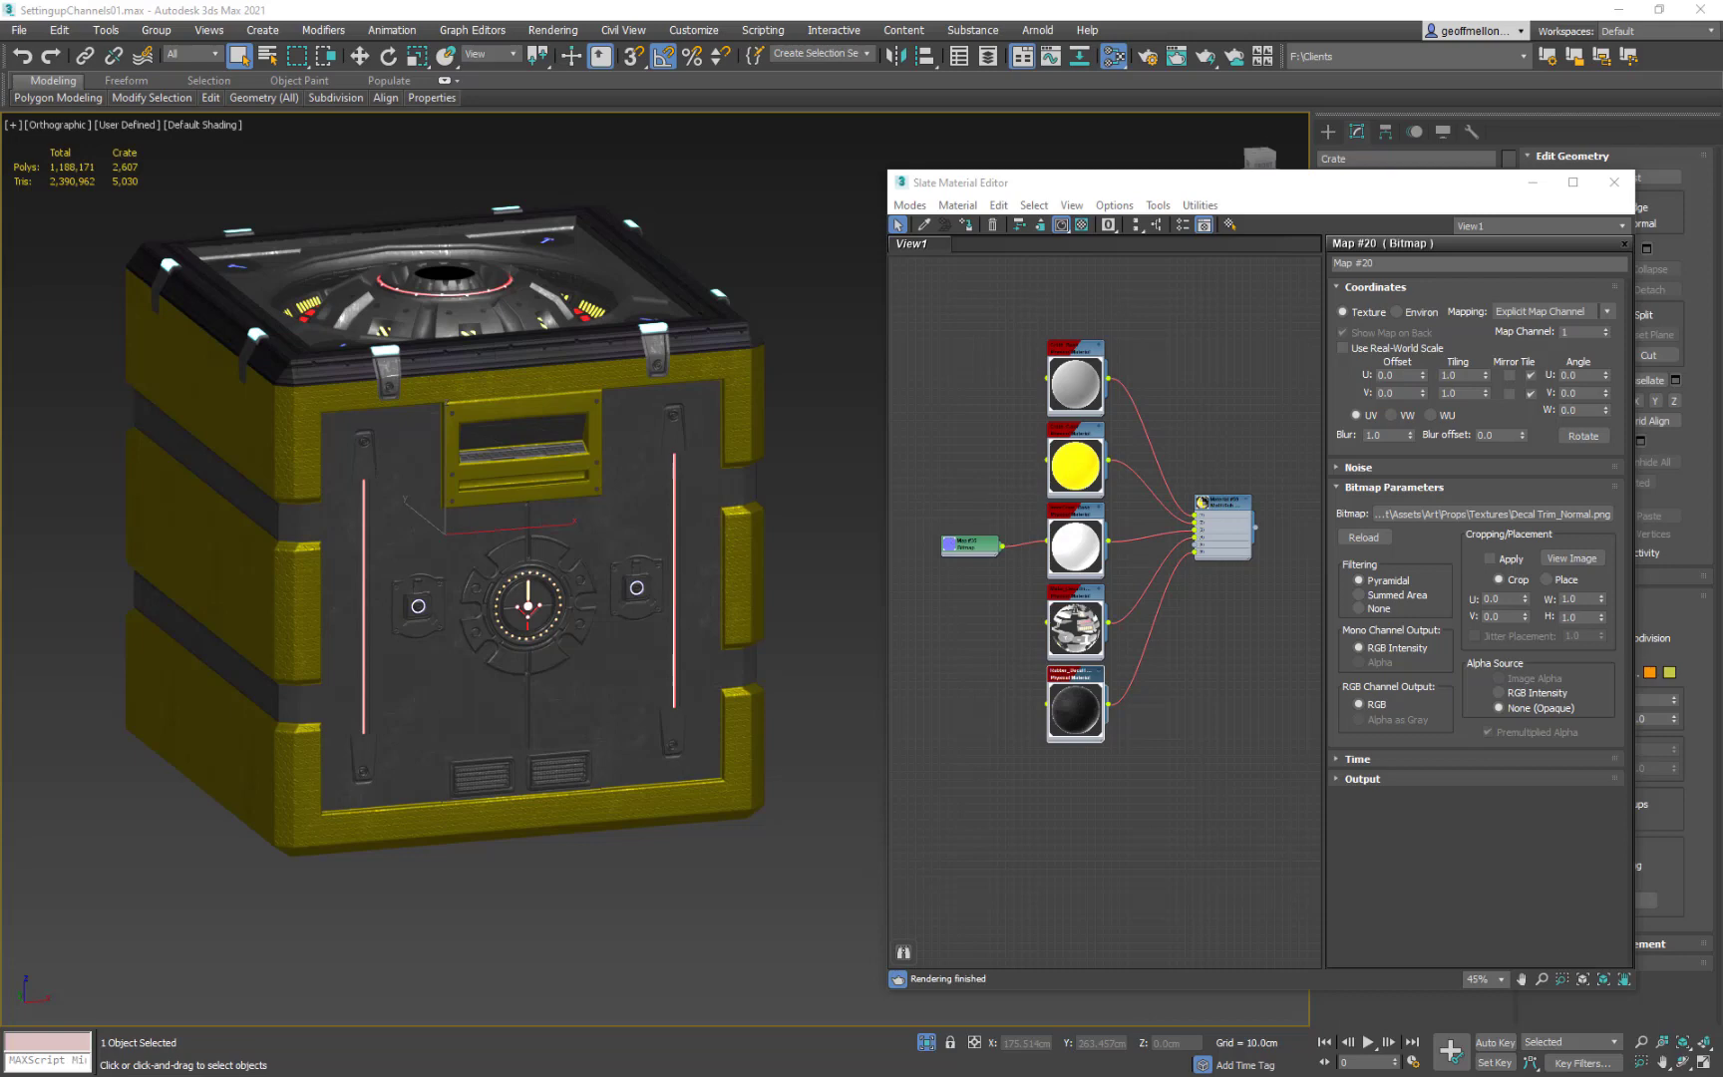
Bring up the project's Textures folder window to look over the texture files, and move it away again.
{"action": "left_click_drag", "start_coordinate": [1722, 299], "coordinate": [807, 153]}
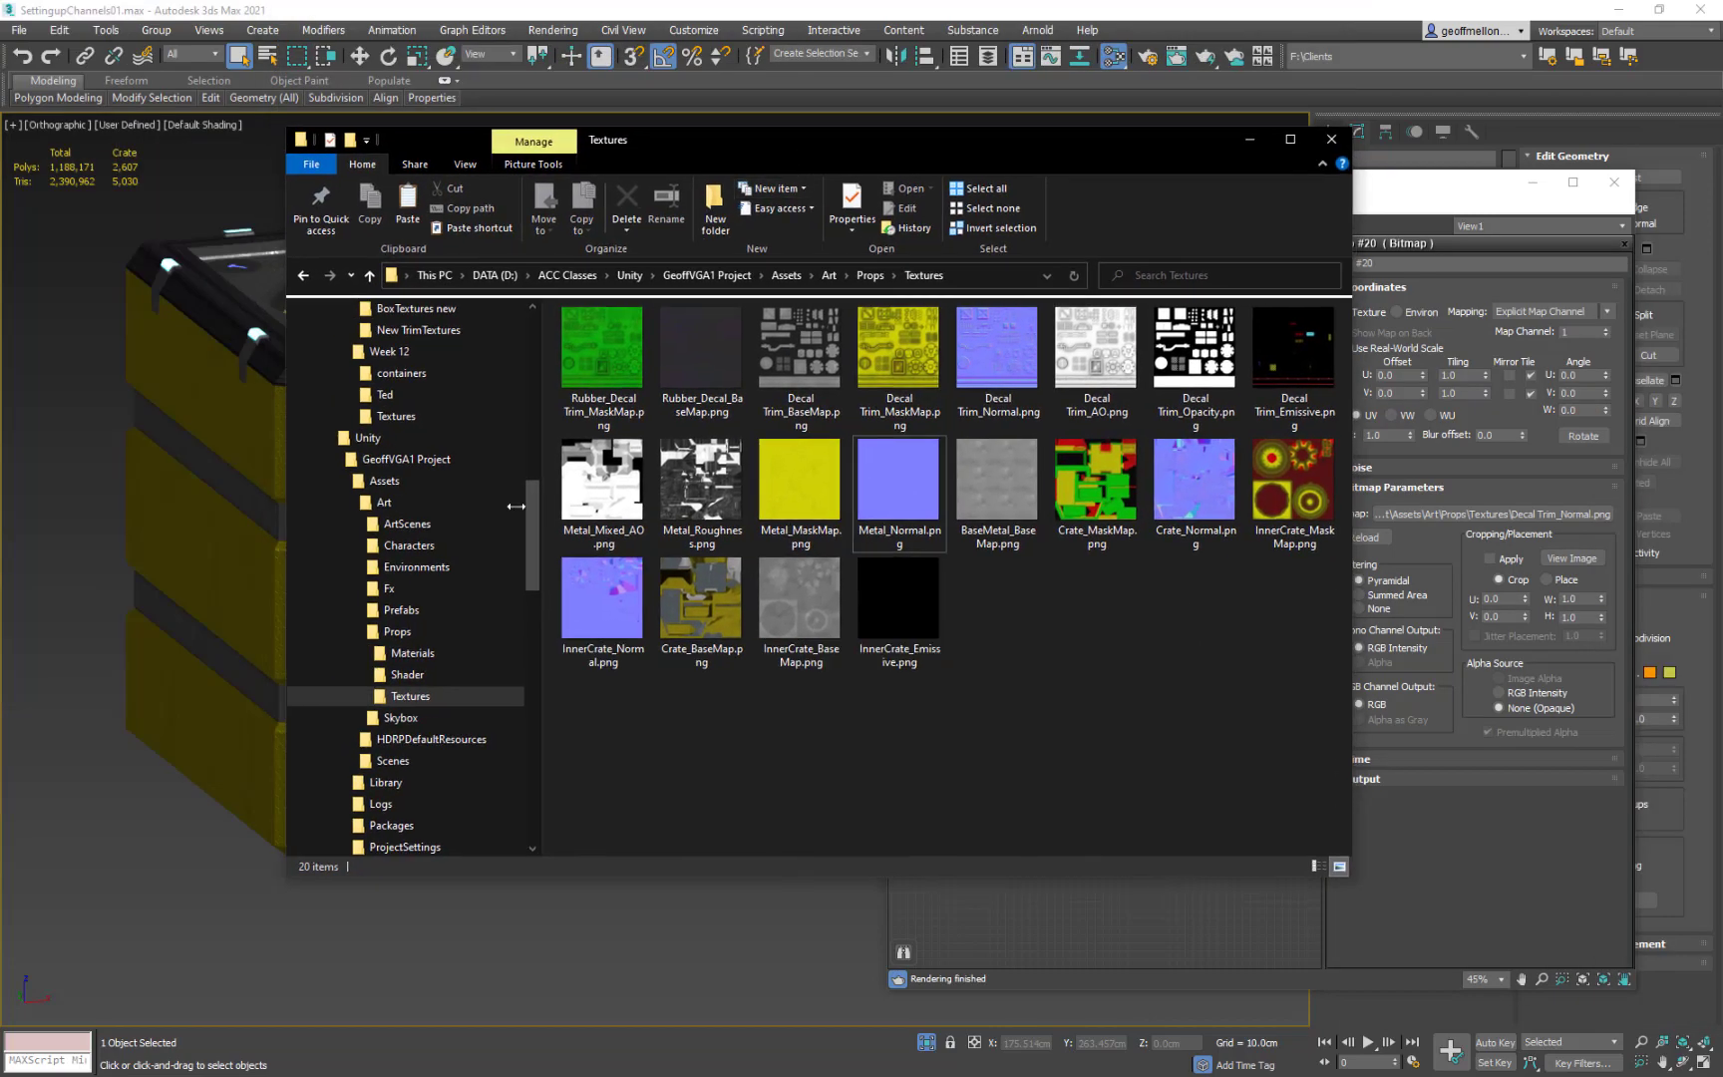
{"action": "left_click_drag", "start_coordinate": [910, 145], "coordinate": [1722, 230]}
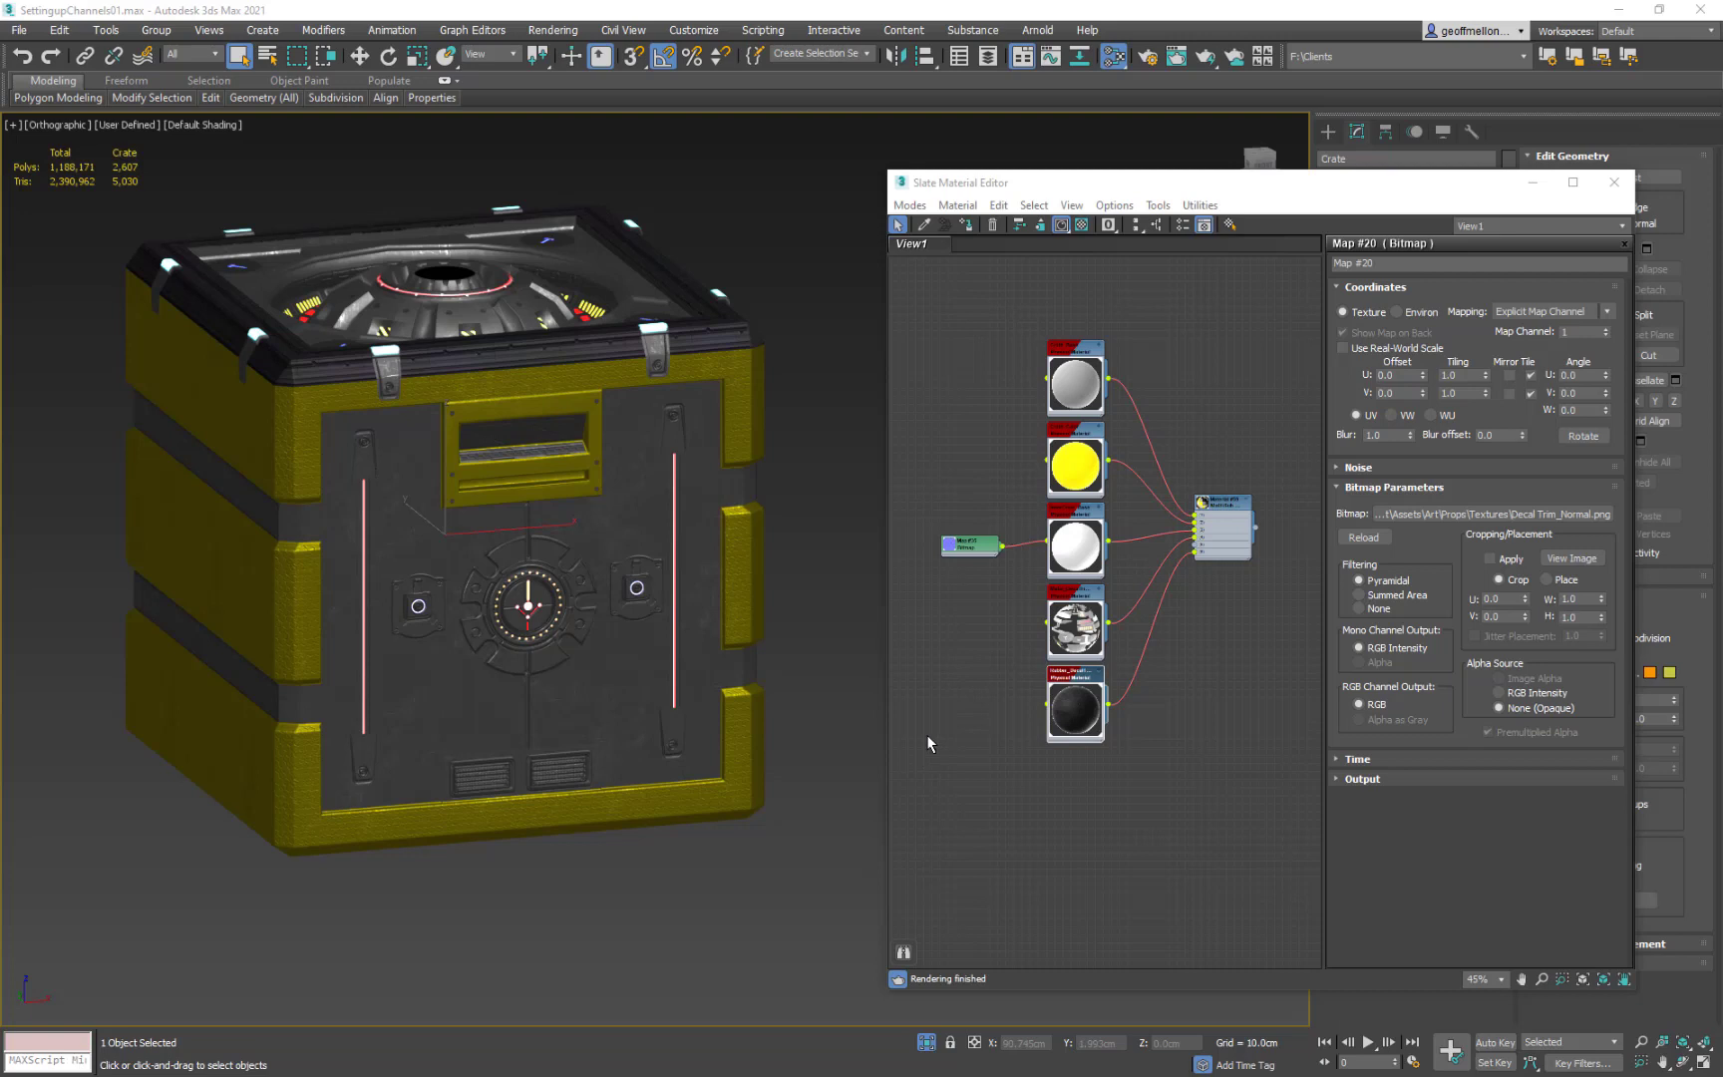
Open the Rubber_DecalTrim 01 material's parameters, review its assigned maps and open its bump map.
{"action": "double_click", "coordinate": [1070, 714]}
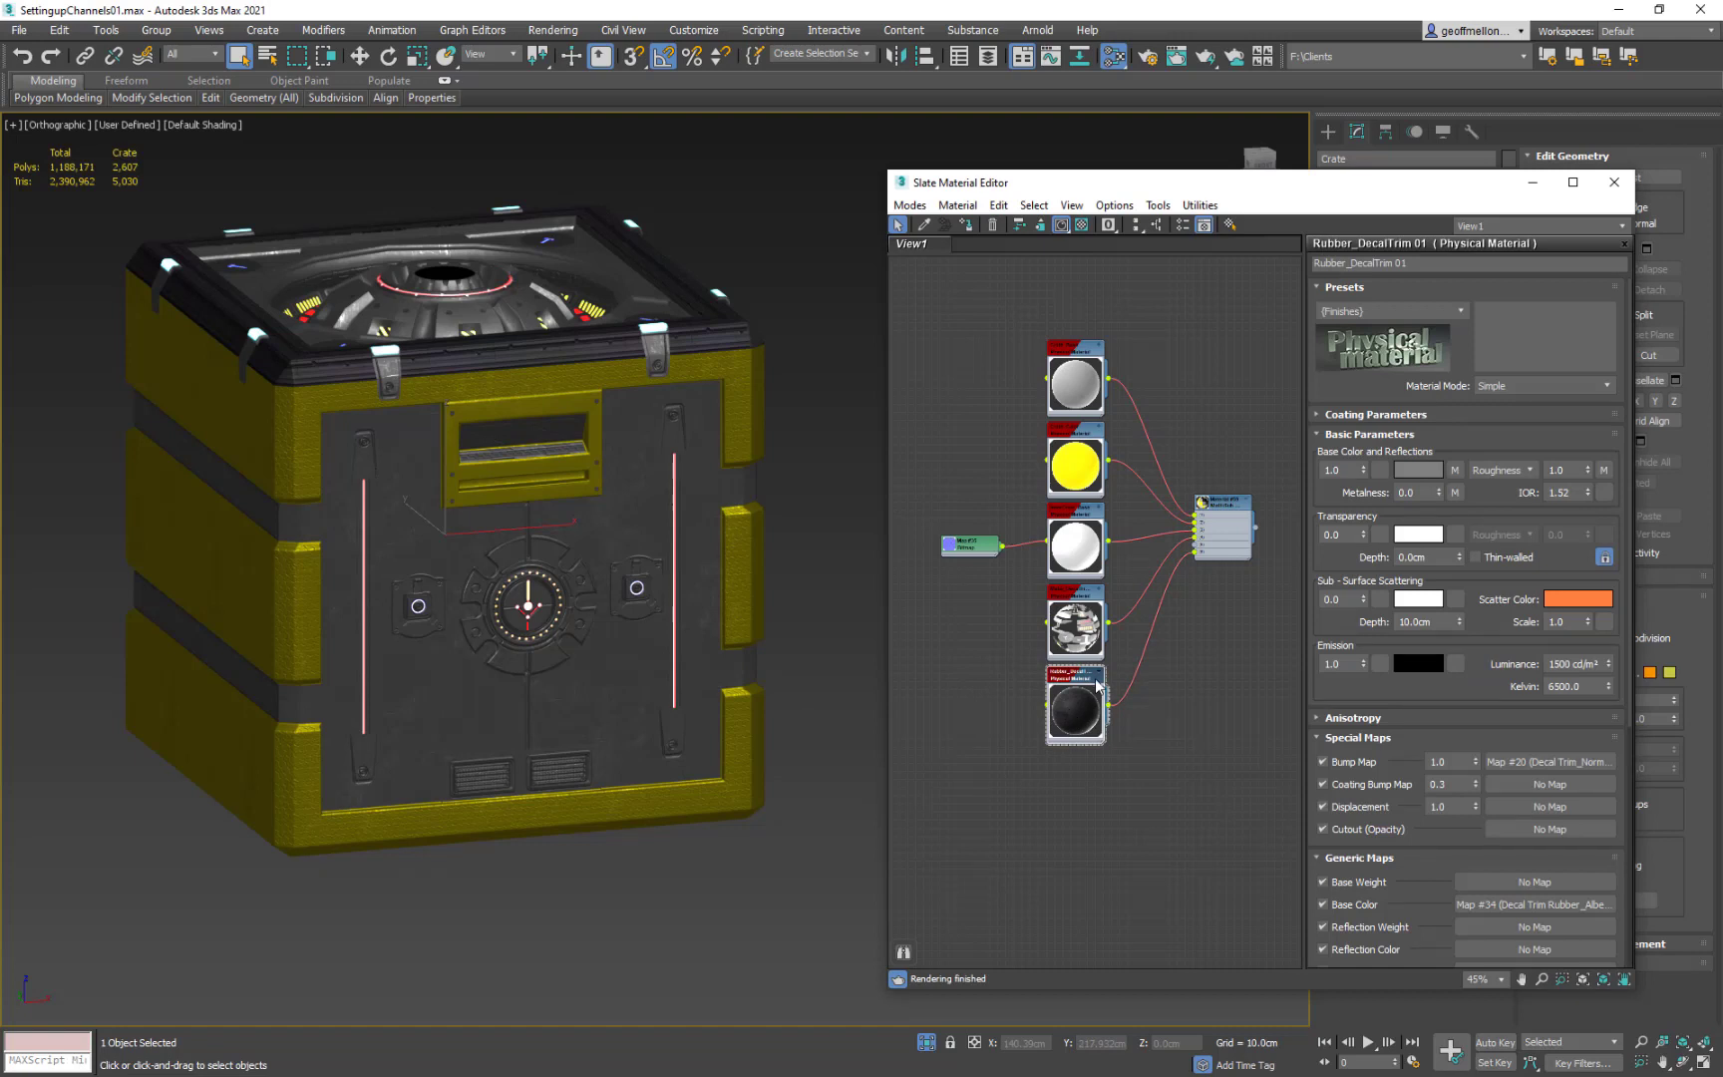
{"action": "middle_click_drag", "start_coordinate": [1168, 739], "coordinate": [1207, 654]}
{"action": "left_click", "coordinate": [1140, 588]}
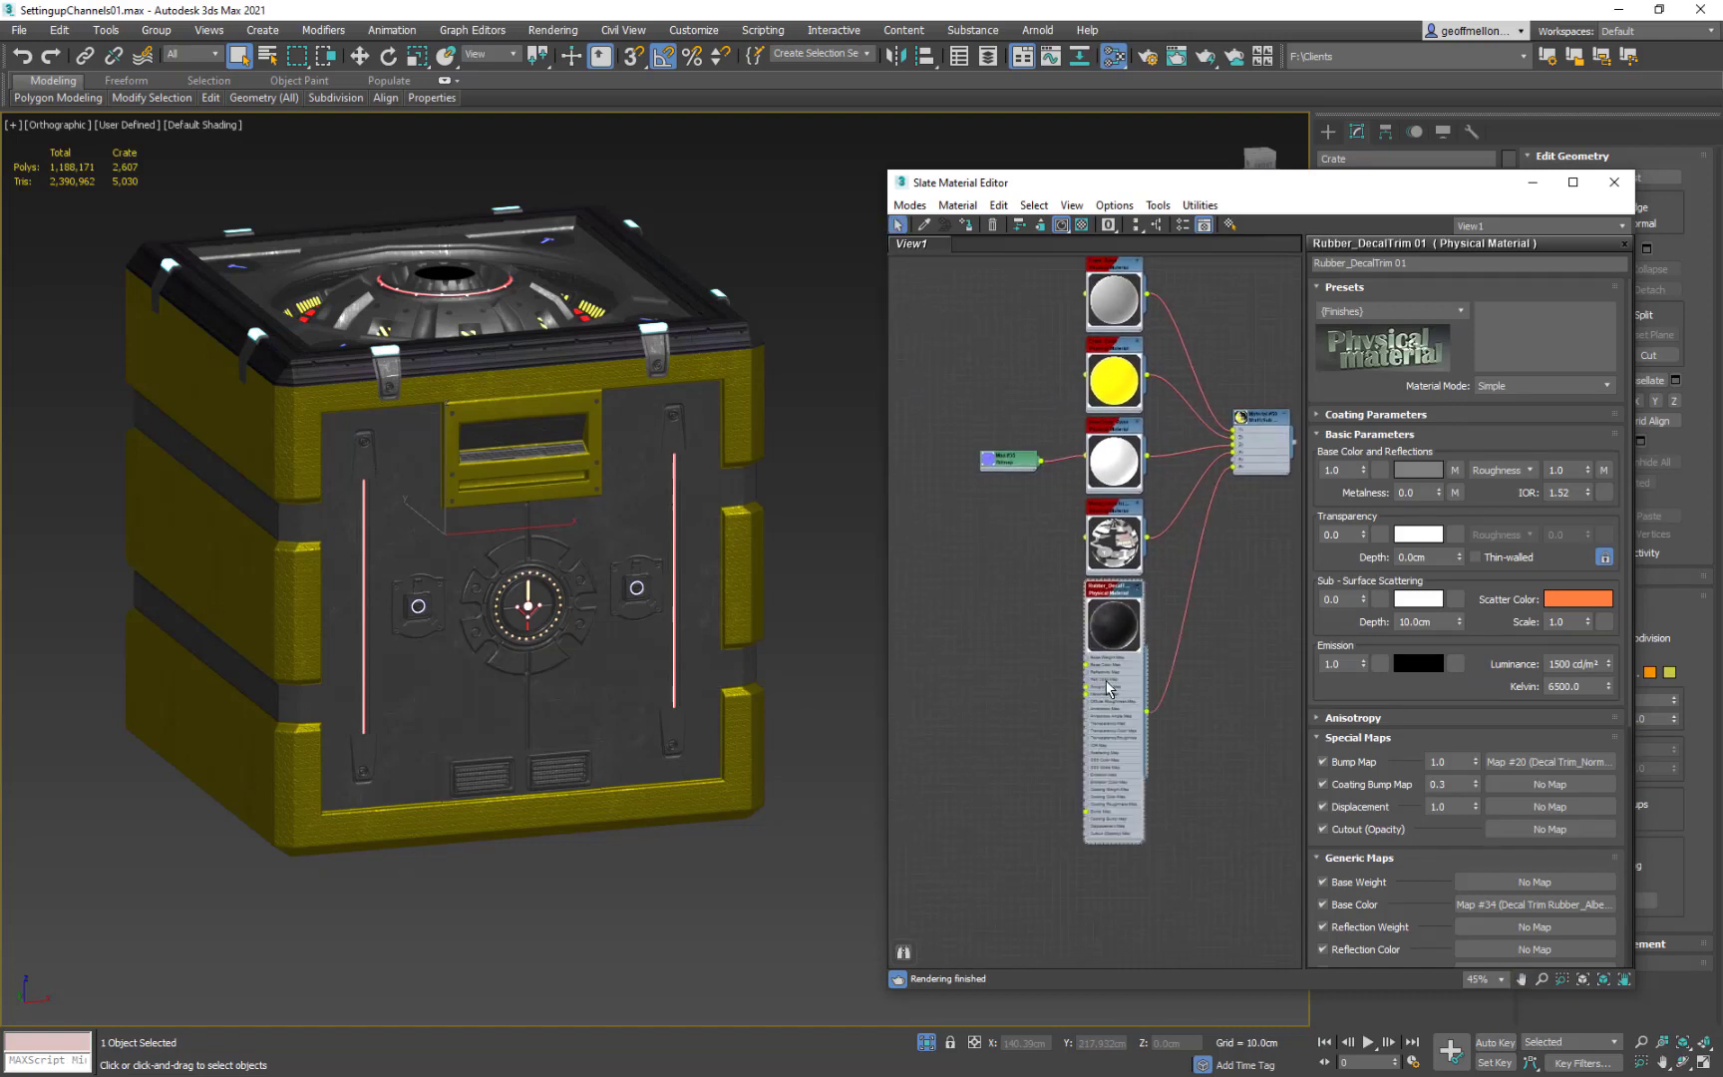
{"action": "left_click", "coordinate": [1140, 589]}
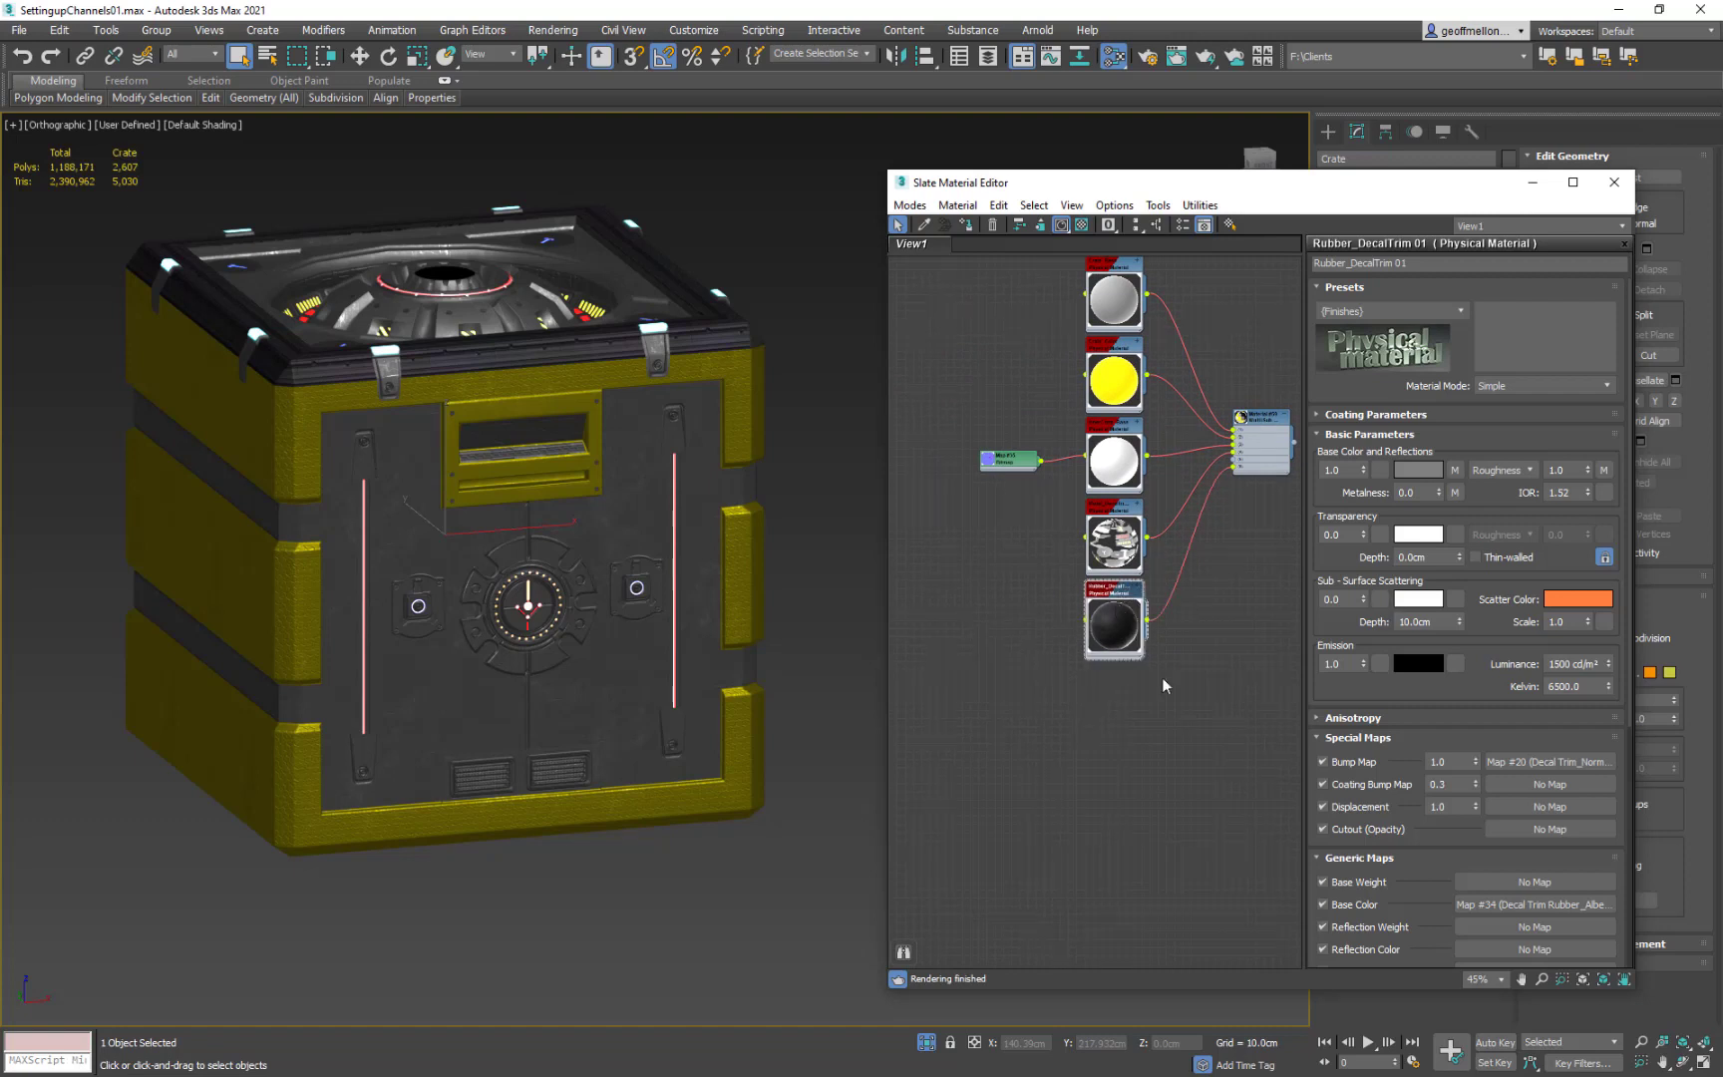
{"action": "scroll", "coordinate": [1516, 832], "scroll_direction": "down", "scroll_amount": 5}
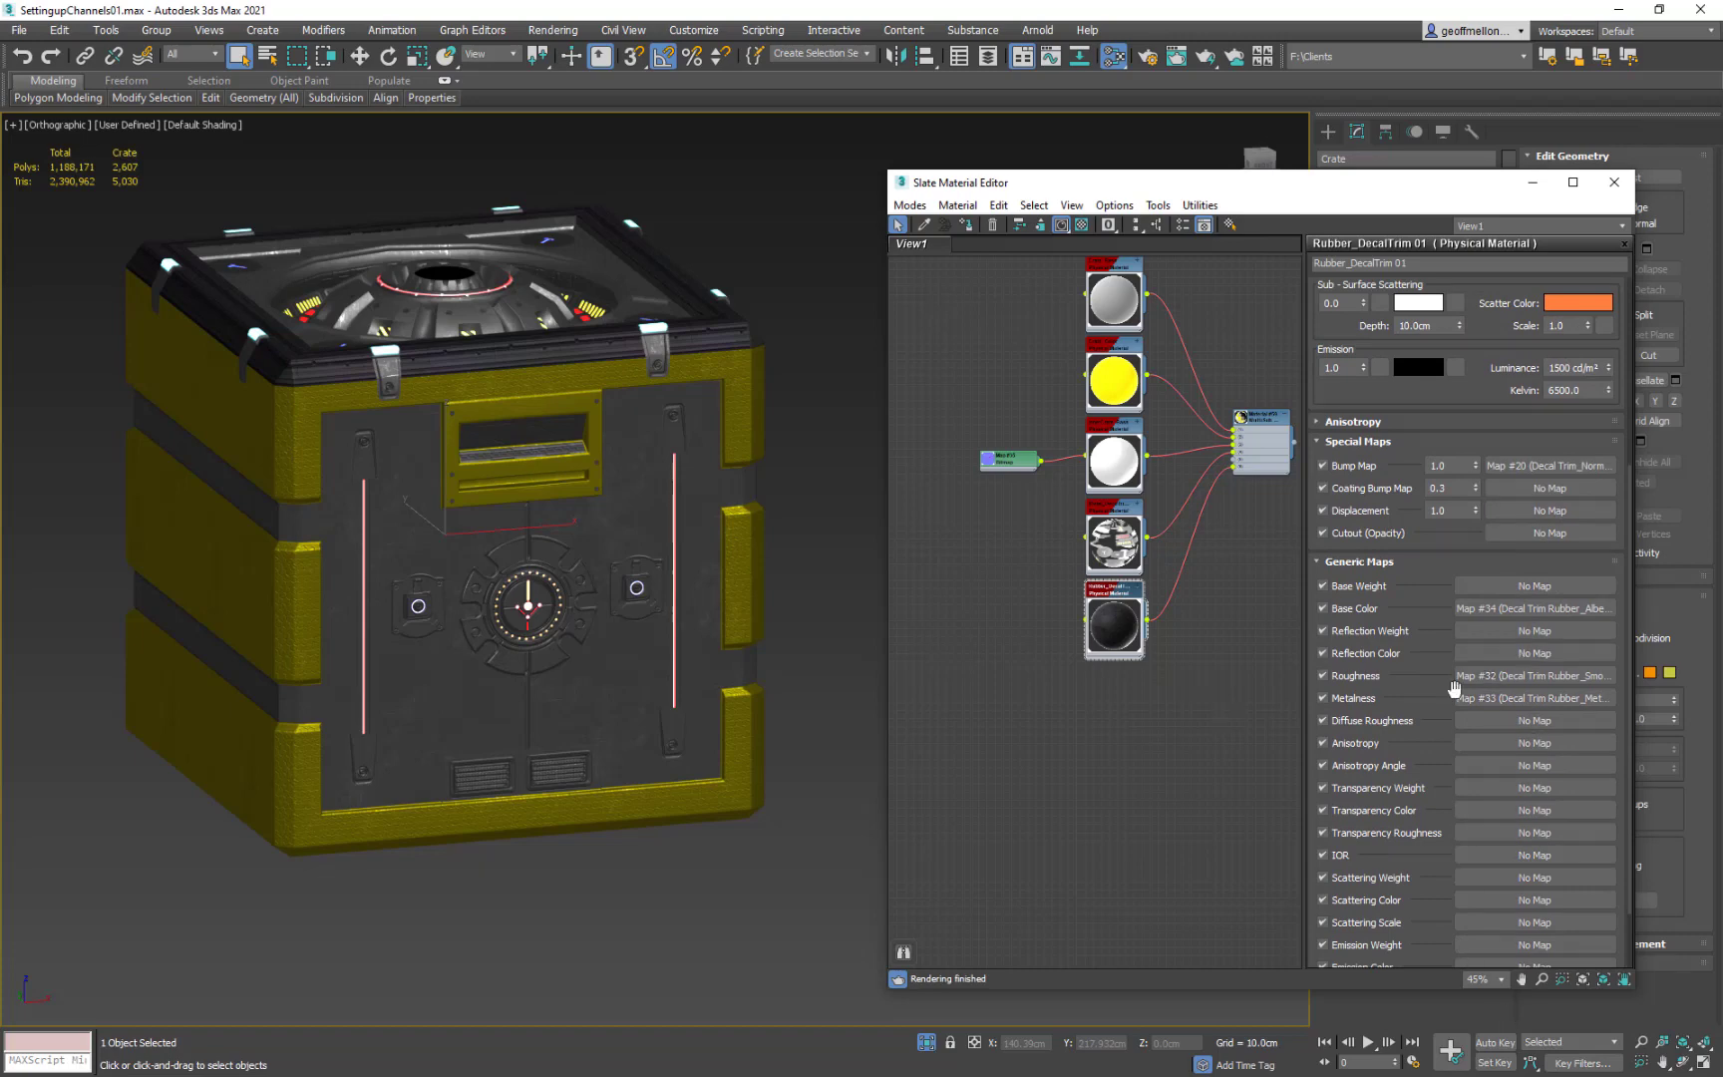
{"action": "scroll", "coordinate": [1500, 781], "scroll_direction": "up", "scroll_amount": 2}
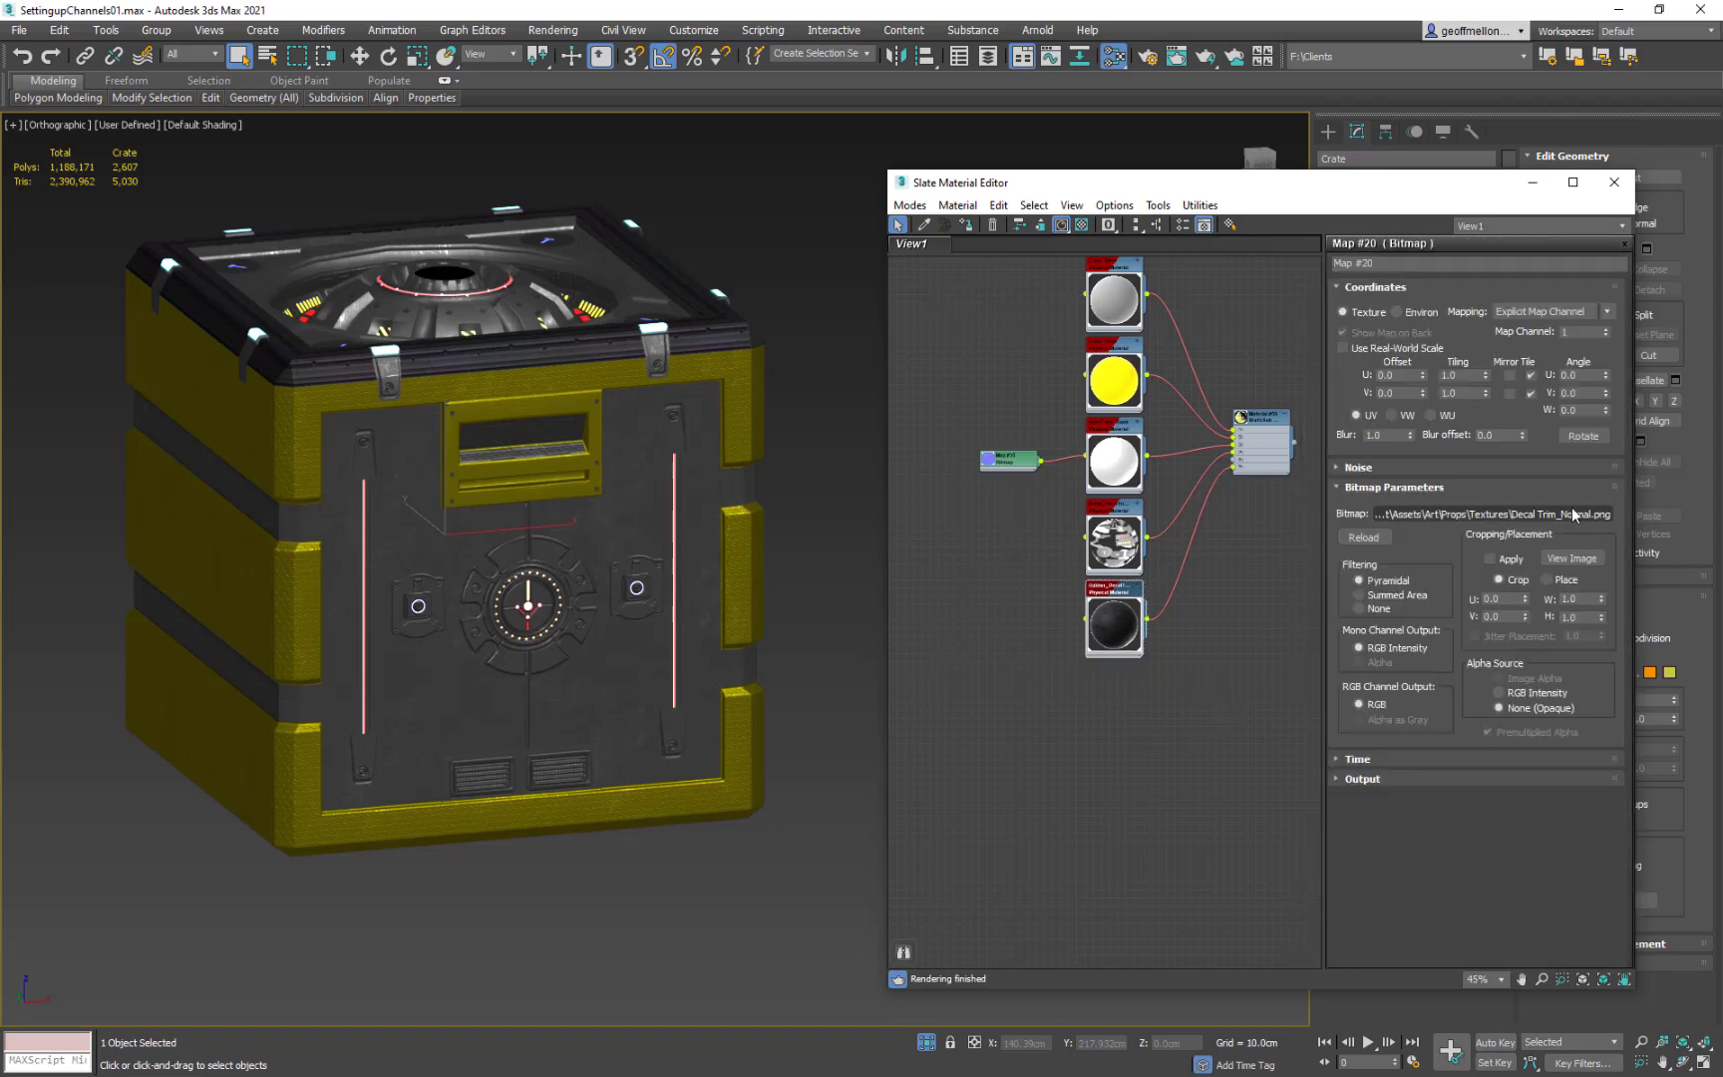
Assign Decal Trim_Normal.png from the project's Assets\Art\Props\Textures folder as the rubber material's bump bitmap.
{"action": "left_click", "coordinate": [1571, 511]}
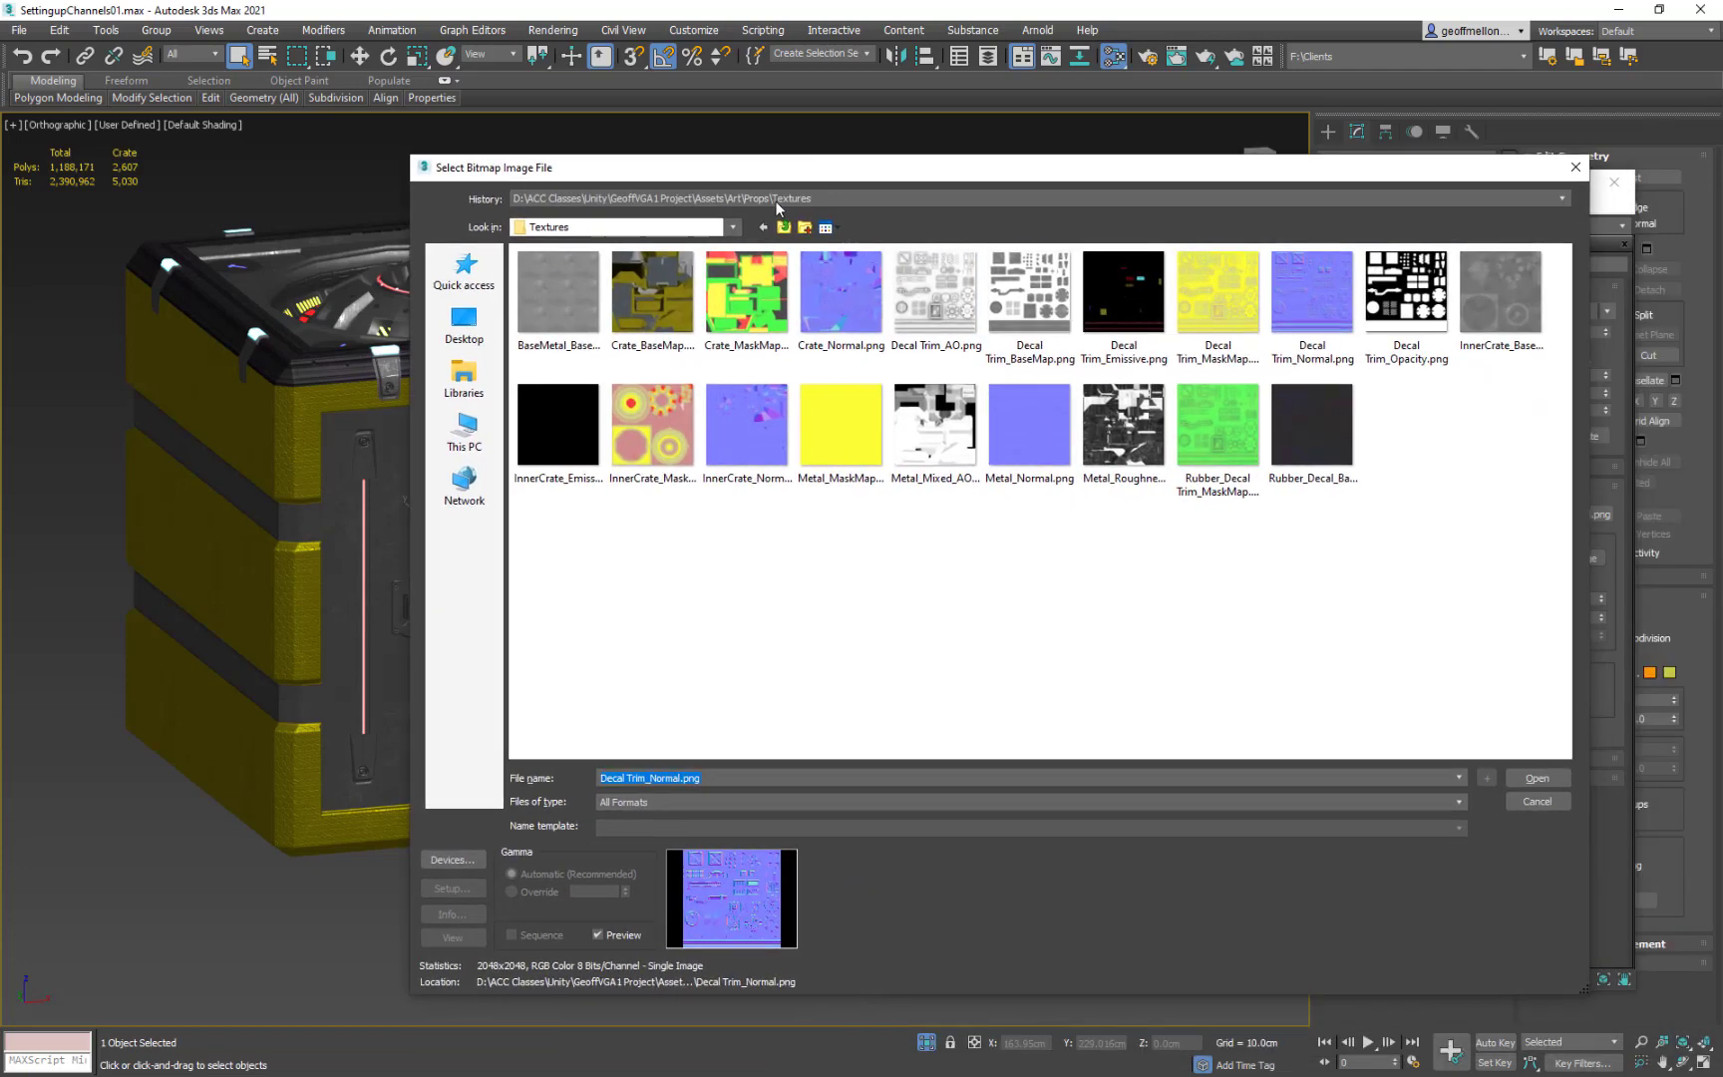
{"action": "left_click", "coordinate": [793, 198]}
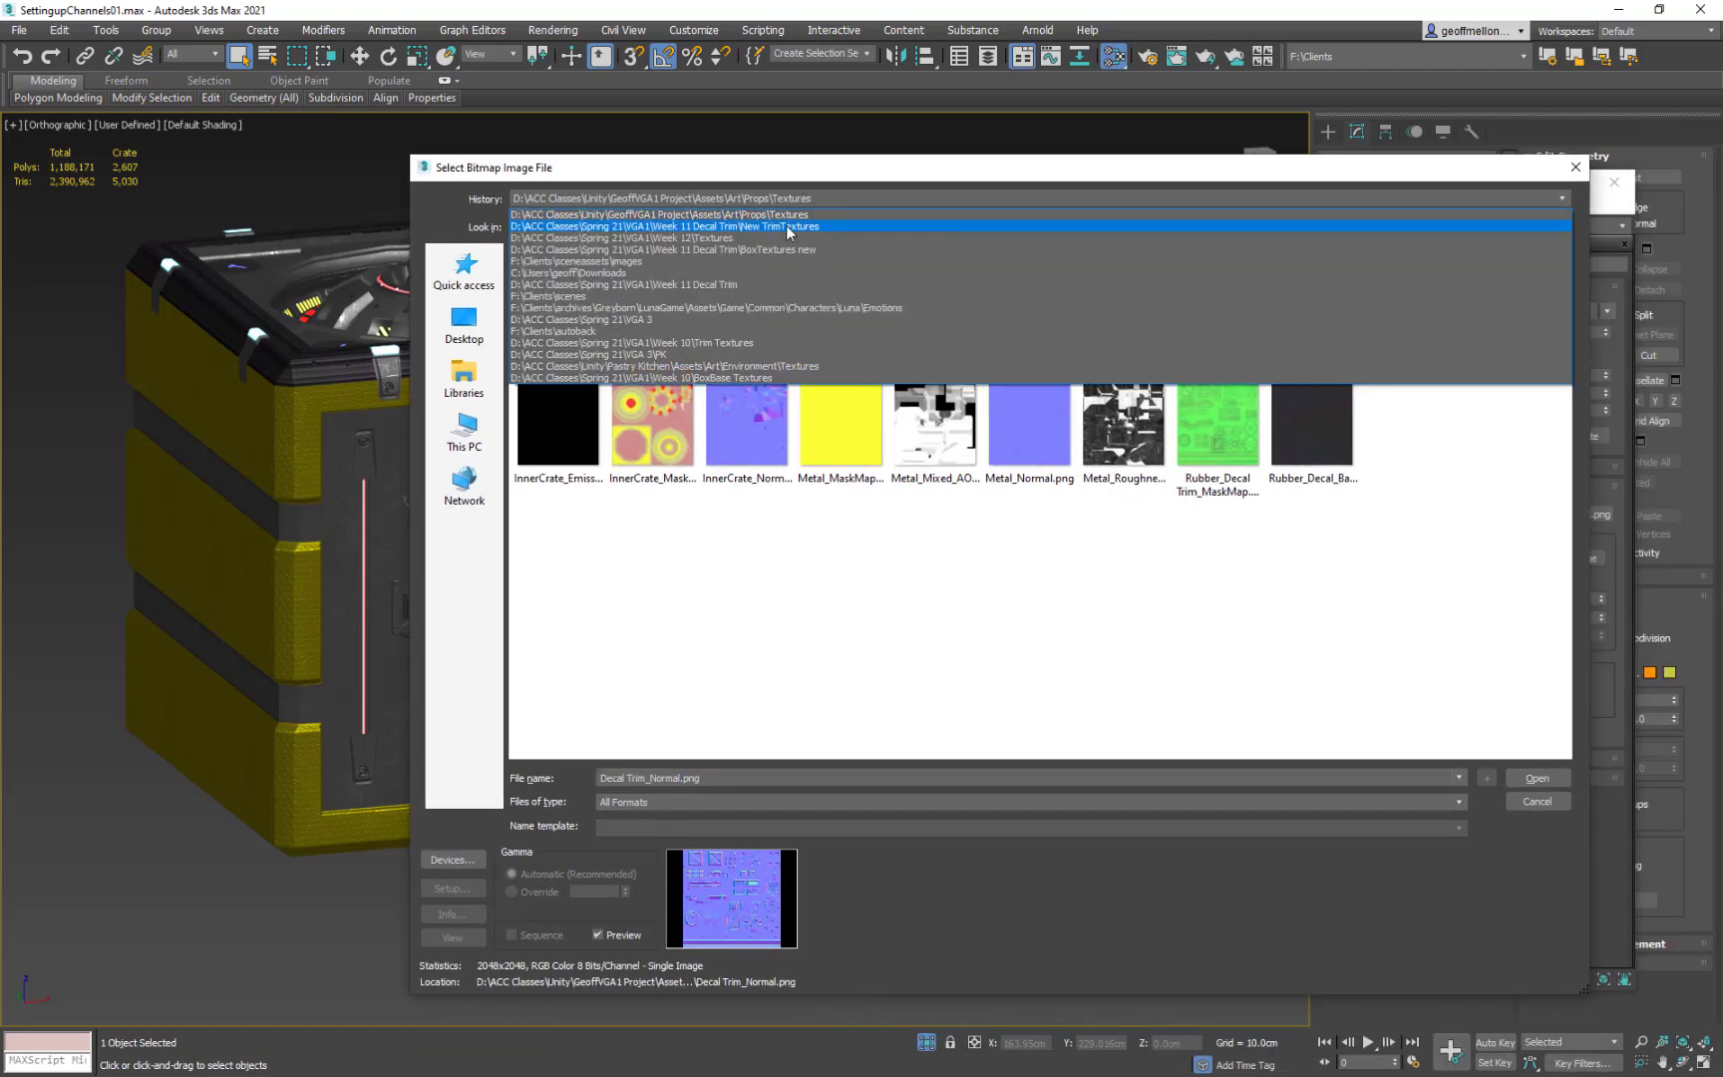
{"action": "left_click", "coordinate": [787, 214]}
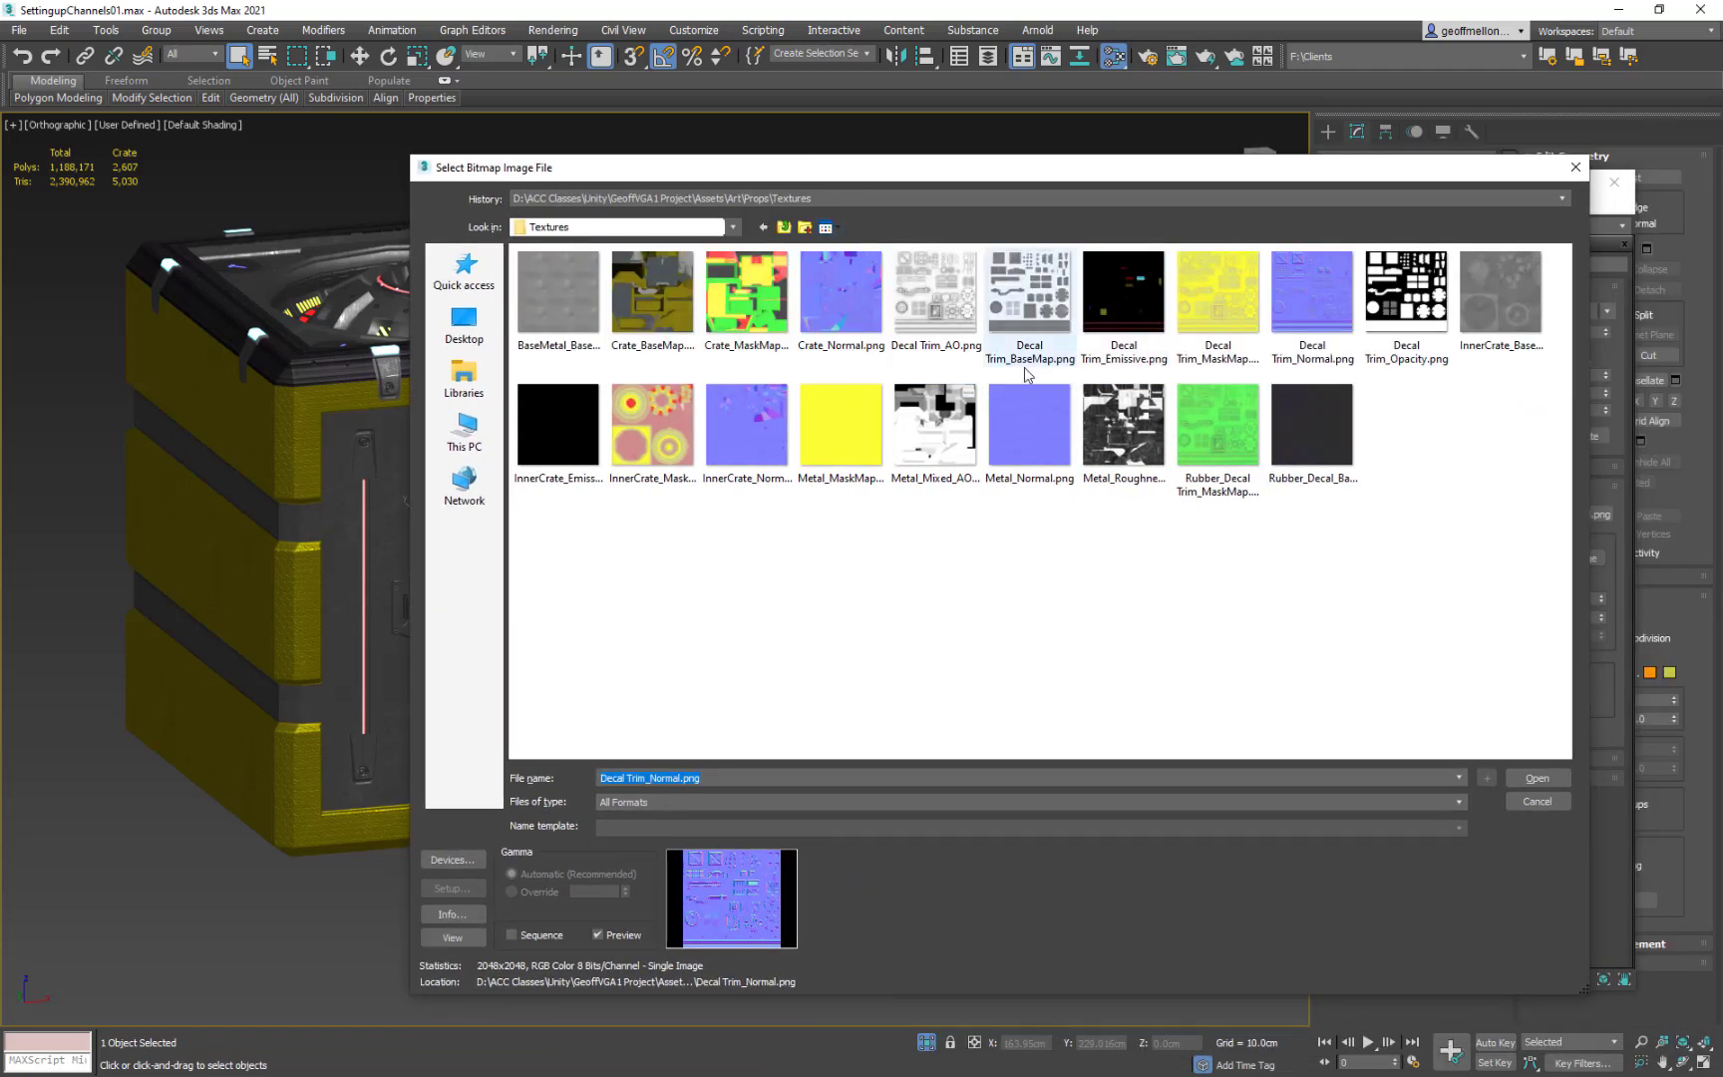
{"action": "left_click_drag", "start_coordinate": [1317, 179], "coordinate": [1170, 176]}
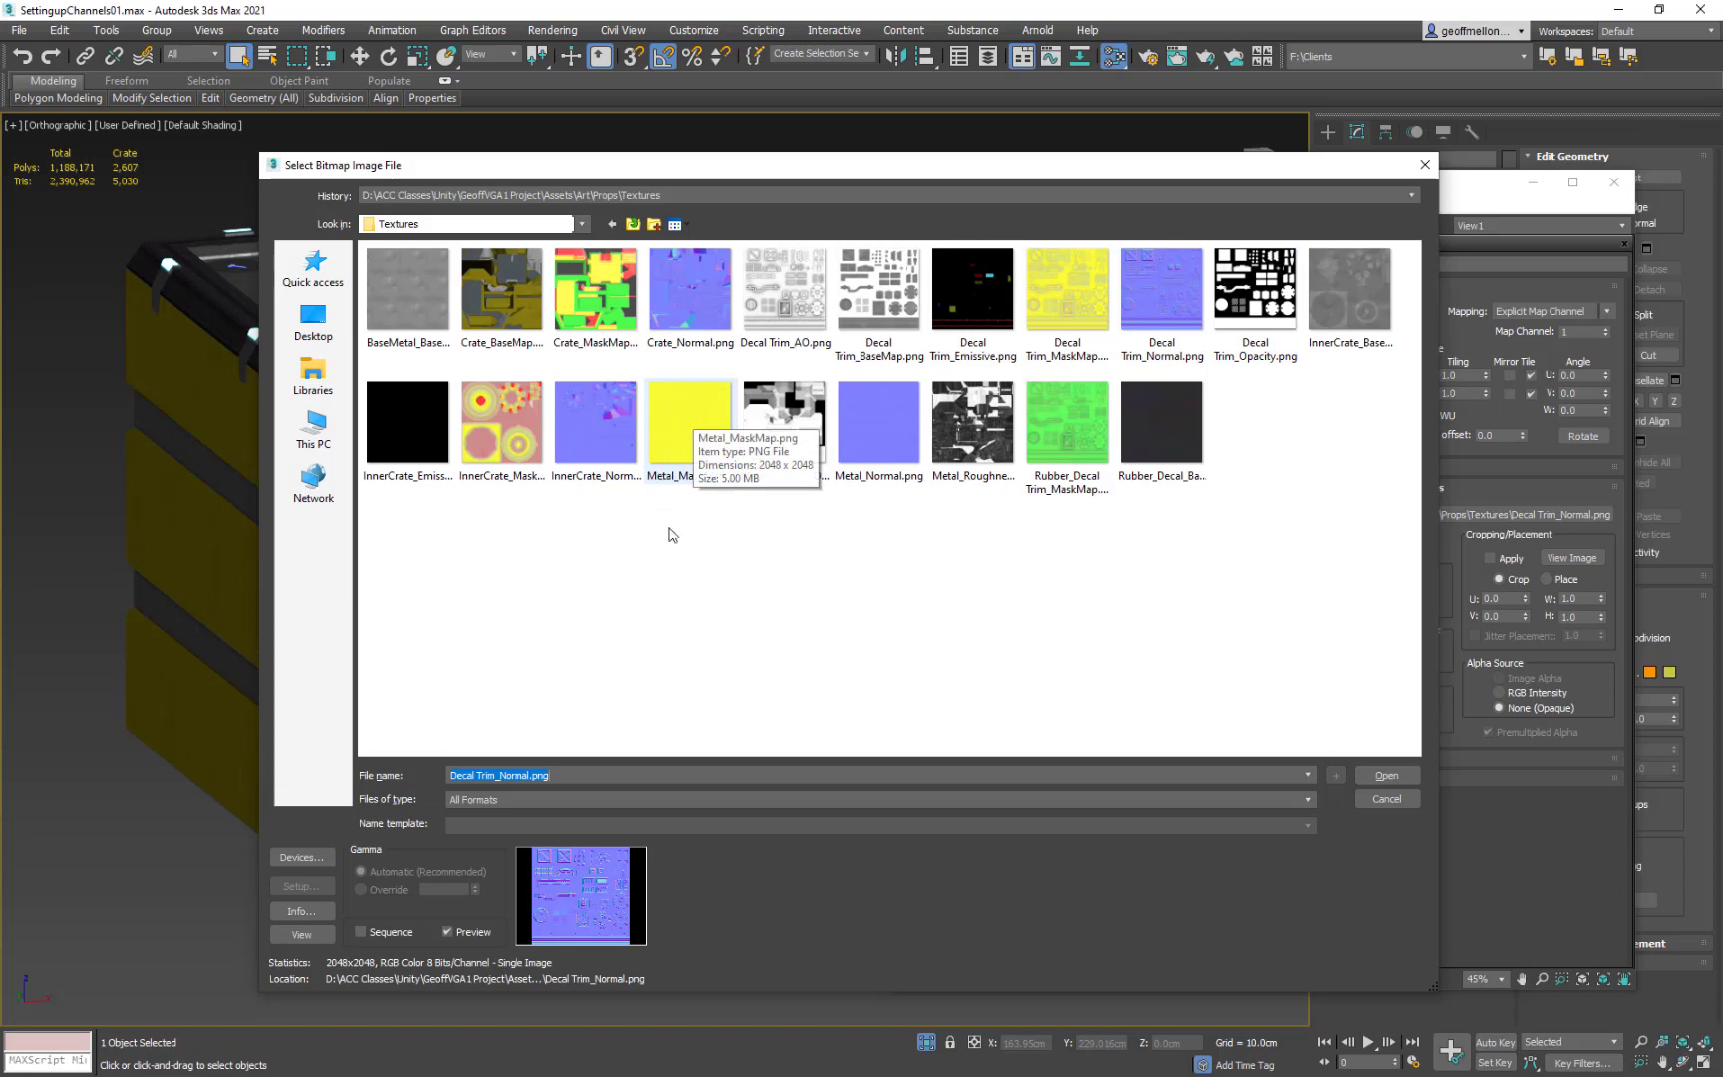
{"action": "left_click", "coordinate": [1152, 329]}
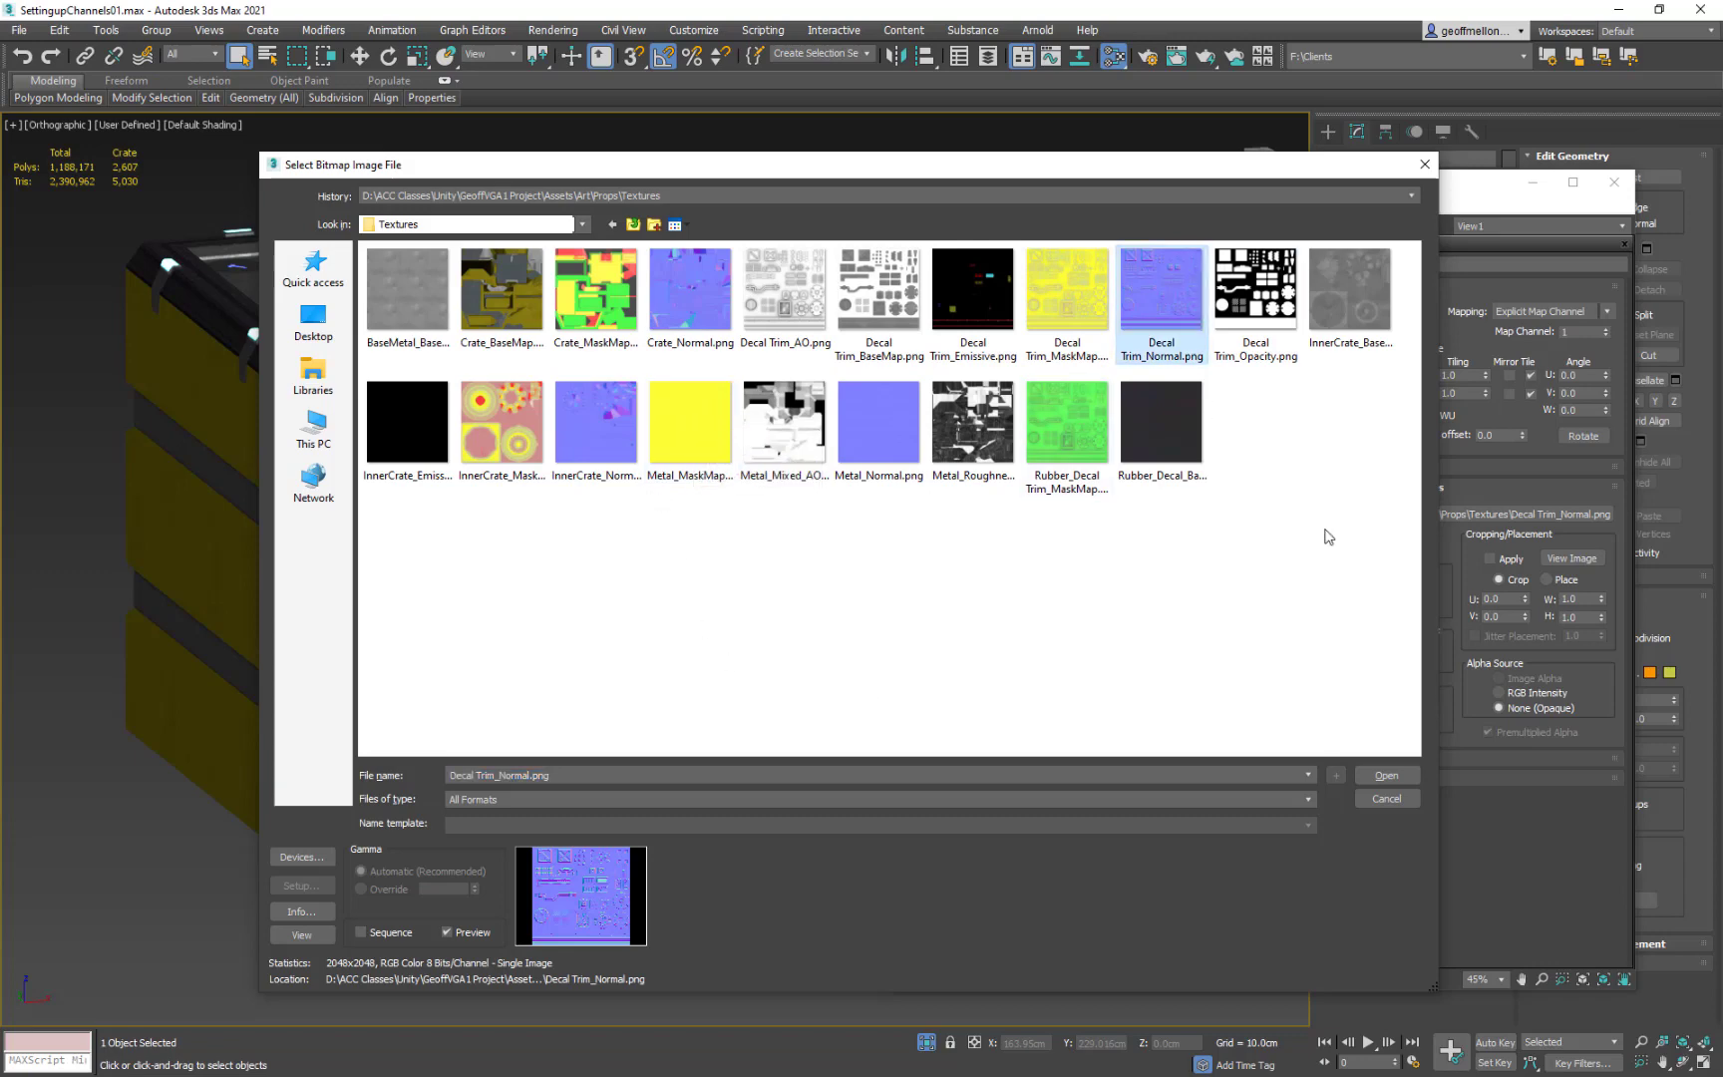
{"action": "left_click", "coordinate": [1381, 778]}
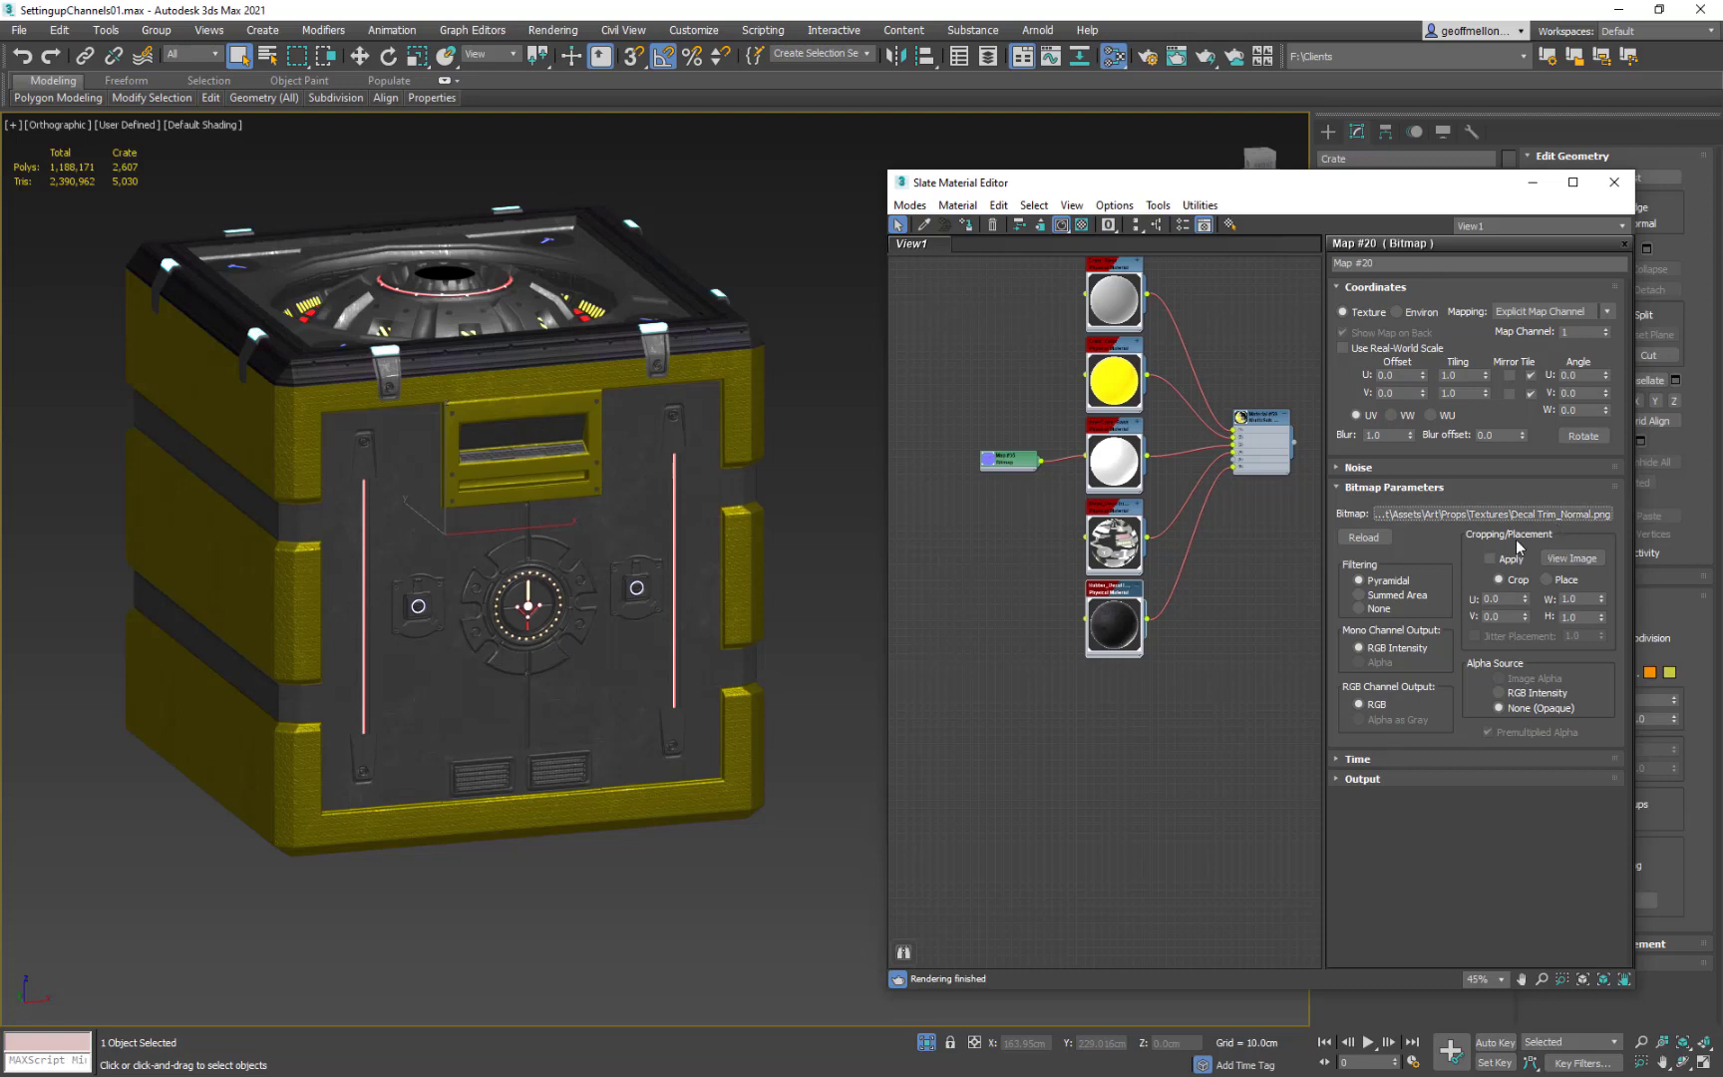
Replace the Base Color bitmap of Rubber_DecalTrim 01 with Rubber_Decal_BaseMap.png from the Assets\Art\Props\Textures folder.
{"action": "double_click", "coordinate": [1110, 625]}
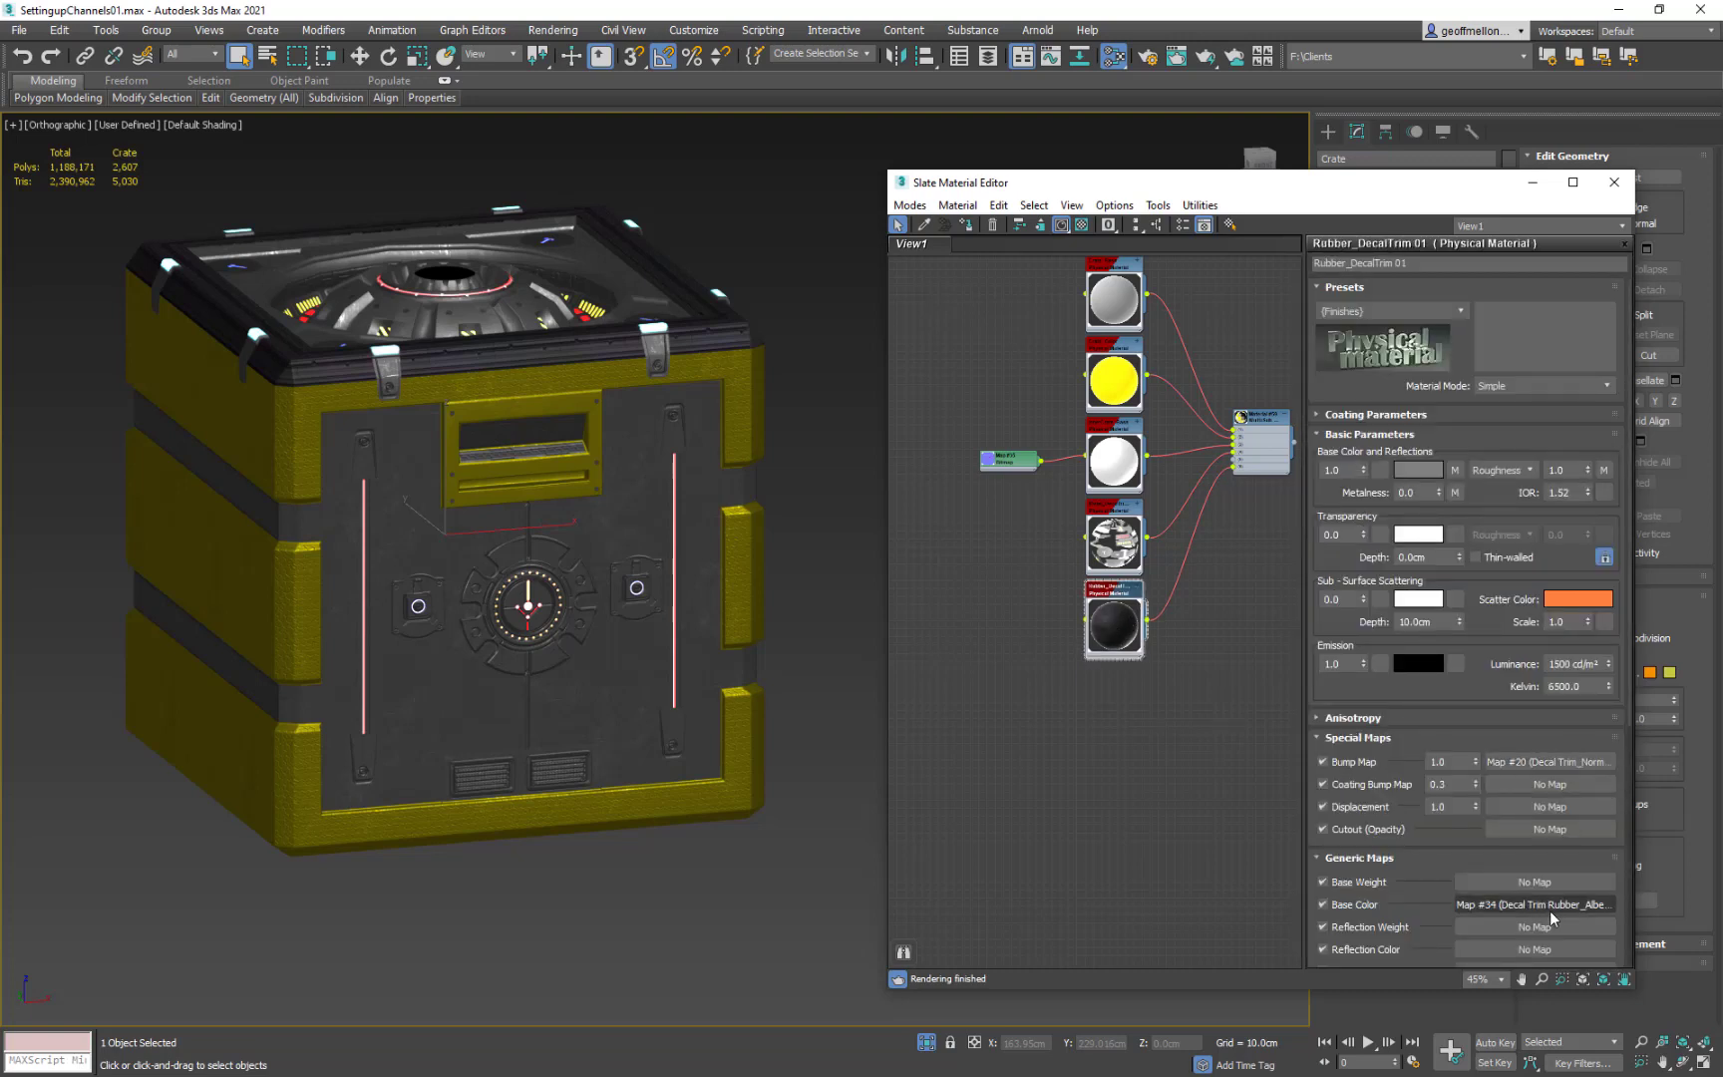
{"action": "left_click", "coordinate": [1551, 908]}
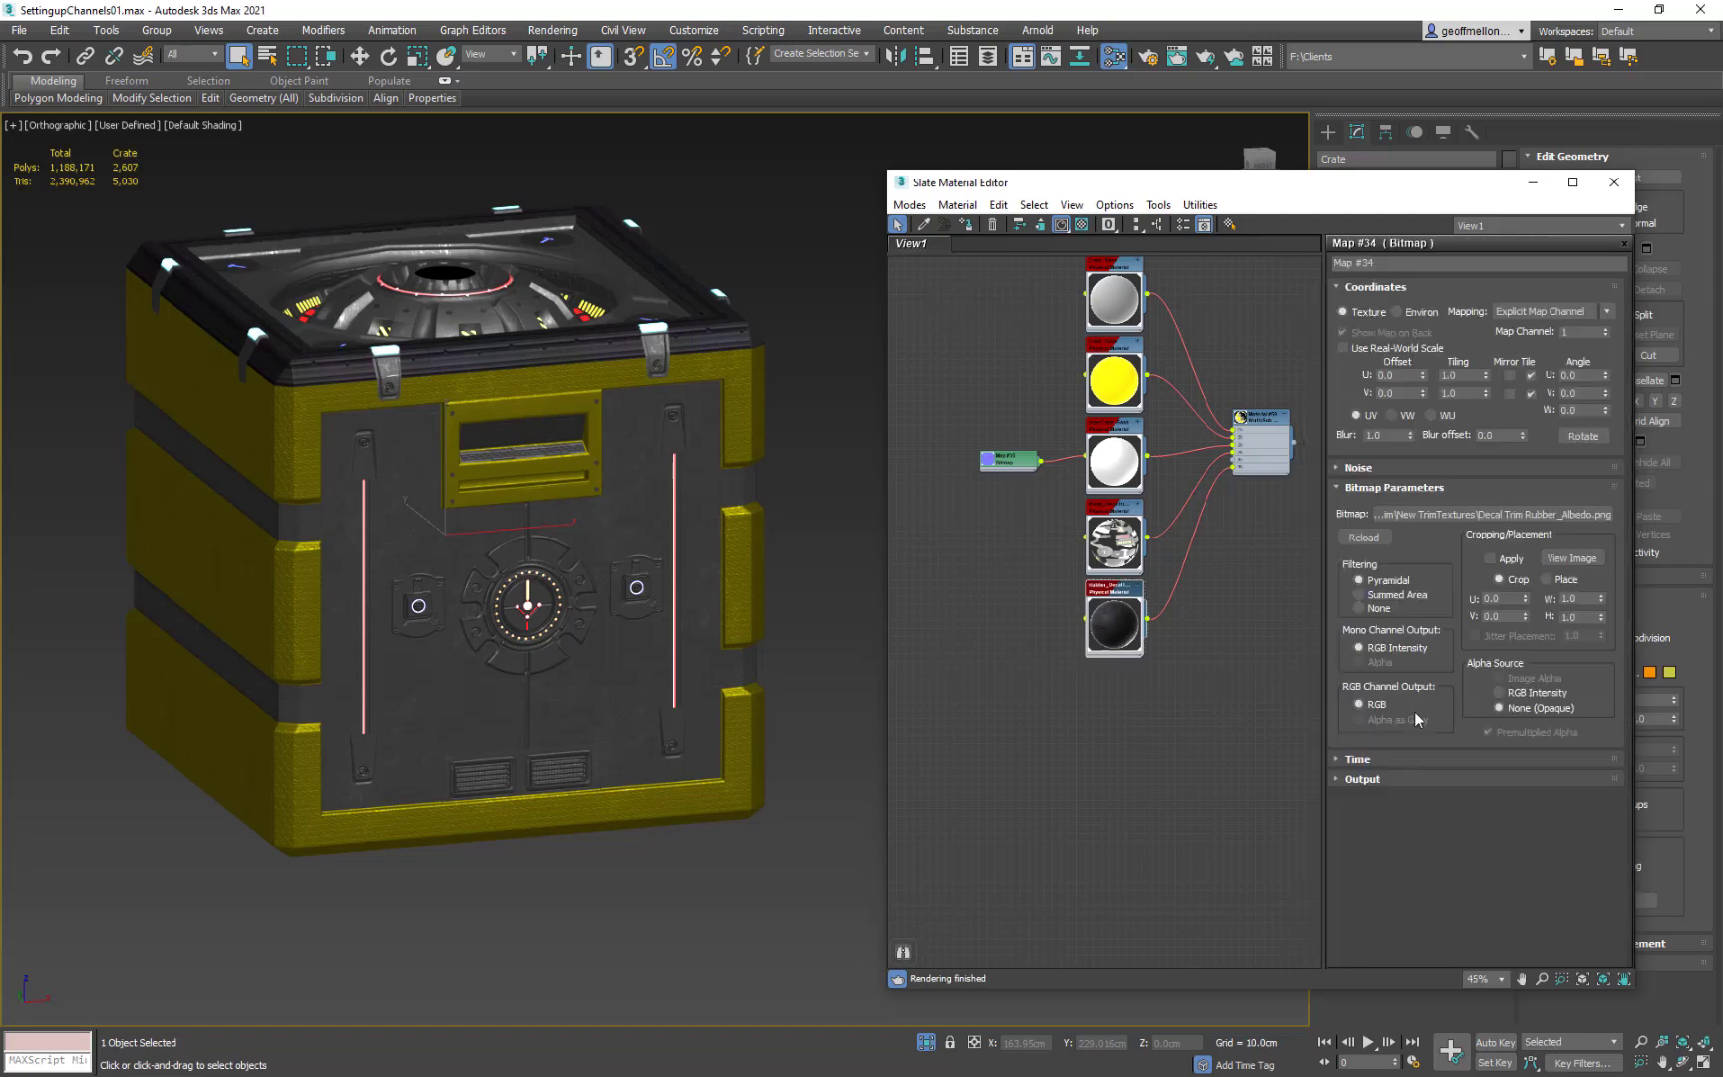
{"action": "left_click", "coordinate": [1493, 514]}
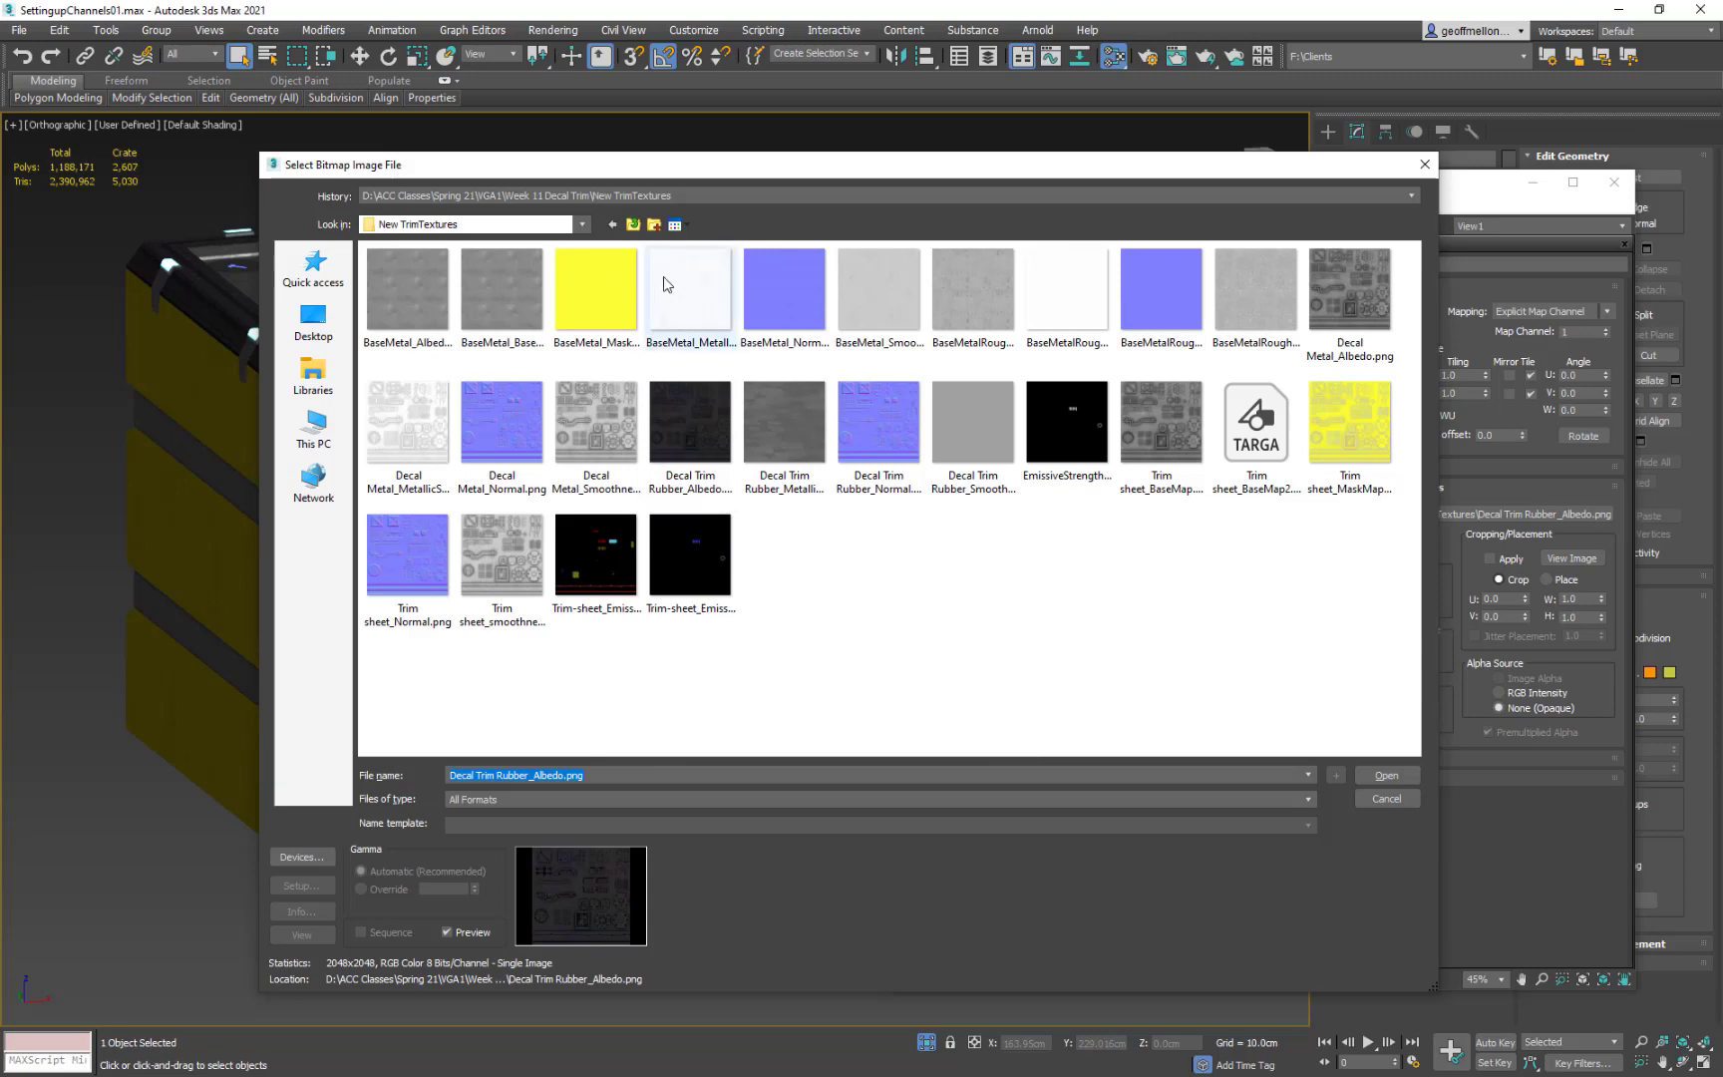
{"action": "left_click", "coordinate": [634, 197]}
{"action": "left_click", "coordinate": [539, 229]}
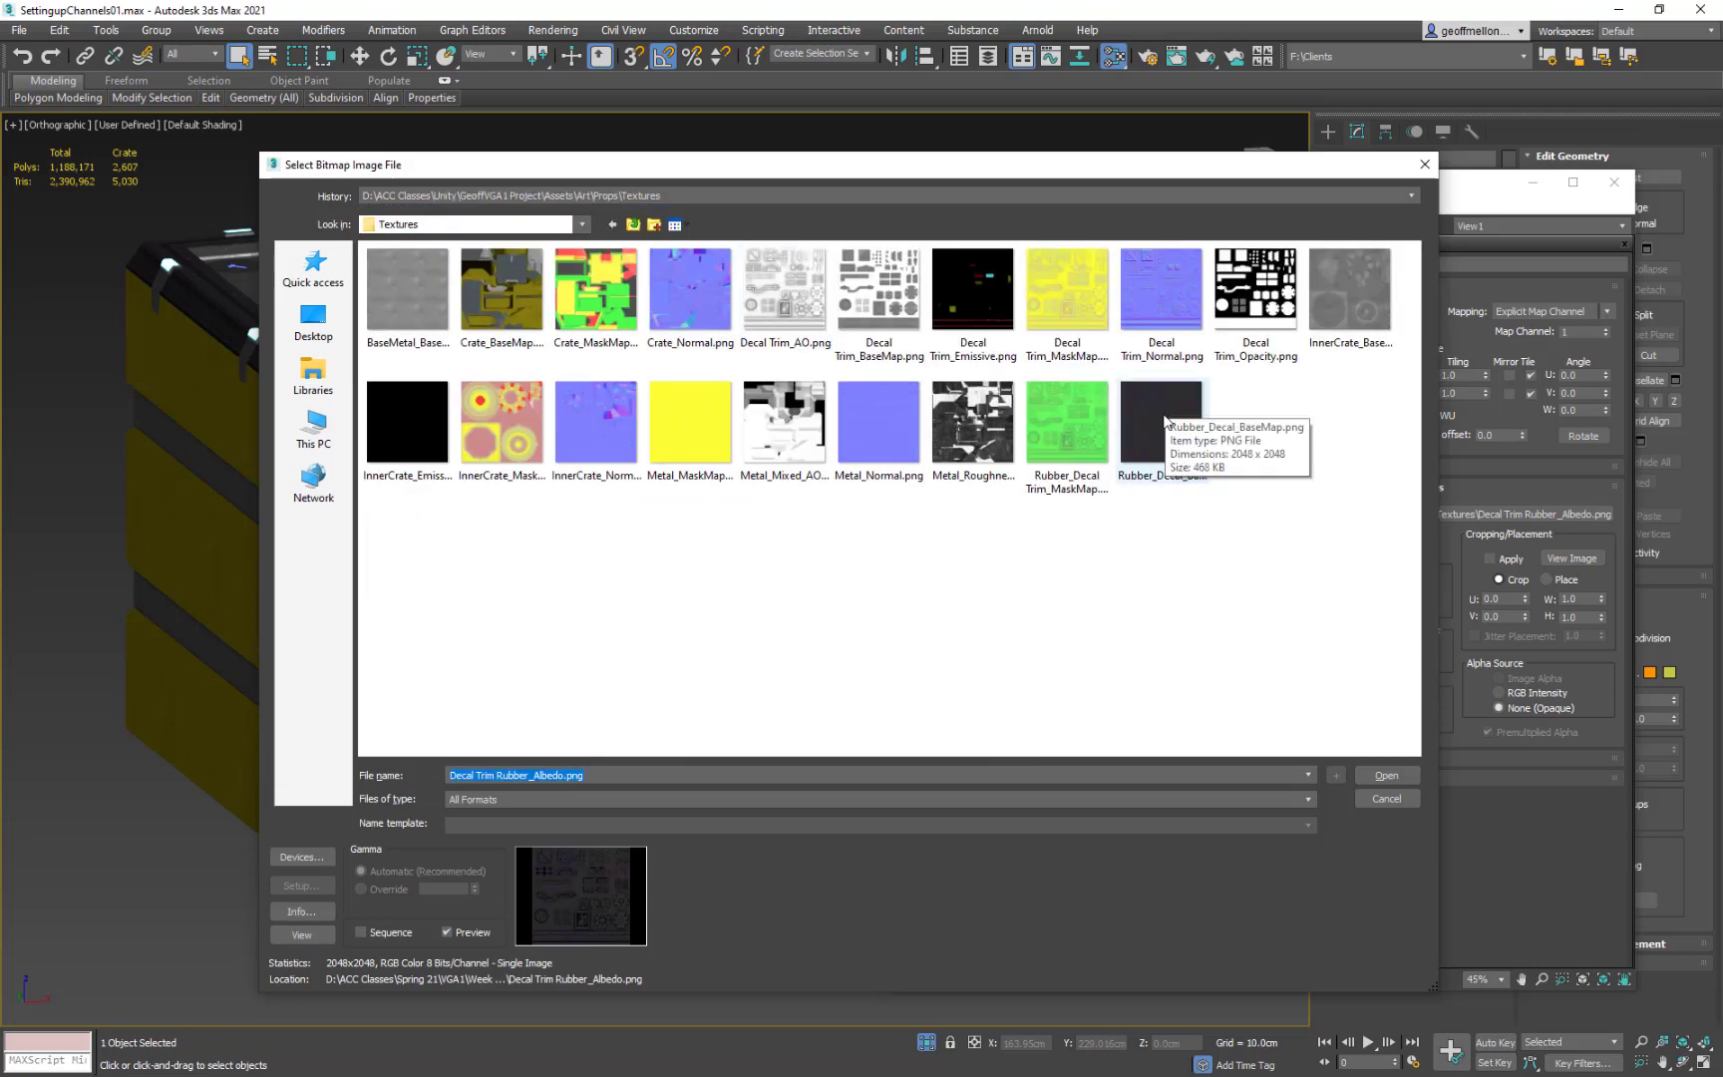
{"action": "left_click", "coordinate": [1163, 419]}
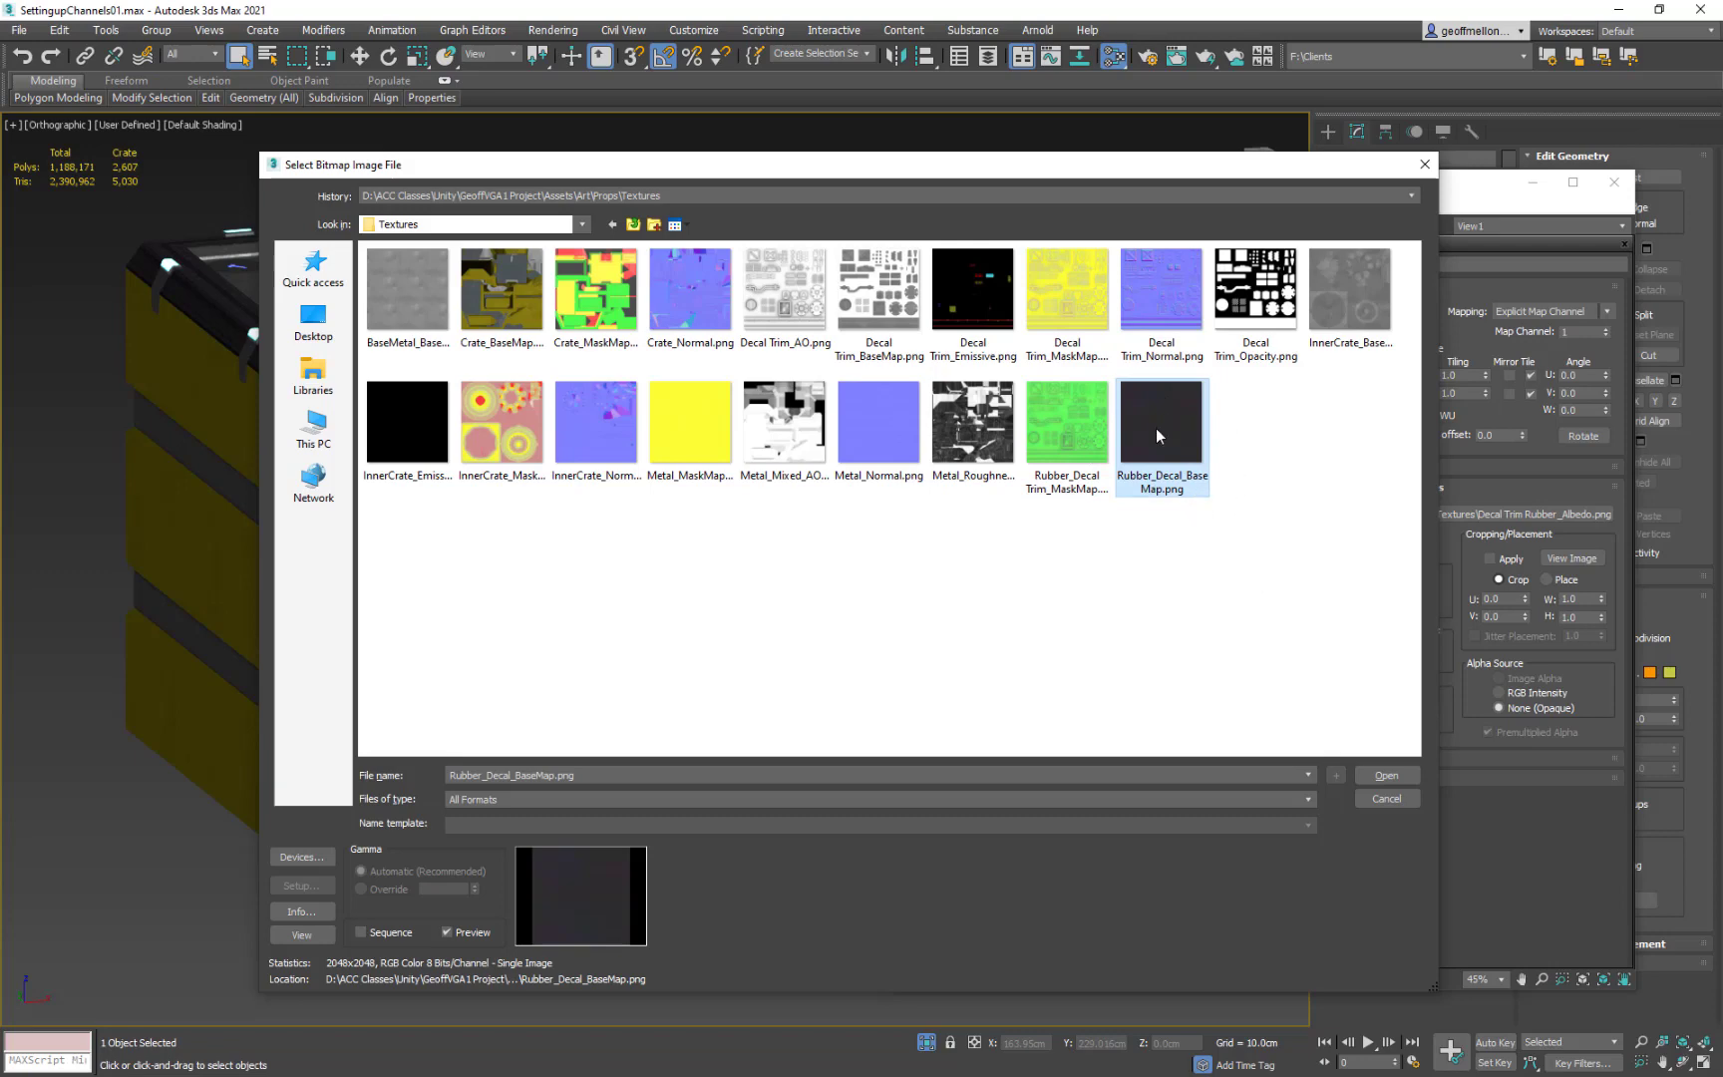
{"action": "double_click", "coordinate": [1157, 428]}
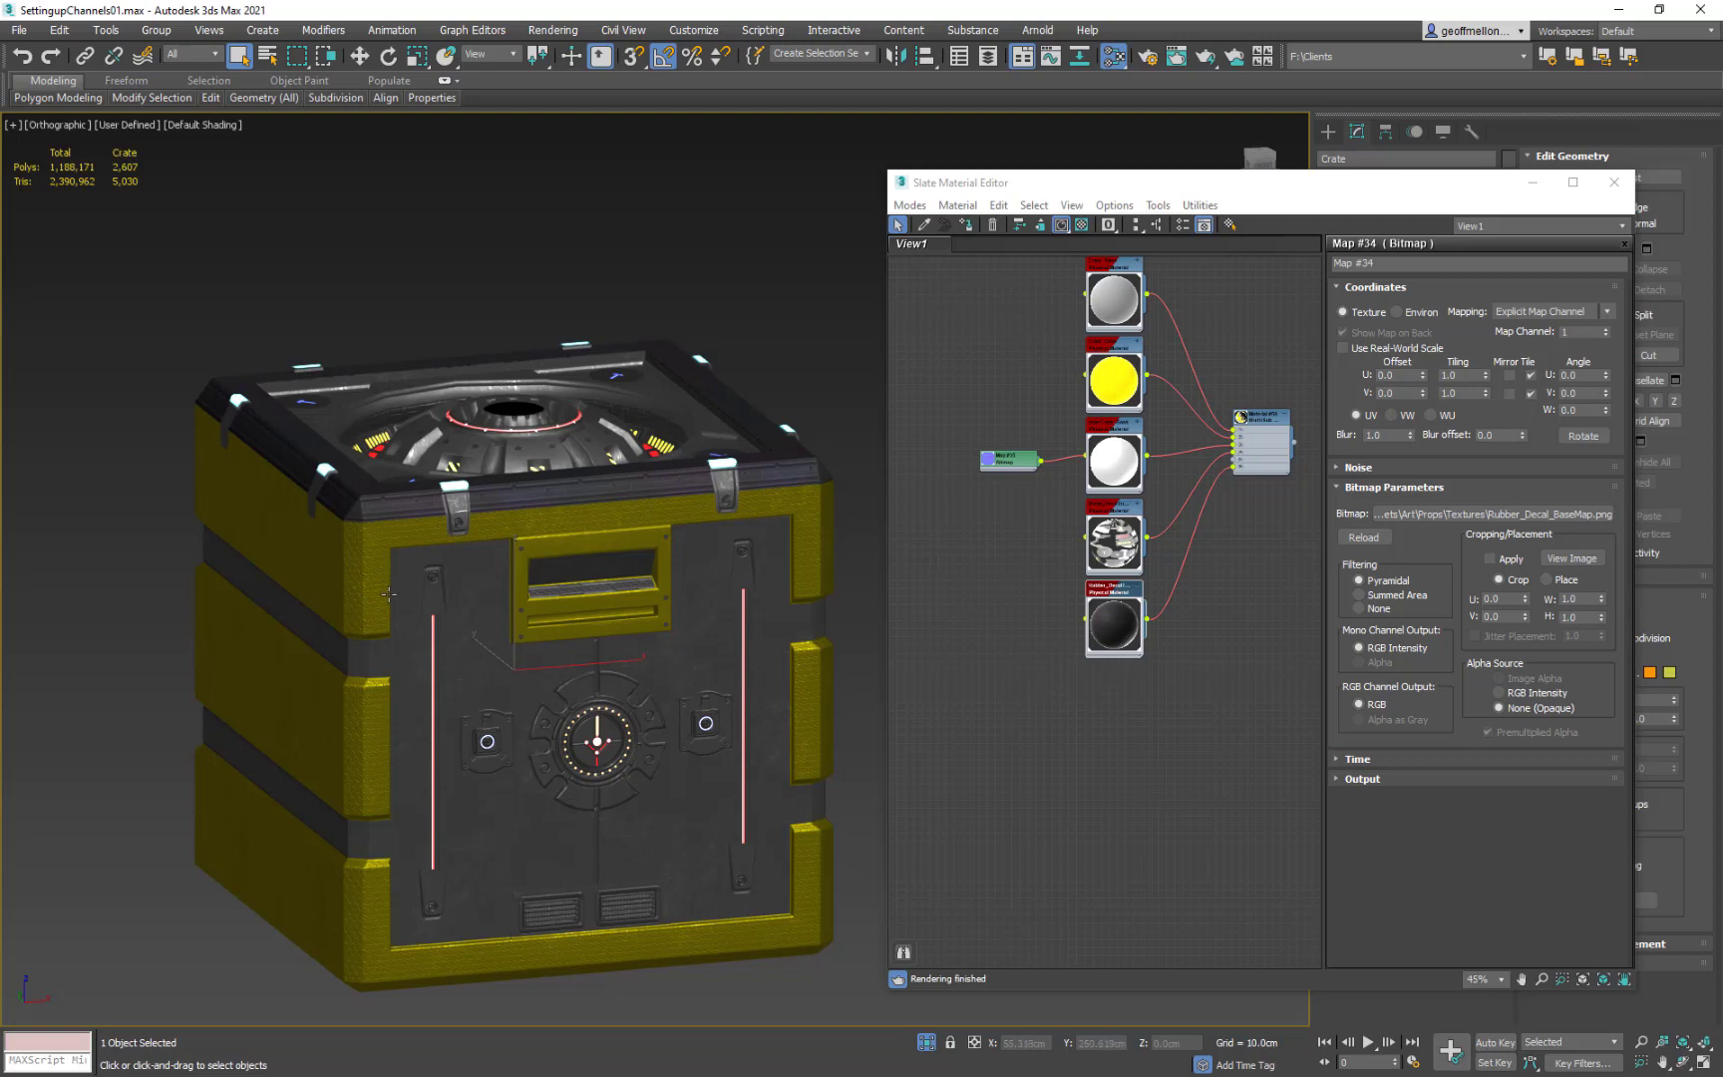
Open the Roughness bitmap of Rubber_DecalTrim 01 and browse to the Assets\Art\Props\Textures folder for a replacement file.
{"action": "double_click", "coordinate": [1130, 631]}
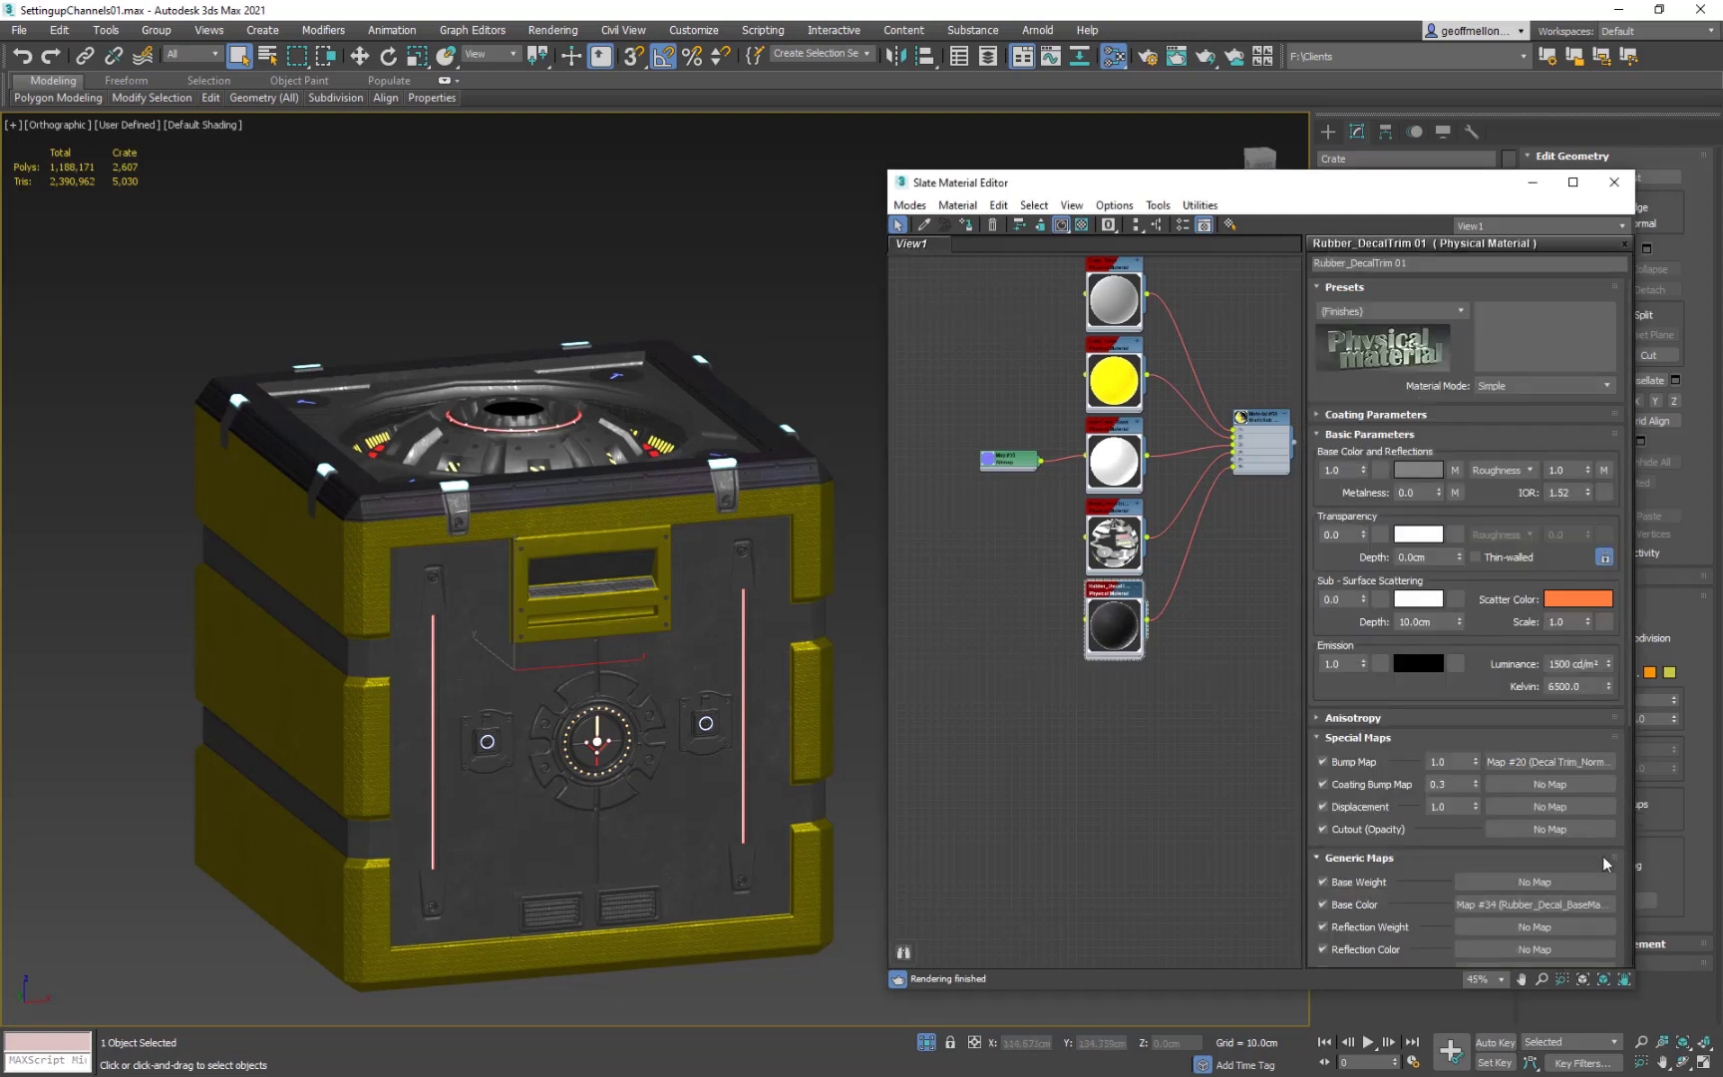
{"action": "scroll", "coordinate": [1585, 842], "scroll_direction": "down", "scroll_amount": 5}
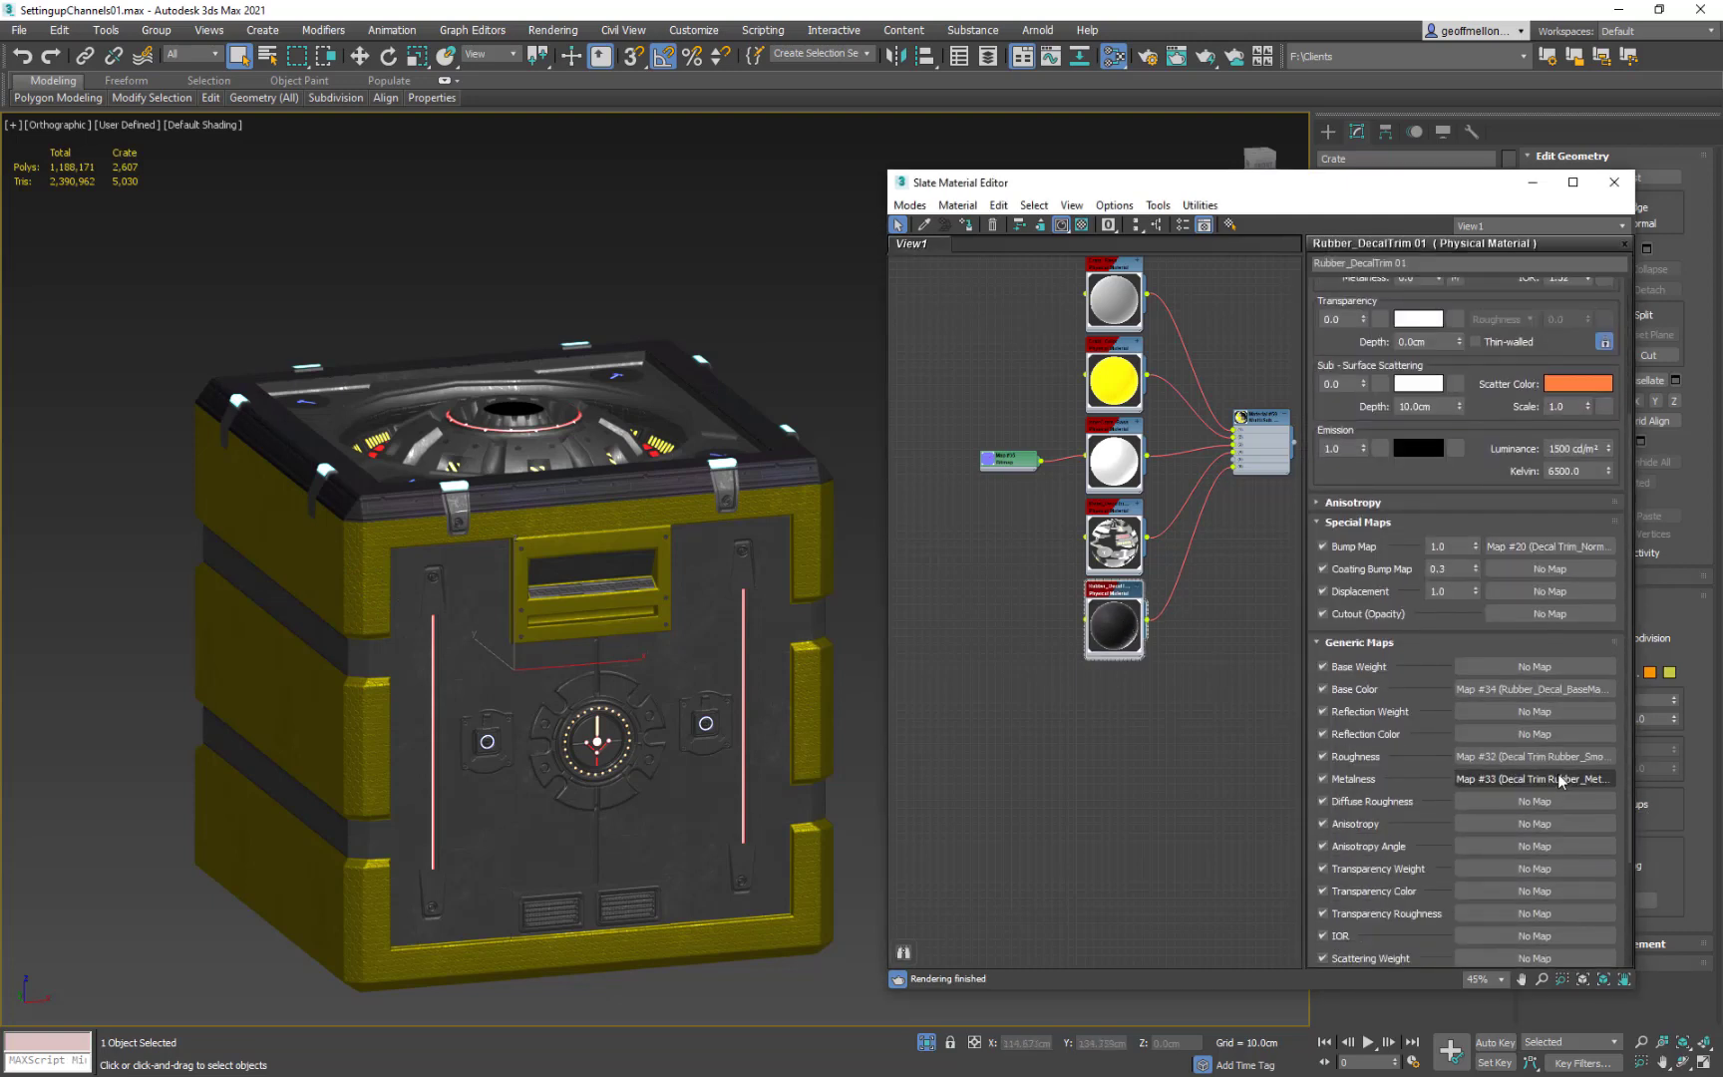
{"action": "left_click_drag", "start_coordinate": [1567, 826], "coordinate": [1522, 660]}
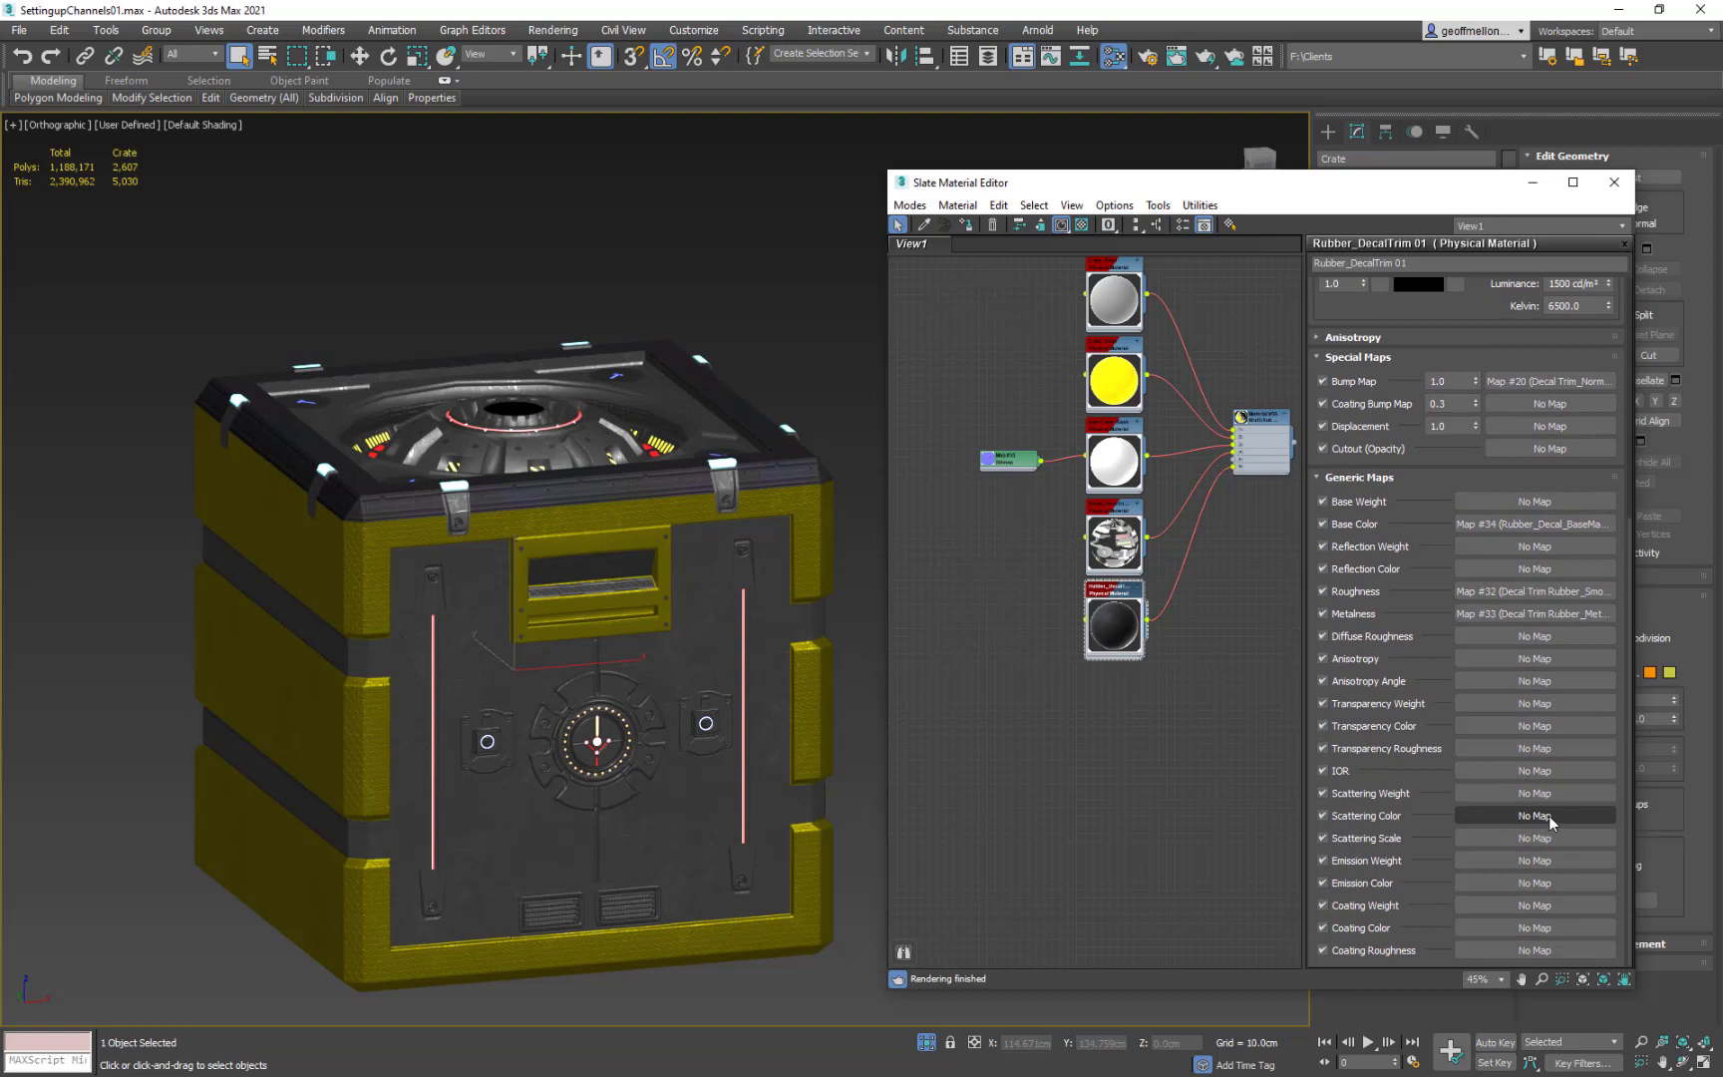
{"action": "left_click", "coordinate": [1533, 594]}
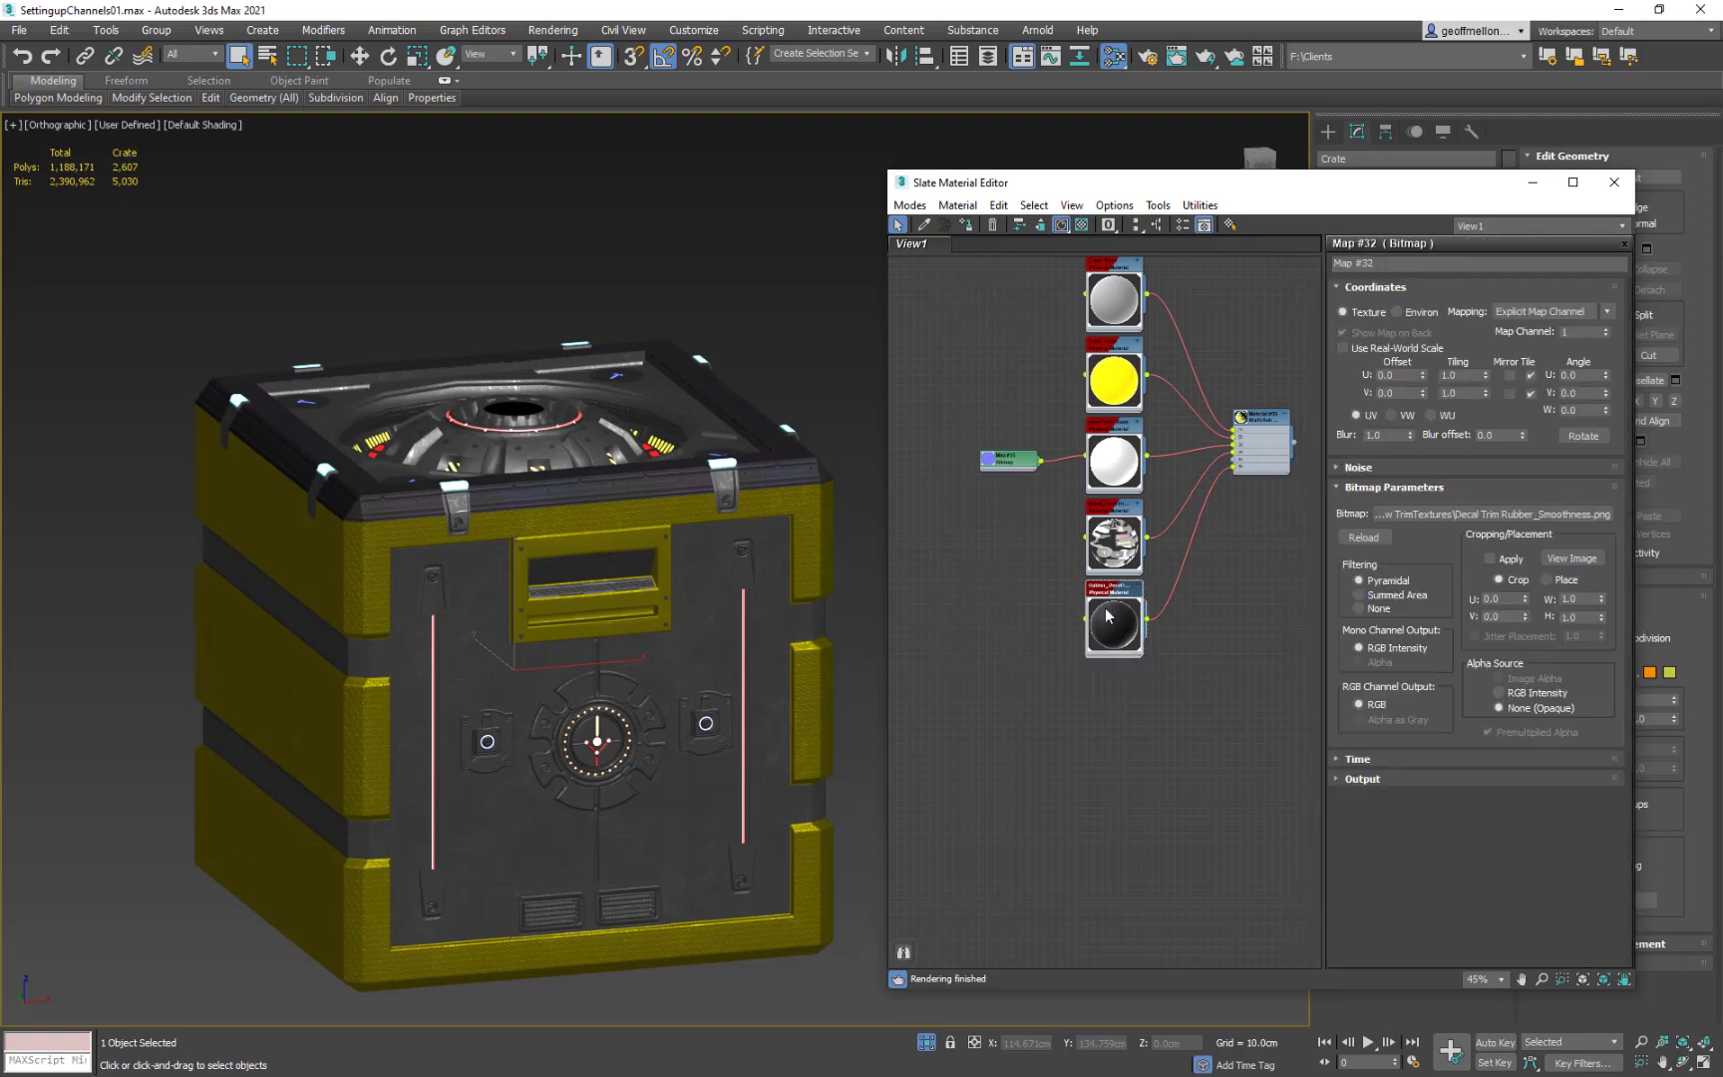
{"action": "left_click", "coordinate": [1491, 513]}
{"action": "left_click", "coordinate": [602, 198]}
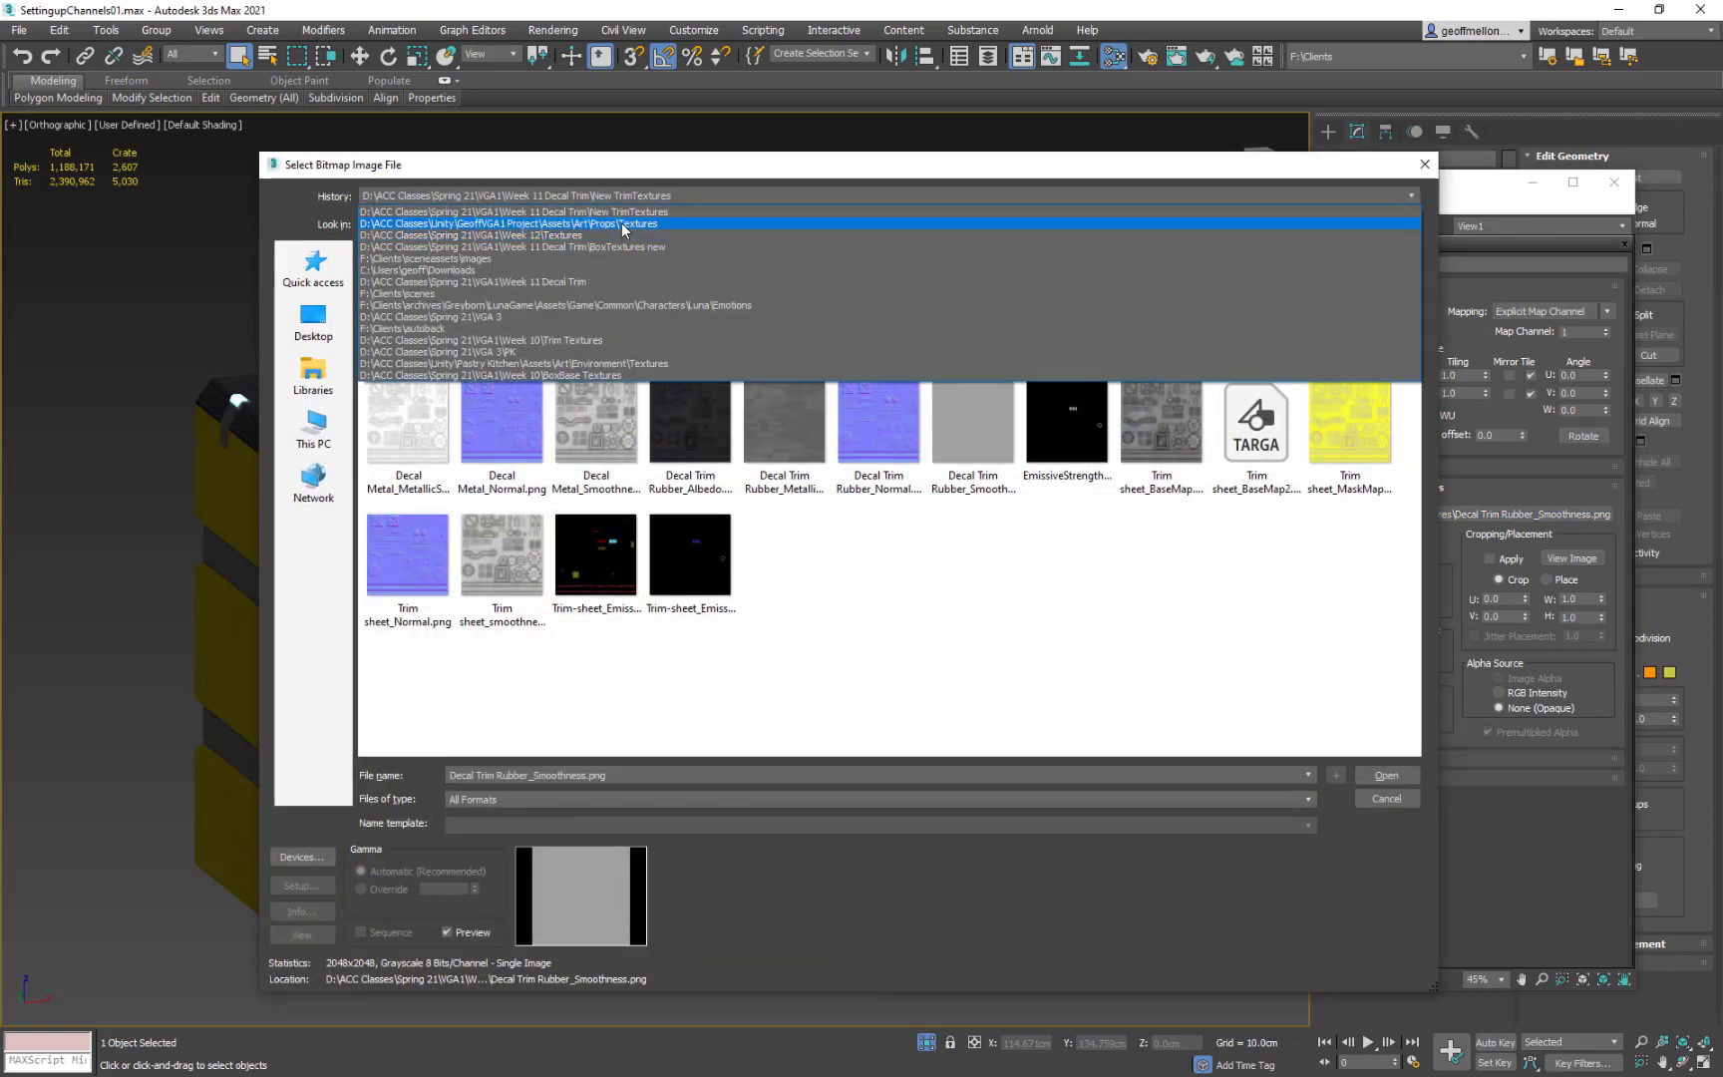
{"action": "left_click", "coordinate": [620, 223]}
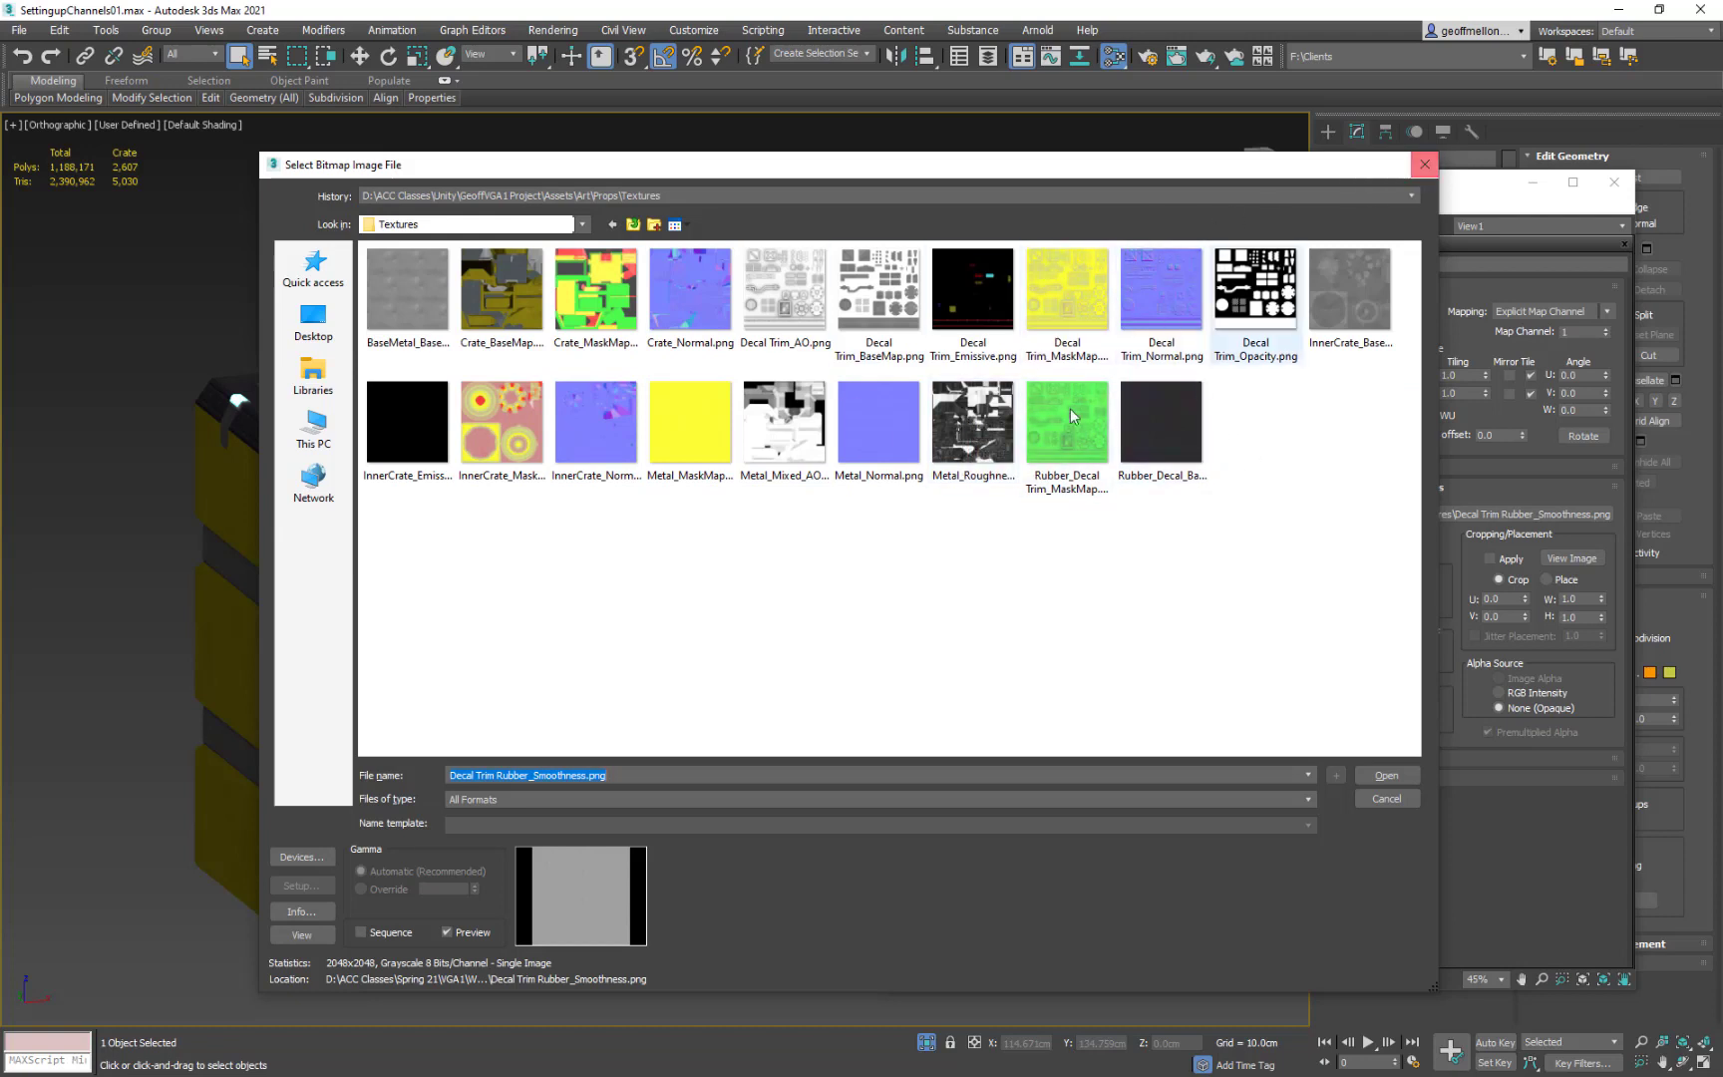
Preview the mask map files and Metal_Roughness.png in the Textures folder, and close the file selection without replacing the bitmap.
{"action": "left_click", "coordinate": [1066, 444]}
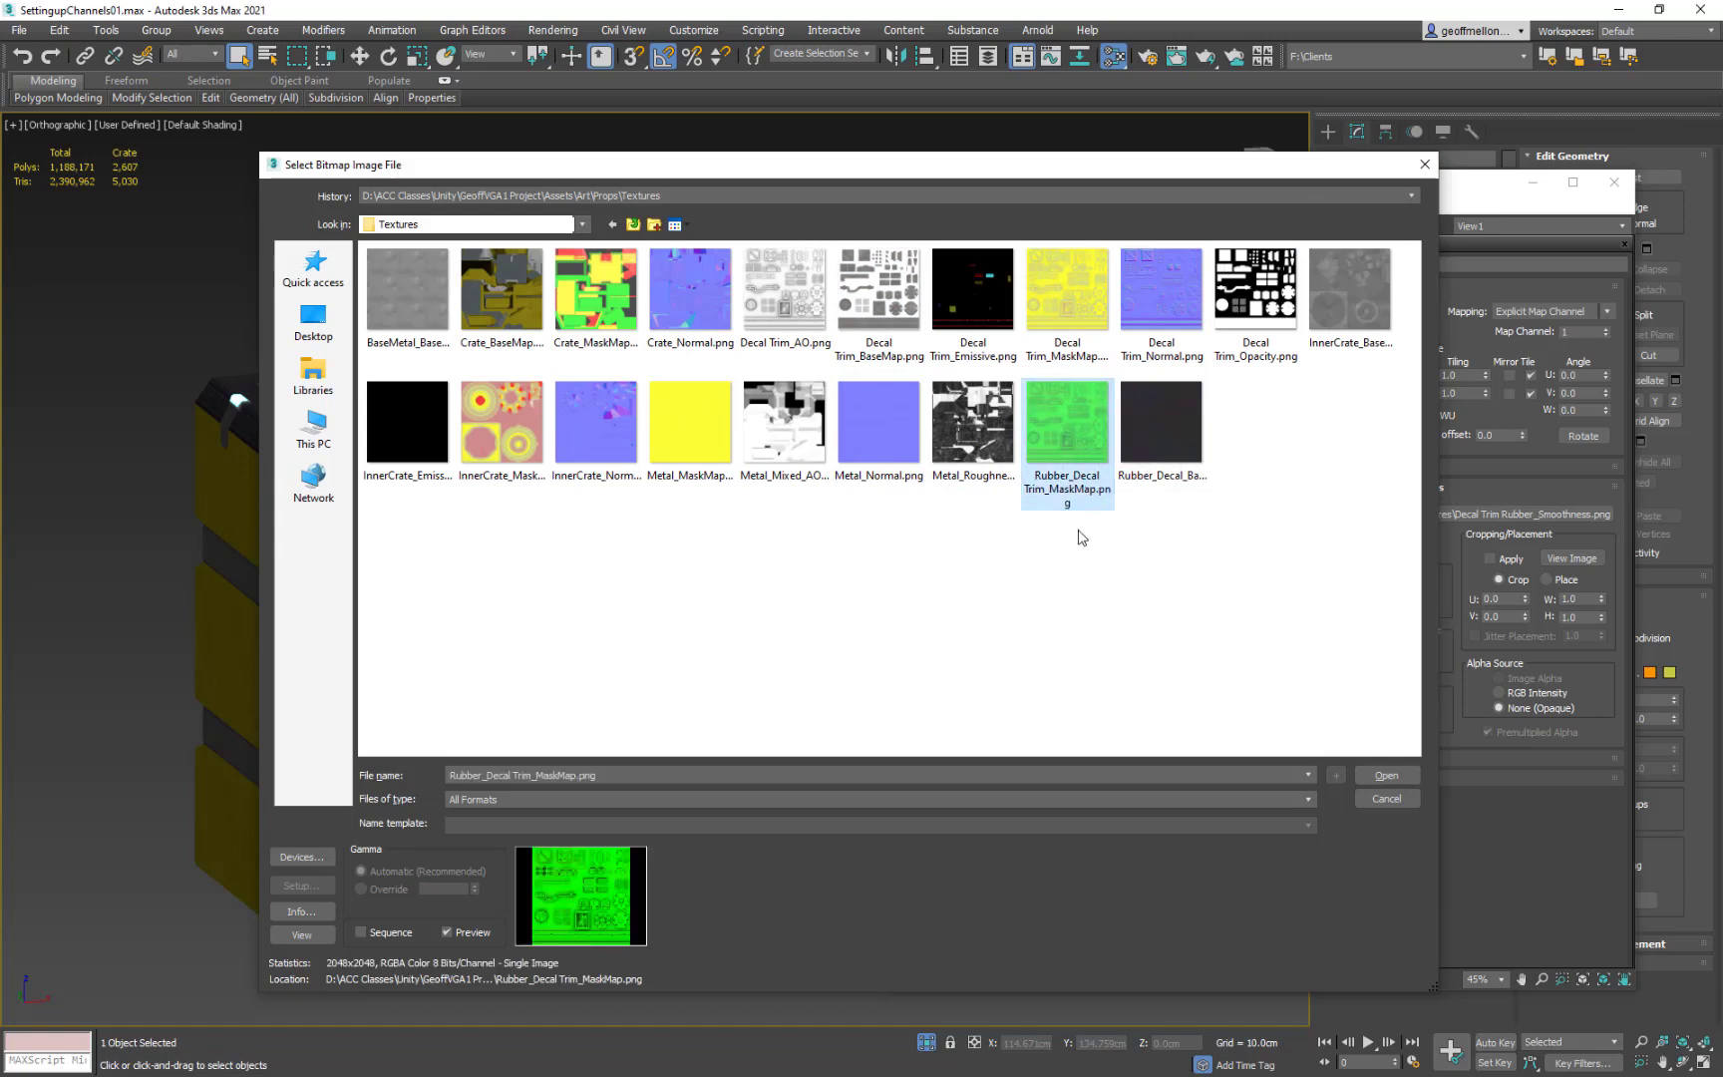
{"action": "left_click", "coordinate": [1085, 287]}
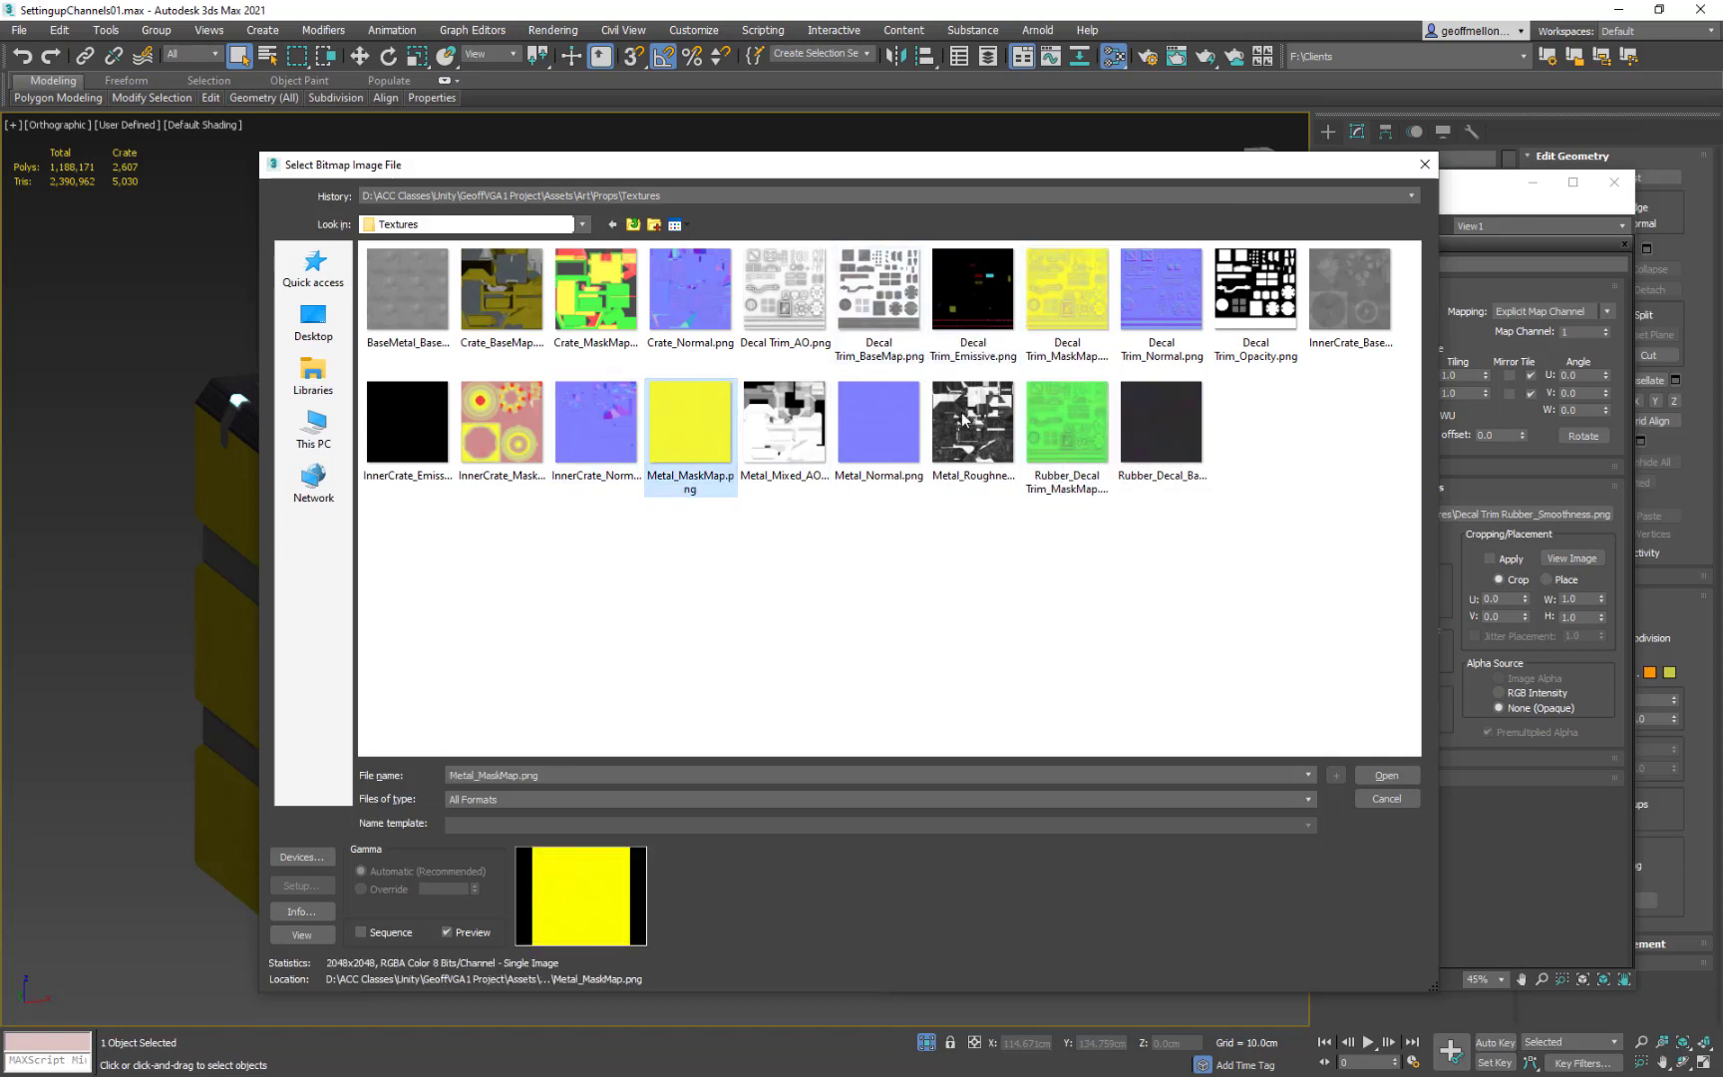
{"action": "left_click", "coordinate": [974, 444]}
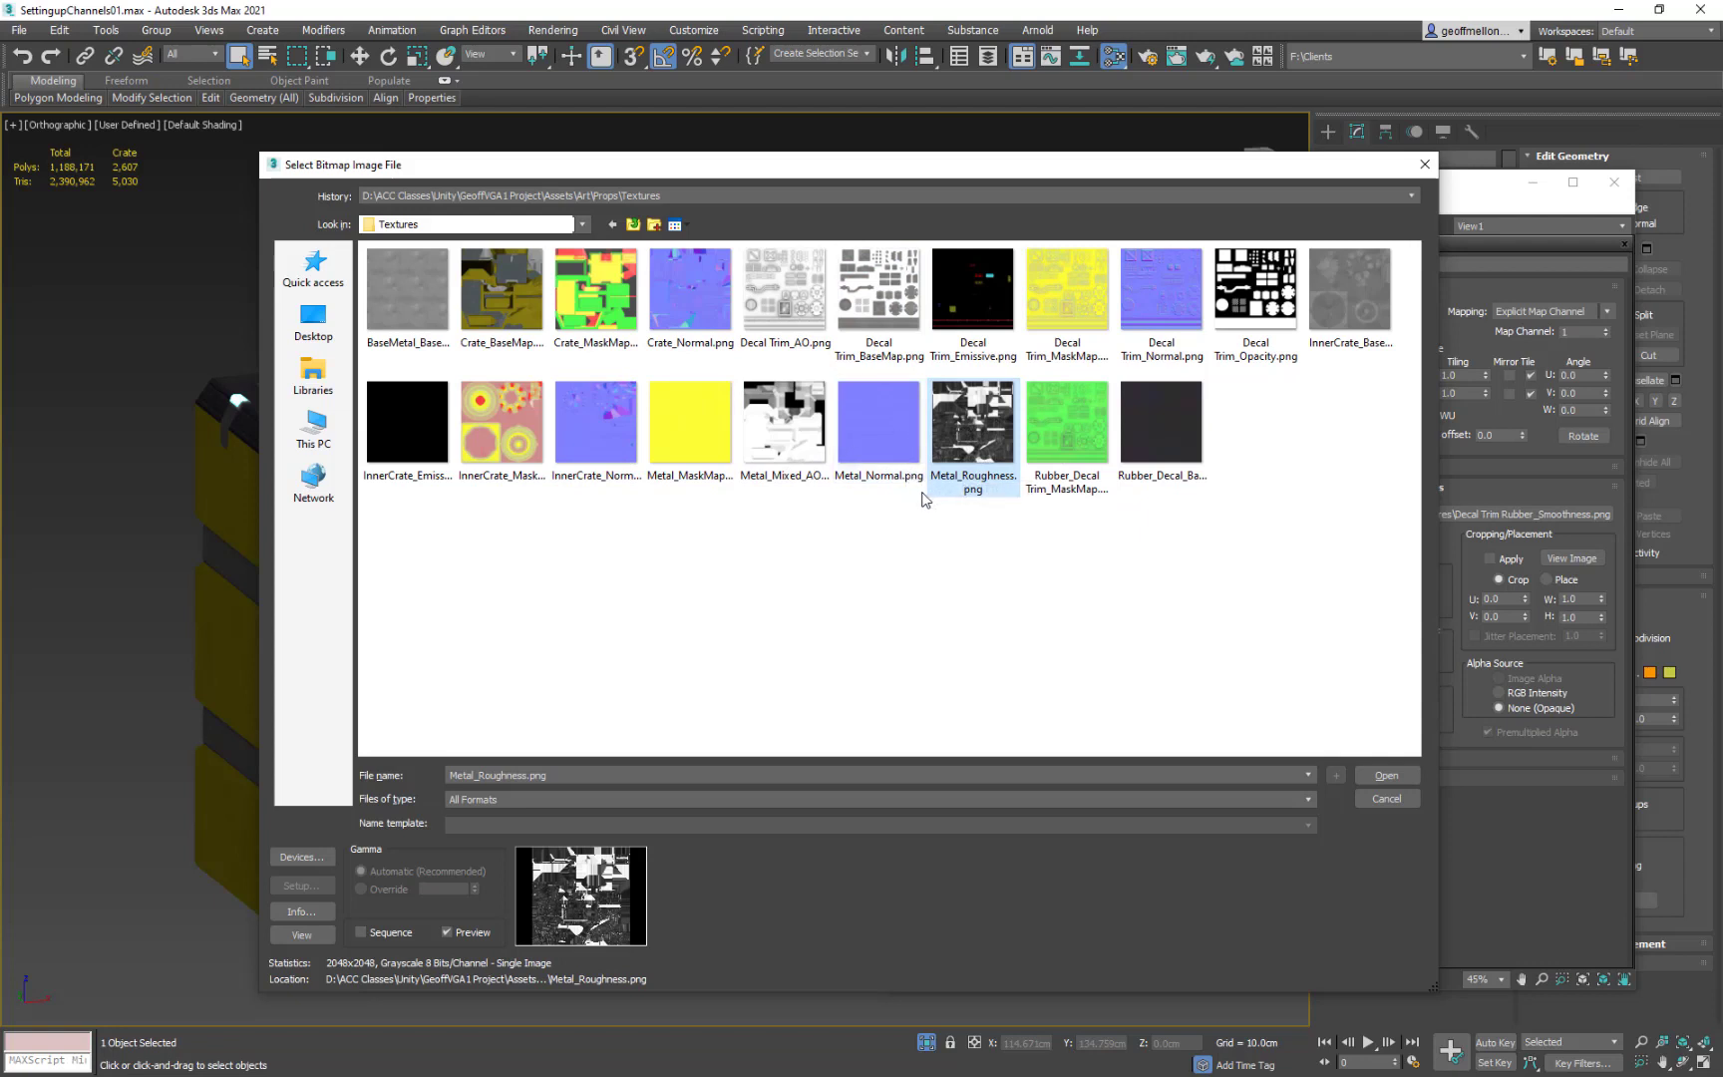
{"action": "left_click", "coordinate": [1047, 427]}
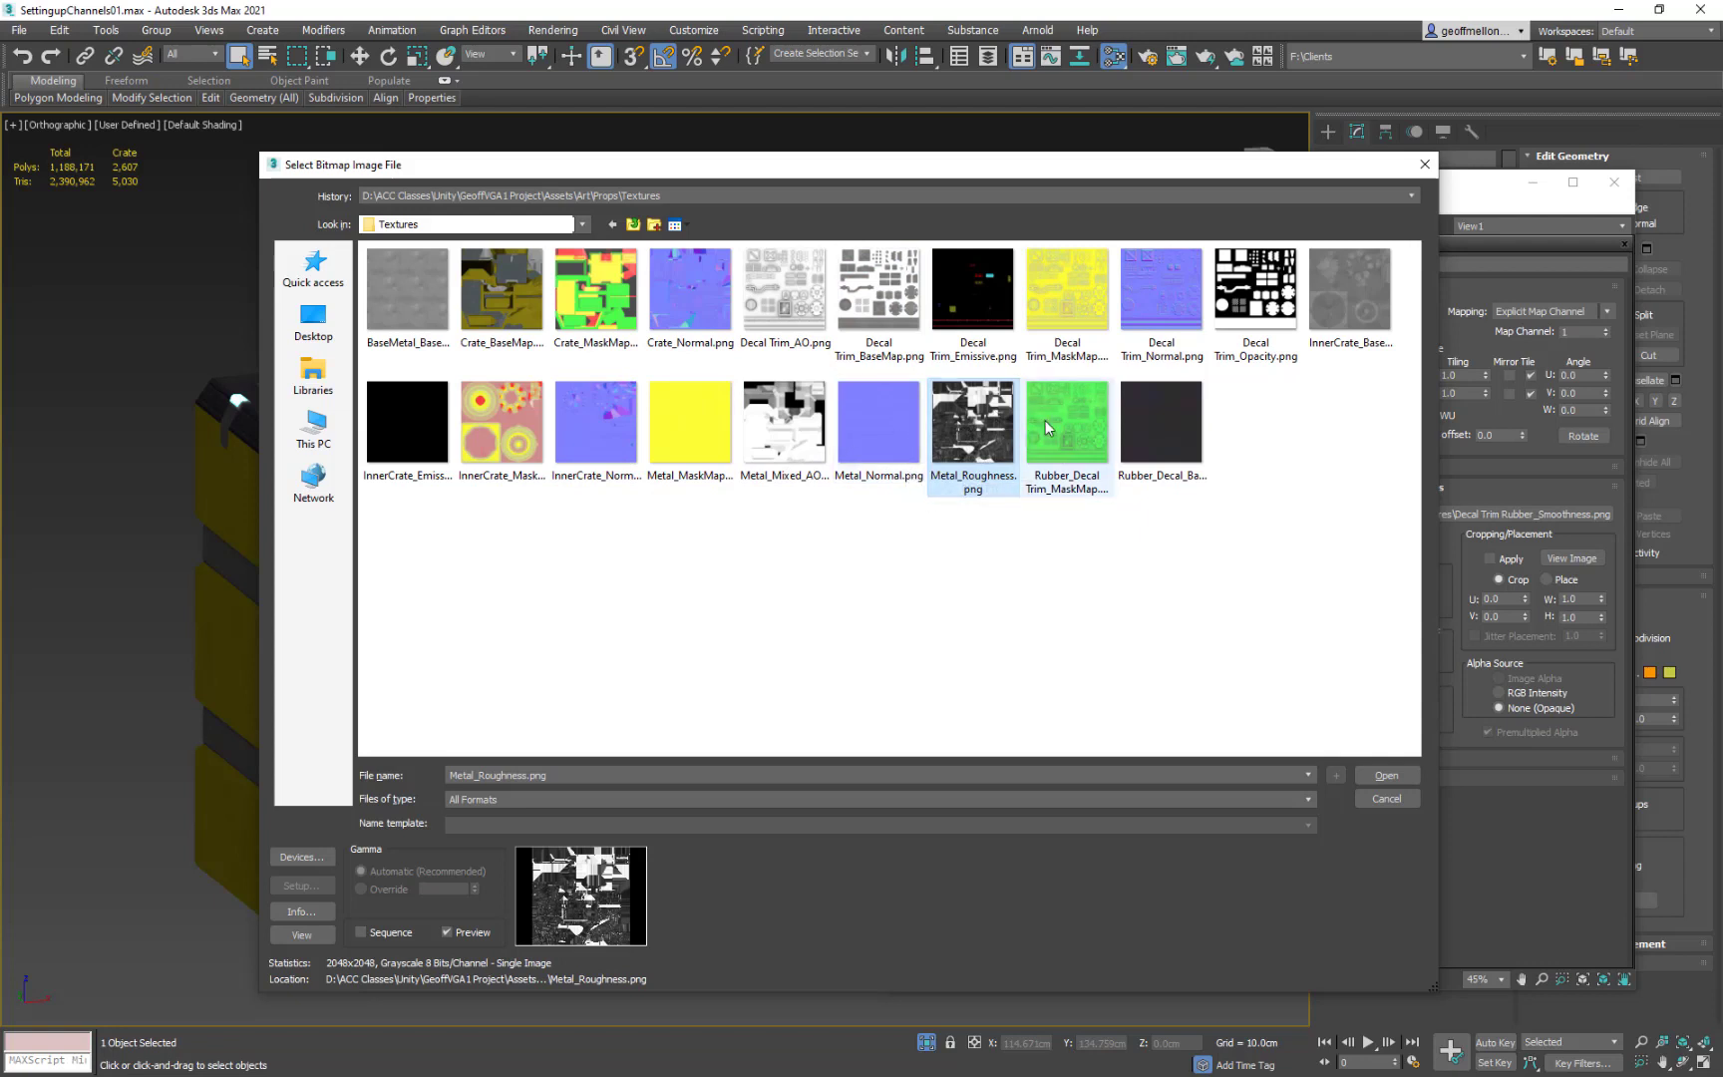
{"action": "left_click", "coordinate": [661, 408]}
{"action": "left_click", "coordinate": [1102, 316]}
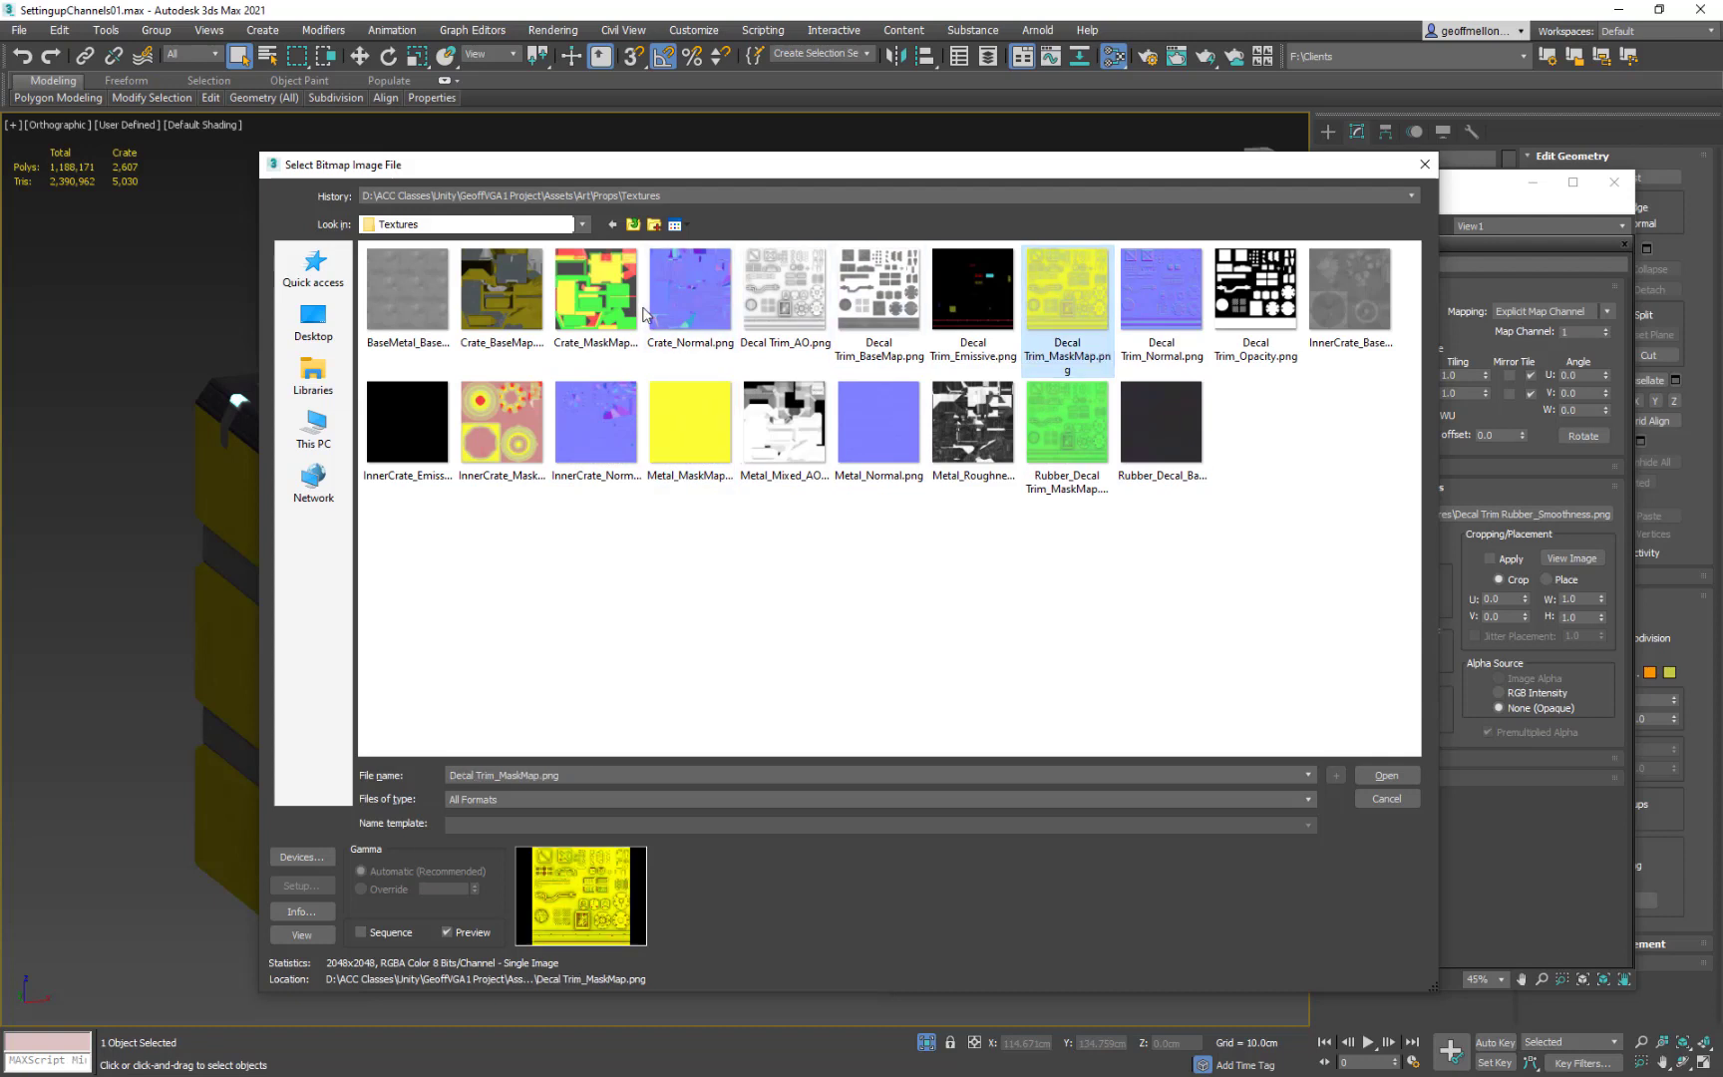
{"action": "left_click", "coordinate": [614, 305]}
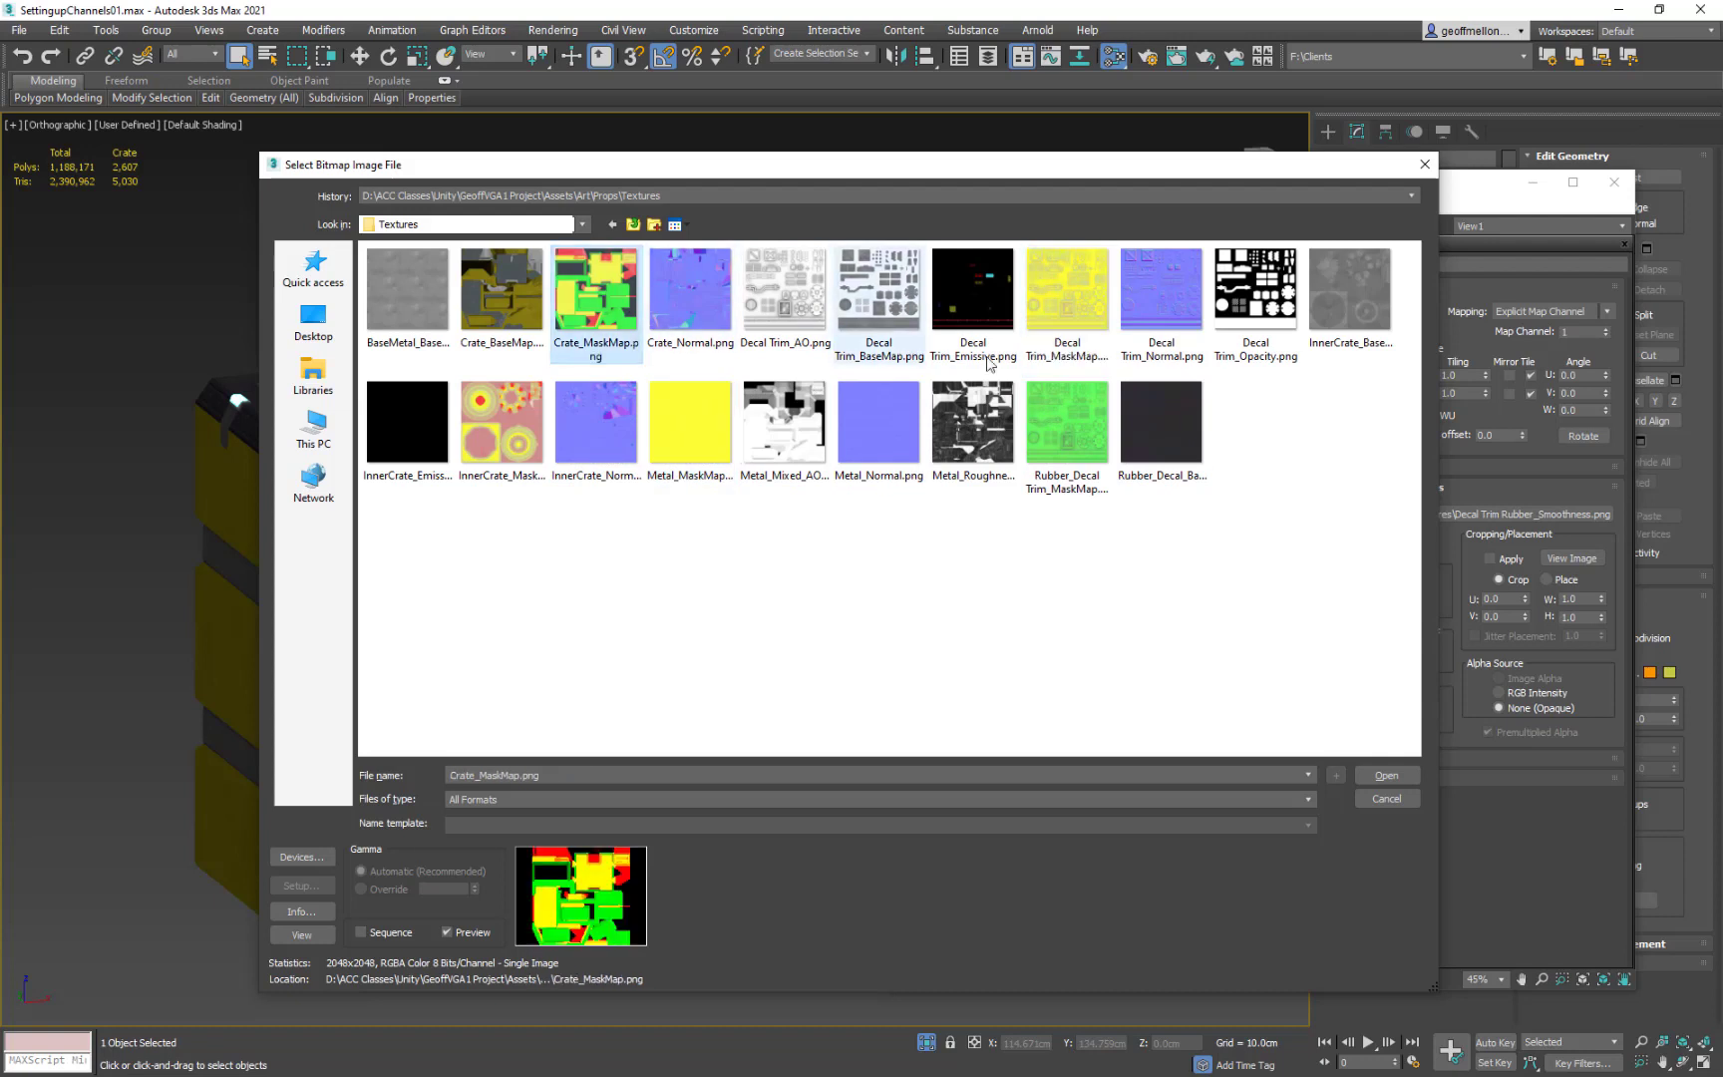
{"action": "left_click", "coordinate": [1429, 176]}
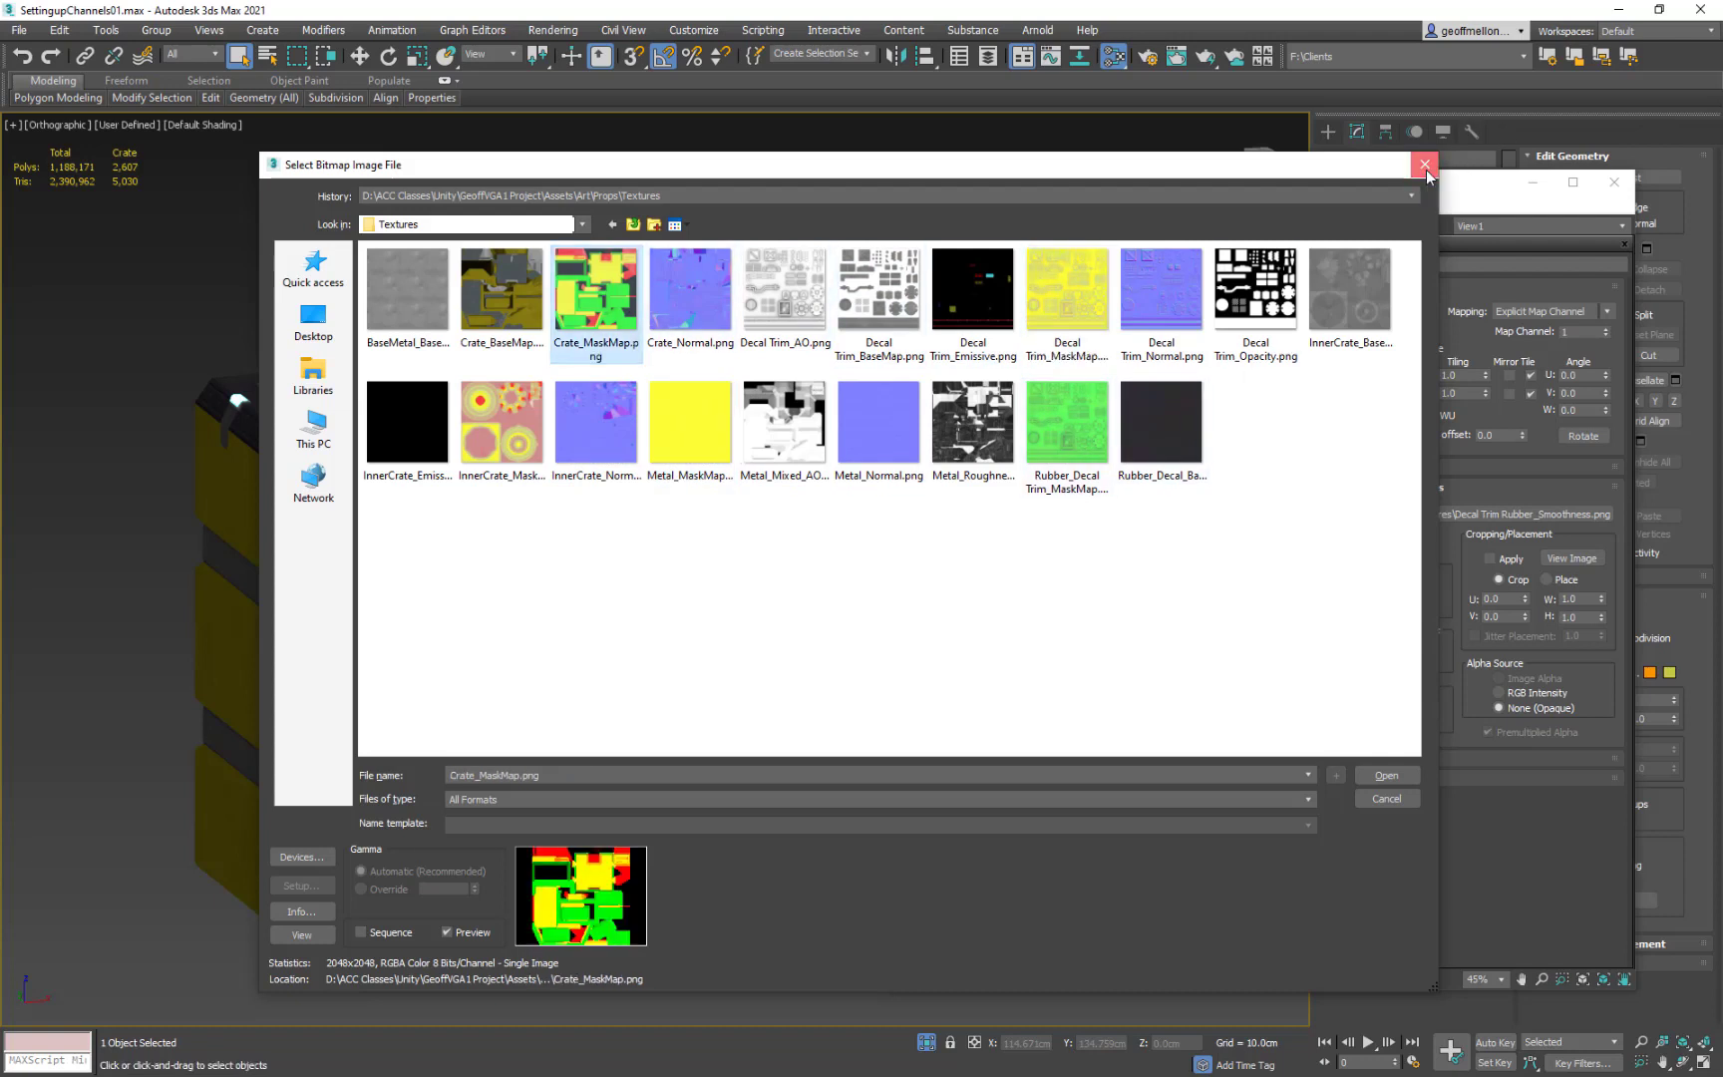
{"action": "left_click", "coordinate": [1428, 176]}
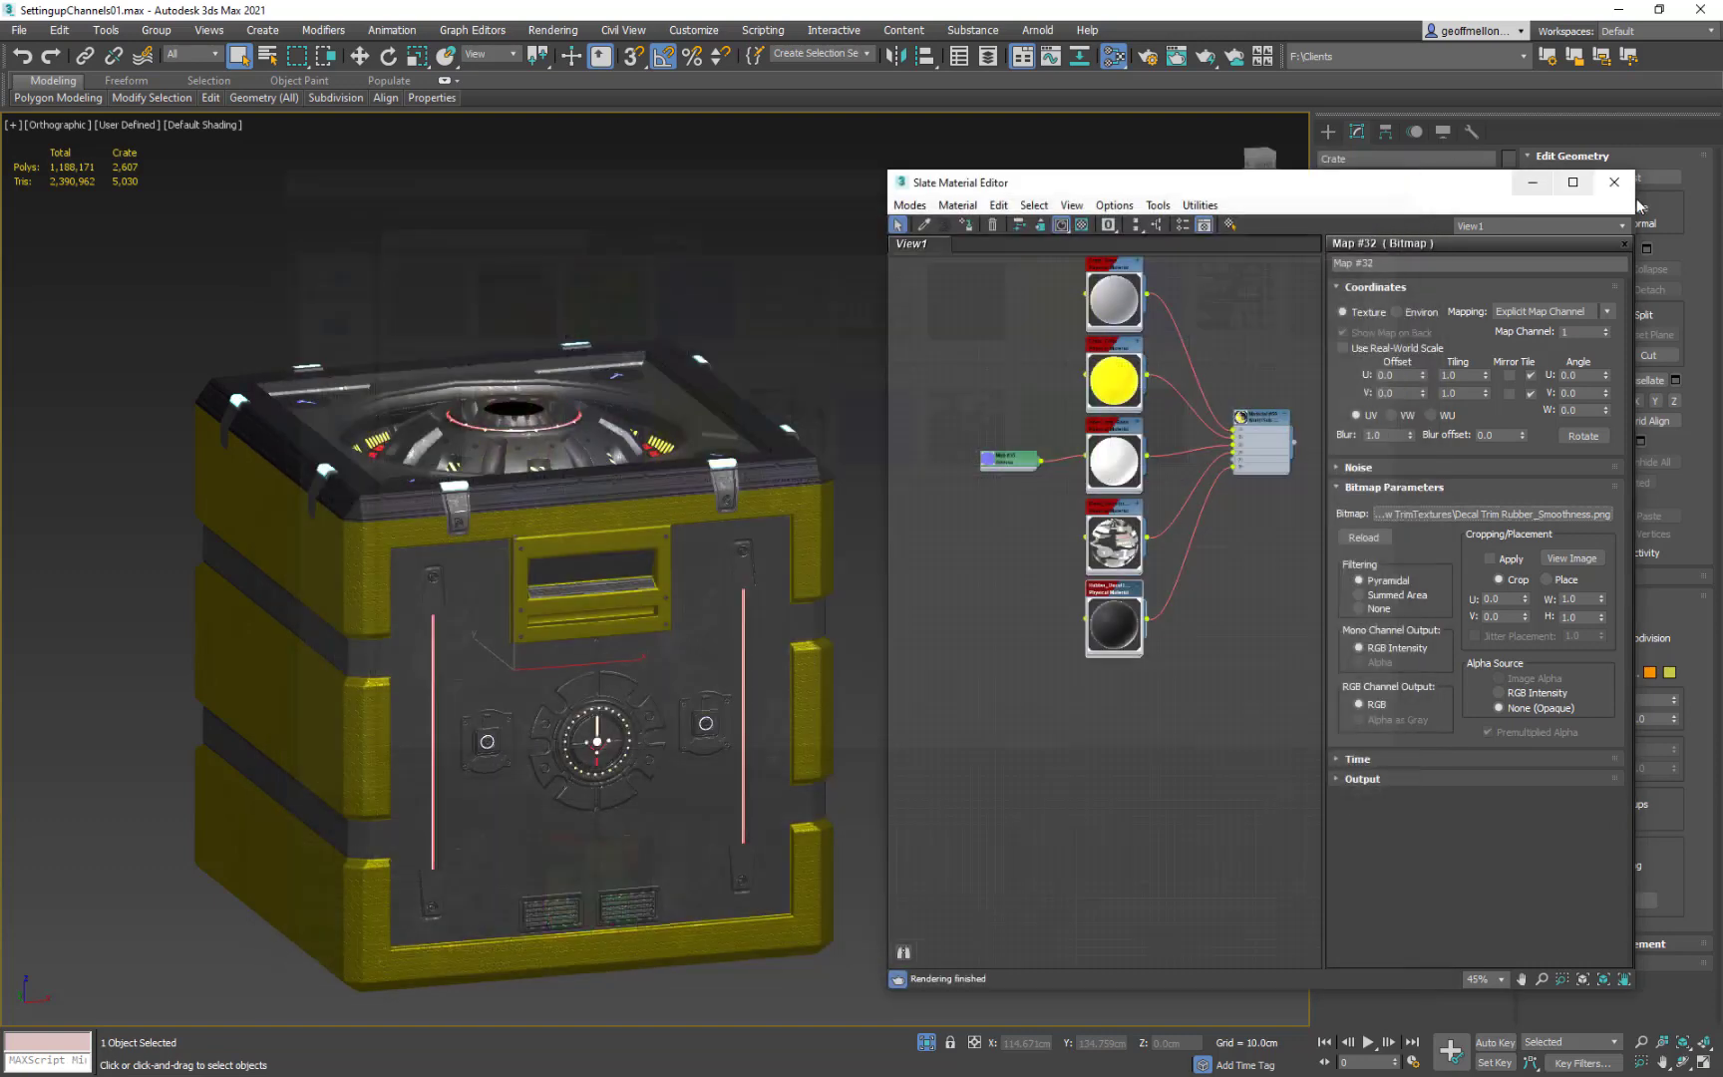
Open the Roughness bitmap of the Metal_DecalTrim01 material to check which texture file it uses.
{"action": "double_click", "coordinate": [1111, 555]}
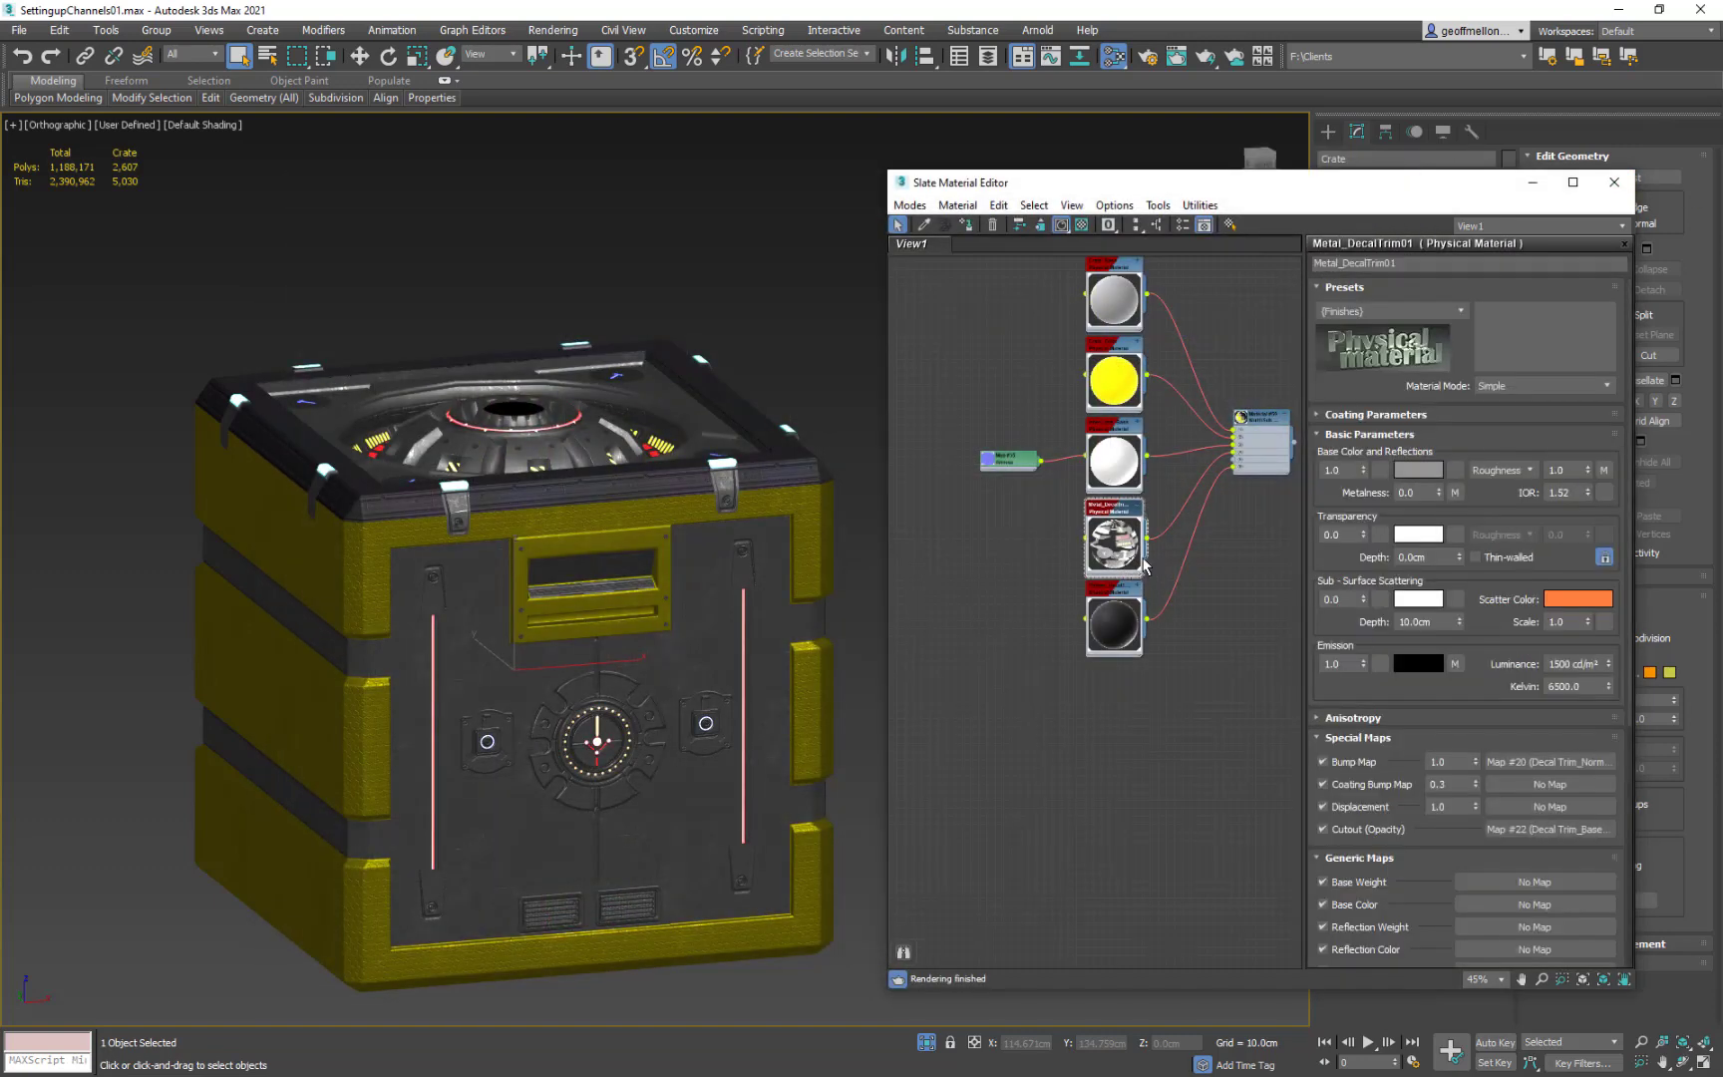
{"action": "scroll", "coordinate": [1569, 749], "scroll_direction": "down", "scroll_amount": 2}
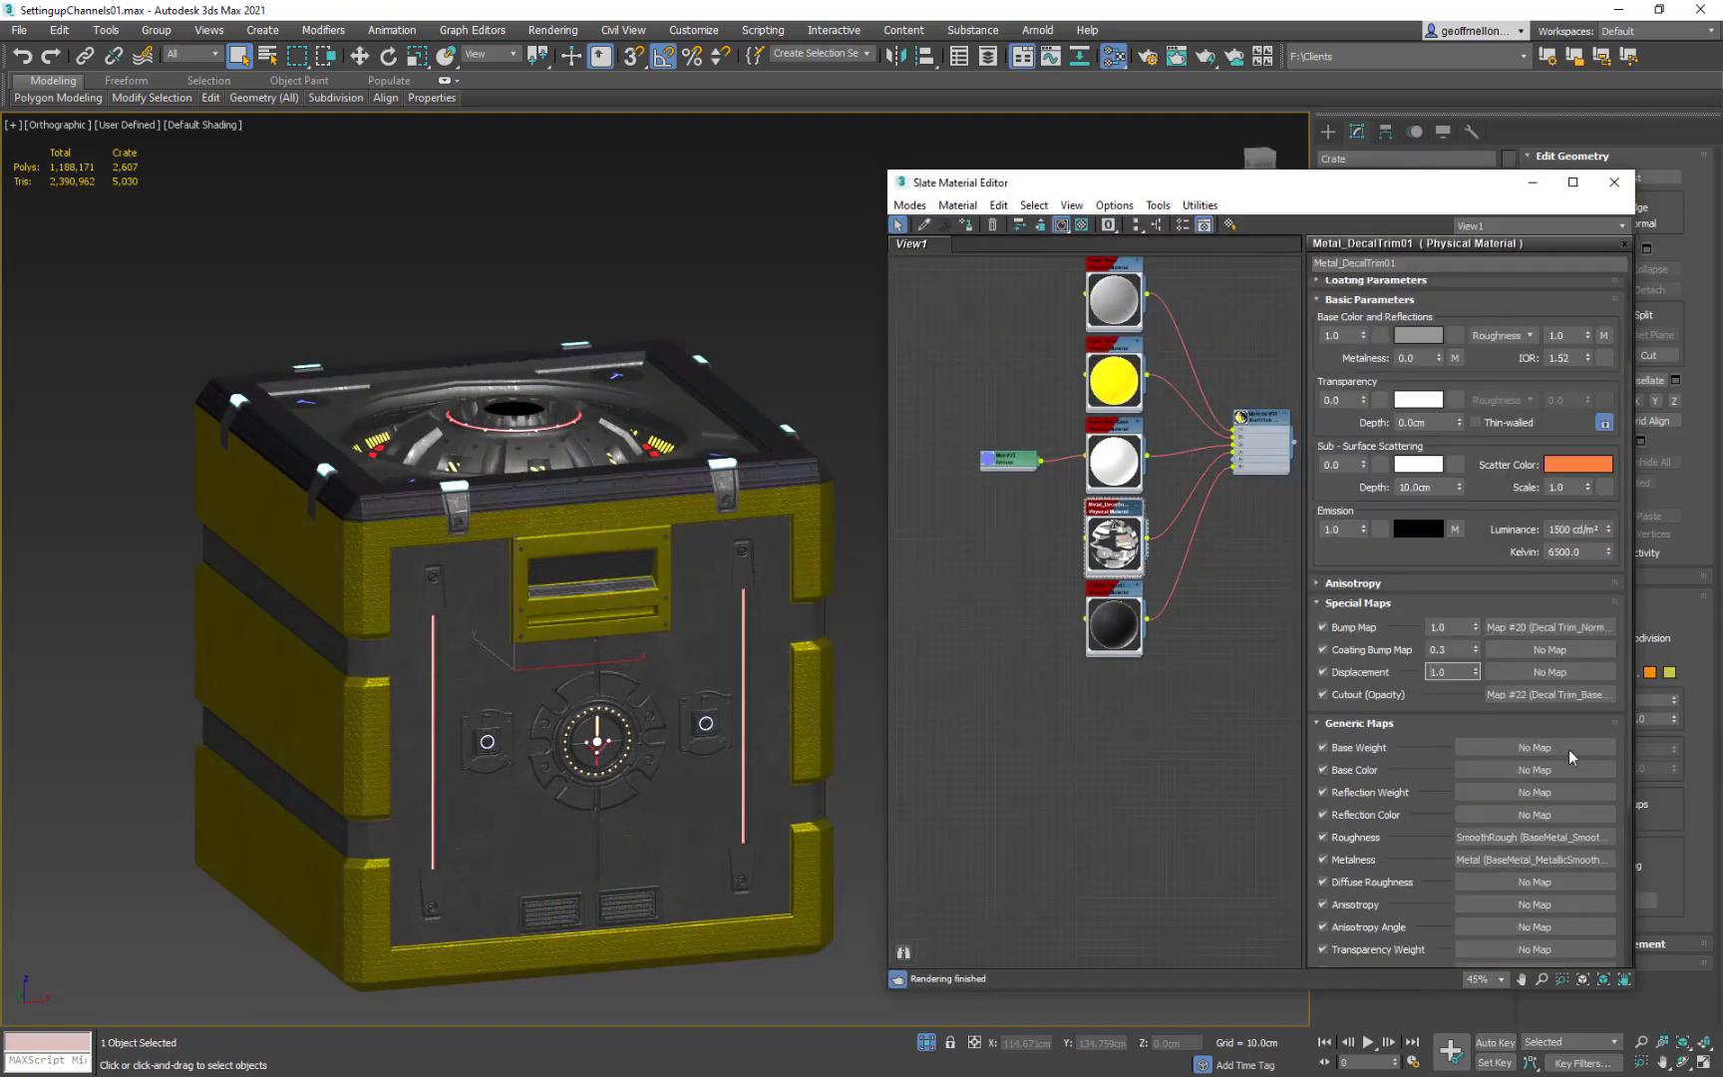
{"action": "left_click", "coordinate": [1562, 842]}
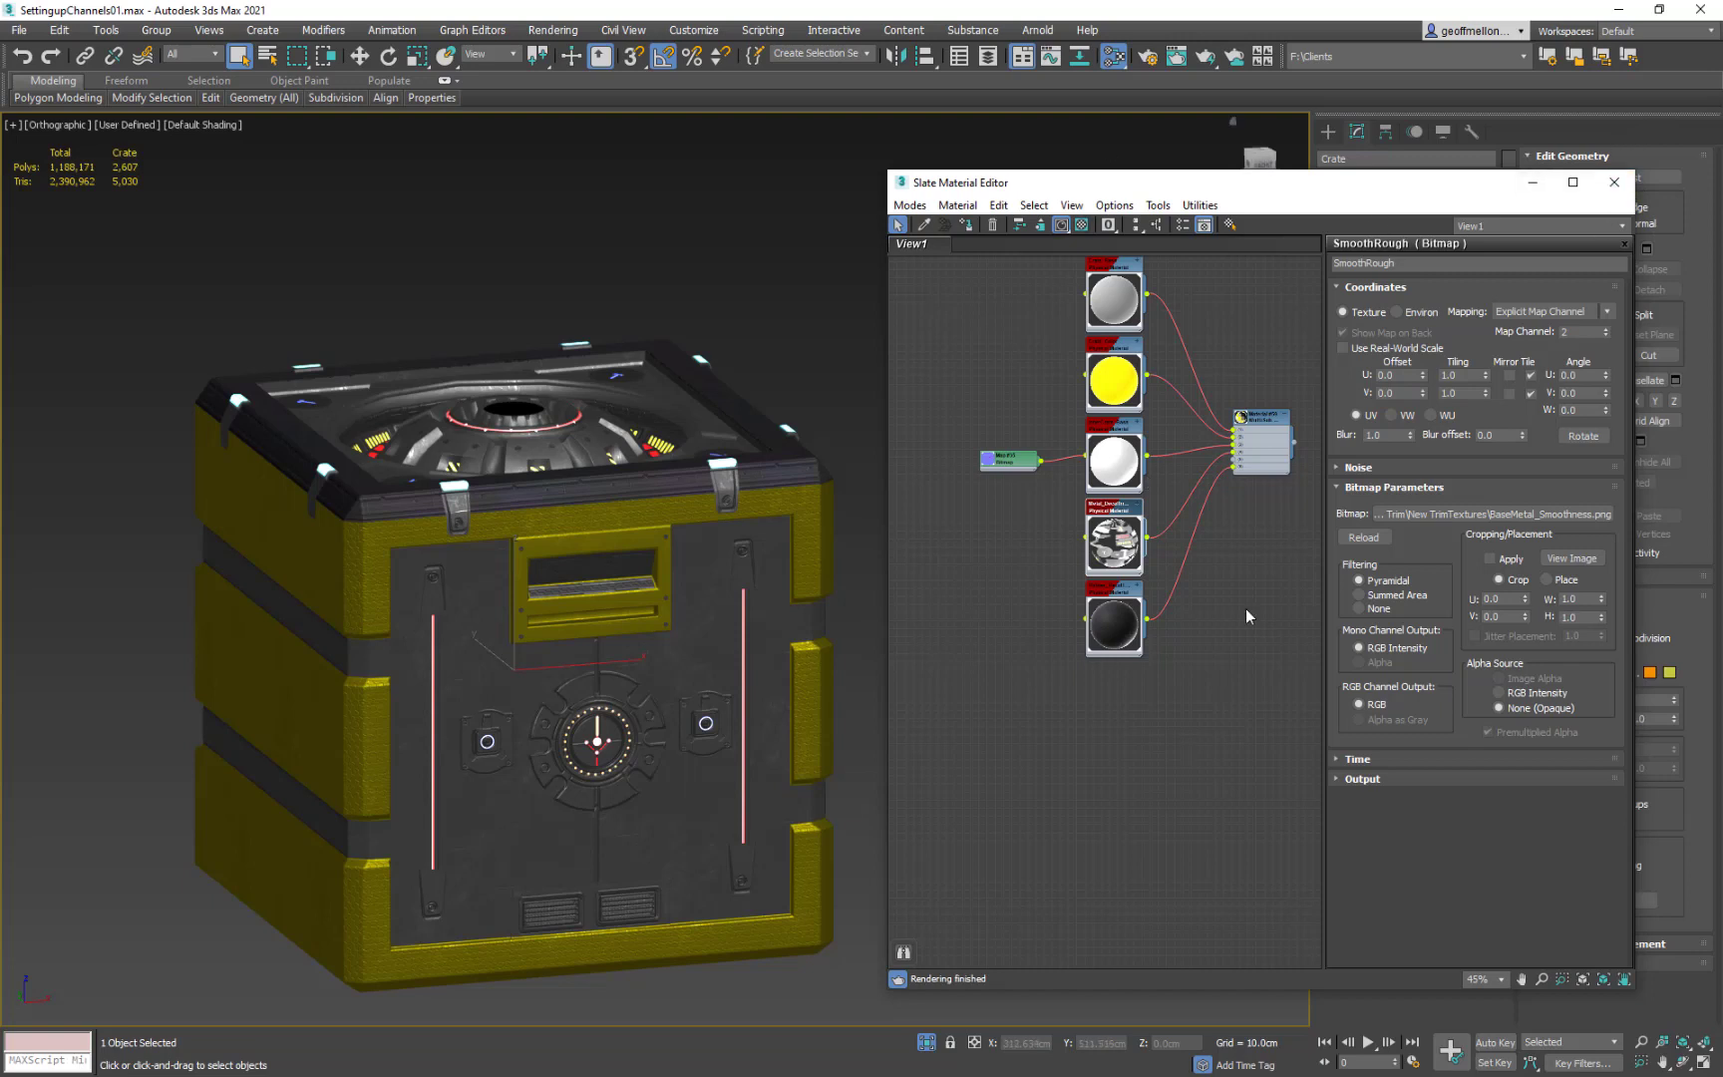
Review the names and map assignments of the Crate_Base, Crate_Color, InnerCrate_Base, Metal_DecalTrim01 and Rubber_DecalTrim 01 materials.
{"action": "middle_click_drag", "start_coordinate": [1225, 557], "coordinate": [1217, 662]}
{"action": "double_click", "coordinate": [1102, 371]}
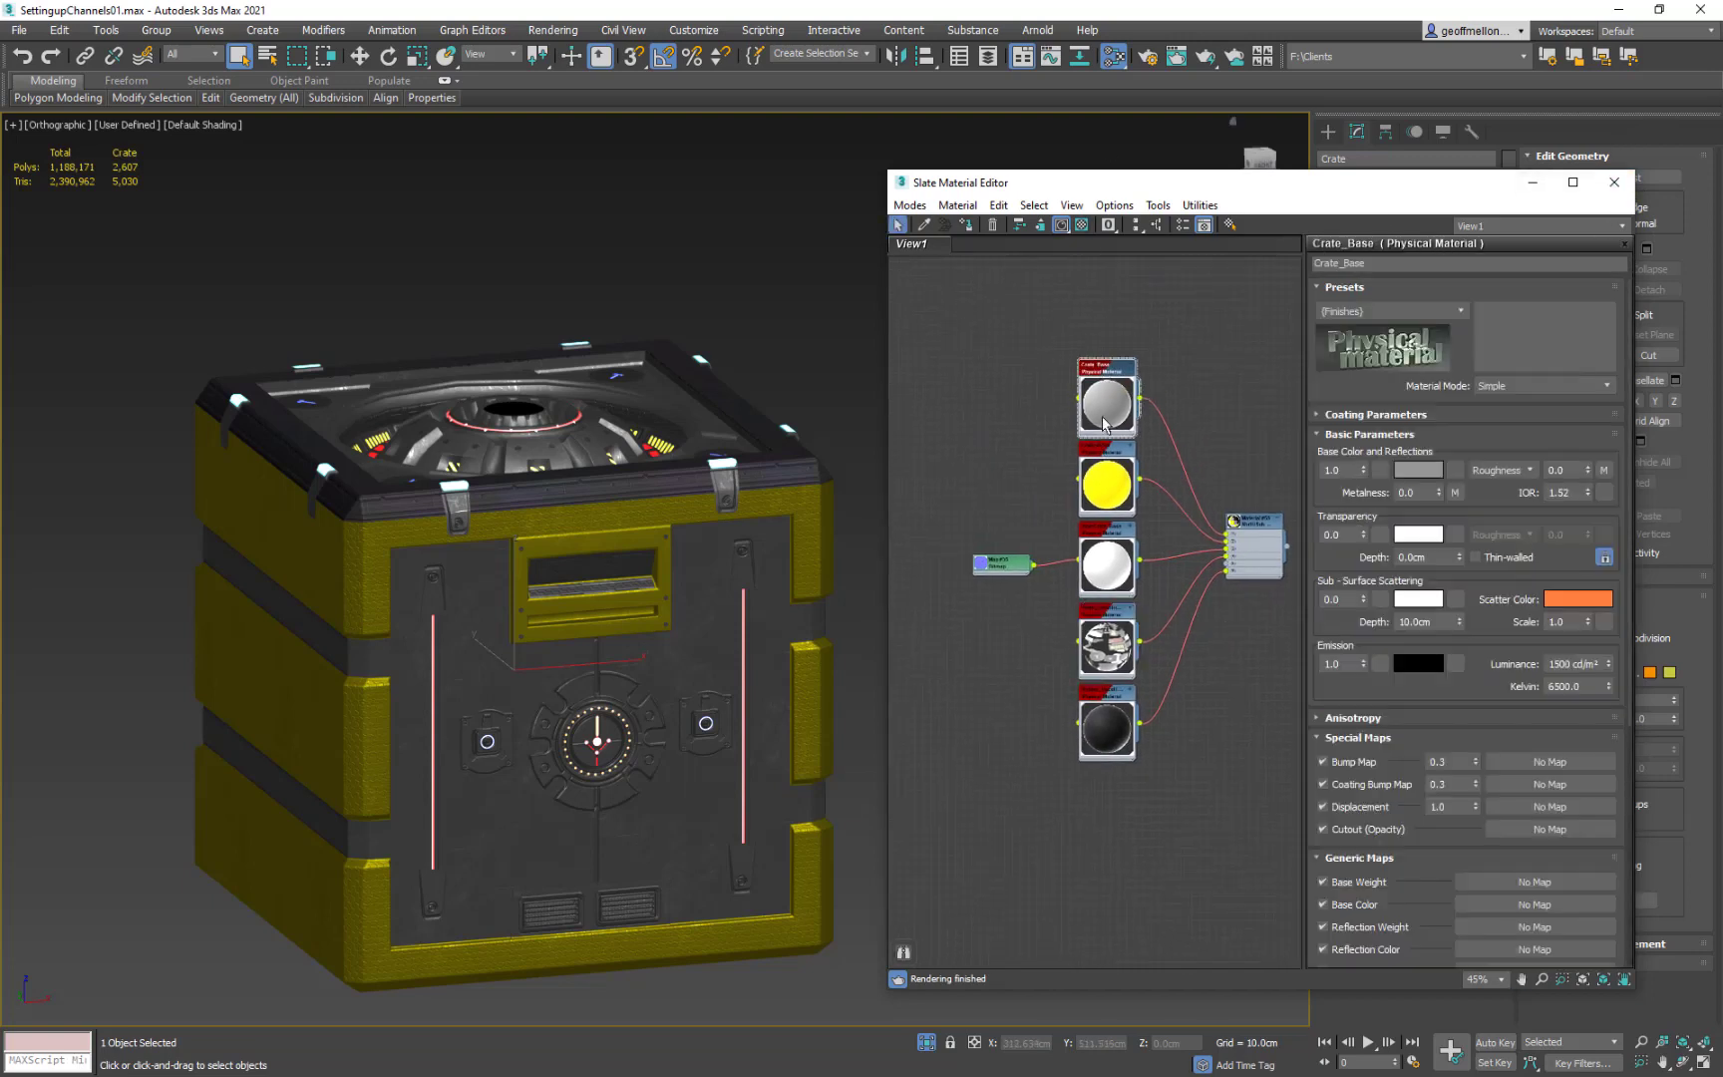
{"action": "double_click", "coordinate": [1102, 481]}
{"action": "double_click", "coordinate": [1111, 569]}
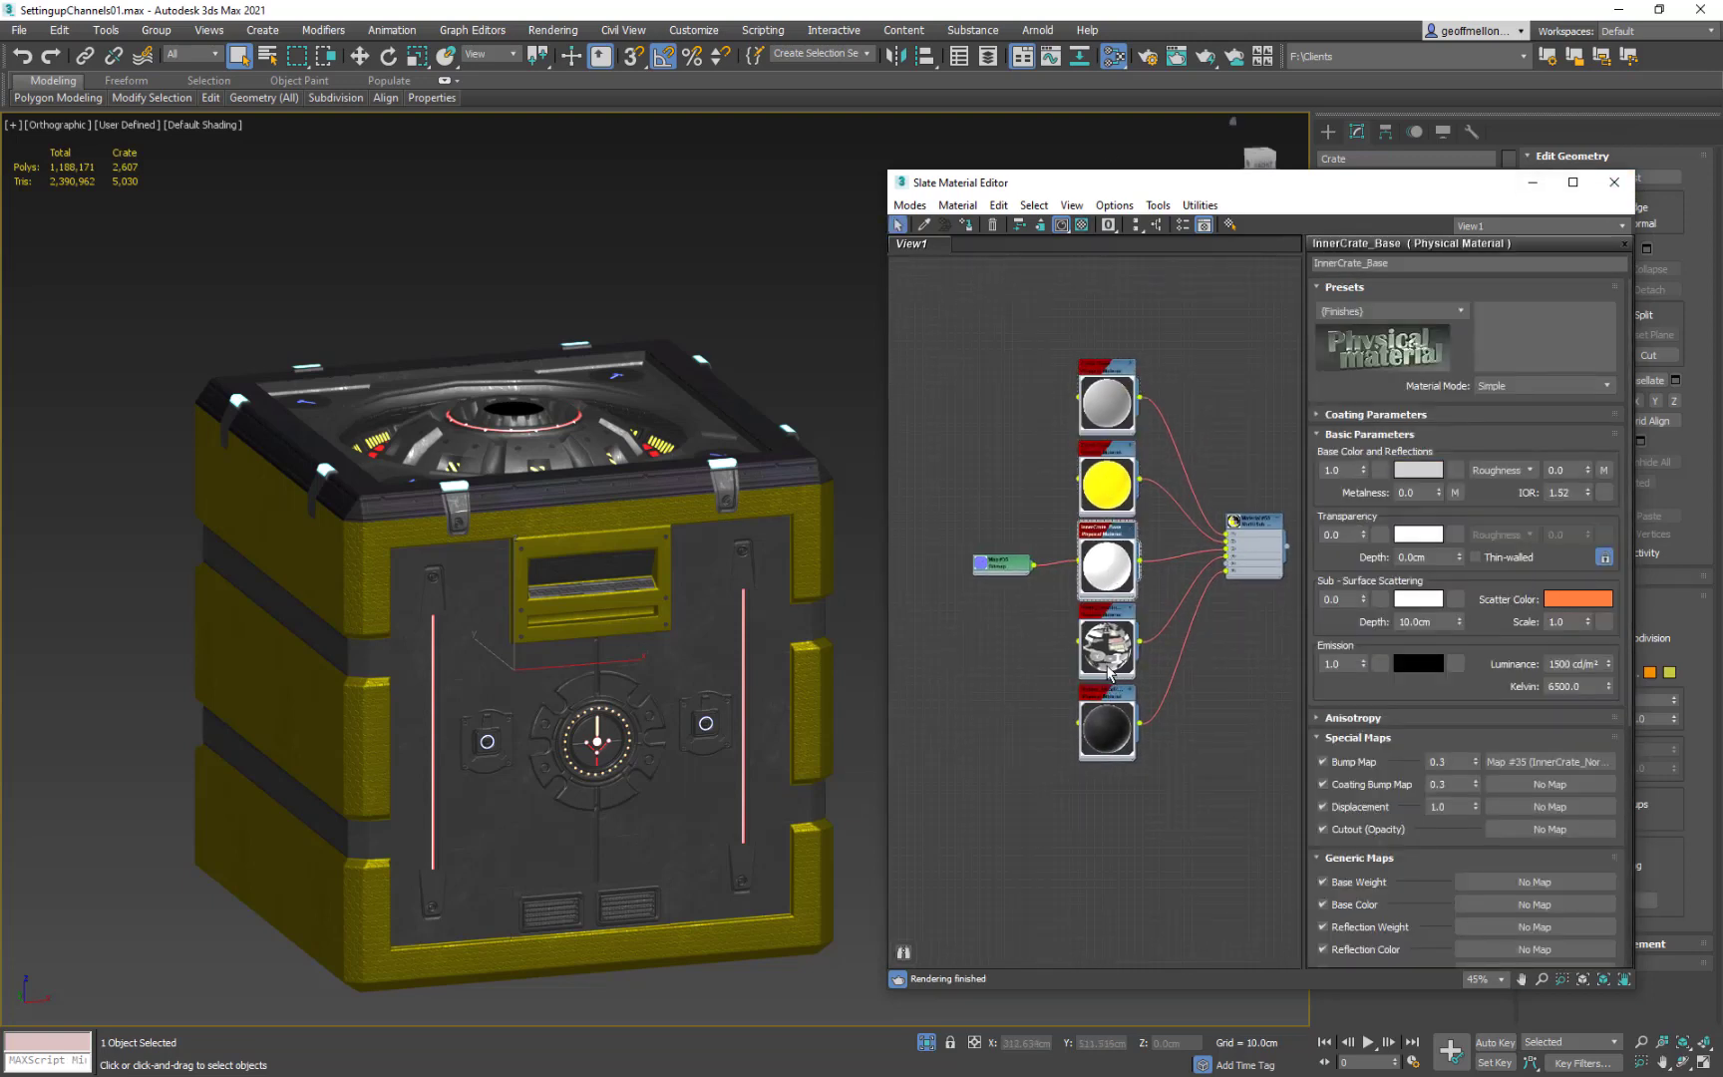
{"action": "double_click", "coordinate": [1110, 670]}
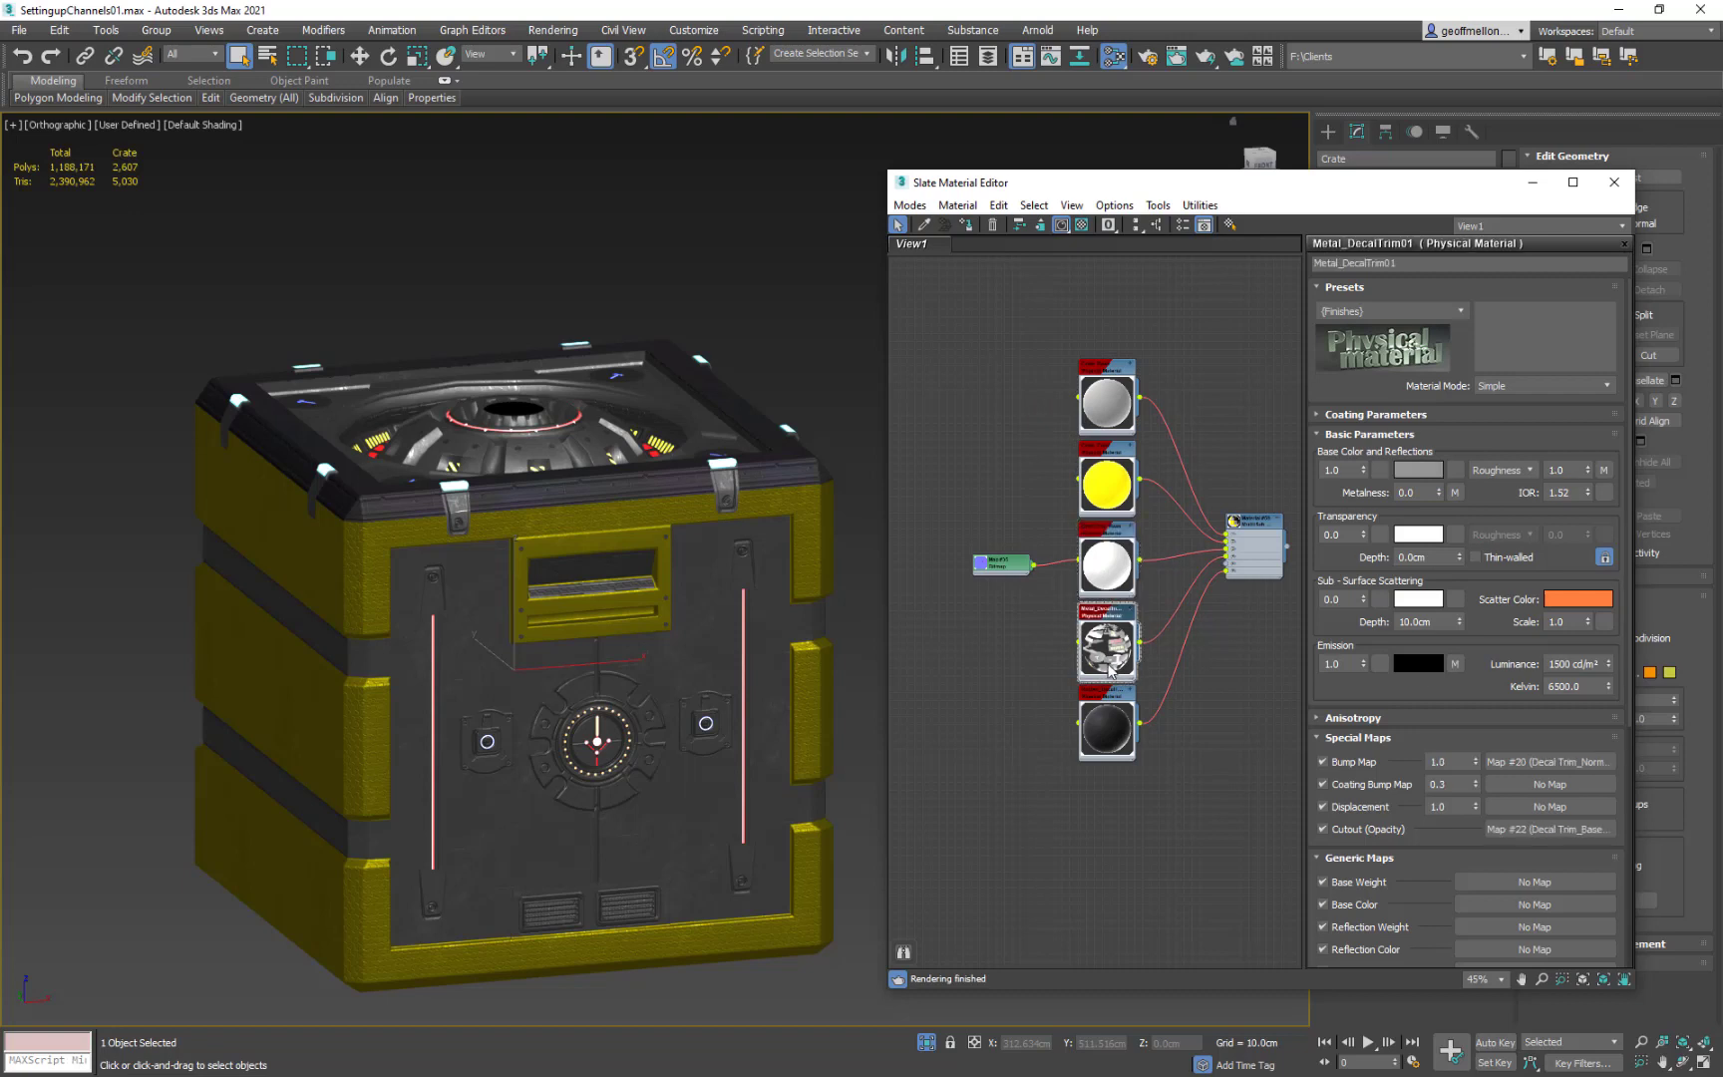
{"action": "double_click", "coordinate": [1114, 373]}
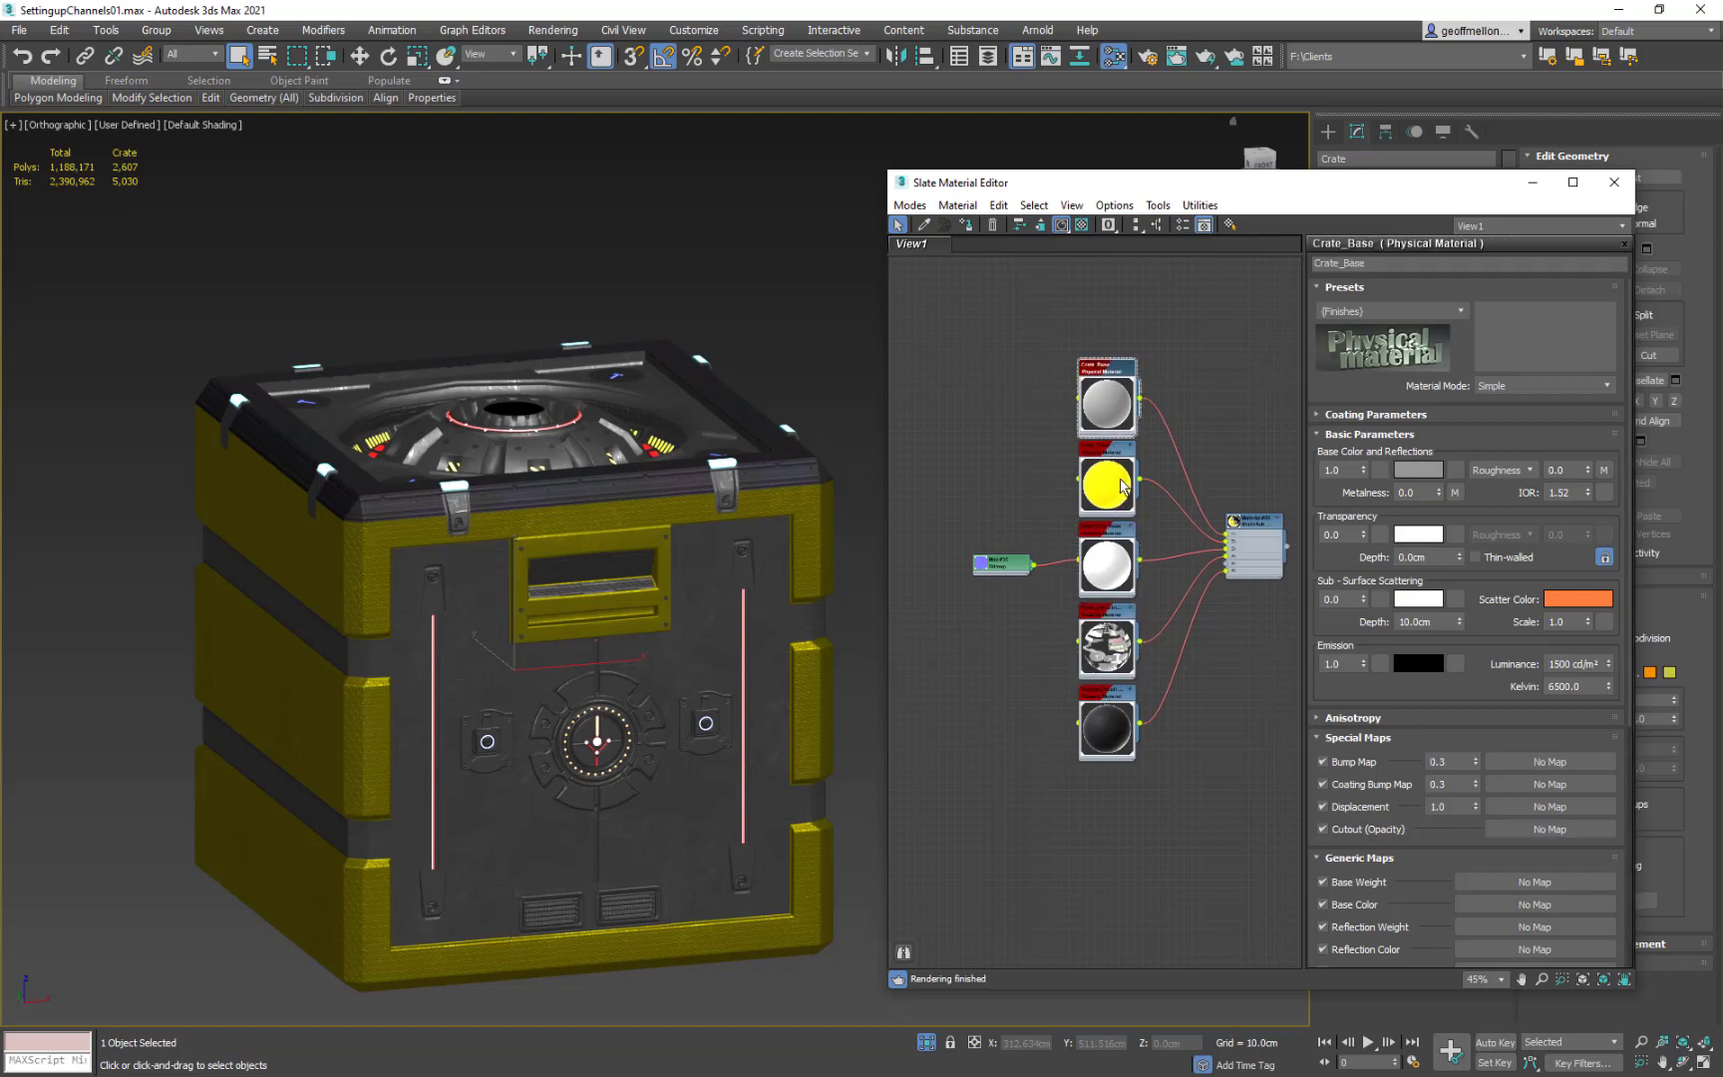
{"action": "double_click", "coordinate": [1117, 480]}
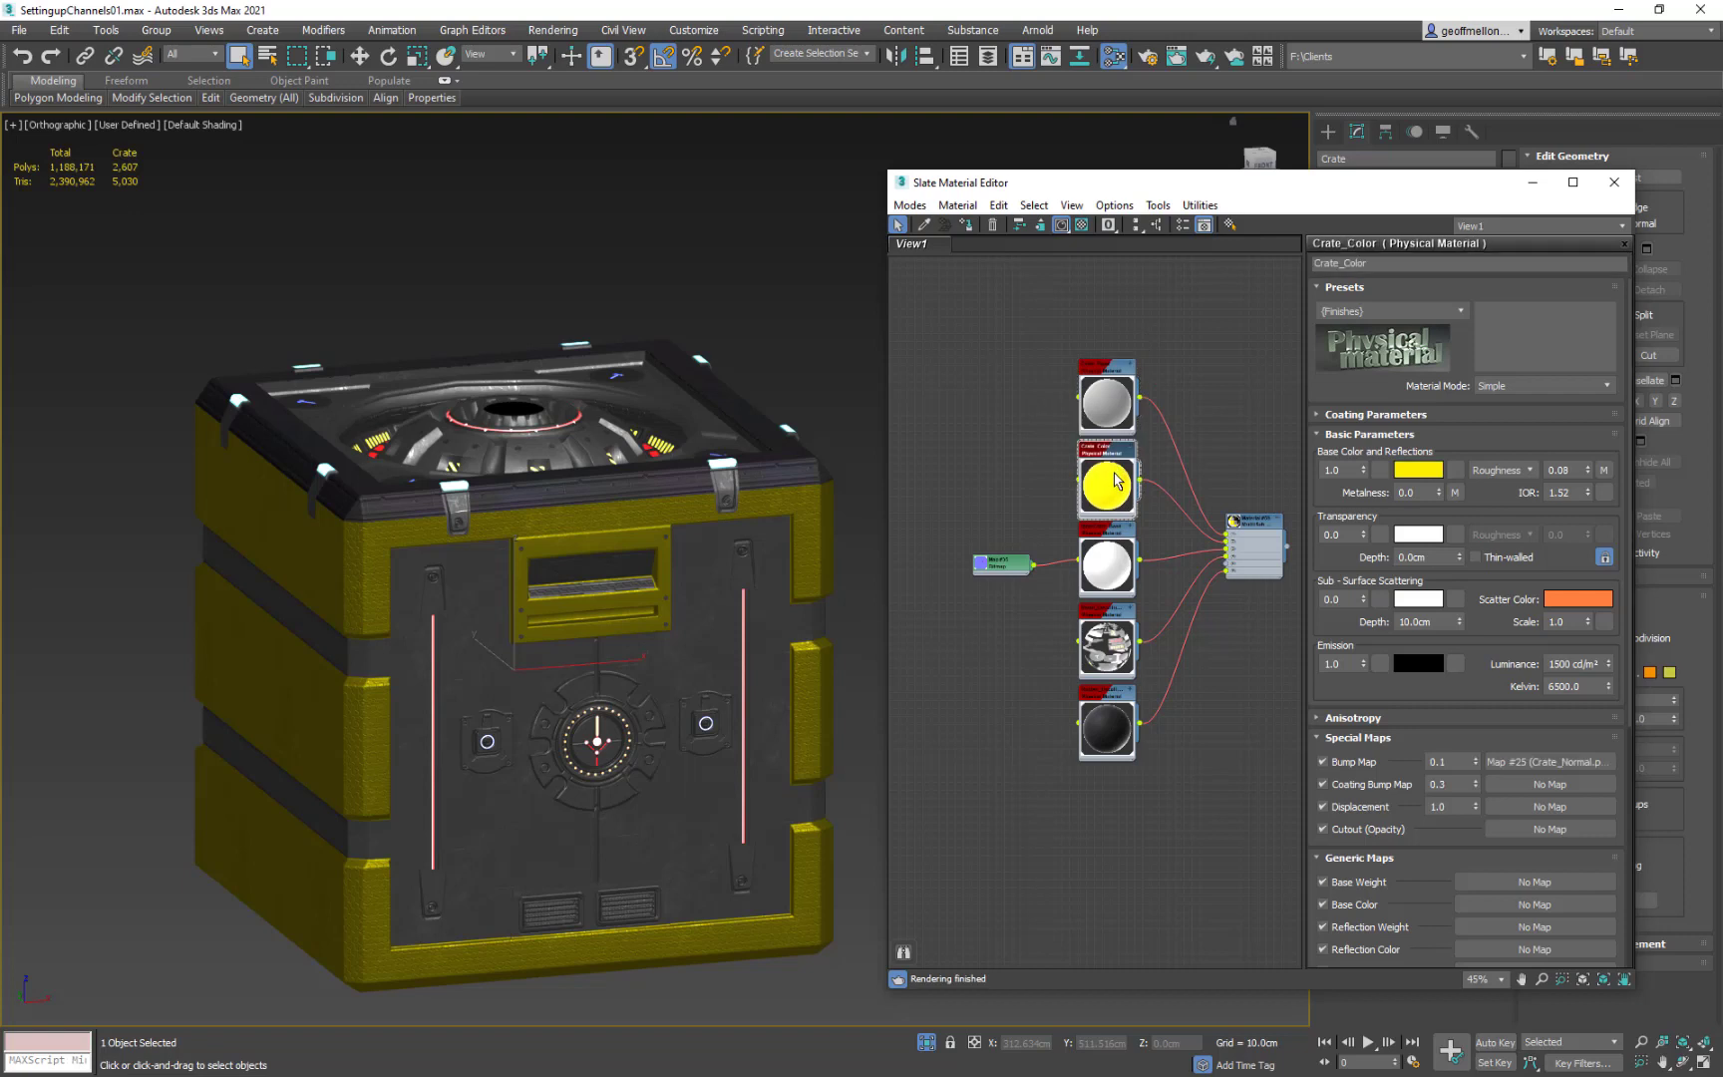
{"action": "double_click", "coordinate": [1105, 556]}
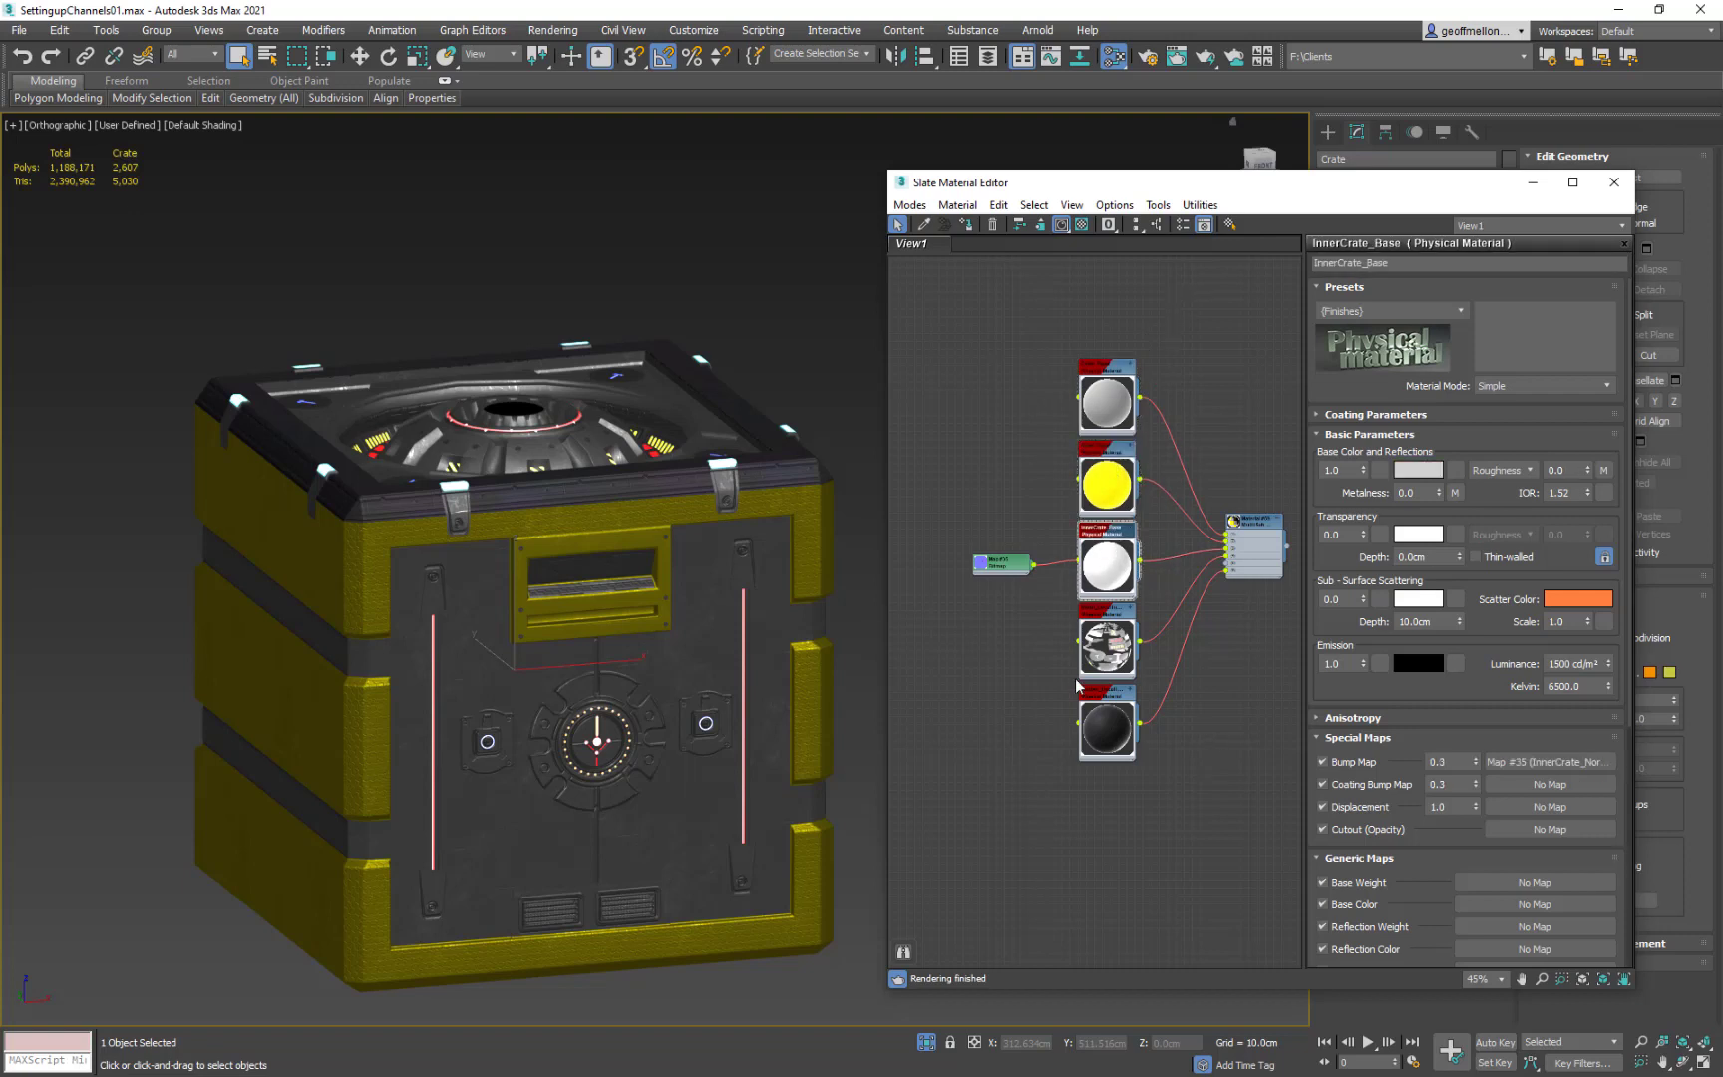
{"action": "double_click", "coordinate": [1113, 634]}
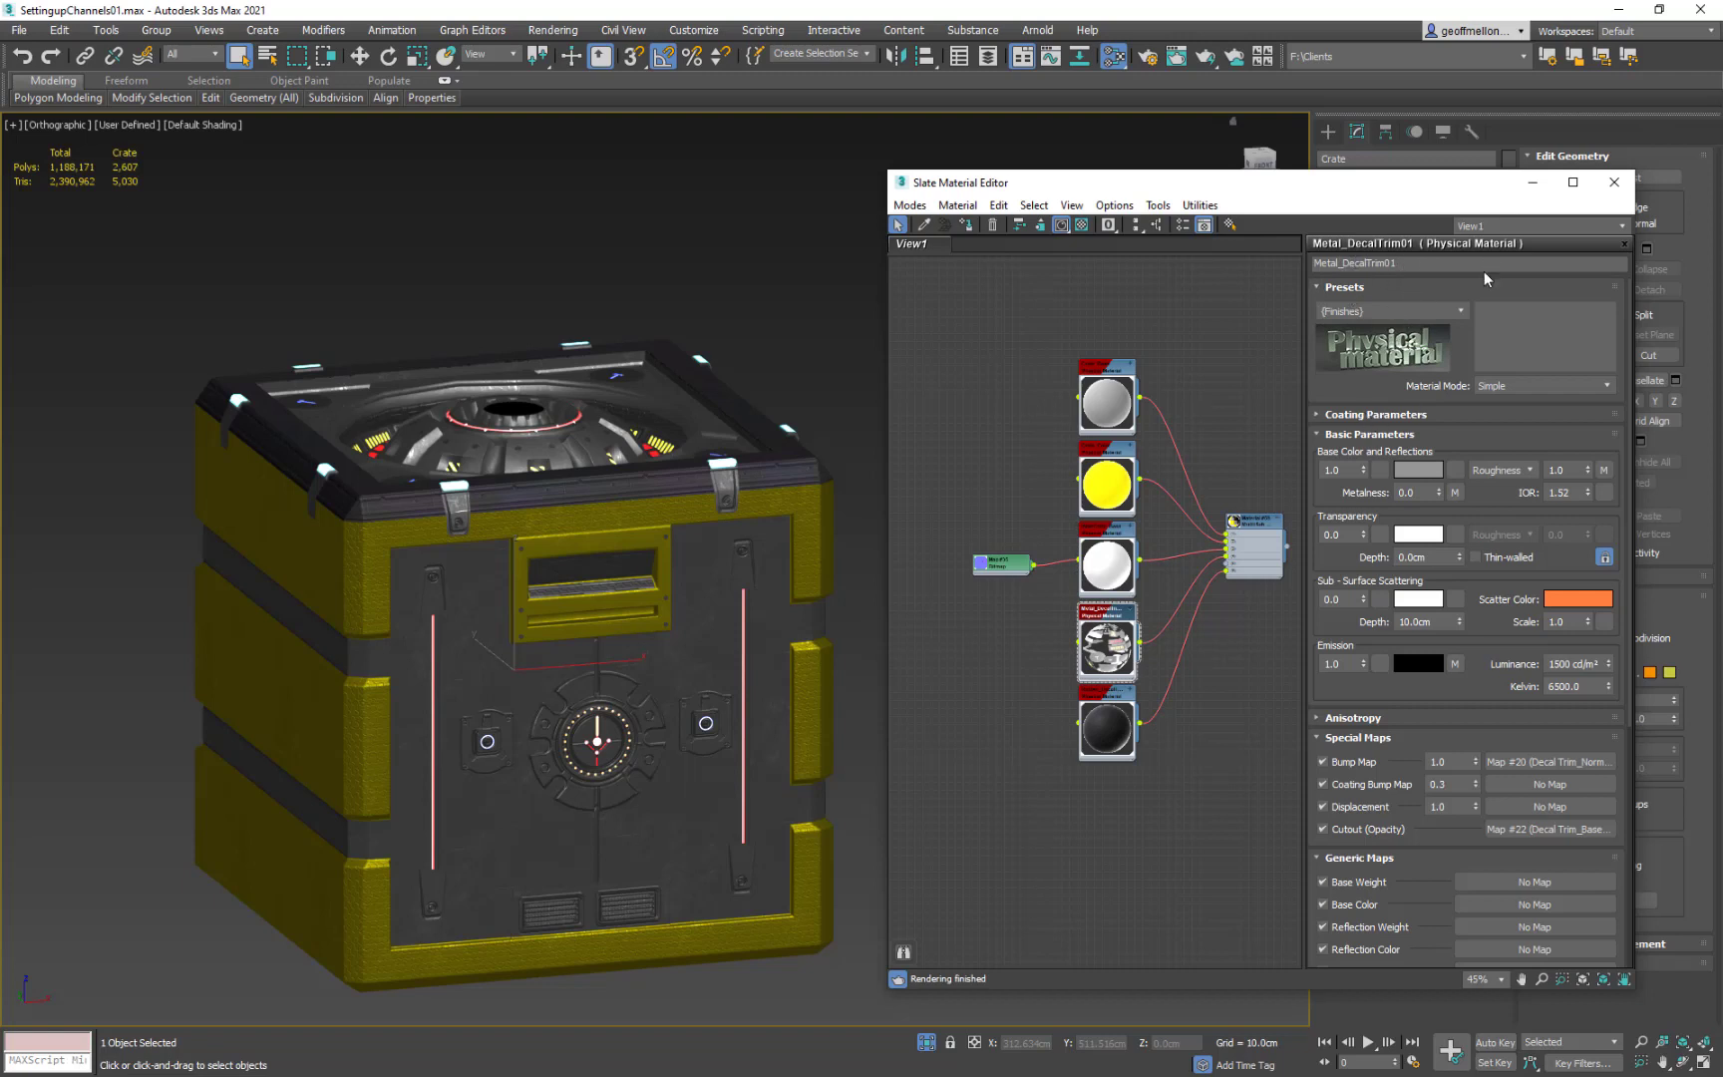
{"action": "double_click", "coordinate": [1102, 739]}
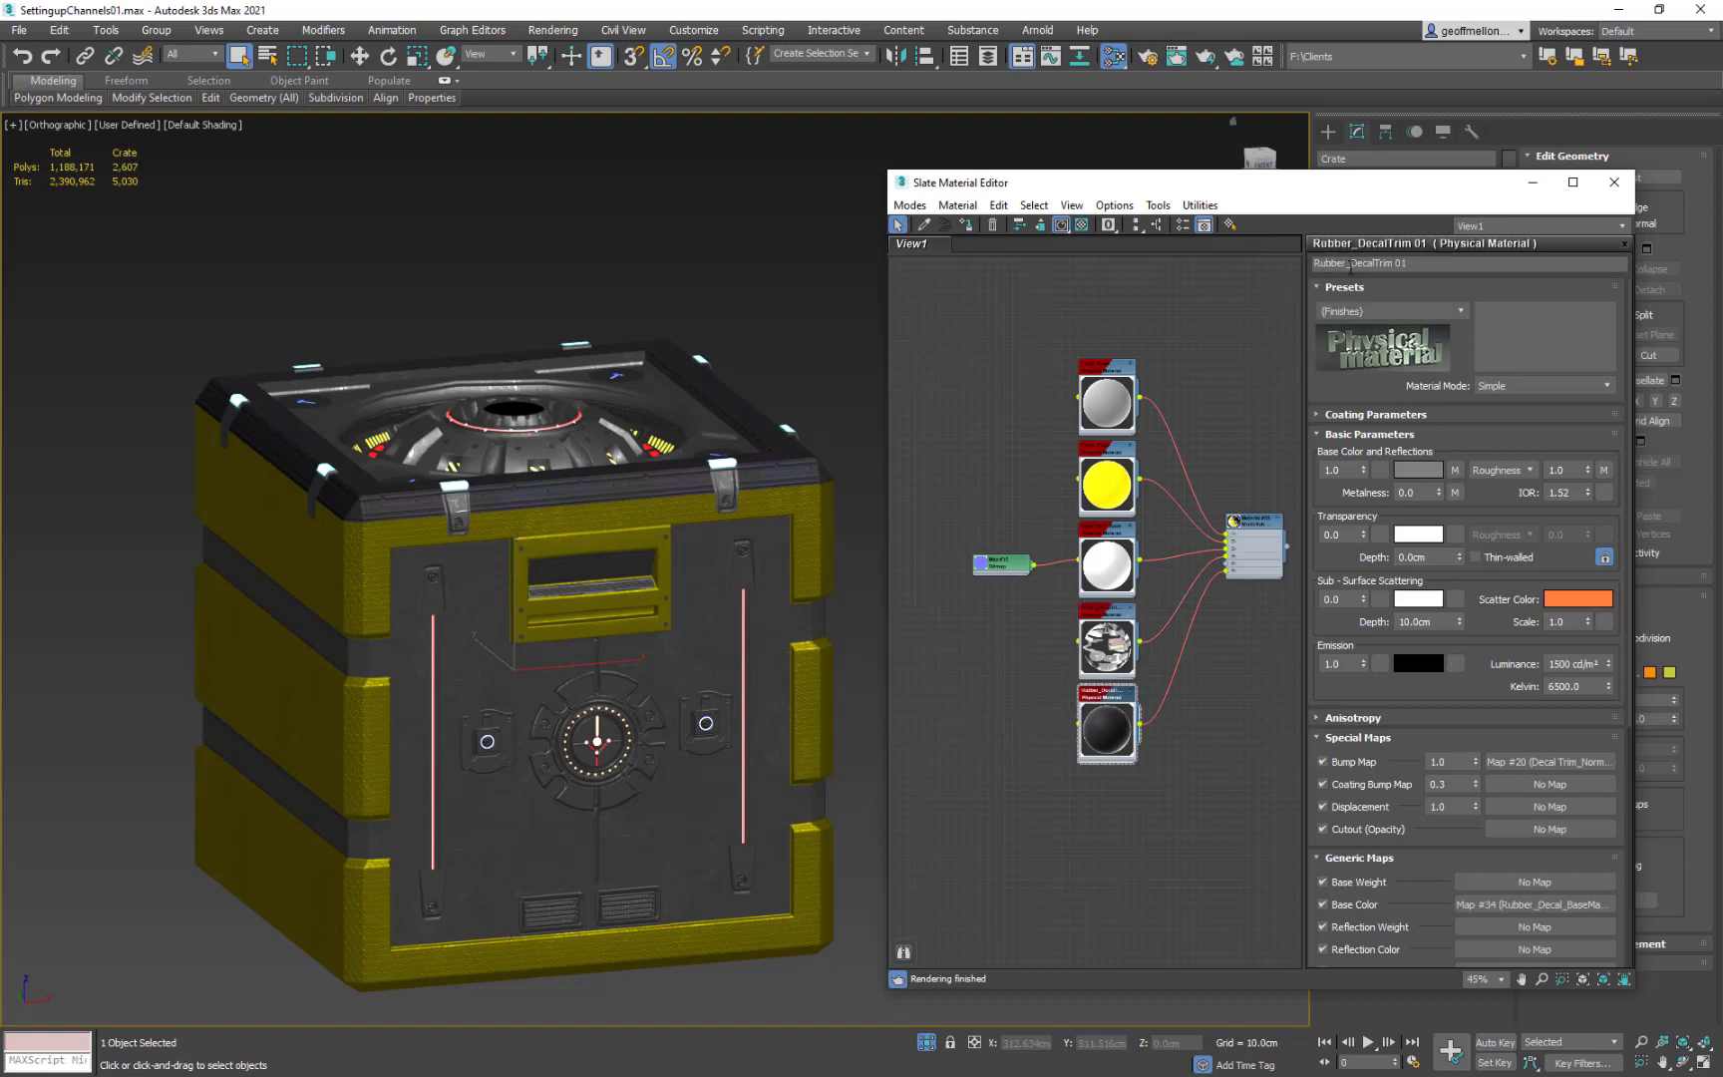
Close the Slate Material Editor and select both crate objects in the viewport.
{"action": "left_click", "coordinate": [1613, 182]}
{"action": "scroll", "coordinate": [1047, 300], "scroll_direction": "down", "scroll_amount": 4}
{"action": "left_click_drag", "start_coordinate": [1062, 219], "coordinate": [559, 705]}
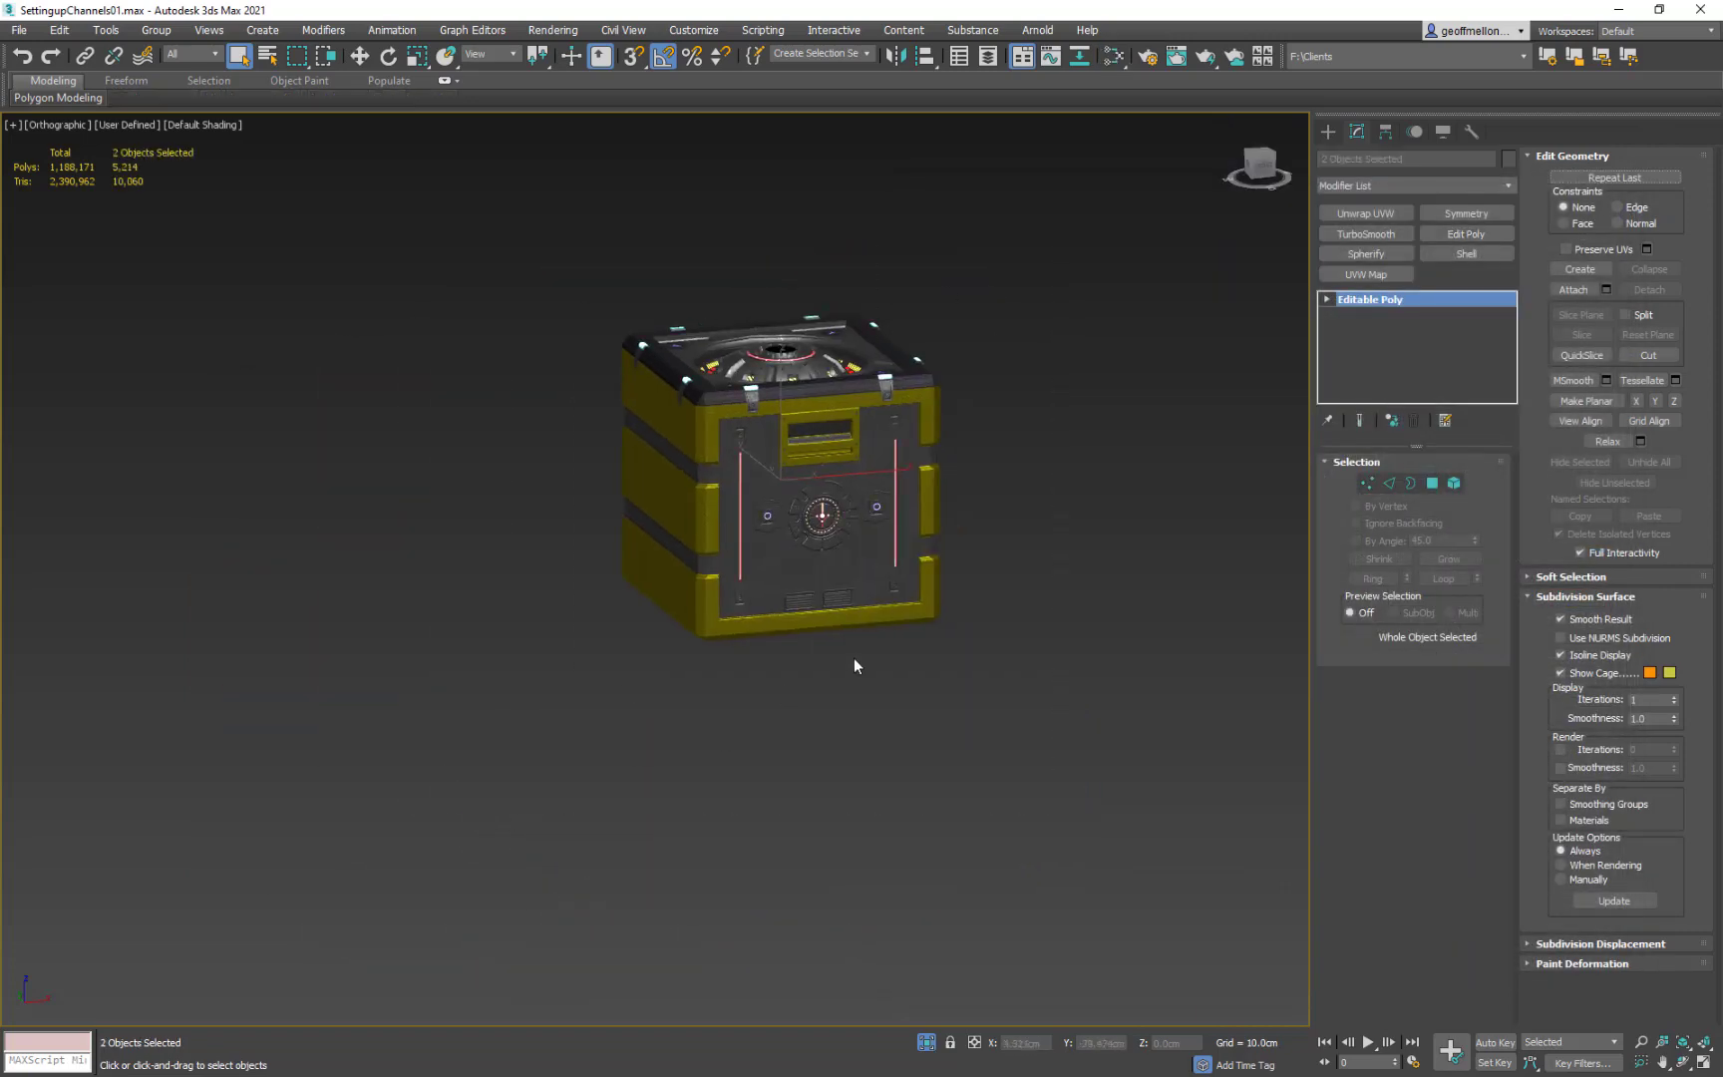
Start exporting the selected objects as FBX and choose the Unity project's Assets\Art\Props folder as the destination.
{"action": "key", "text": "ctrl+e"}
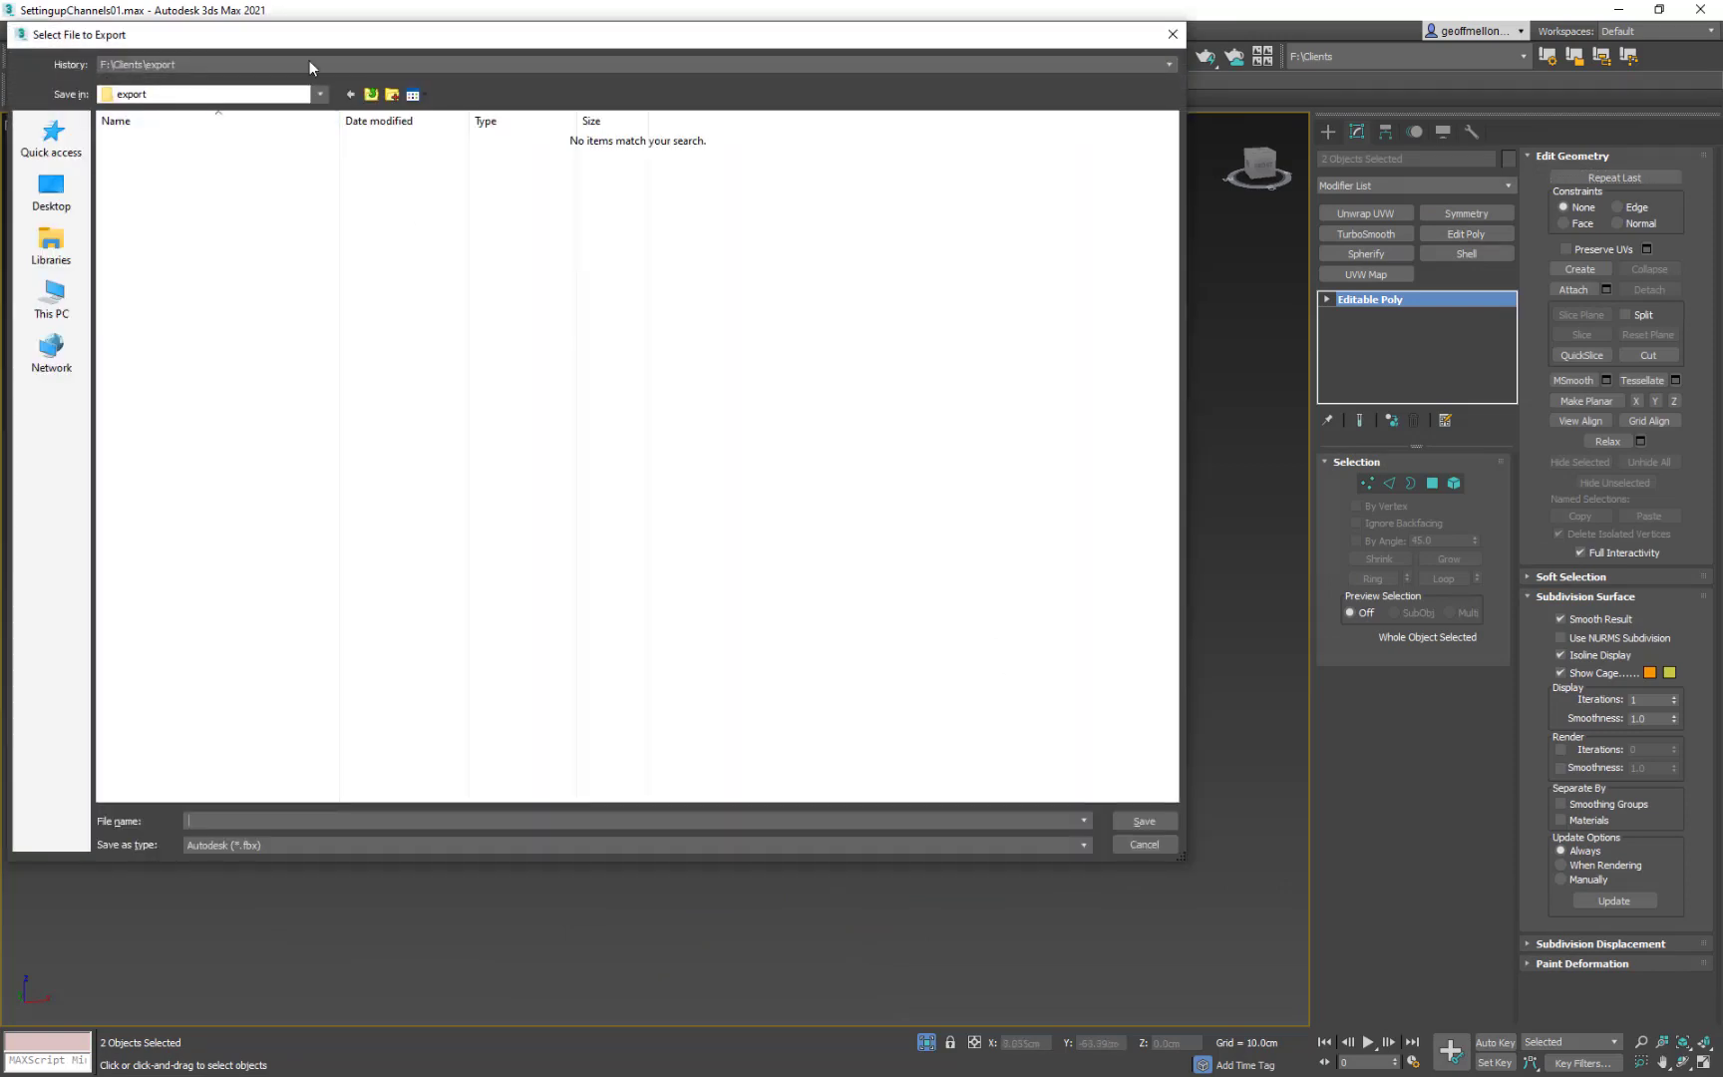
{"action": "left_click", "coordinate": [227, 99]}
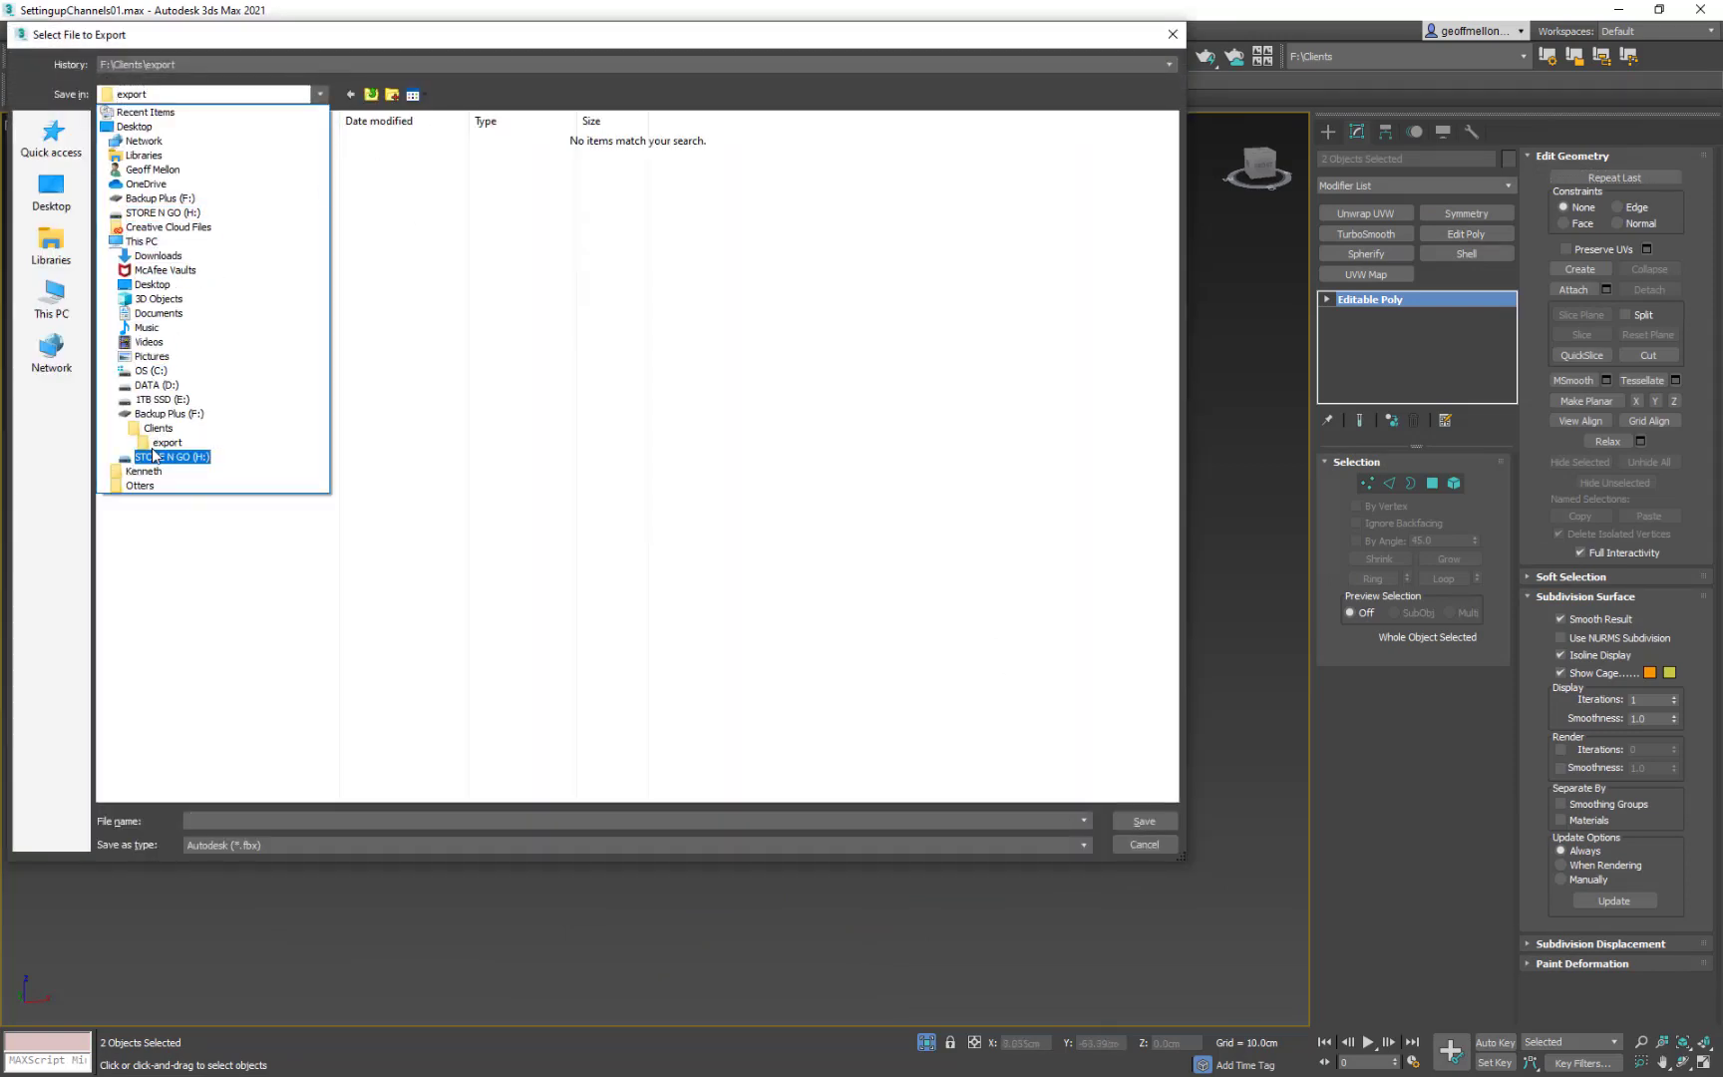
{"action": "left_click", "coordinate": [385, 66]}
{"action": "left_click", "coordinate": [387, 66]}
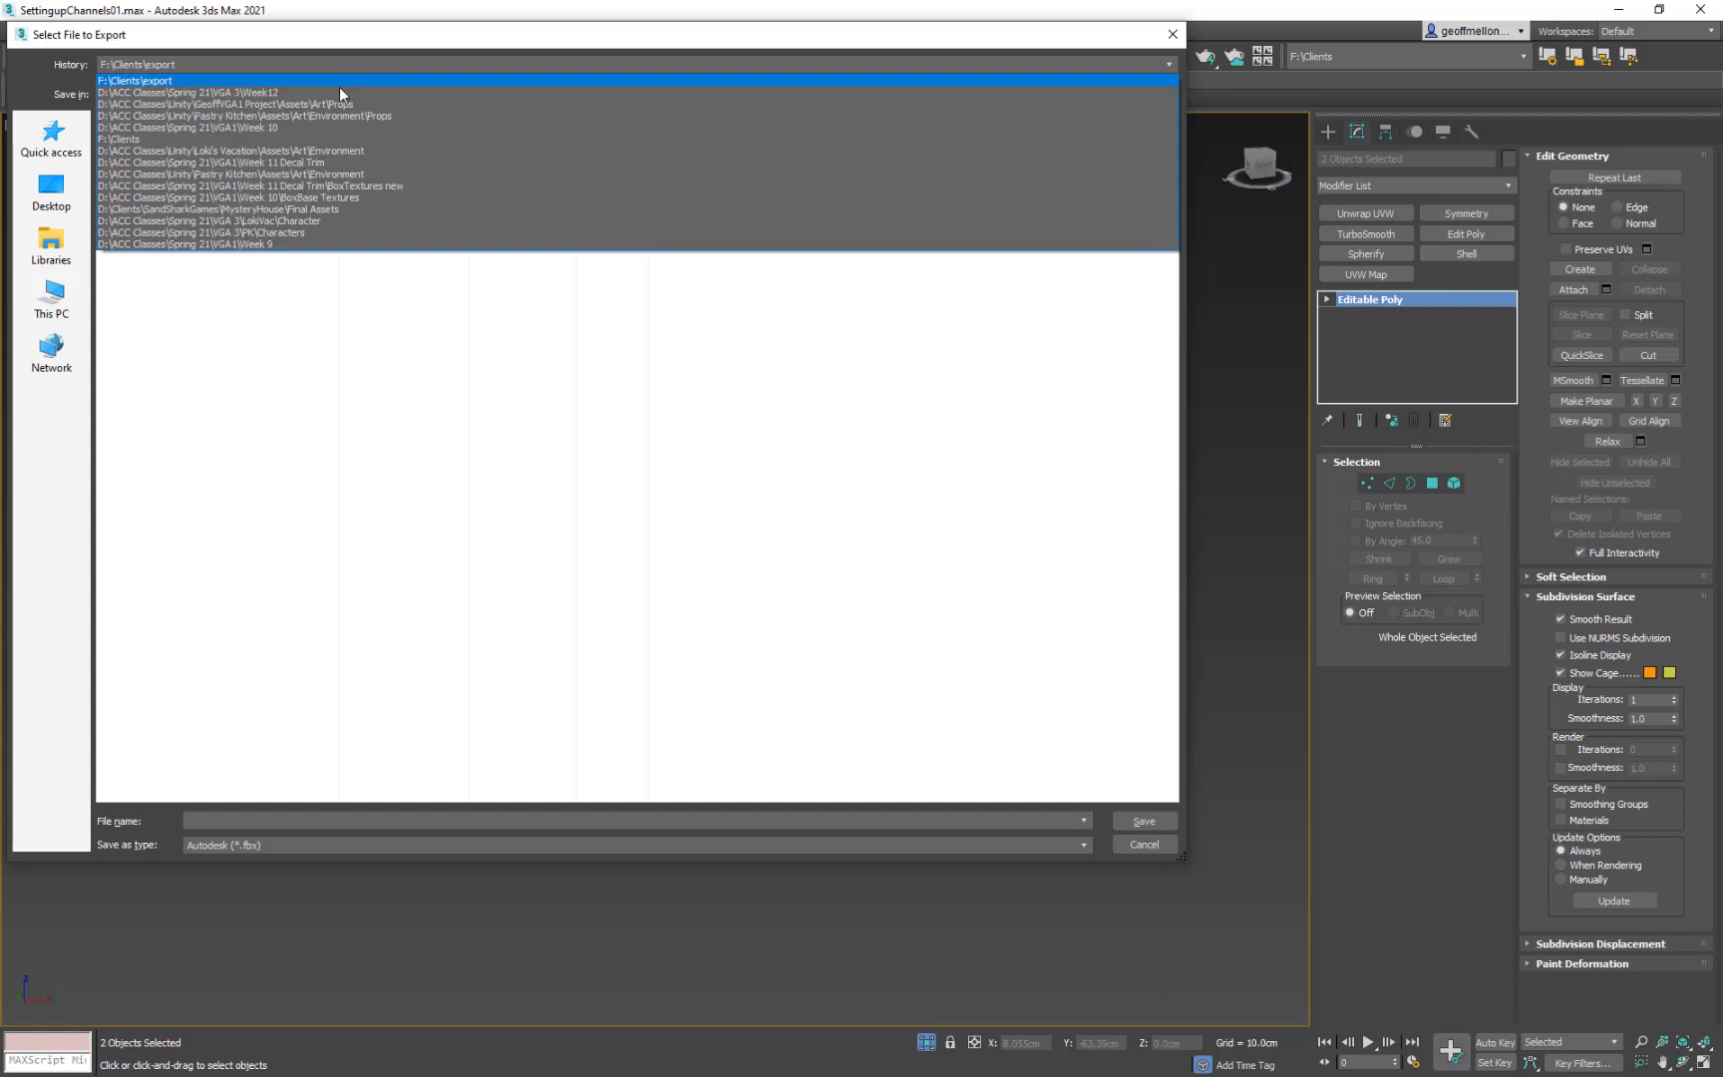
{"action": "left_click", "coordinate": [289, 106]}
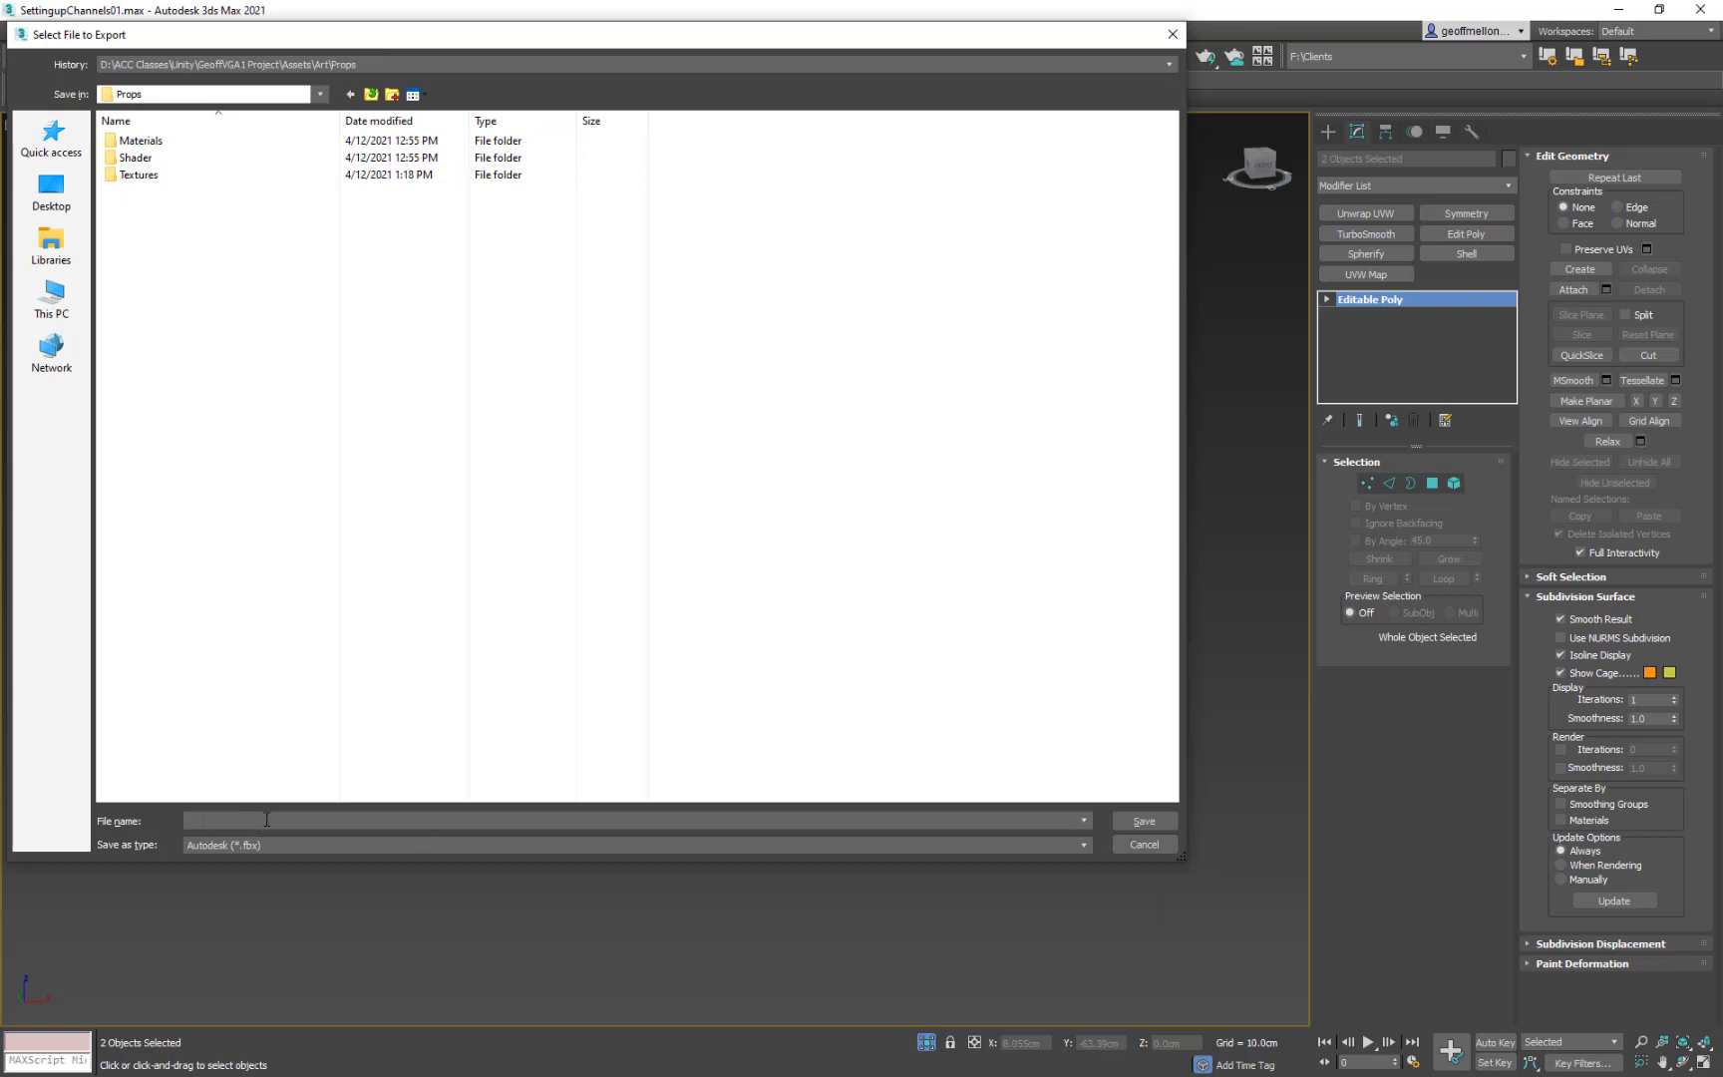
Name the export file TechCrate, export it with the current FBX settings and dismiss the warnings.
{"action": "type", "text": "TechCrate"}
{"action": "key", "text": "Return"}
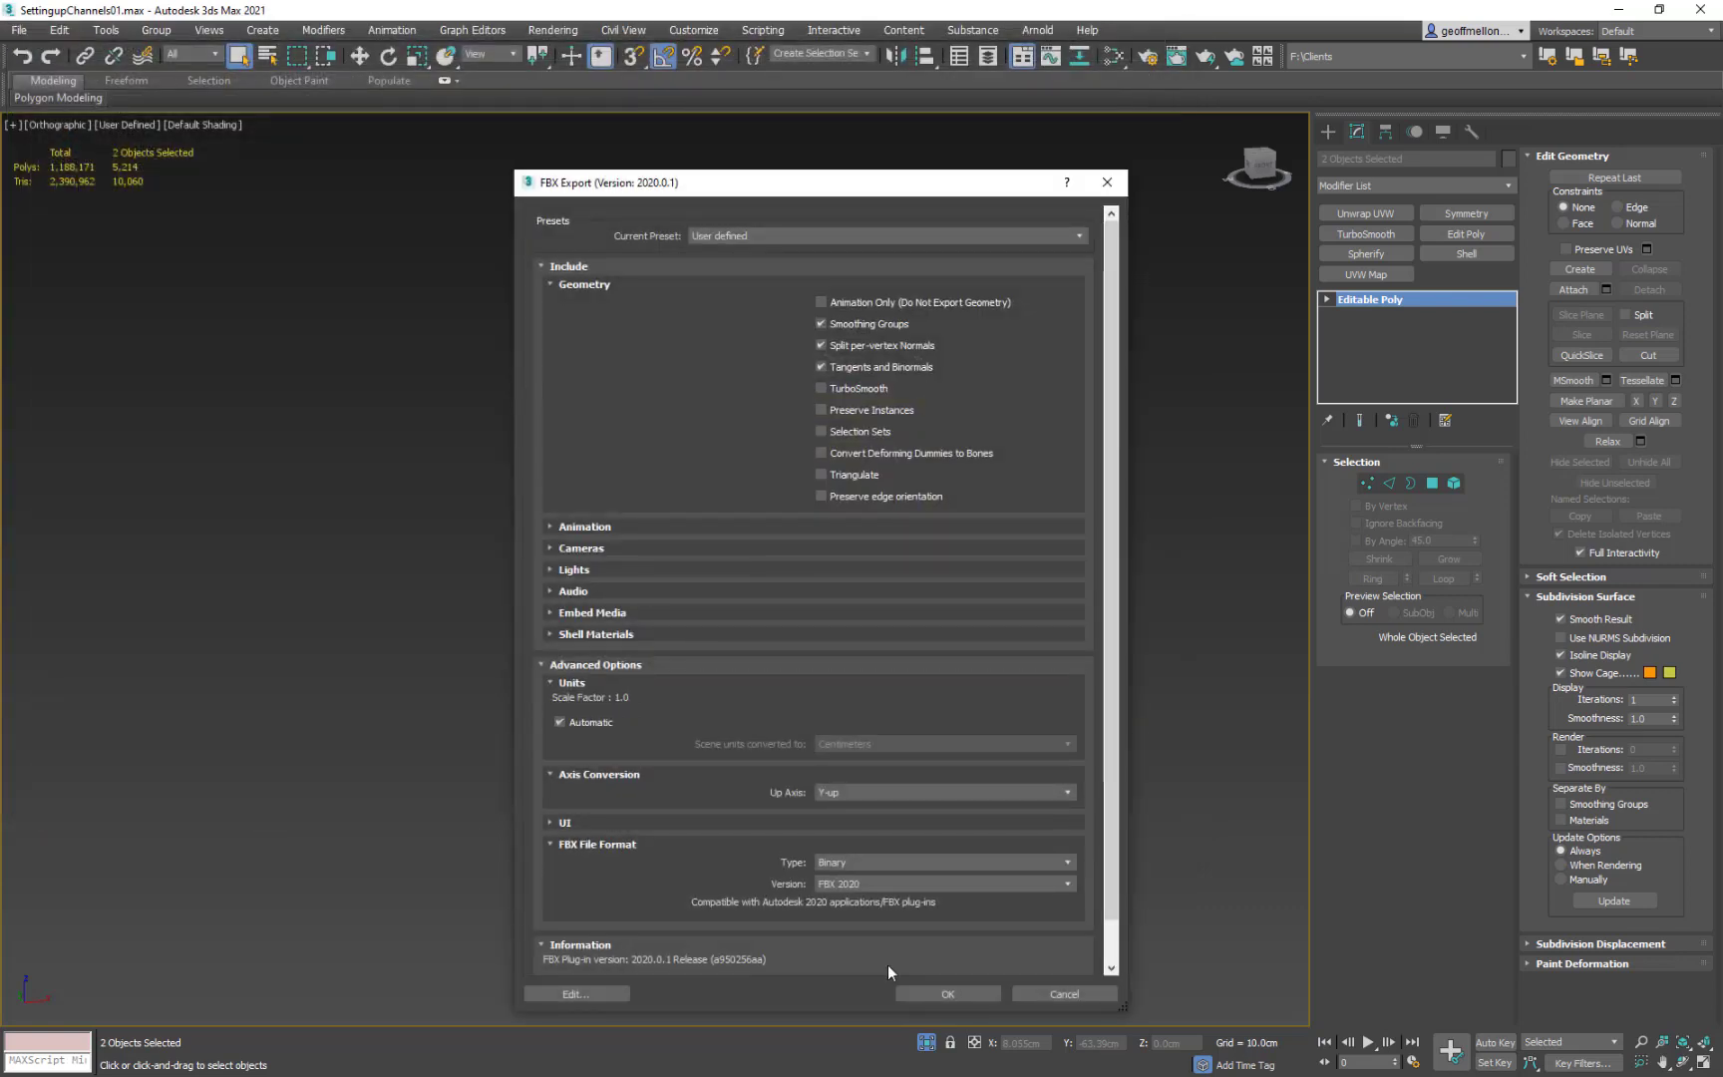
{"action": "left_click", "coordinate": [945, 995]}
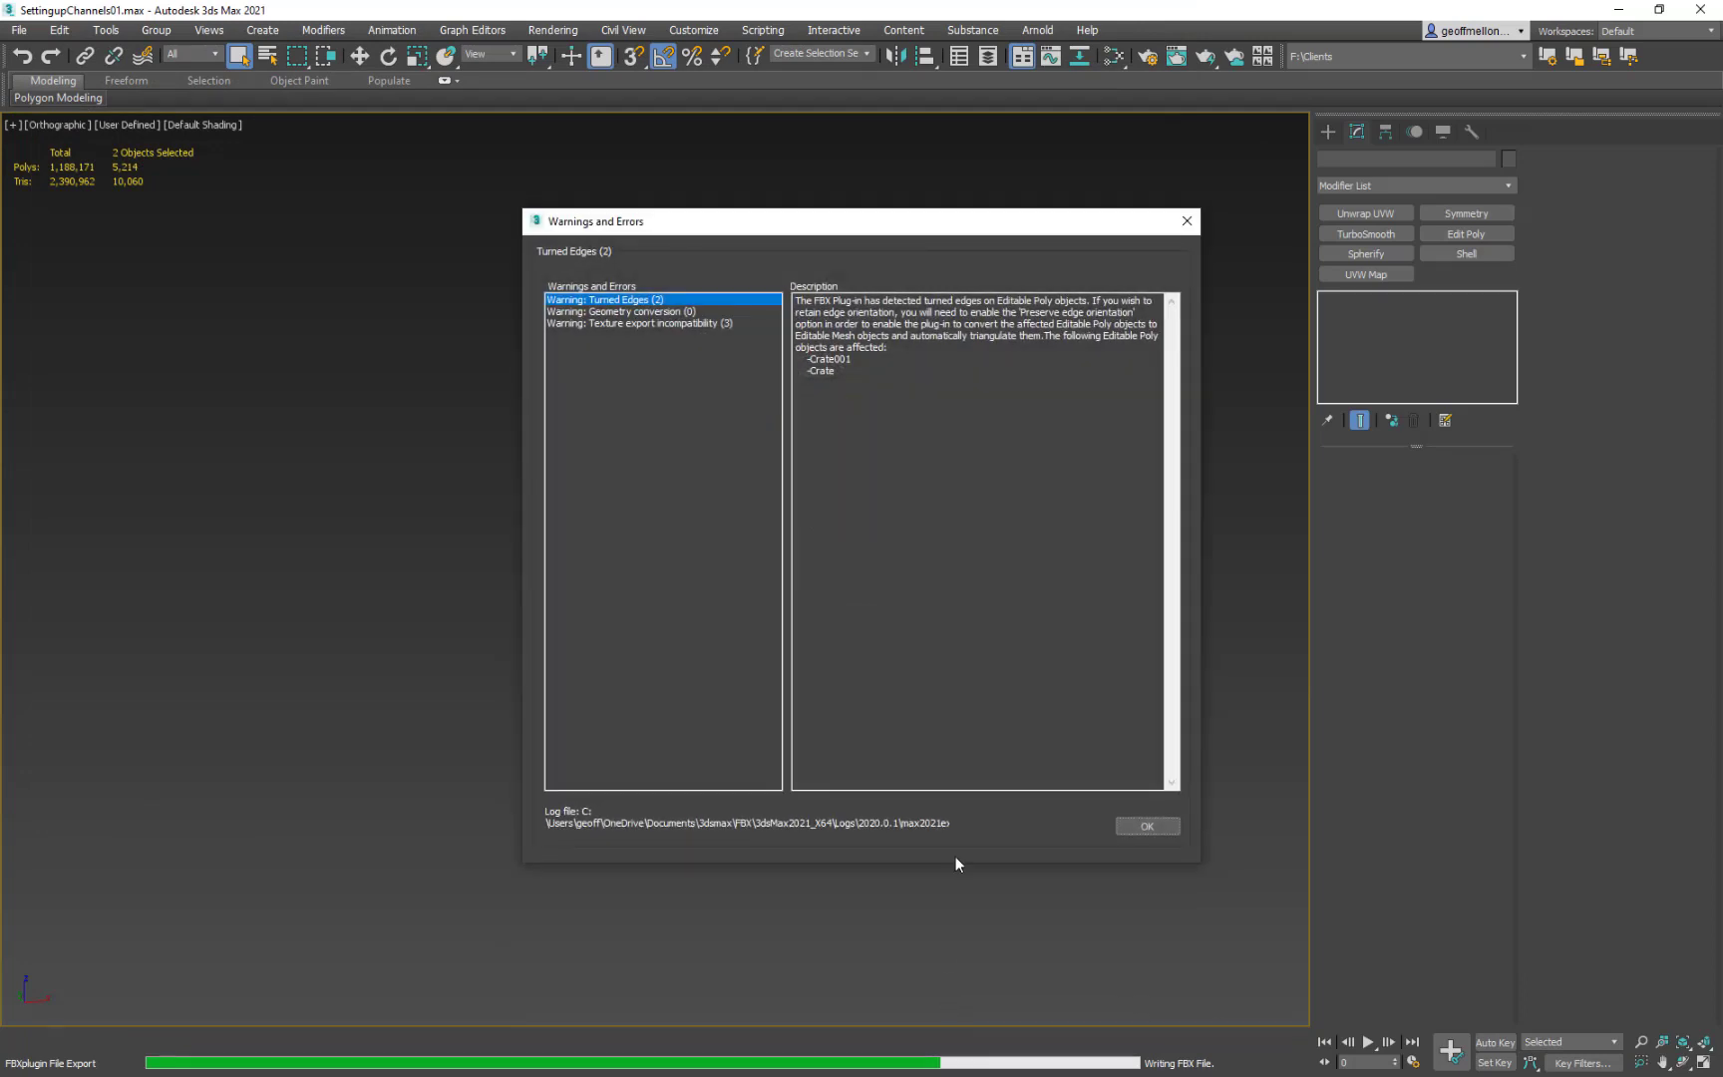
{"action": "left_click", "coordinate": [1145, 822]}
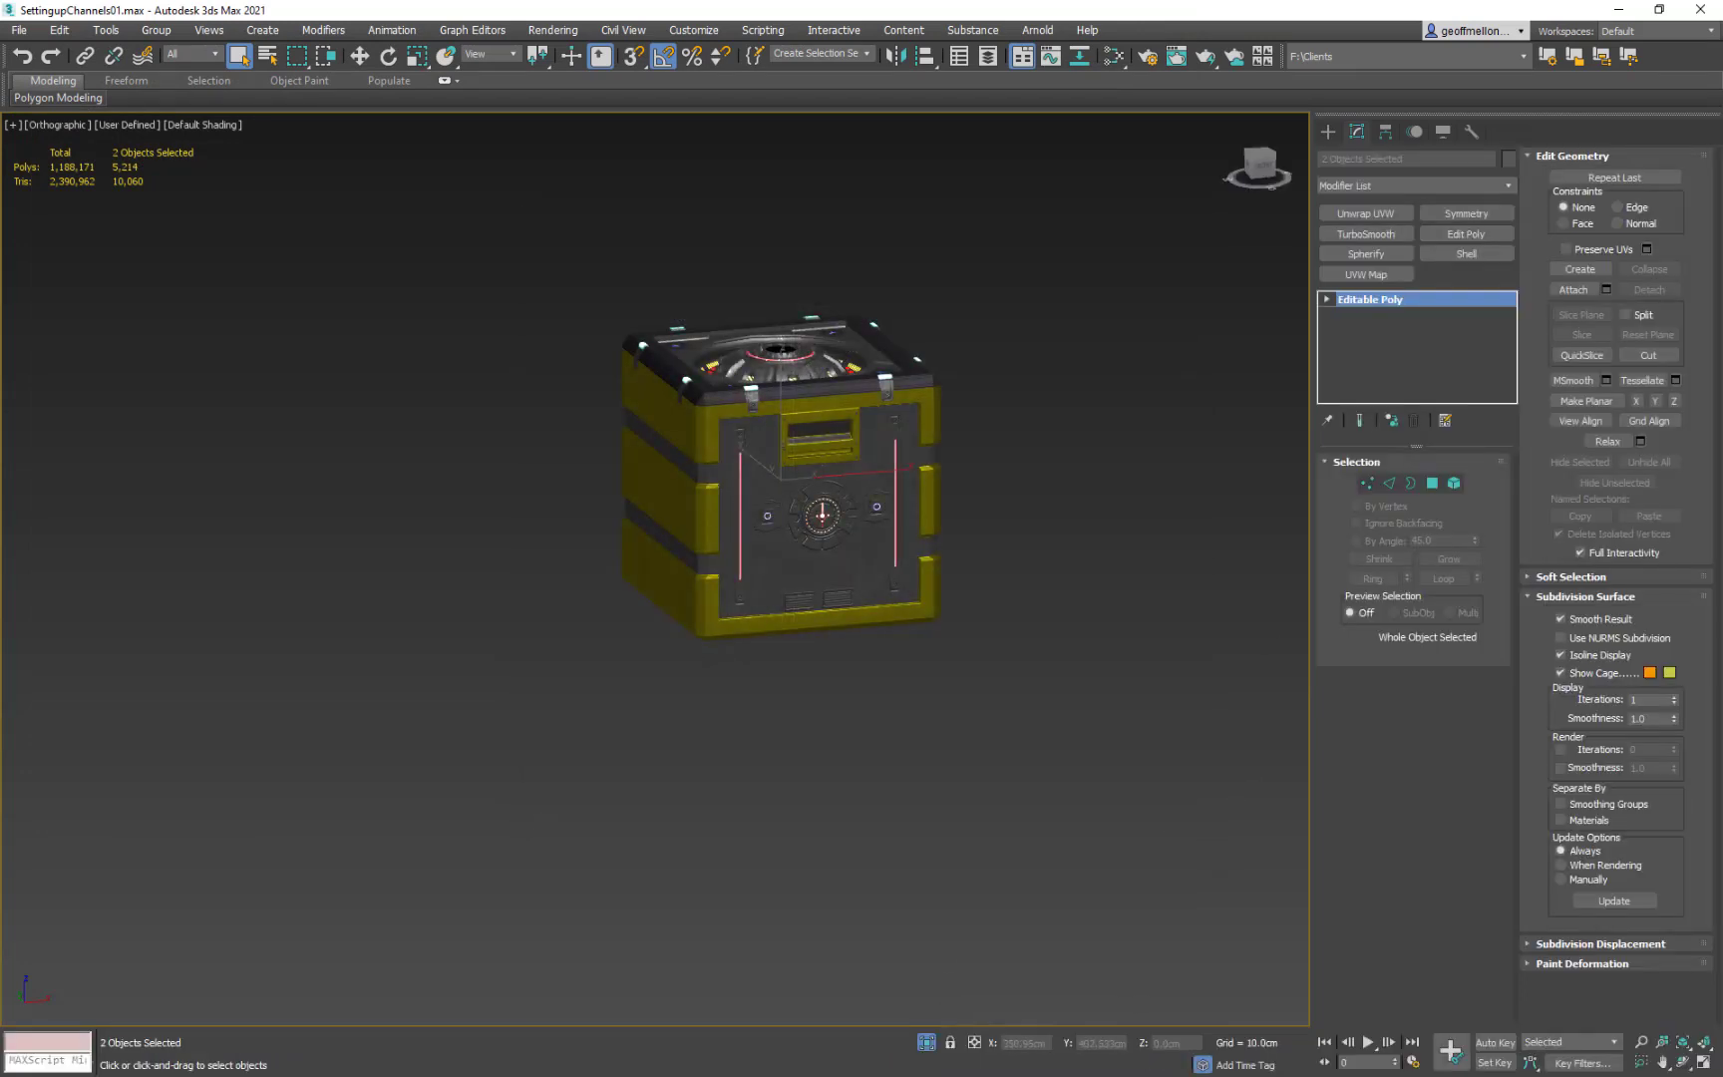
Switch to Unity, check the contents of the Props Textures and Shader folders, and return to the Props folder.
{"action": "key", "text": "alt+Tab"}
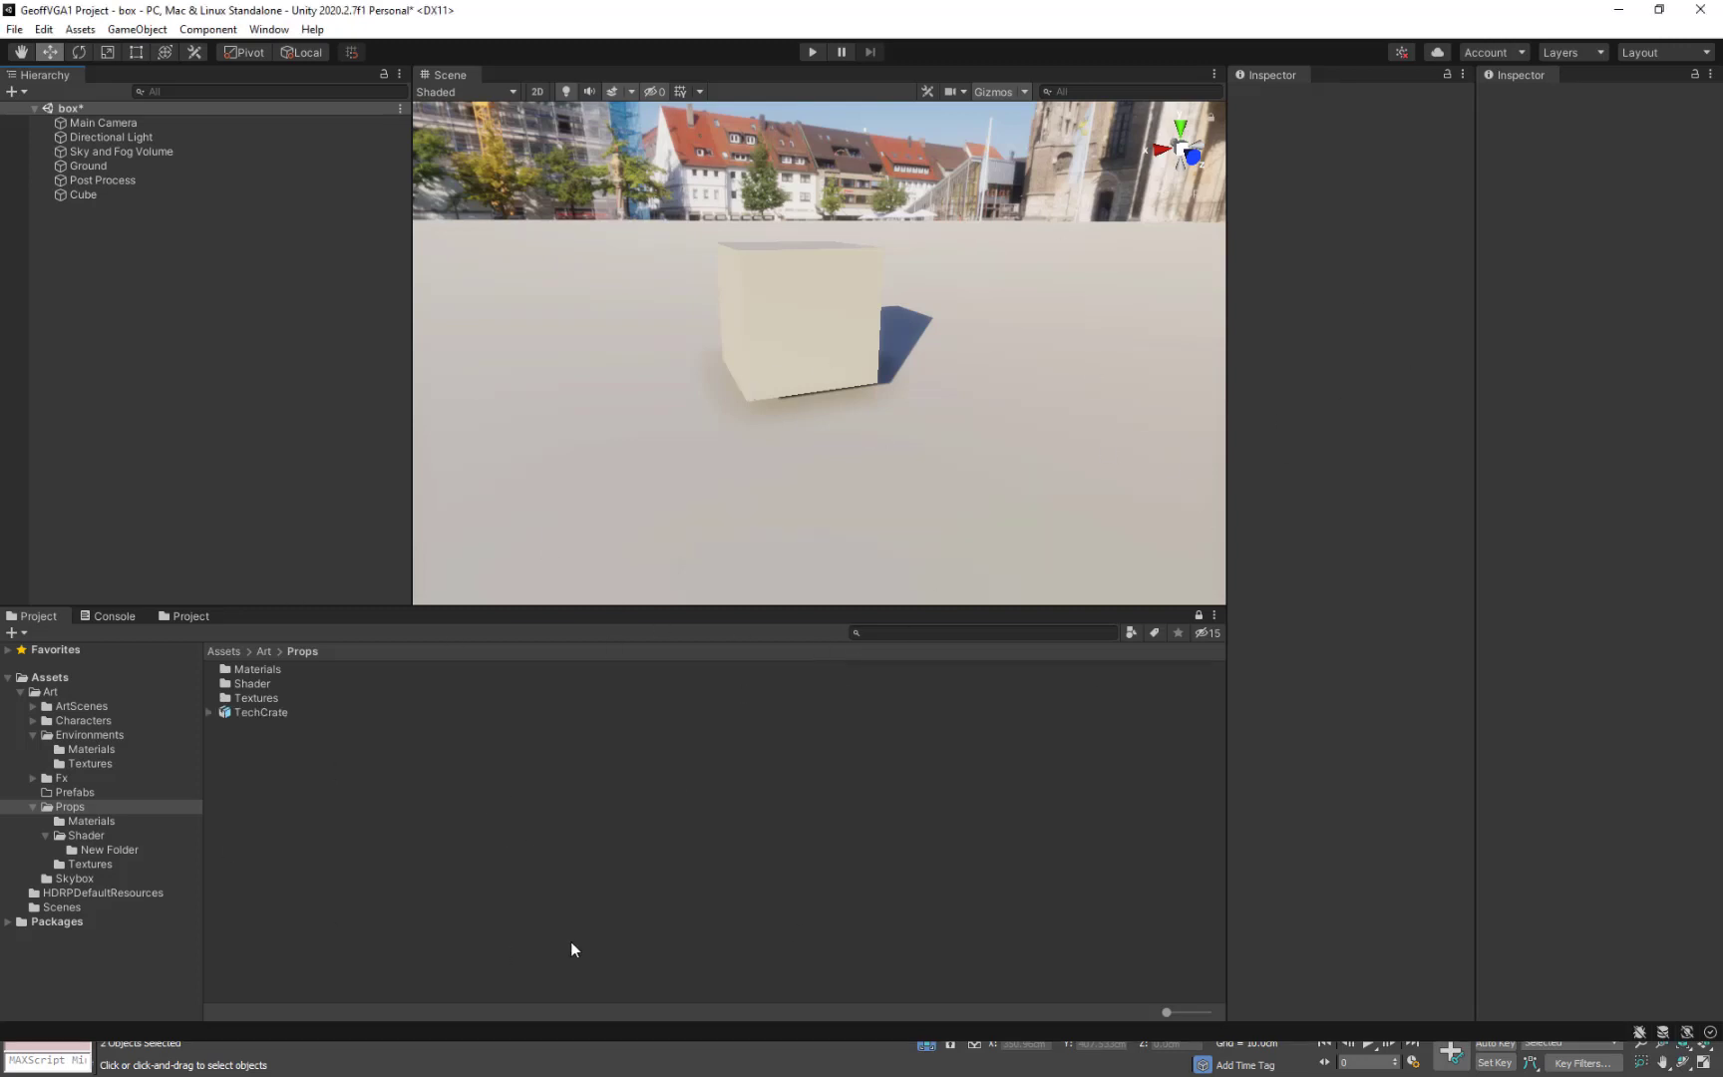
{"action": "left_click", "coordinate": [255, 698]}
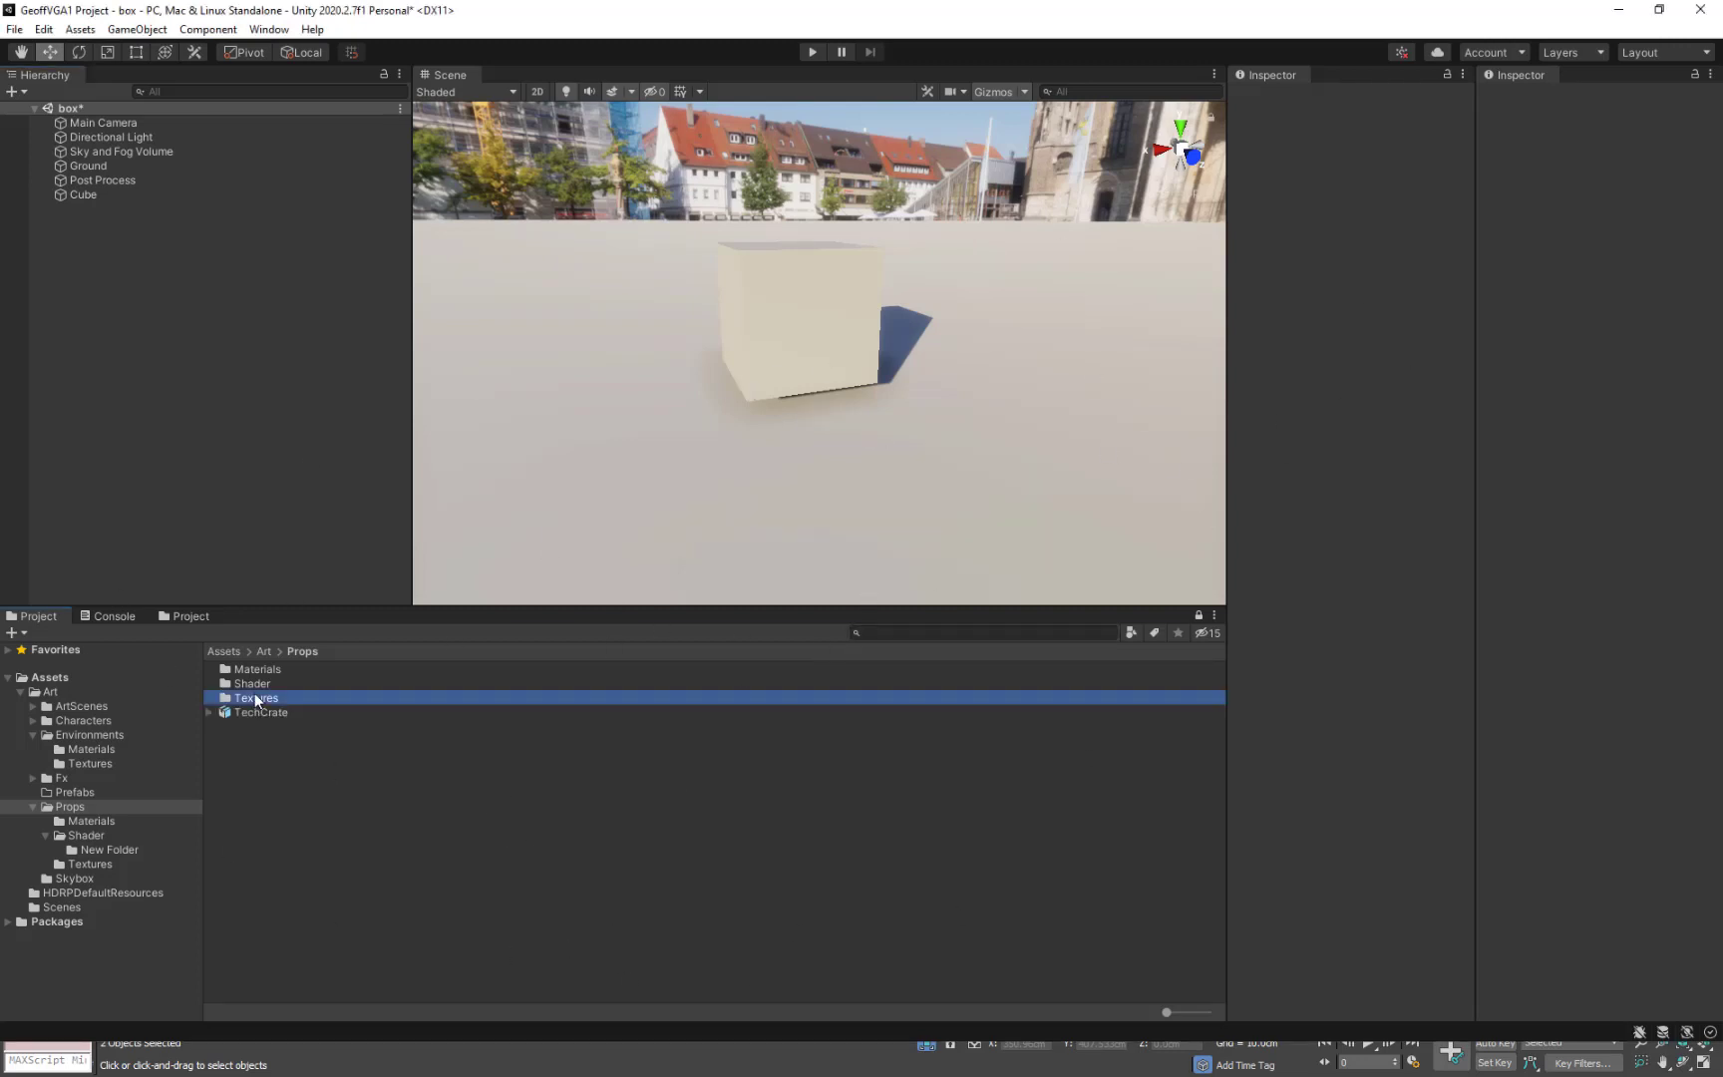
{"action": "double_click", "coordinate": [259, 697]}
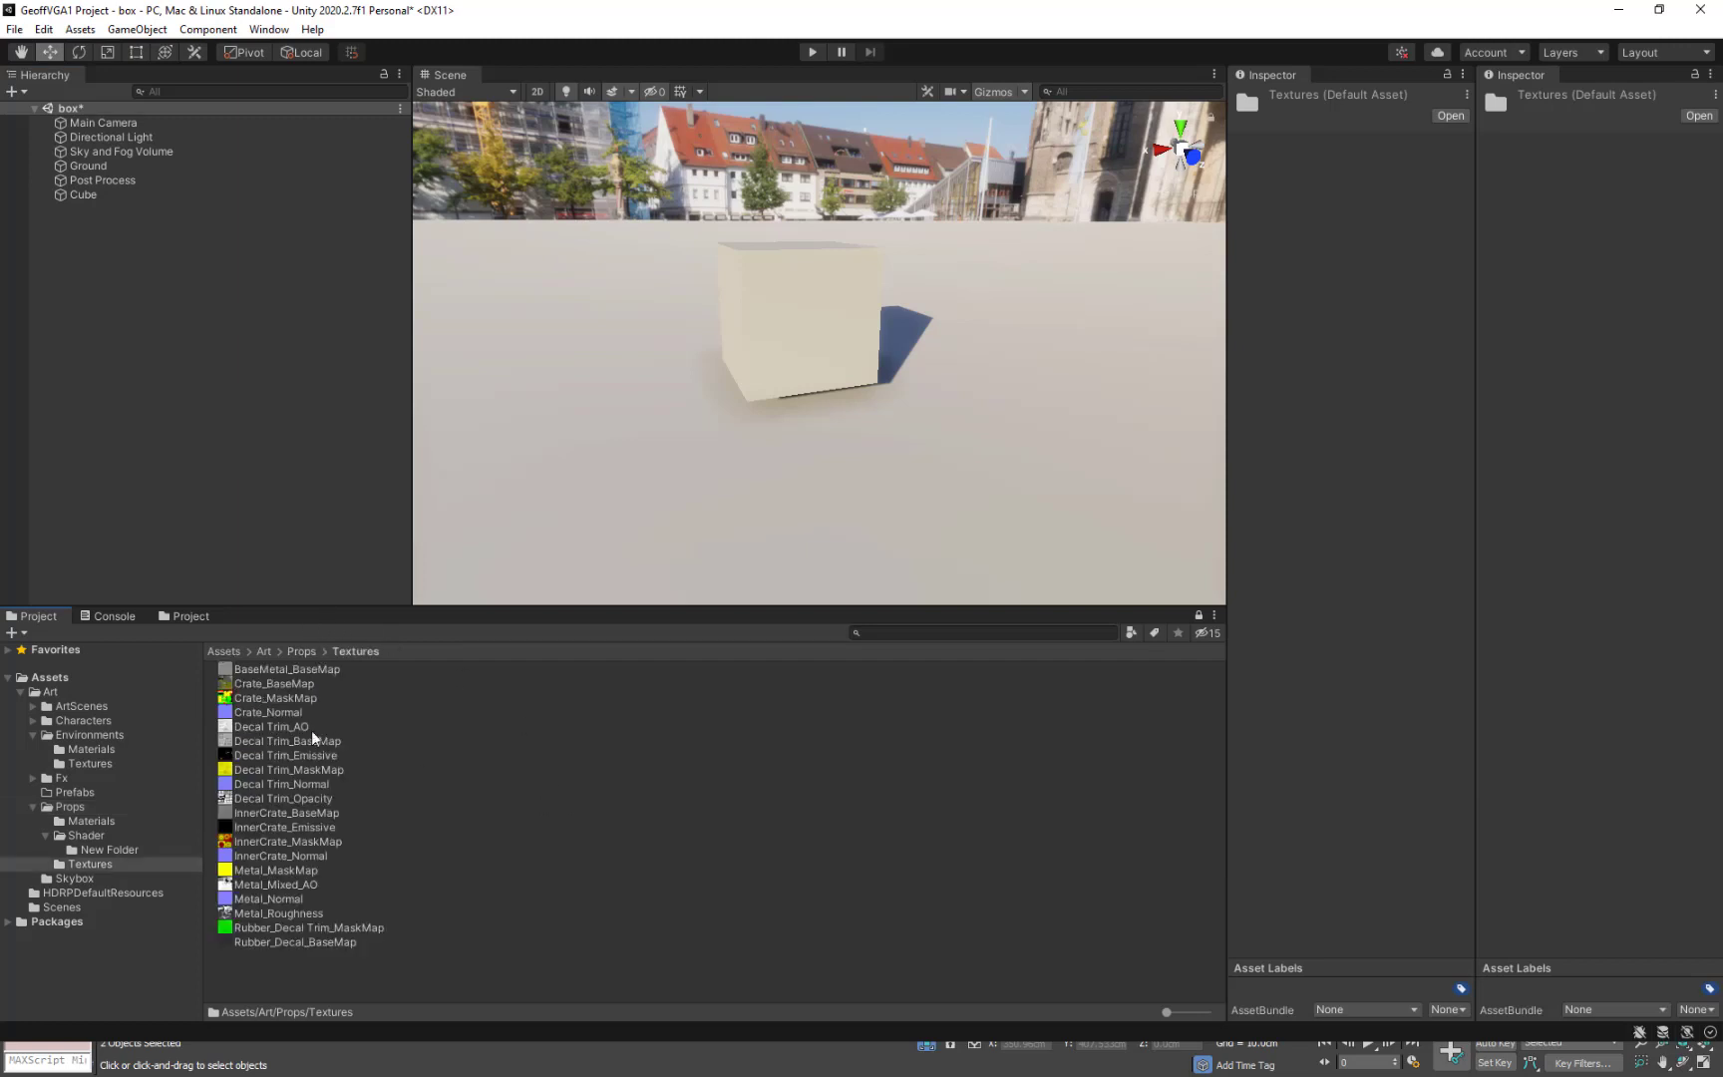
{"action": "left_click", "coordinate": [86, 836]}
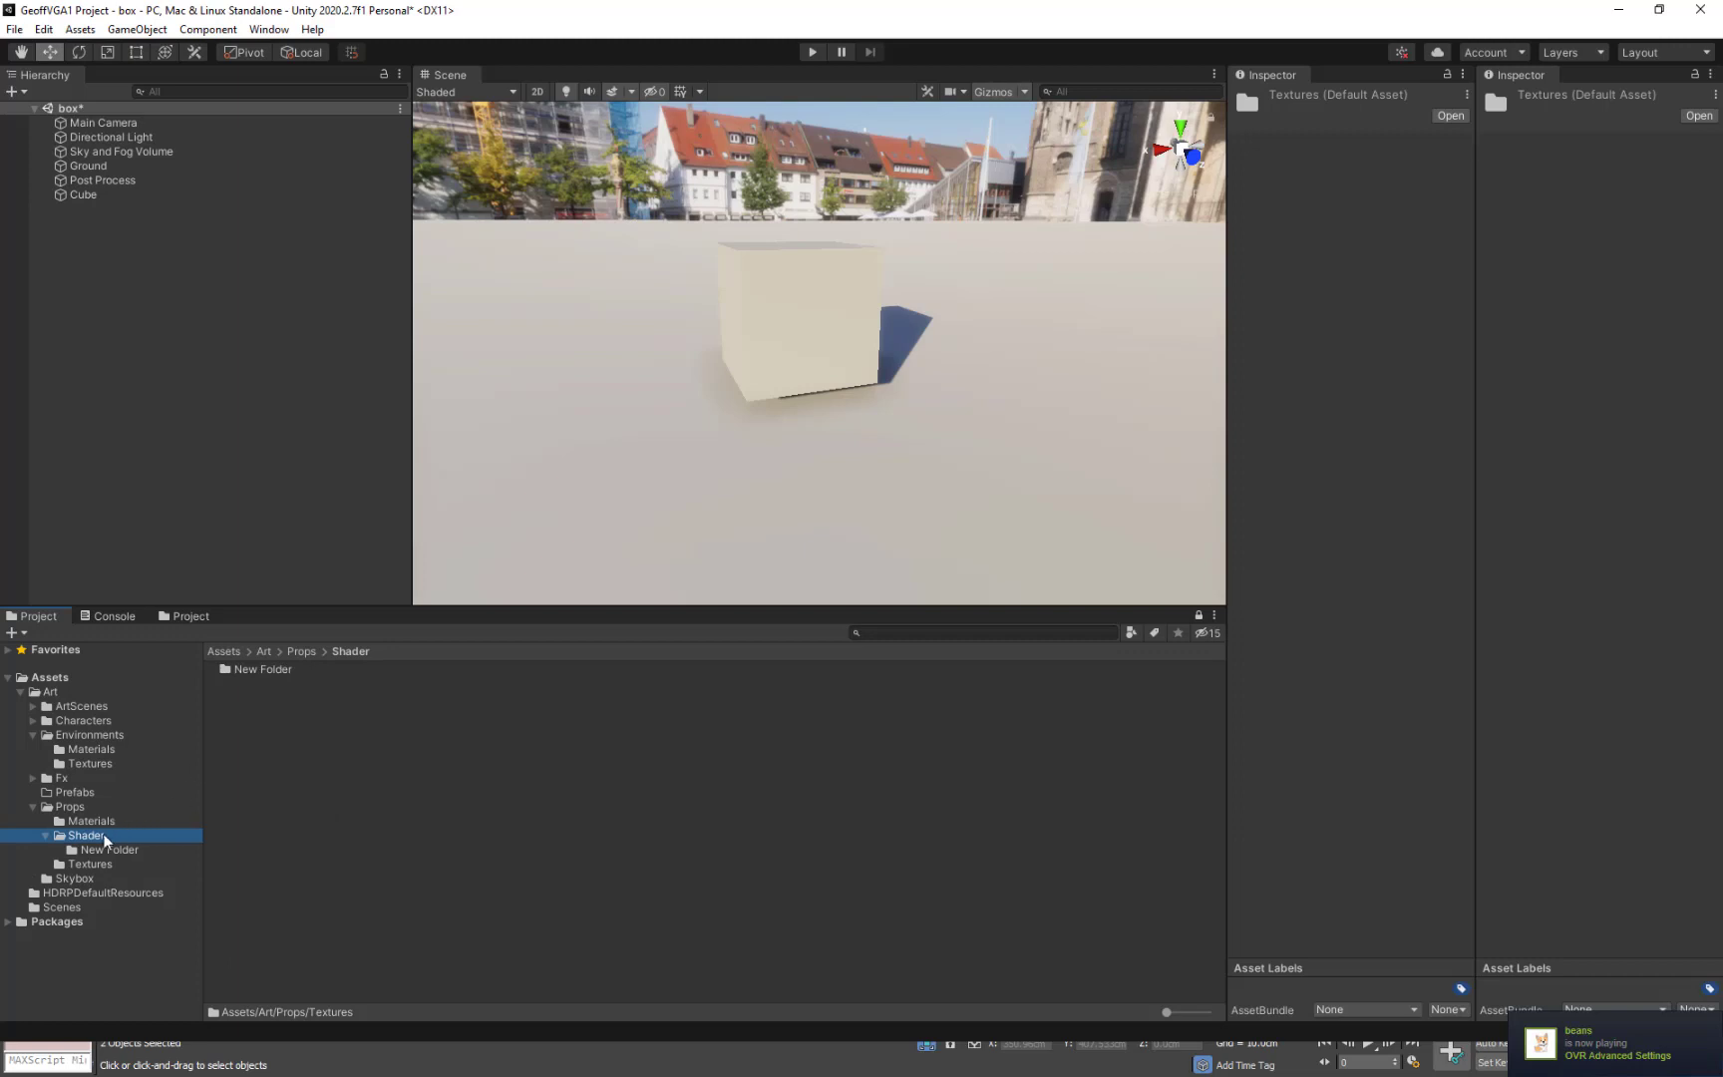
{"action": "left_click", "coordinate": [70, 806]}
Select the TechCrate model, inspect it from several angles in an enlarged preview, and close the preview.
{"action": "left_click", "coordinate": [260, 711]}
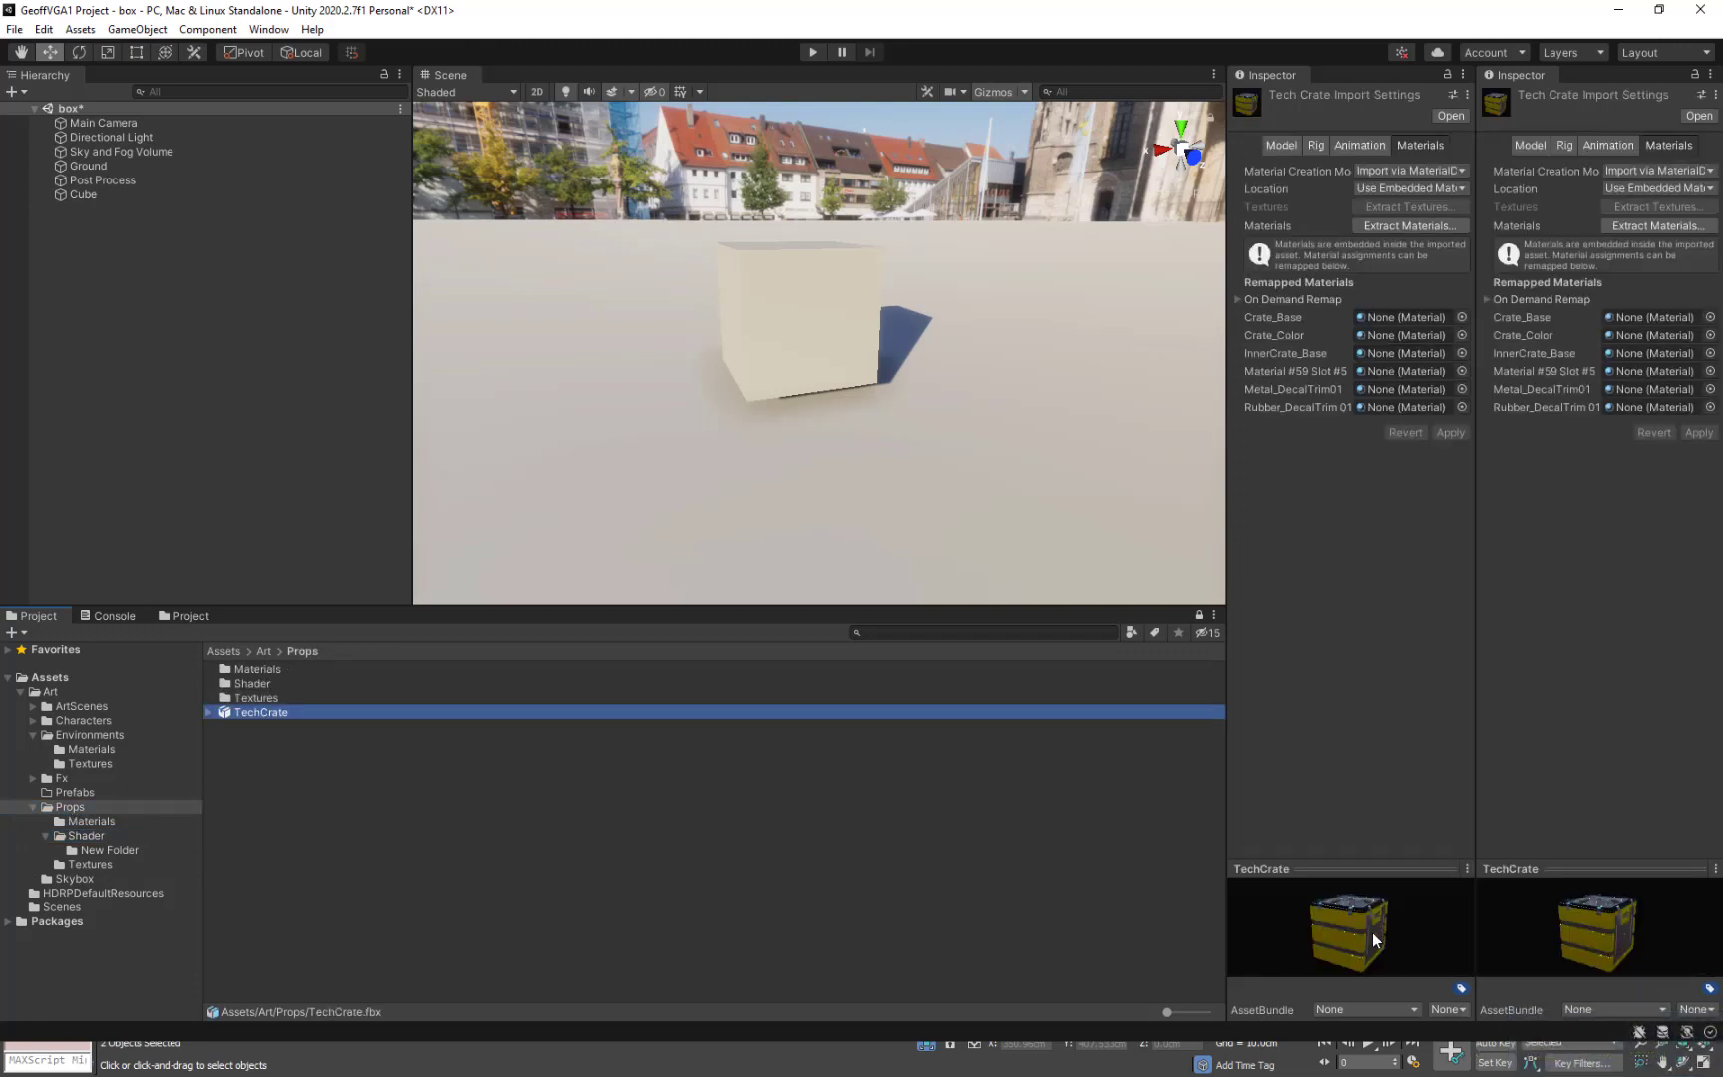
{"action": "left_click_drag", "start_coordinate": [1365, 933], "coordinate": [1332, 907]}
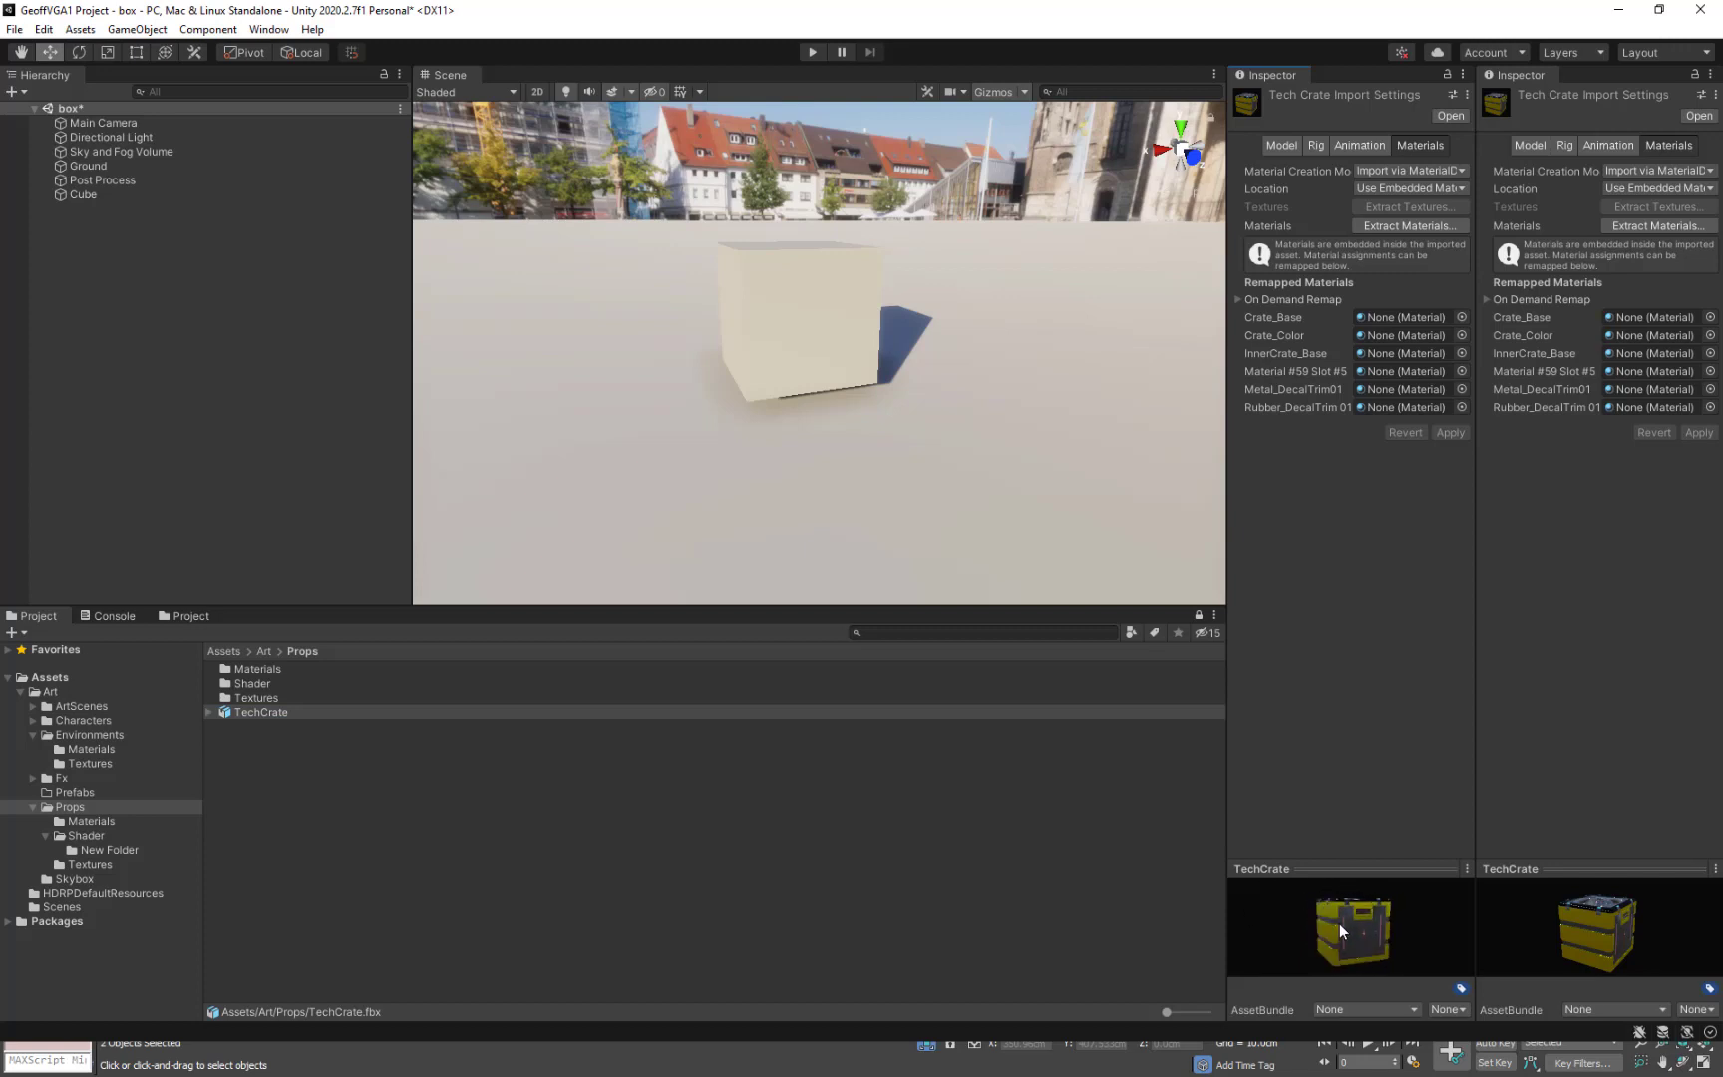
{"action": "right_click", "coordinate": [1370, 870]}
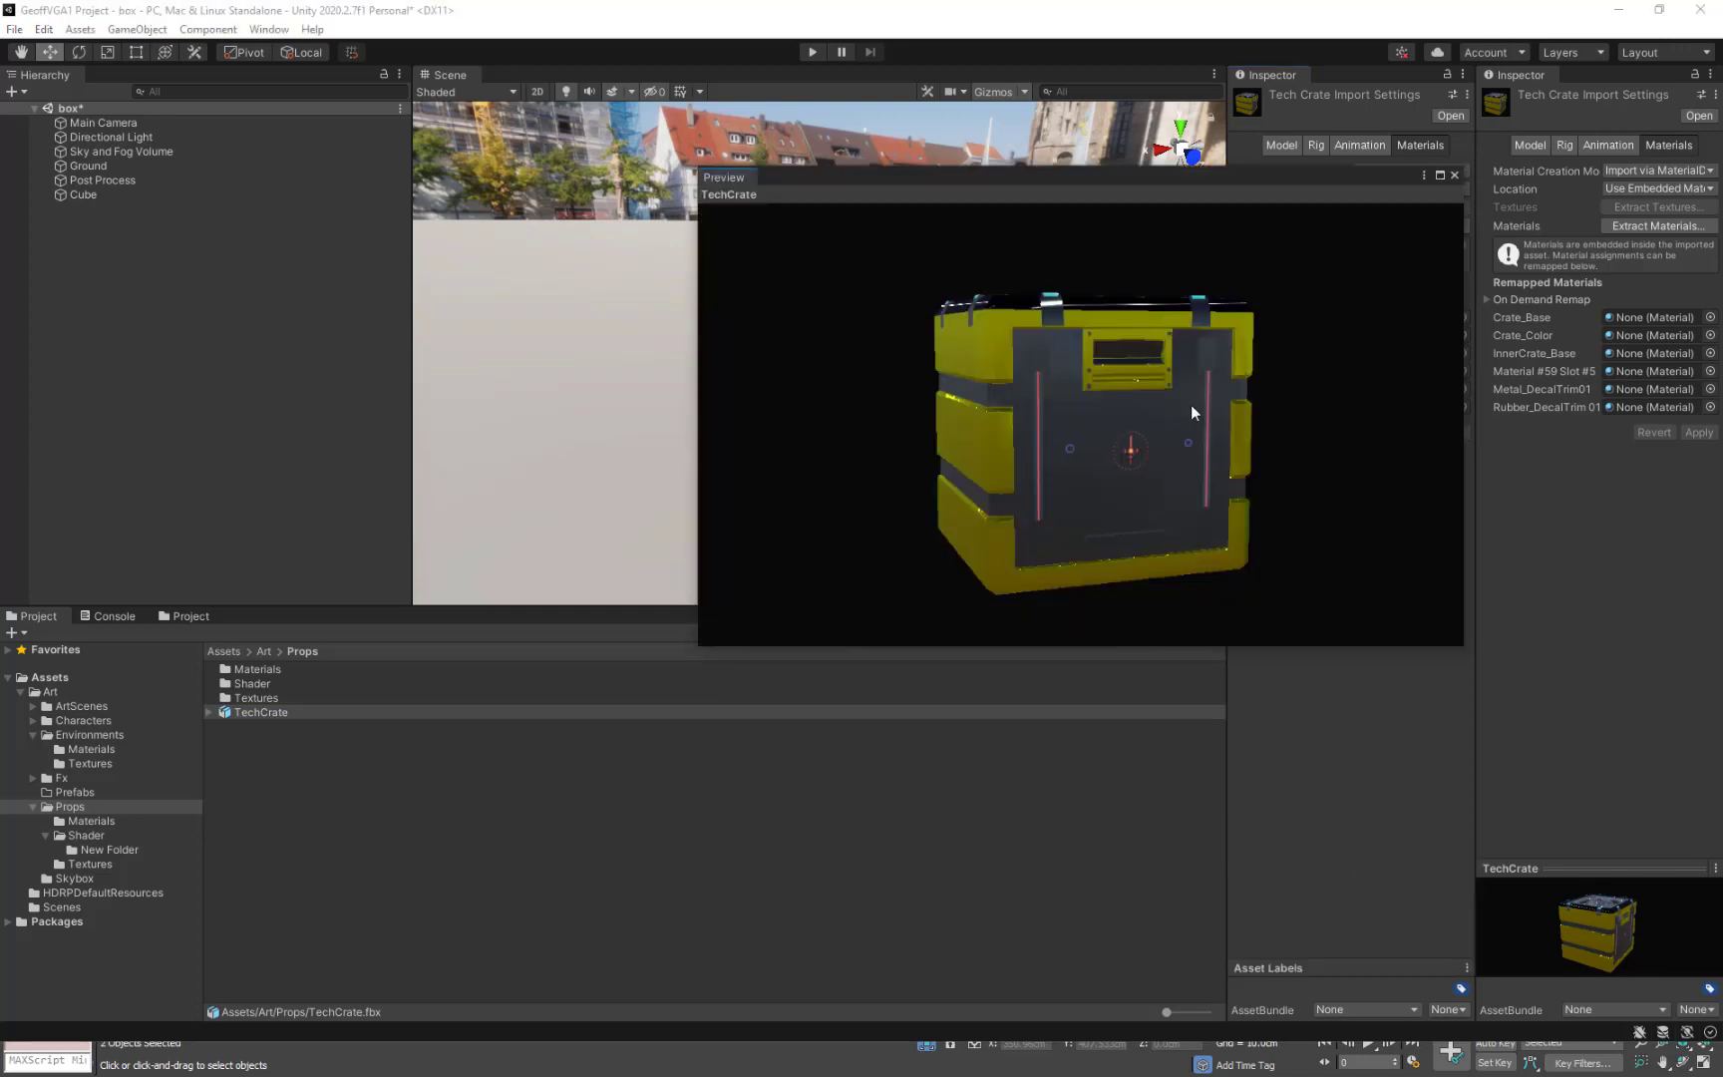
{"action": "left_click_drag", "start_coordinate": [1190, 409], "coordinate": [1227, 519]}
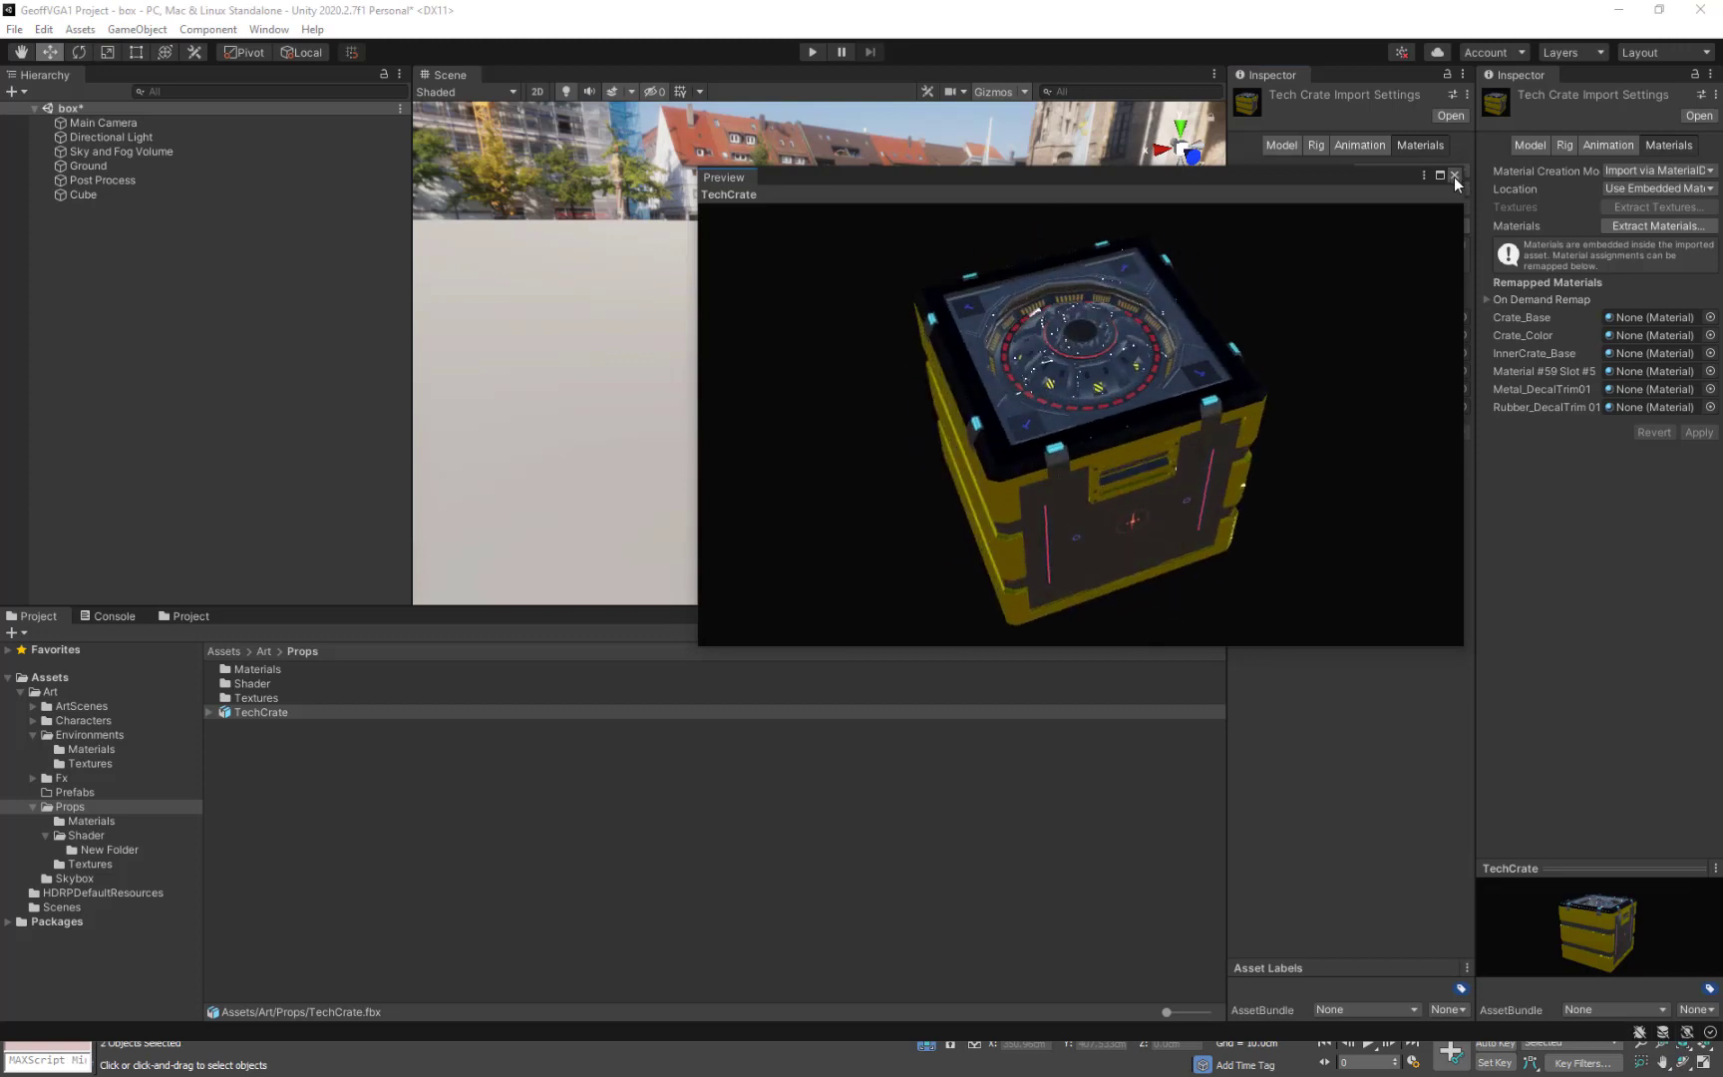
{"action": "left_click", "coordinate": [1454, 176]}
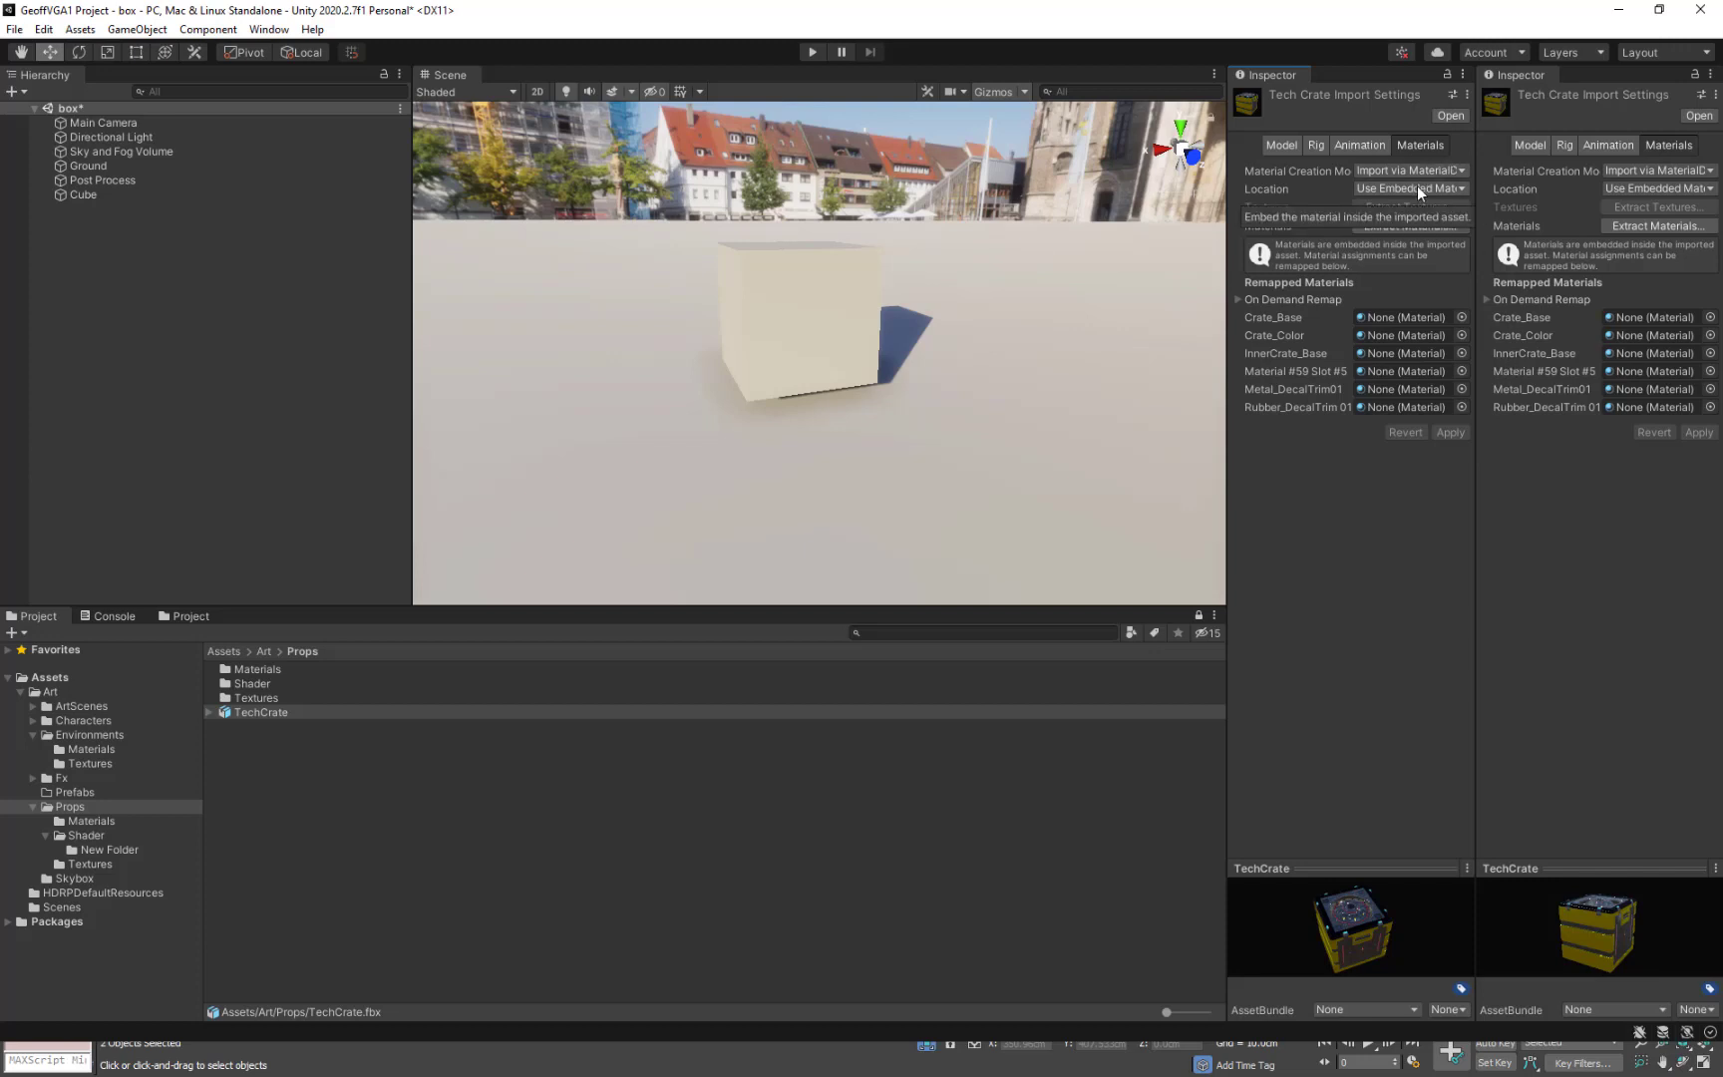
Widen the Inspector and set TechCrate's material location to Use External Materials (Legacy) and its creation mode to Standard (Legacy).
{"action": "left_click_drag", "start_coordinate": [1227, 202], "coordinate": [992, 185]}
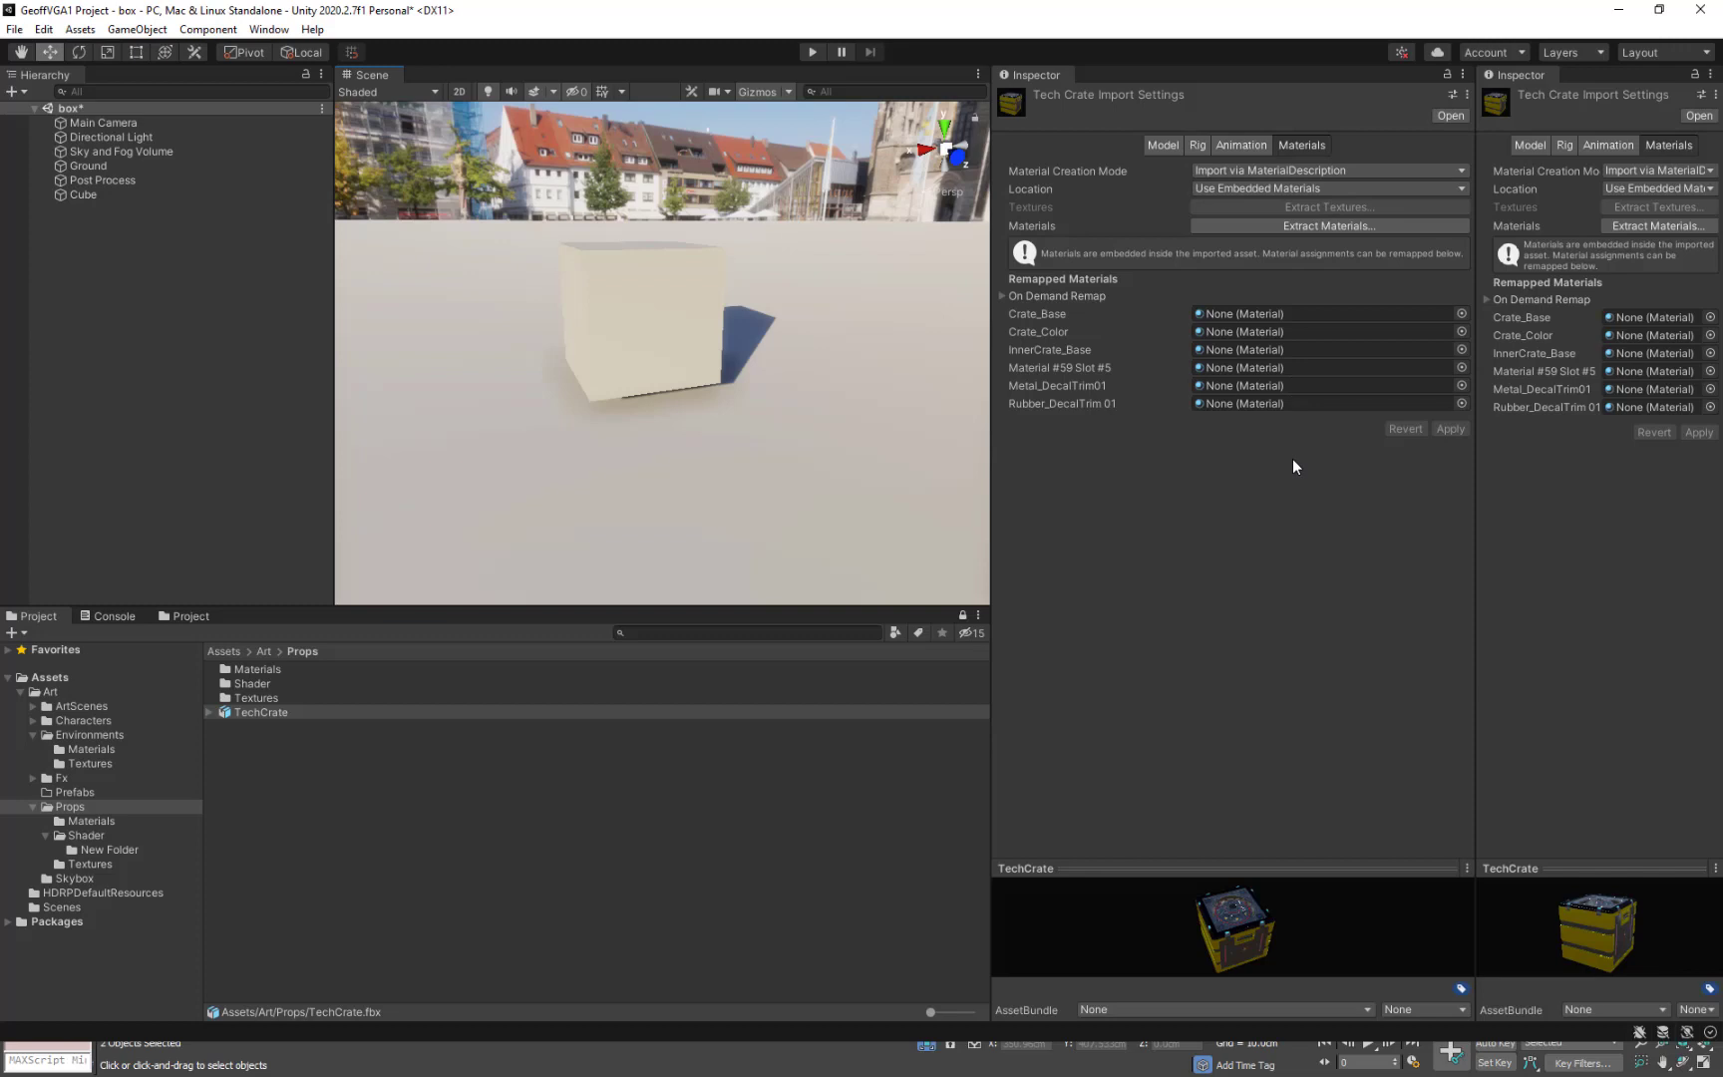
{"action": "left_click", "coordinate": [1308, 190]}
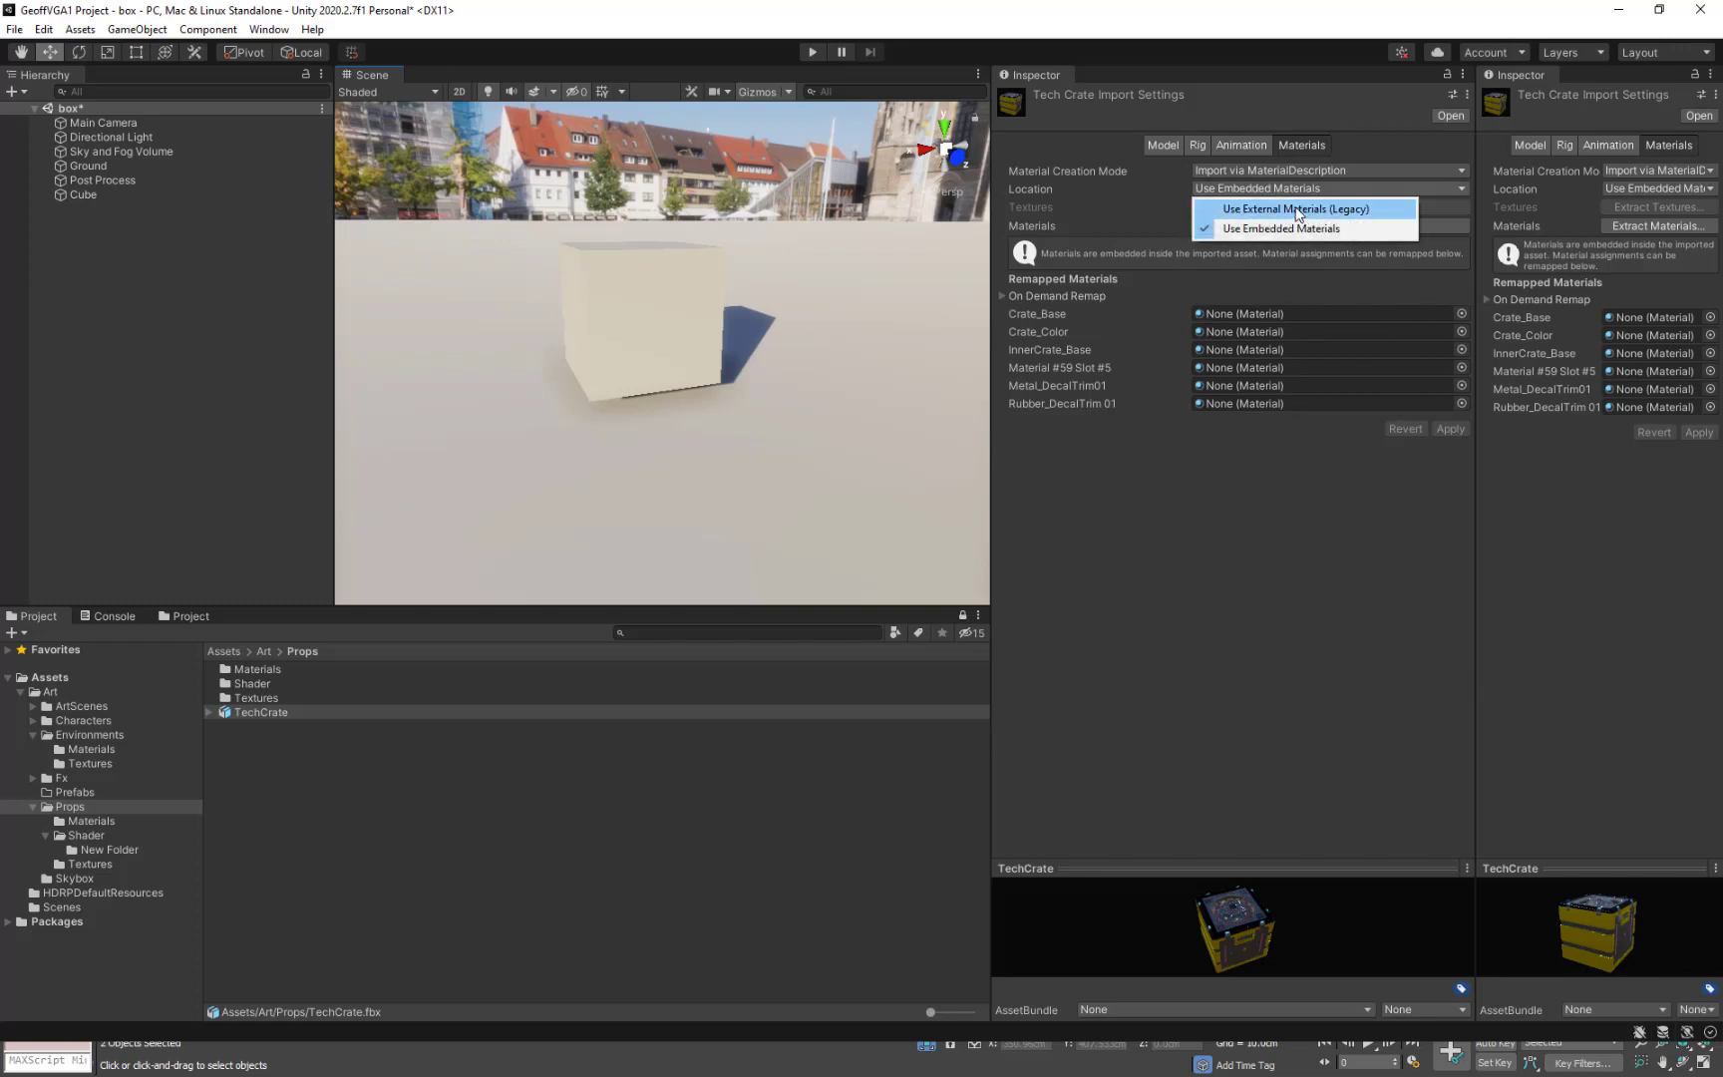
{"action": "left_click", "coordinate": [1298, 211]}
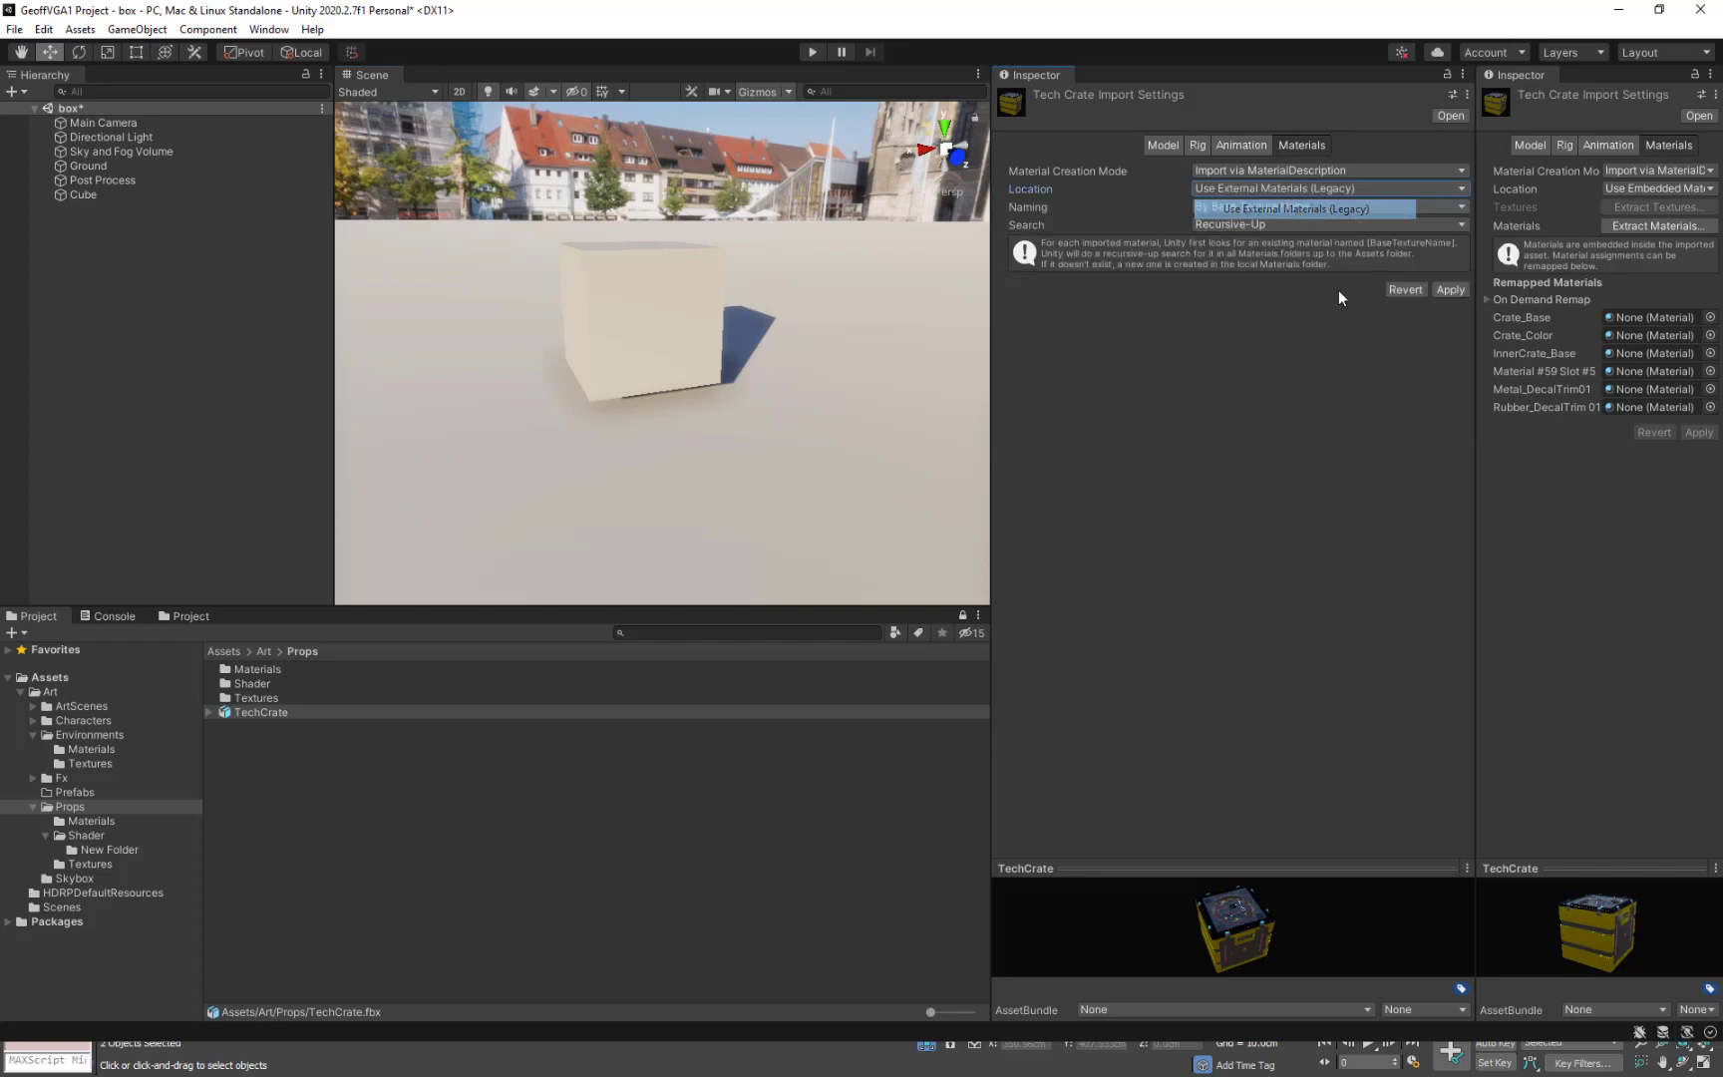
{"action": "left_click", "coordinate": [1304, 170]}
{"action": "left_click", "coordinate": [1272, 207]}
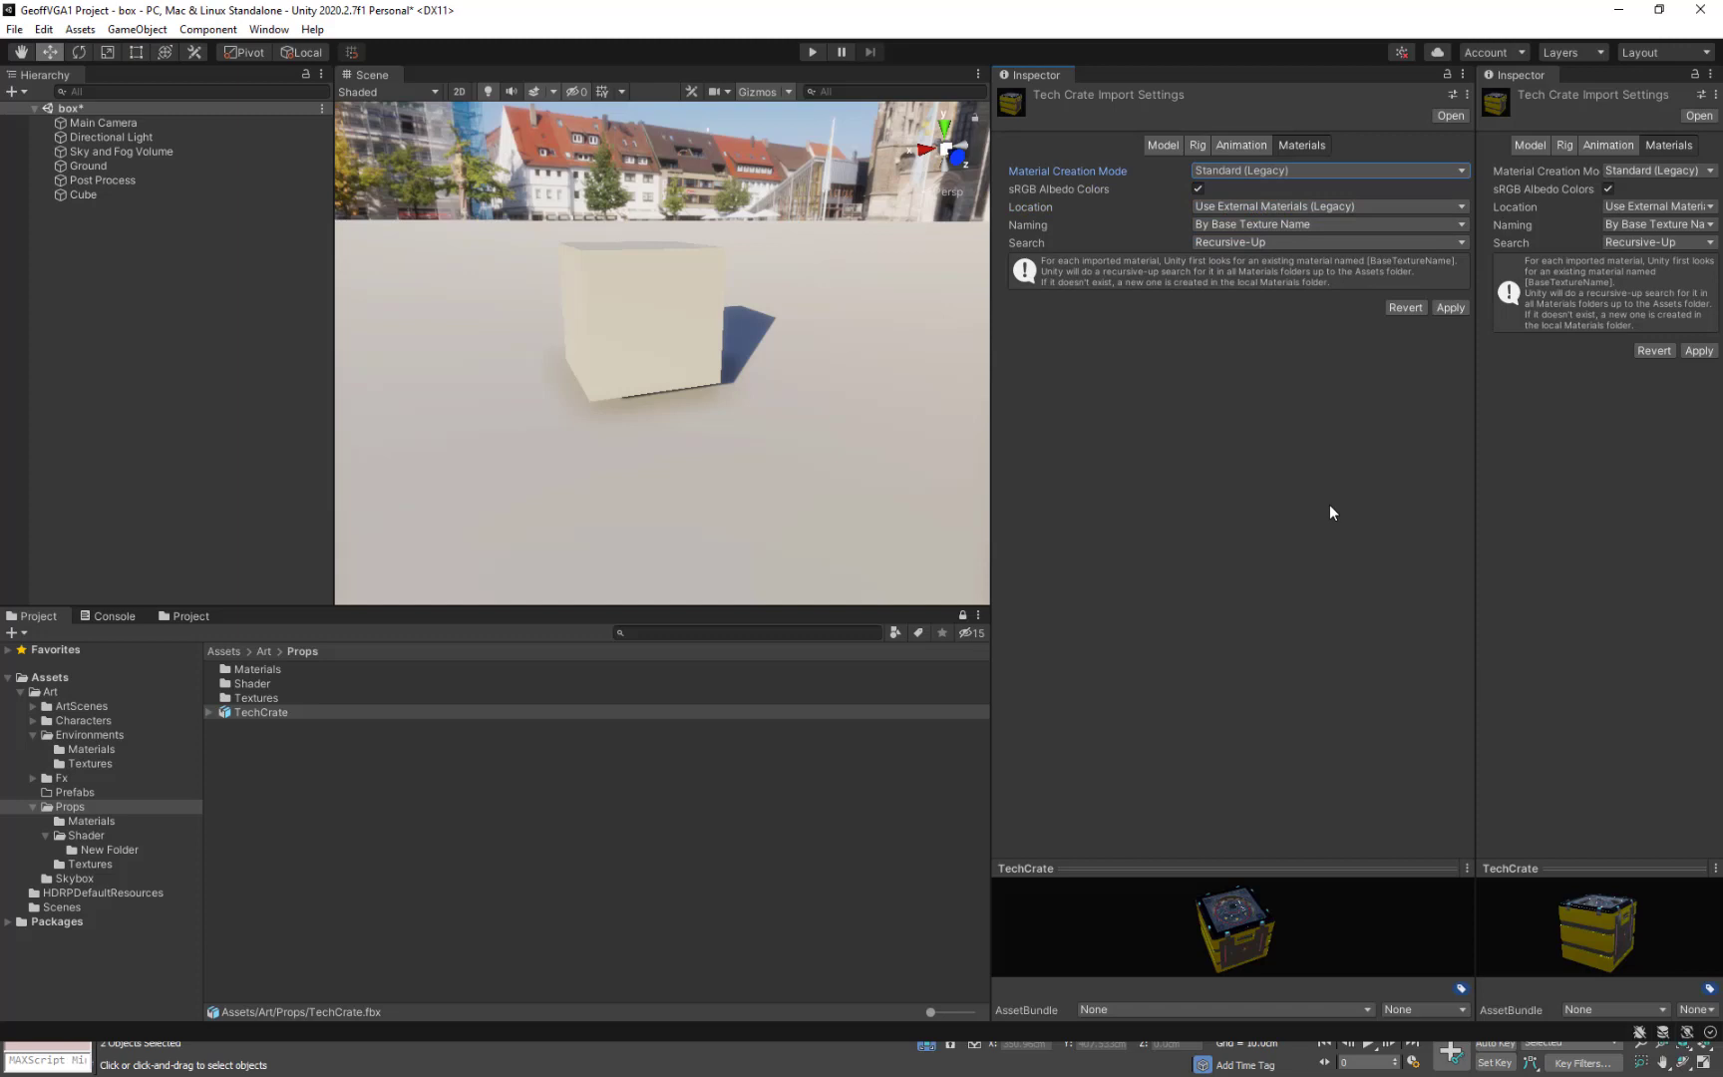
Try setting TechCrate's material naming to From Model's Material.
{"action": "left_click", "coordinate": [1201, 228]}
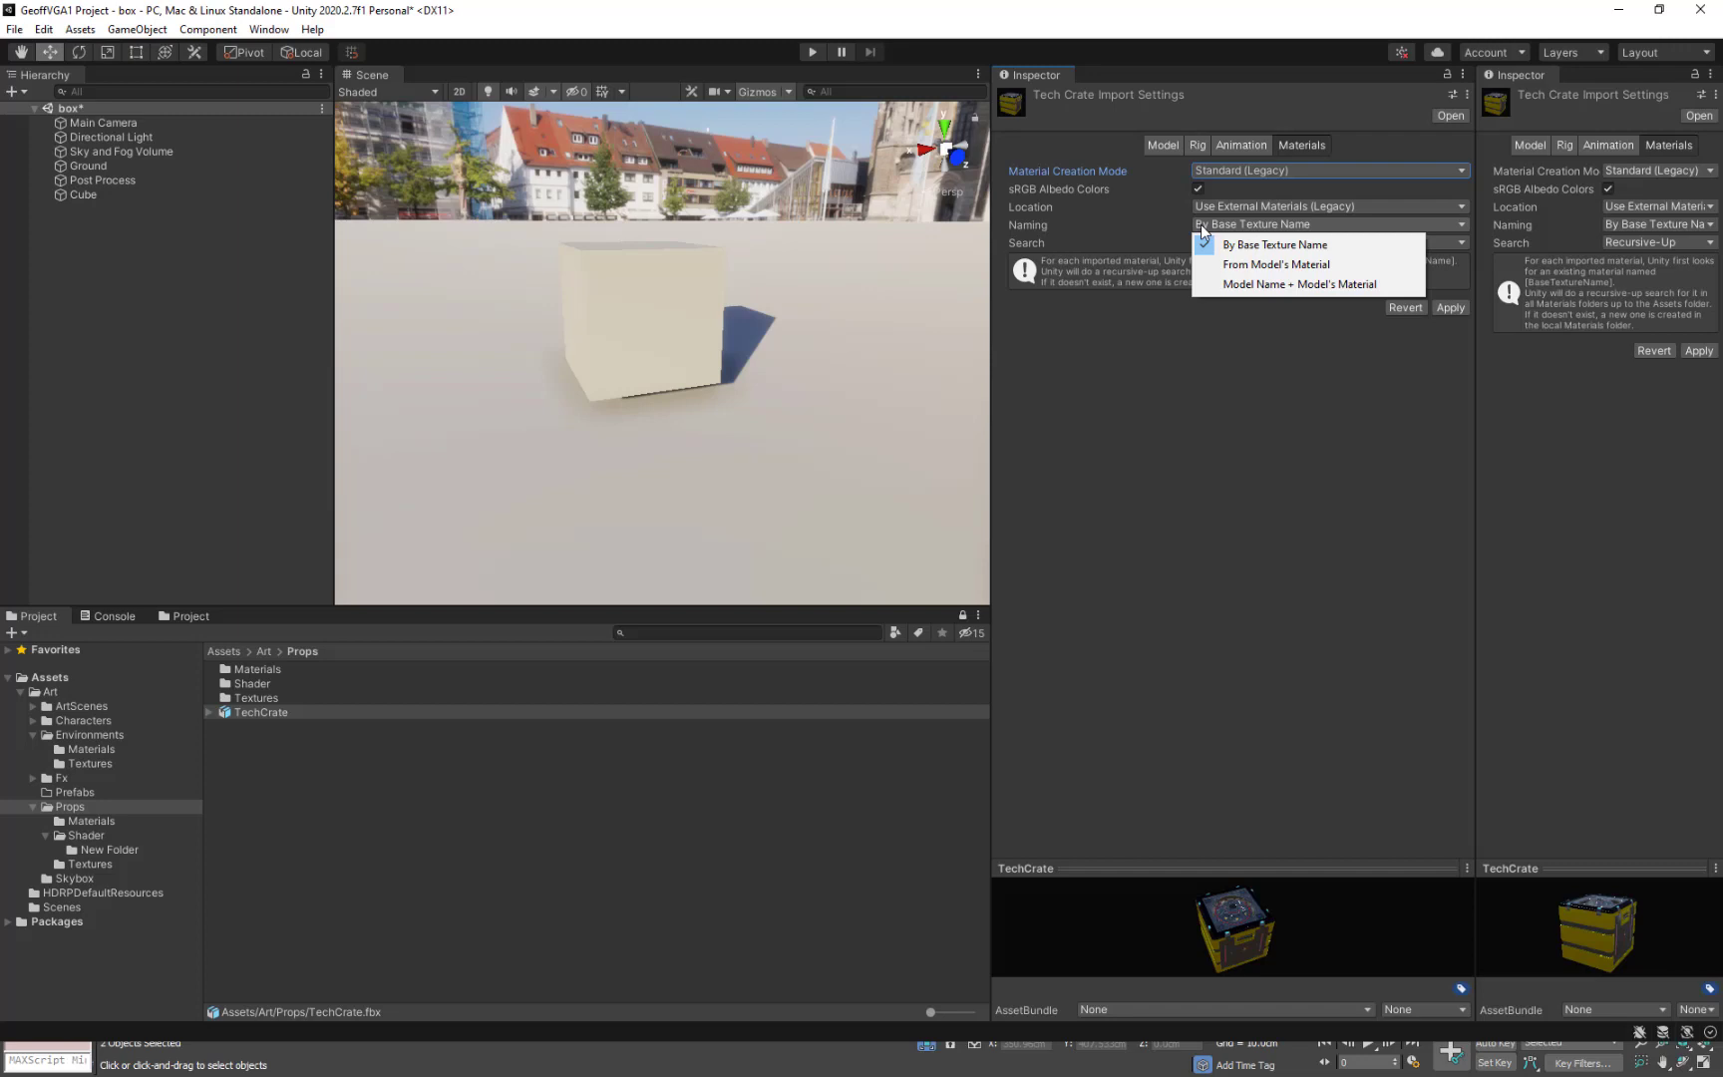
{"action": "left_click", "coordinate": [1329, 265]}
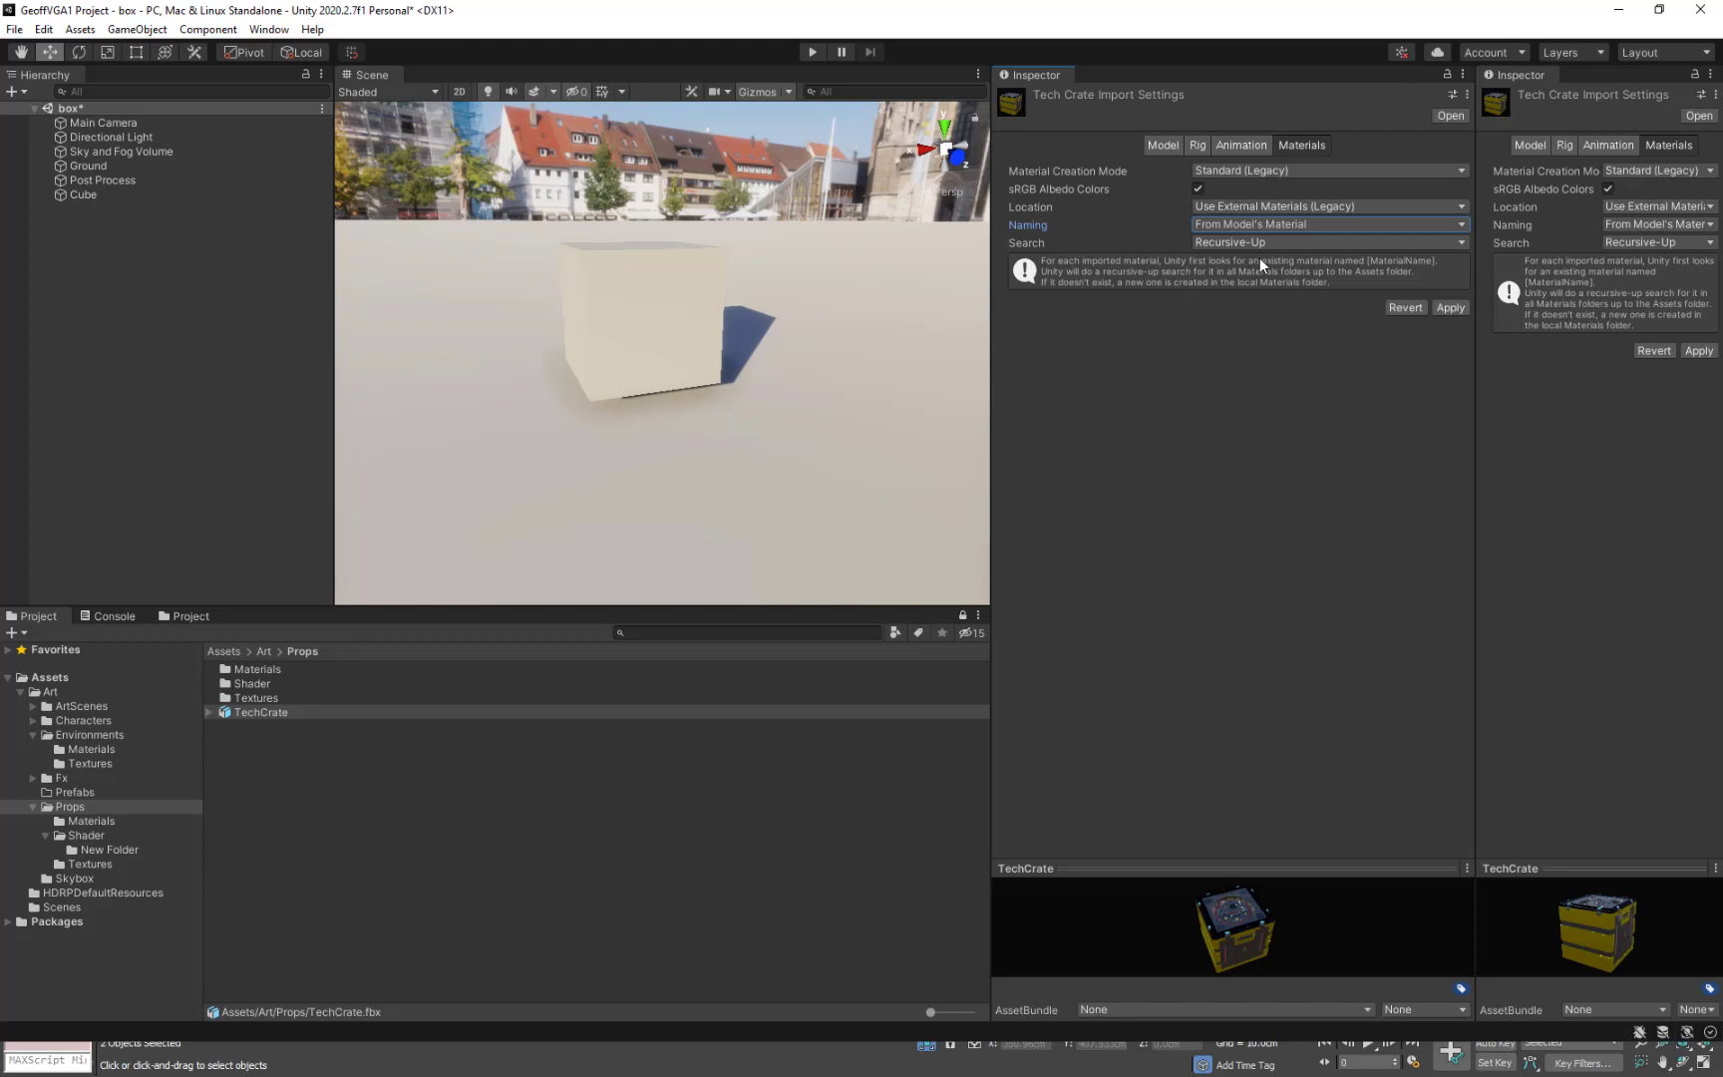
{"action": "left_click", "coordinate": [270, 668]}
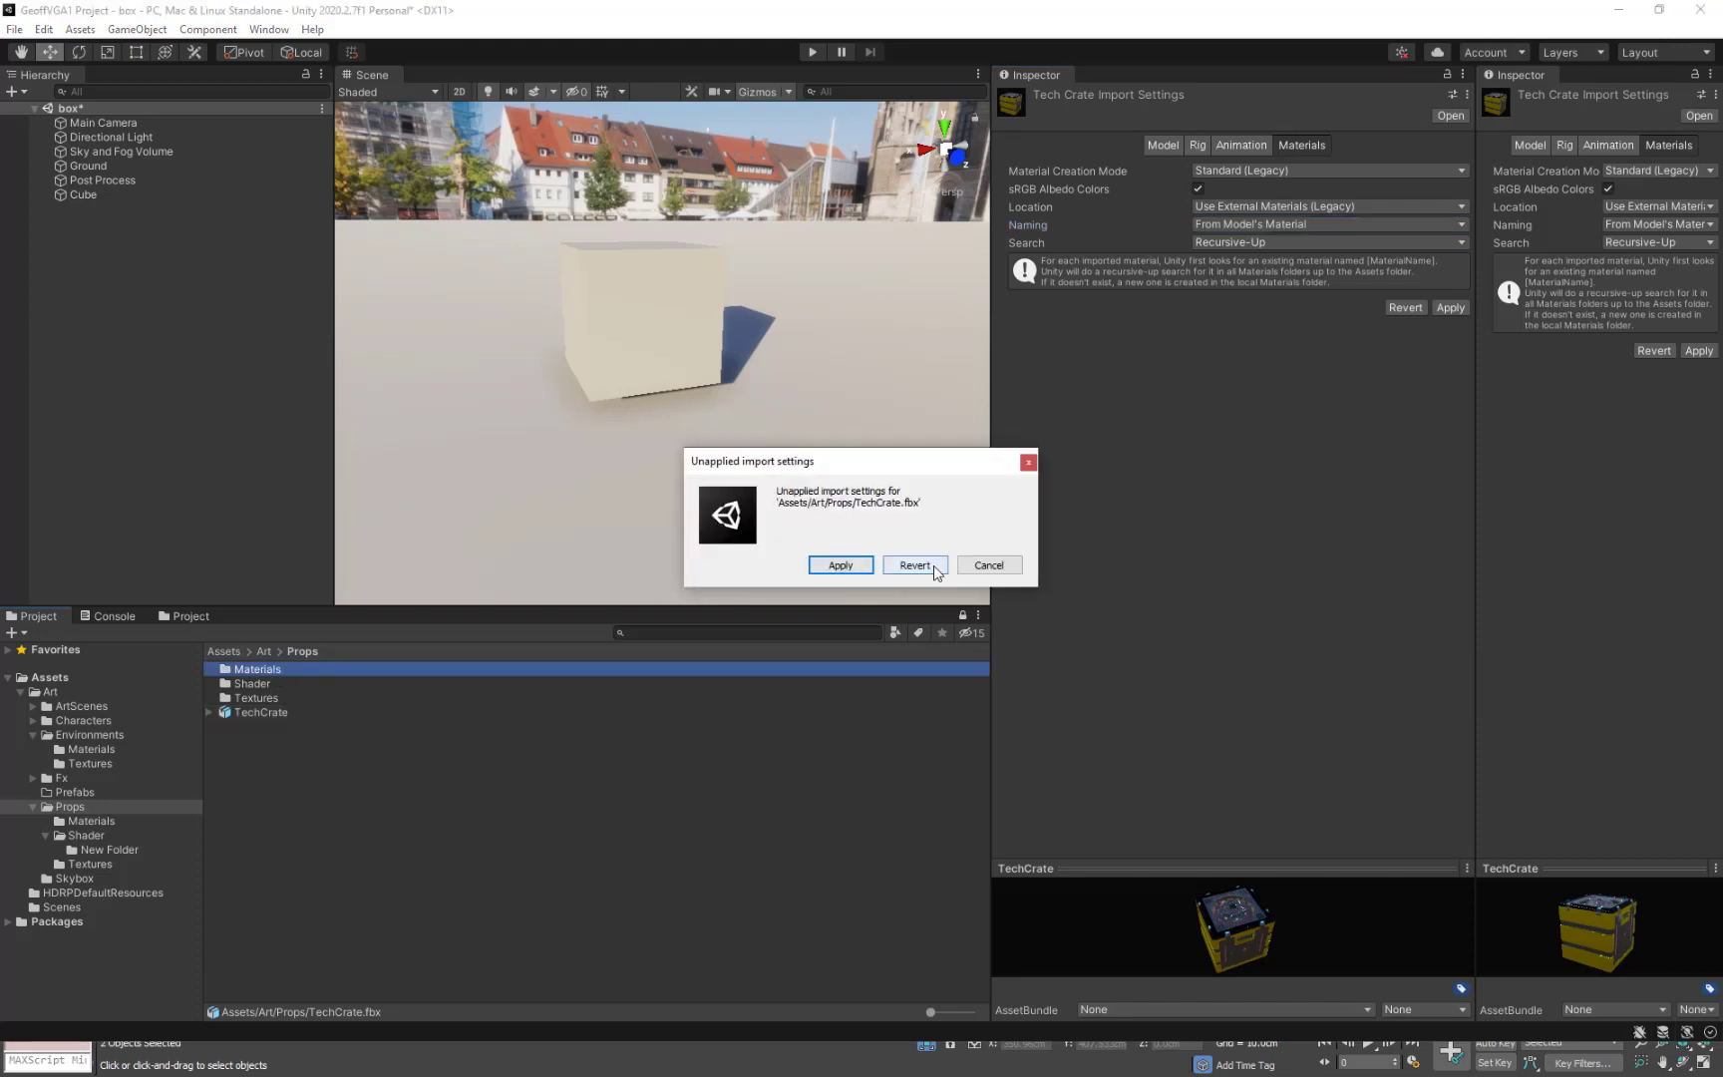
{"action": "left_click", "coordinate": [974, 566]}
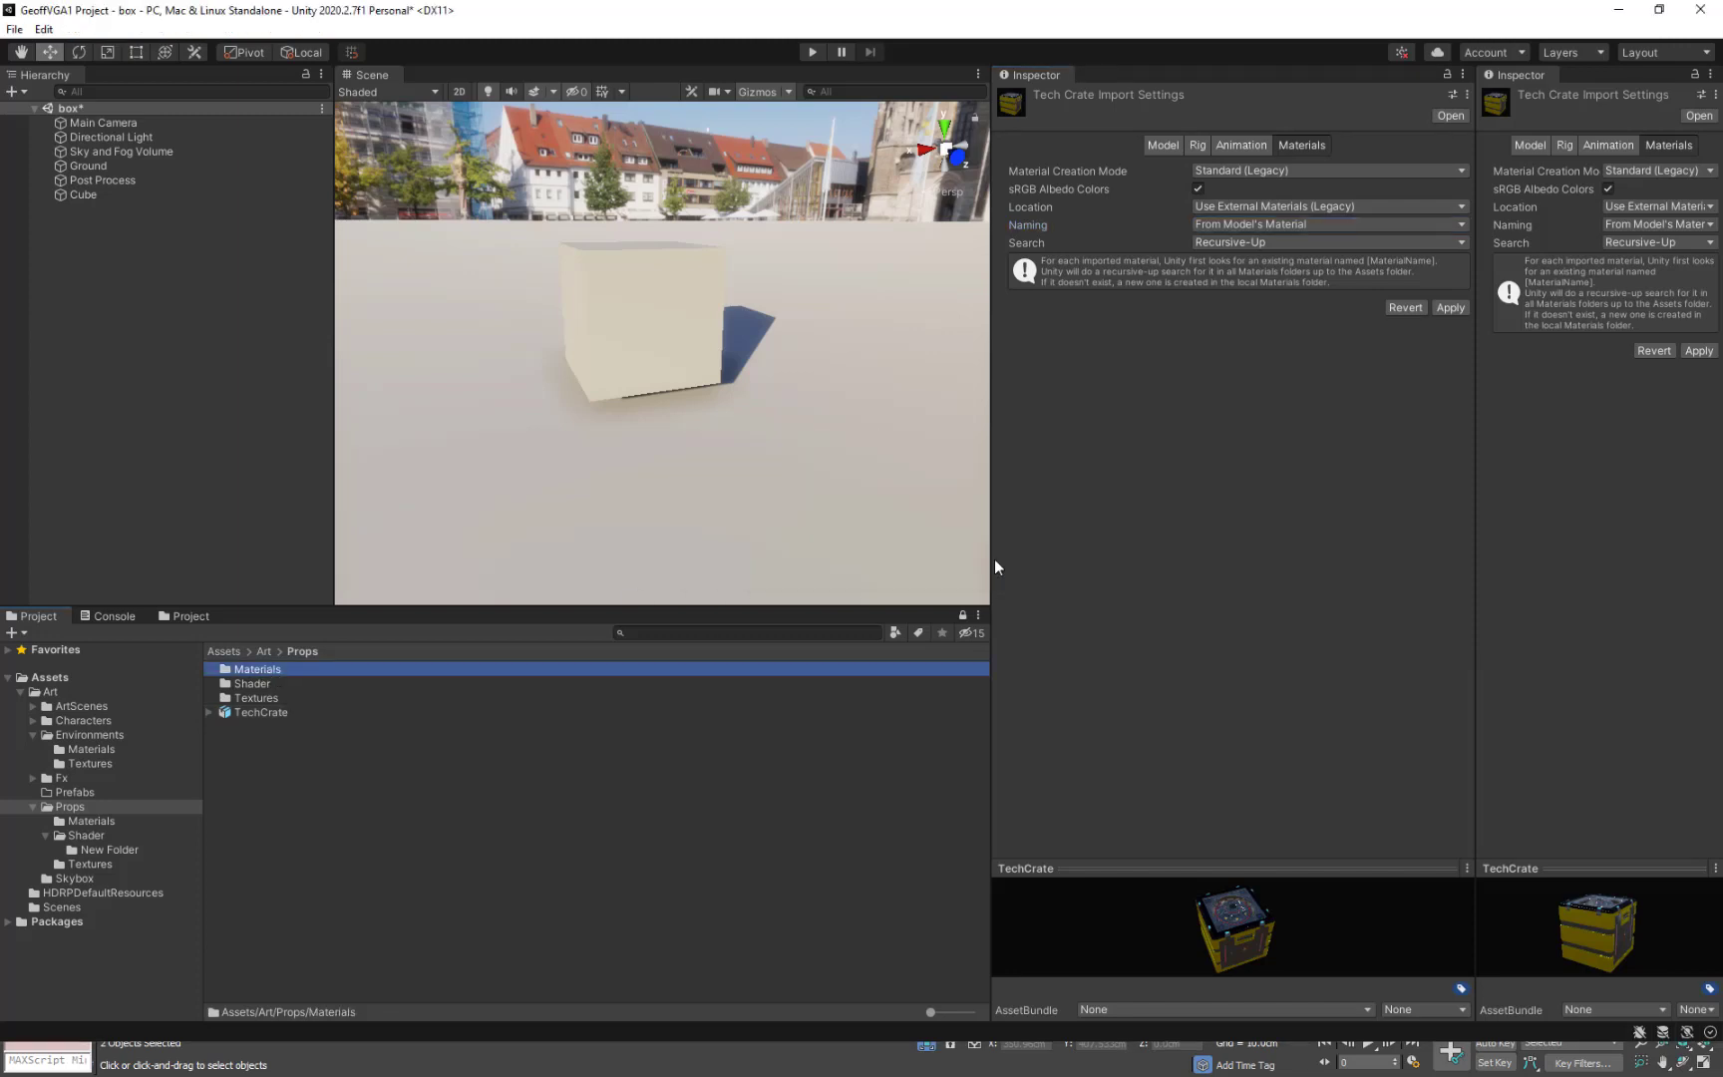
Open the Props Materials folder, reverting TechCrate's unapplied import settings, and delete all the materials in it.
{"action": "double_click", "coordinate": [265, 669]}
{"action": "left_click", "coordinate": [909, 566]}
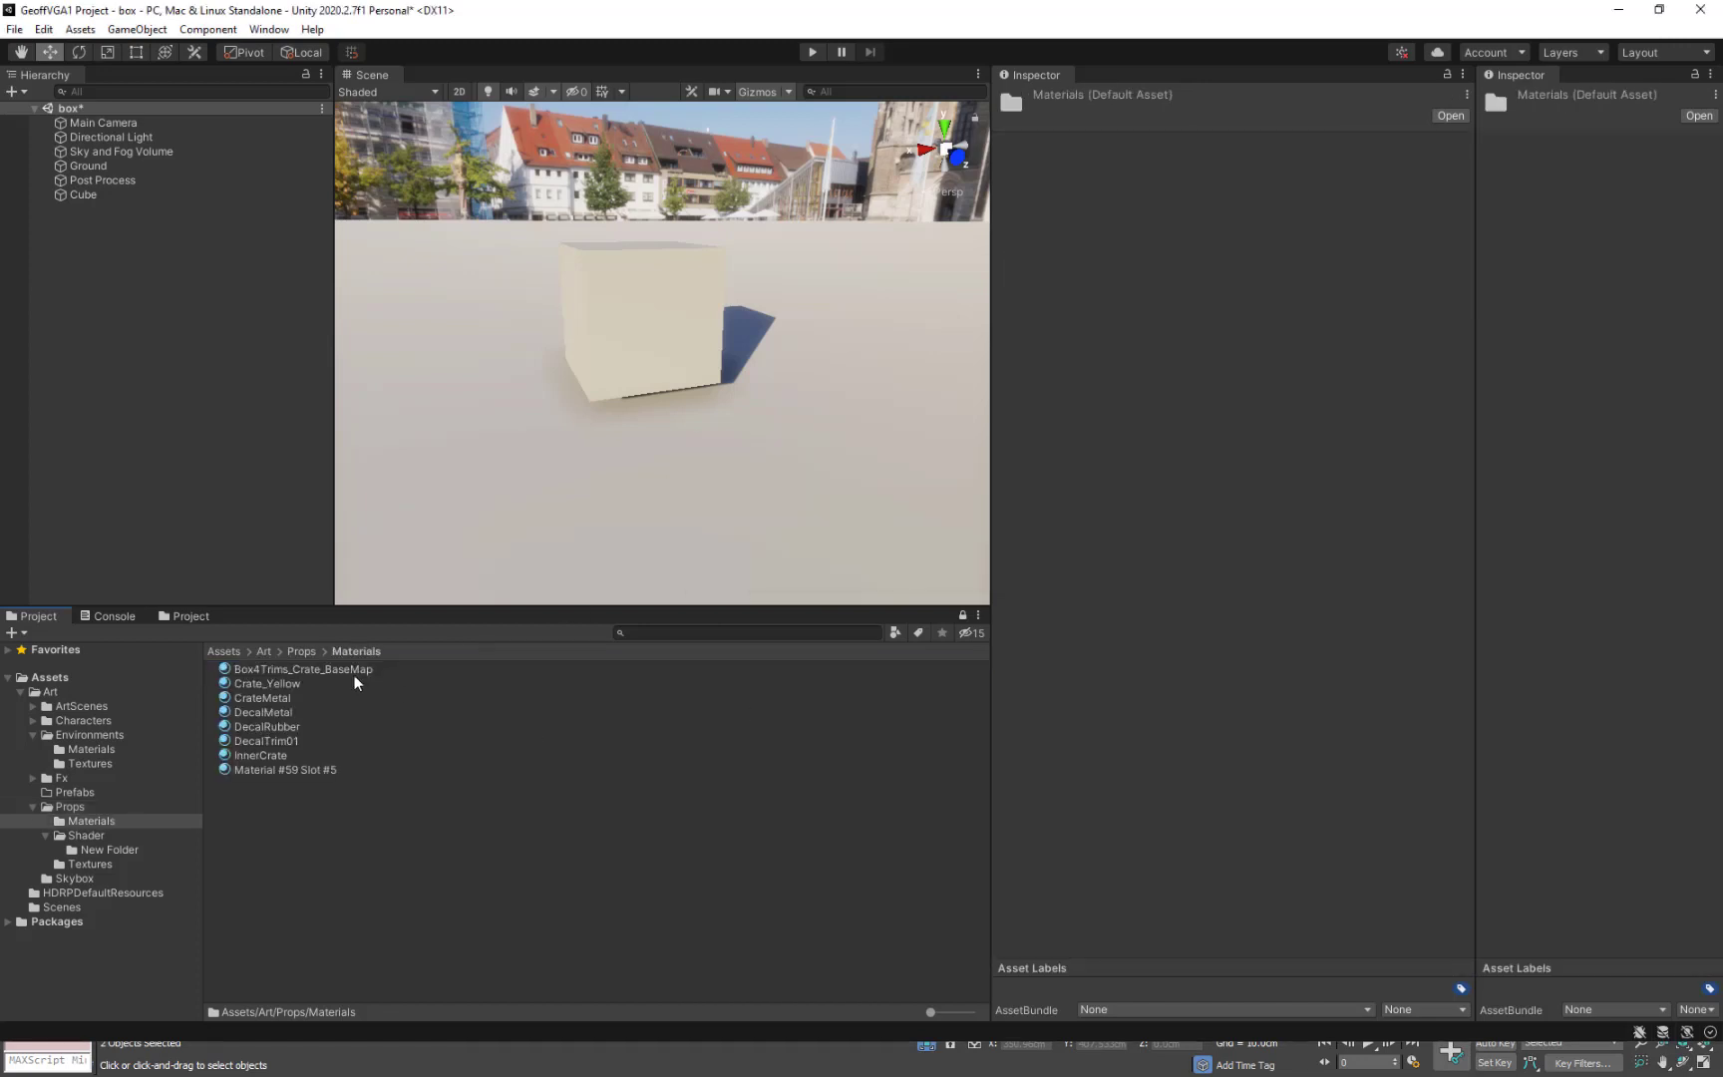
{"action": "left_click", "coordinate": [433, 866]}
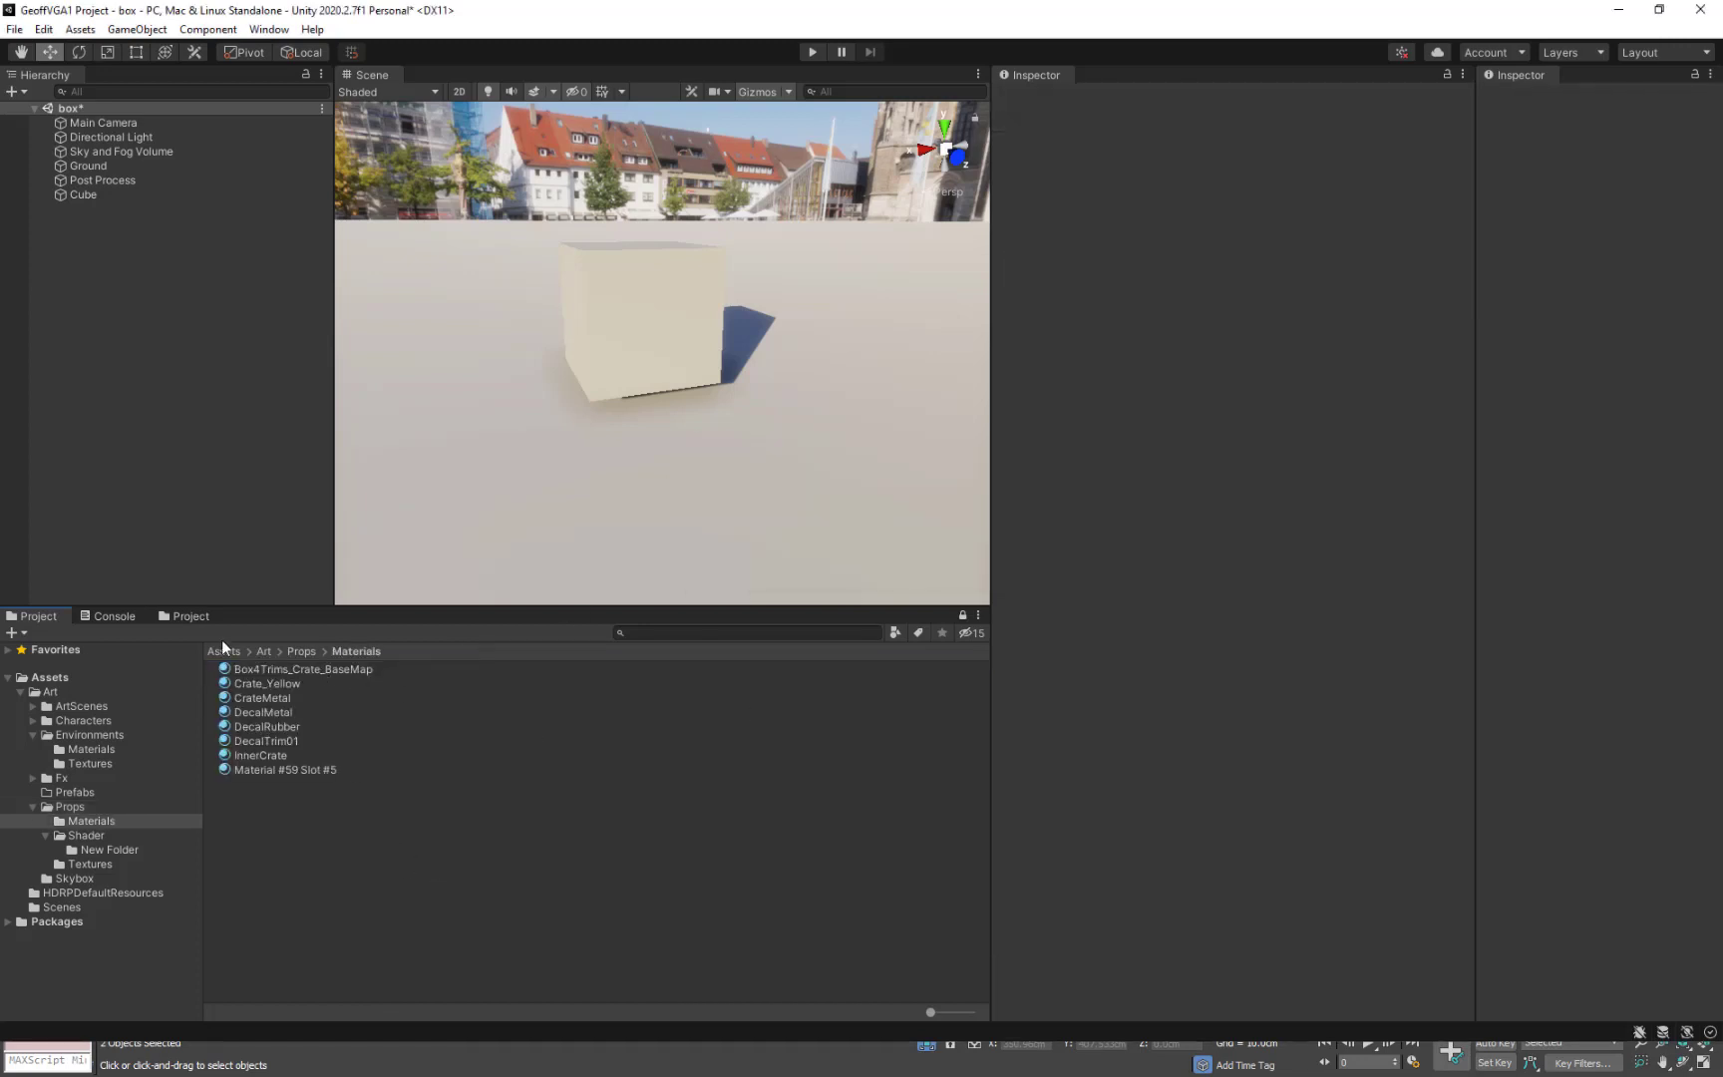
{"action": "left_click", "coordinate": [297, 669]}
{"action": "left_click", "coordinate": [280, 769], "text": "shift"}
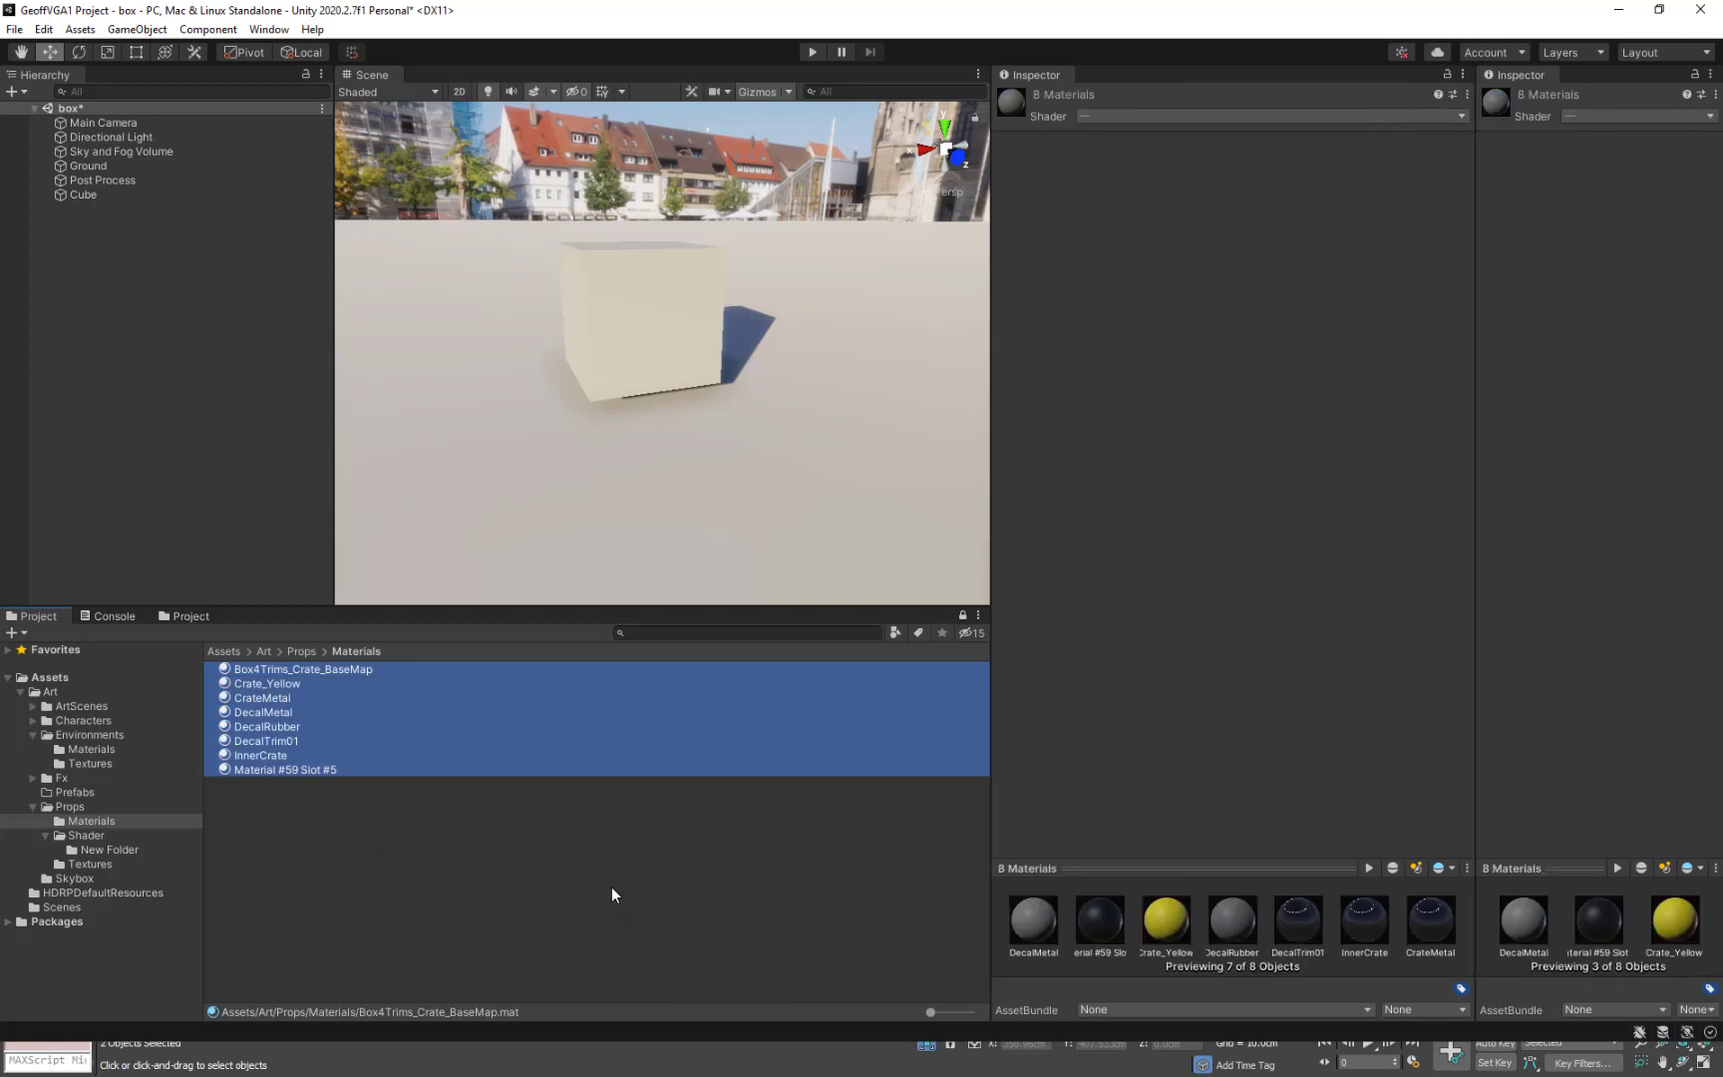
{"action": "key", "text": "Delete"}
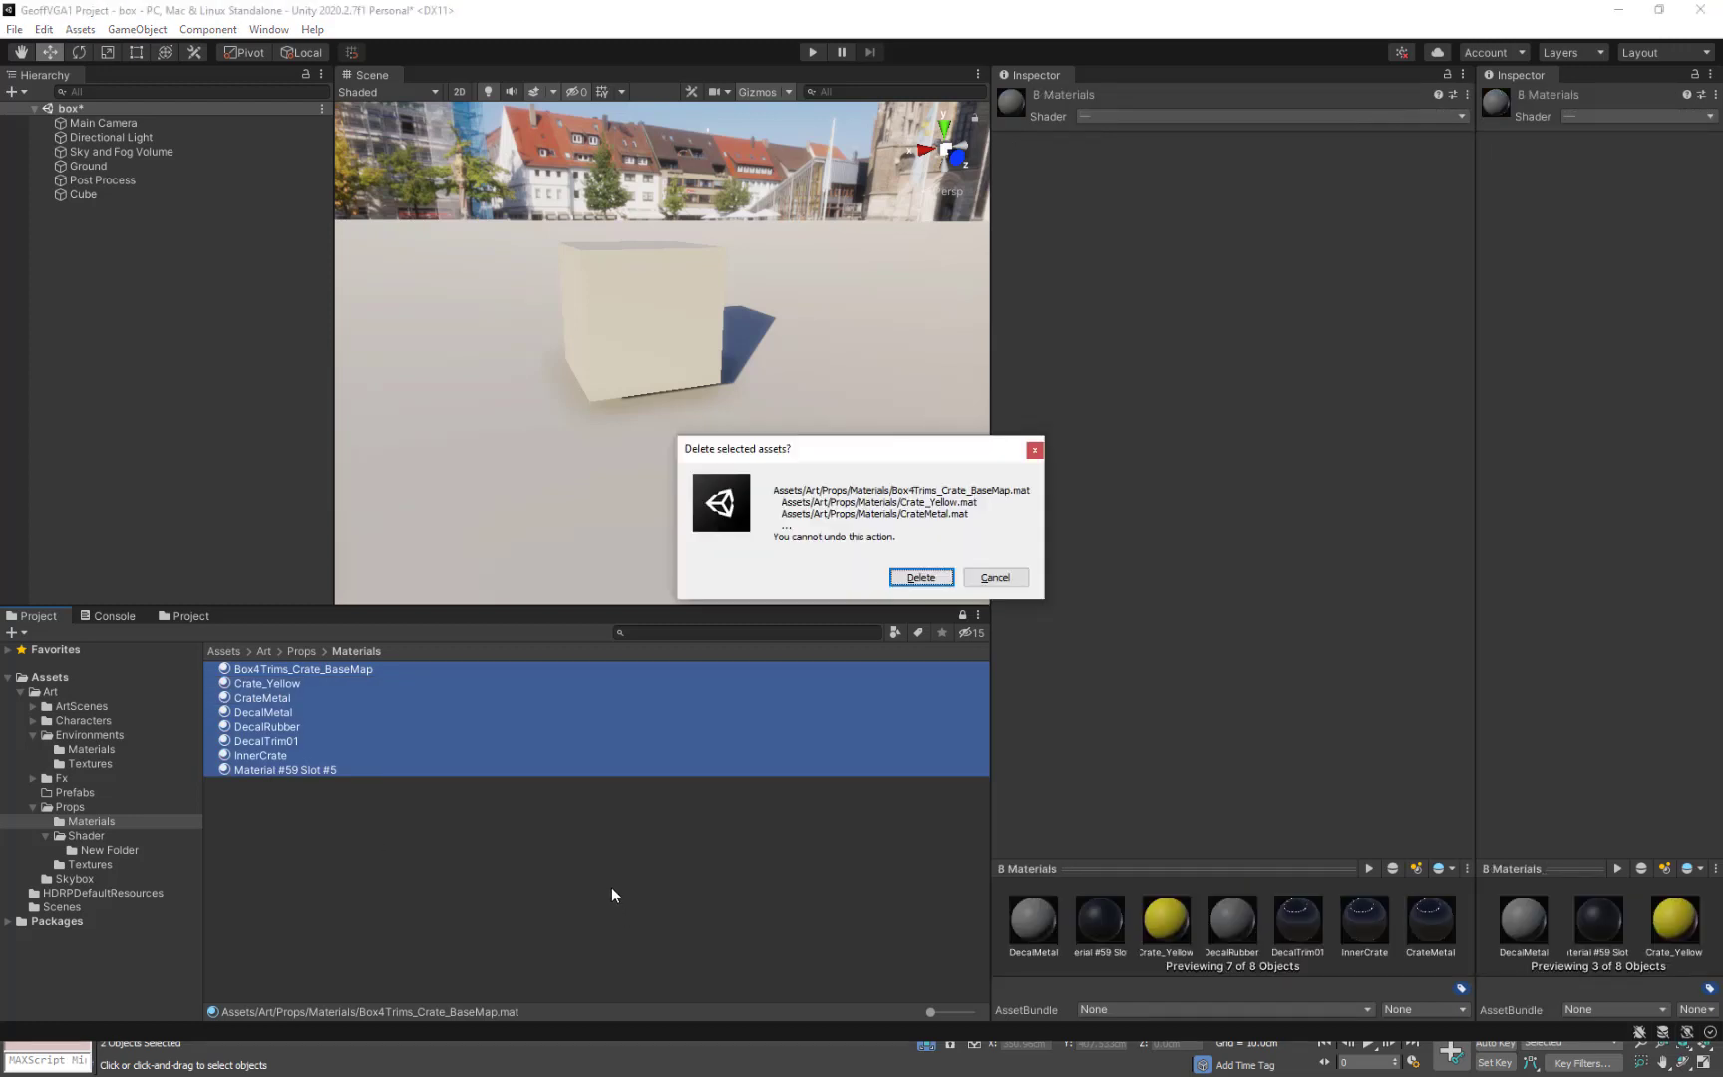
{"action": "left_click", "coordinate": [918, 579]}
Return to the Props folder, select the TechCrate model and examine its preview and embedded contents.
{"action": "left_click", "coordinate": [70, 807]}
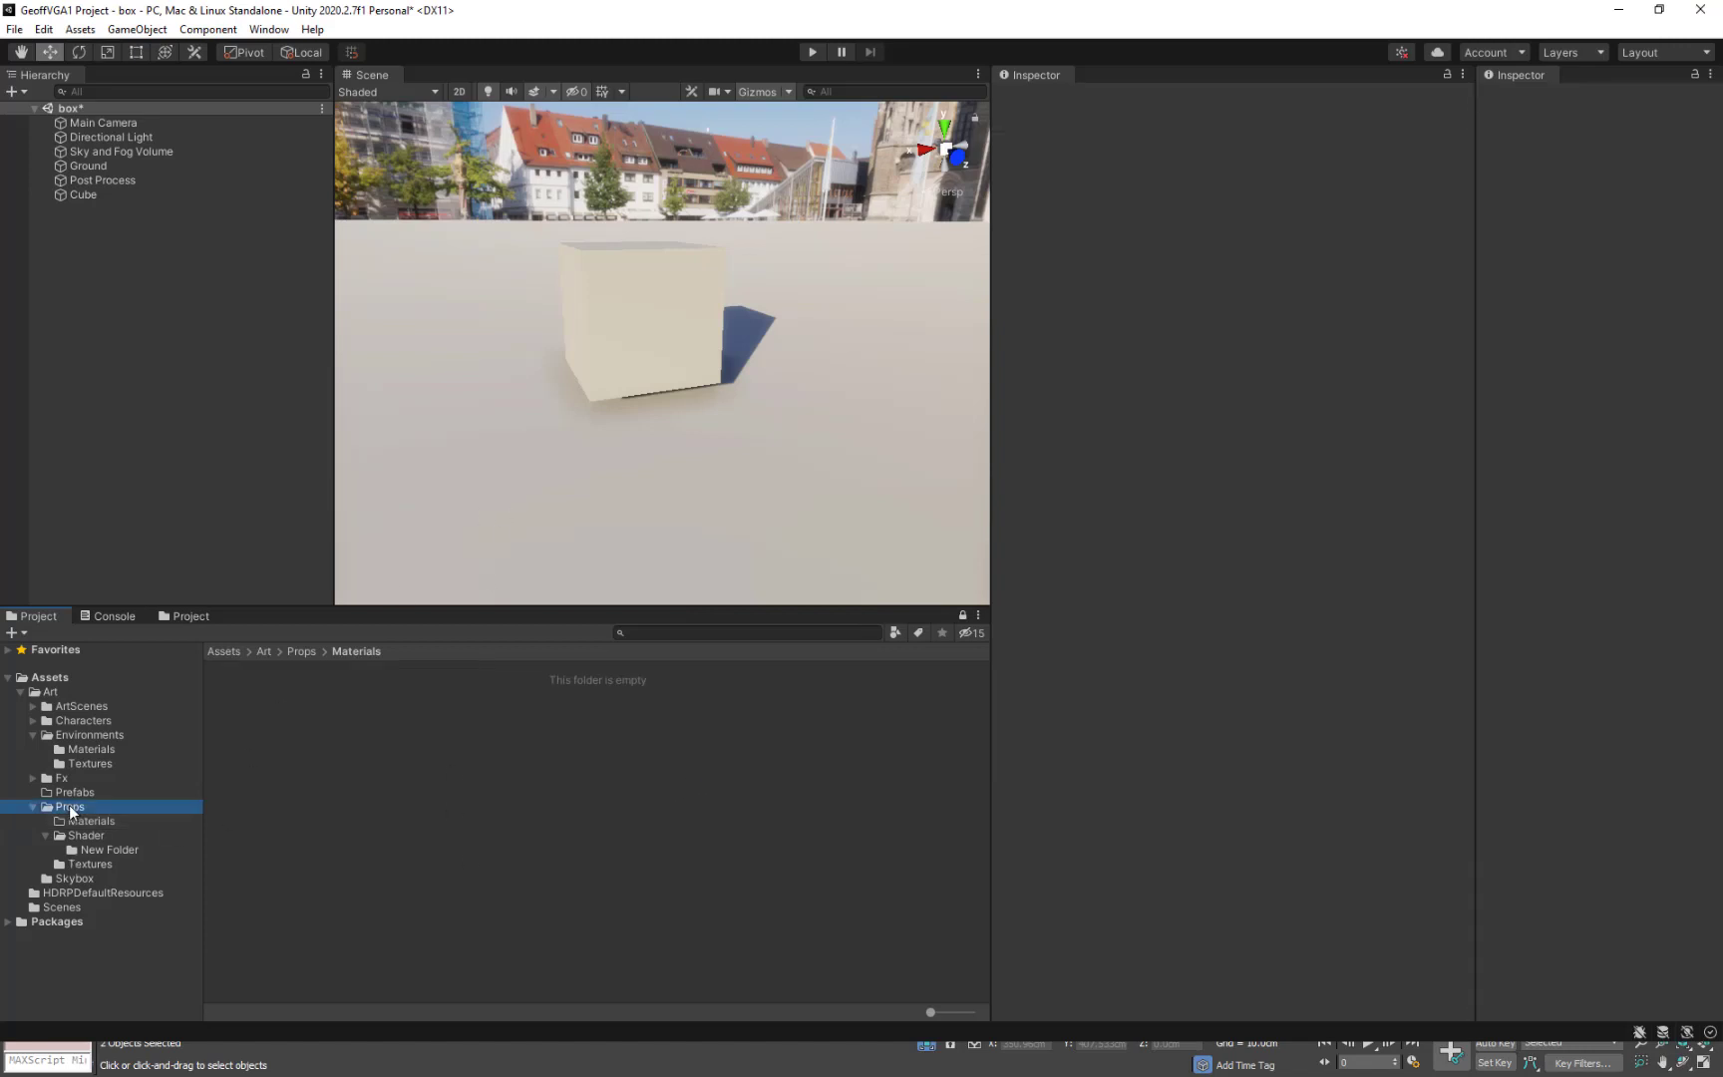
{"action": "left_click", "coordinate": [260, 714]}
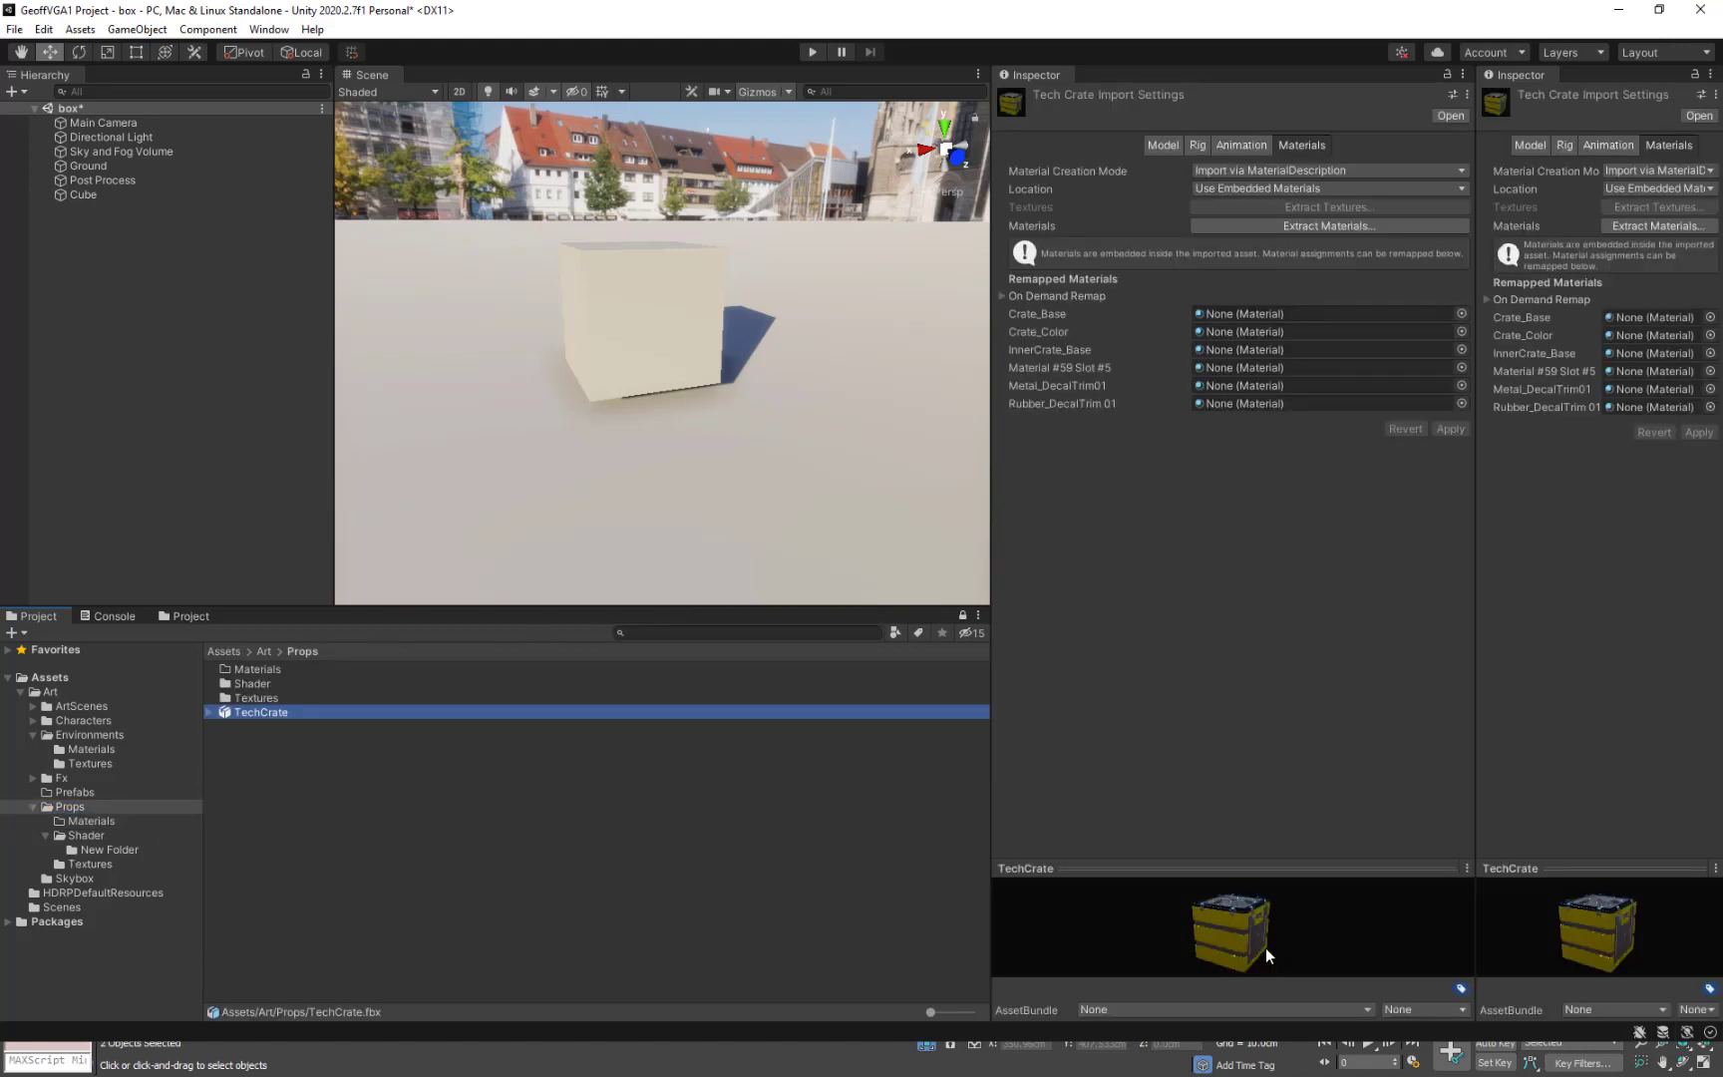
{"action": "mouse_move", "coordinate": [1265, 947]}
{"action": "left_mouse_down"}
{"action": "mouse_move", "coordinate": [1234, 938]}
{"action": "mouse_move", "coordinate": [1260, 964]}
{"action": "left_mouse_up"}
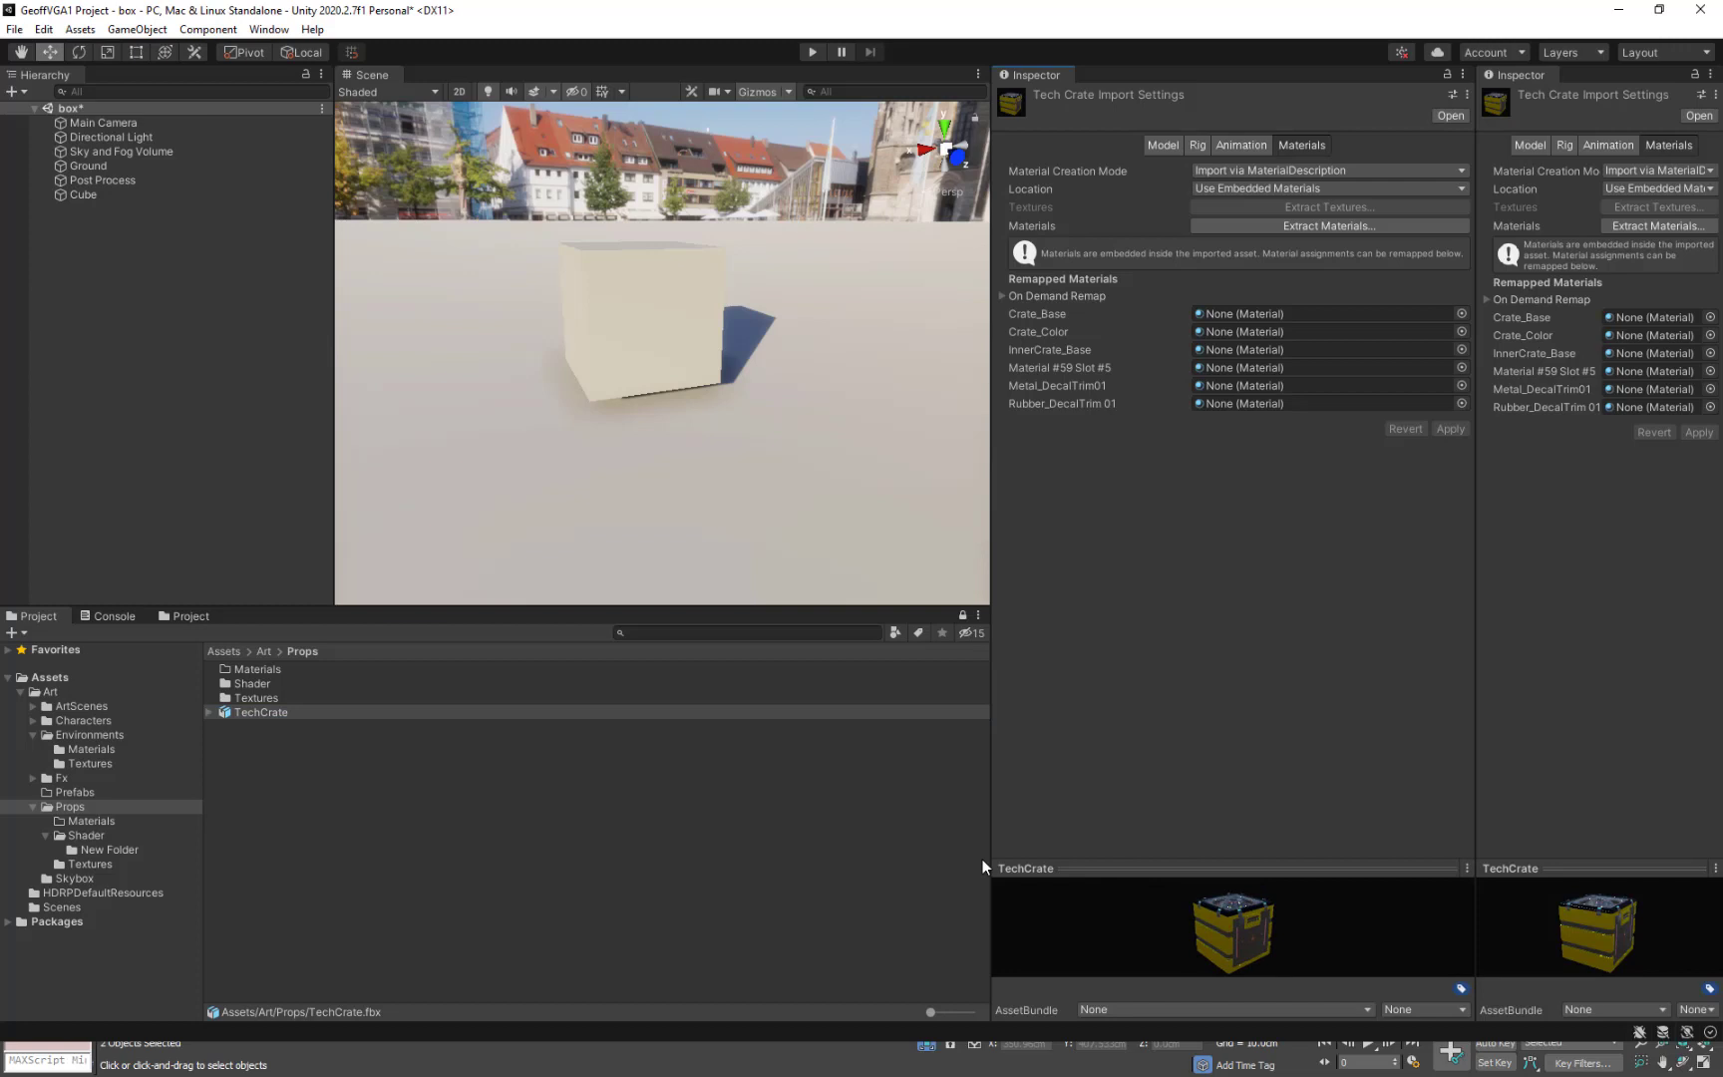
{"action": "left_click", "coordinate": [210, 712]}
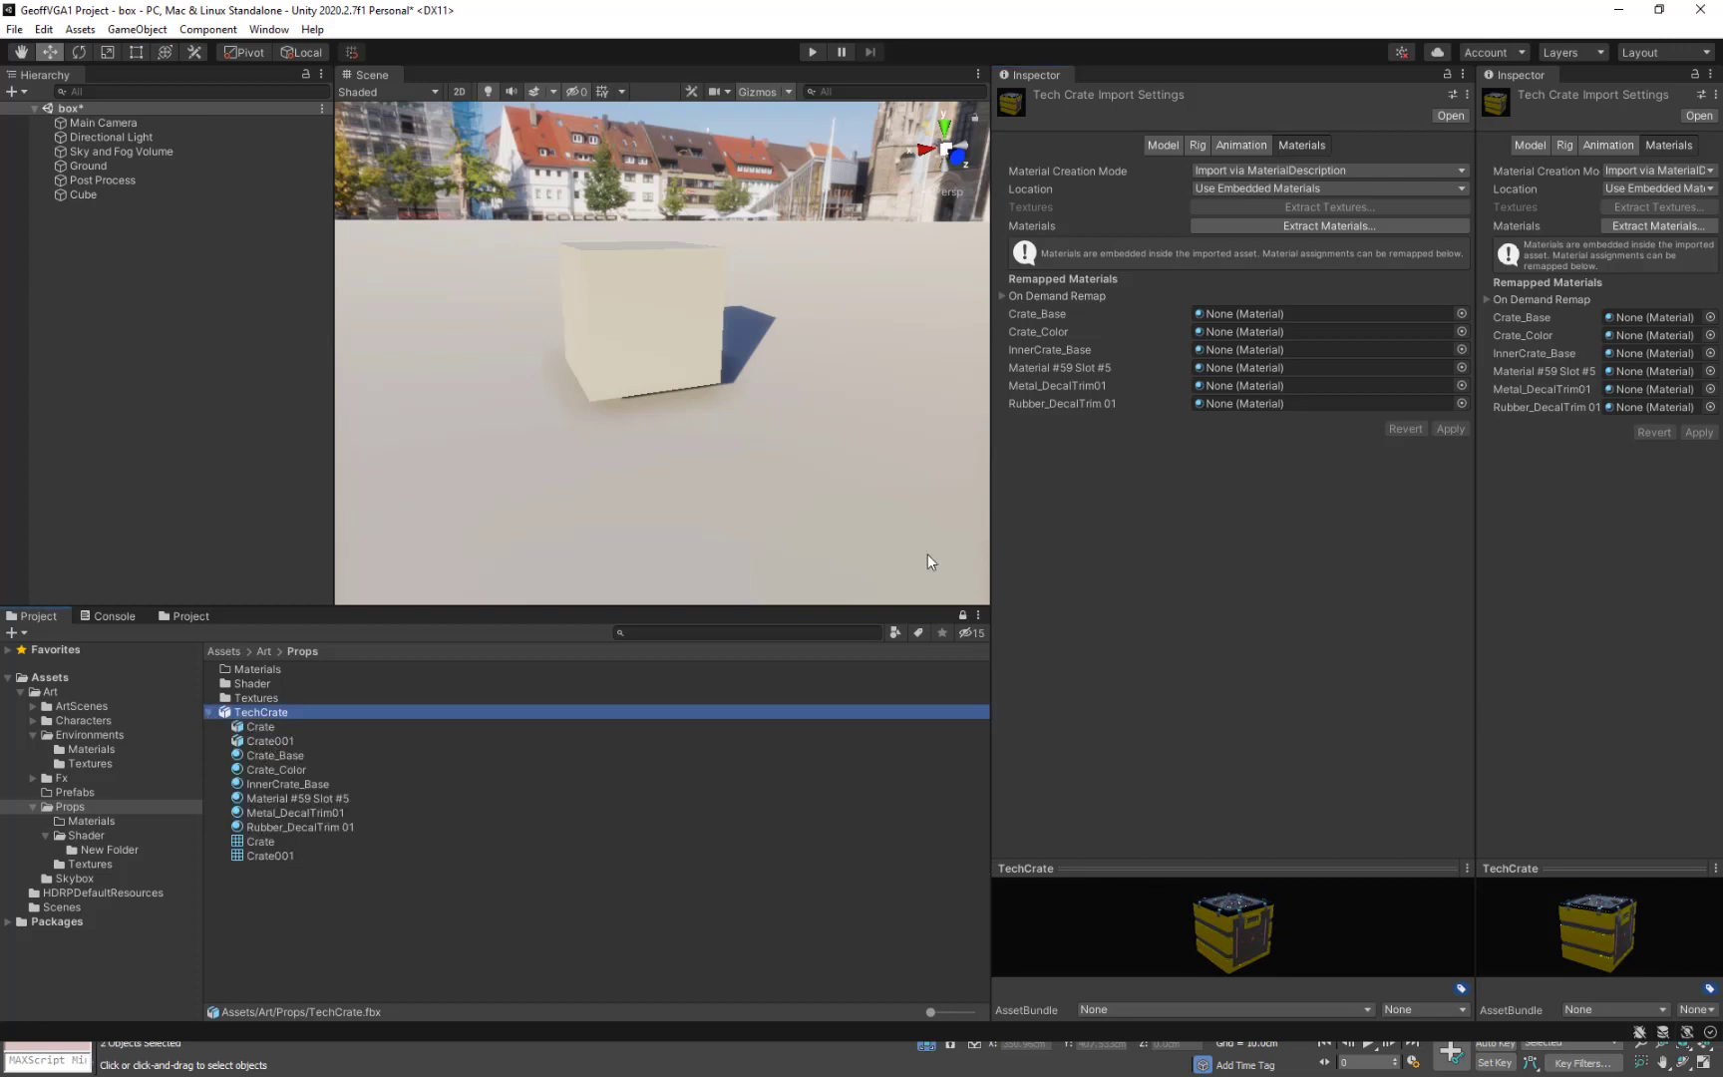
Apply TechCrate's material settings: location Use External Materials (Legacy), creation mode Standard (Legacy) and naming From Model's Material.
{"action": "left_click", "coordinate": [1343, 188]}
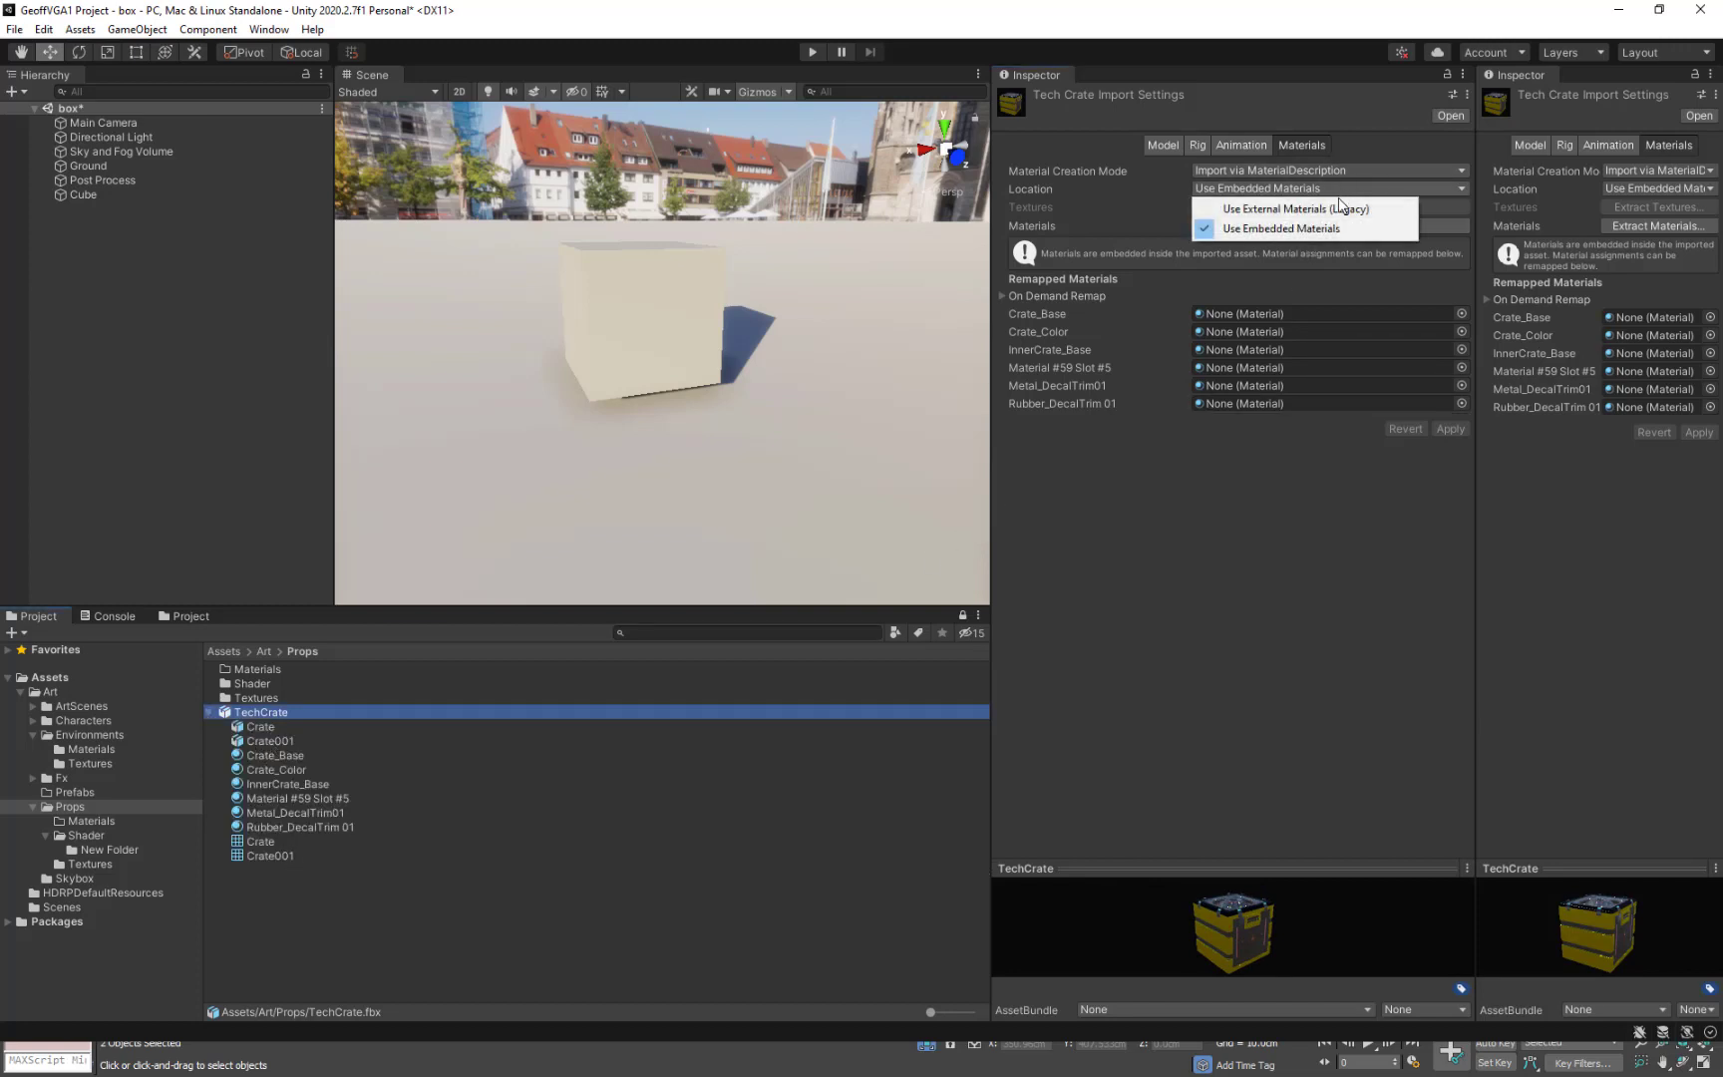
{"action": "left_click", "coordinate": [1315, 207]}
{"action": "left_click", "coordinate": [1311, 172]}
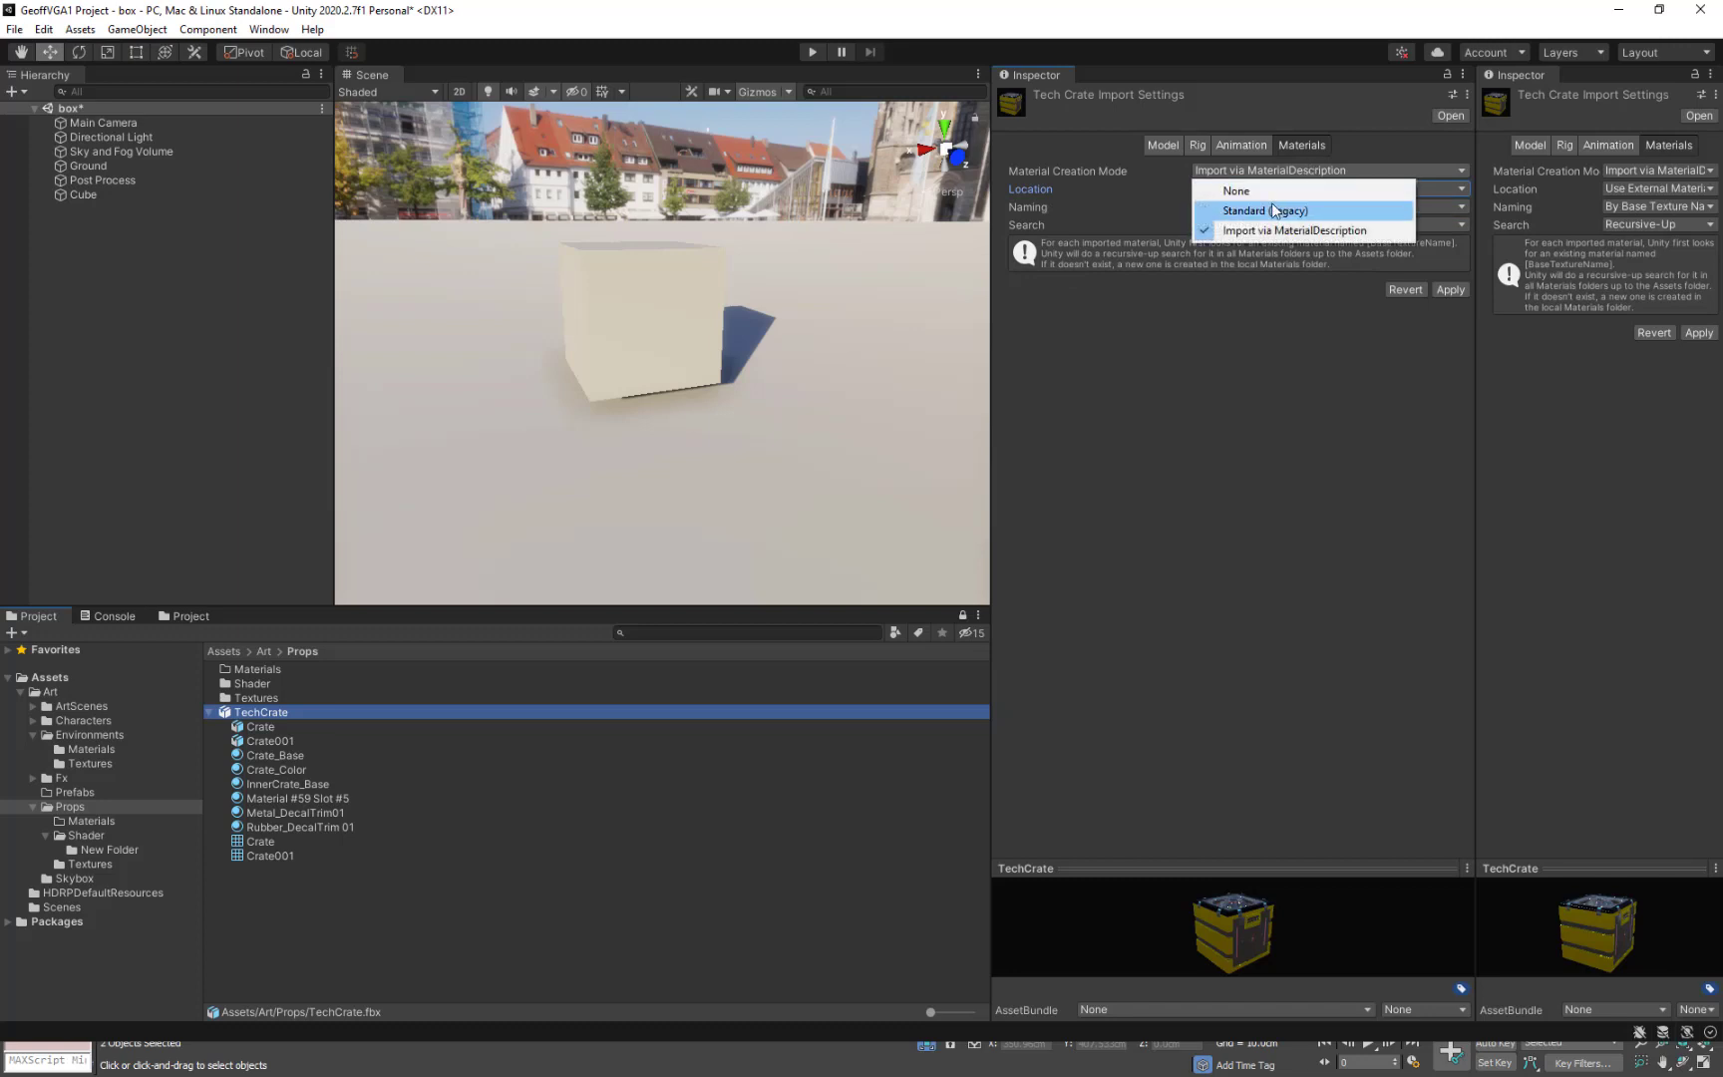
{"action": "left_click", "coordinate": [1275, 211]}
{"action": "left_click", "coordinate": [1298, 221]}
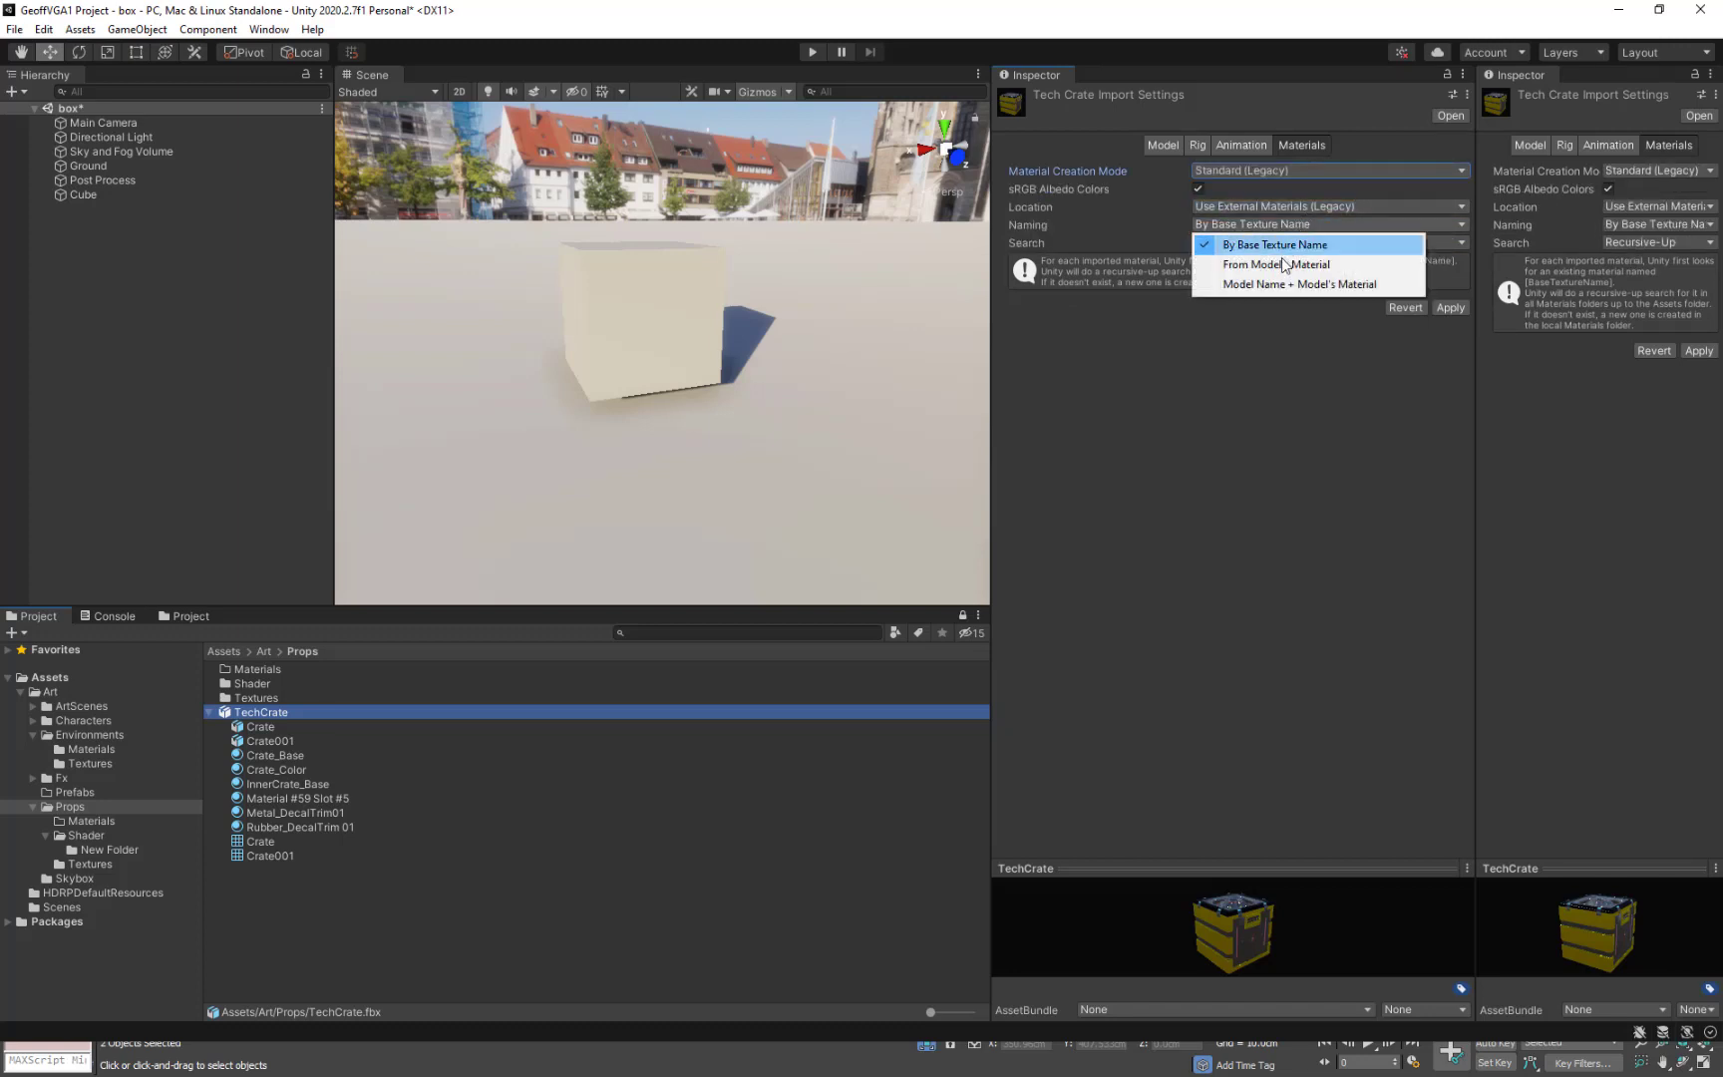
{"action": "left_click", "coordinate": [1284, 264]}
{"action": "left_click", "coordinate": [1447, 301]}
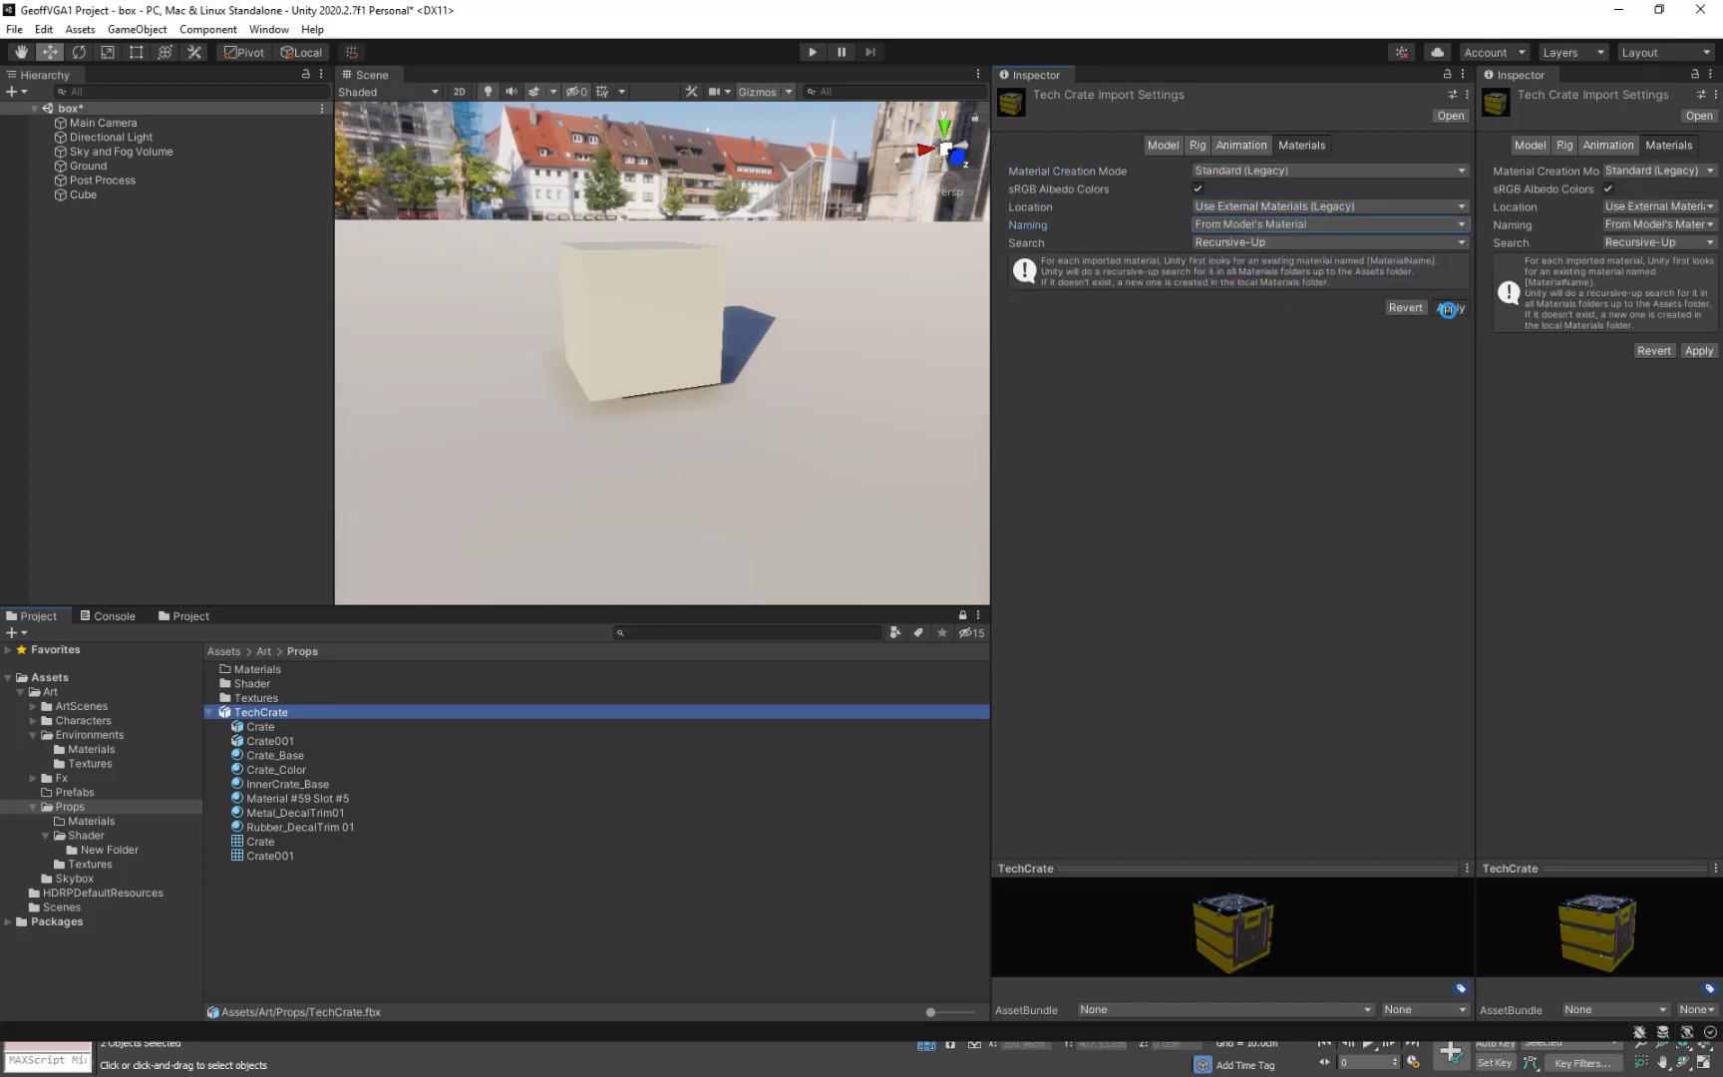
Collapse TechCrate, open the Props Materials folder and inspect the Crate_Base, Crate_Color and Material #59 Slot #5 materials.
{"action": "left_click", "coordinate": [211, 712]}
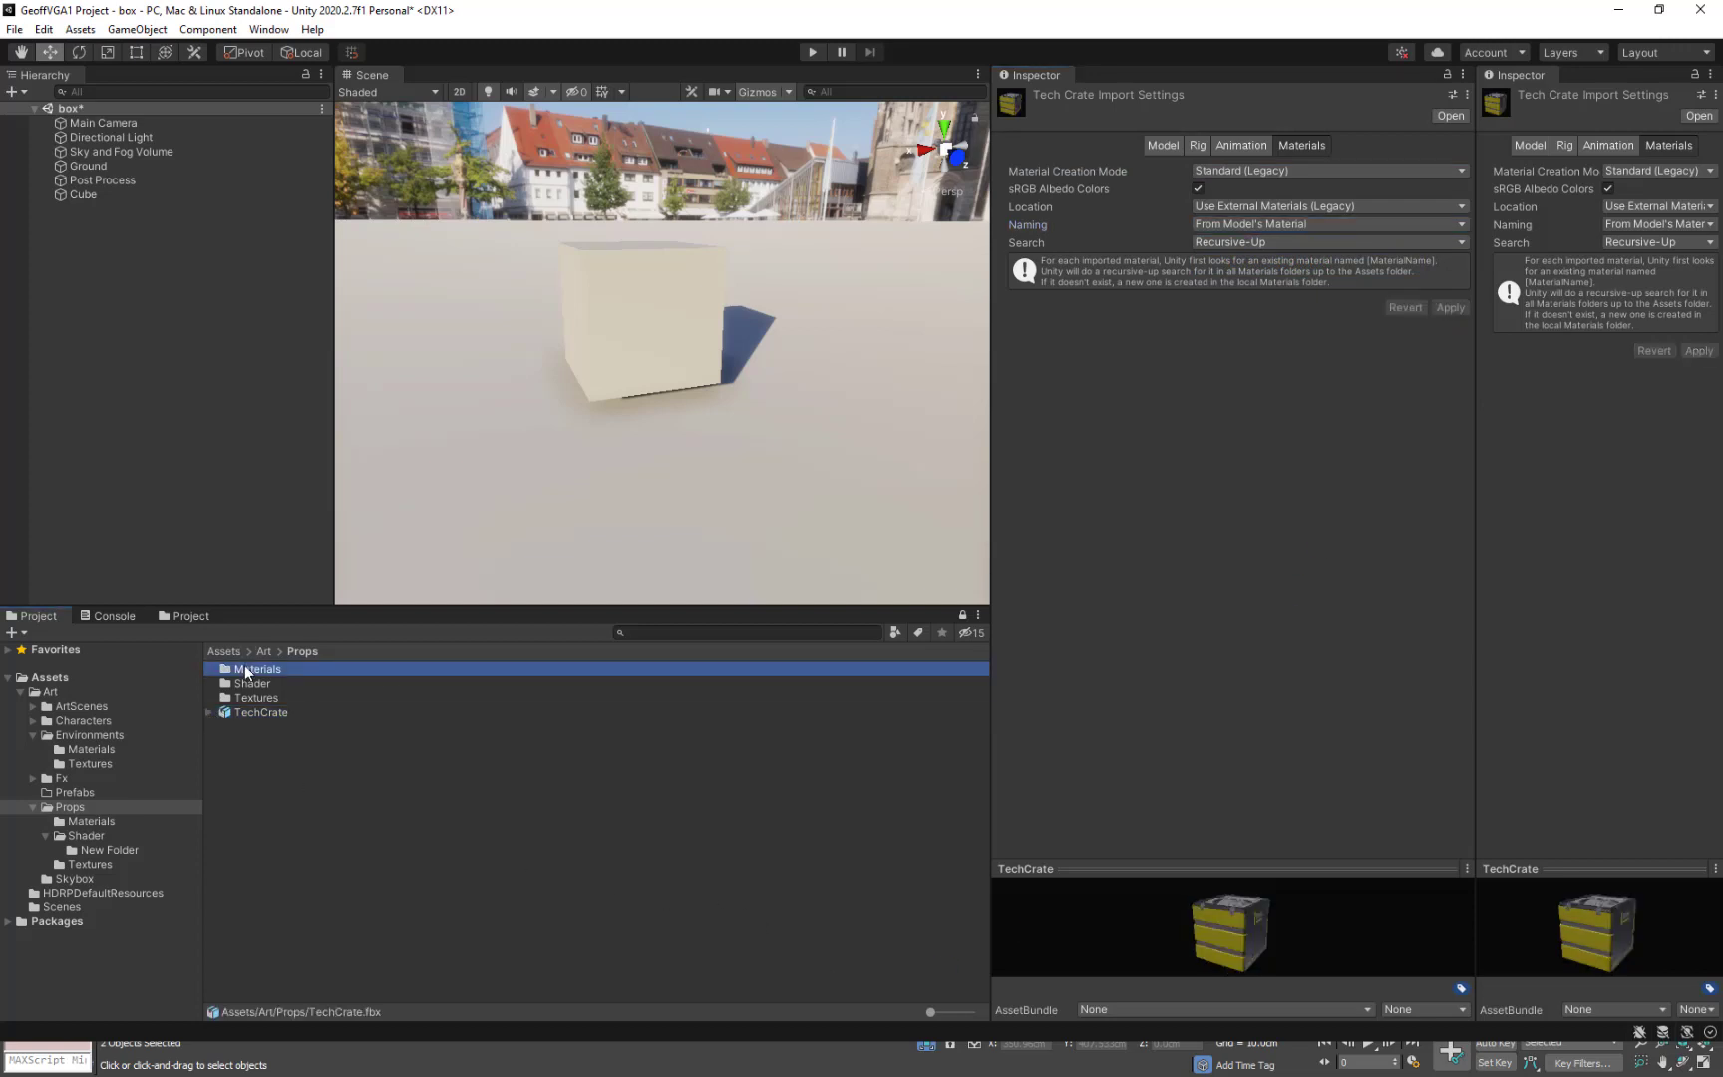
{"action": "double_click", "coordinate": [243, 665]}
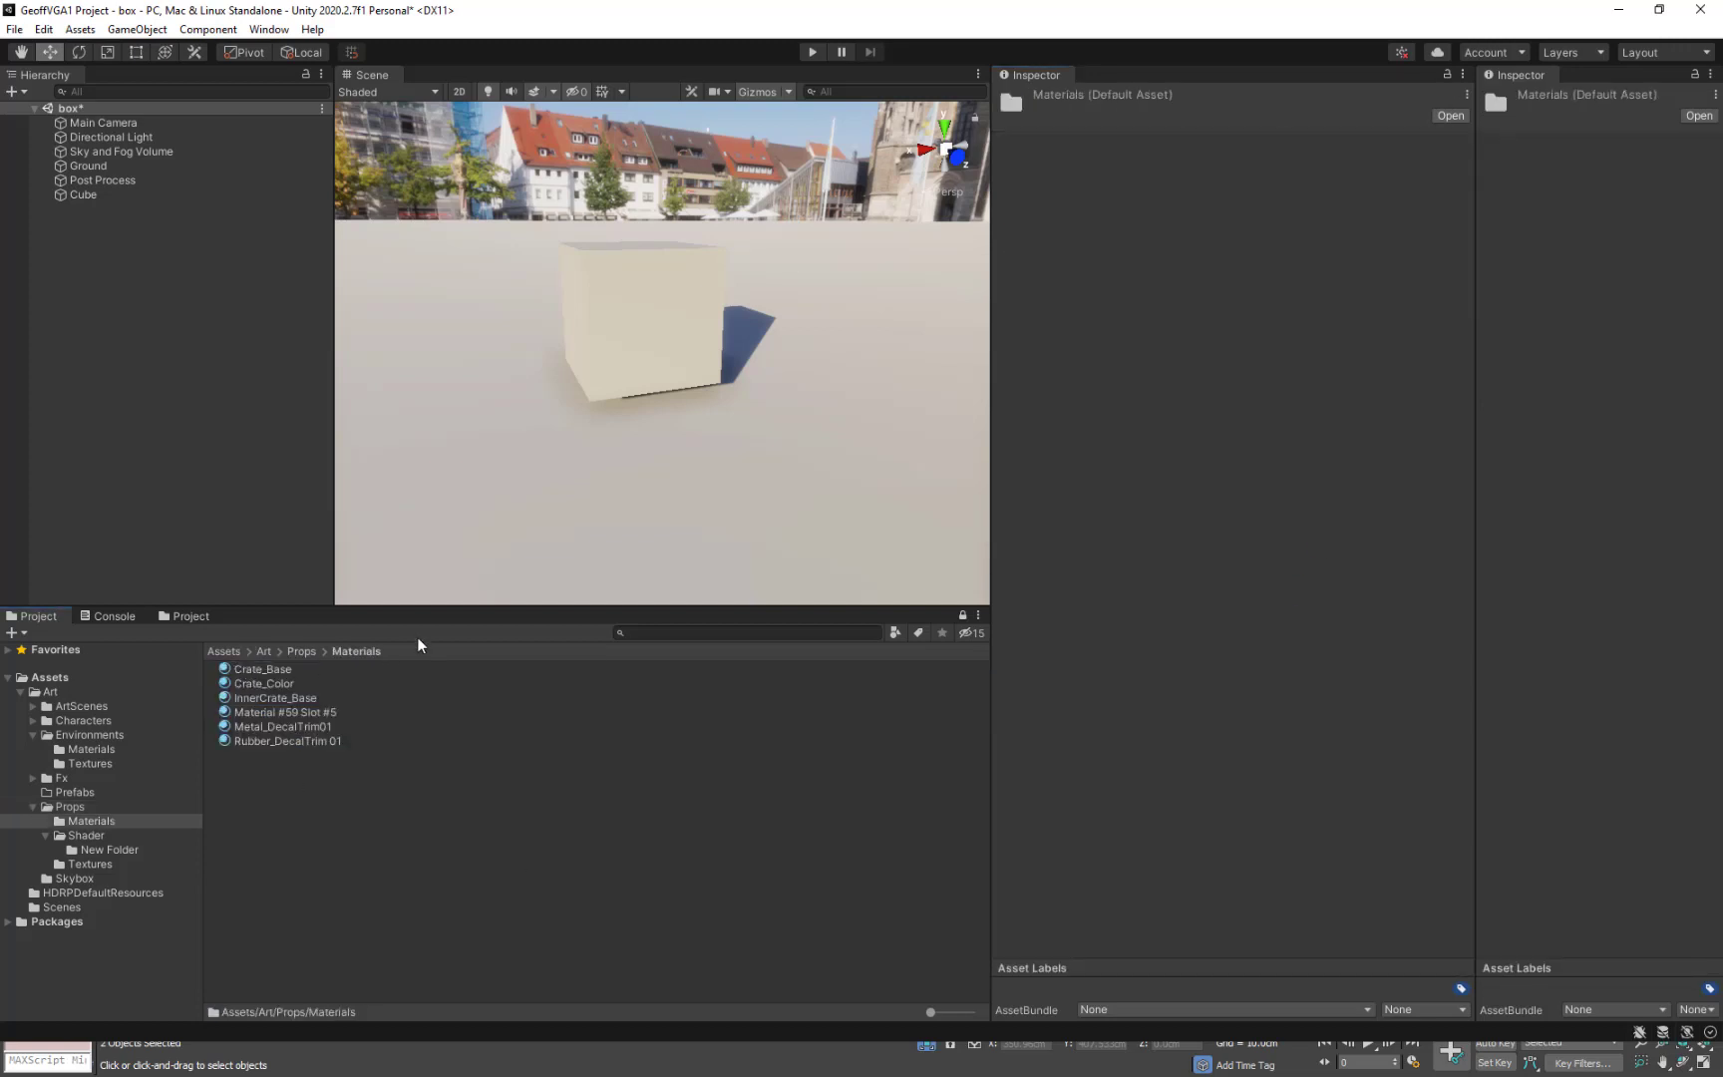
{"action": "left_click", "coordinate": [386, 808]}
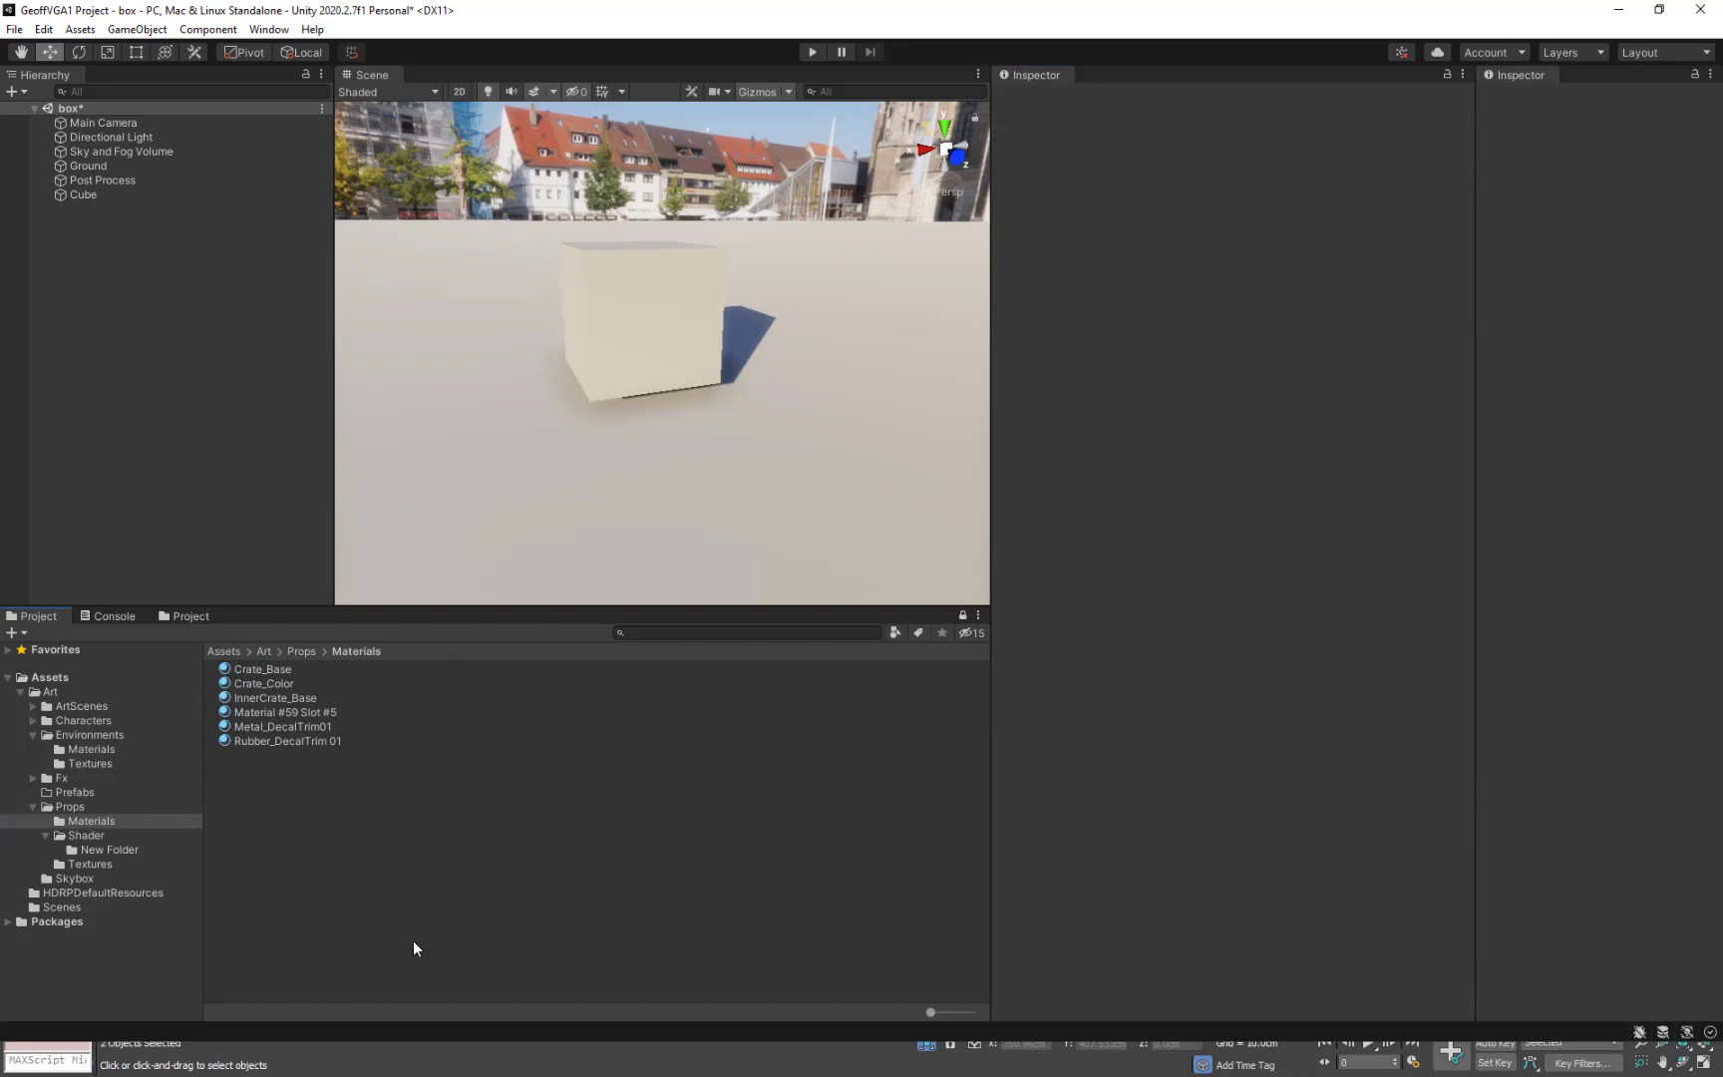
{"action": "left_click", "coordinate": [257, 668]}
{"action": "left_click", "coordinate": [275, 684]}
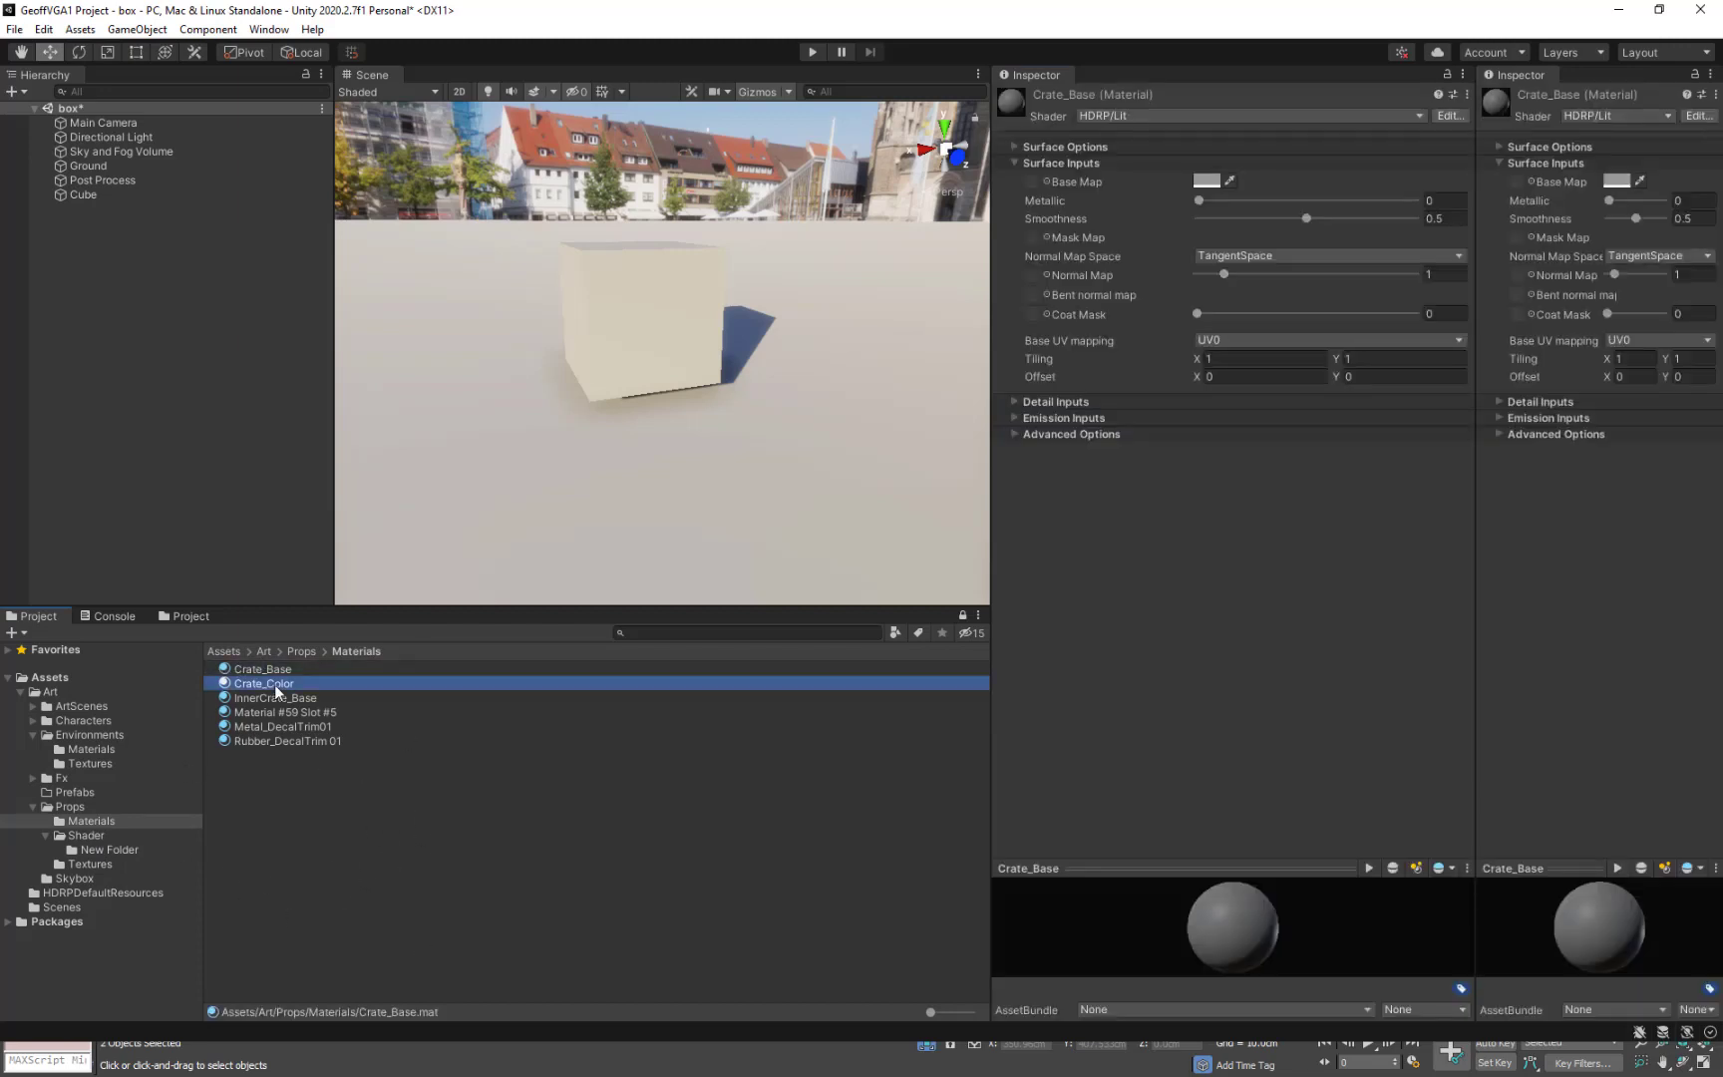
{"action": "left_click", "coordinate": [267, 712]}
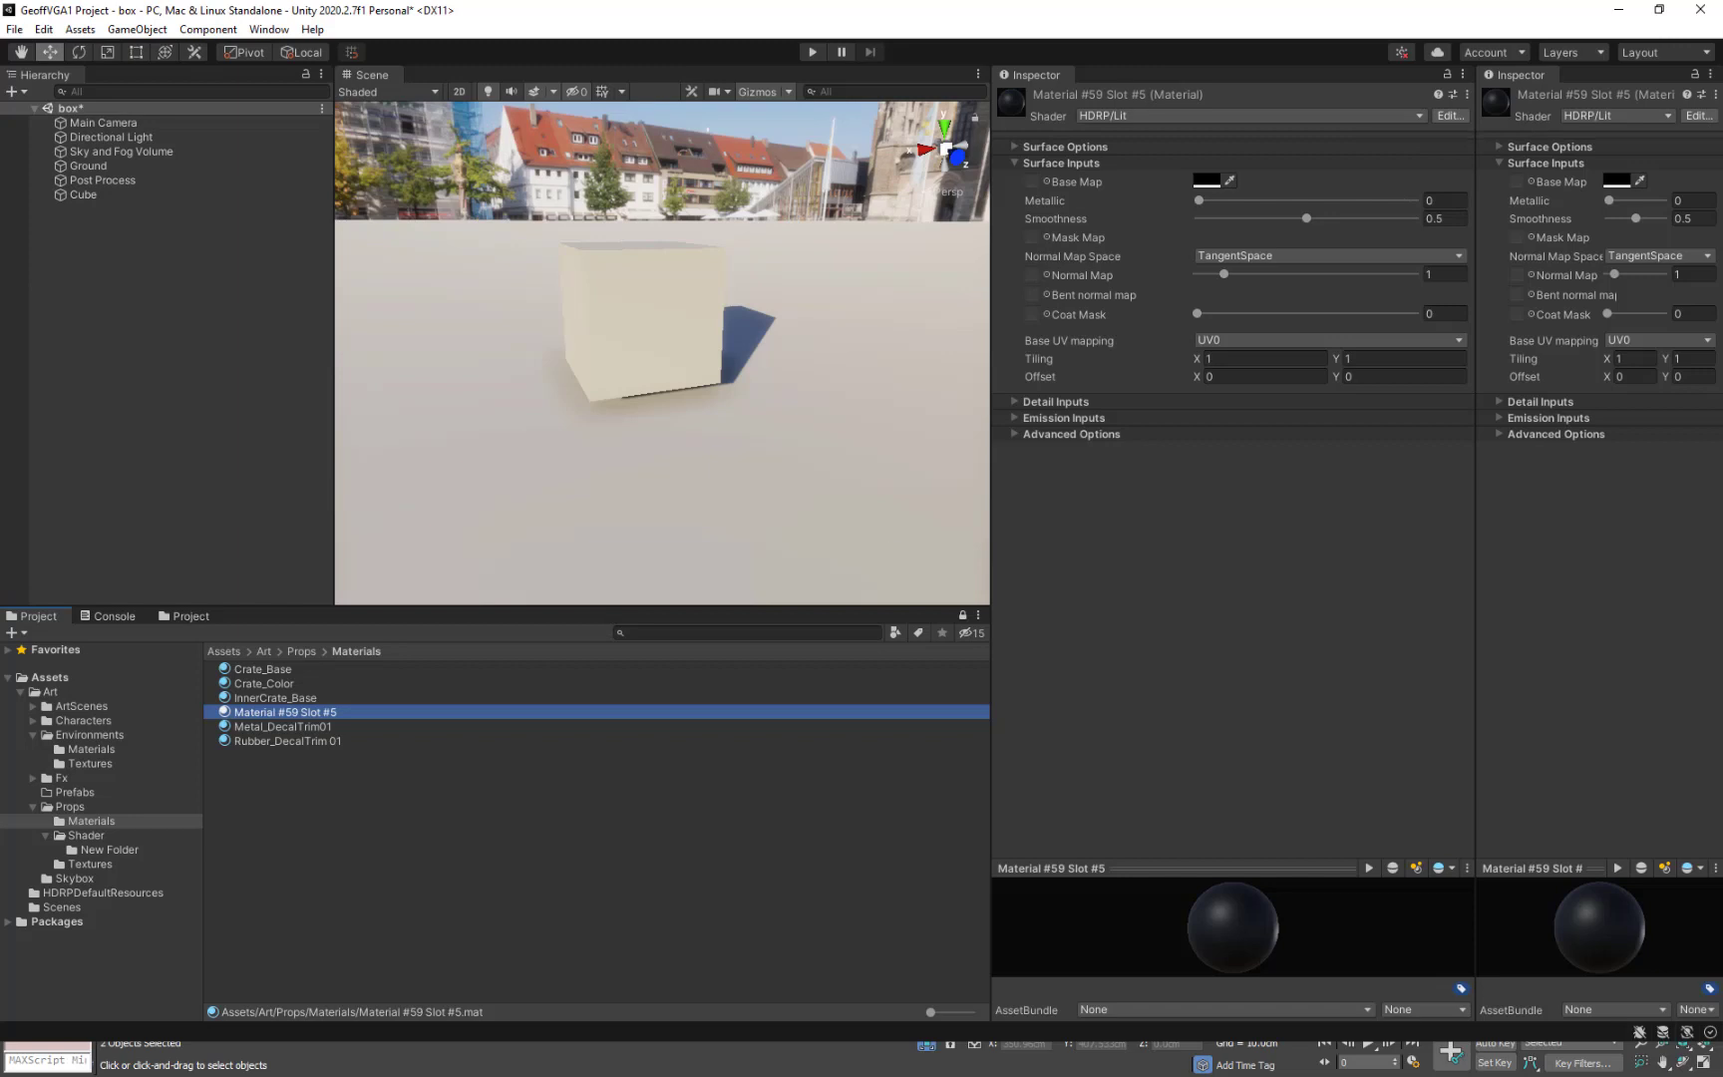
Switch to 3ds Max, examine the crate's Multi/Sub-Object slots in the Slate Material Editor, and close the editor.
{"action": "key", "text": "alt+Tab"}
{"action": "mouse_move", "coordinate": [1108, 439]}
{"action": "middle_mouse_down"}
{"action": "mouse_move", "coordinate": [1122, 496]}
{"action": "mouse_move", "coordinate": [1096, 453]}
{"action": "middle_mouse_up"}
{"action": "key", "text": "m"}
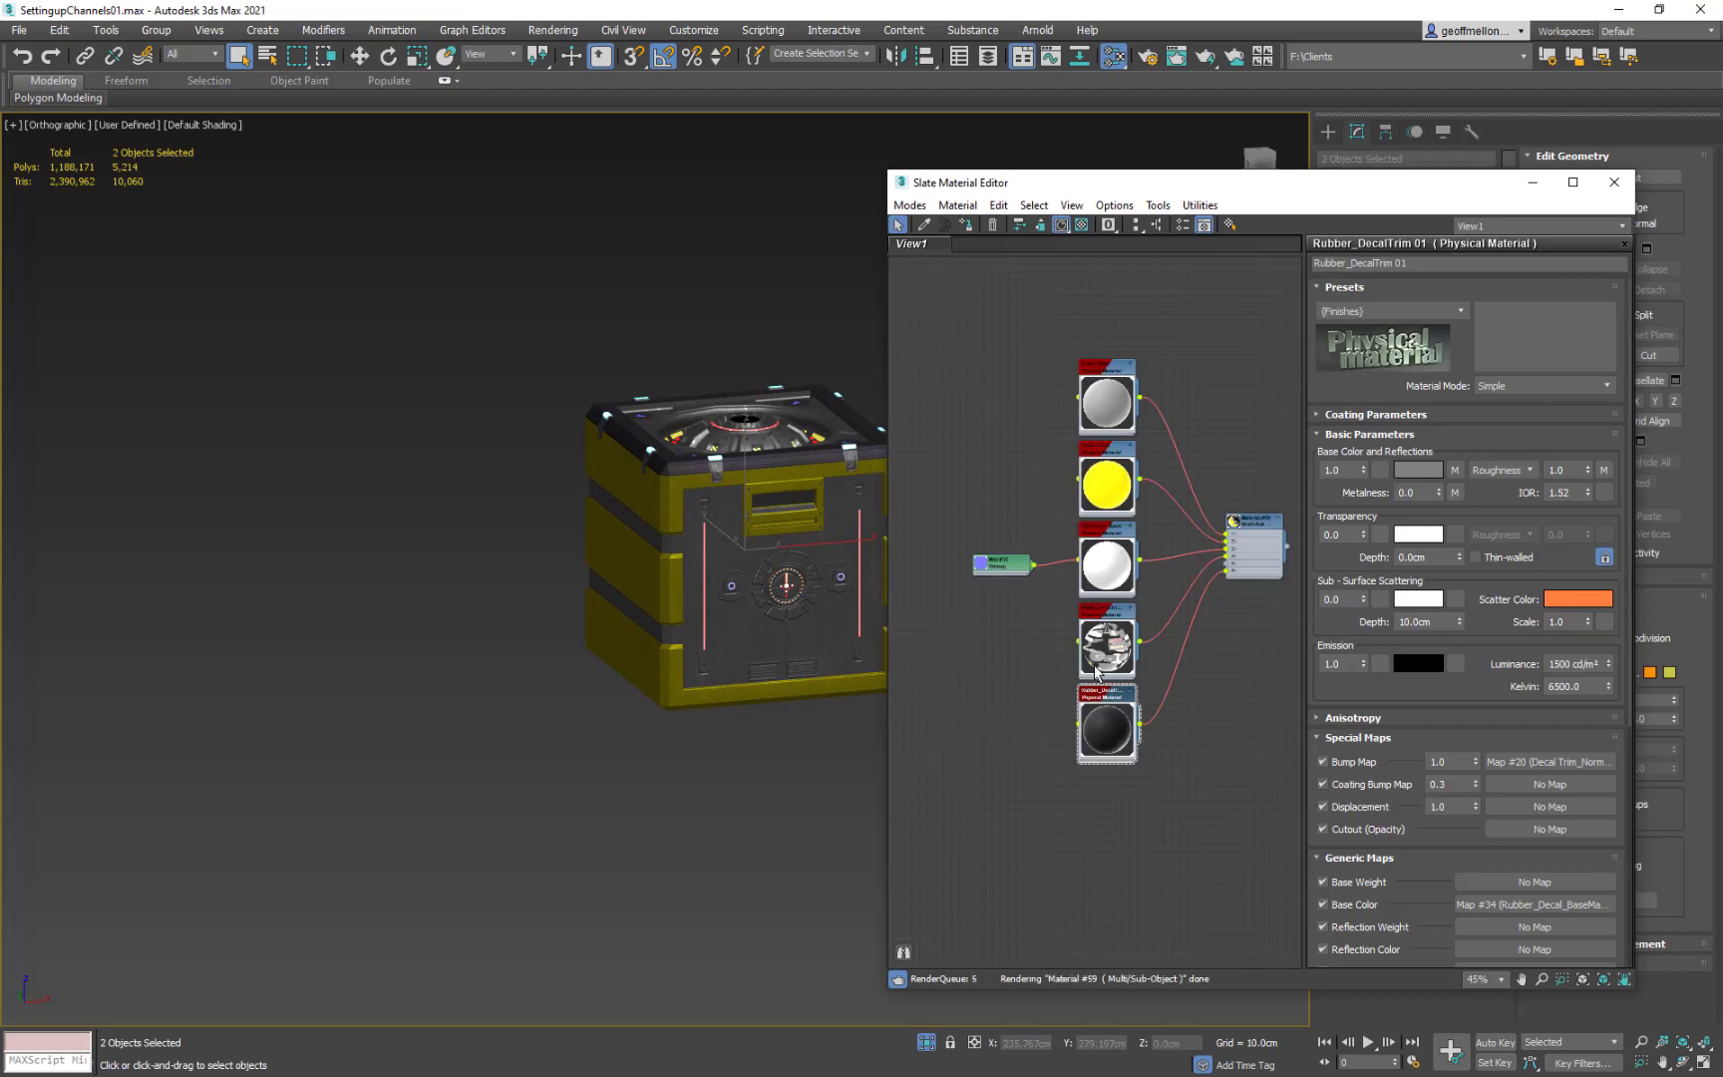
{"action": "scroll", "coordinate": [1269, 605], "scroll_direction": "up", "scroll_amount": 5}
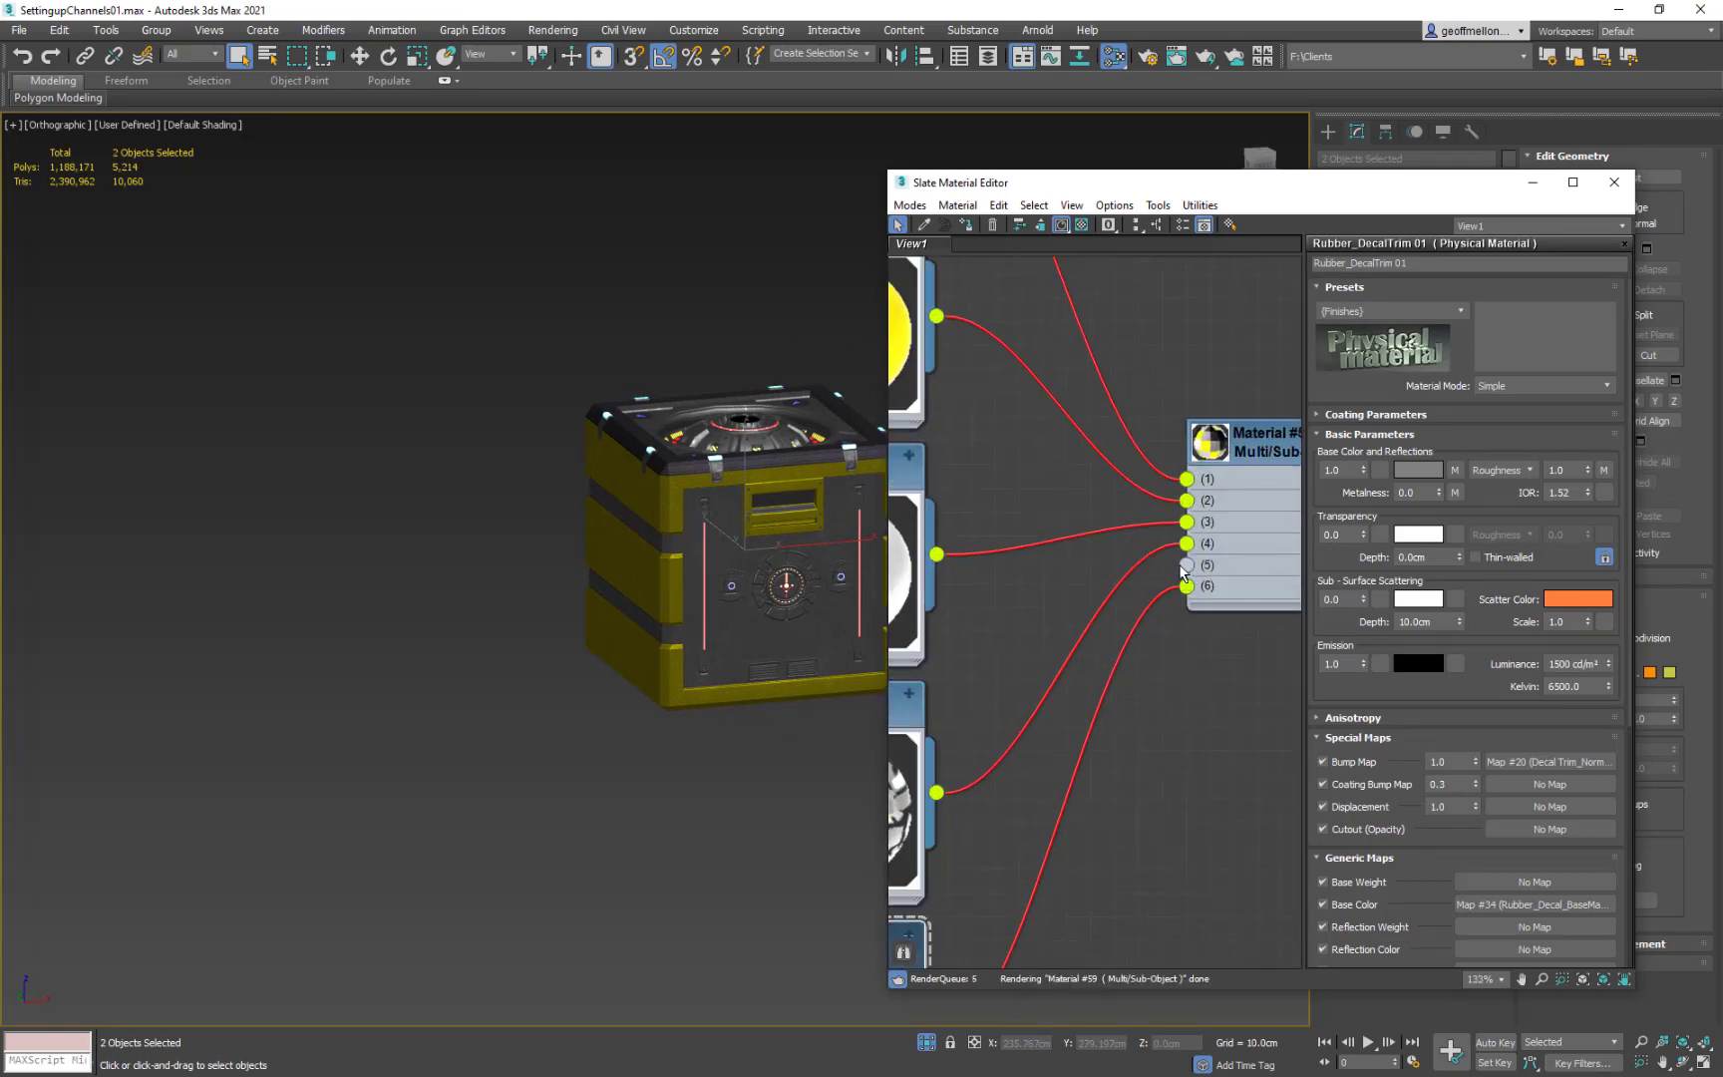
{"action": "middle_click_drag", "start_coordinate": [801, 498], "coordinate": [674, 574]}
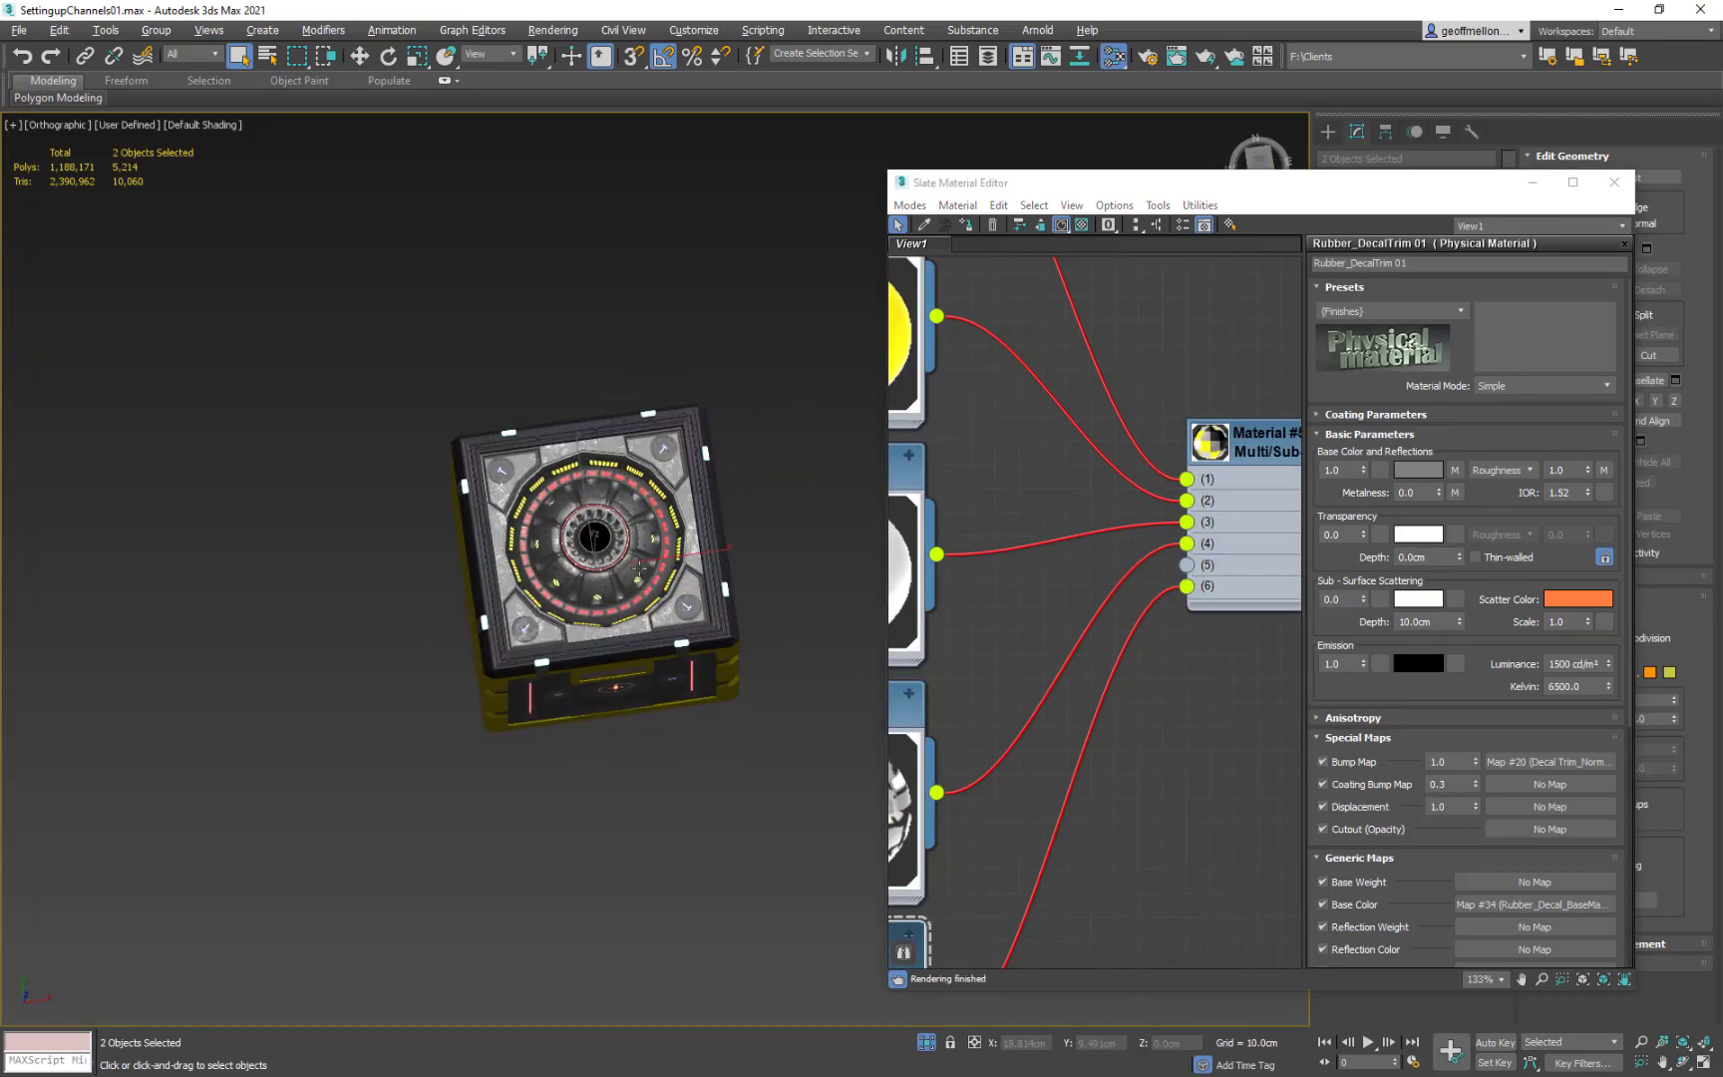
{"action": "left_click", "coordinate": [1615, 183]}
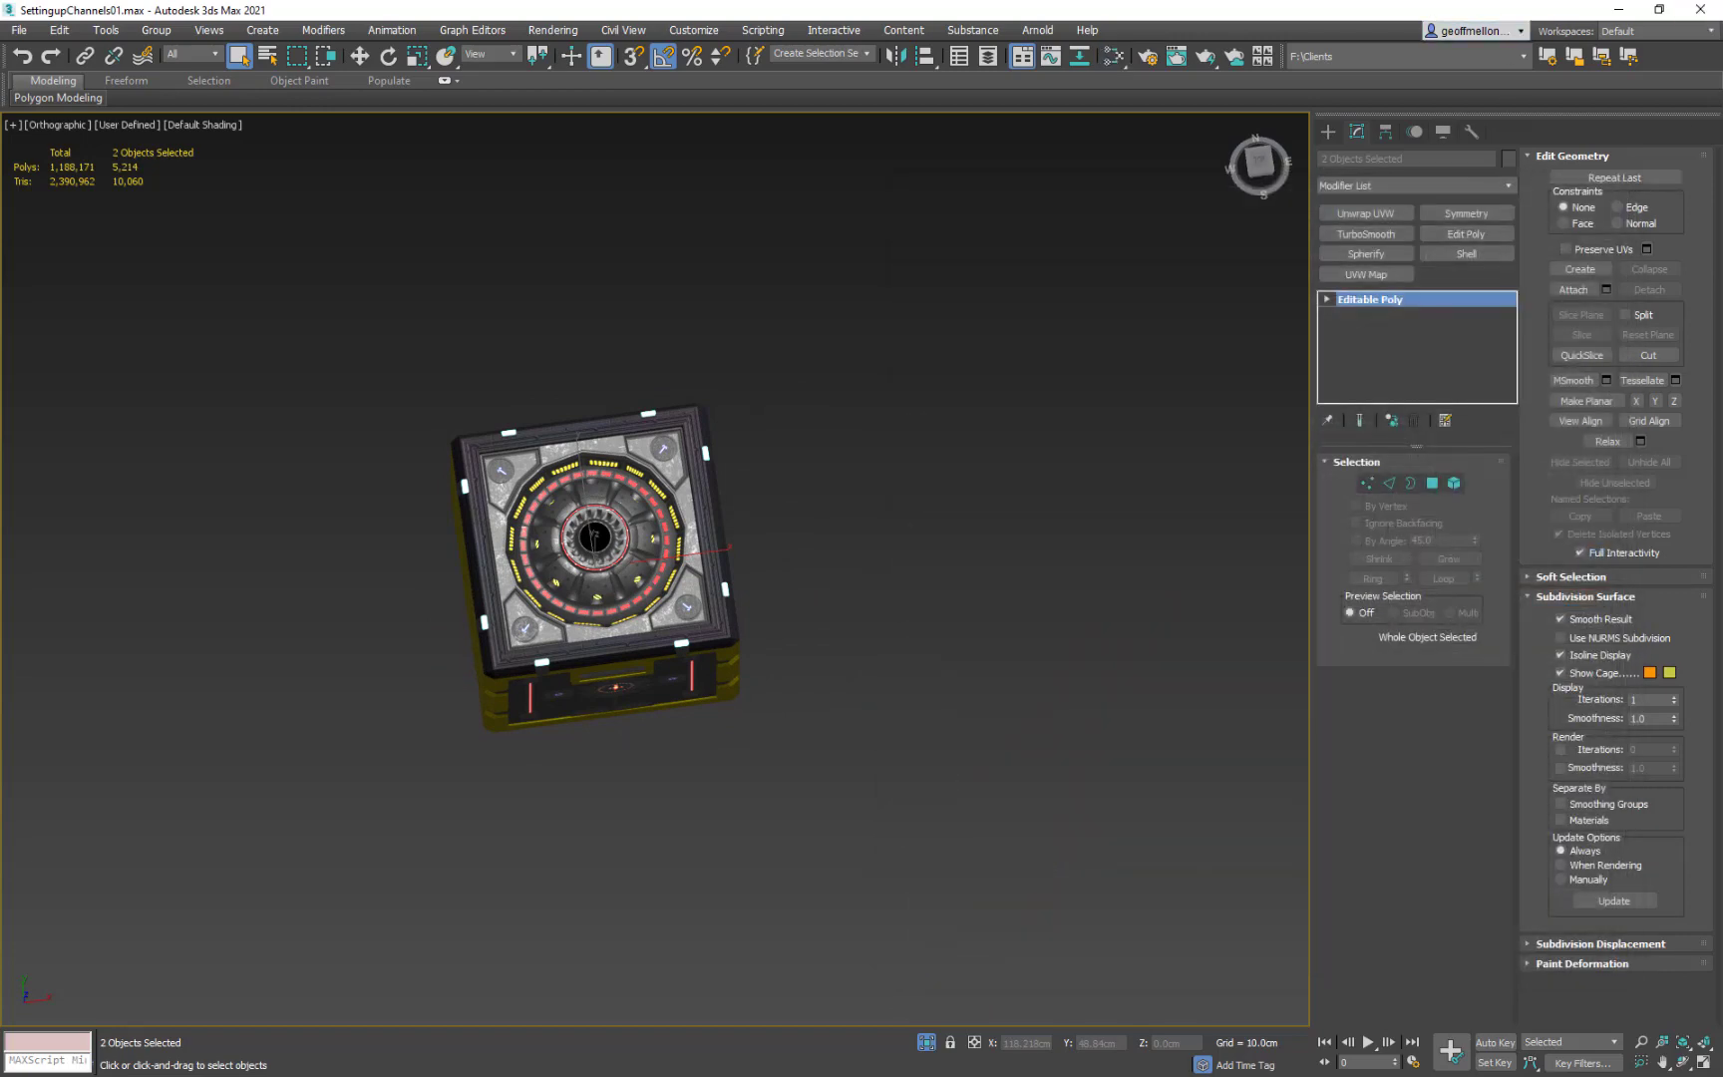
Switch back to Unity and reselect the TechCrate model in the Props folder.
{"action": "key", "text": "alt+Tab"}
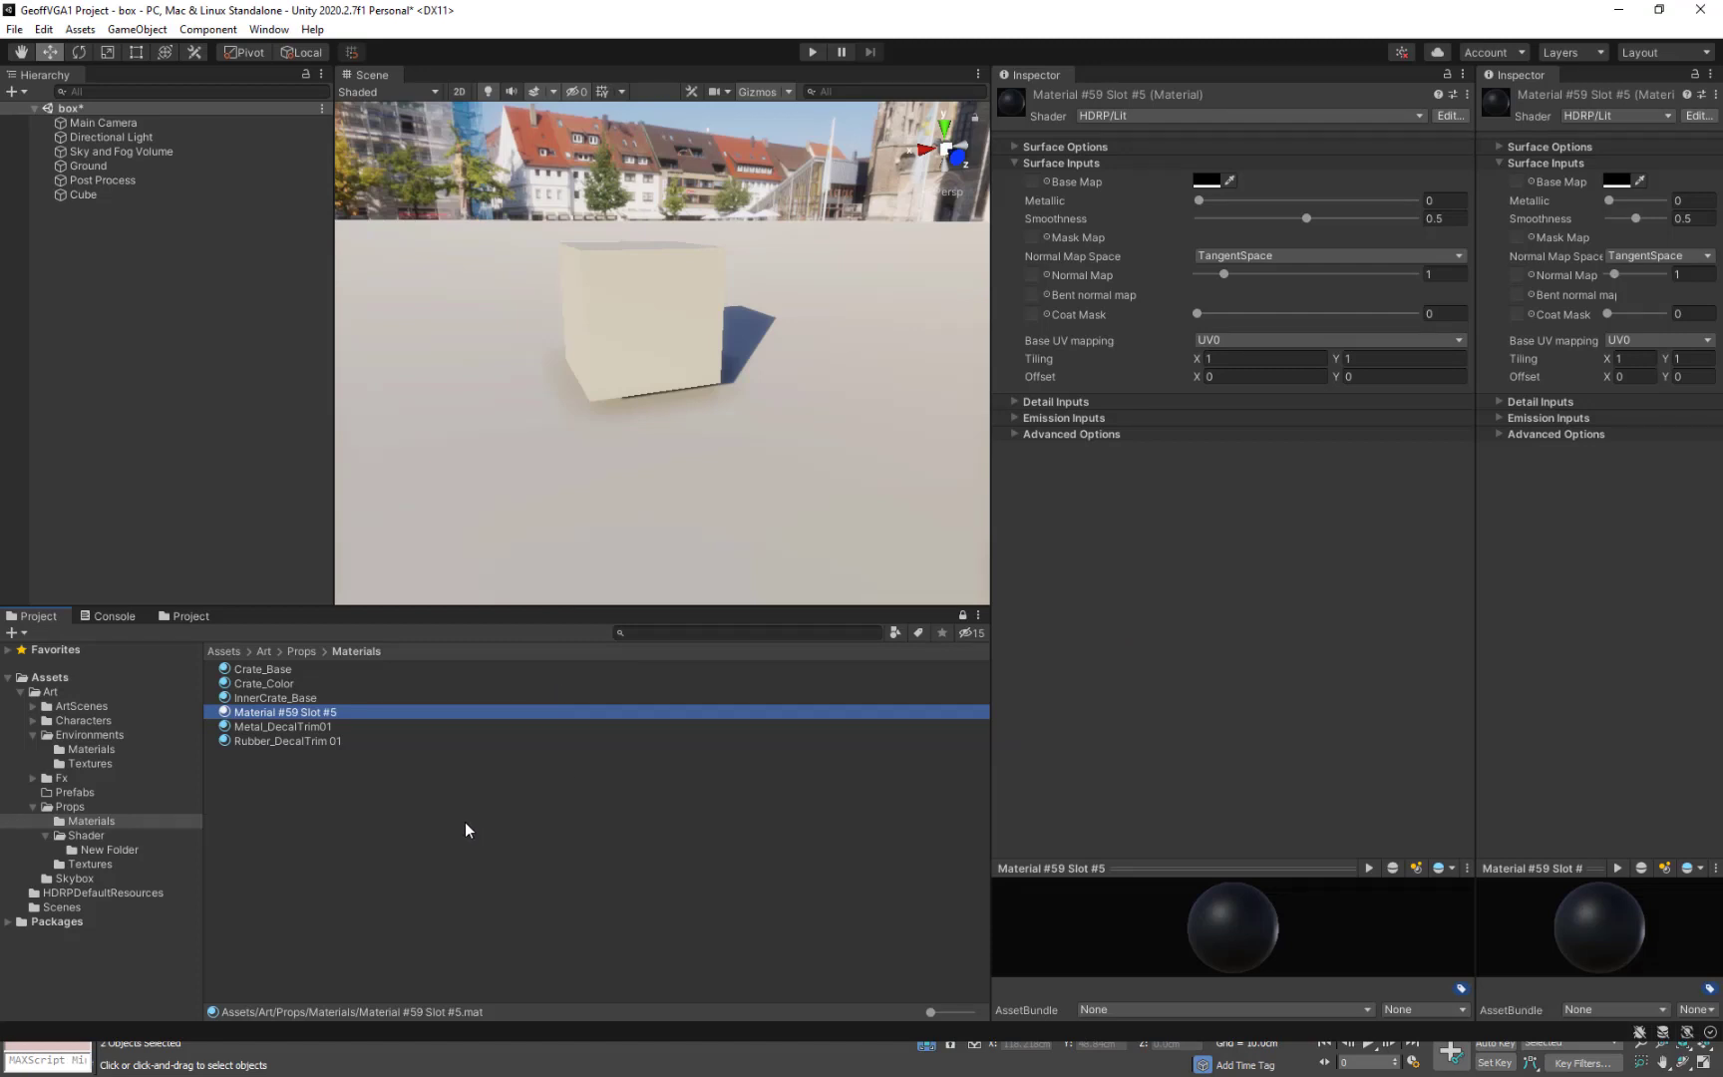
{"action": "left_click", "coordinate": [395, 865]}
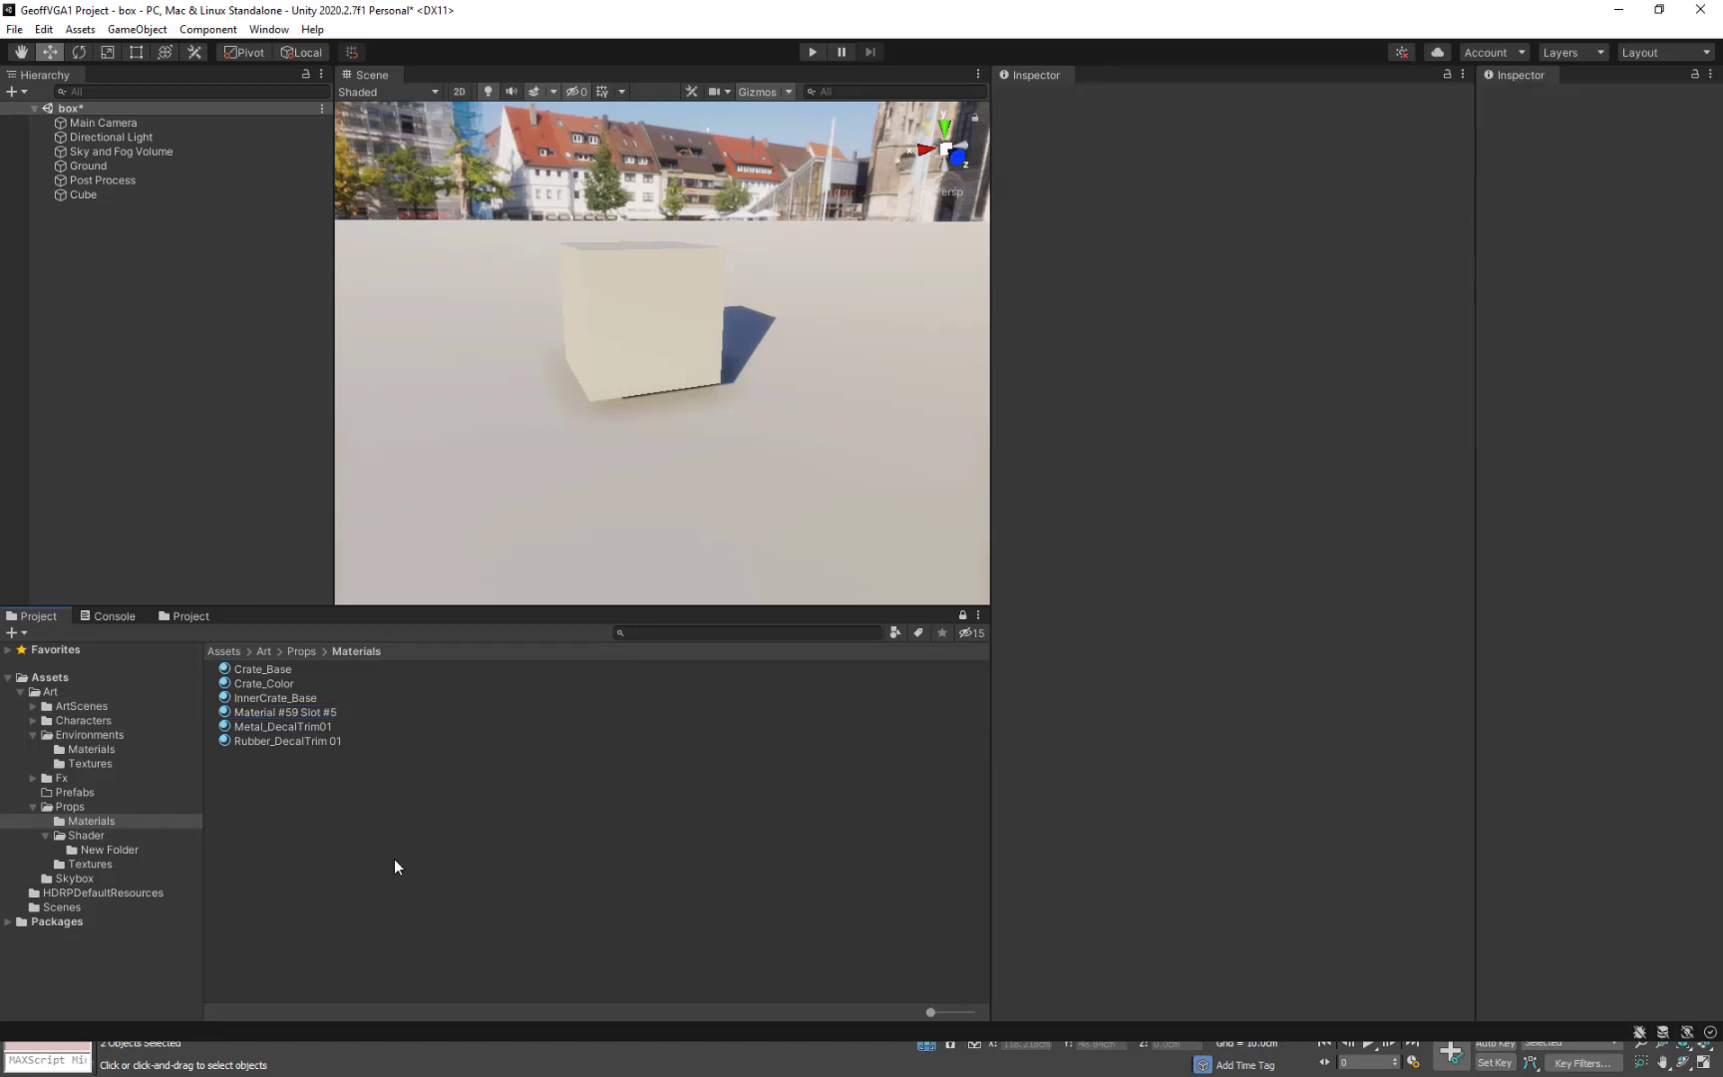
{"action": "left_click", "coordinate": [112, 821]}
{"action": "left_click", "coordinate": [81, 806]}
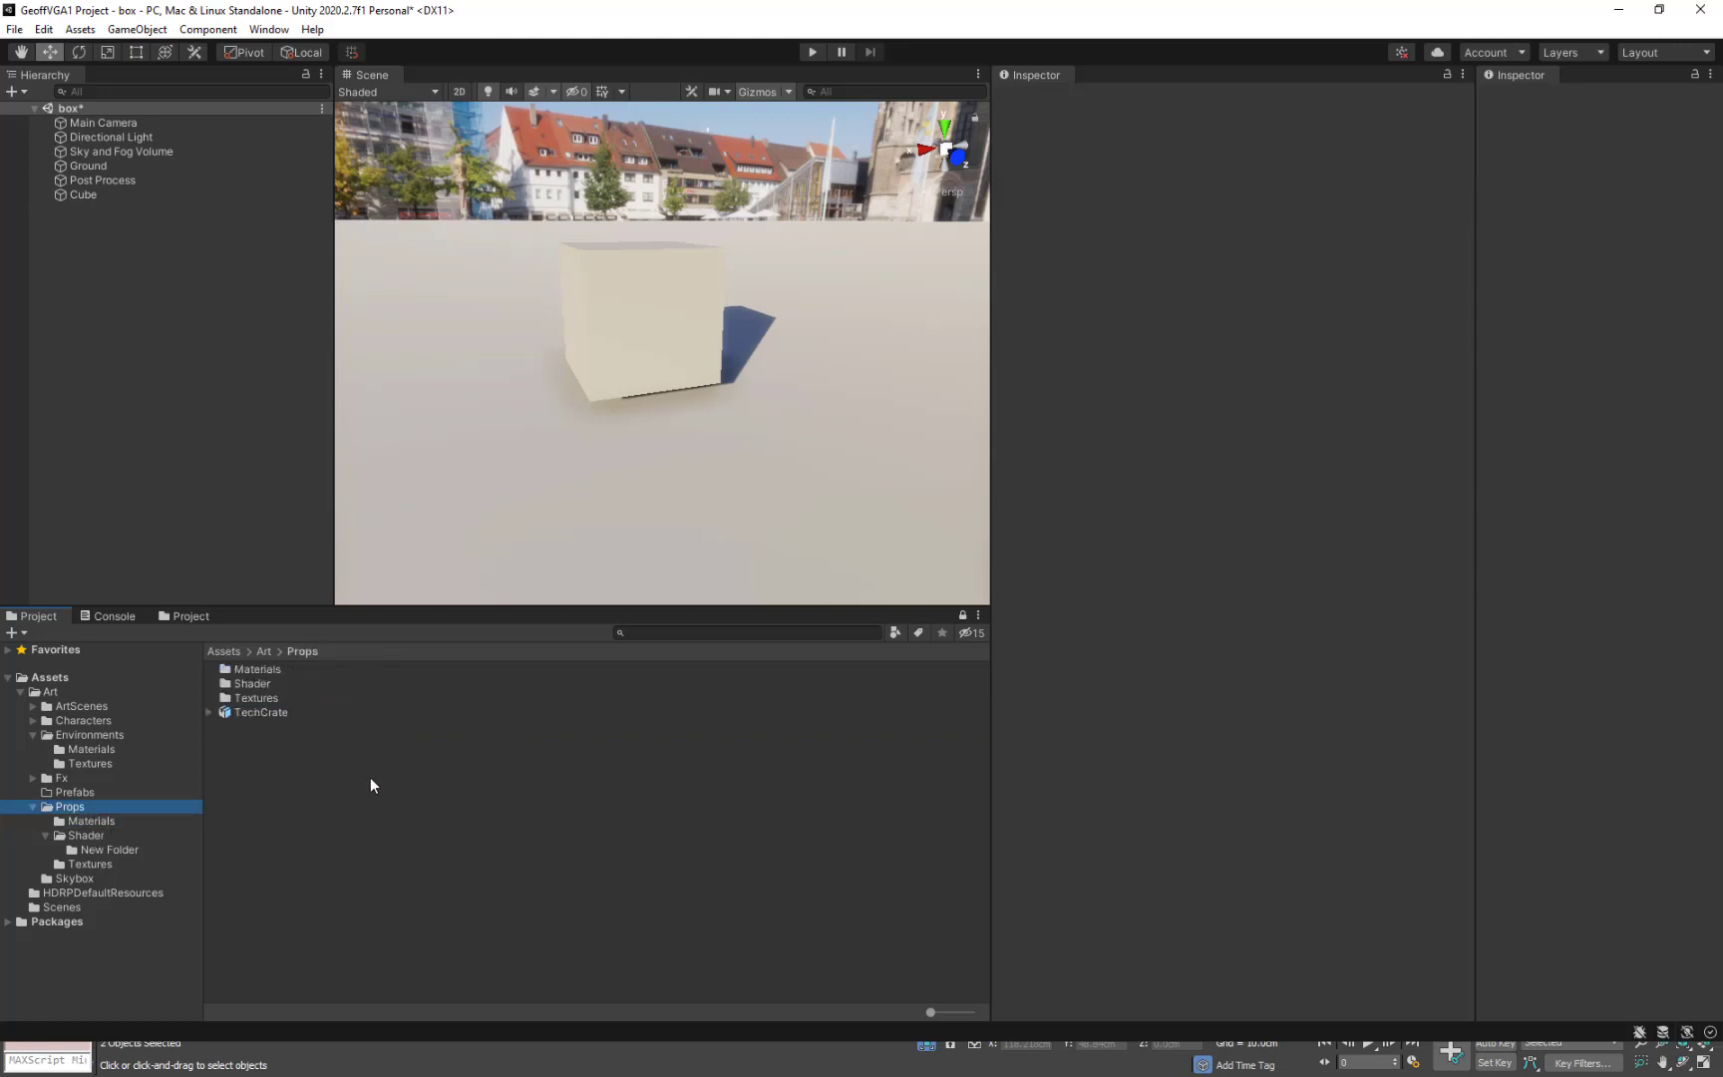
{"action": "left_click", "coordinate": [261, 712]}
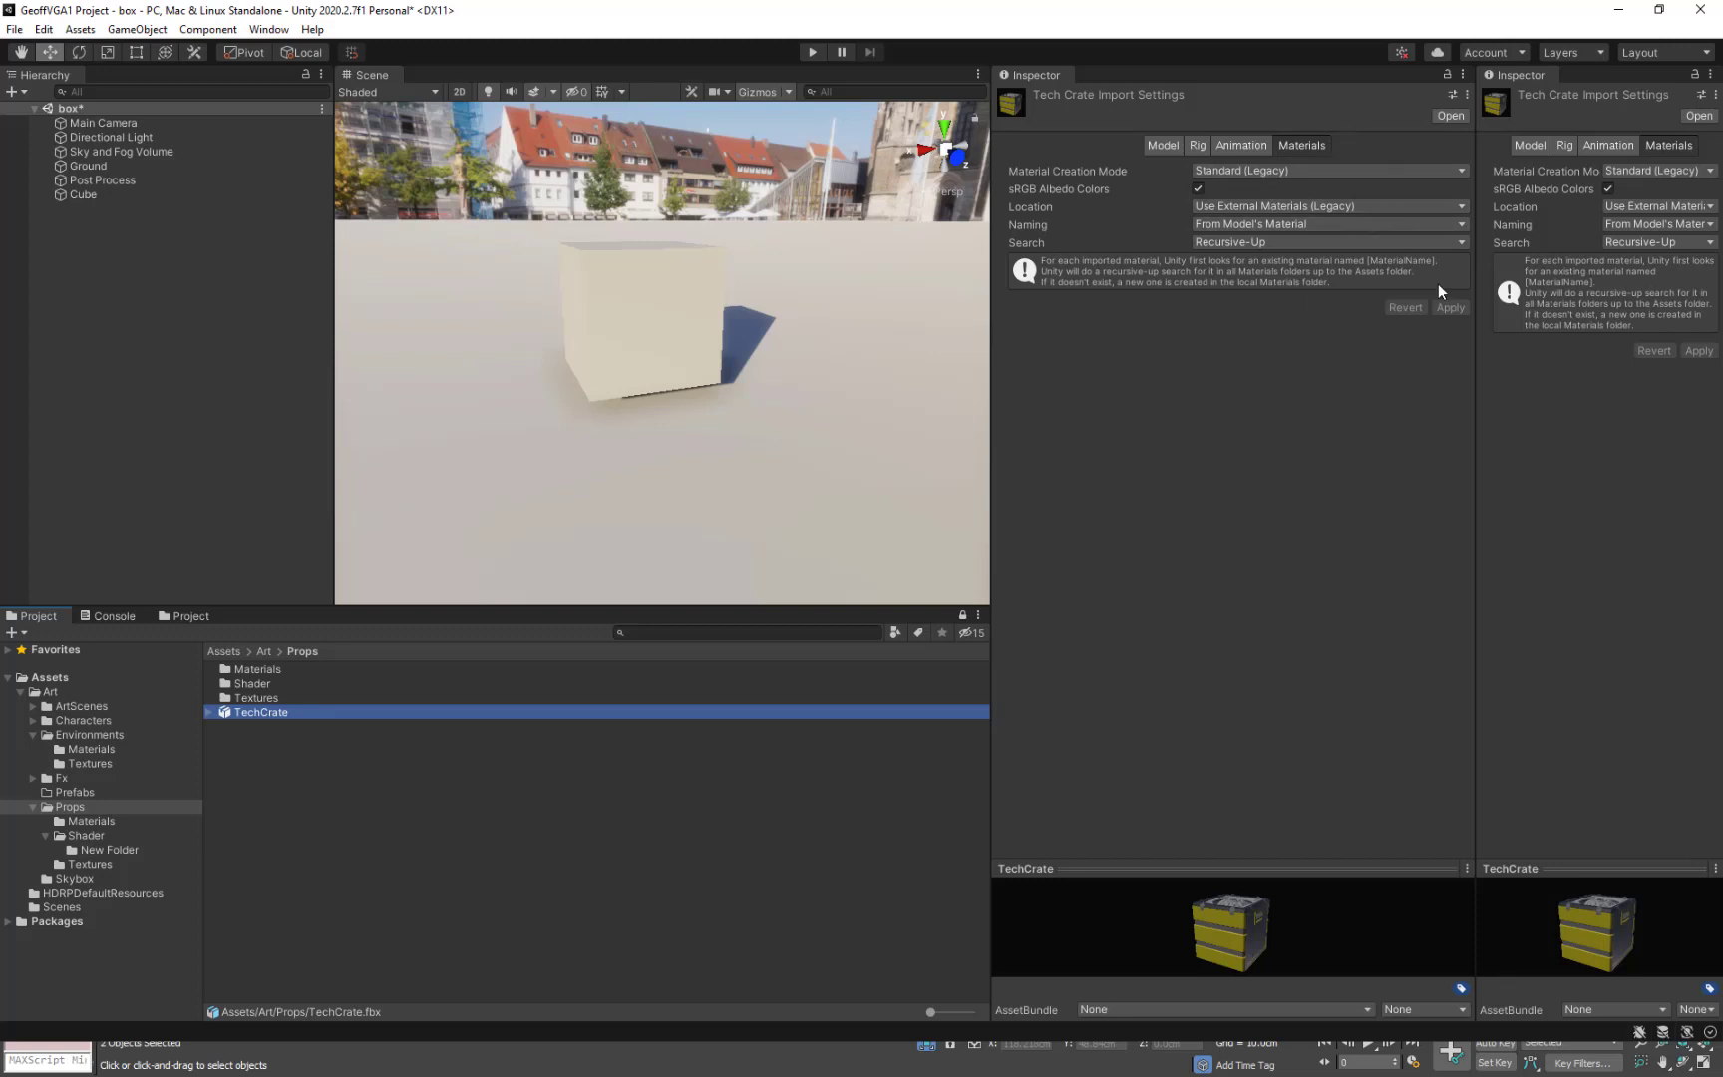
Save TechCrate's current import settings as a preset named DefaultImport in the Props folder and select that preset.
{"action": "left_click", "coordinate": [1453, 97]}
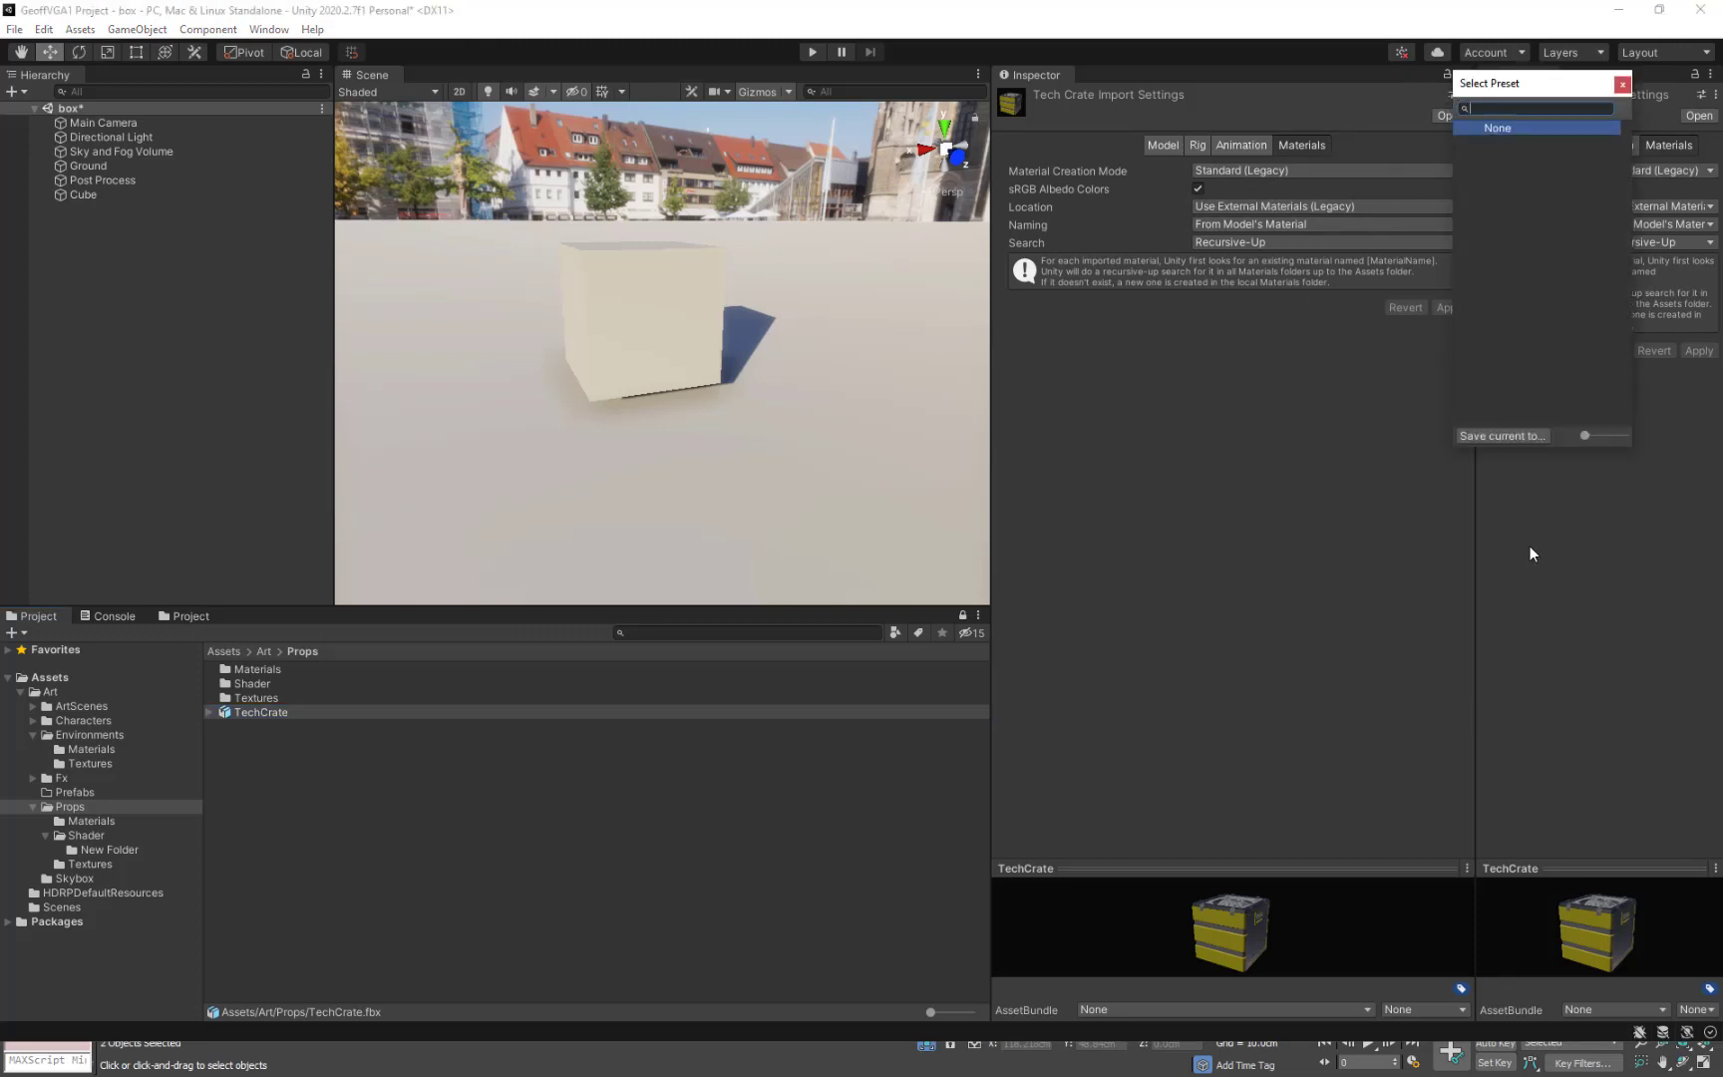
{"action": "left_click_drag", "start_coordinate": [1536, 90], "coordinate": [1248, 321]}
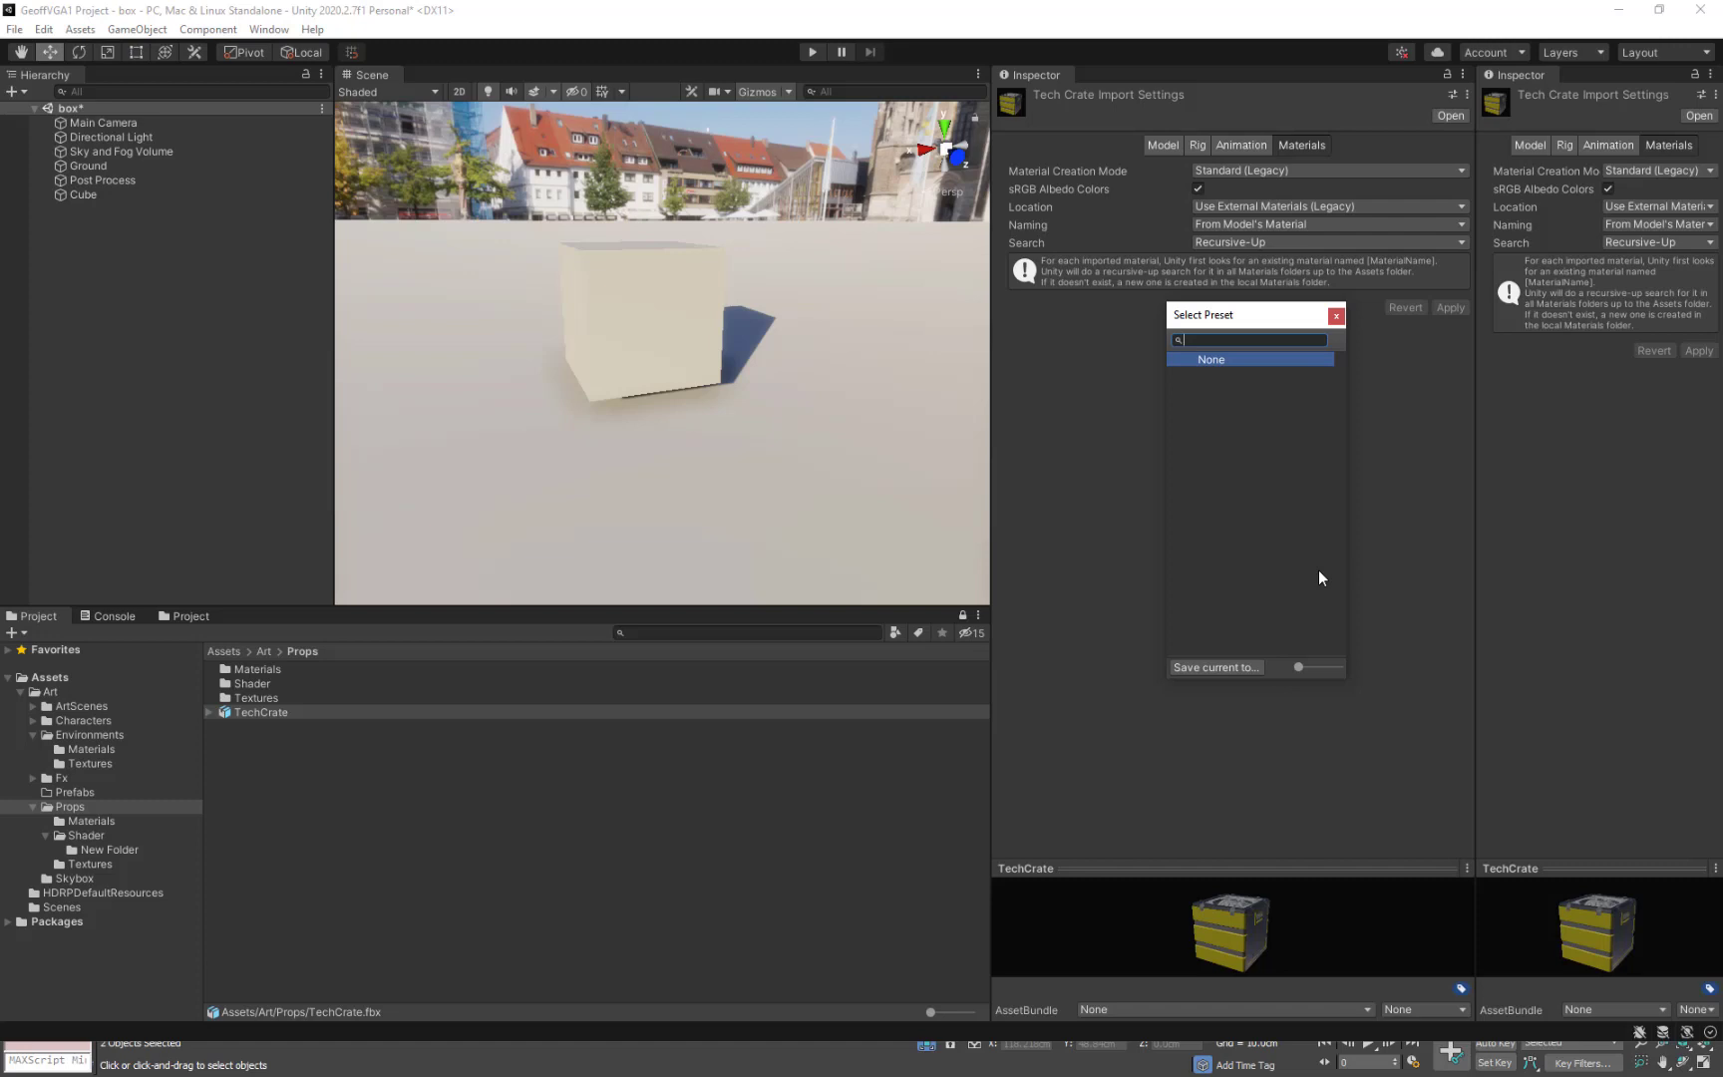
{"action": "left_click", "coordinate": [1217, 668]}
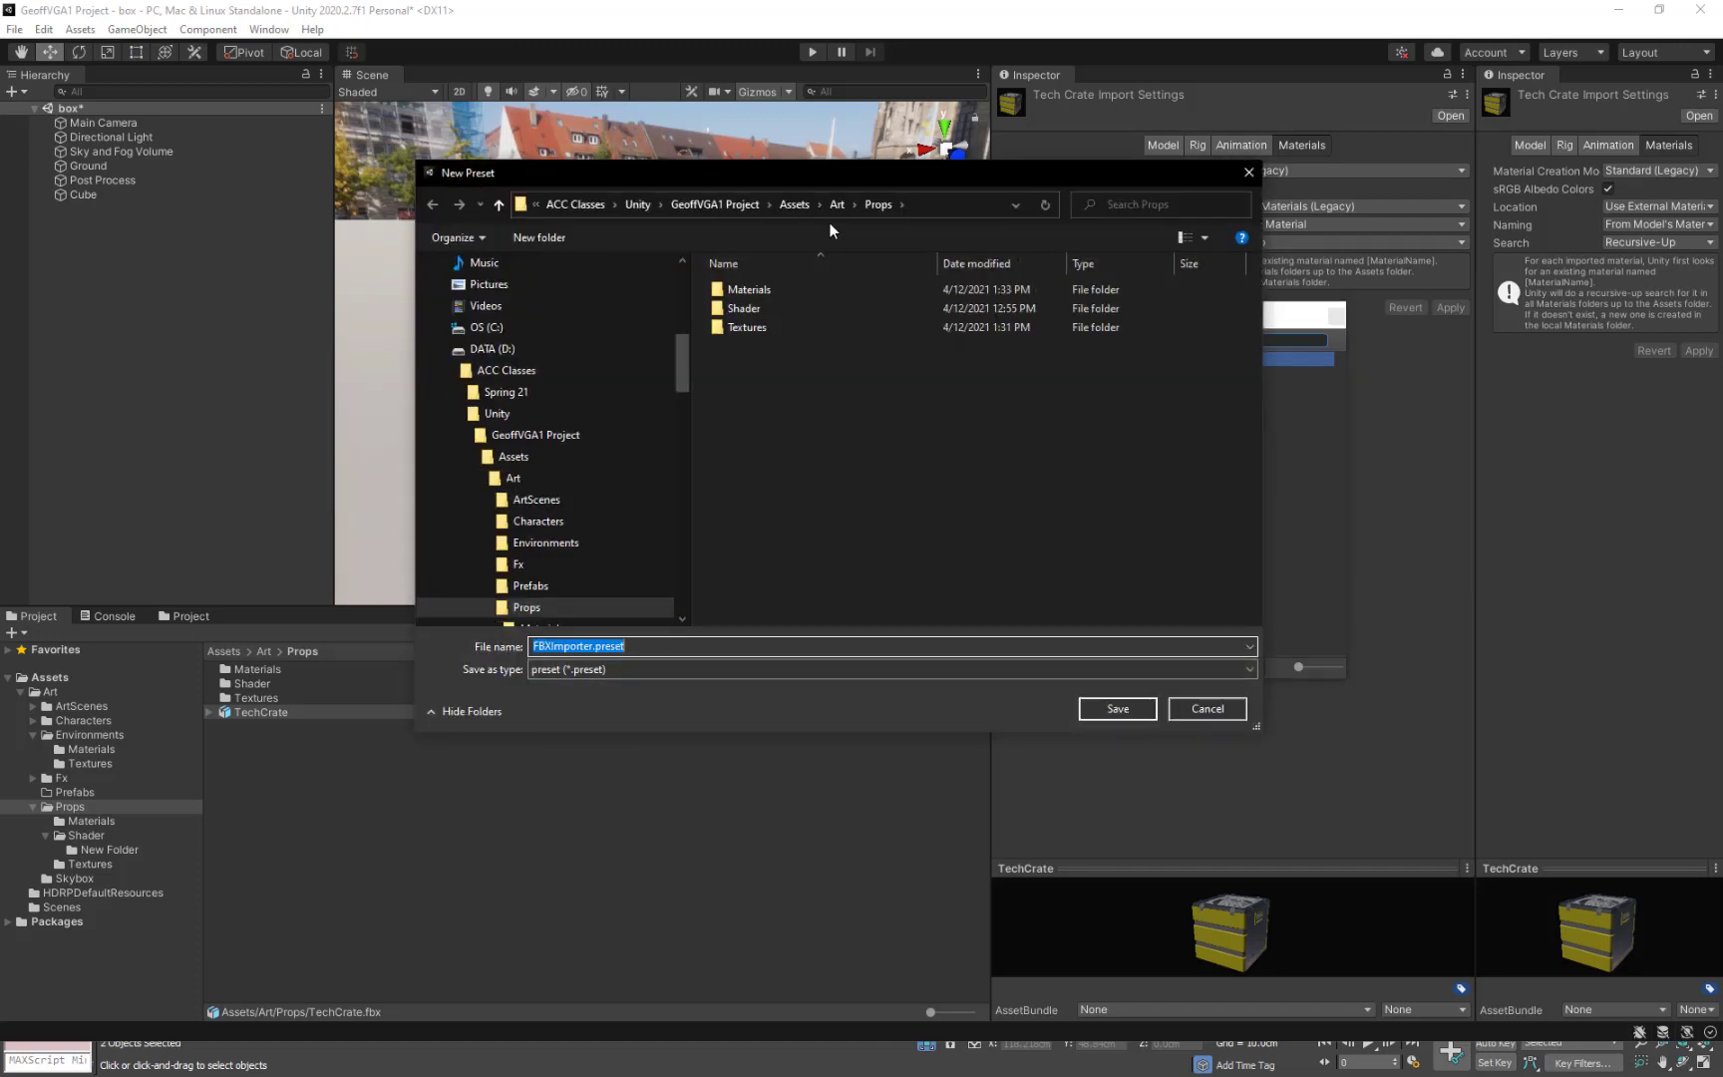
{"action": "left_click", "coordinate": [591, 646]}
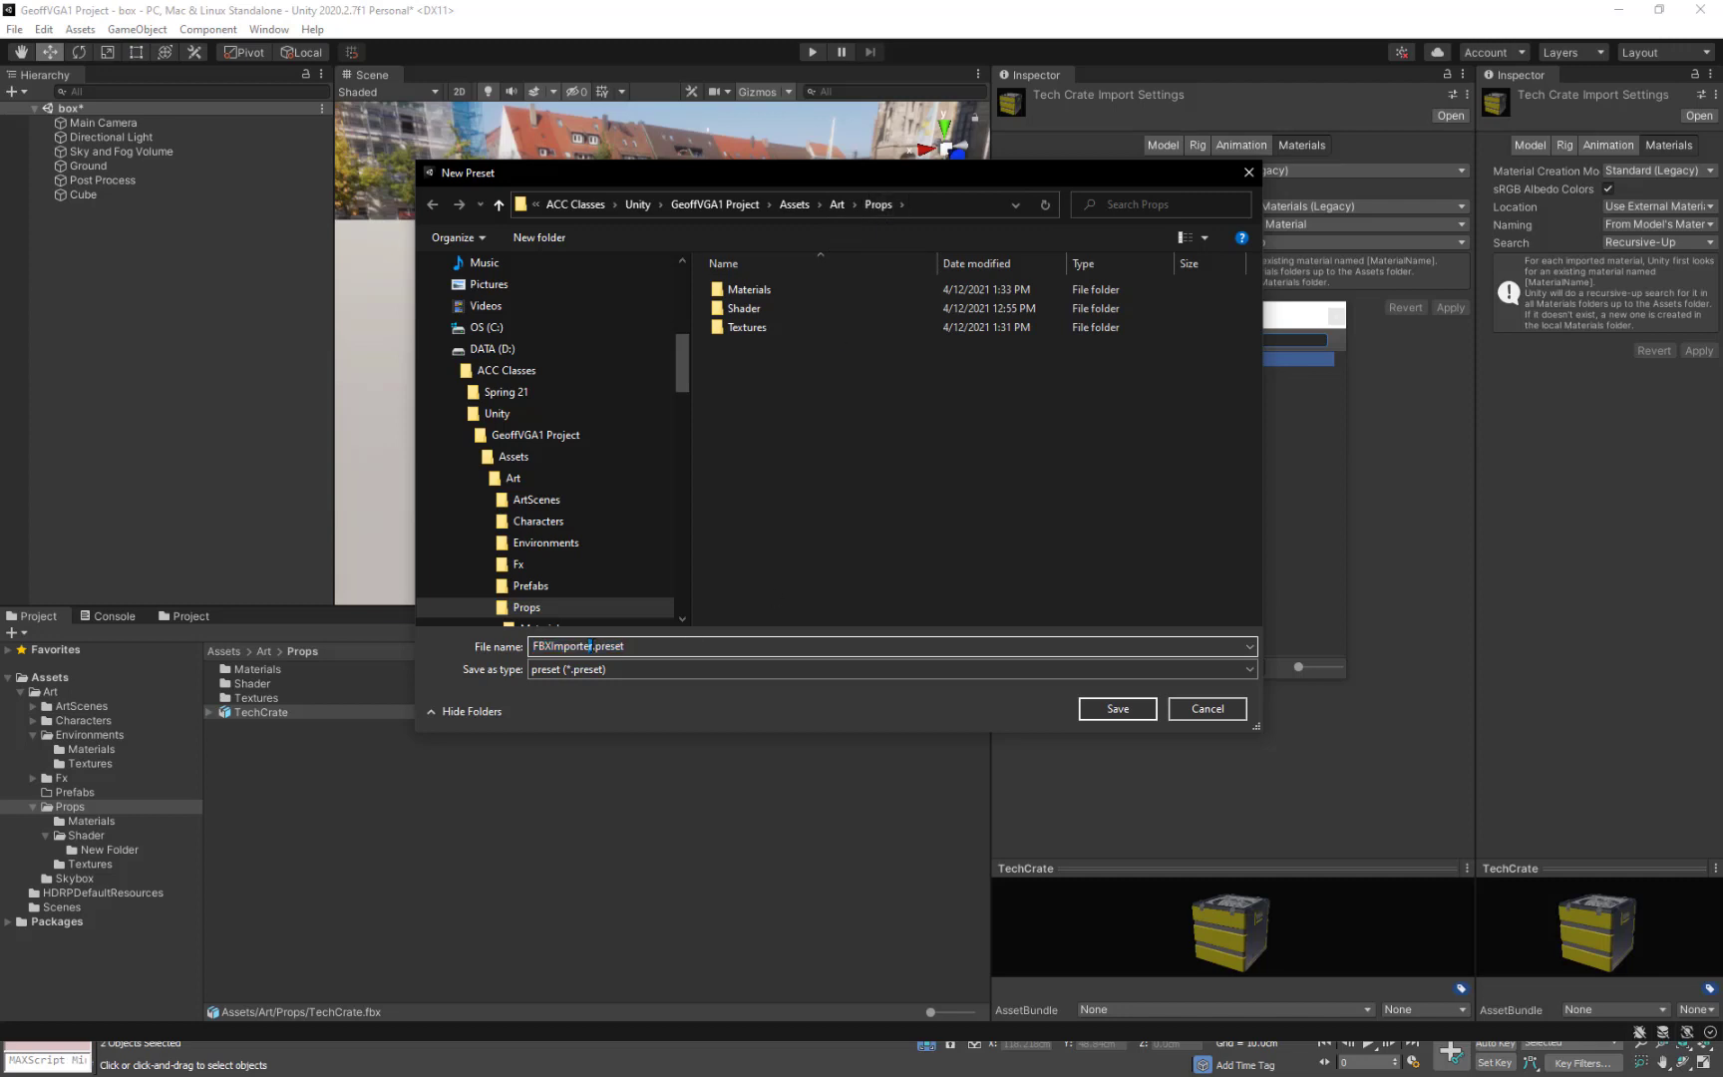
{"action": "double_click", "coordinate": [587, 646]}
{"action": "type", "text": "DefaultMe"}
{"action": "key", "text": "BackSpace"}
{"action": "key", "text": "BackSpace"}
{"action": "type", "text": "Import"}
{"action": "key", "text": "Return"}
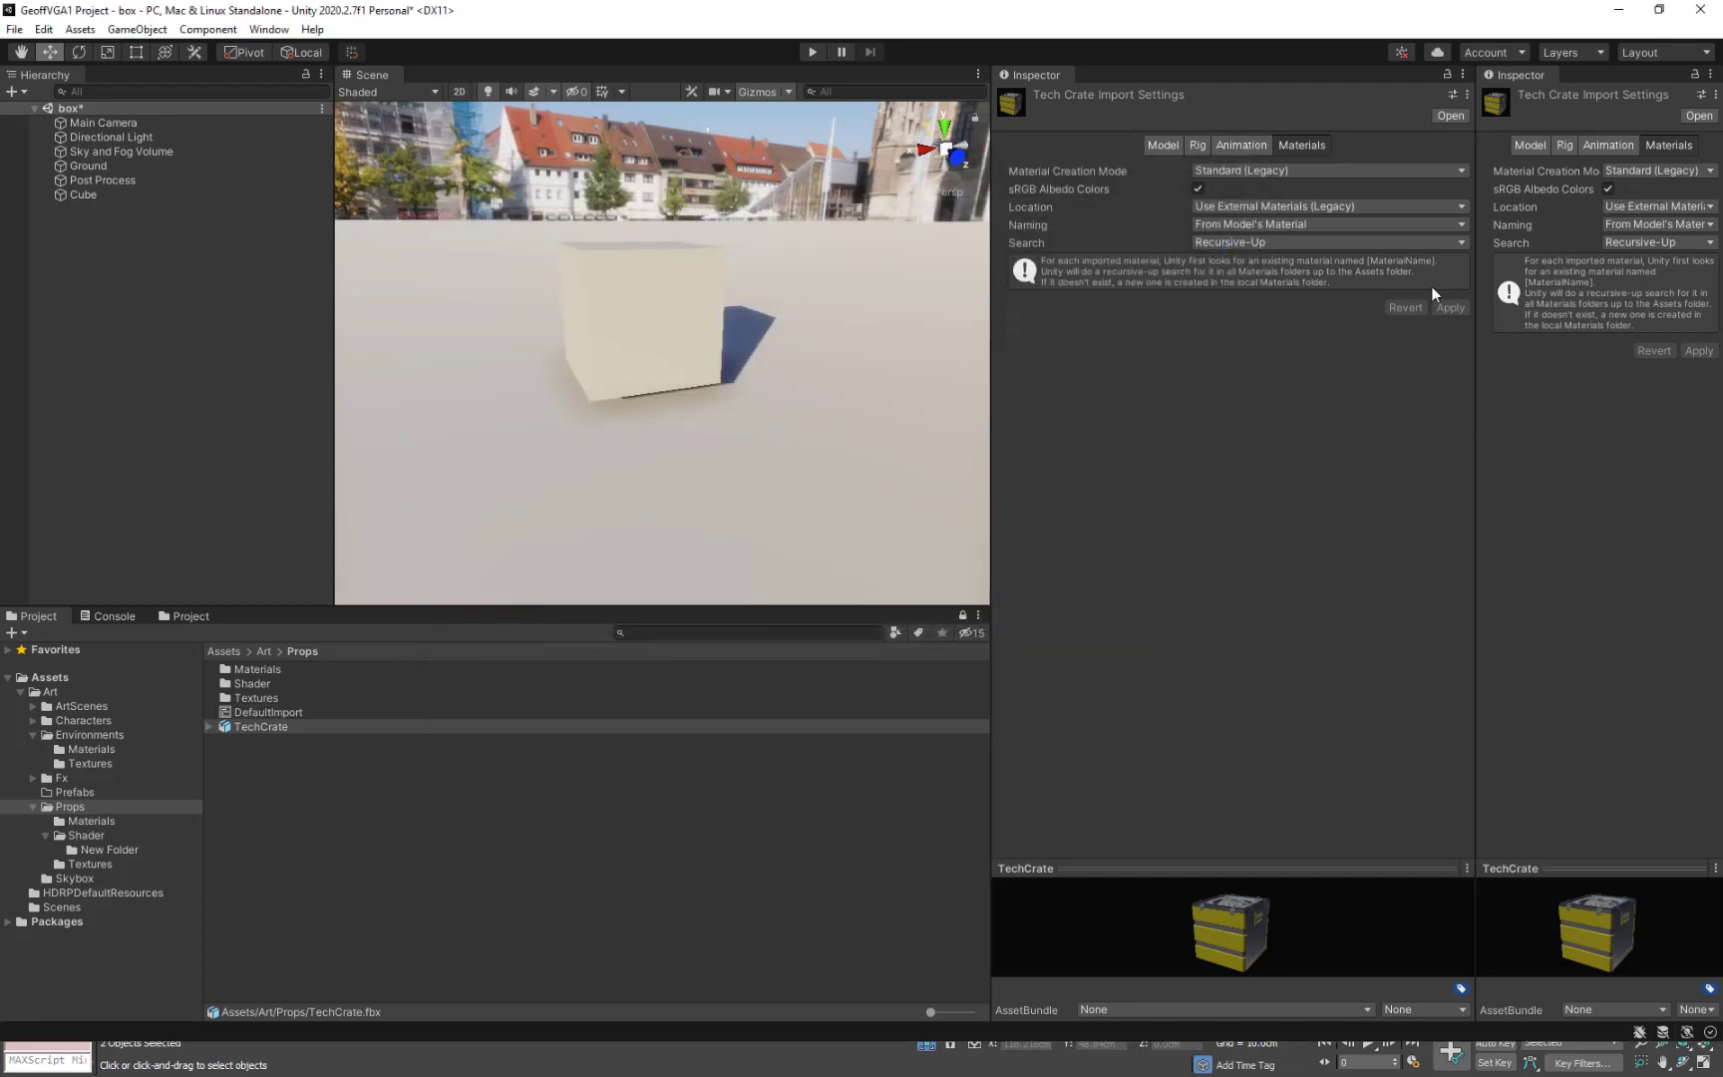
{"action": "left_click", "coordinate": [247, 710]}
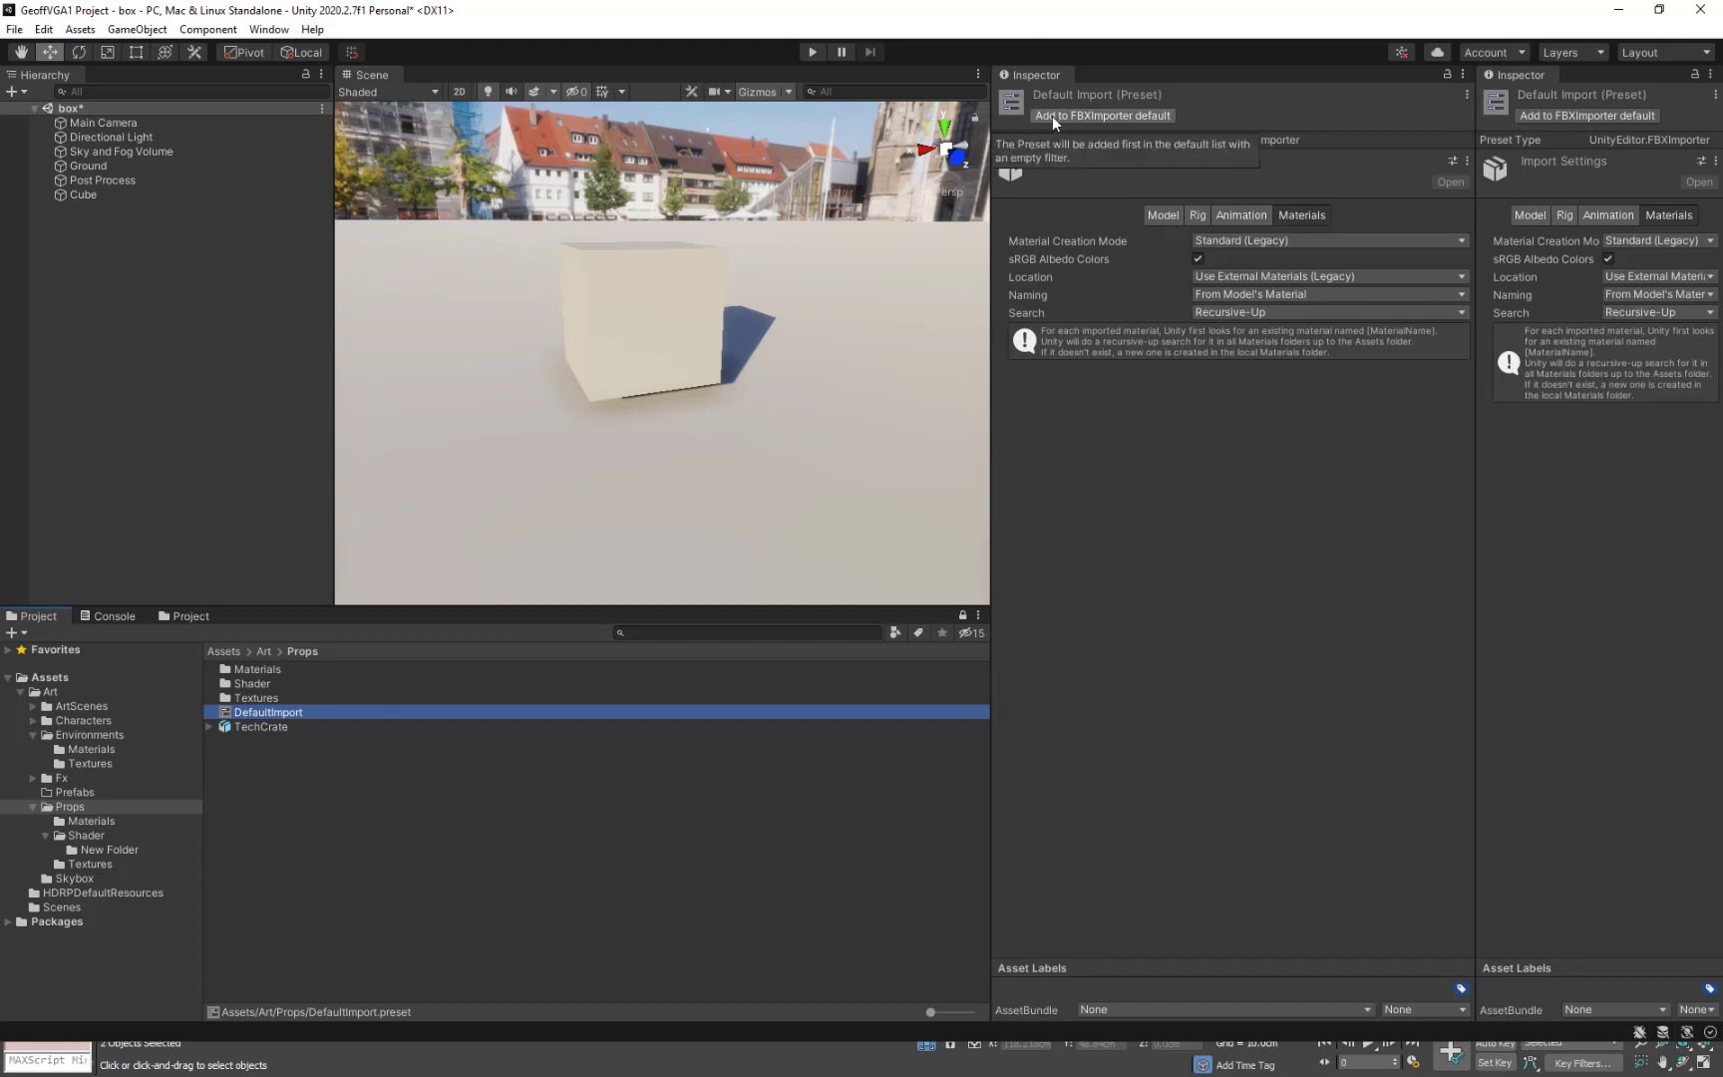
Add the DefaultImport preset to the FBXImporter defaults and delete the TechCrate model from the Props folder.
{"action": "left_click", "coordinate": [1126, 113]}
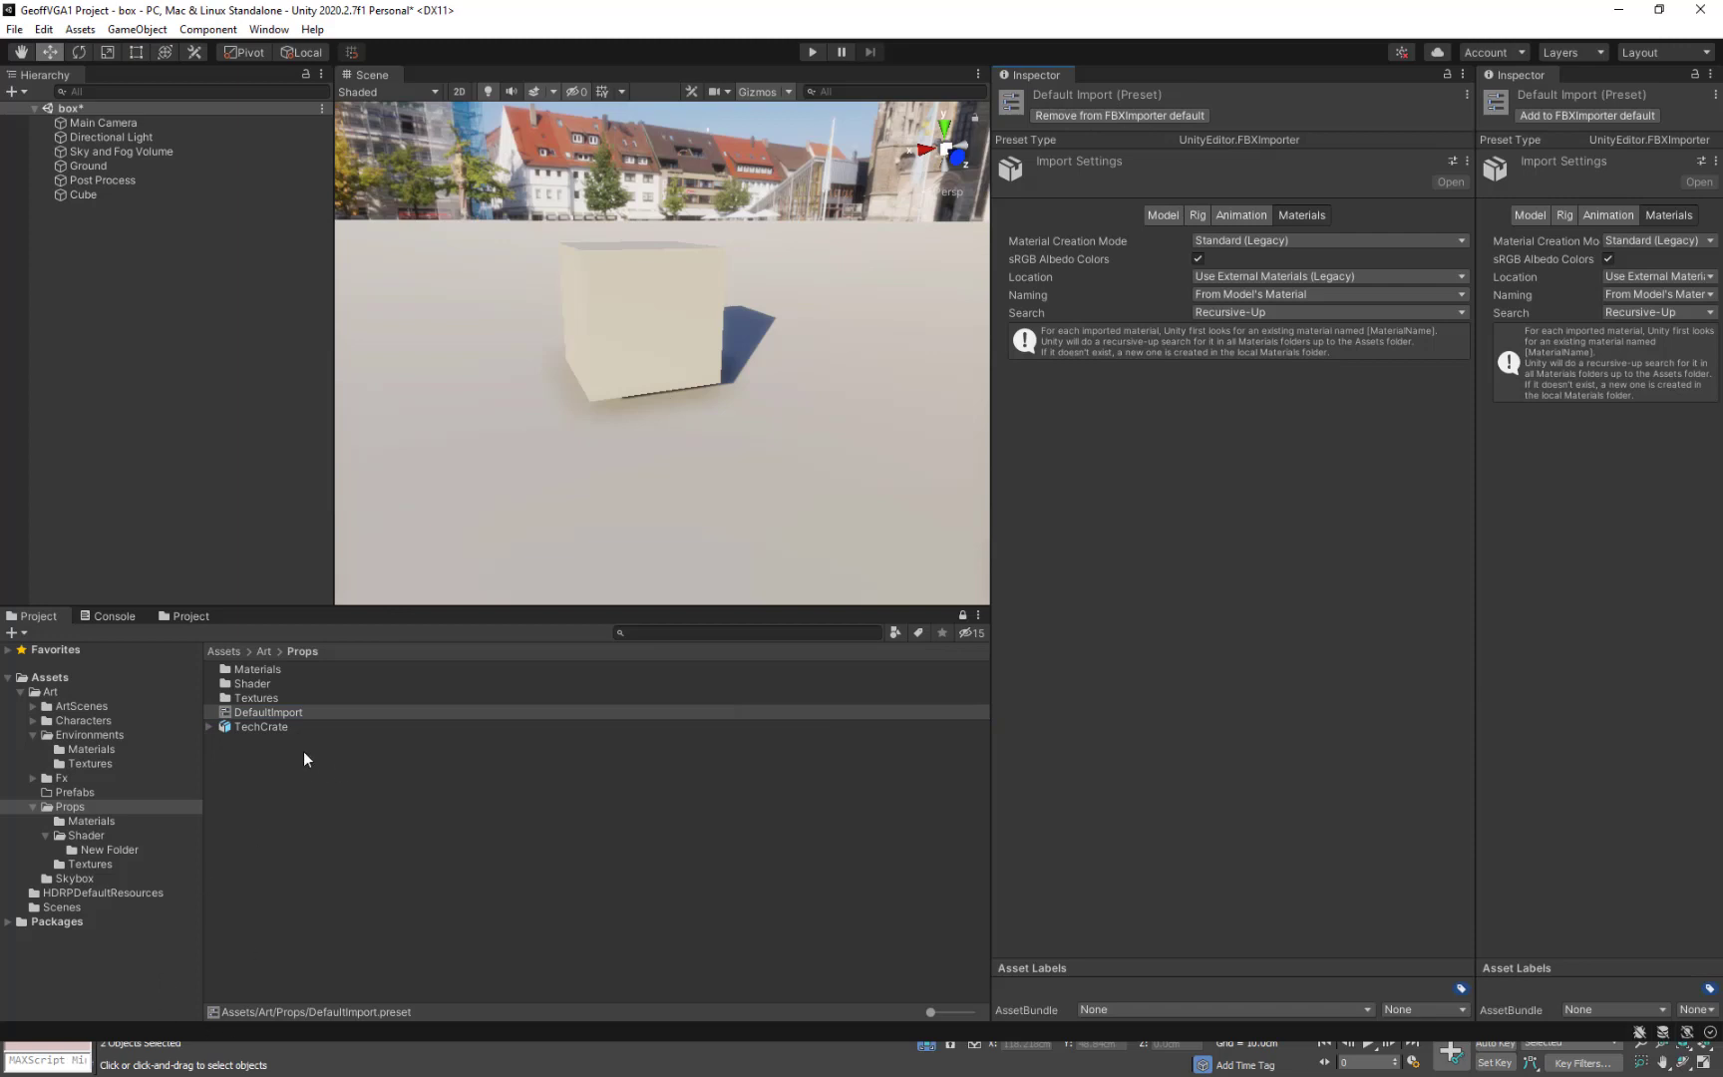
{"action": "left_click", "coordinate": [251, 726]}
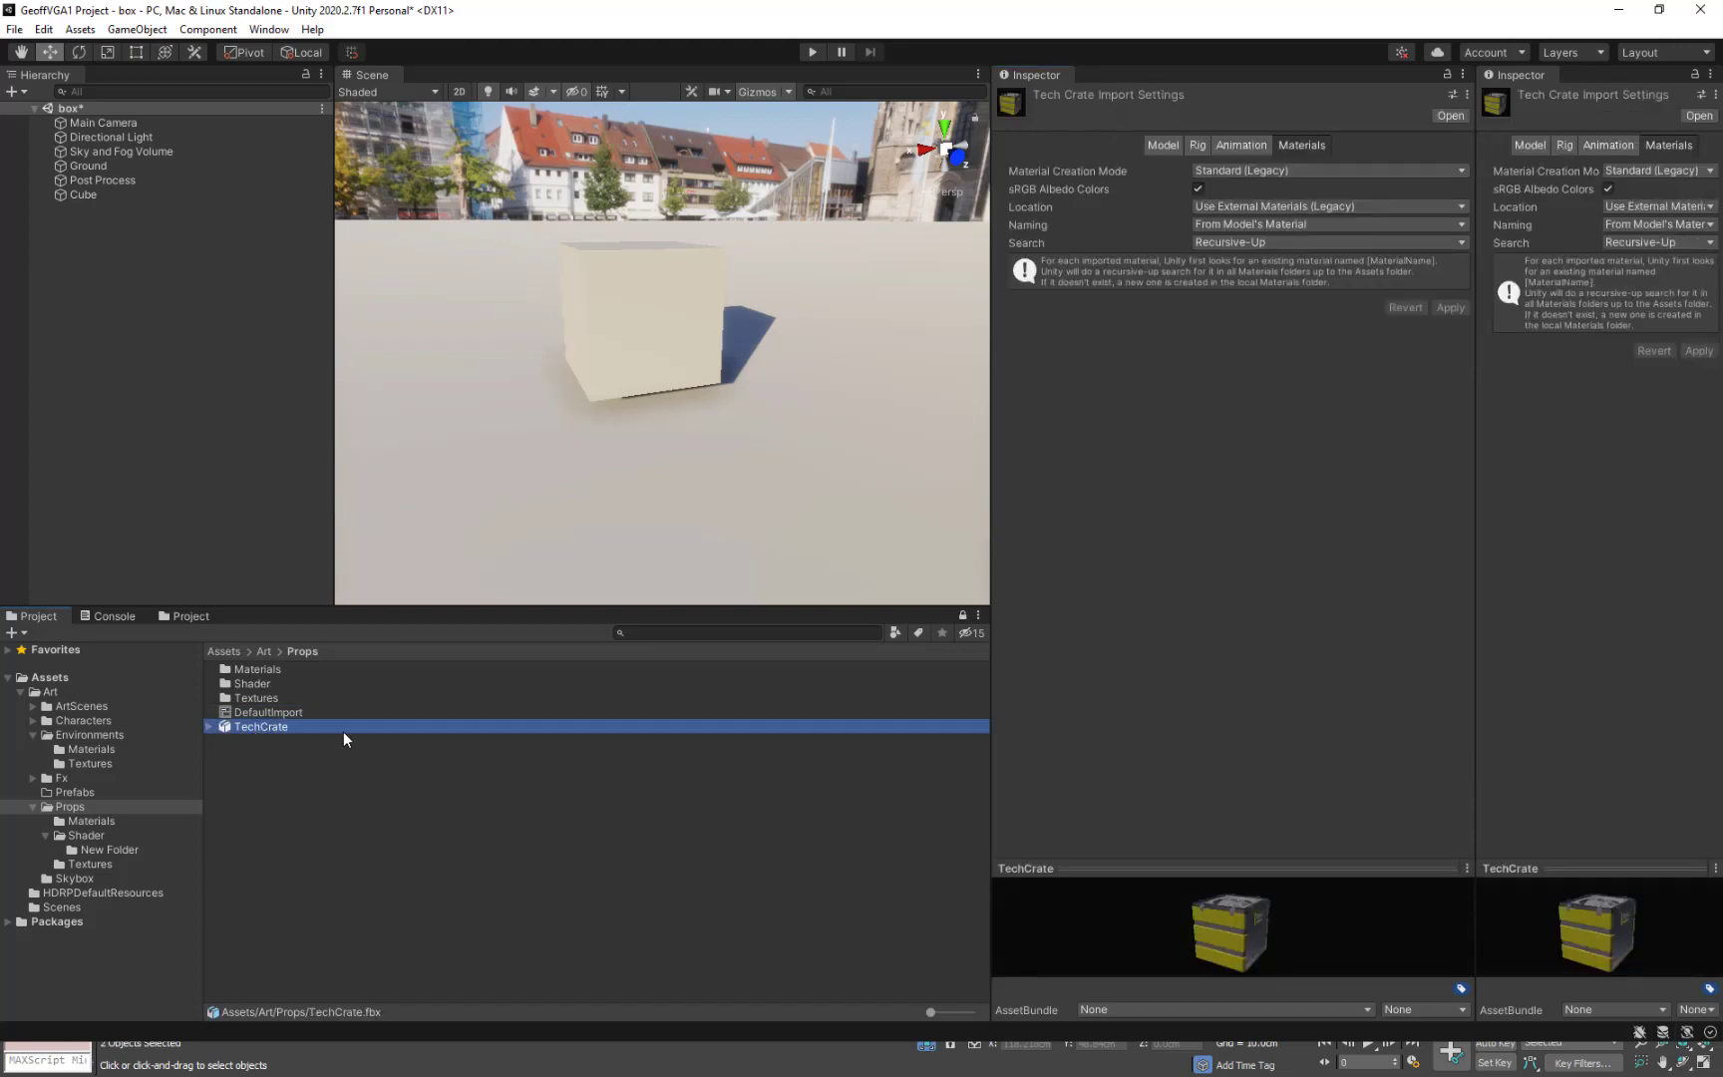
{"action": "key", "text": "Delete"}
{"action": "left_click", "coordinate": [913, 571]}
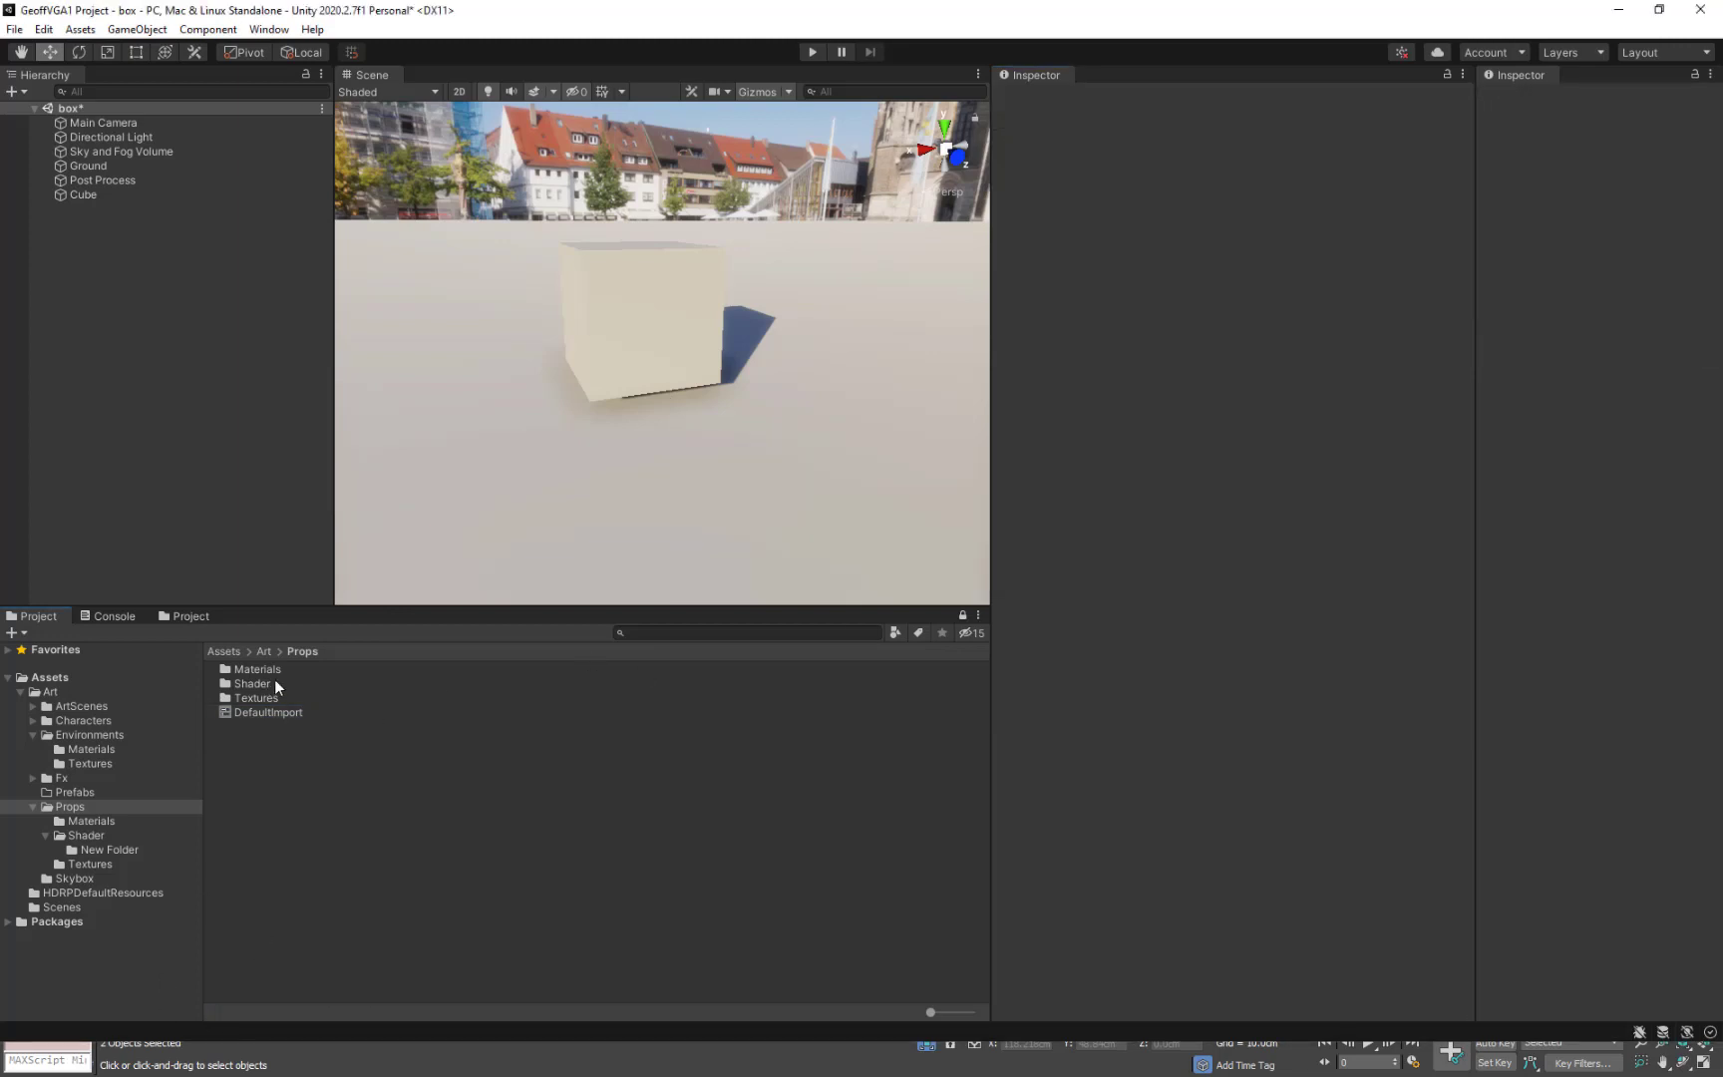
Delete all materials in the Props Materials folder, from Crate_Base to Rubber_DecalTrim 01, and return to the Props folder.
{"action": "left_click", "coordinate": [274, 675]}
{"action": "double_click", "coordinate": [280, 669]}
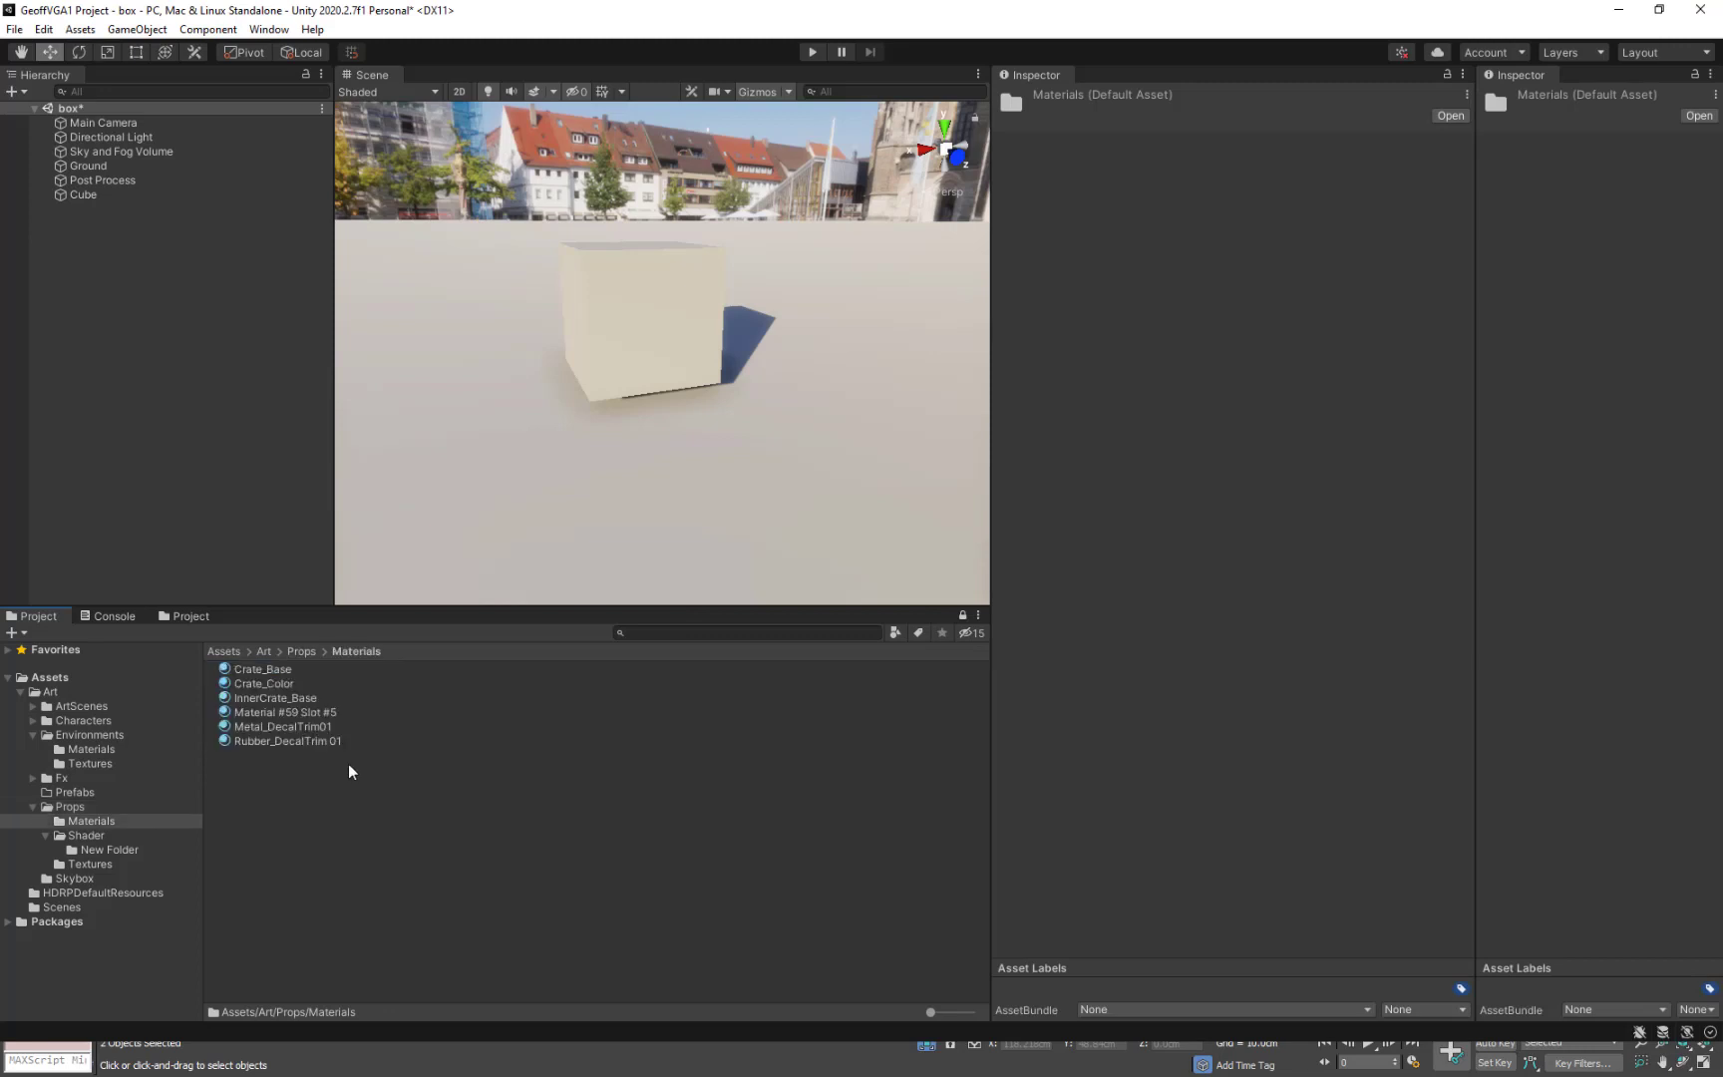
{"action": "left_click", "coordinate": [262, 669]}
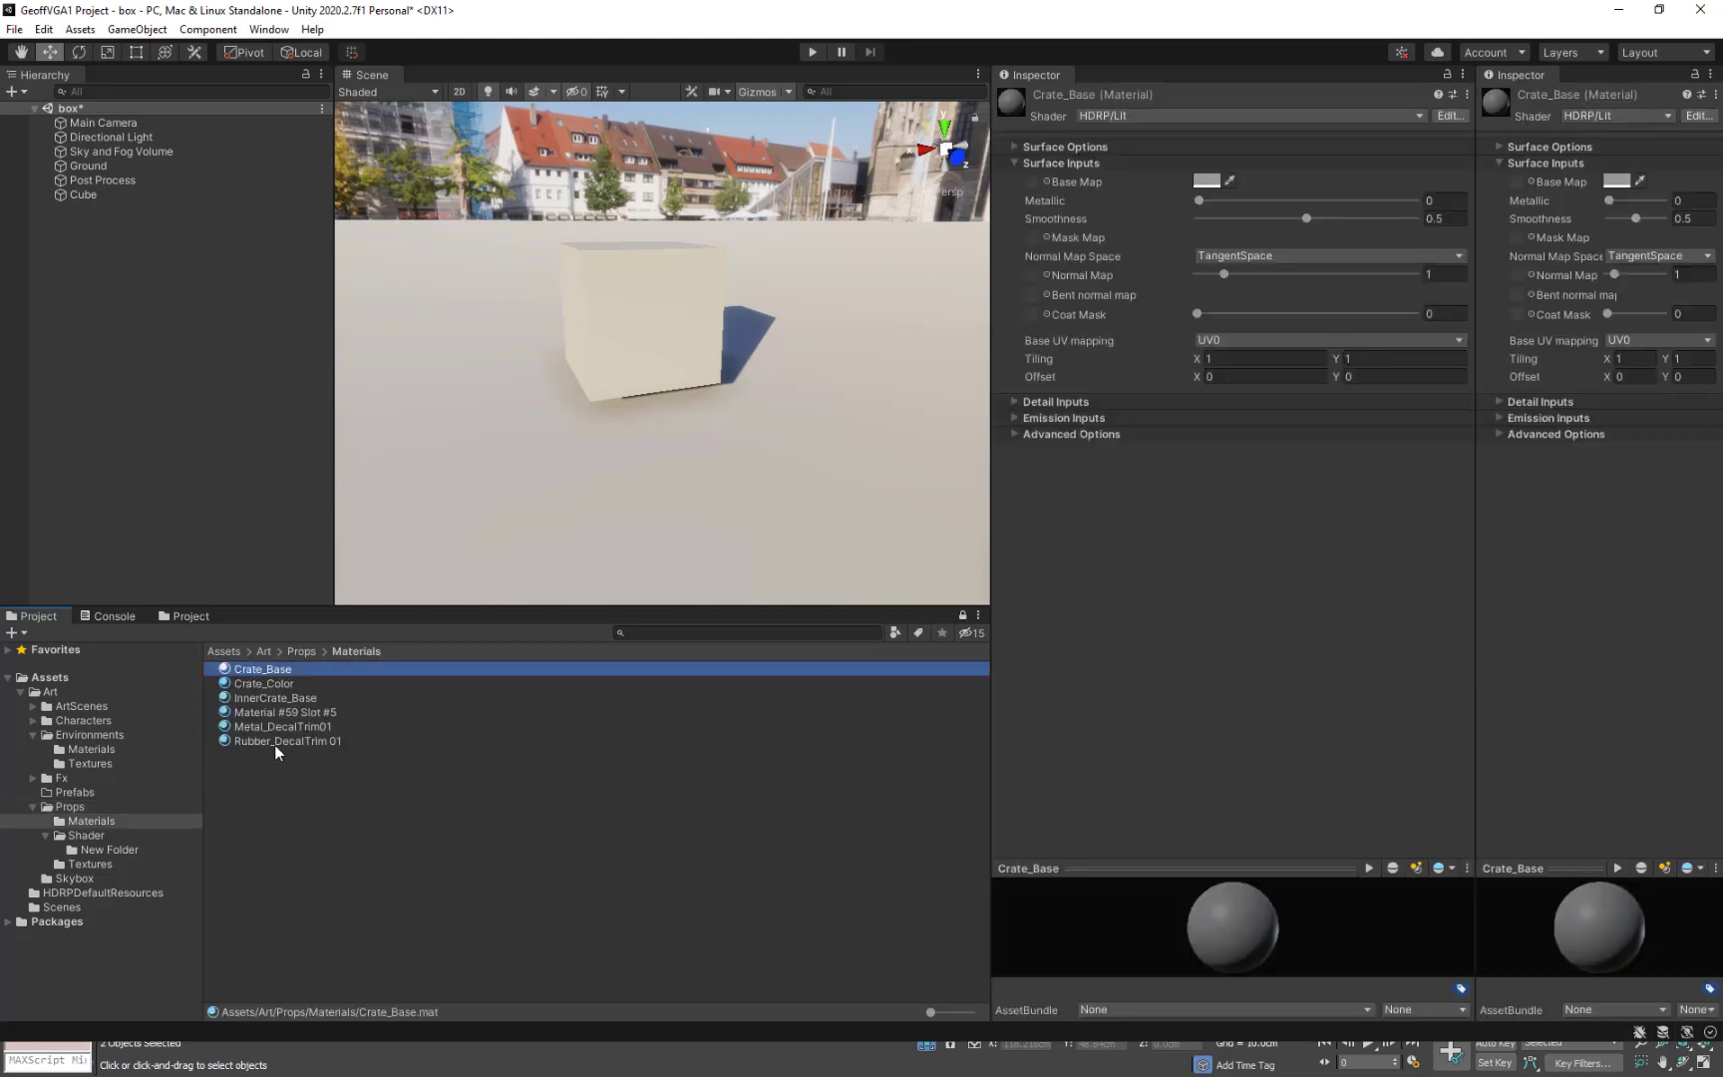
{"action": "left_click", "coordinate": [274, 741], "text": "shift"}
{"action": "key", "text": "Delete"}
{"action": "left_click", "coordinate": [904, 576]}
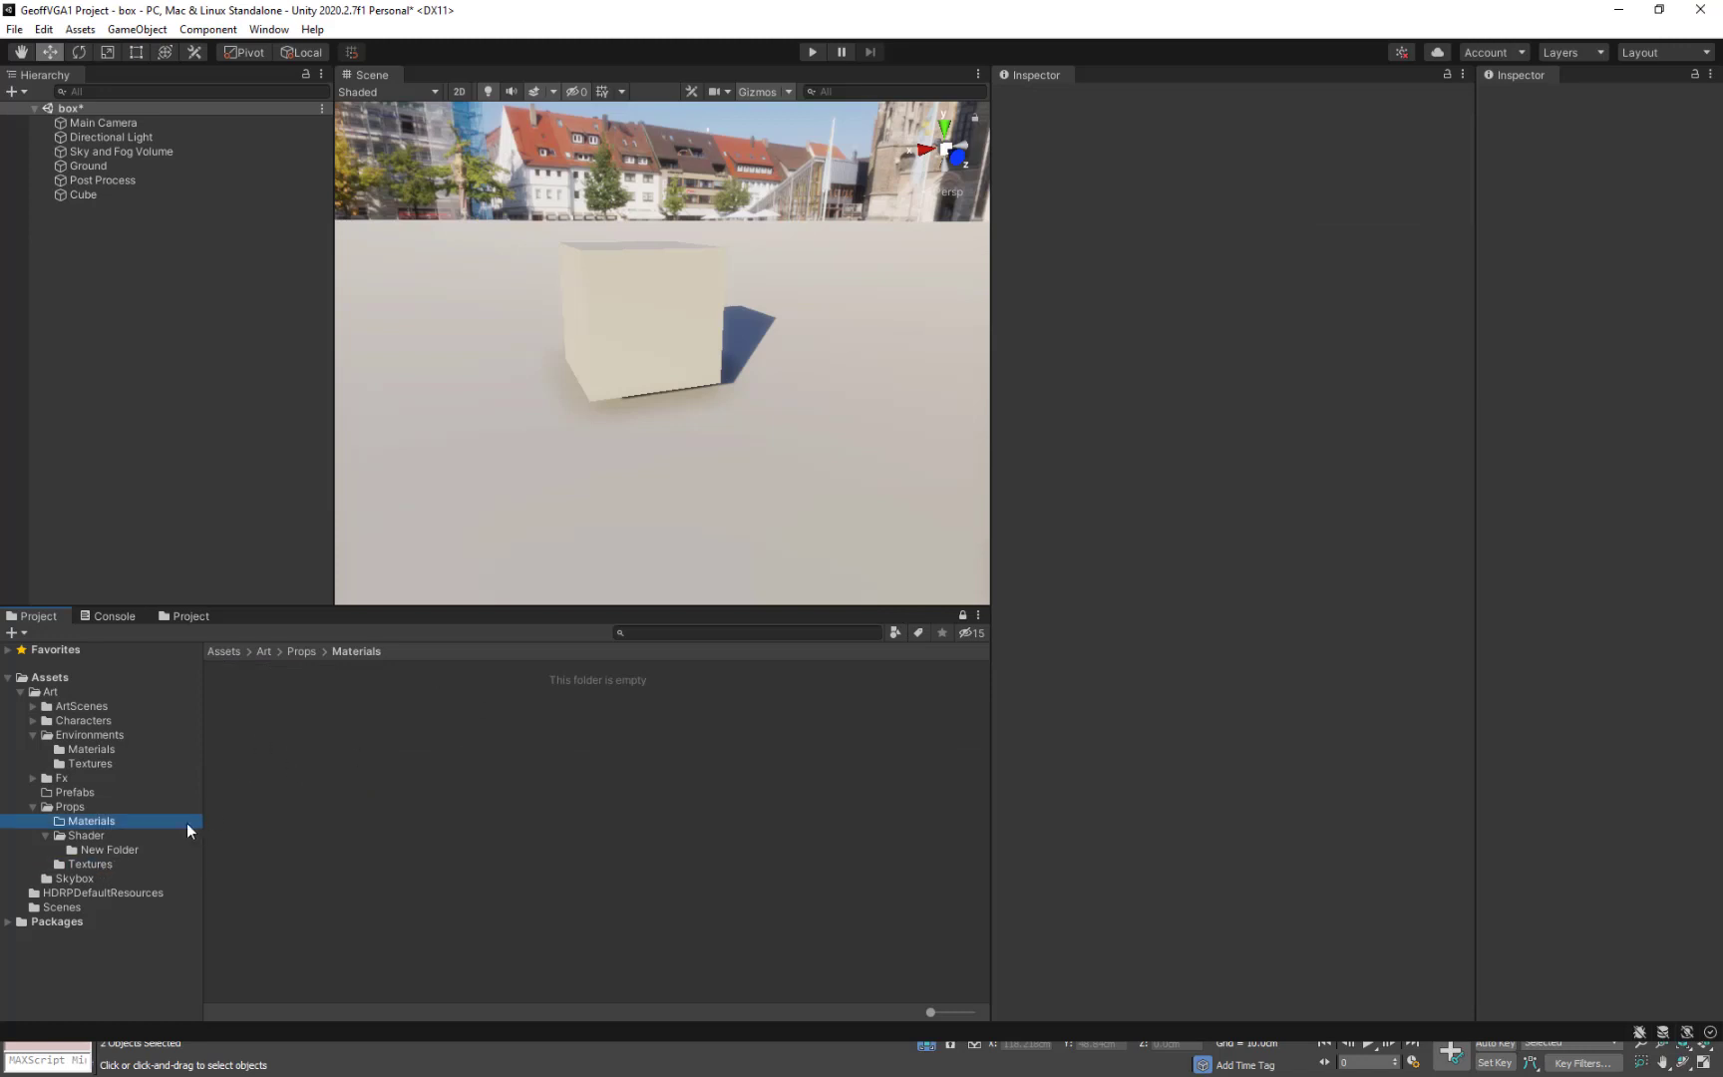
{"action": "left_click", "coordinate": [92, 864]}
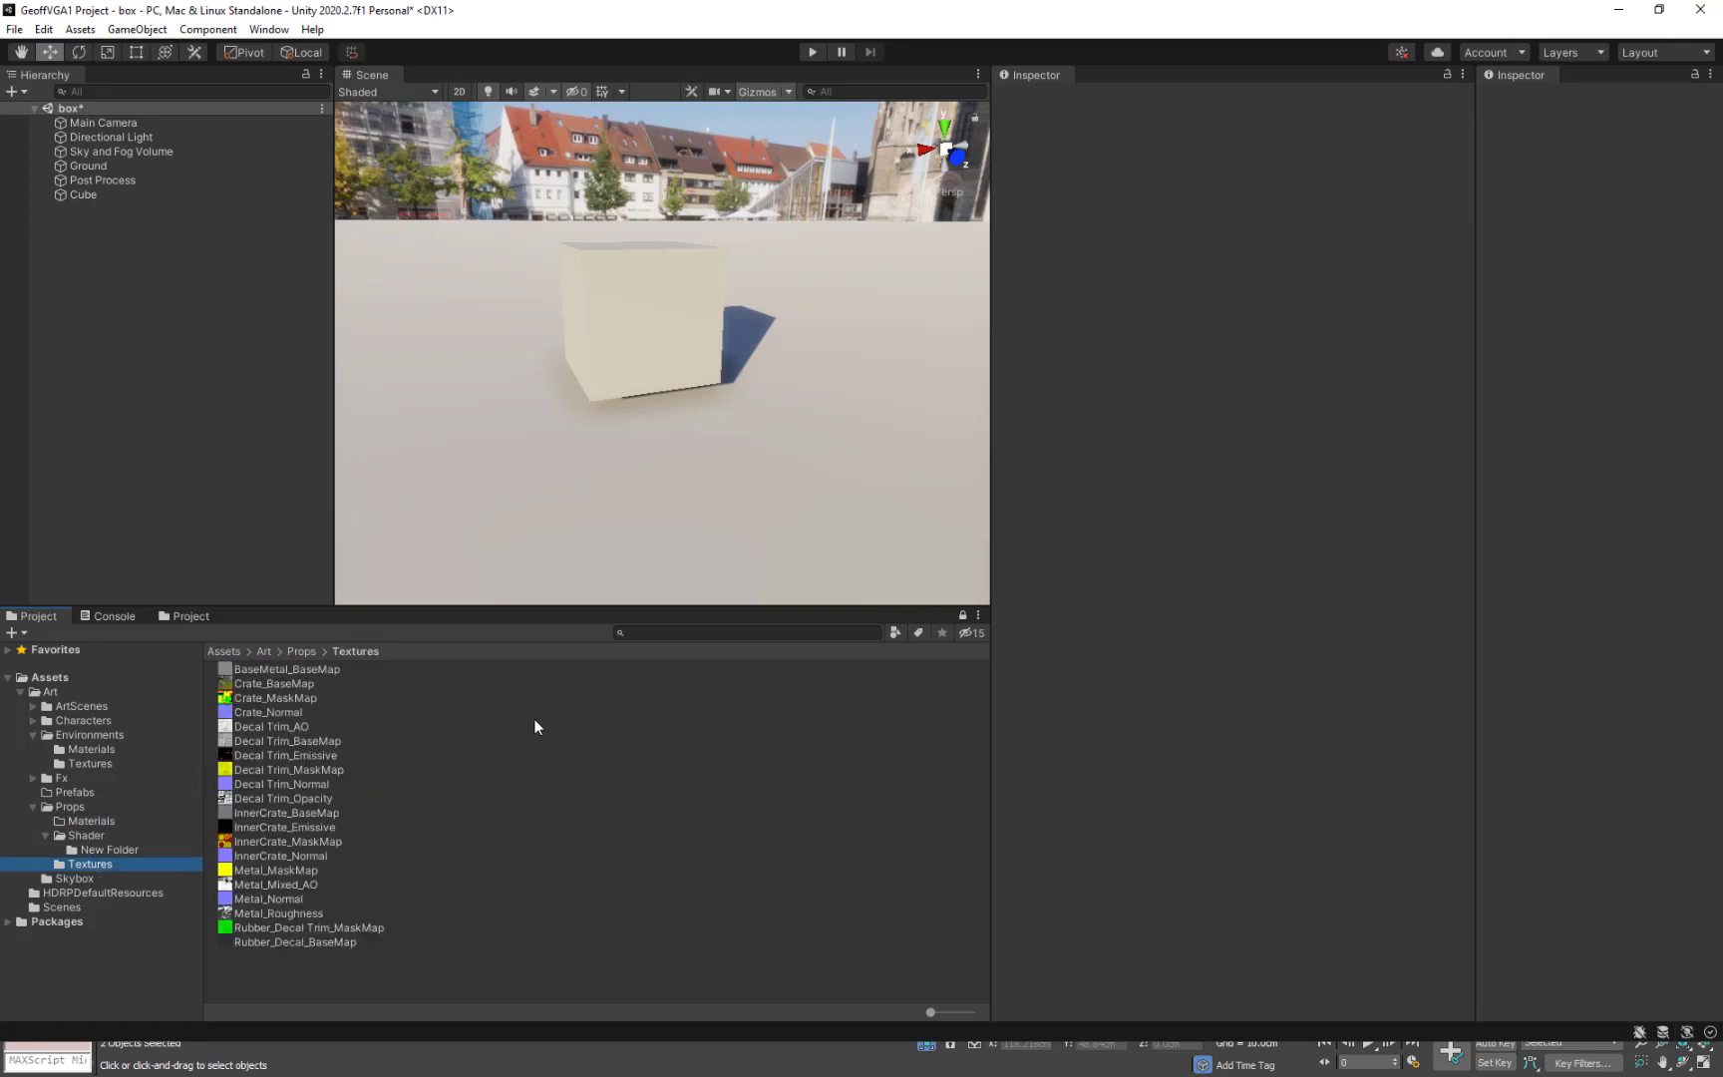
{"action": "left_click", "coordinate": [69, 807]}
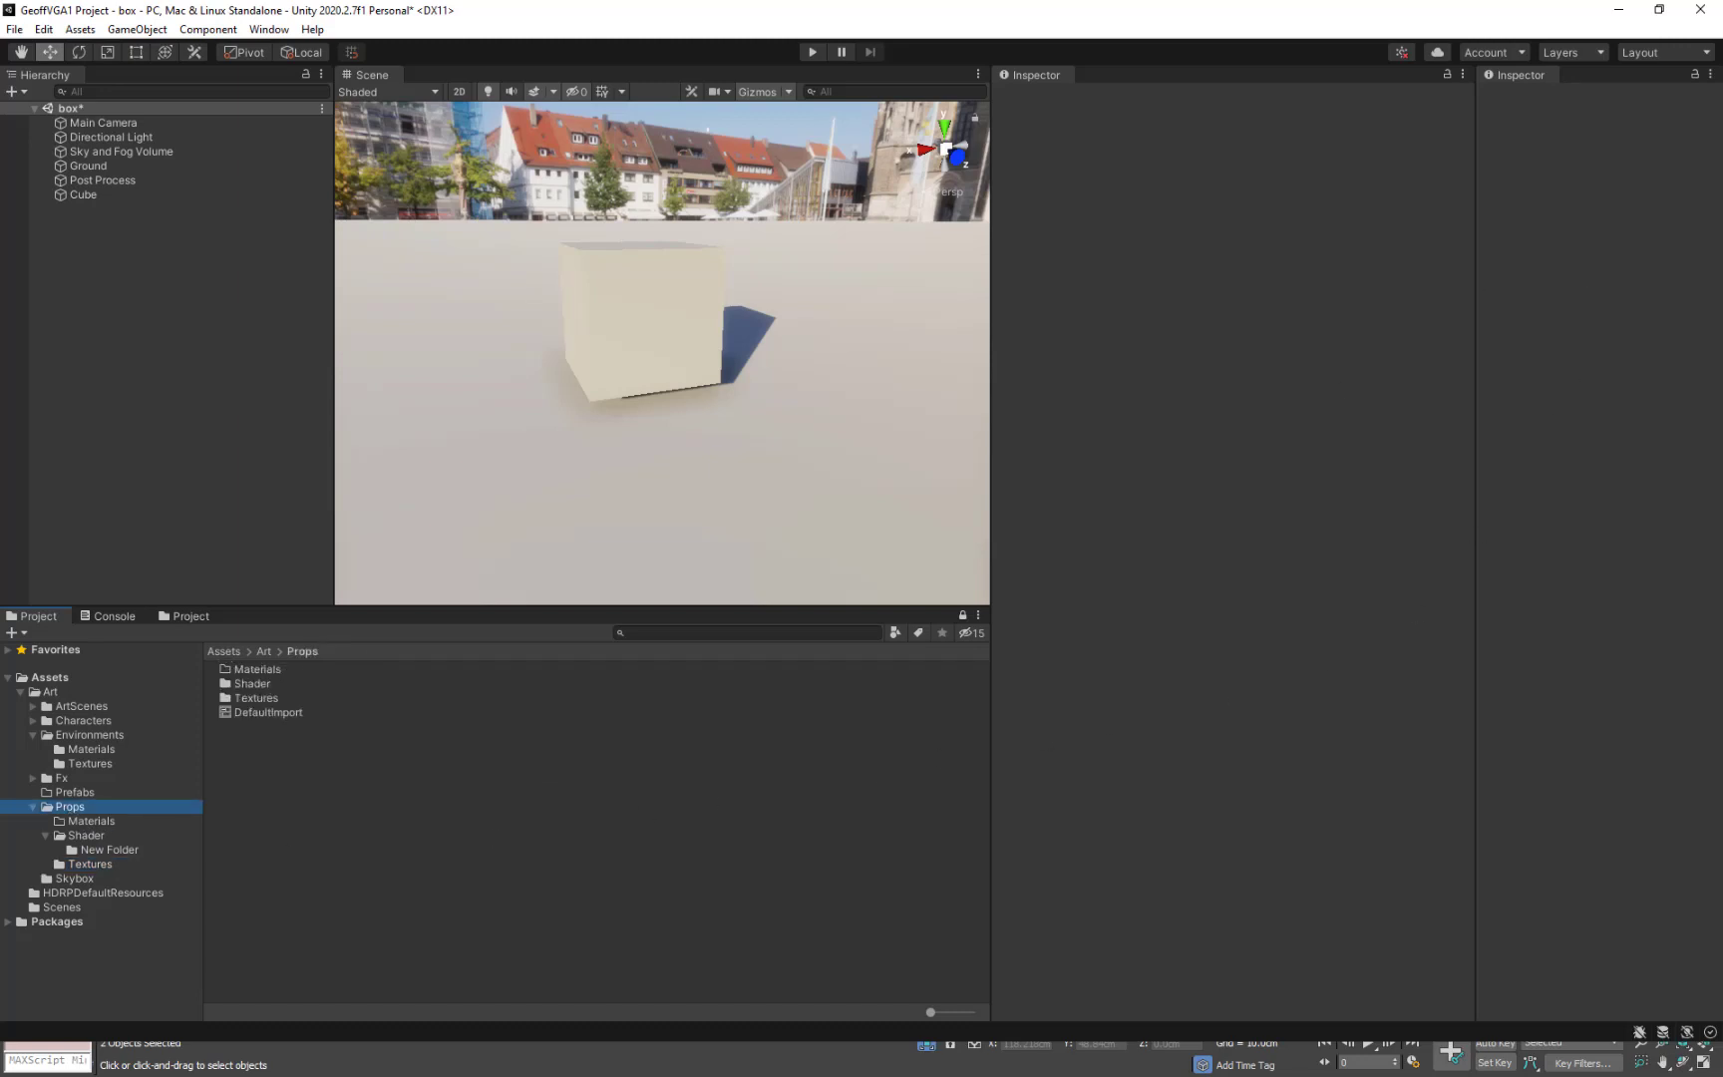
Switch to 3ds Max and export the crate as TechCrate in FBX format to the Unity project's Props folder.
{"action": "key", "text": "alt+Tab"}
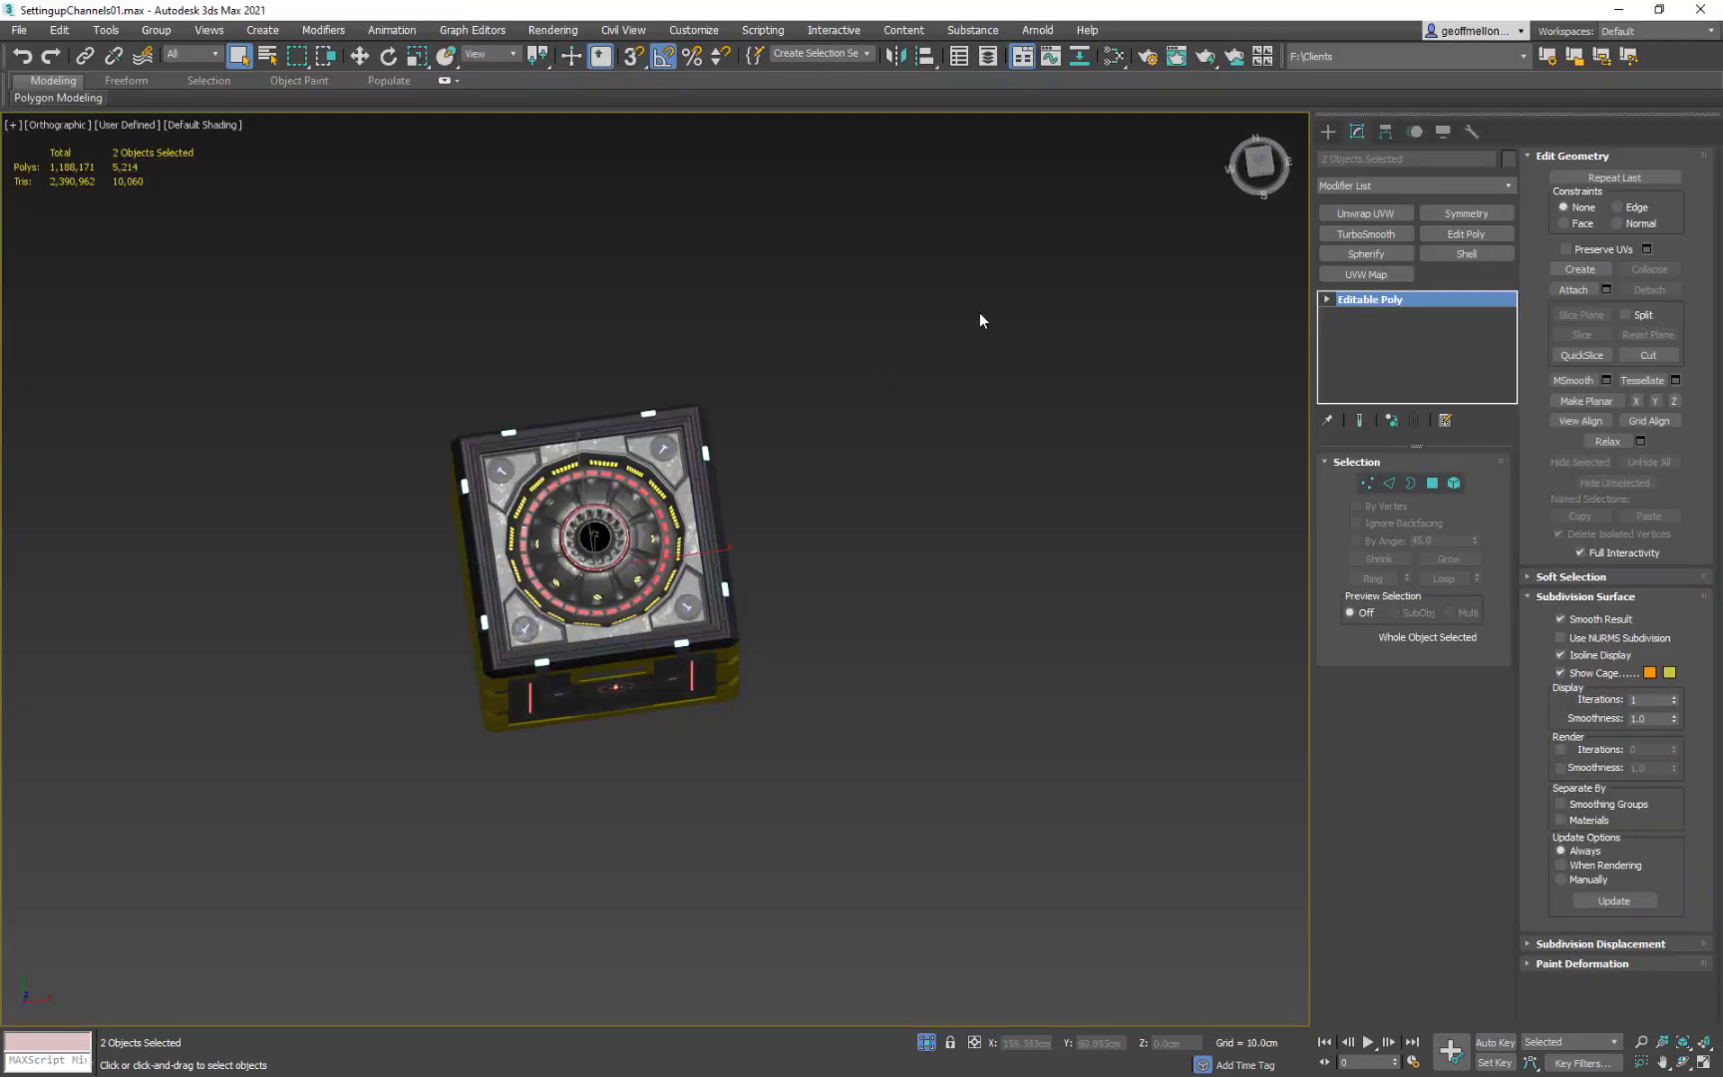
{"action": "left_click", "coordinate": [697, 800]}
{"action": "key", "text": "ctrl+e"}
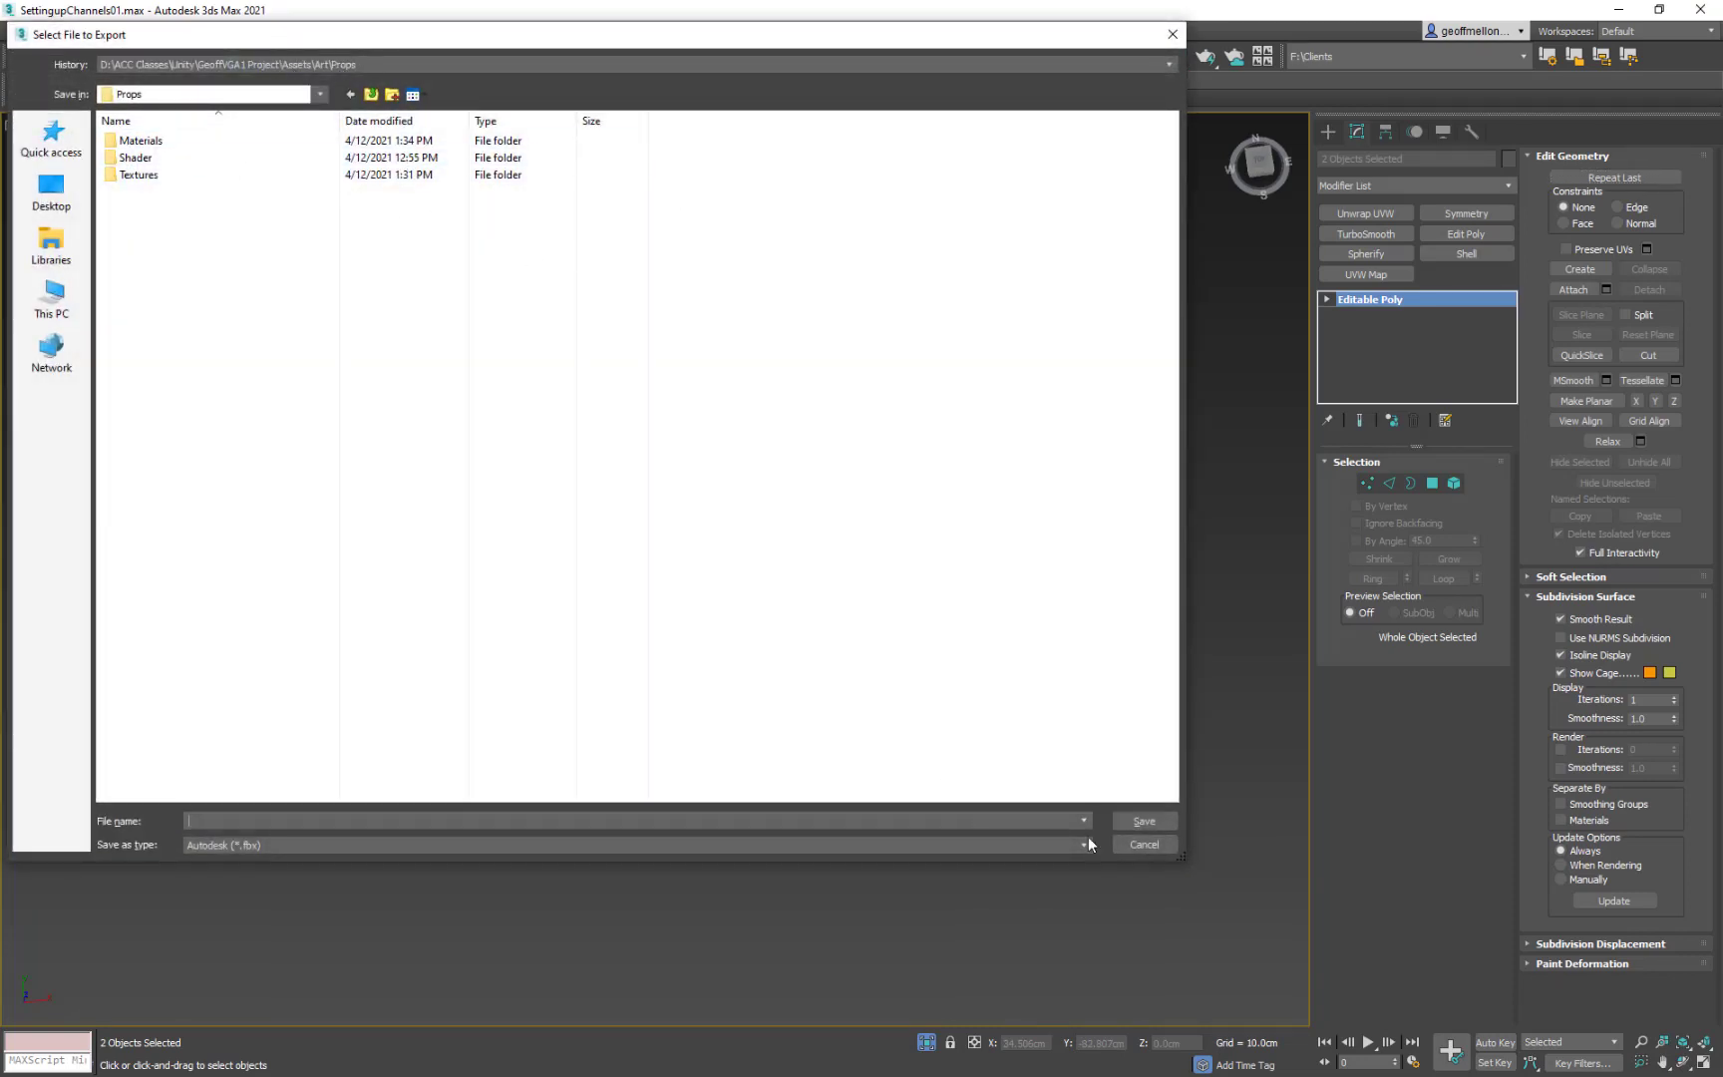
{"action": "type", "text": "TechCrate"}
{"action": "key", "text": "Return"}
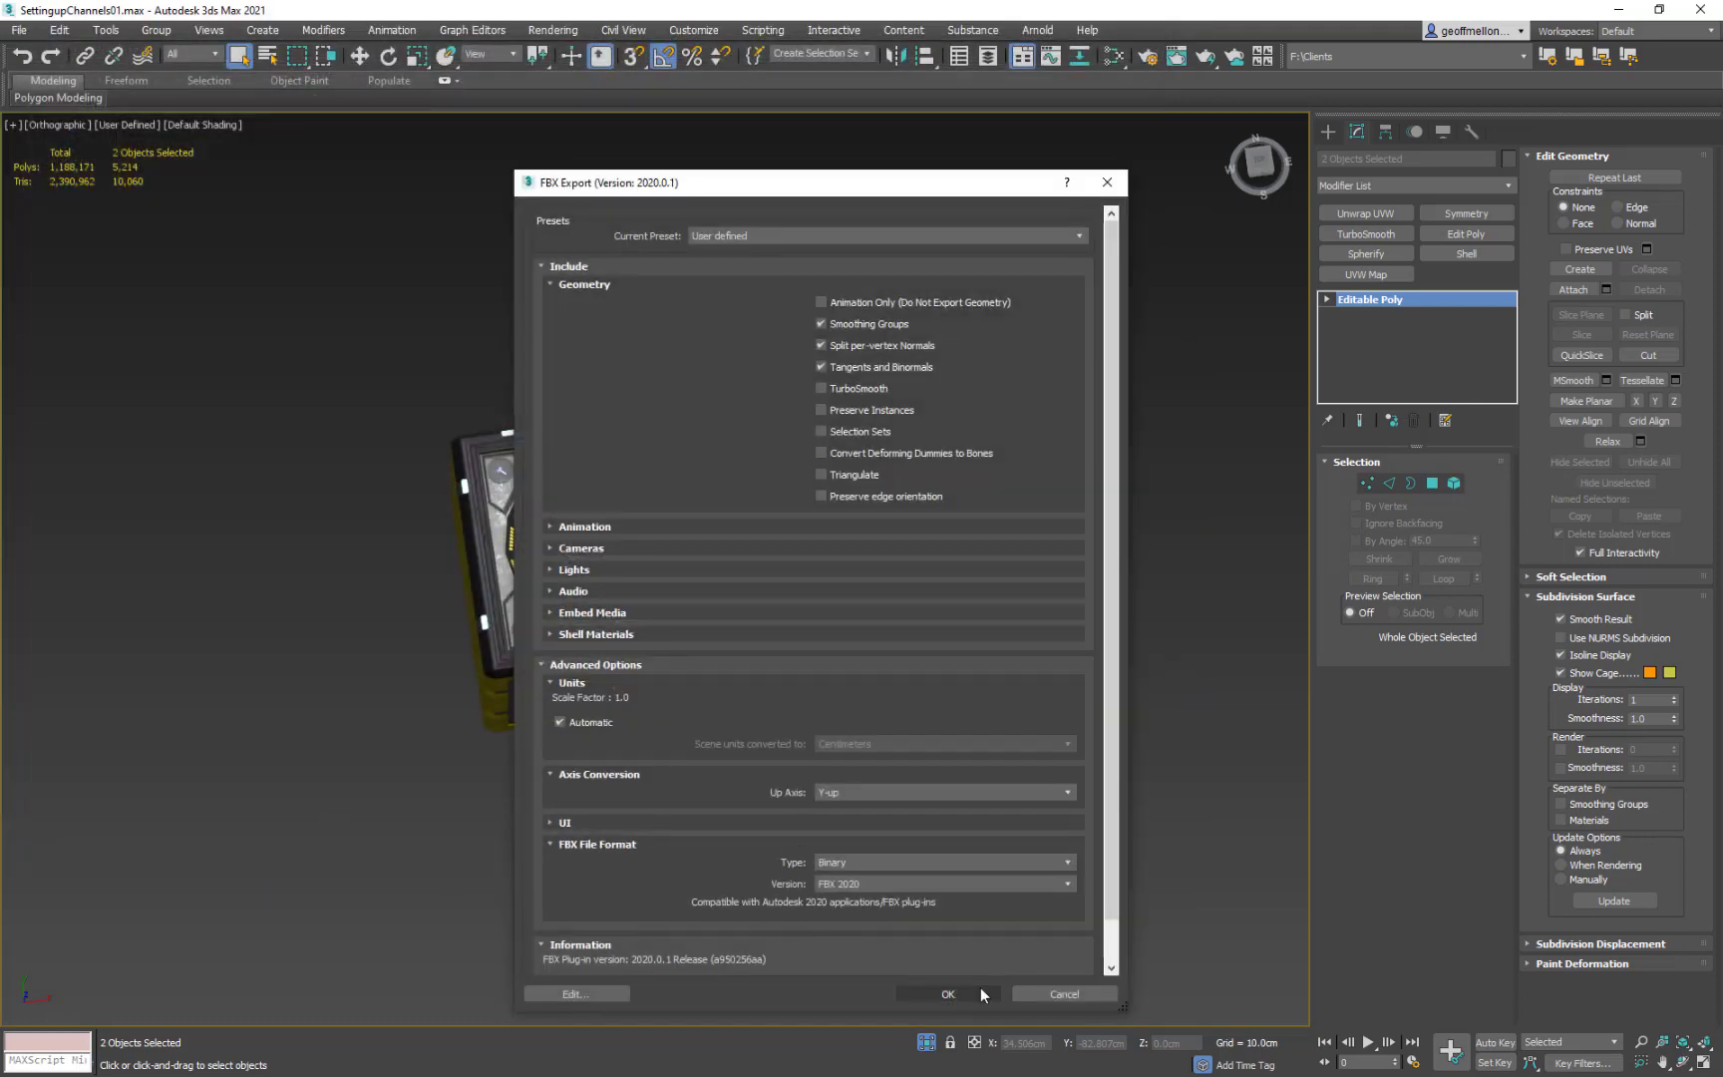
{"action": "left_click", "coordinate": [980, 994]}
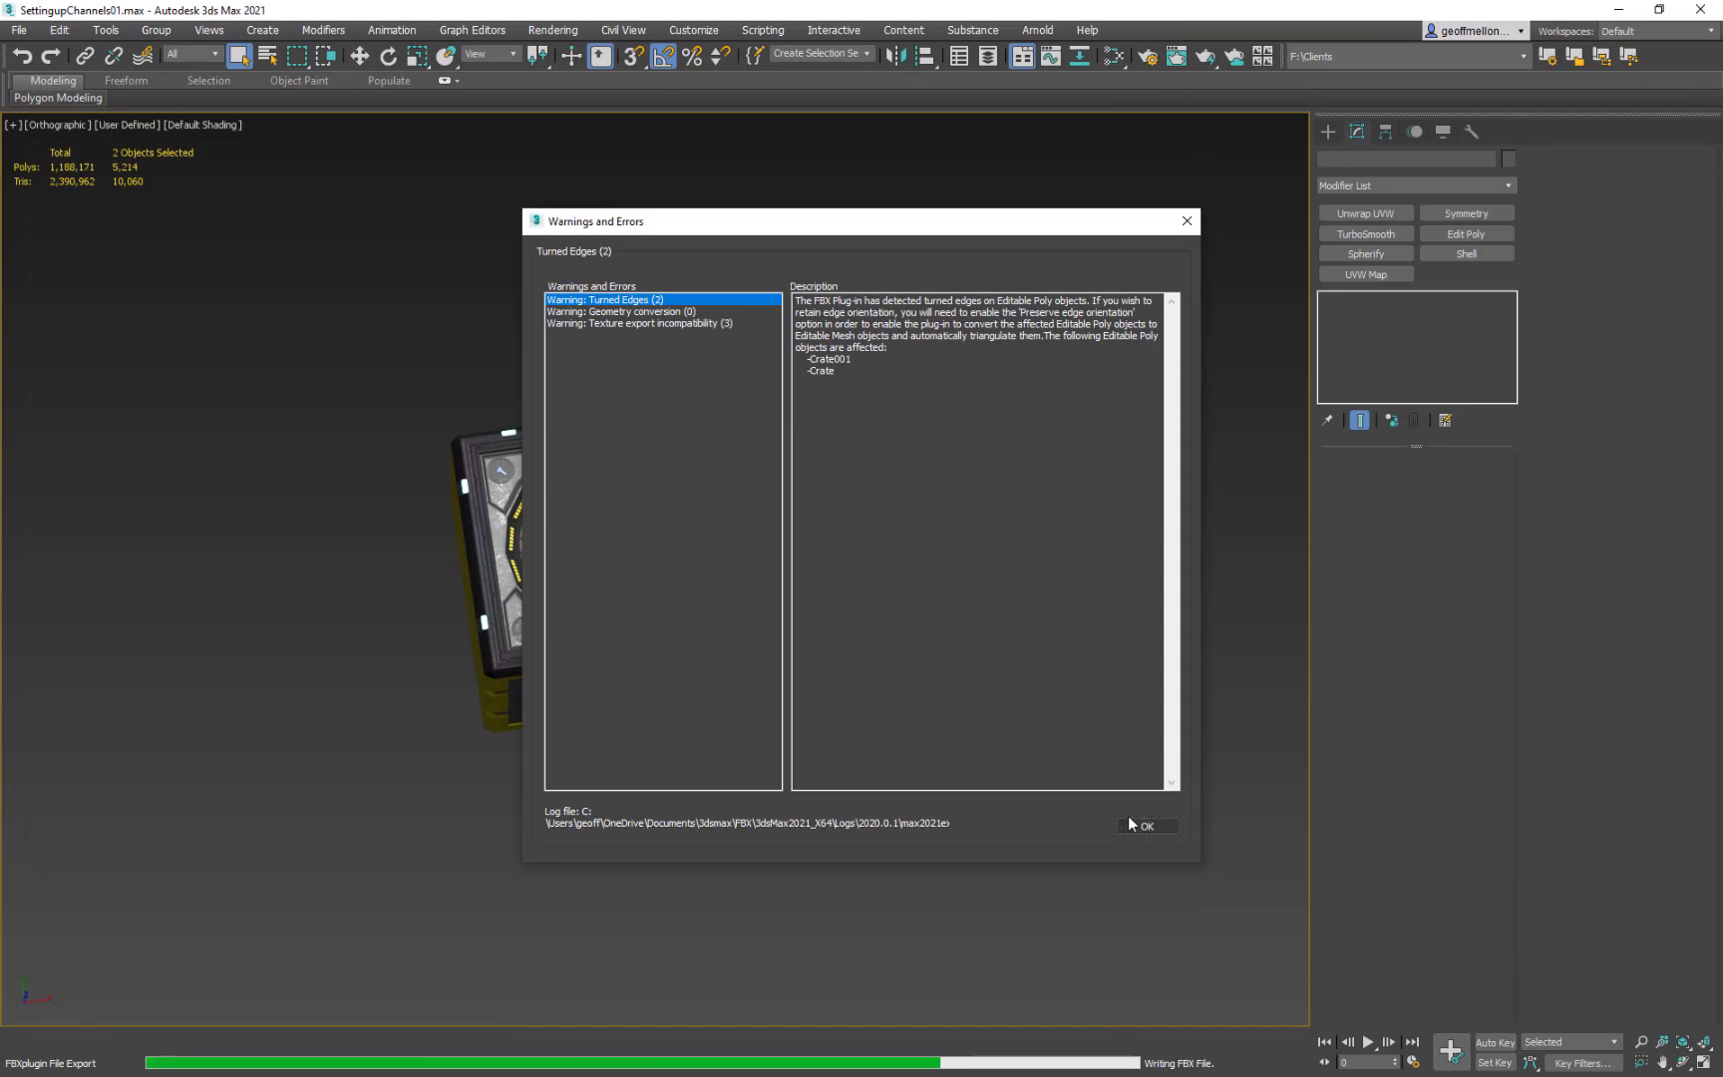
{"action": "left_click", "coordinate": [1144, 825]}
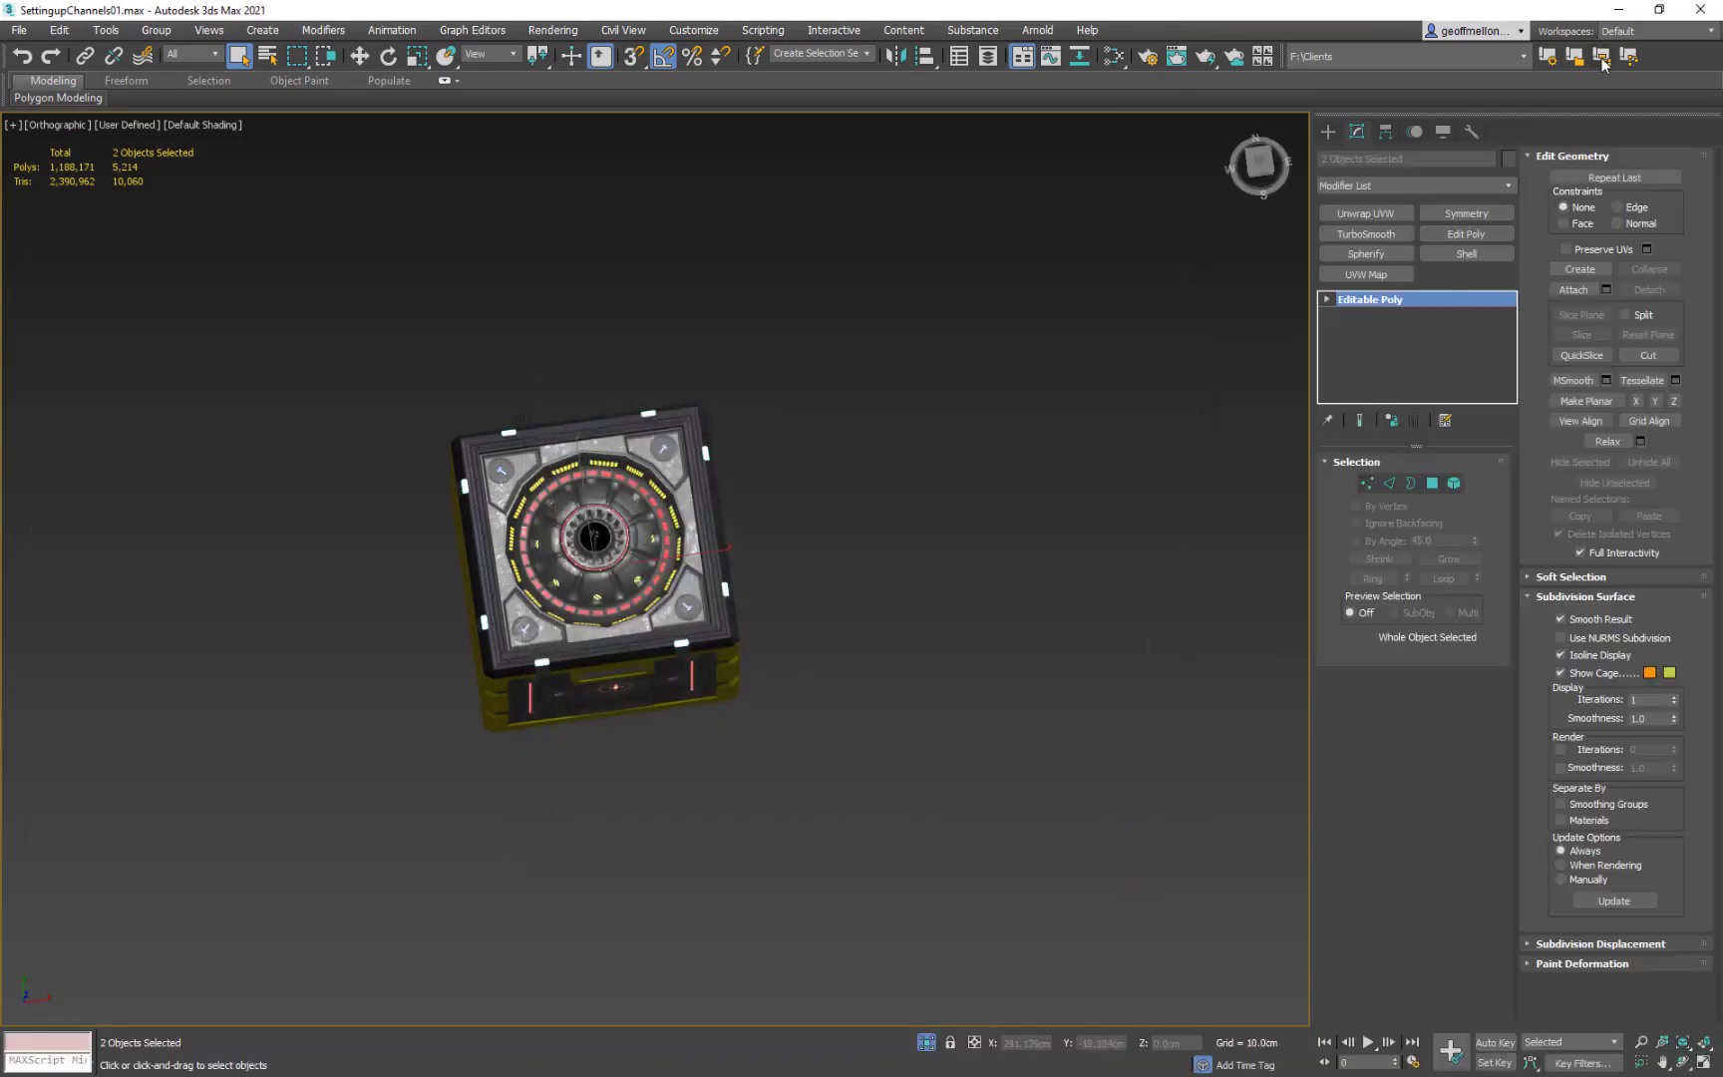
Switch back to Unity and inspect the reimported TechCrate's material import settings and the Rubber_DecalTrim 01 material.
{"action": "left_click", "coordinate": [1617, 10]}
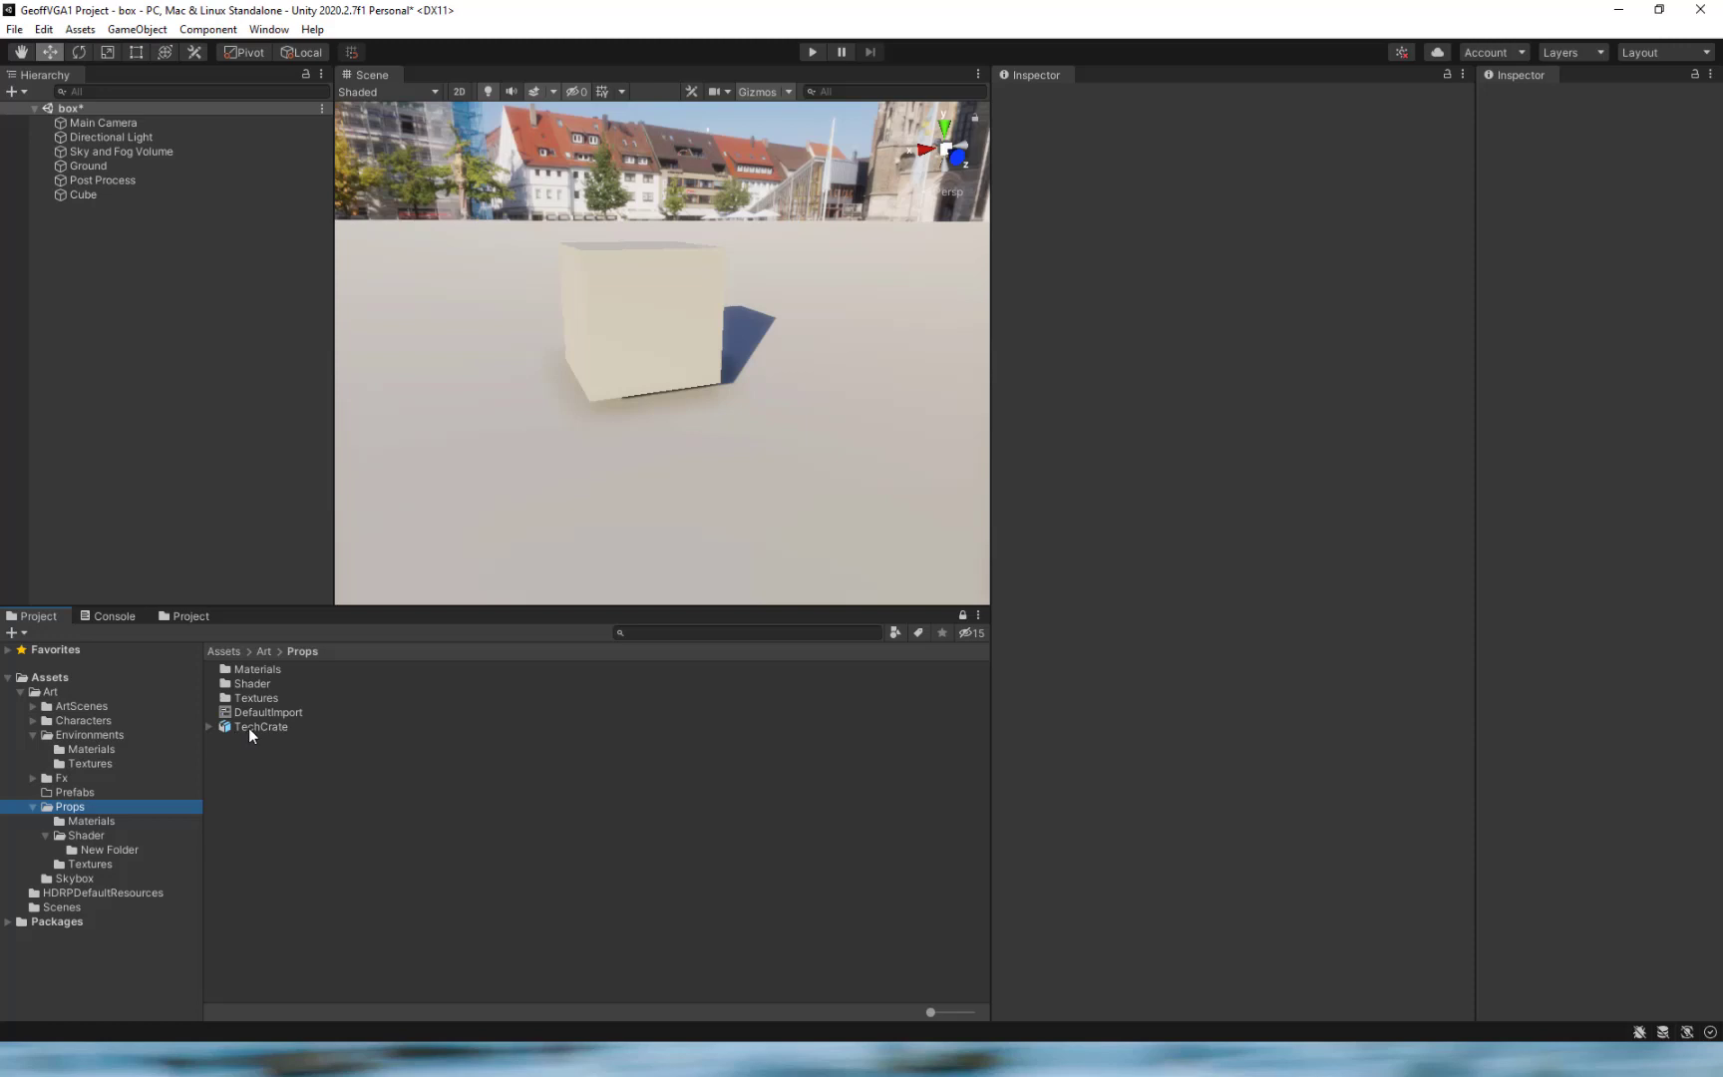
{"action": "left_click", "coordinate": [249, 728]}
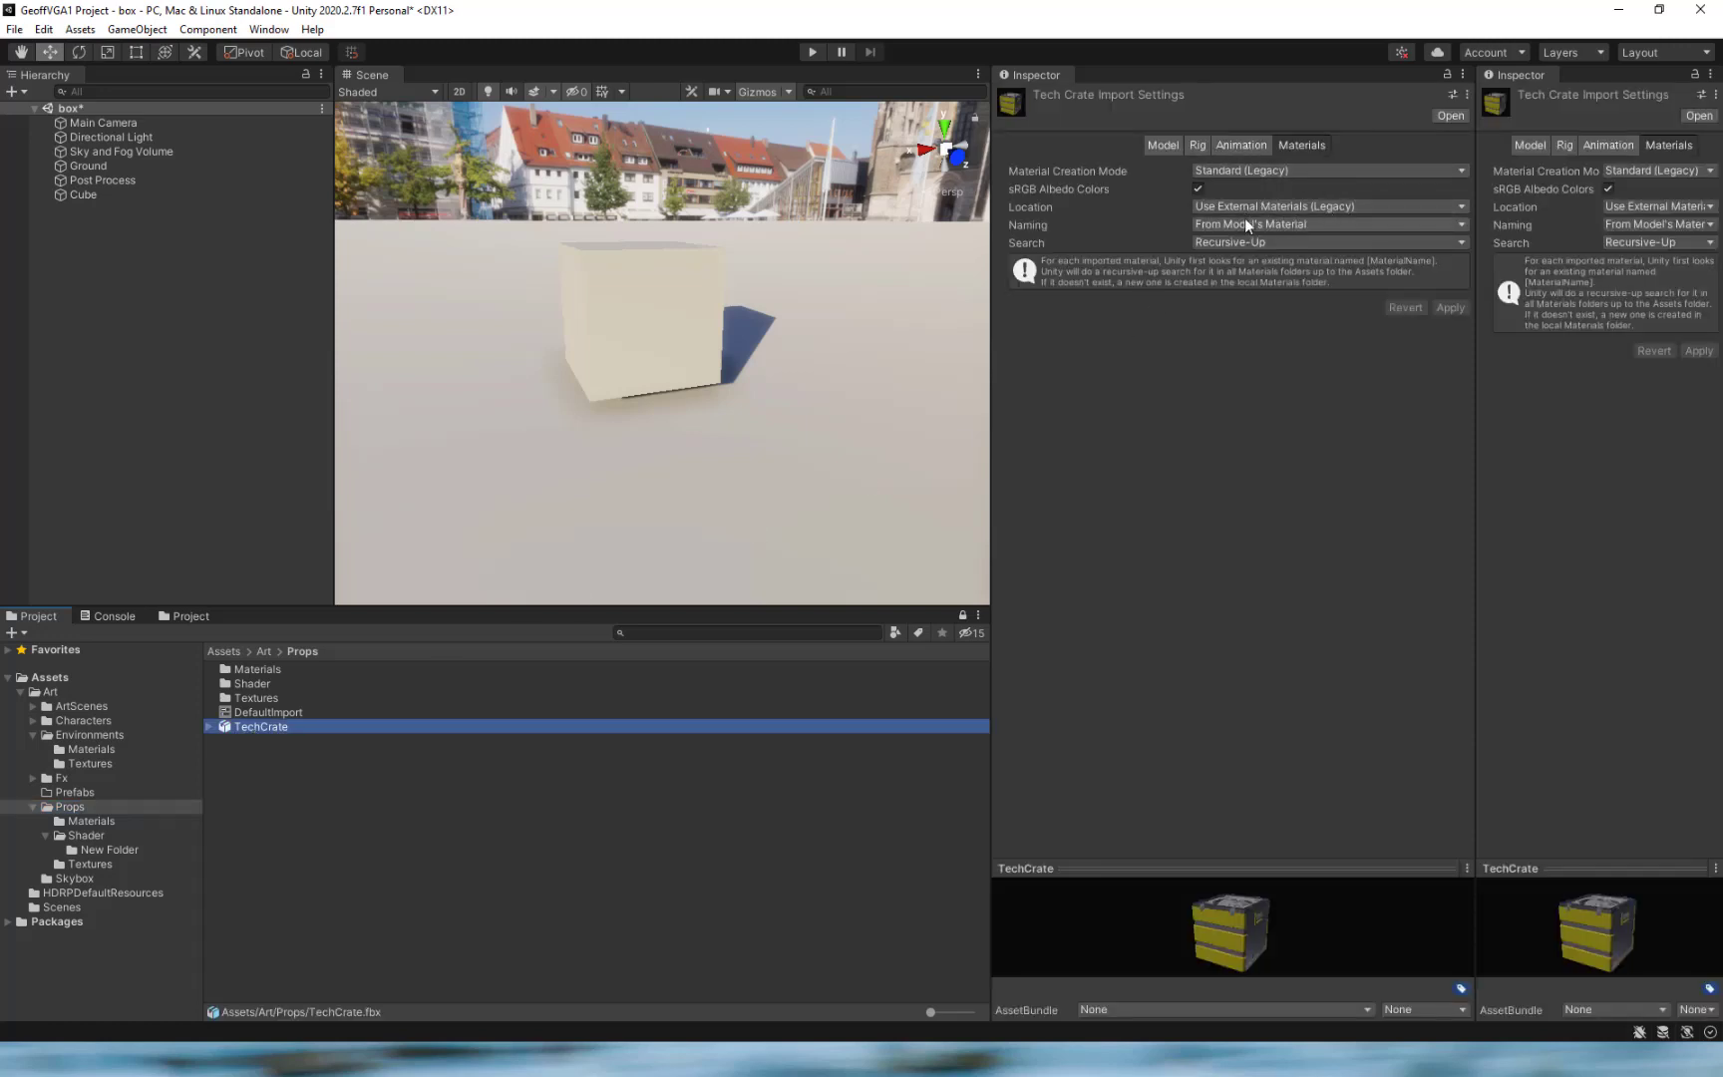
{"action": "double_click", "coordinate": [251, 667]}
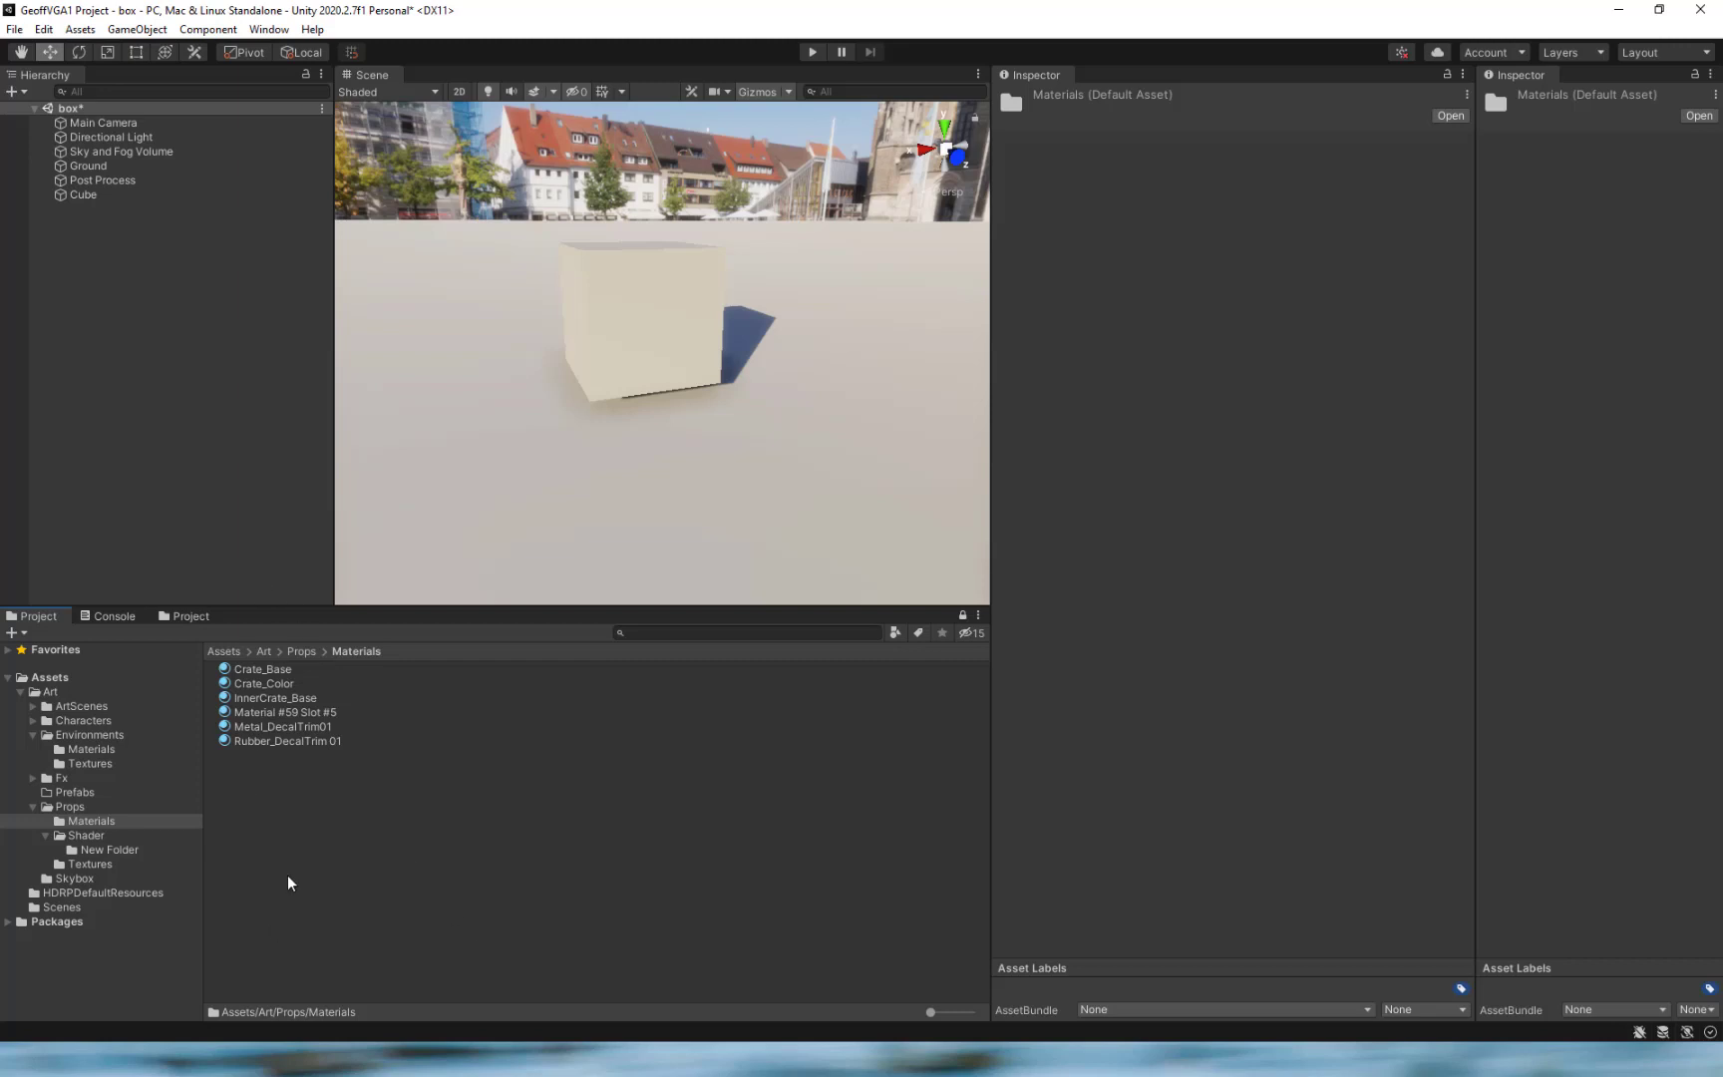
{"action": "left_click", "coordinate": [283, 740]}
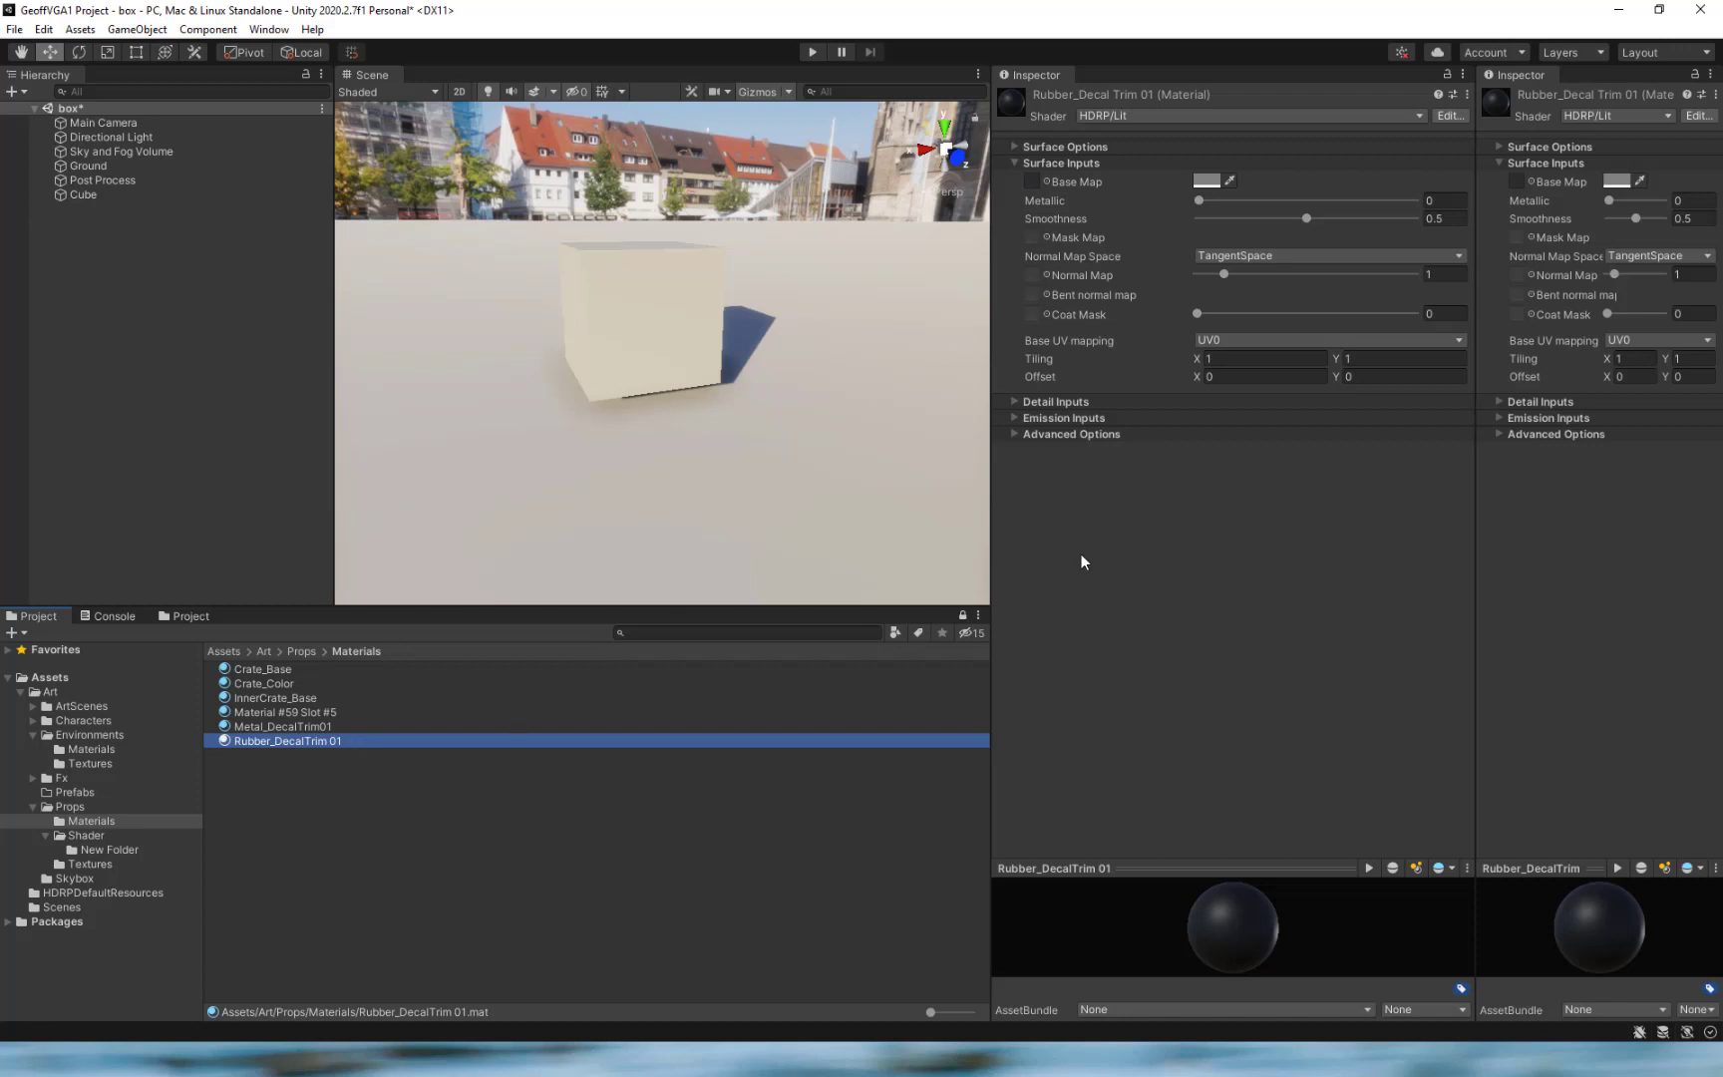
{"action": "left_click", "coordinate": [1658, 10]}
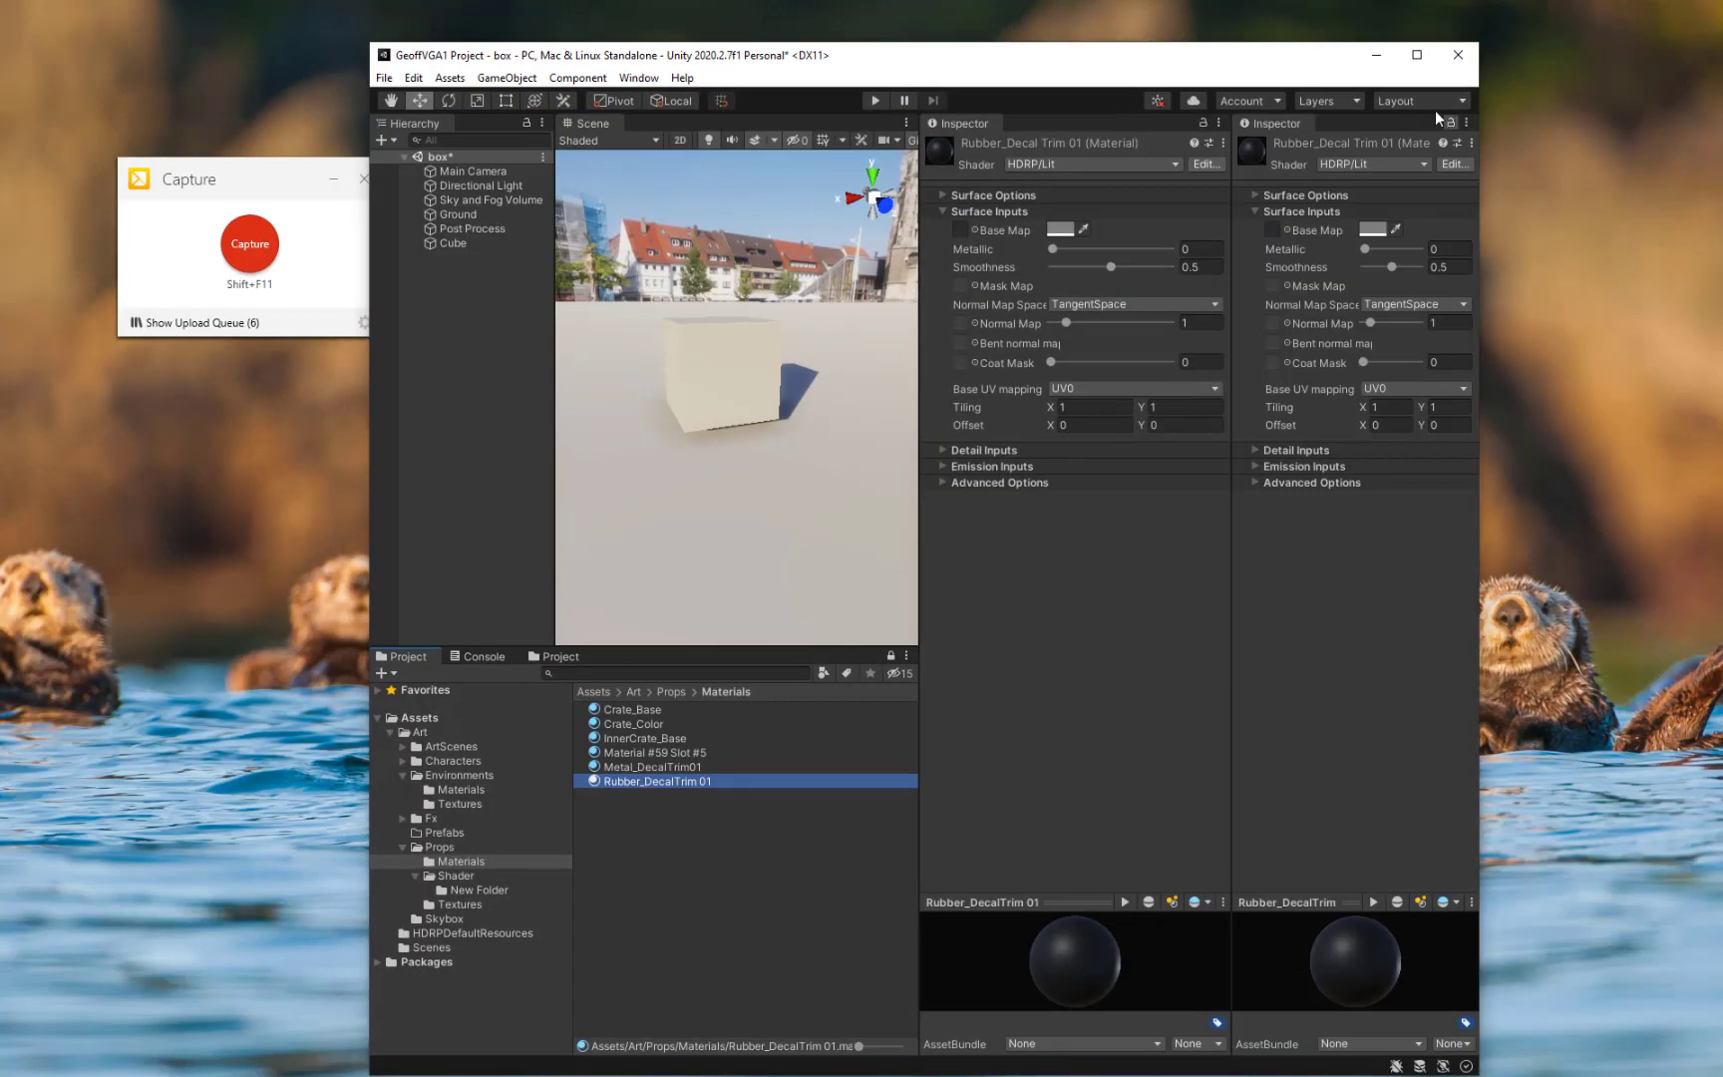
{"action": "left_click", "coordinate": [1417, 55]}
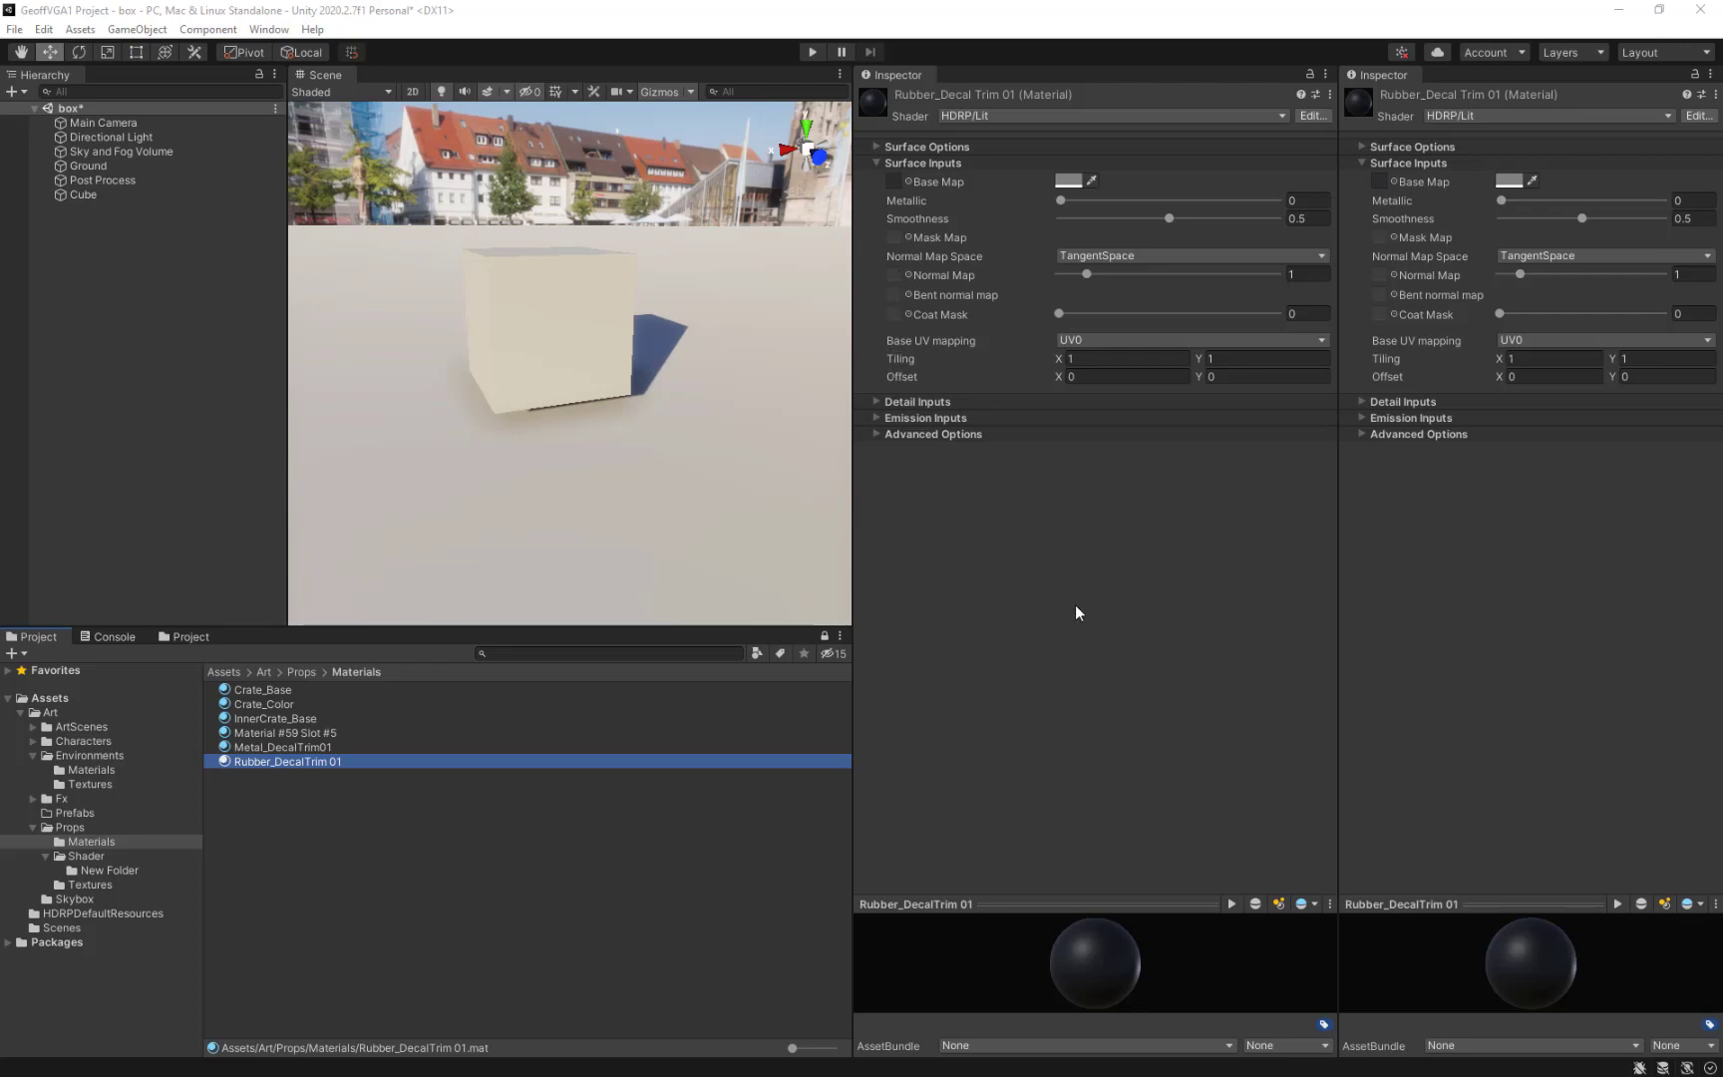
Place the TechCrate model from the Props folder in the scene and delete the placeholder cube.
{"action": "left_click", "coordinate": [70, 830]}
{"action": "left_click_drag", "start_coordinate": [262, 747], "coordinate": [467, 484]}
{"action": "left_click", "coordinate": [605, 277]}
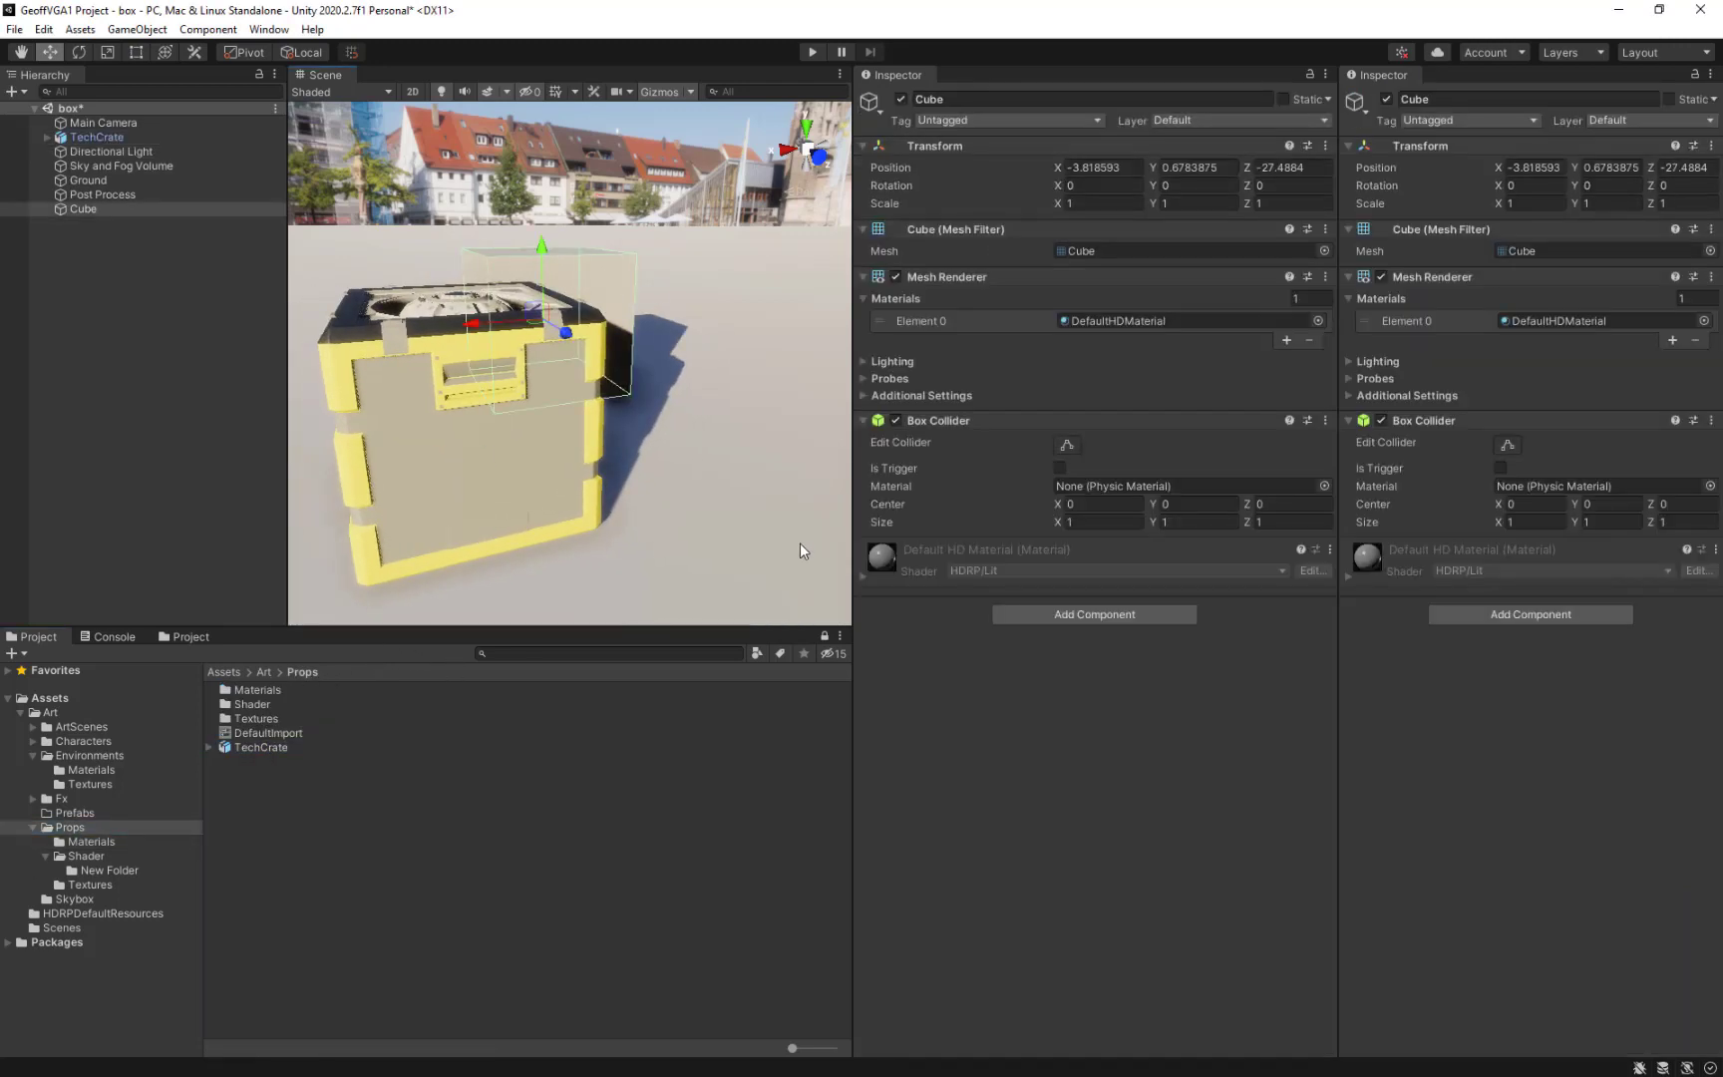
{"action": "key", "text": "Delete"}
{"action": "middle_click_drag", "start_coordinate": [529, 418], "coordinate": [663, 344]}
{"action": "left_click", "coordinate": [626, 341]}
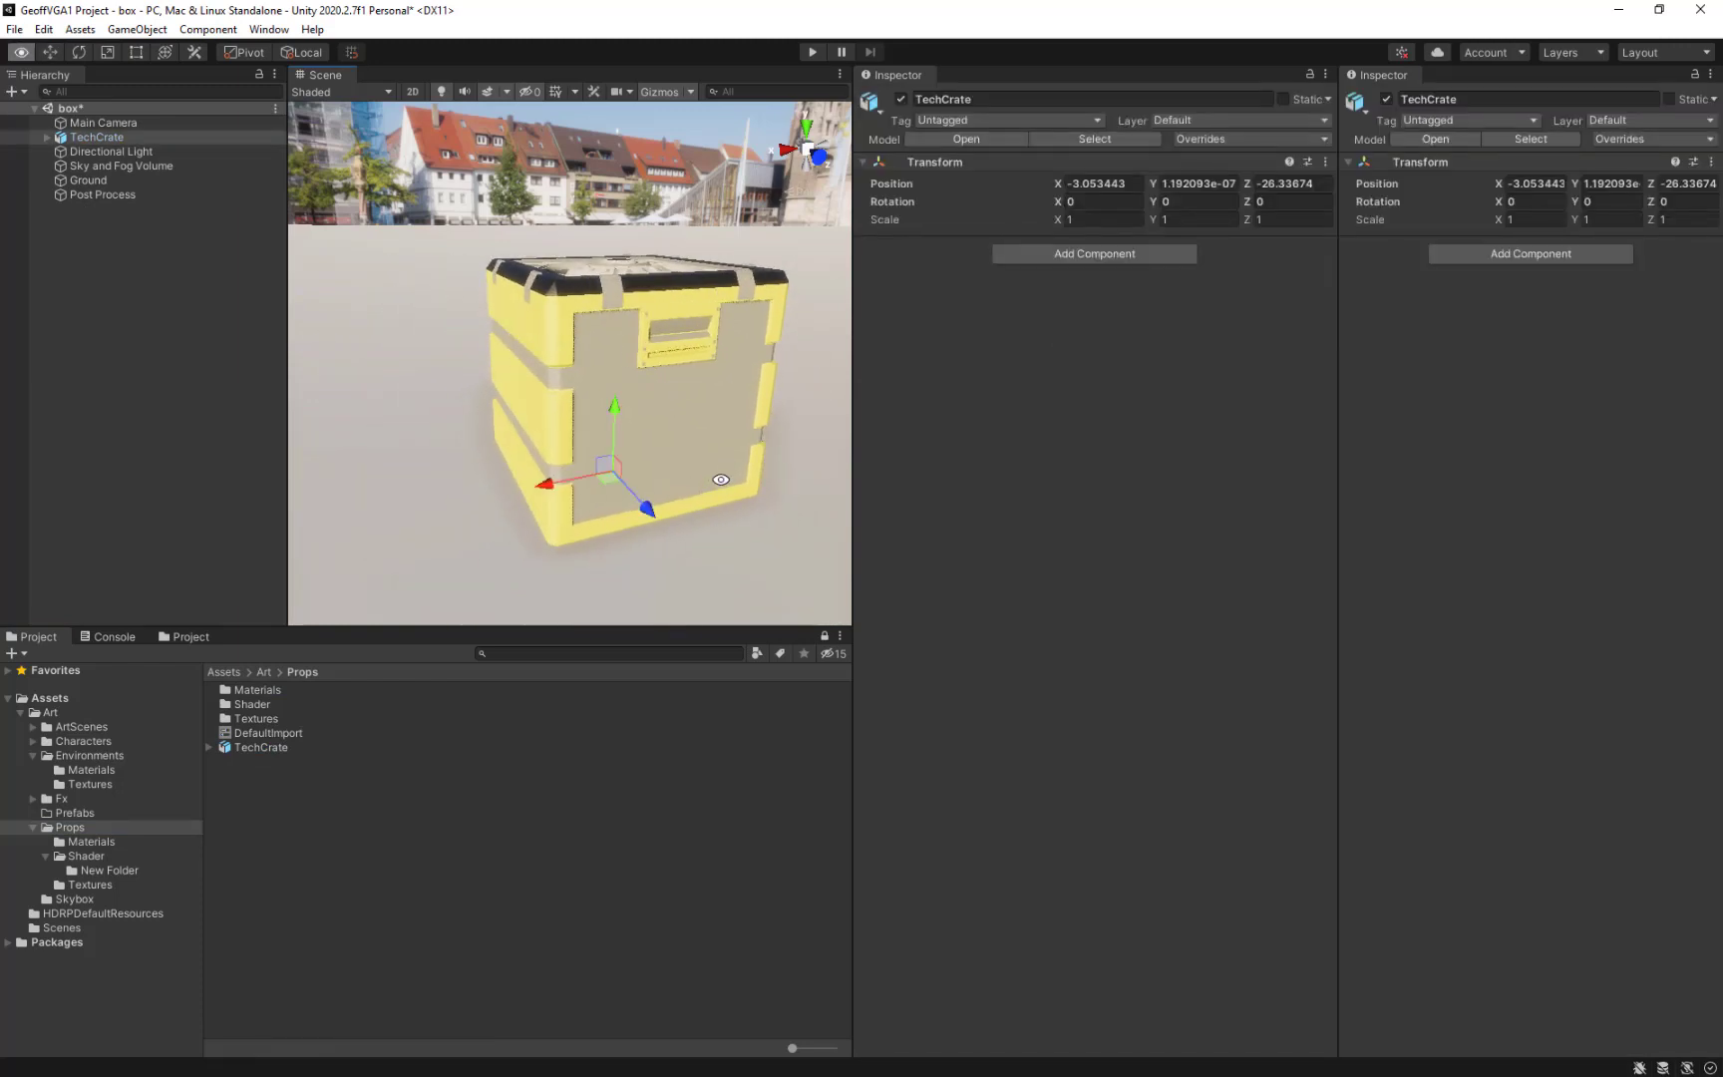
{"action": "left_click_drag", "start_coordinate": [721, 480], "coordinate": [738, 394], "text": "alt"}
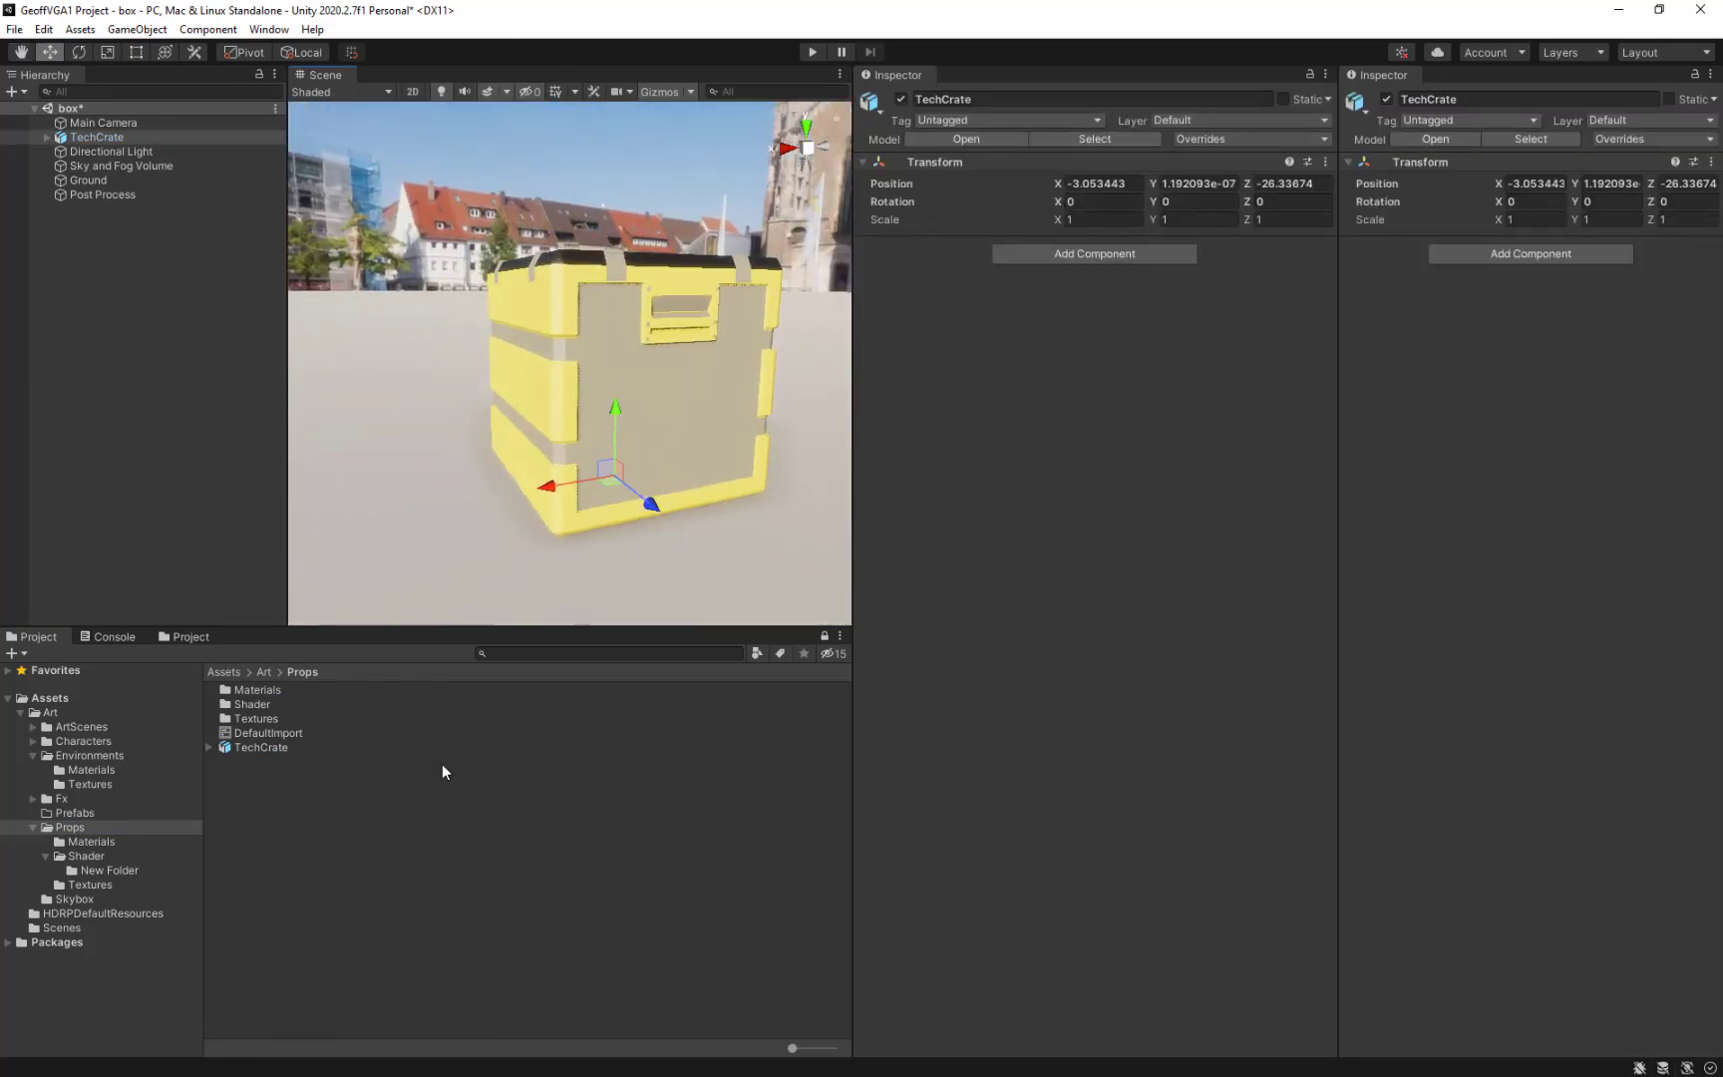
Select the Crate mesh in the scene, expand its Metal_DecalTrim01 material and open the Props Textures folder.
{"action": "left_click", "coordinate": [88, 842]}
{"action": "left_click", "coordinate": [728, 370]}
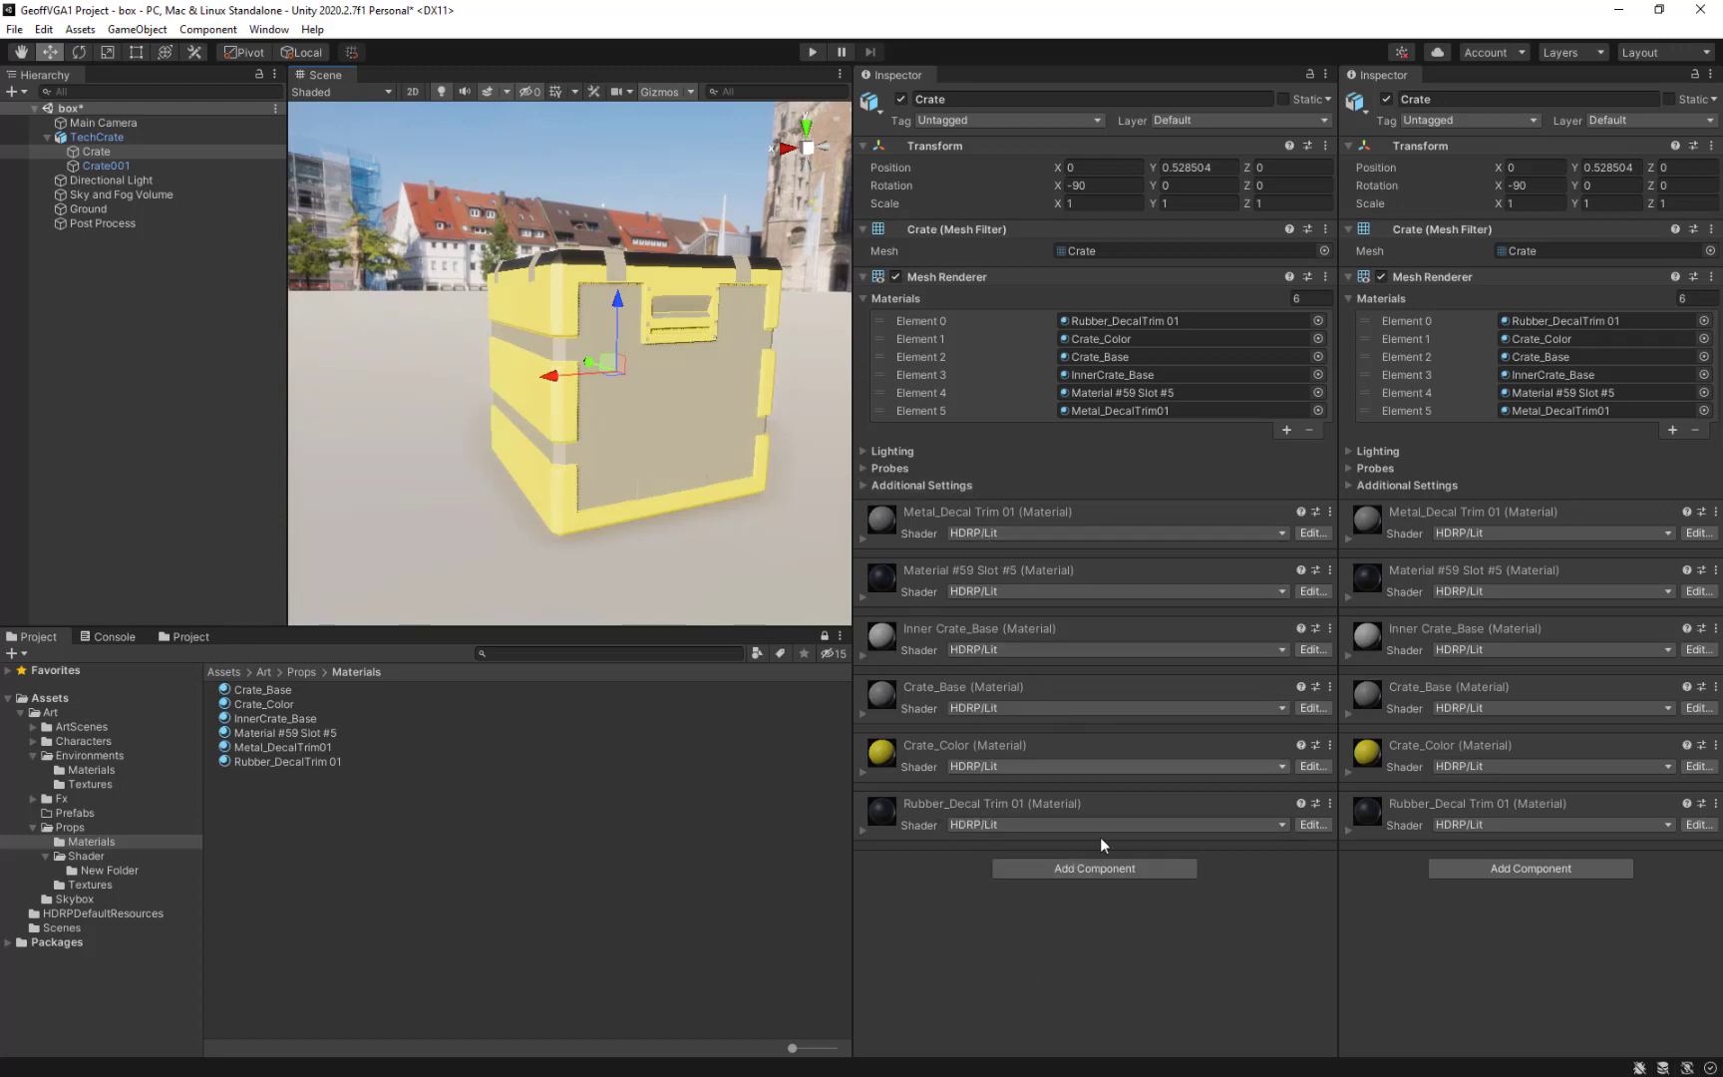
{"action": "left_click", "coordinate": [980, 515]}
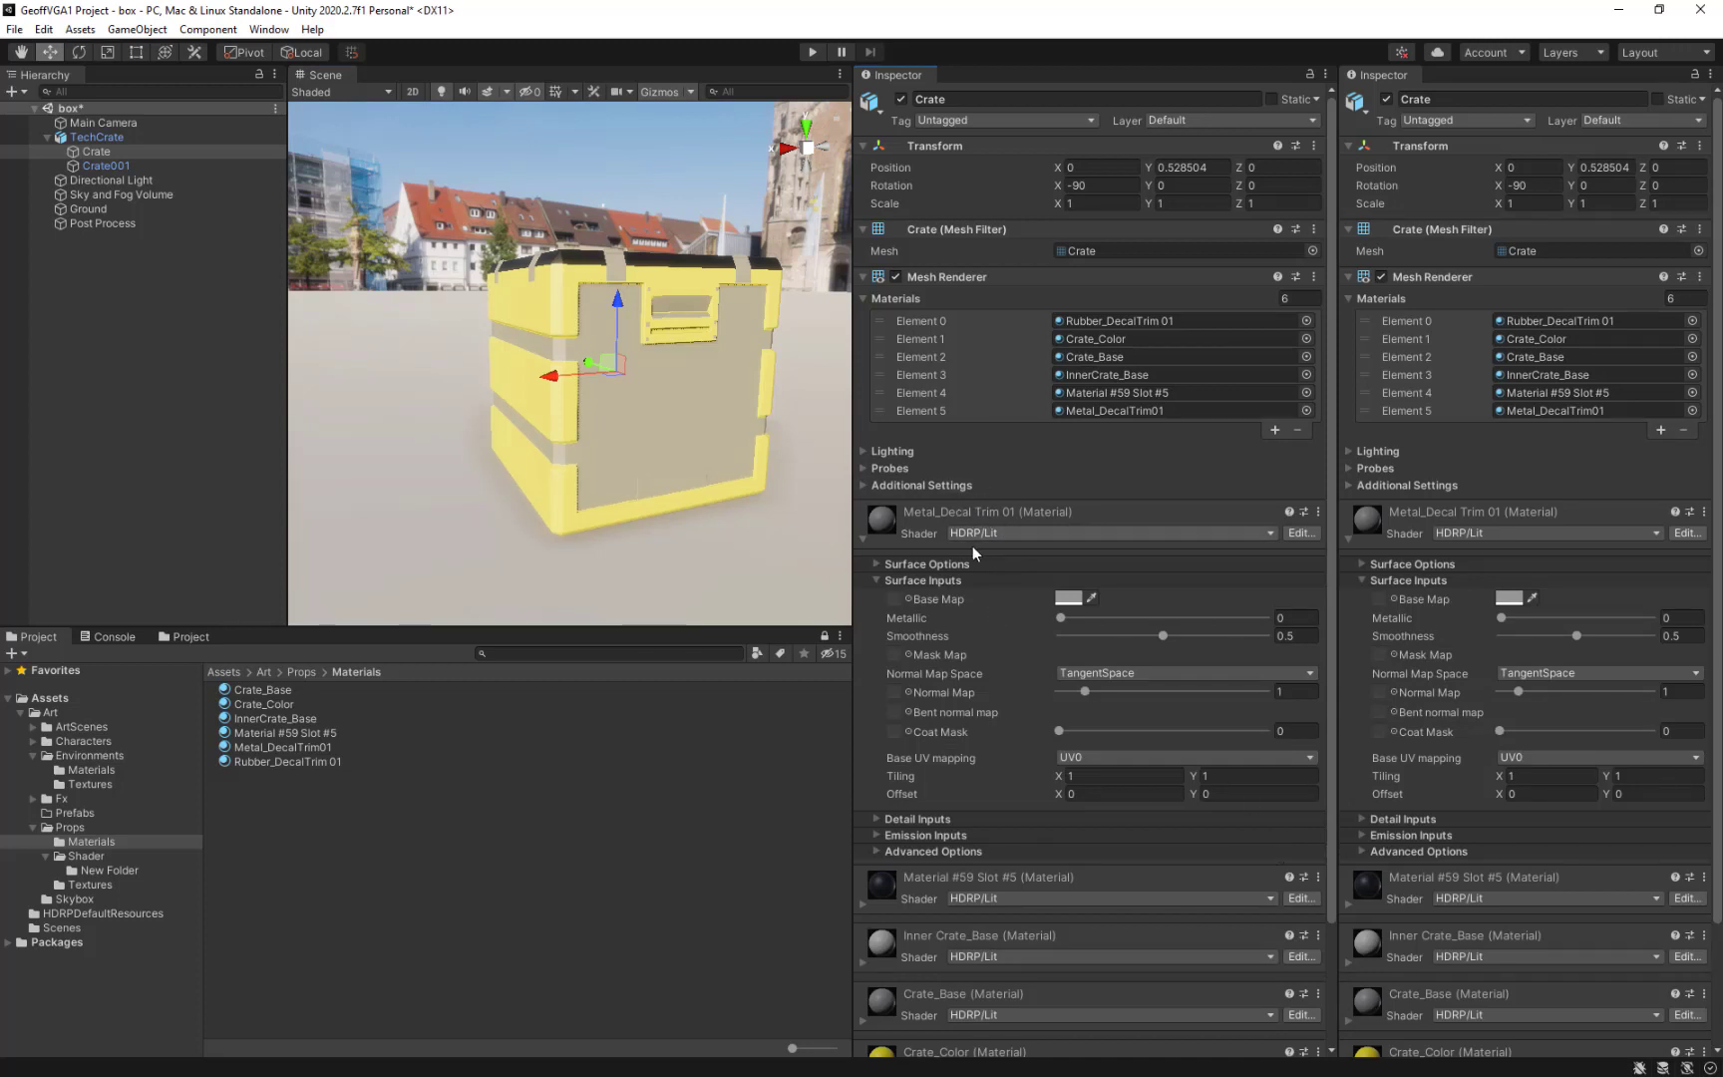
{"action": "left_click", "coordinate": [92, 886]}
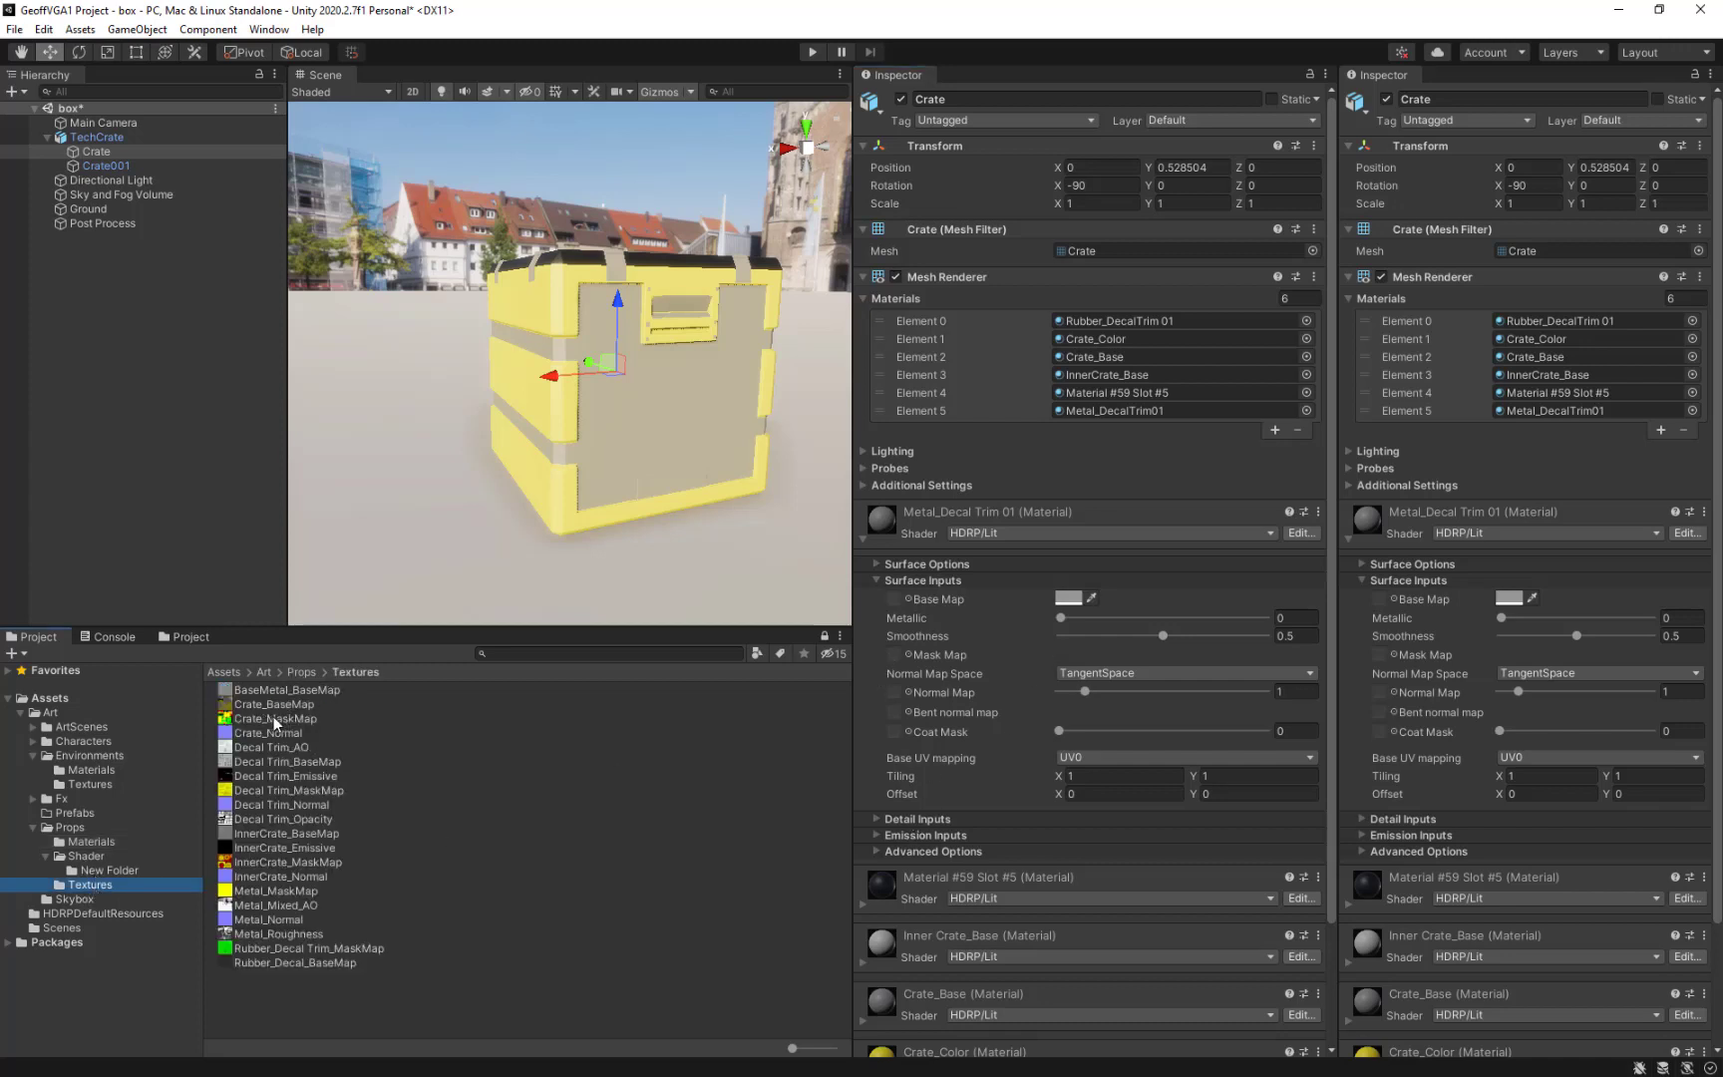
Try Crate_MaskMap as the mask map of the Metal_DecalTrim01 material and remove it again.
{"action": "left_click_drag", "start_coordinate": [276, 724], "coordinate": [894, 655]}
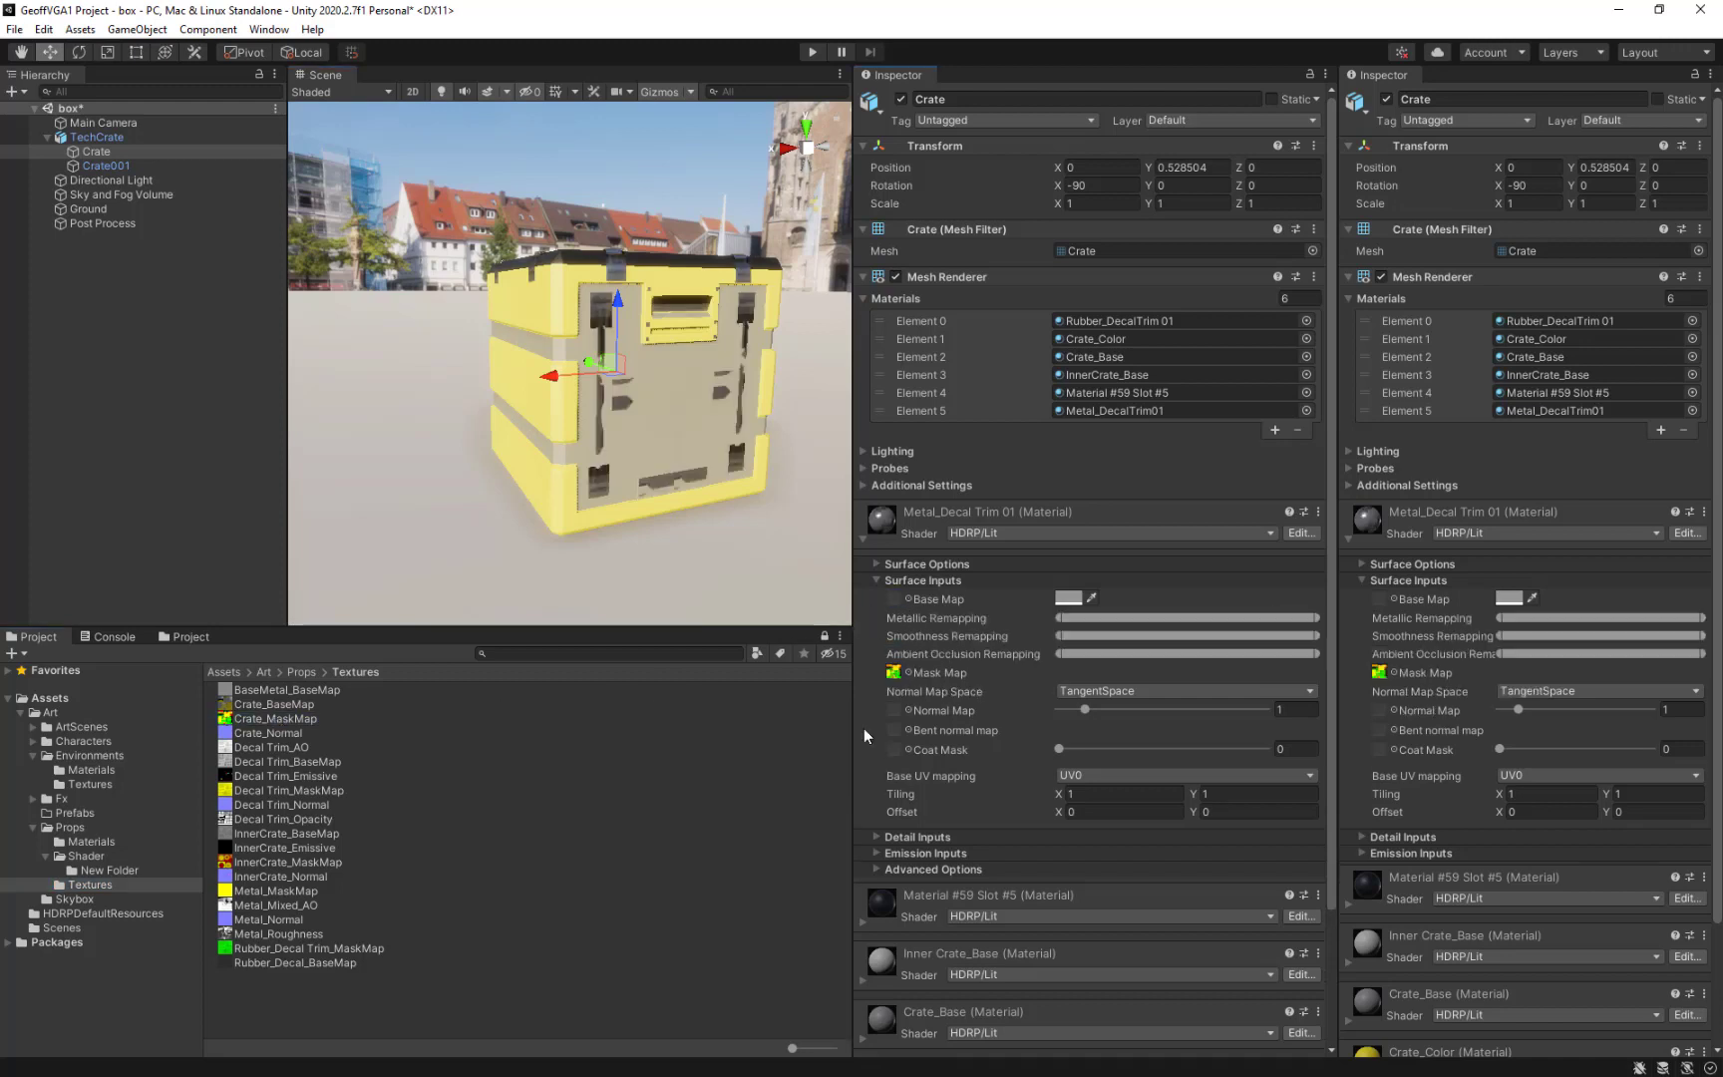
{"action": "middle_click_drag", "start_coordinate": [627, 403], "coordinate": [619, 363]}
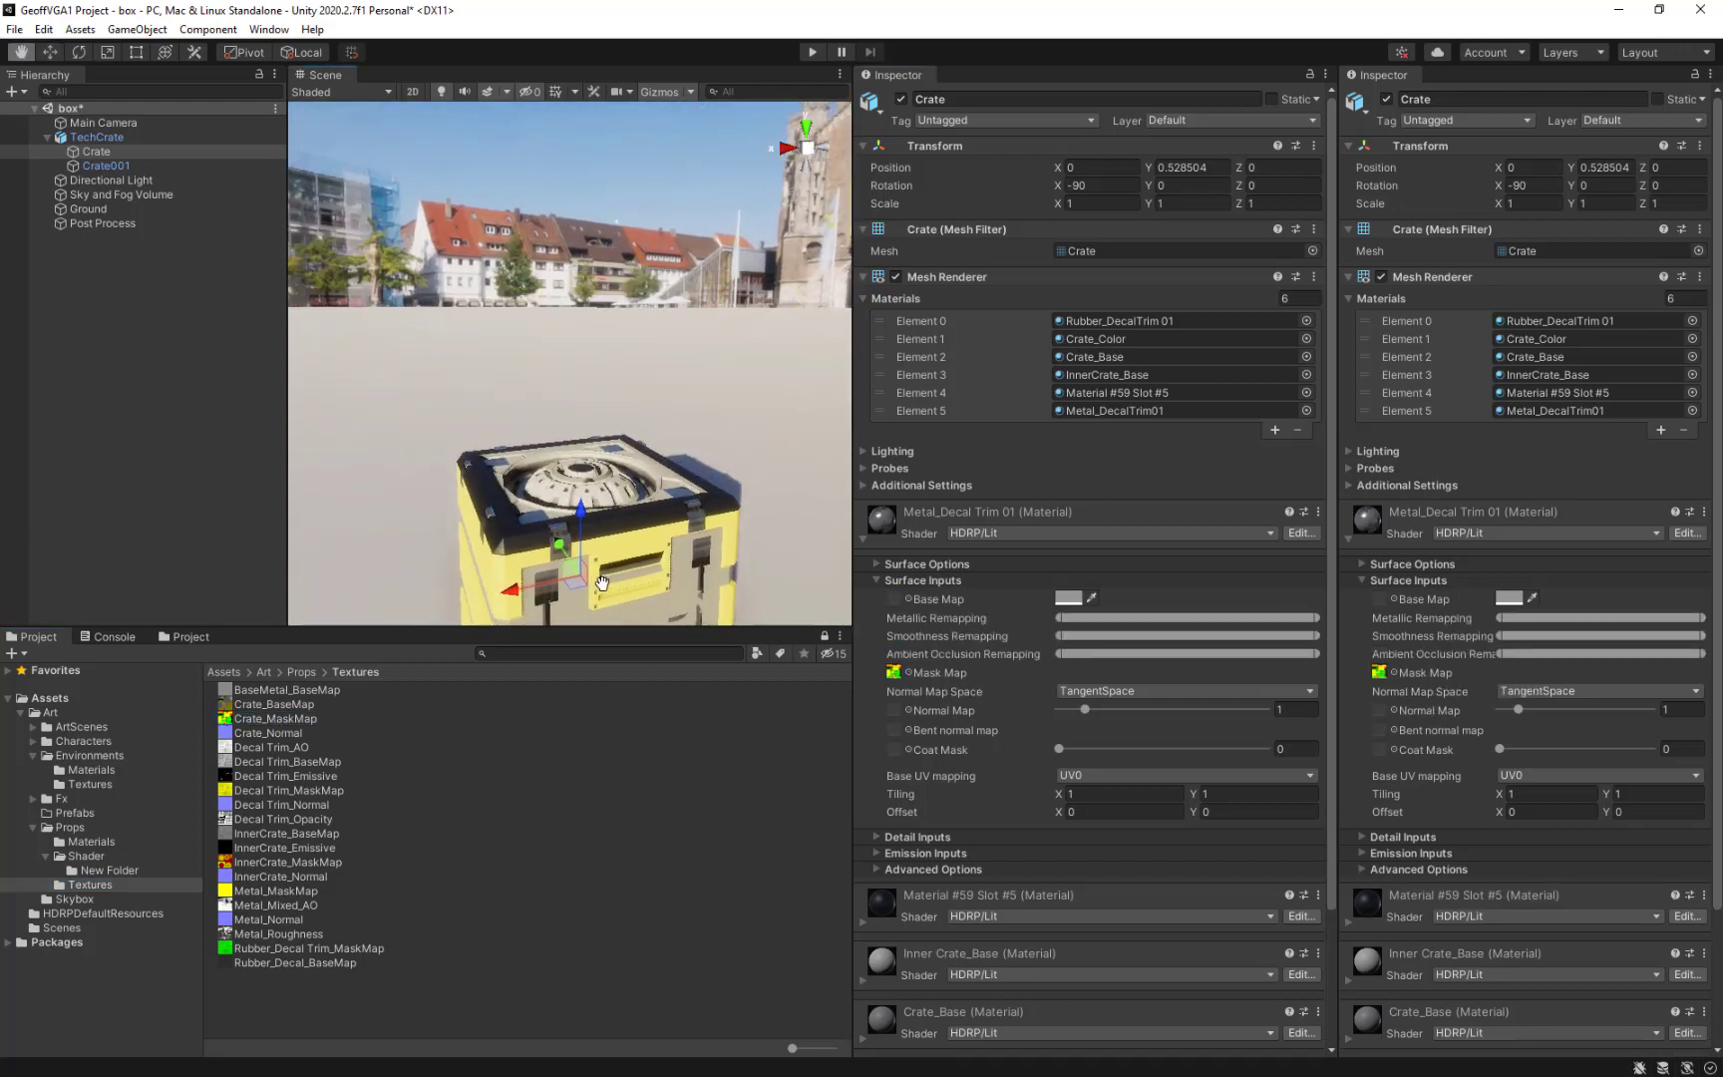
{"action": "scroll", "coordinate": [628, 519], "scroll_direction": "up", "scroll_amount": 5}
{"action": "scroll", "coordinate": [593, 350], "scroll_direction": "down", "scroll_amount": 5}
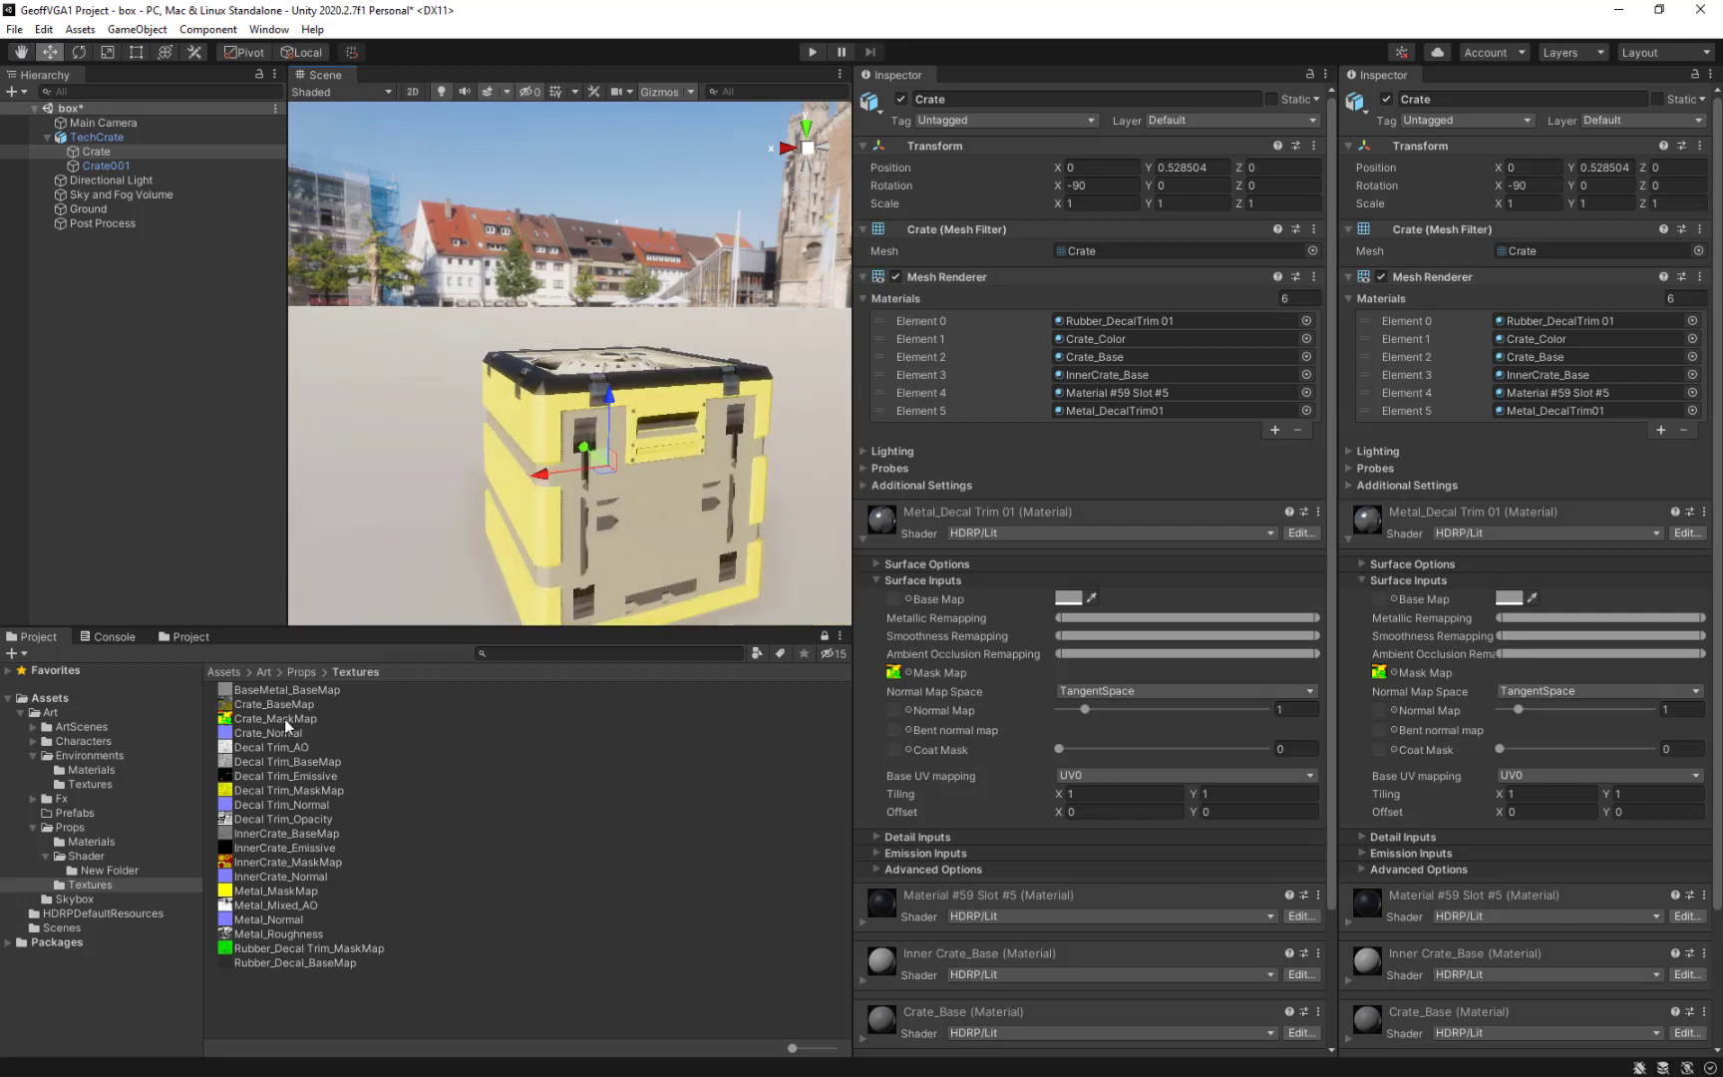
{"action": "left_click", "coordinate": [894, 672]}
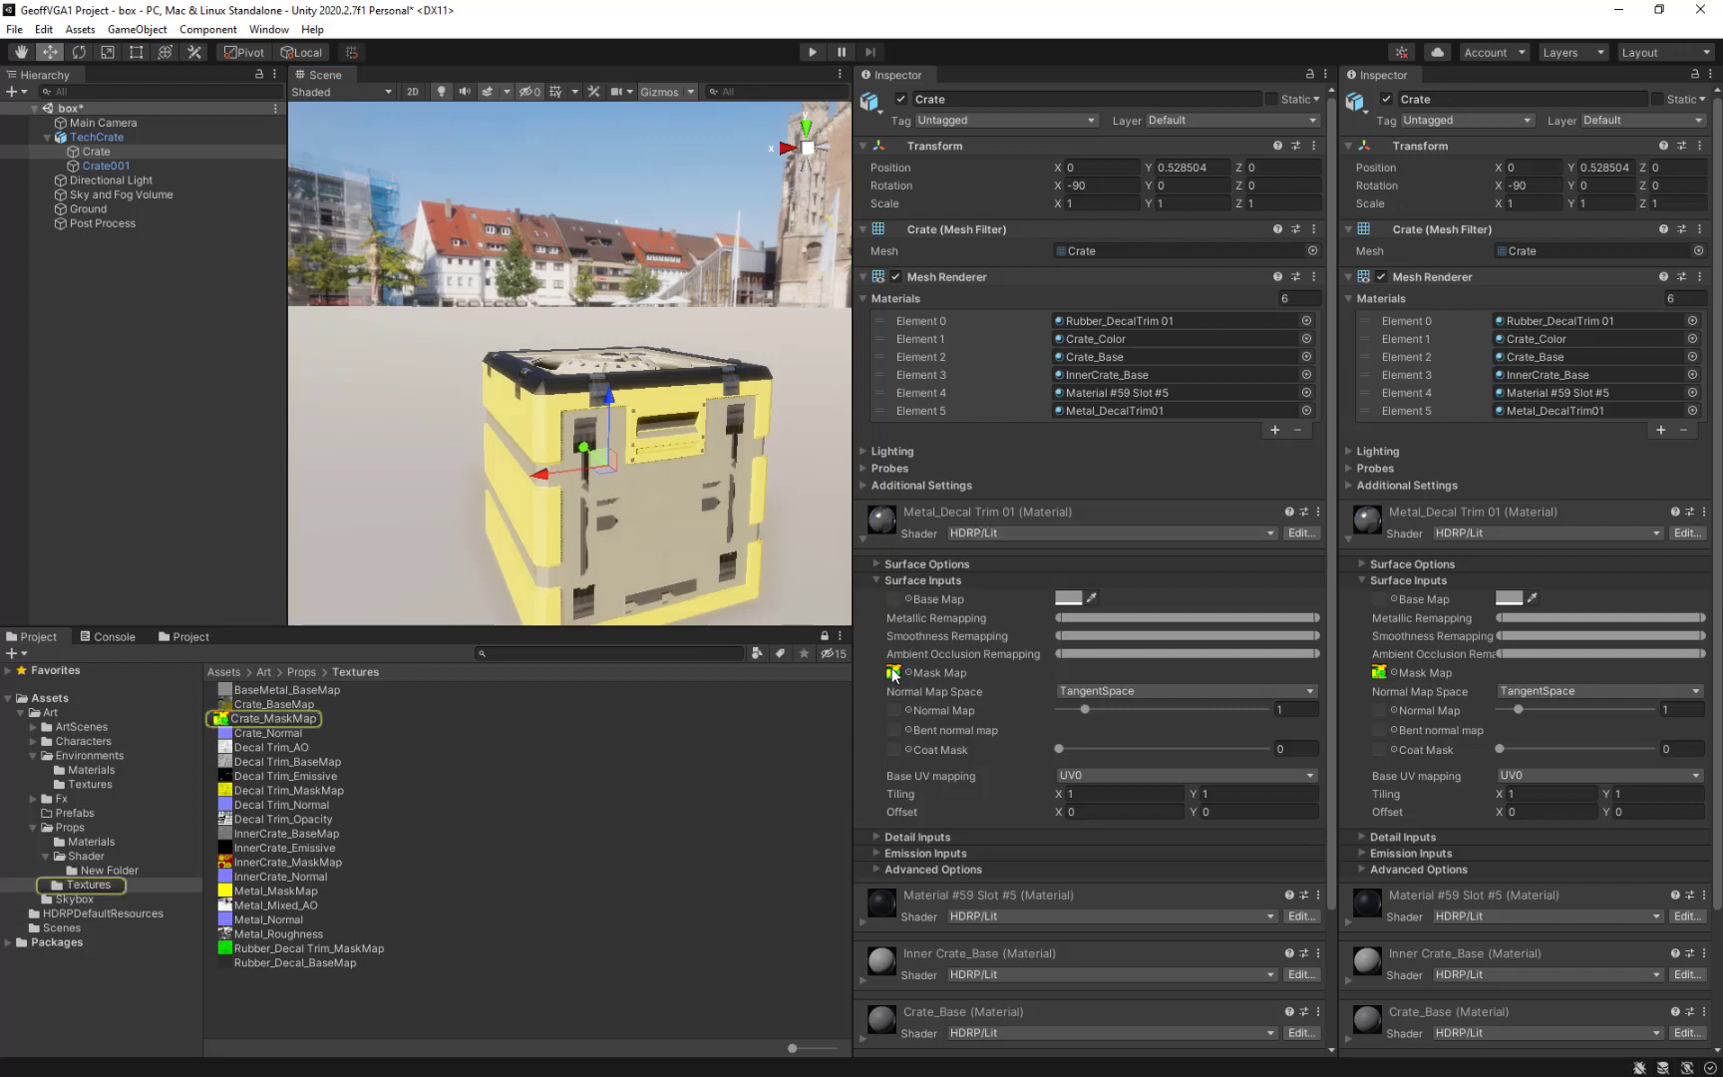
{"action": "key", "text": "Delete"}
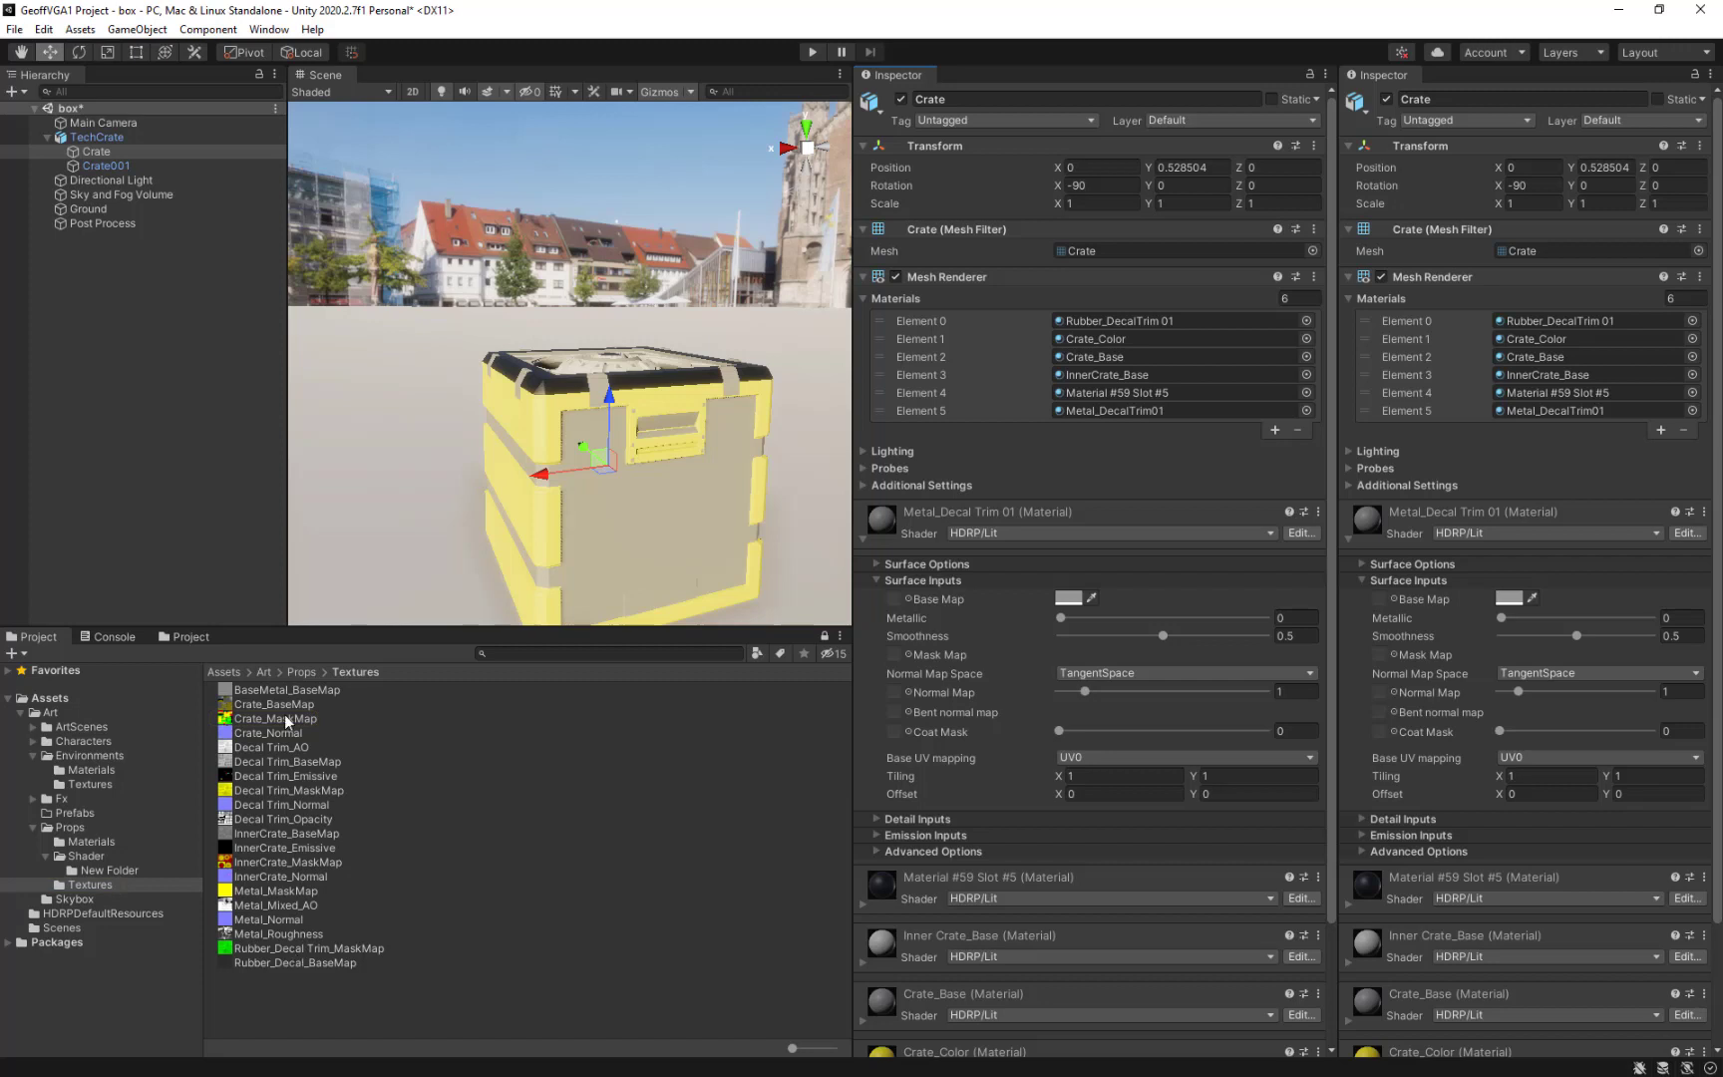
Collapse the Metal_DecalTrim01 material and assign Crate_MaskMap as the mask map of the Crate_Base material.
{"action": "left_click", "coordinate": [988, 507]}
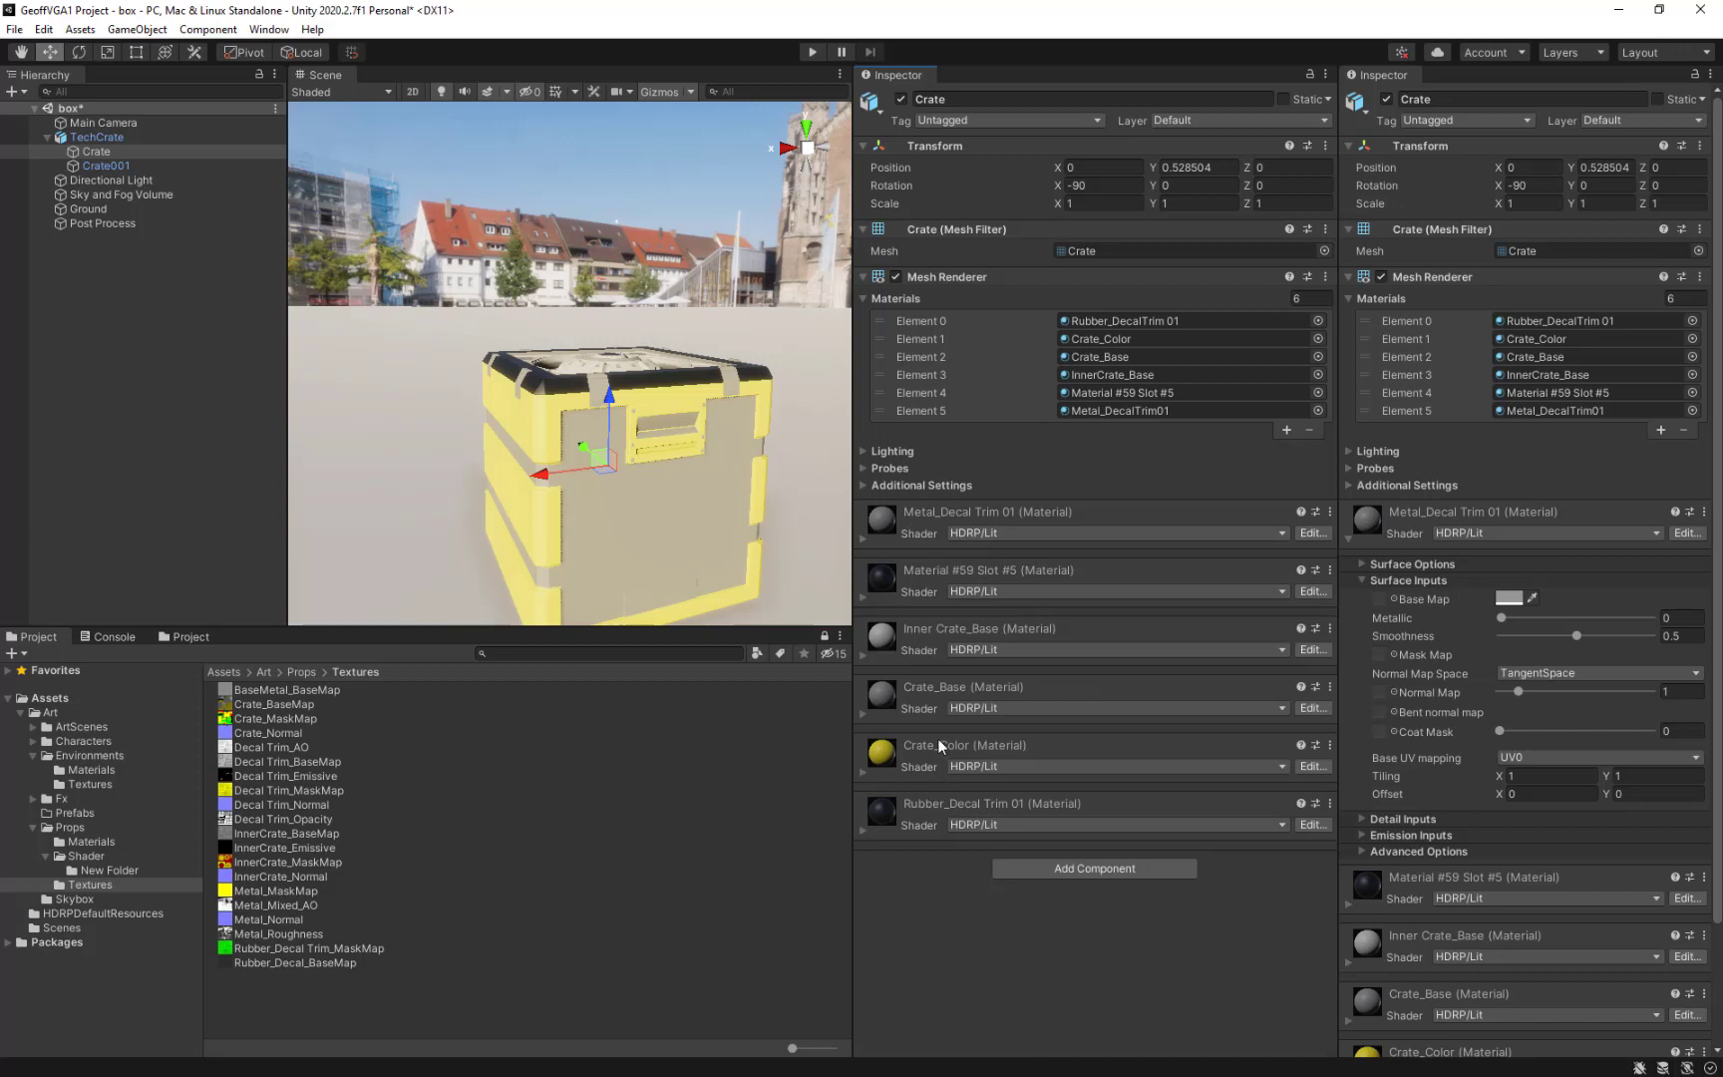
{"action": "left_click", "coordinate": [938, 684]}
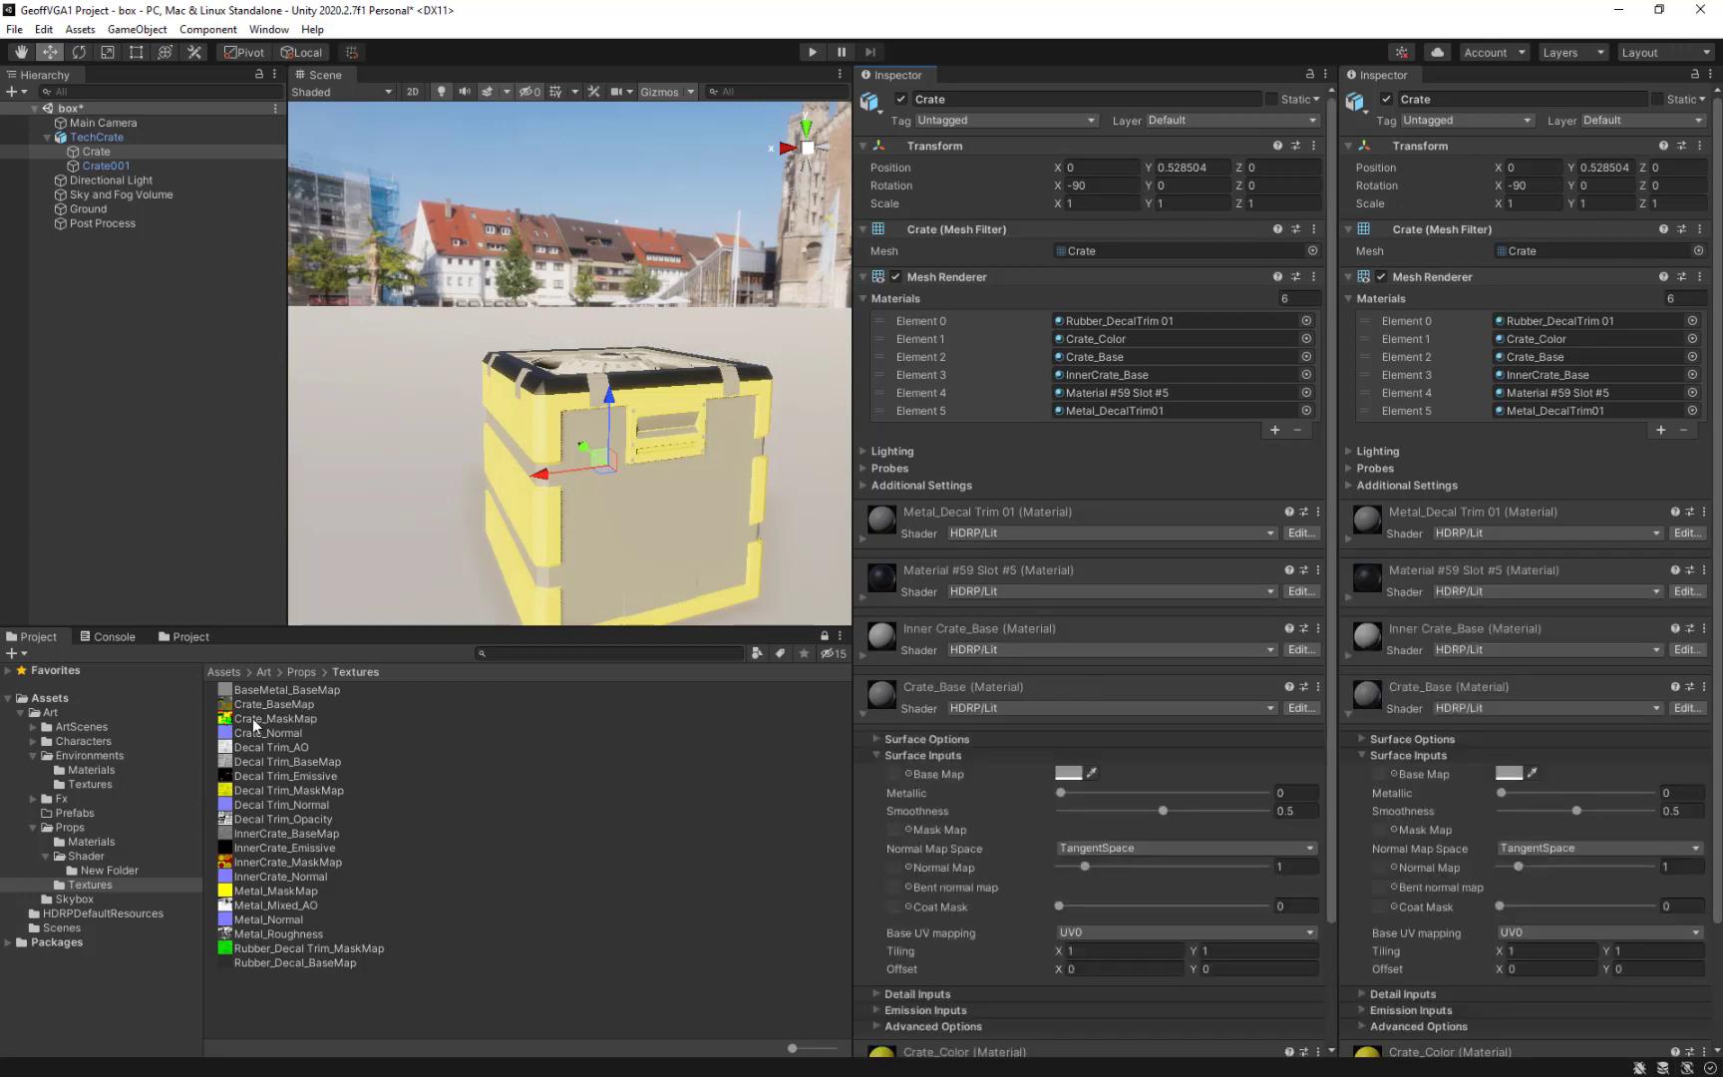
{"action": "left_click_drag", "start_coordinate": [232, 719], "coordinate": [899, 833]}
{"action": "left_click_drag", "start_coordinate": [619, 483], "coordinate": [558, 450], "text": "alt"}
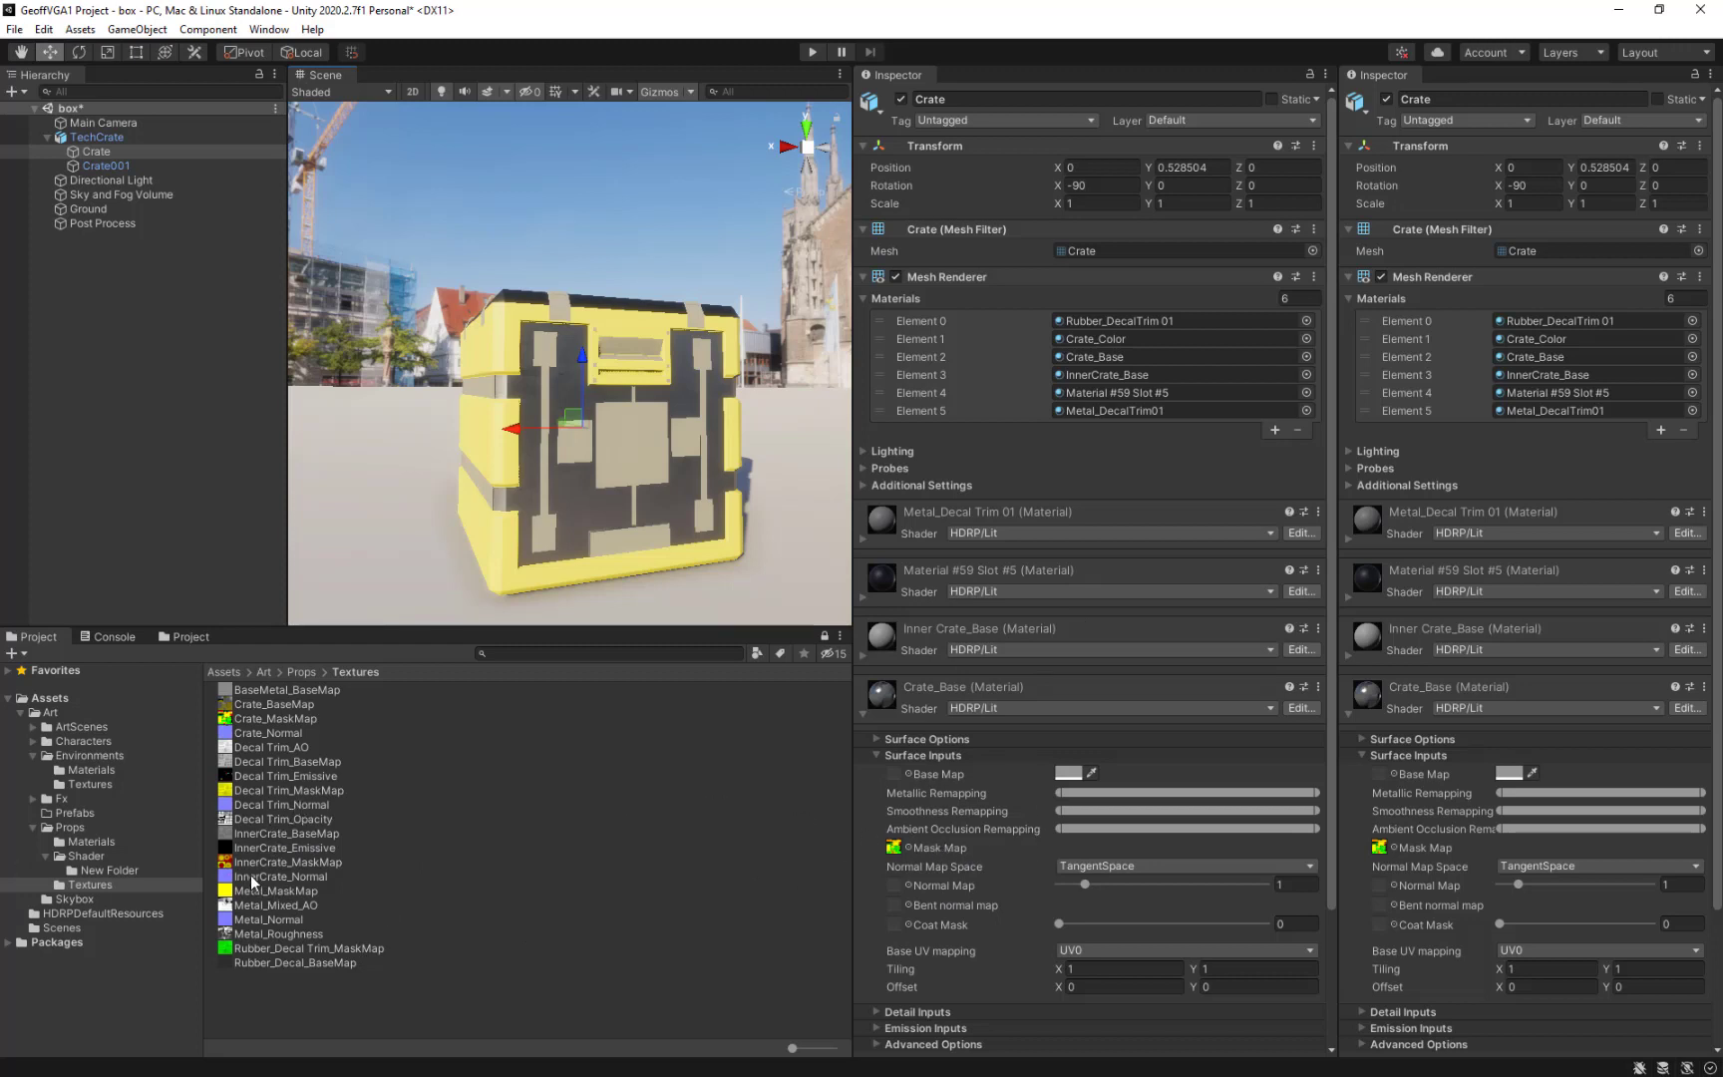
Assign Metal_Normal as the normal map of the Crate_Base material and collapse that material's settings.
{"action": "left_click_drag", "start_coordinate": [262, 919], "coordinate": [896, 893]}
{"action": "mouse_move", "coordinate": [612, 502]}
{"action": "left_mouse_down", "text": "alt"}
{"action": "mouse_move", "coordinate": [670, 319]}
{"action": "mouse_move", "coordinate": [590, 504]}
{"action": "mouse_move", "coordinate": [600, 528]}
{"action": "left_mouse_up", "text": "alt"}
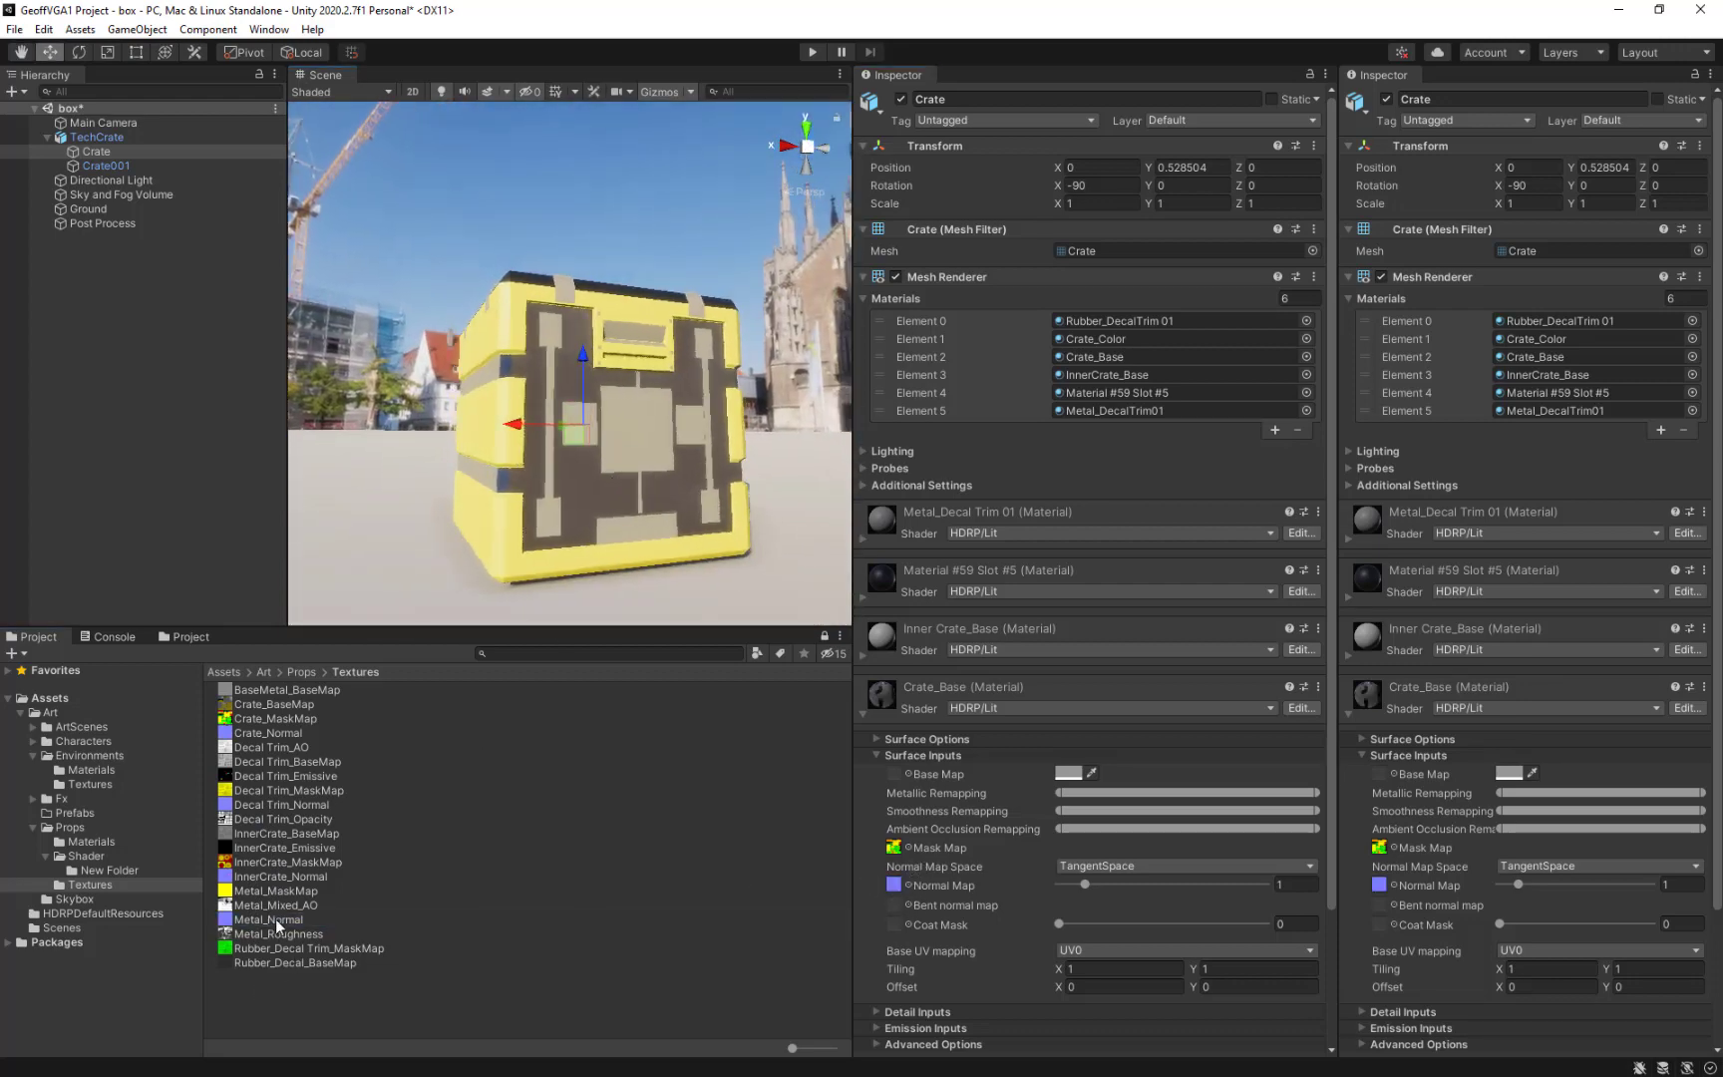
{"action": "left_click", "coordinate": [945, 681]}
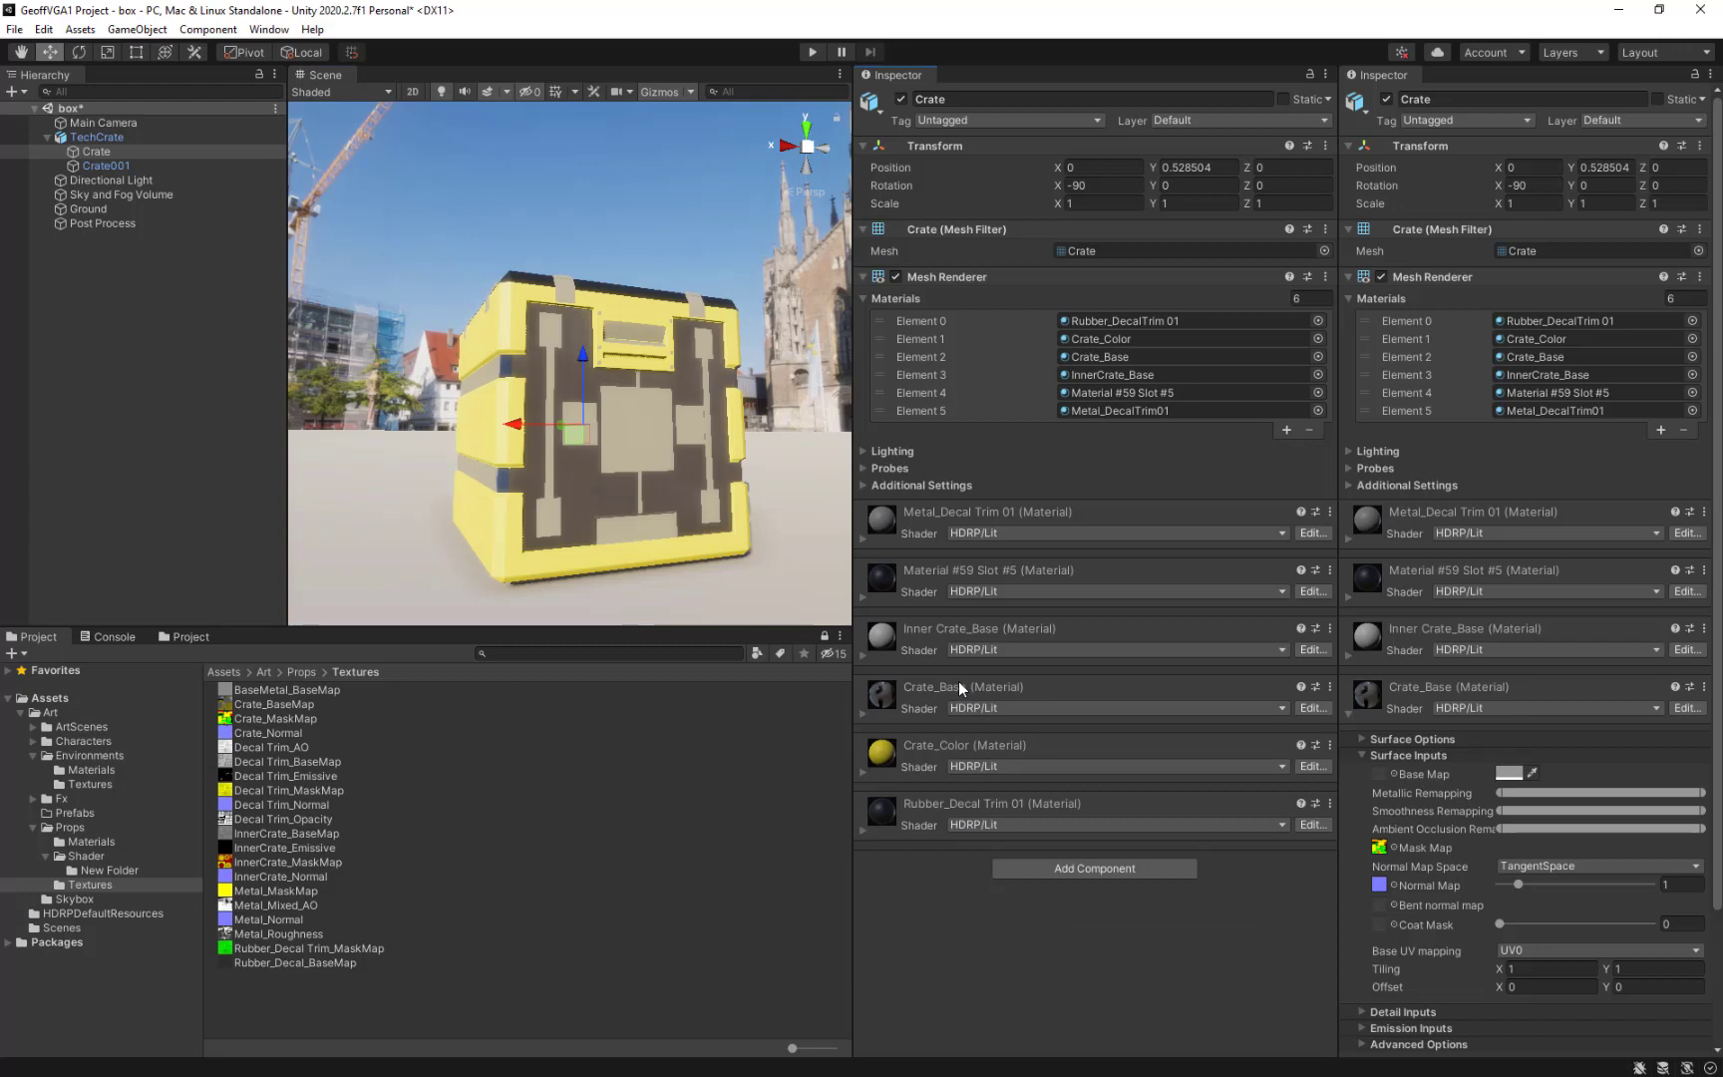
Expand the Crate_Color material and assign Crate_MaskMap as its mask map and Crate_Normal as its normal map.
{"action": "left_click", "coordinate": [947, 743]}
{"action": "scroll", "coordinate": [1038, 782], "scroll_direction": "down", "scroll_amount": 3}
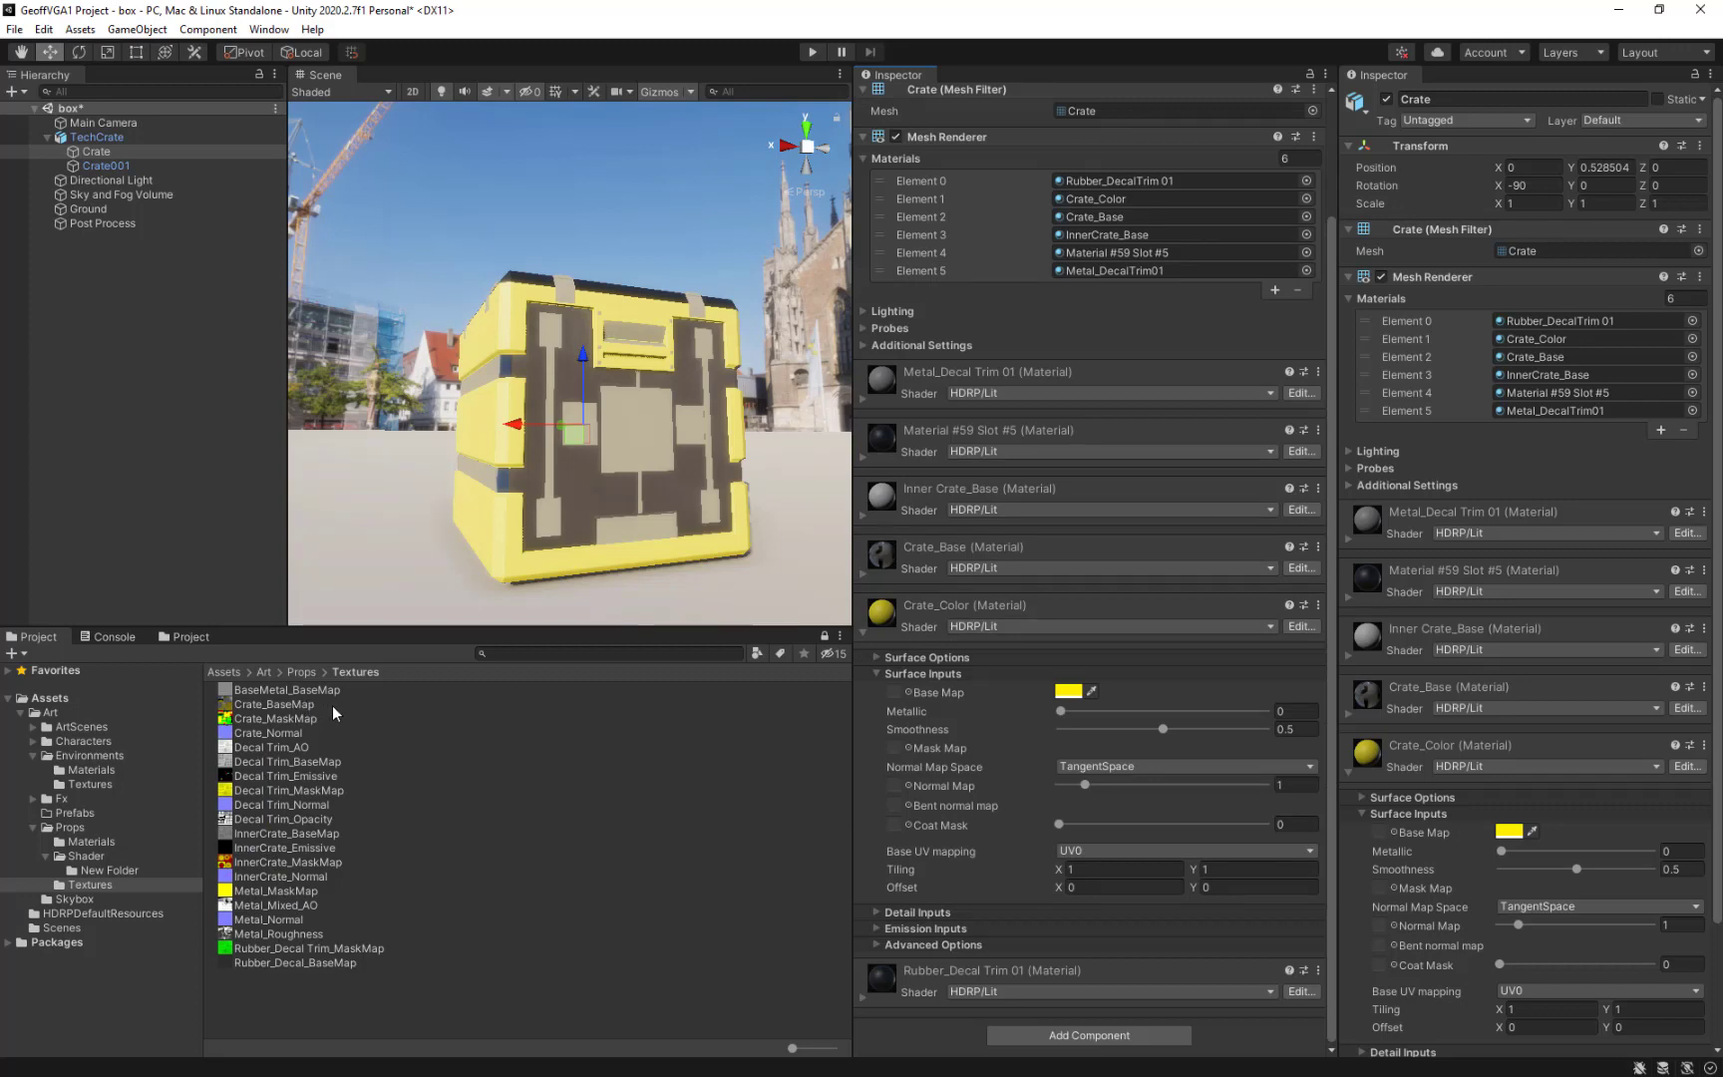
{"action": "left_click_drag", "start_coordinate": [255, 718], "coordinate": [896, 743]}
{"action": "left_click_drag", "start_coordinate": [636, 524], "coordinate": [643, 568], "text": "alt"}
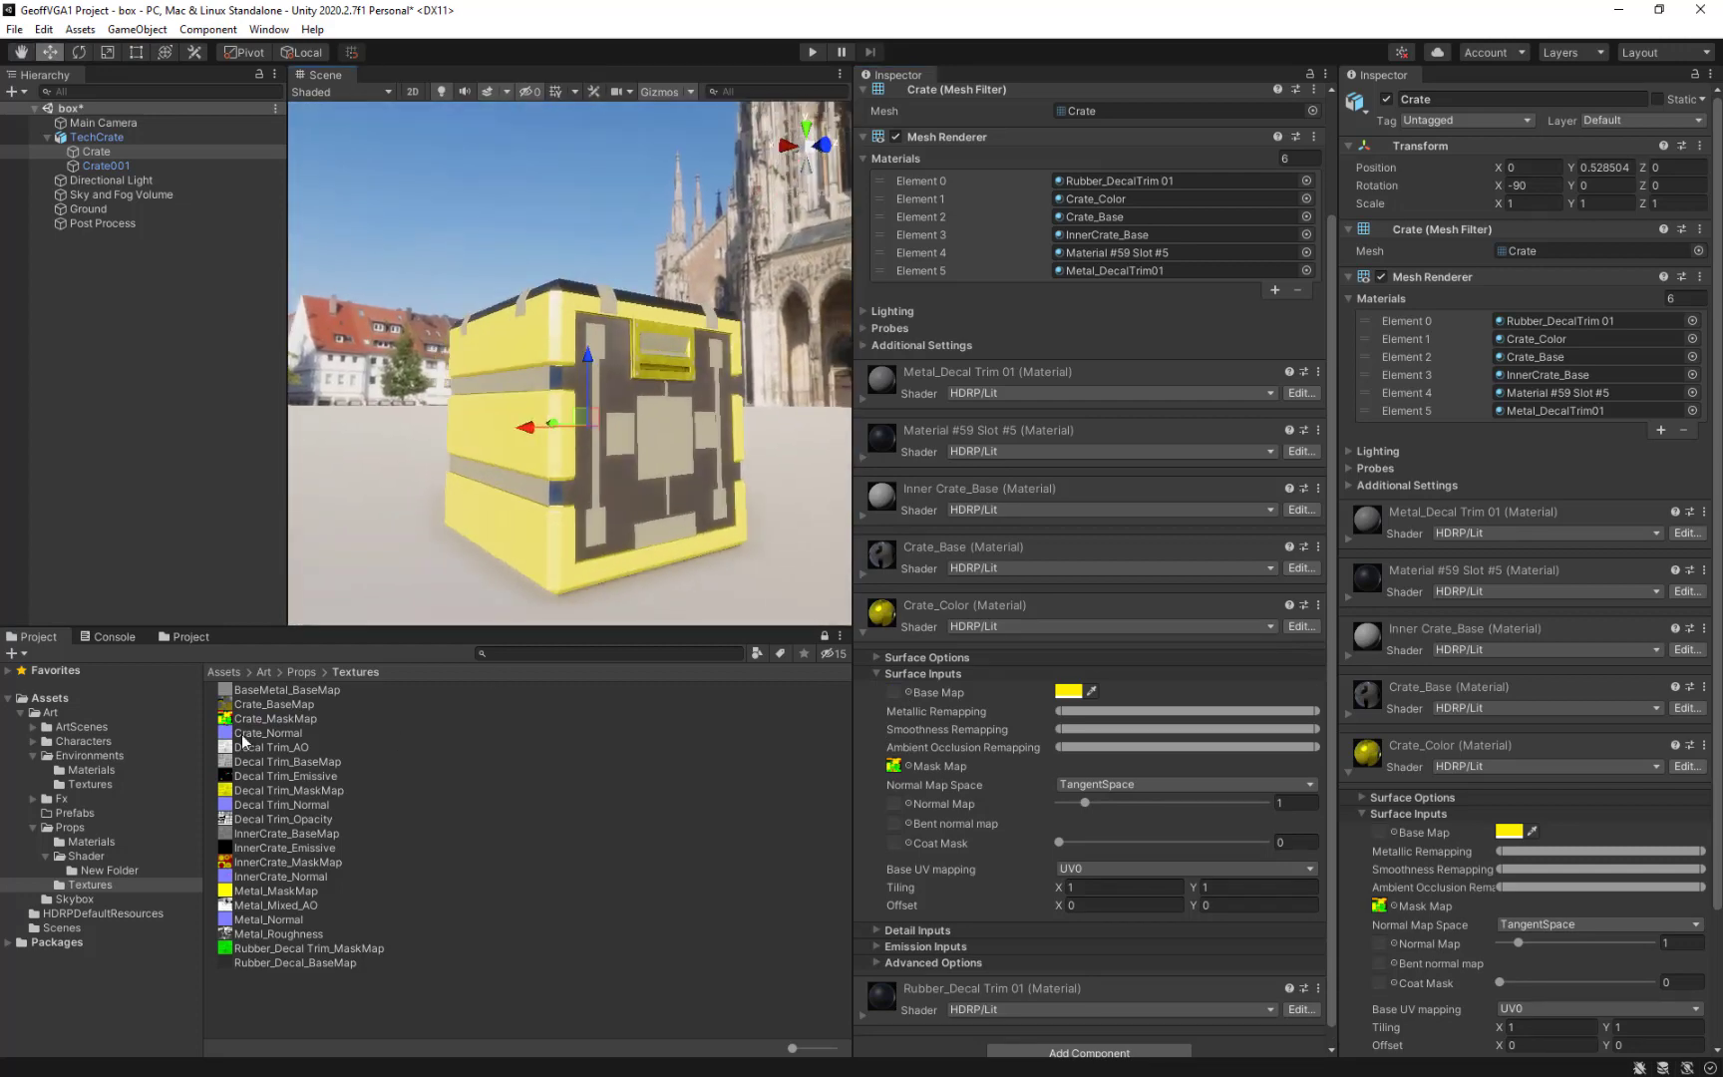
{"action": "left_click_drag", "start_coordinate": [237, 731], "coordinate": [895, 804]}
{"action": "left_click_drag", "start_coordinate": [539, 295], "coordinate": [498, 449], "text": "alt"}
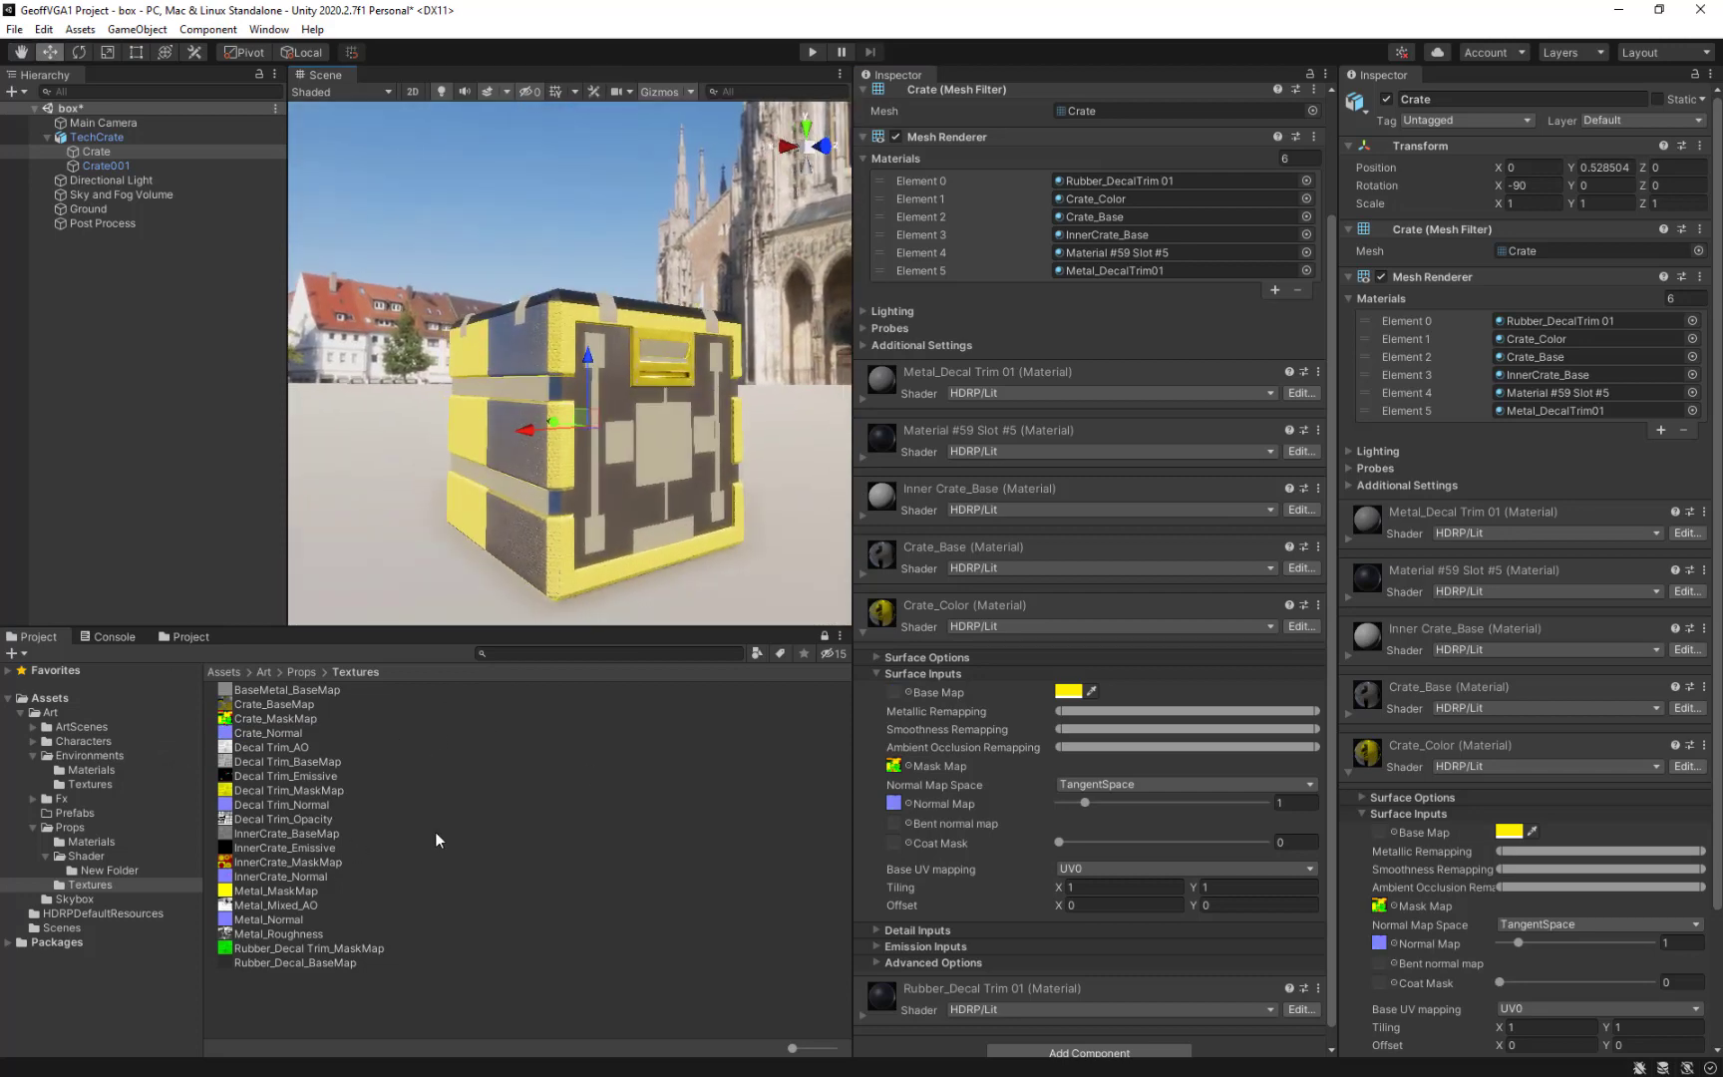
Set the texture type of Crate_Normal, Decal Trim_Normal, InnerCrate_Normal and Metal_Normal to Normal map and apply the import settings.
{"action": "left_click", "coordinate": [293, 715]}
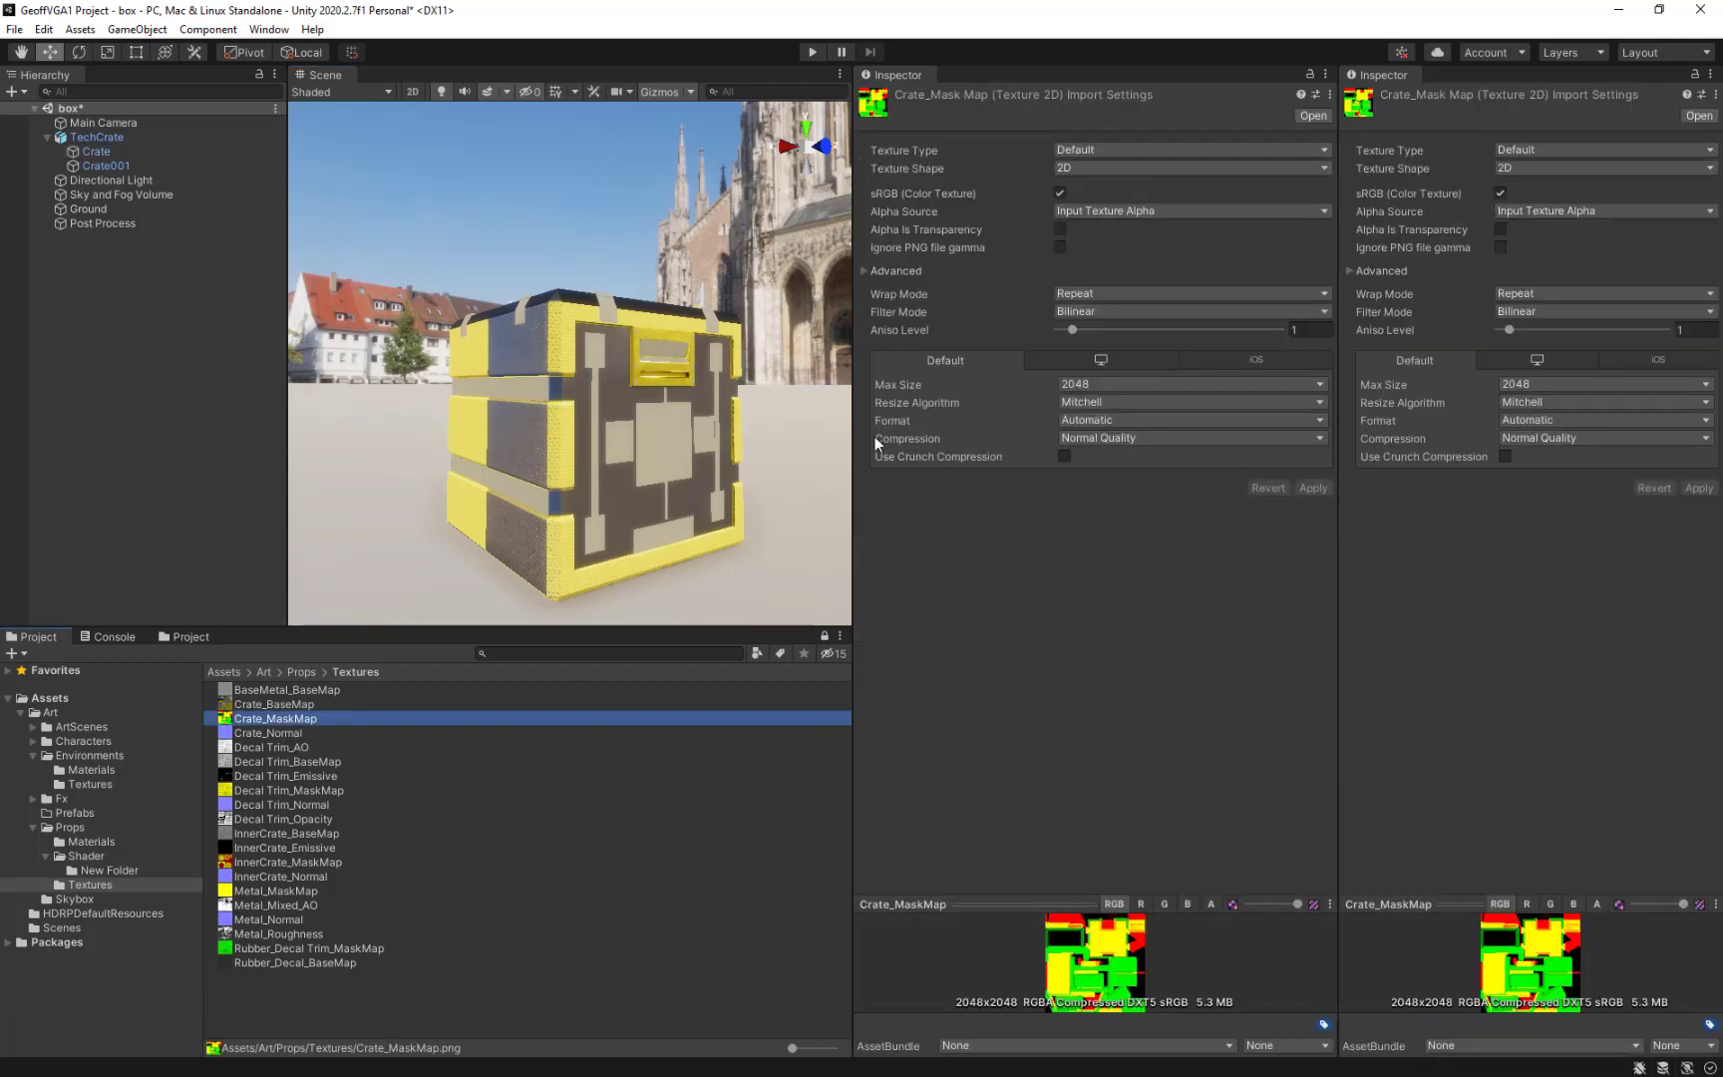
{"action": "left_click", "coordinate": [288, 731]}
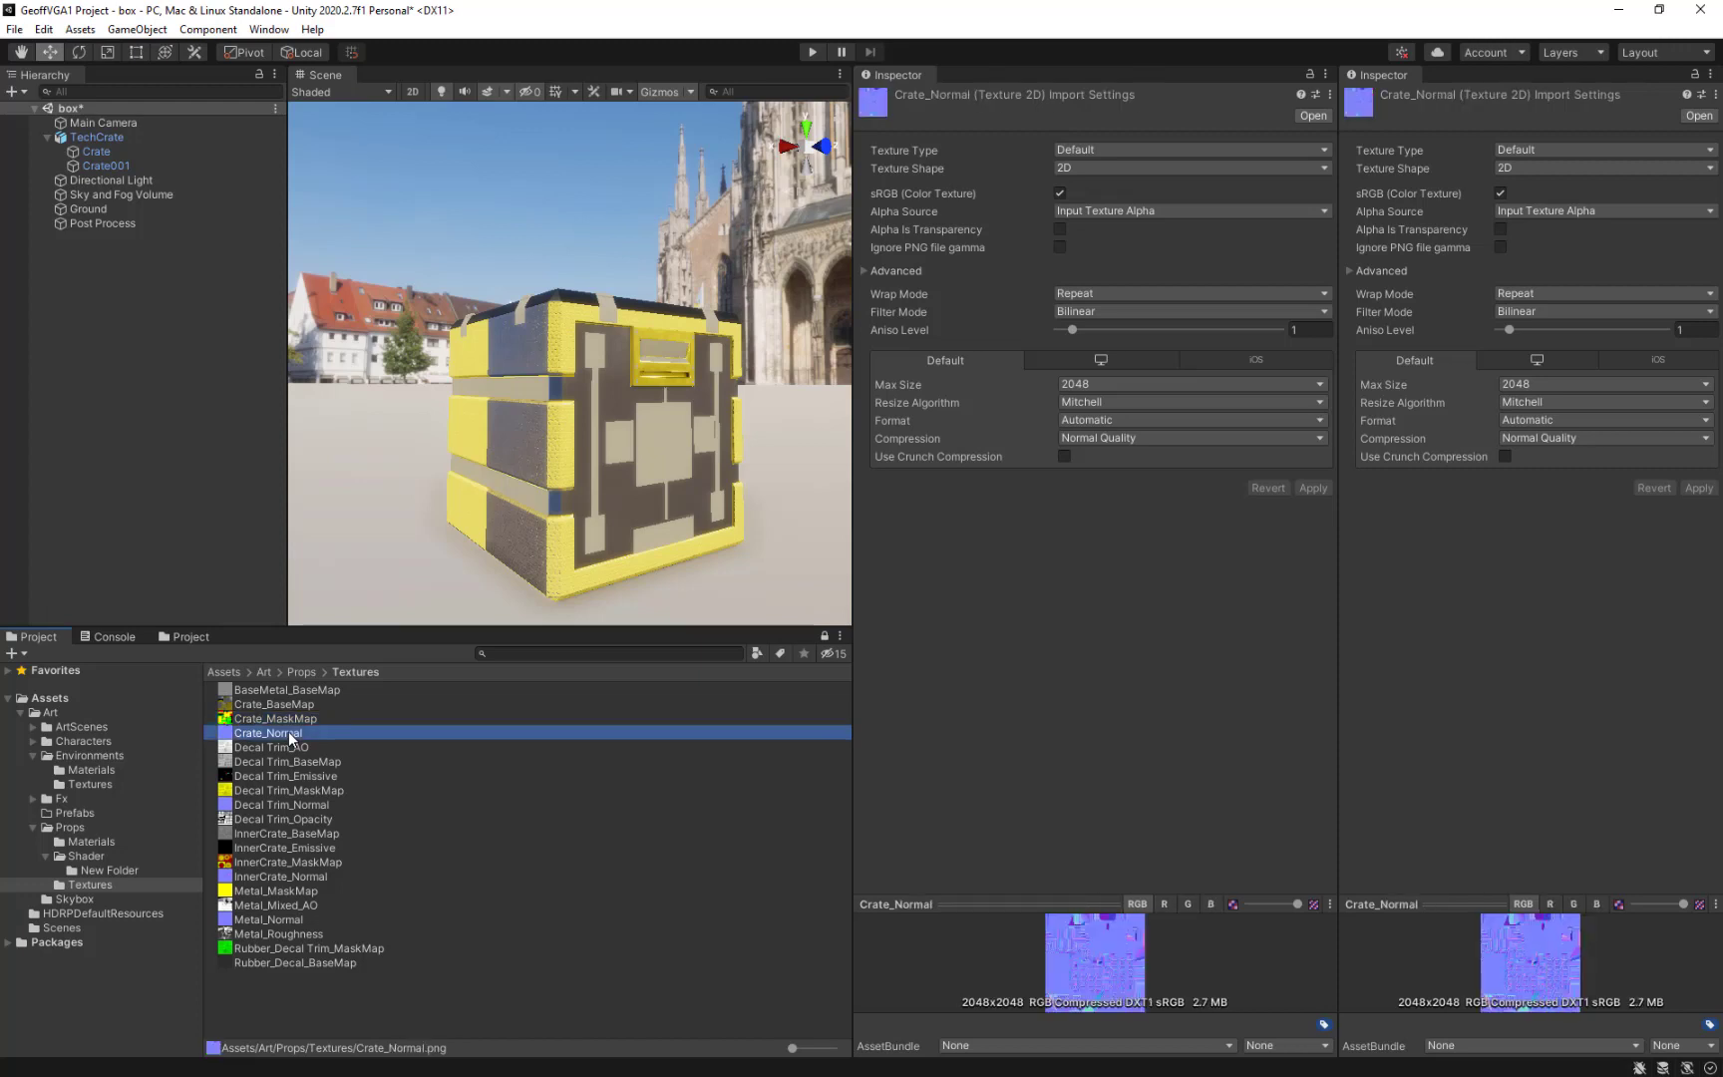
{"action": "left_click", "coordinate": [307, 805], "text": "ctrl"}
{"action": "left_click", "coordinate": [304, 876], "text": "ctrl"}
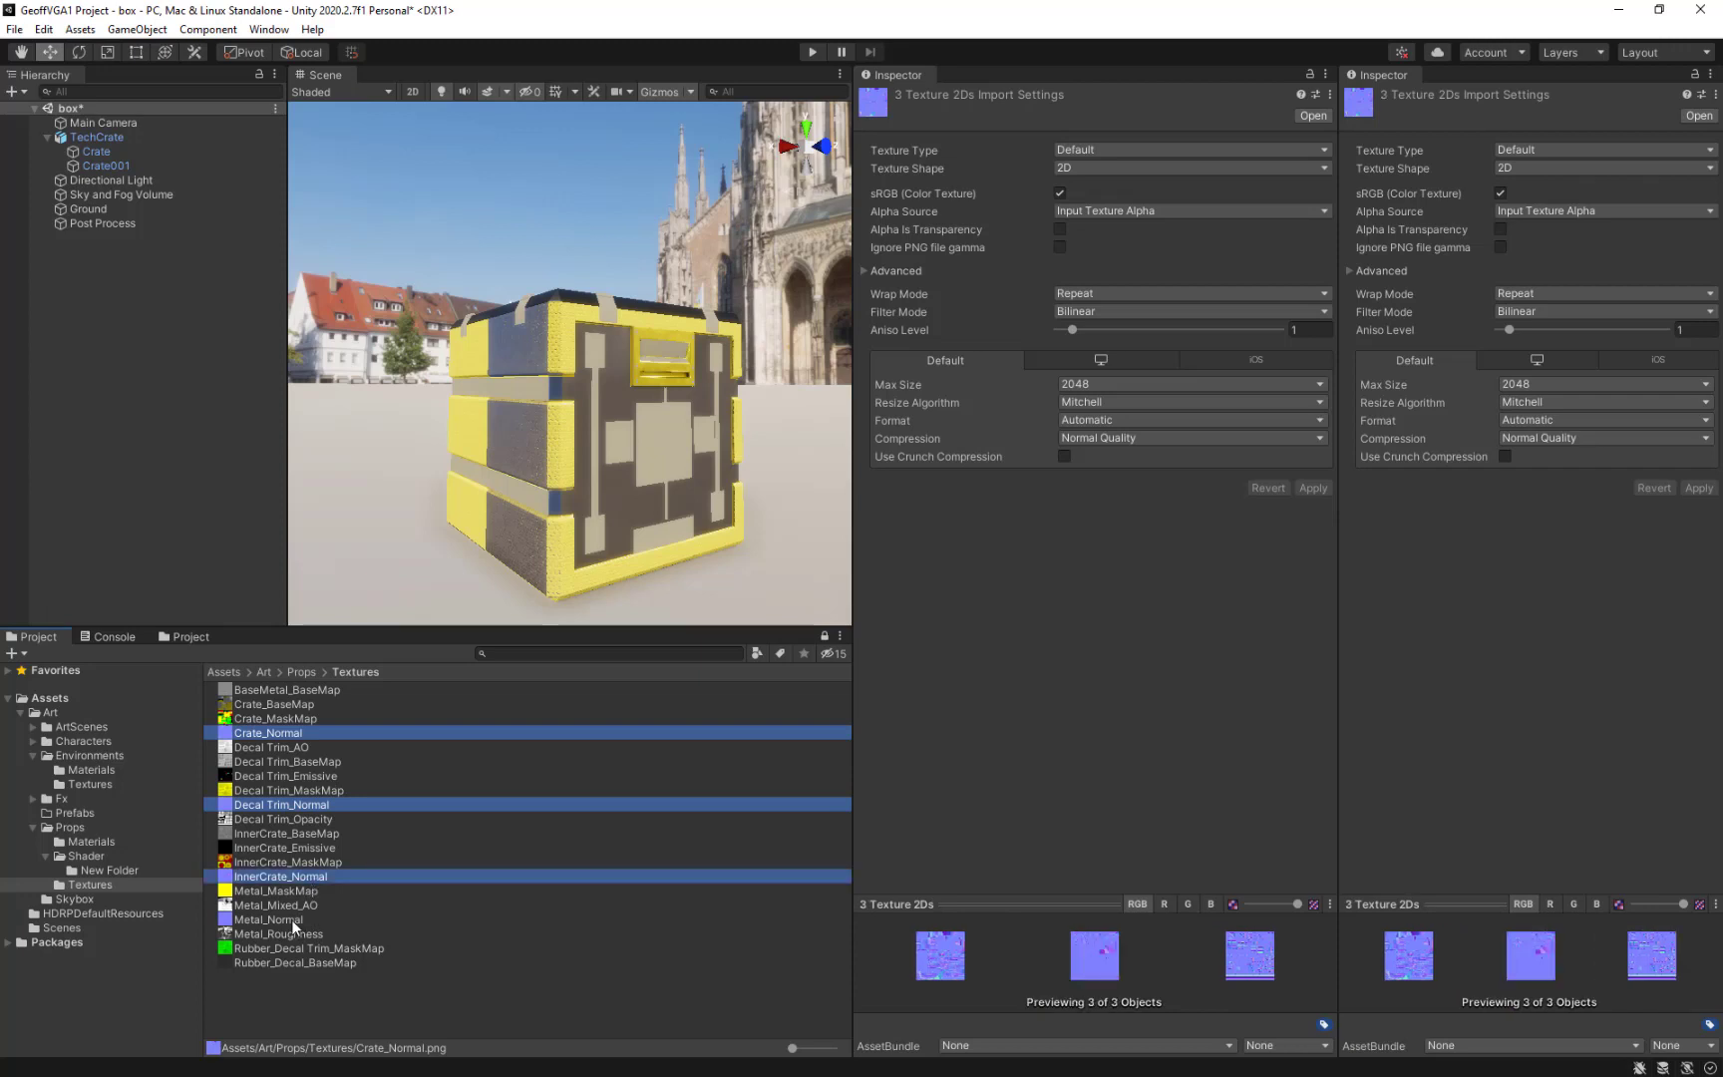
{"action": "left_click", "coordinate": [291, 920], "text": "ctrl"}
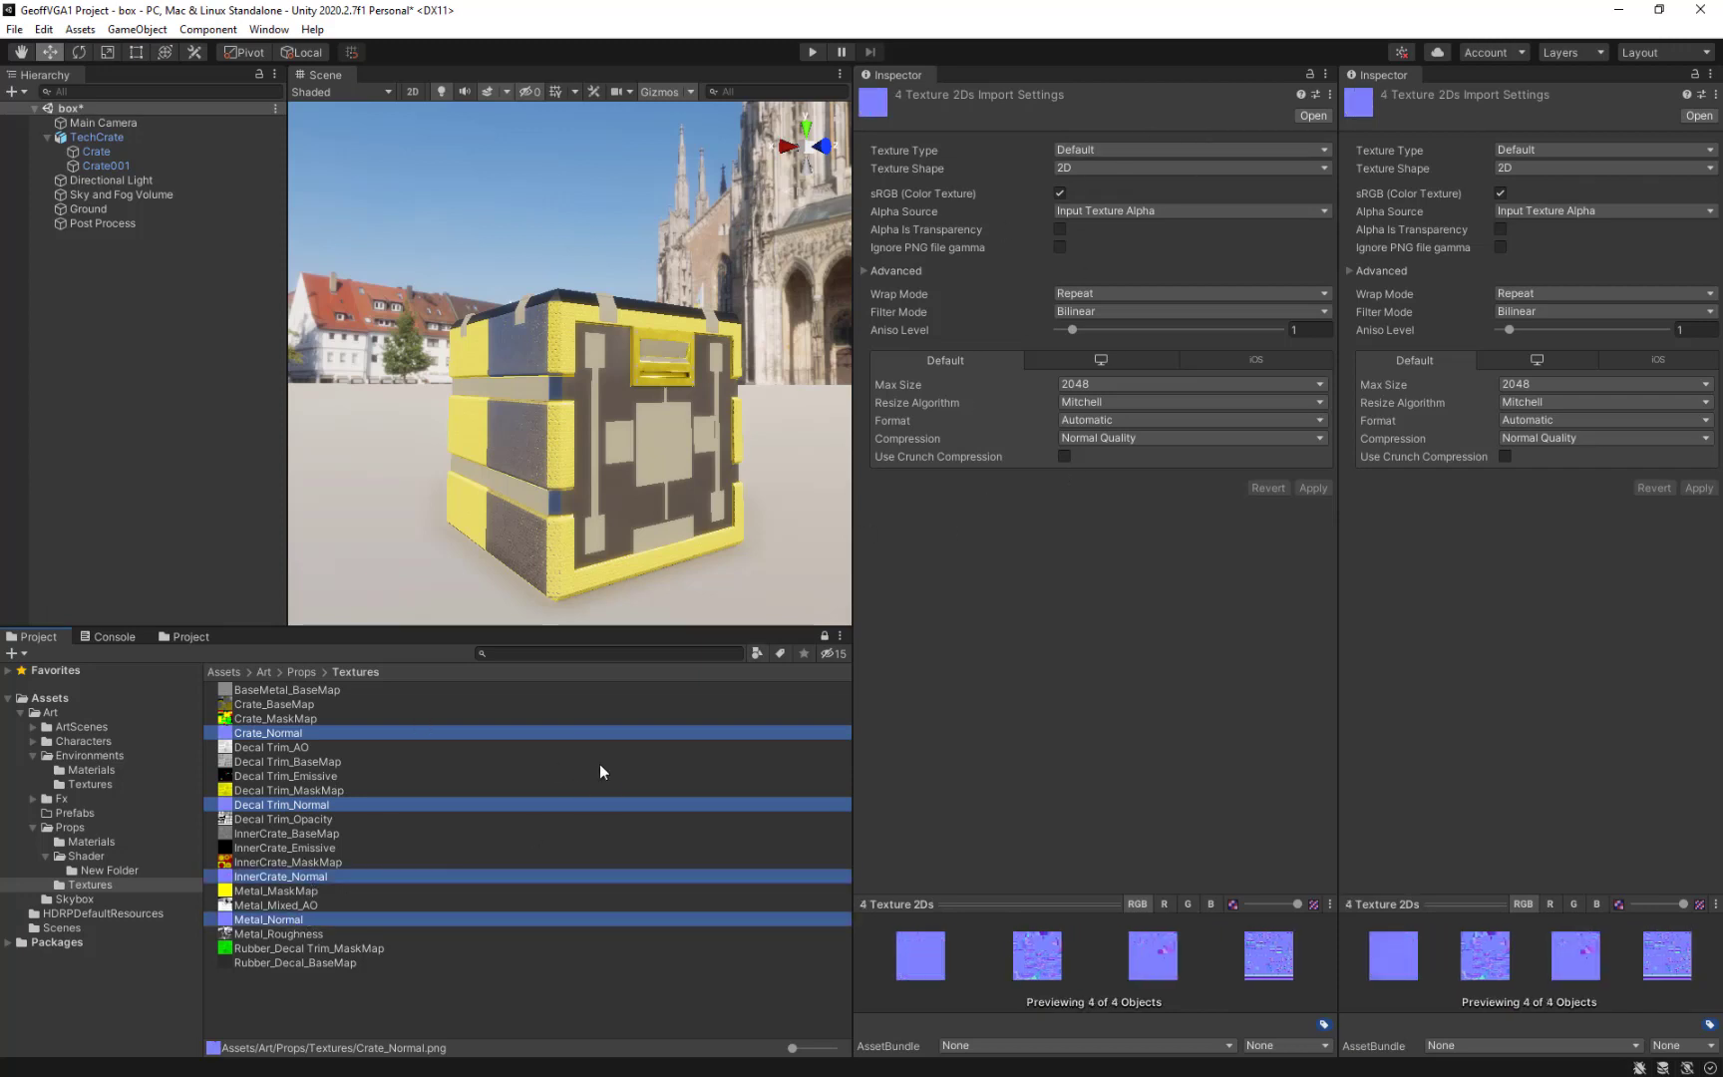
{"action": "left_click", "coordinate": [1312, 150]}
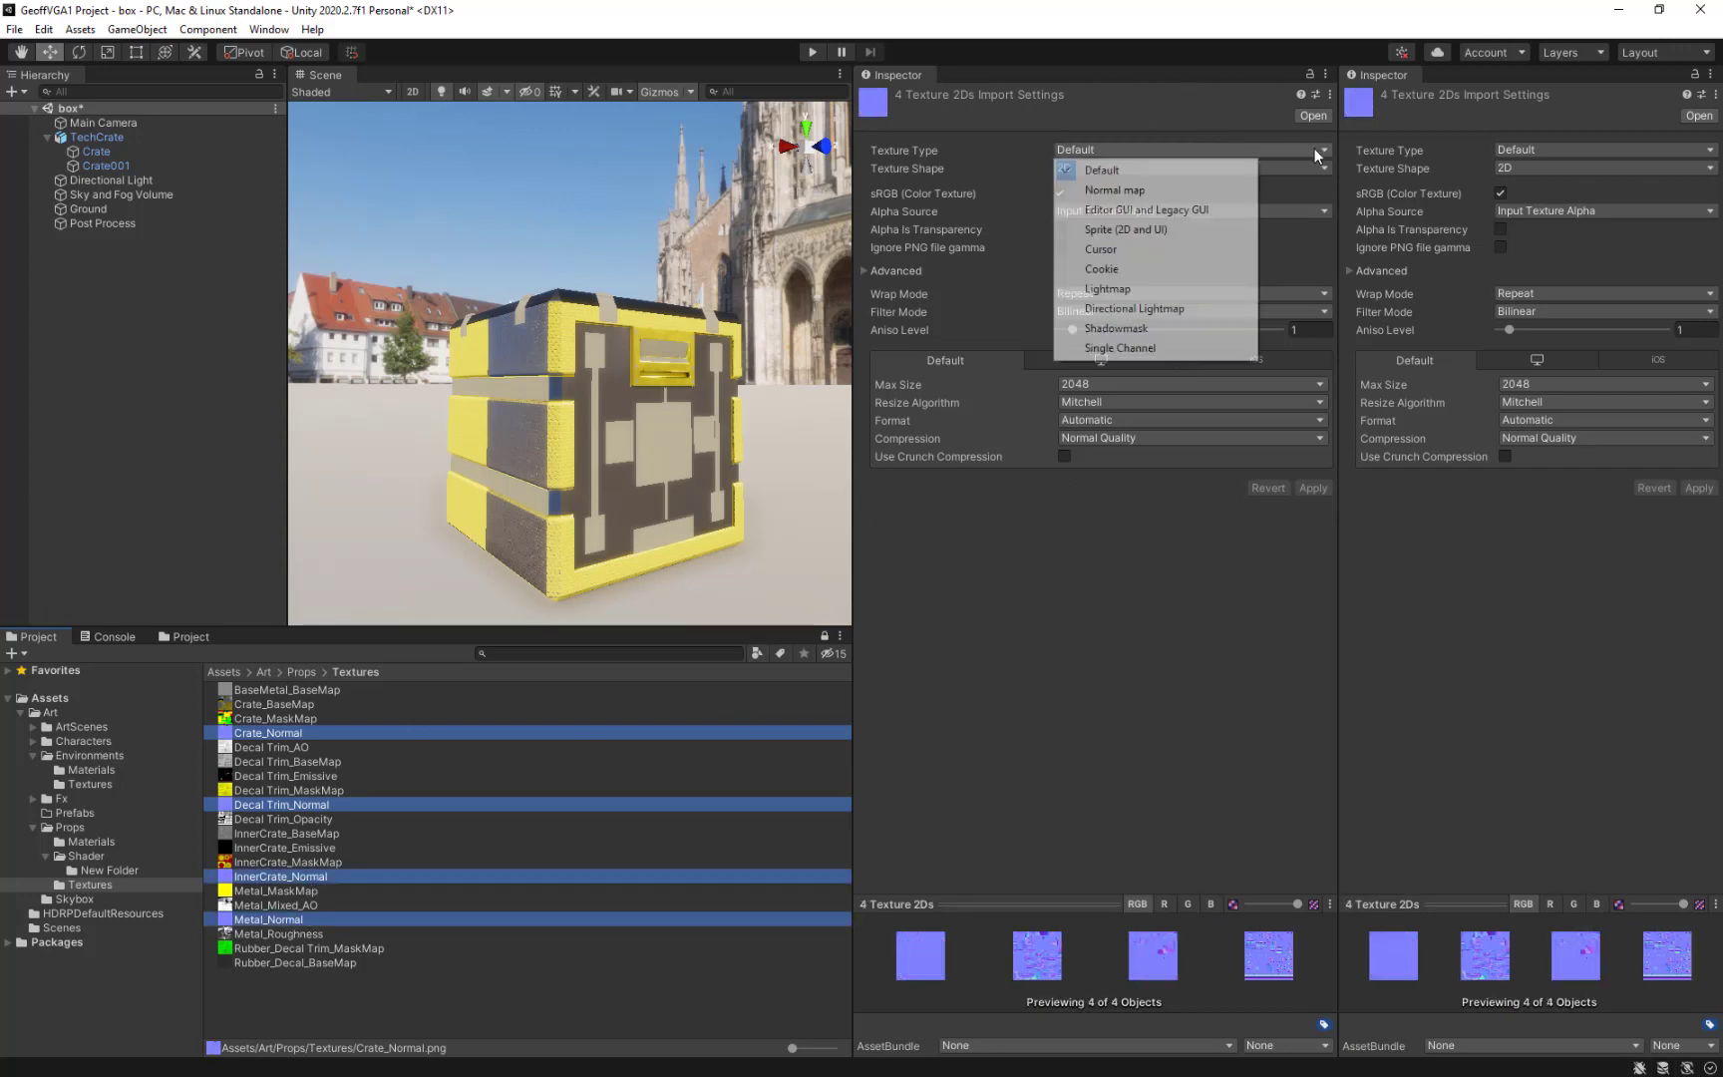
{"action": "left_click", "coordinate": [1147, 195]}
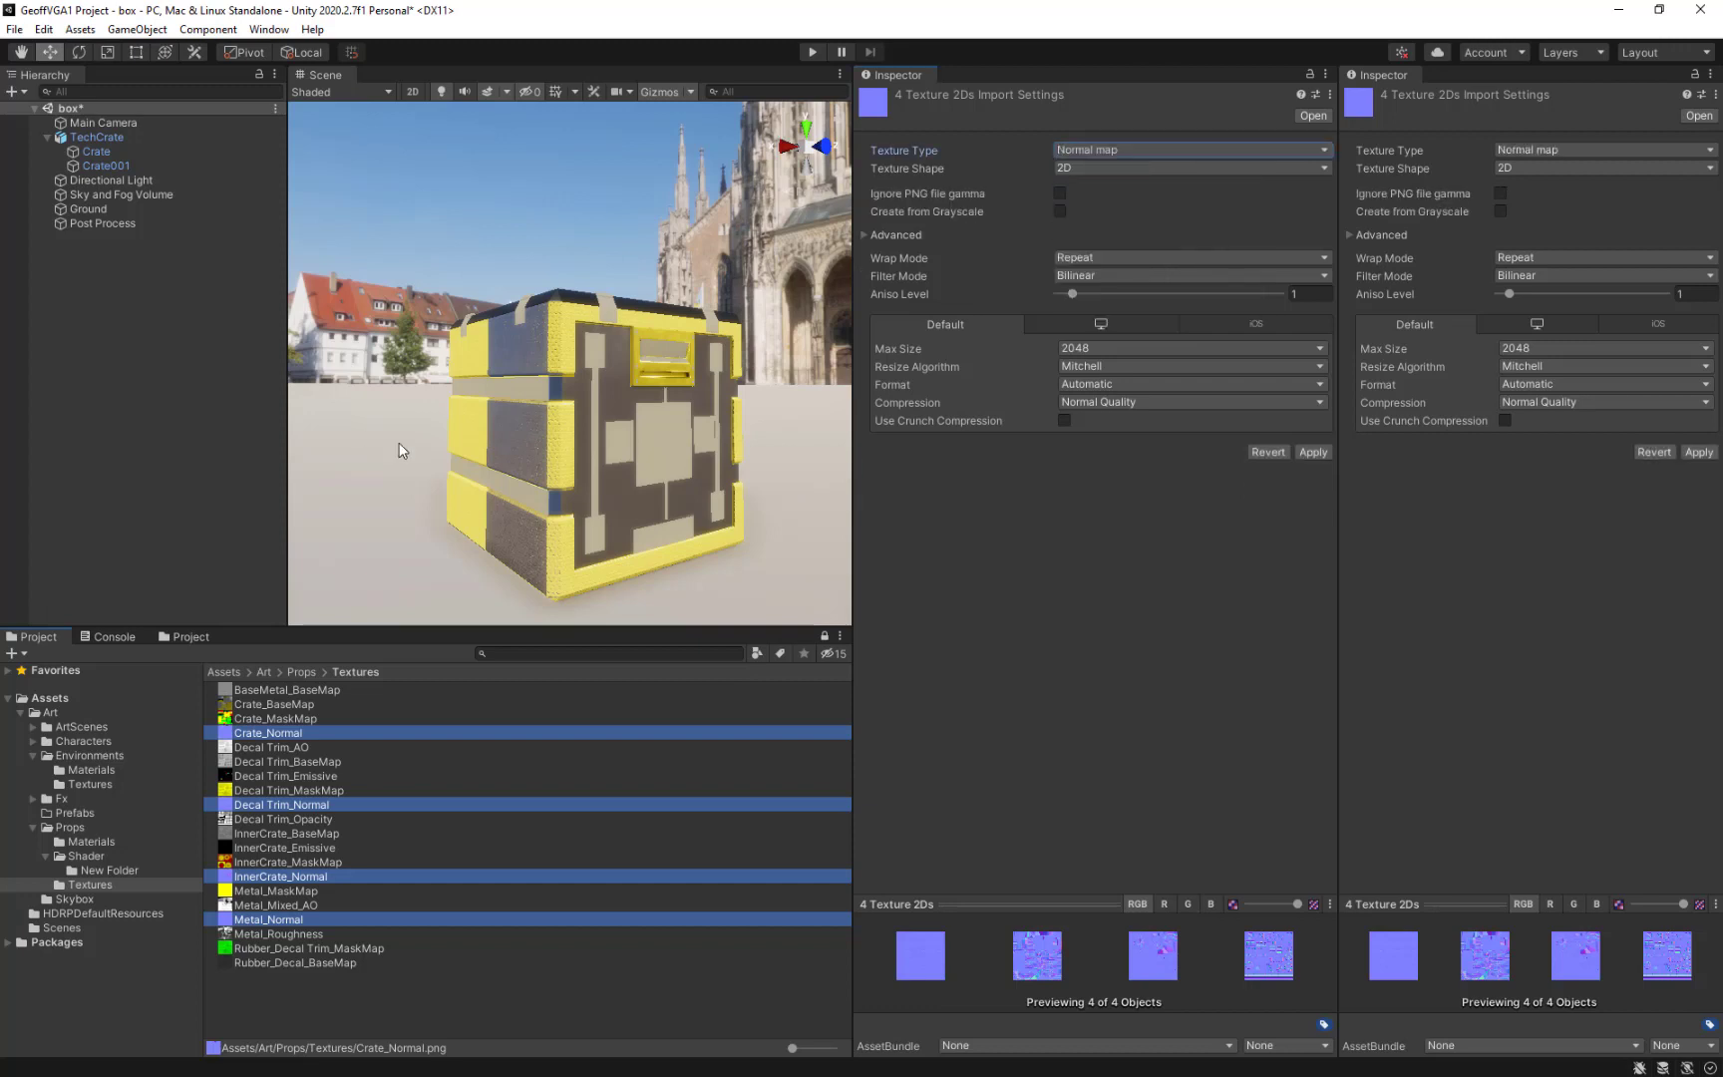
{"action": "left_click", "coordinate": [489, 446]}
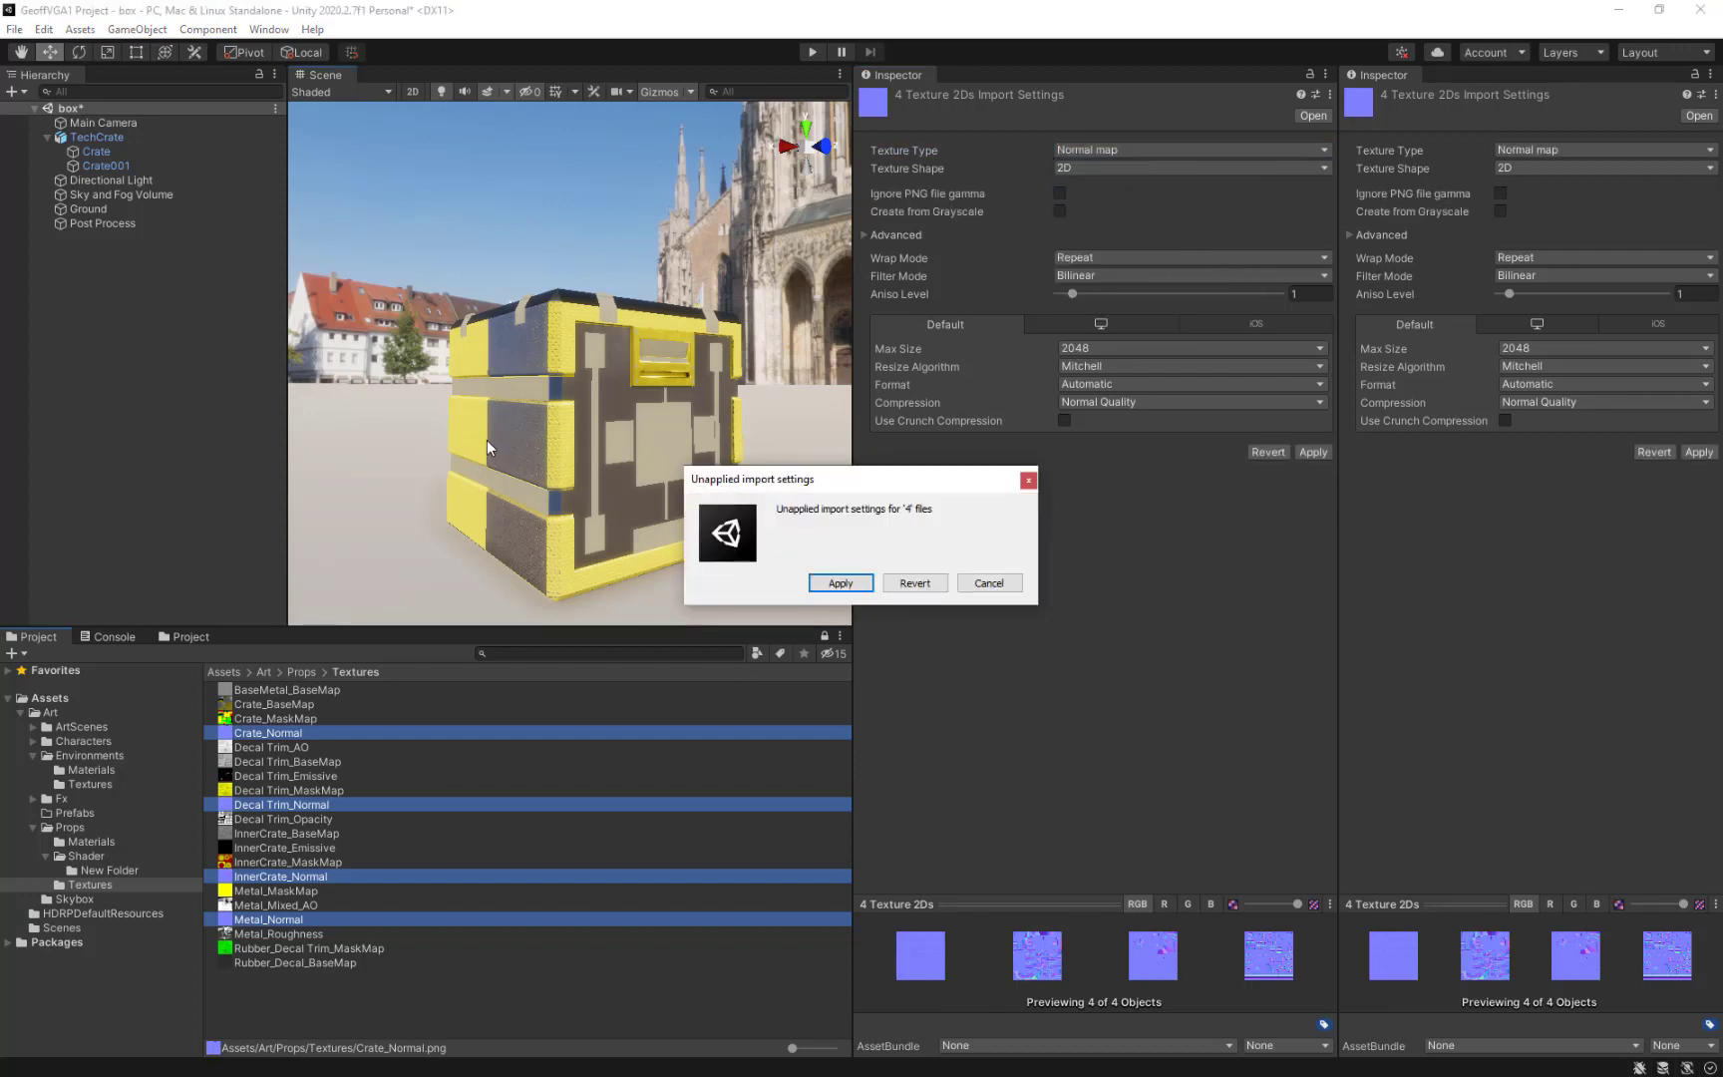
{"action": "left_click", "coordinate": [1007, 590]}
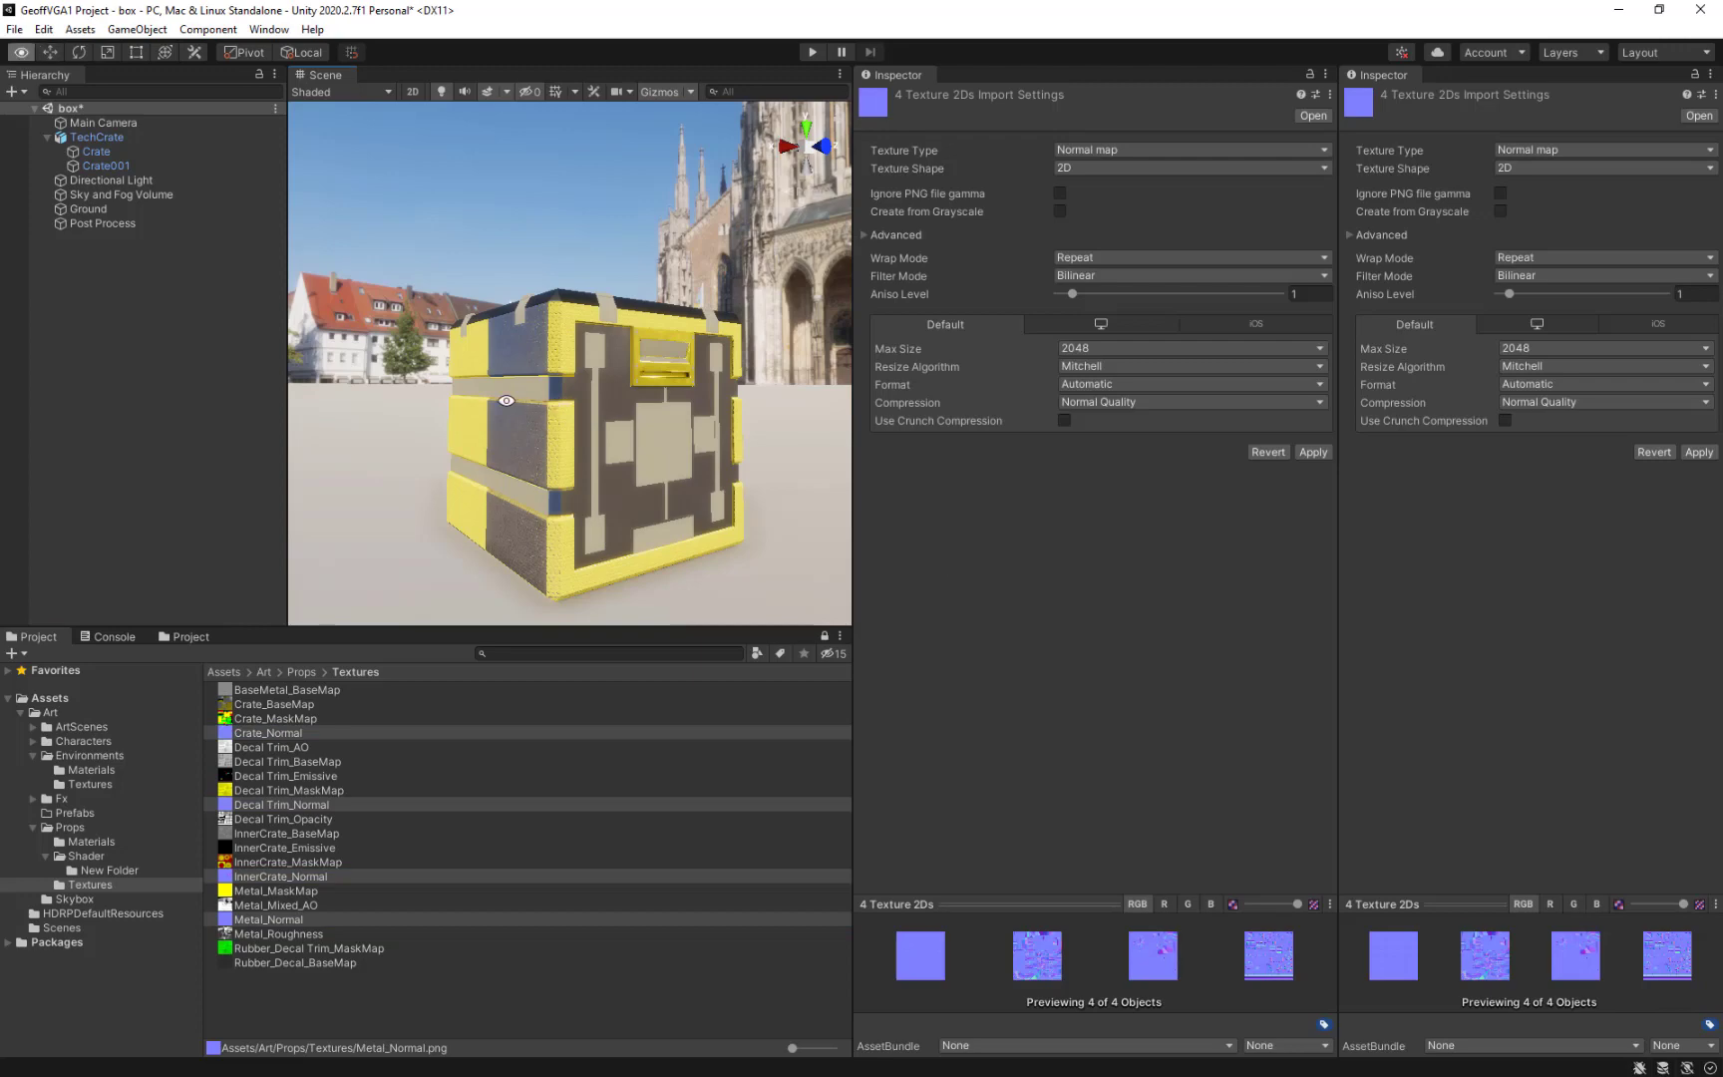
{"action": "left_click_drag", "start_coordinate": [510, 459], "coordinate": [584, 417], "text": "alt"}
{"action": "left_click", "coordinate": [1313, 451]}
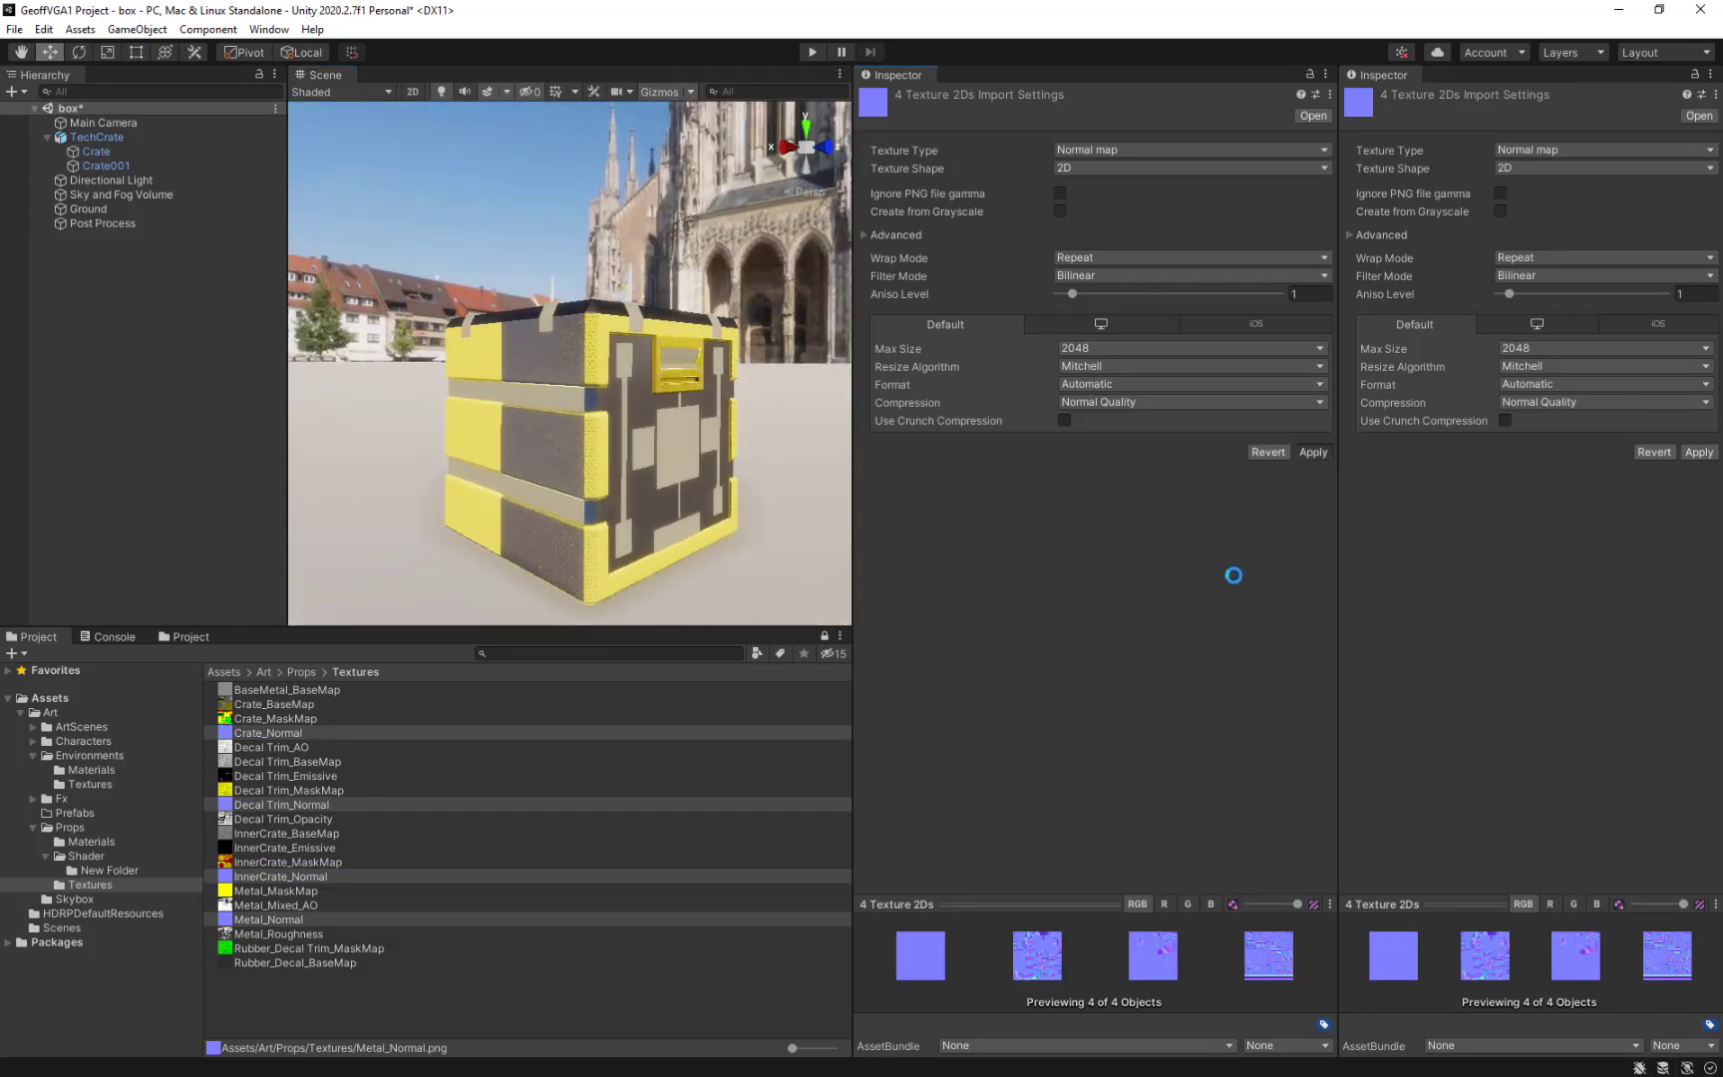
{"action": "left_click_drag", "start_coordinate": [467, 482], "coordinate": [423, 520], "text": "alt"}
{"action": "right_click_drag", "start_coordinate": [423, 520], "coordinate": [667, 428], "text": "alt"}
{"action": "left_click_drag", "start_coordinate": [667, 428], "coordinate": [624, 445], "text": "alt"}
Select the Crate mesh in the scene again and collapse its Crate_Color material.
{"action": "left_click", "coordinate": [514, 987]}
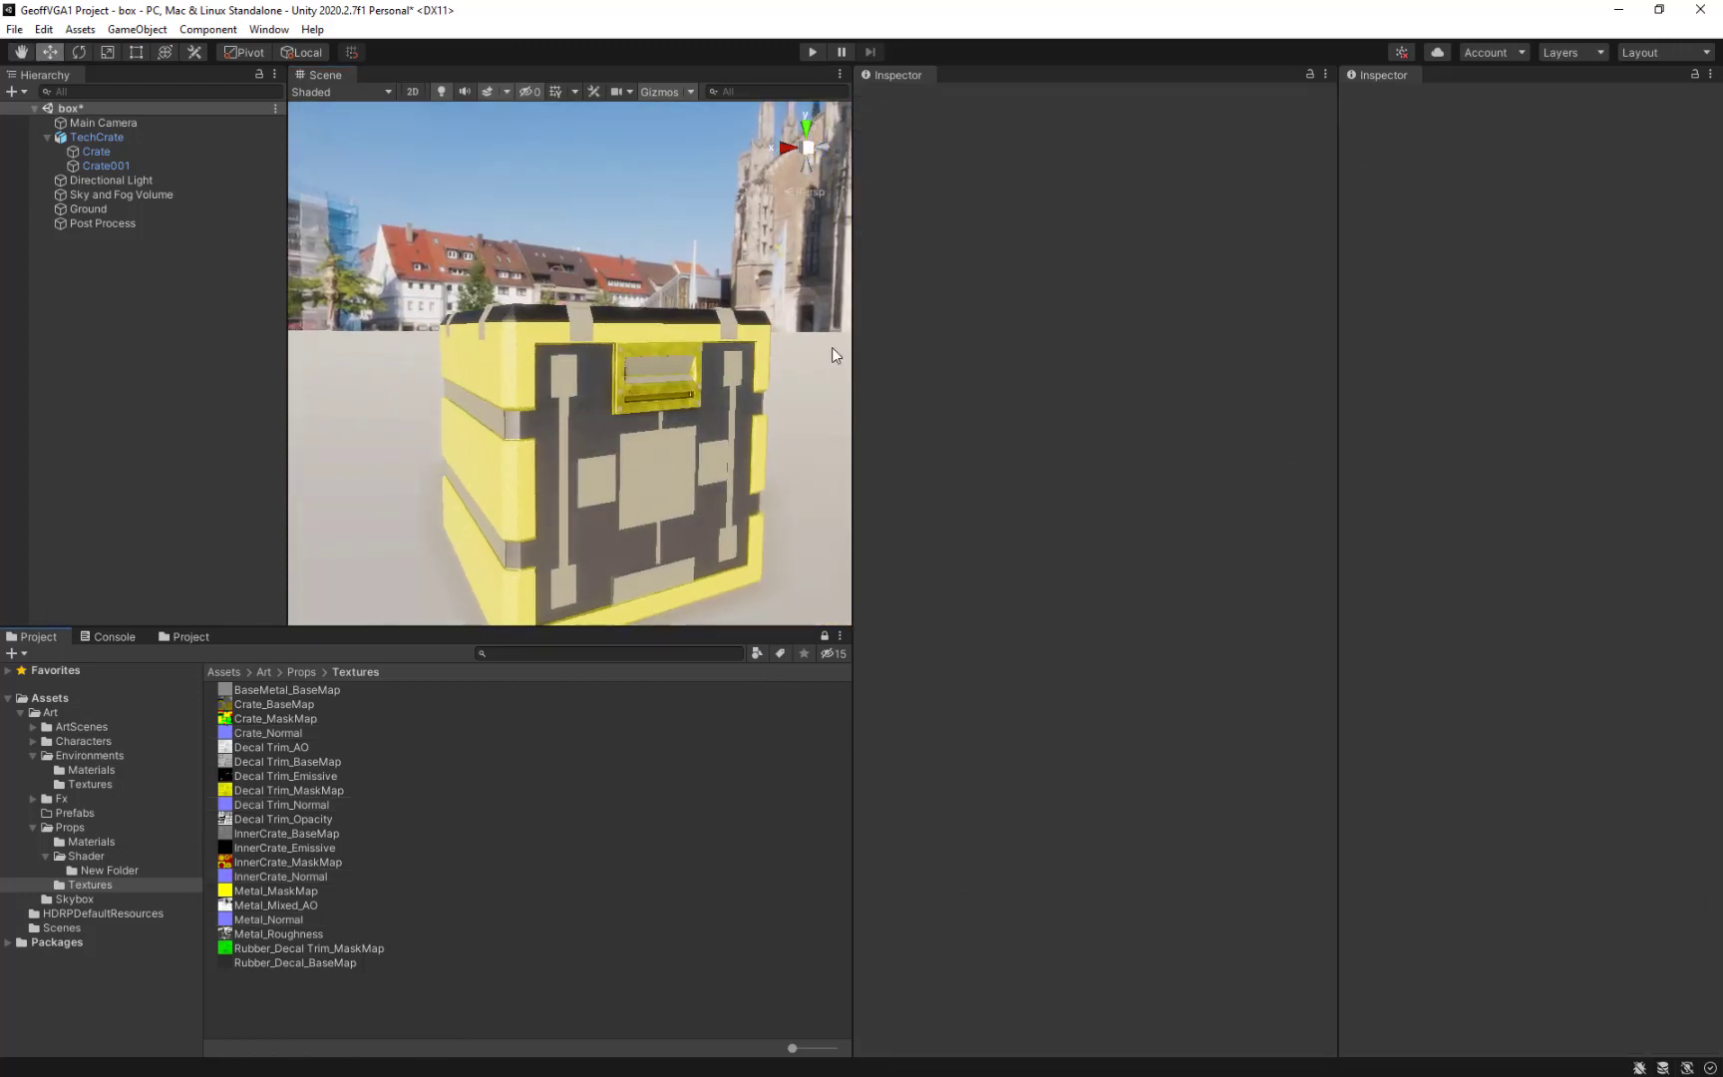
{"action": "left_click", "coordinate": [718, 357]}
{"action": "left_click_drag", "start_coordinate": [718, 357], "coordinate": [619, 465], "text": "alt"}
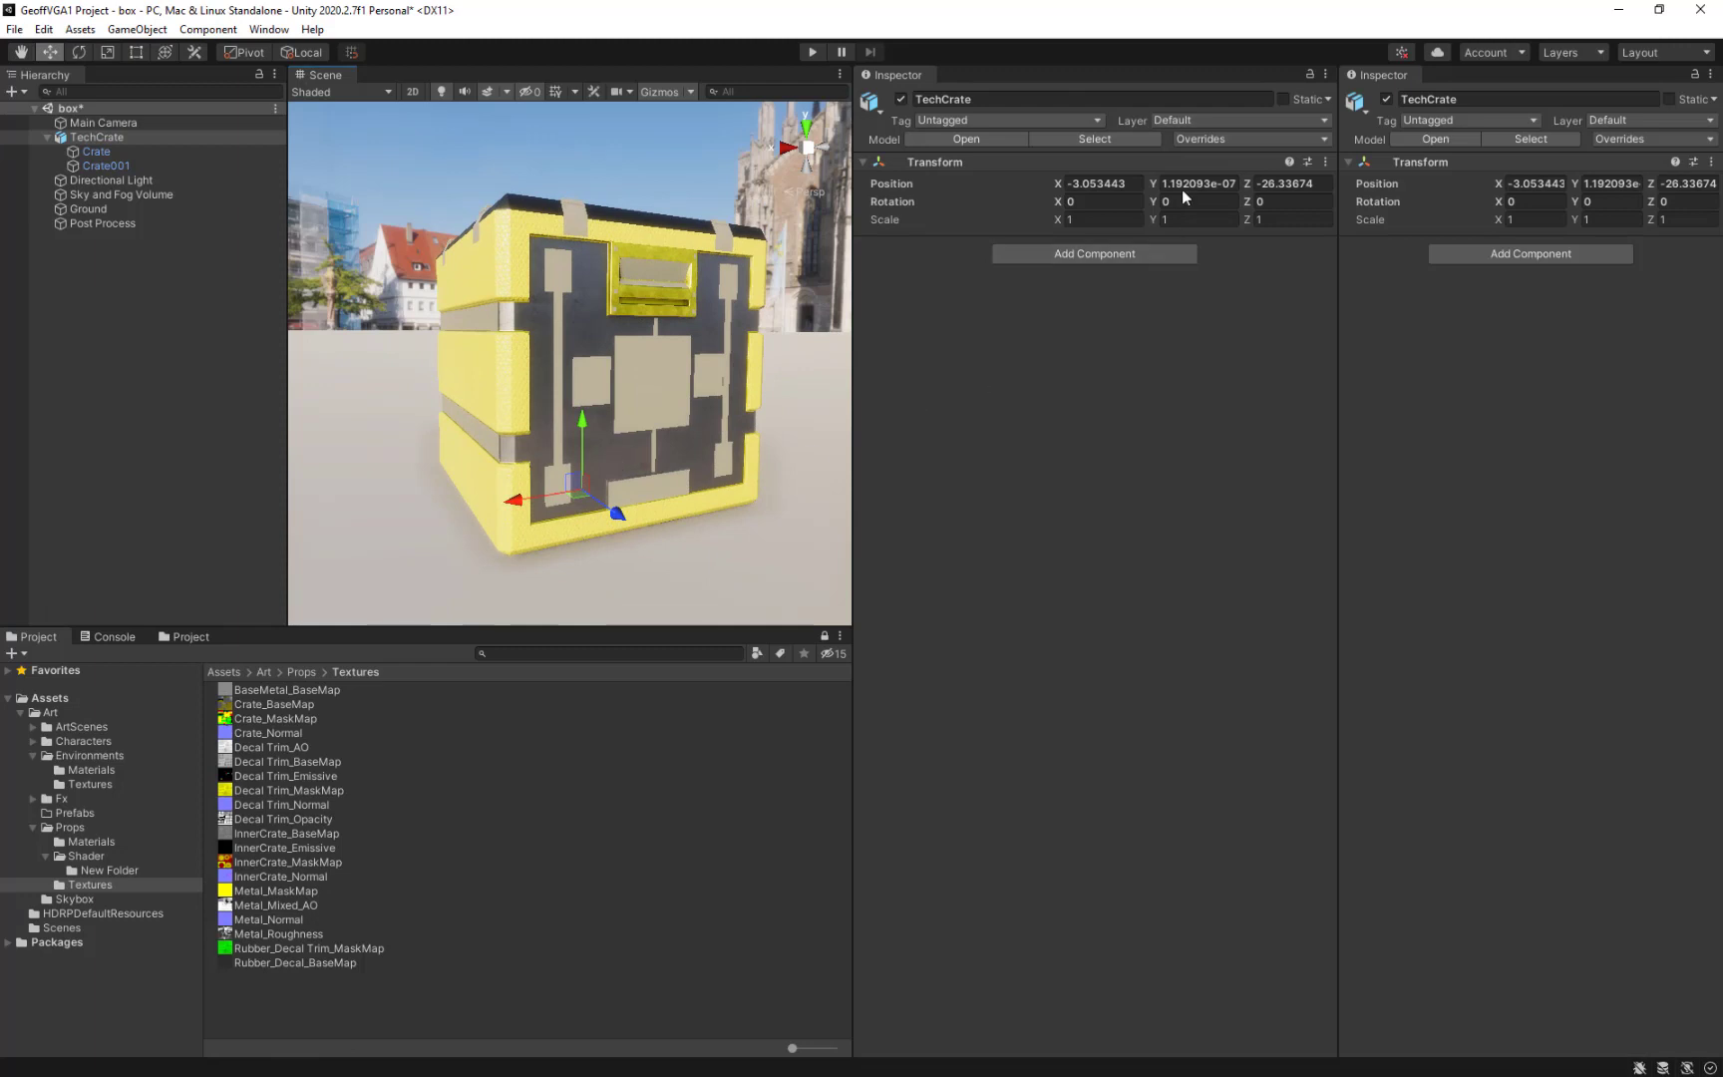
{"action": "left_click", "coordinate": [701, 322]}
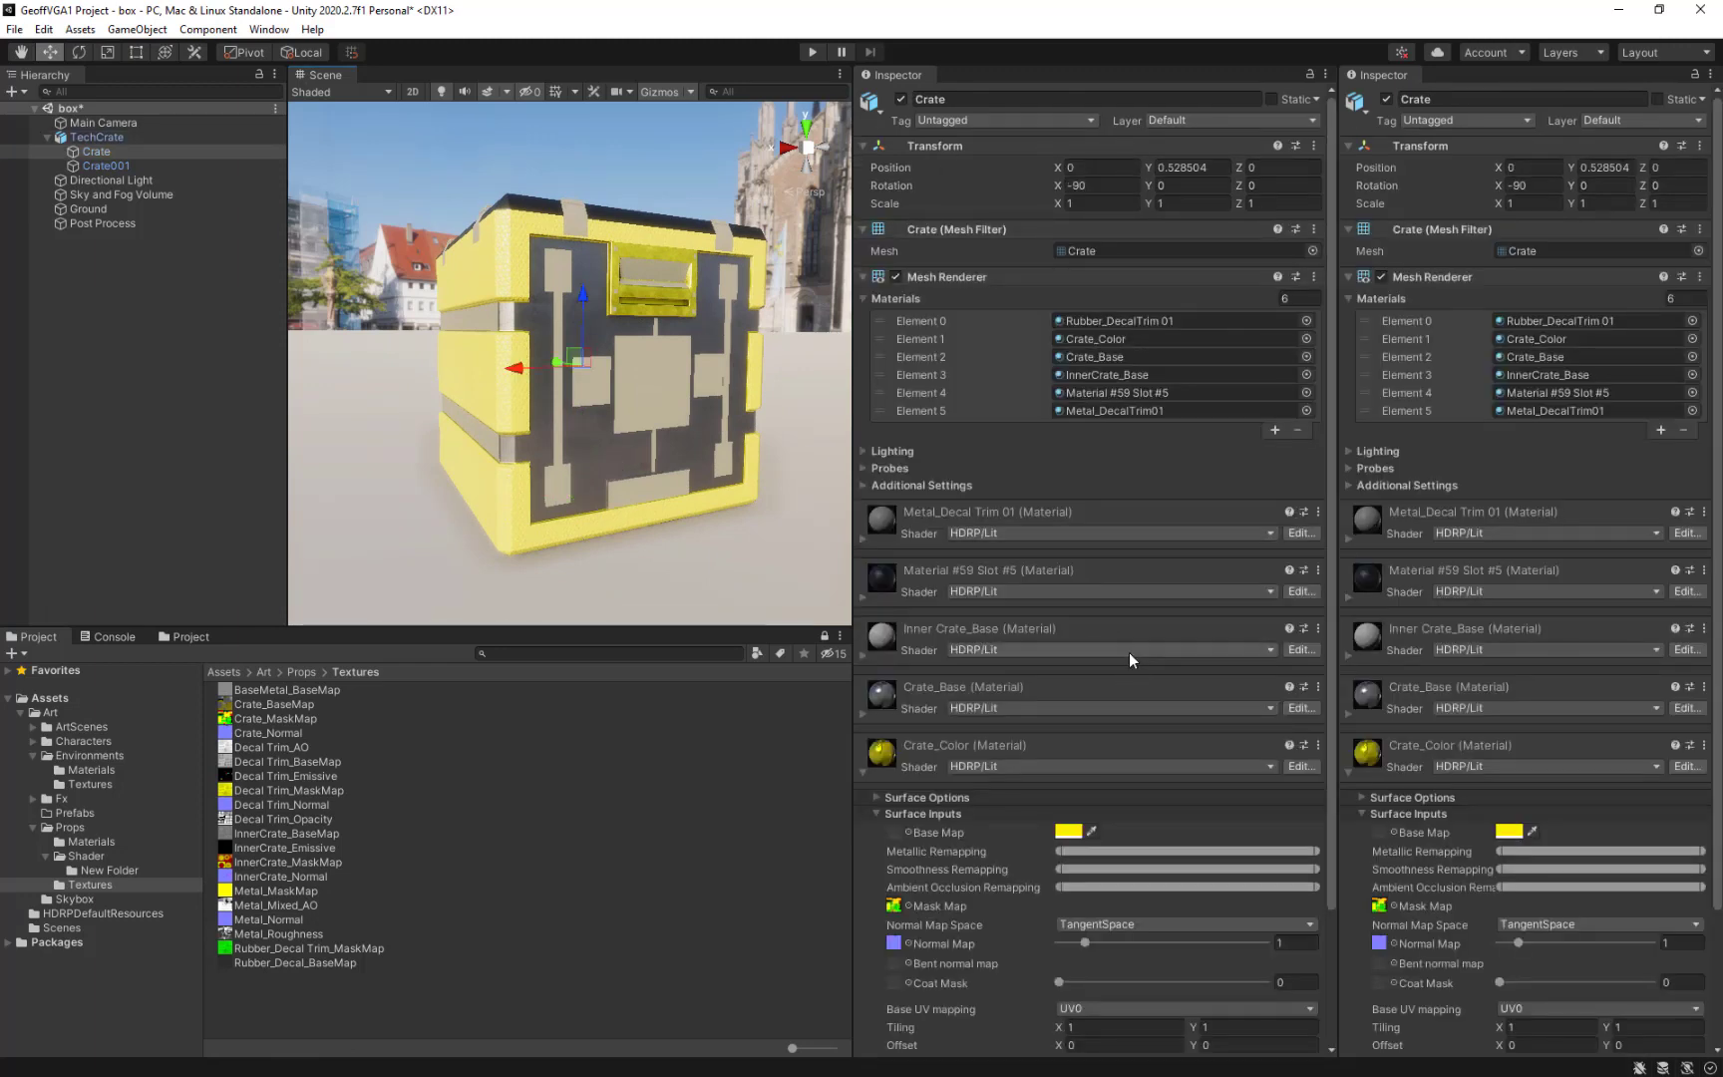
{"action": "scroll", "coordinate": [1100, 682], "scroll_direction": "down", "scroll_amount": 4}
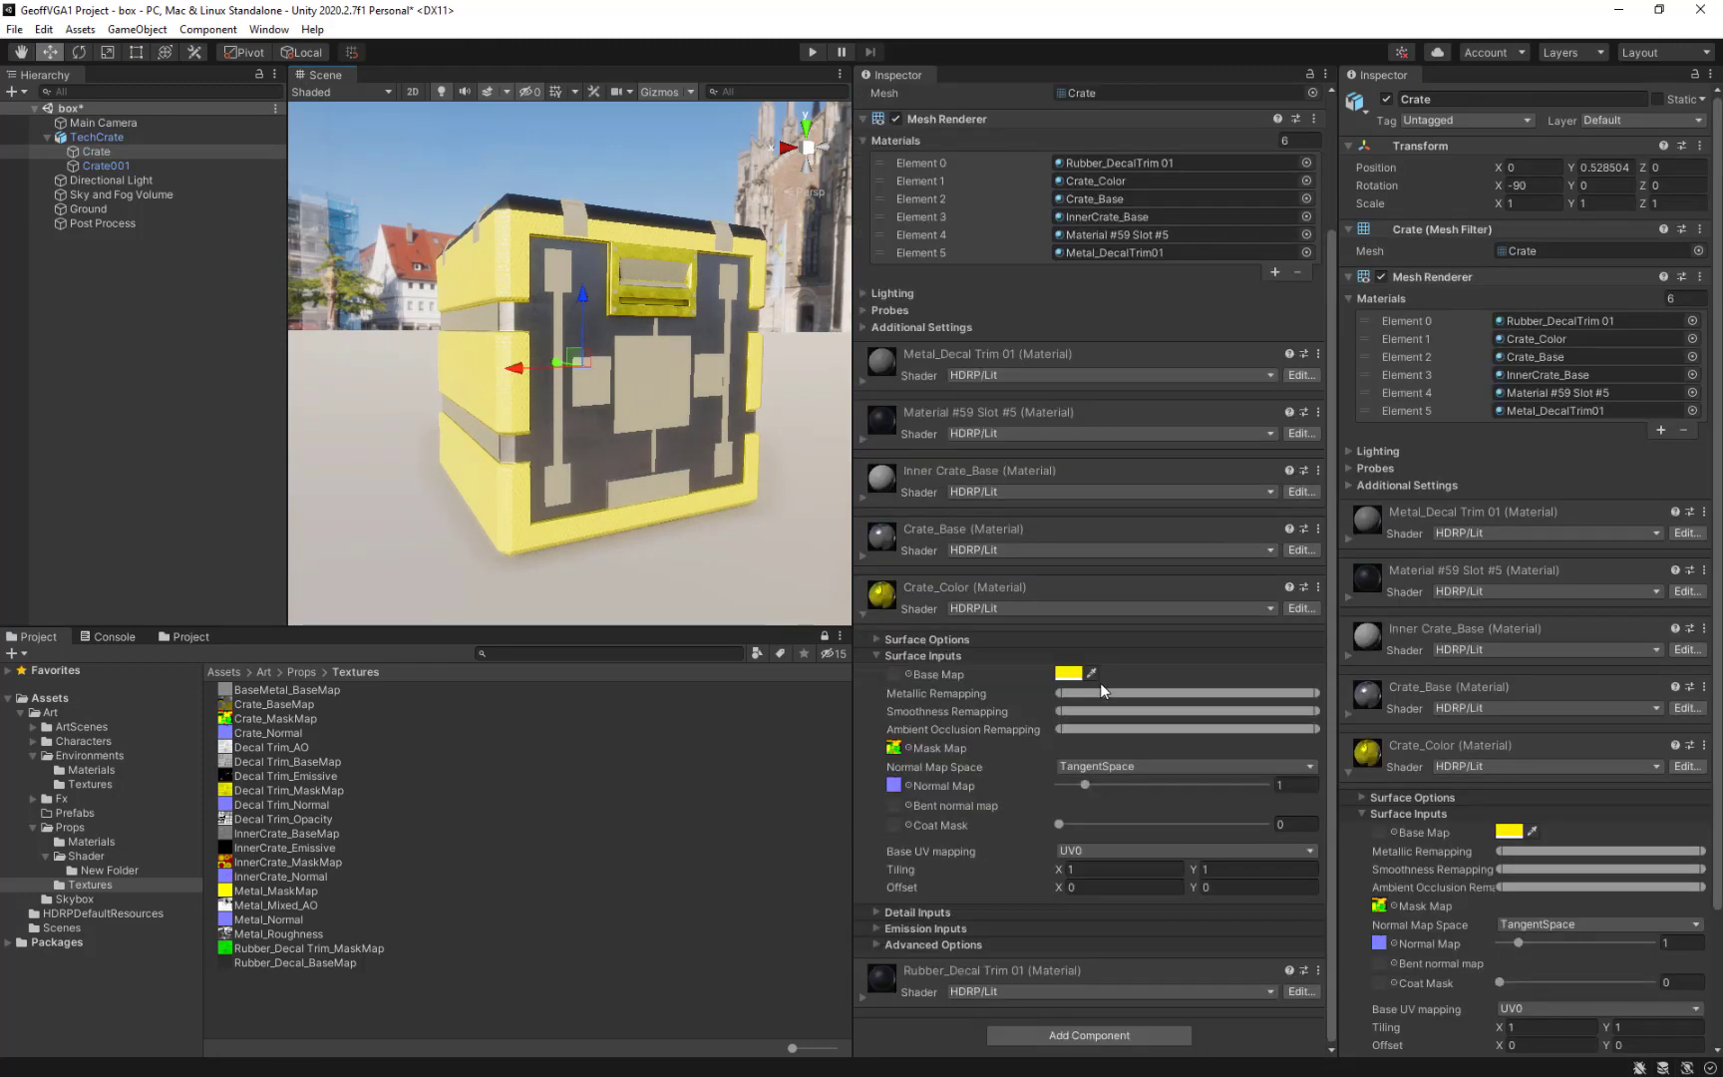
{"action": "left_click", "coordinate": [973, 590]}
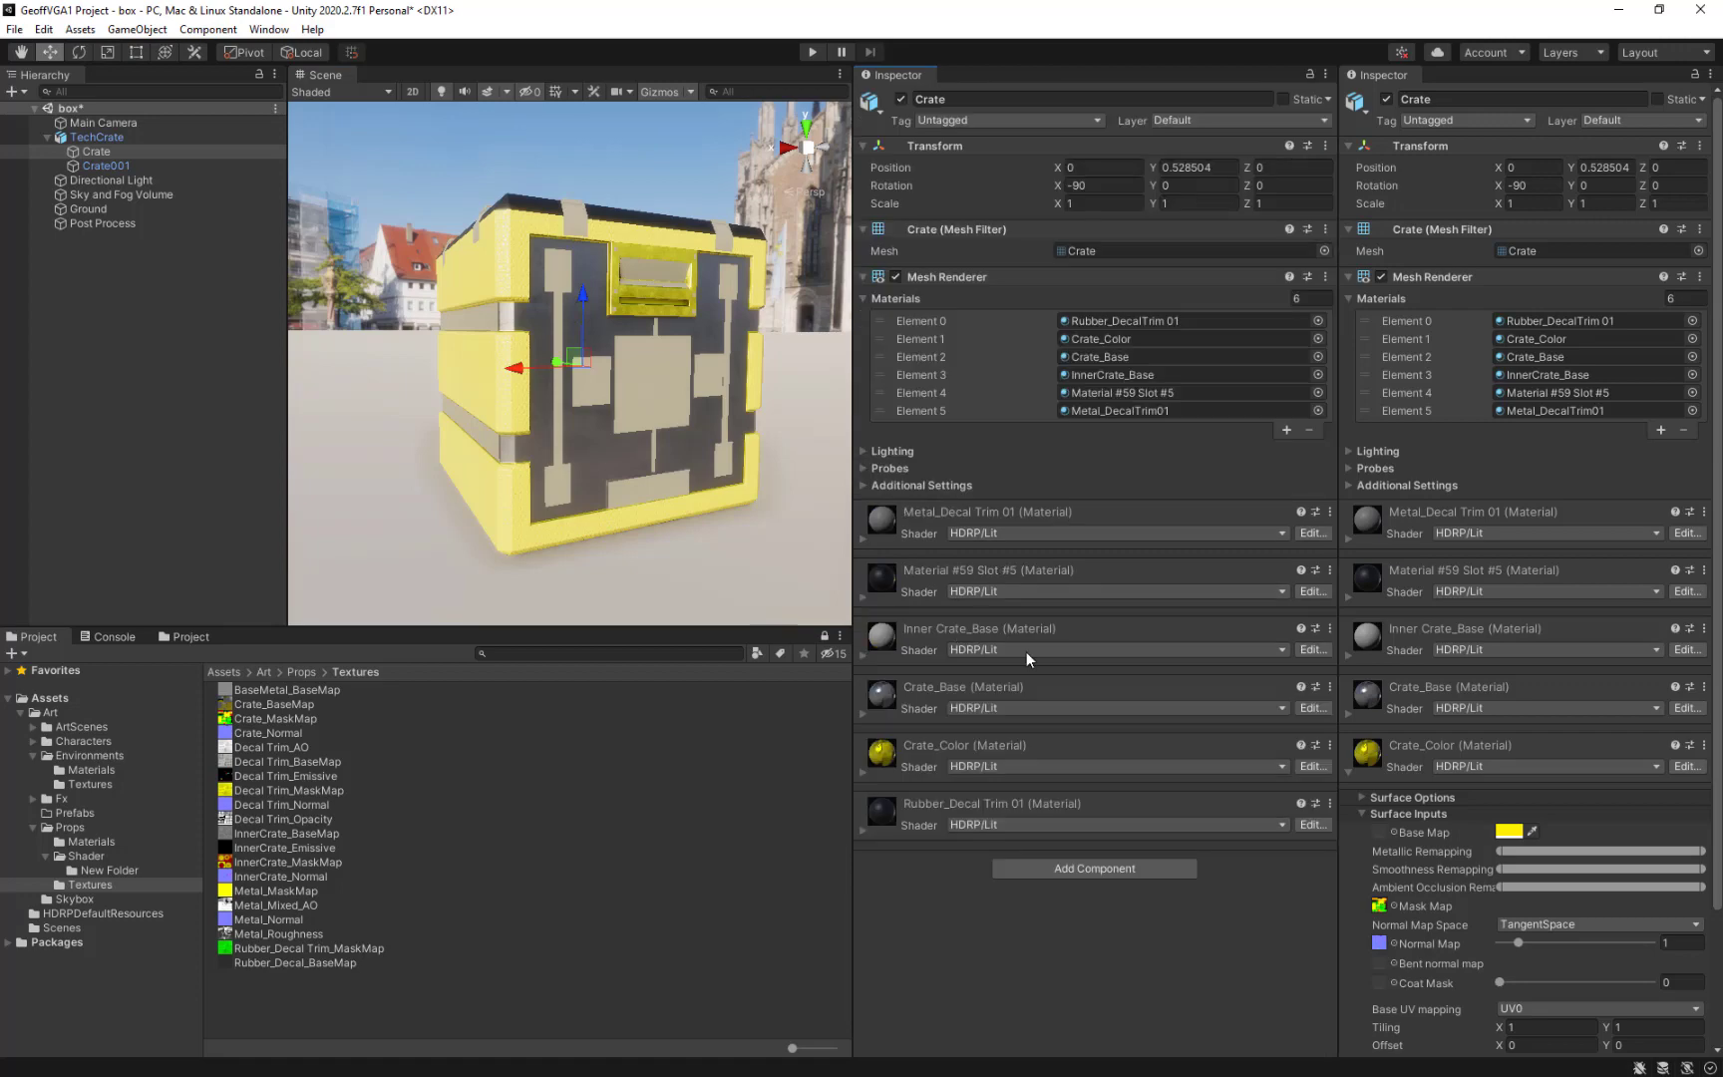
Expand the Metal_Decal Trim 01 material and assign Decal Trim_Normal as its normal map and Decal Trim_MaskMap as its mask map.
{"action": "left_click", "coordinate": [976, 512]}
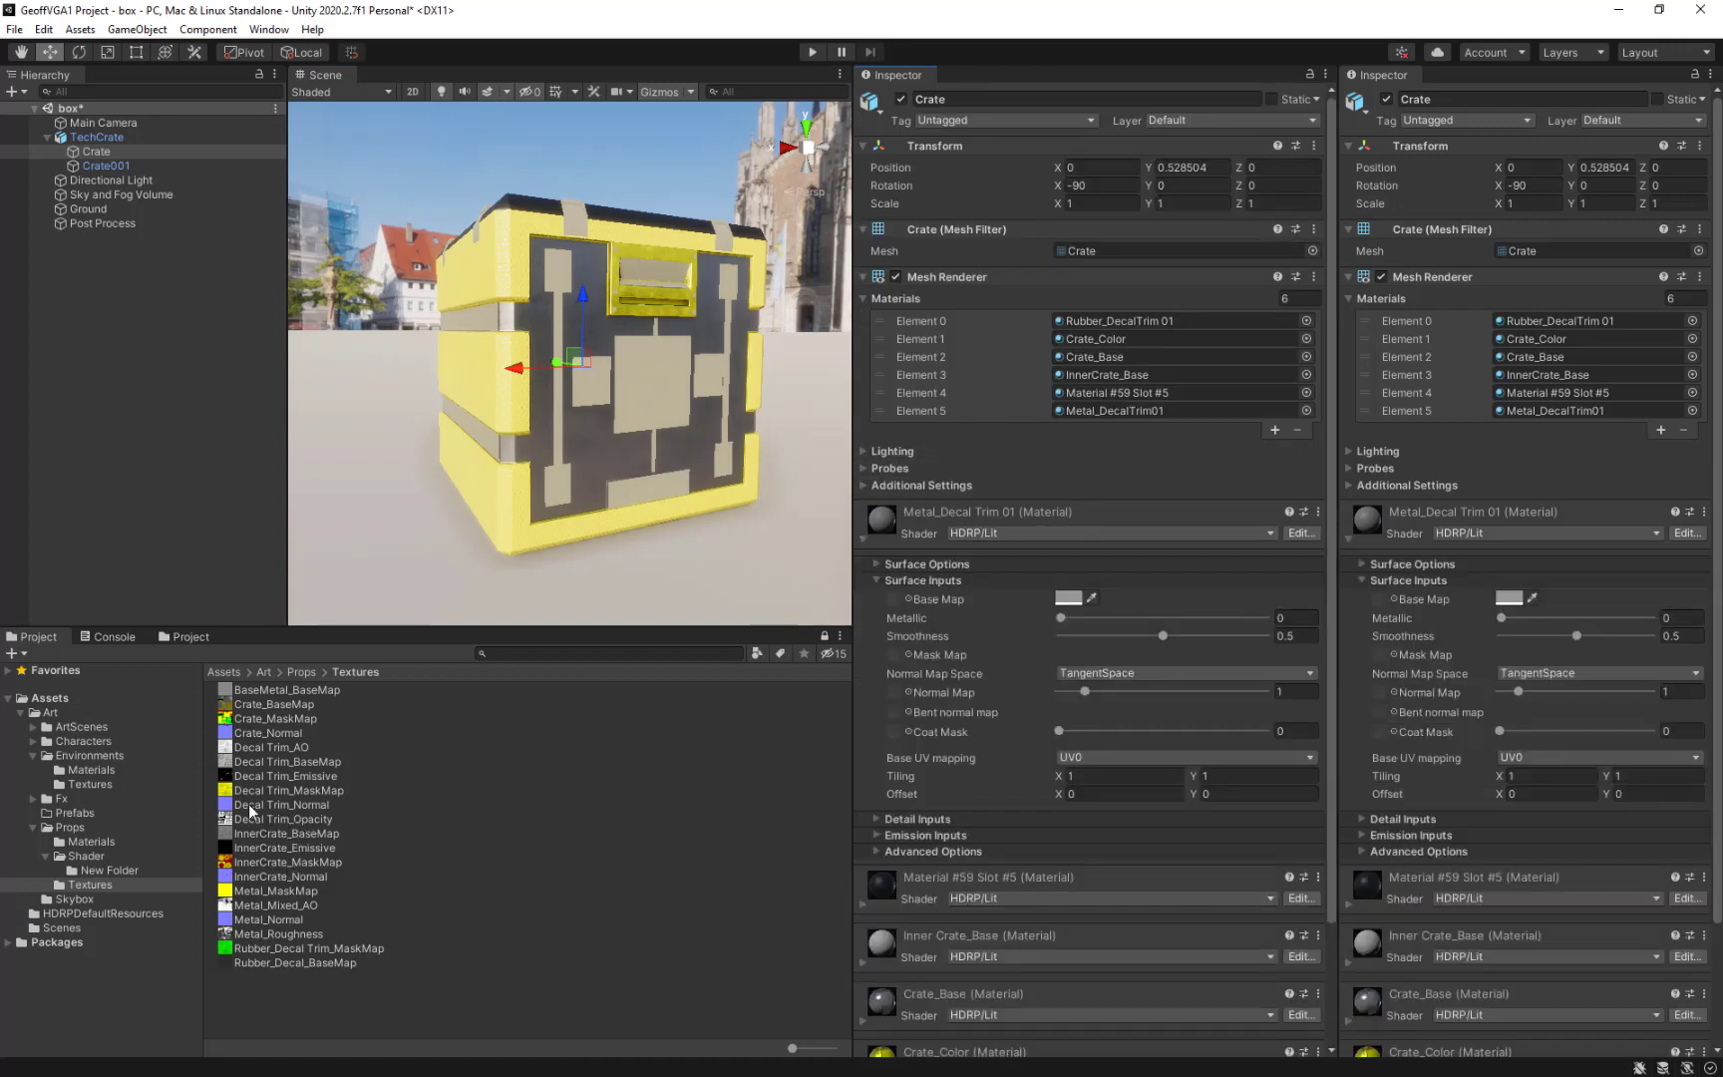
{"action": "left_click_drag", "start_coordinate": [250, 811], "coordinate": [895, 694]}
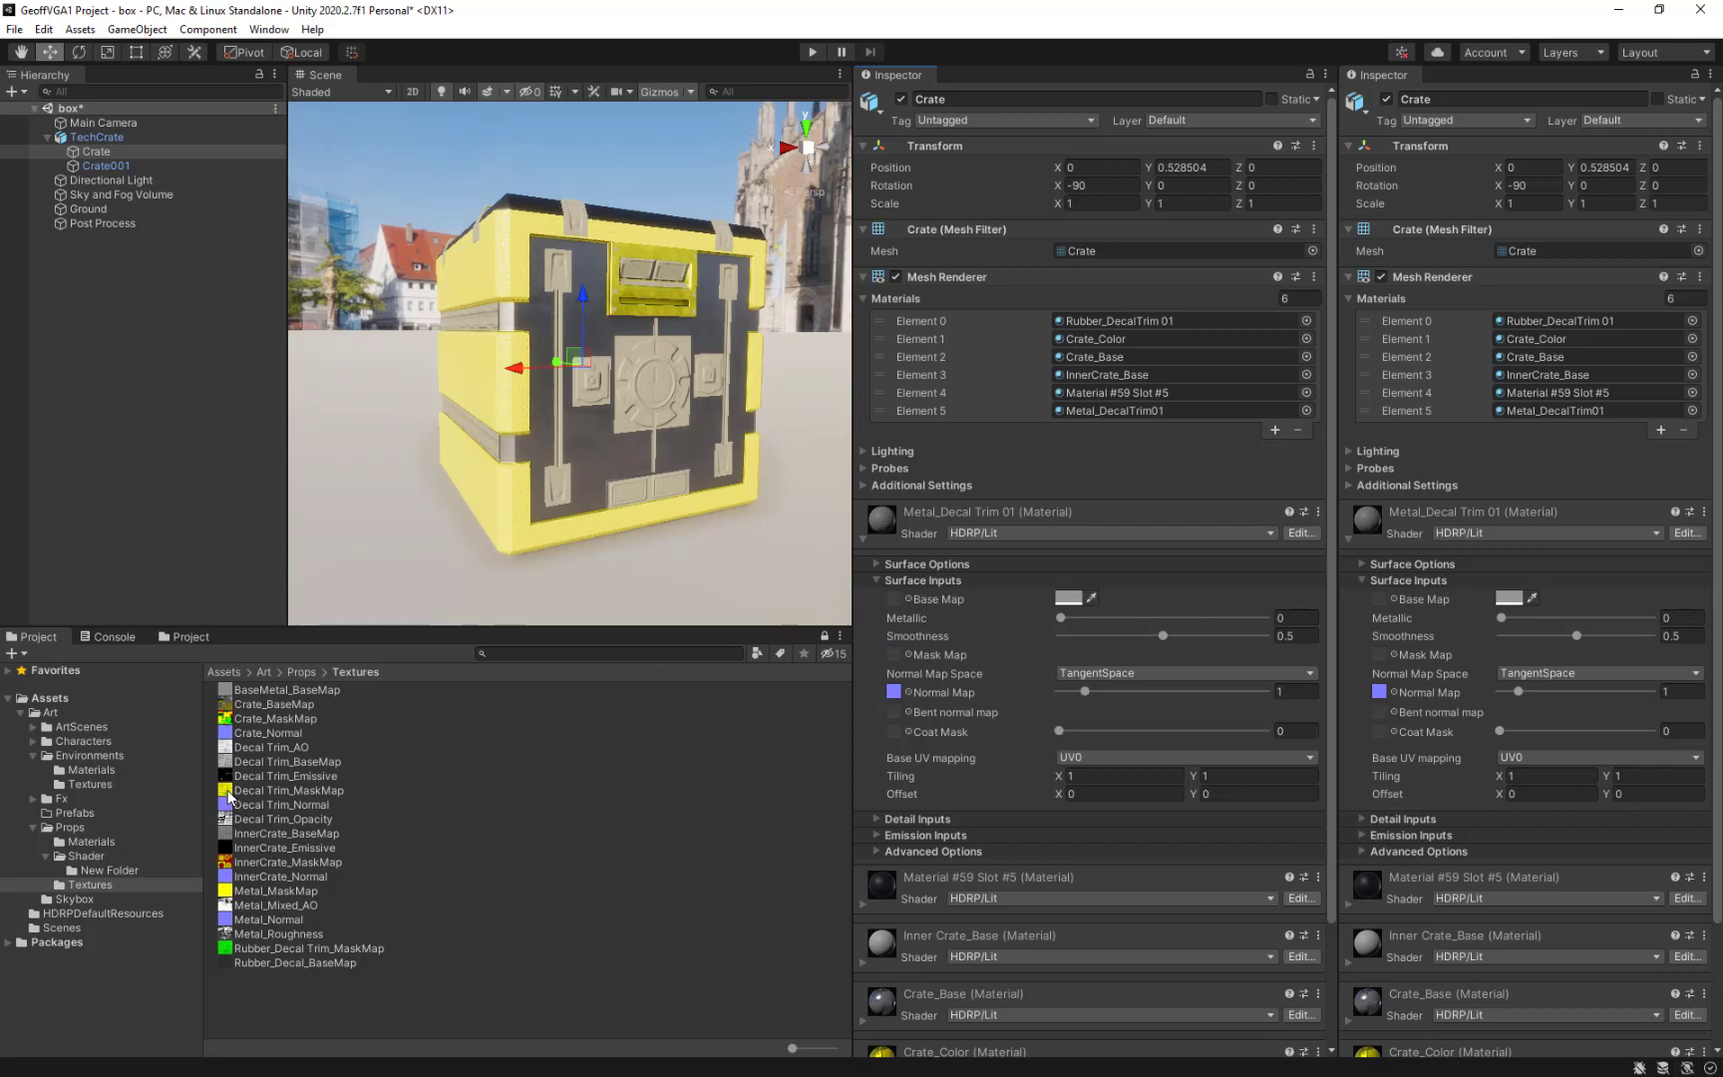
{"action": "mouse_move", "coordinate": [230, 793]}
{"action": "left_mouse_down"}
{"action": "mouse_move", "coordinate": [913, 664]}
{"action": "mouse_move", "coordinate": [894, 655]}
{"action": "left_mouse_up"}
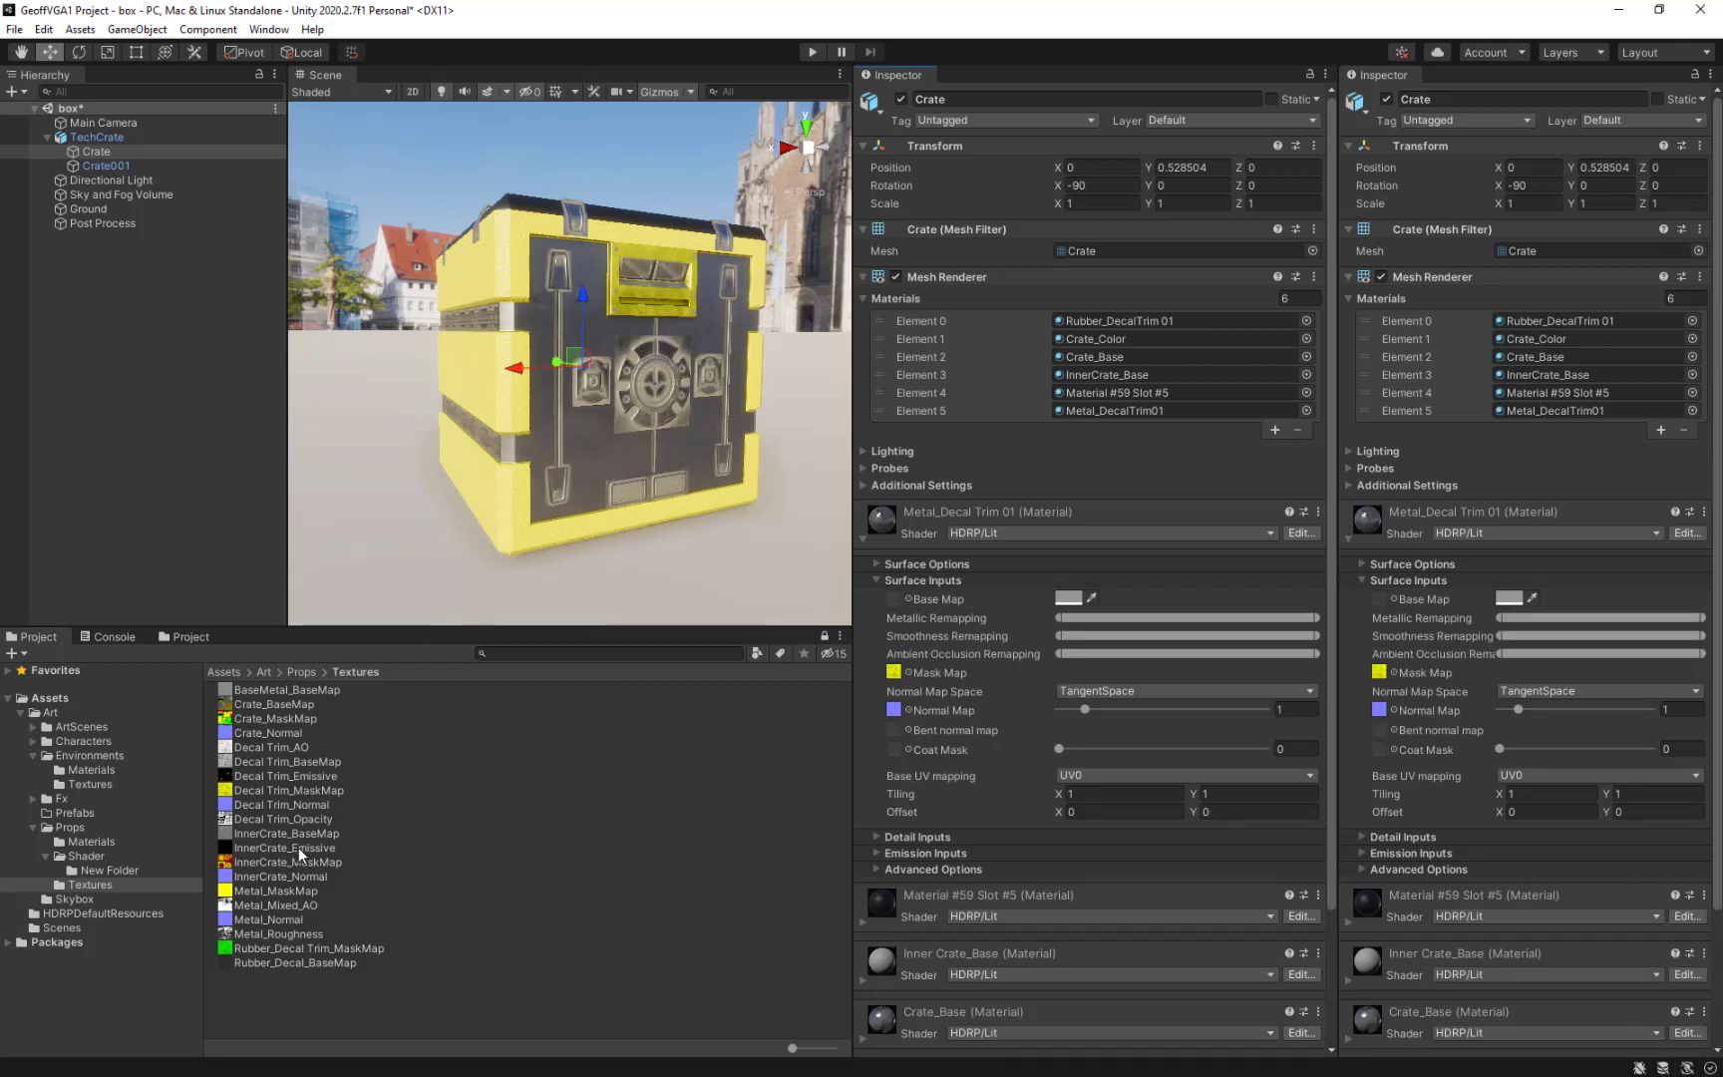
Expand the emission inputs of the Metal_Decal Trim 01 material and assign InnerCrate_Emissive as the emissive color map.
{"action": "left_click_drag", "start_coordinate": [267, 777], "coordinate": [251, 834]}
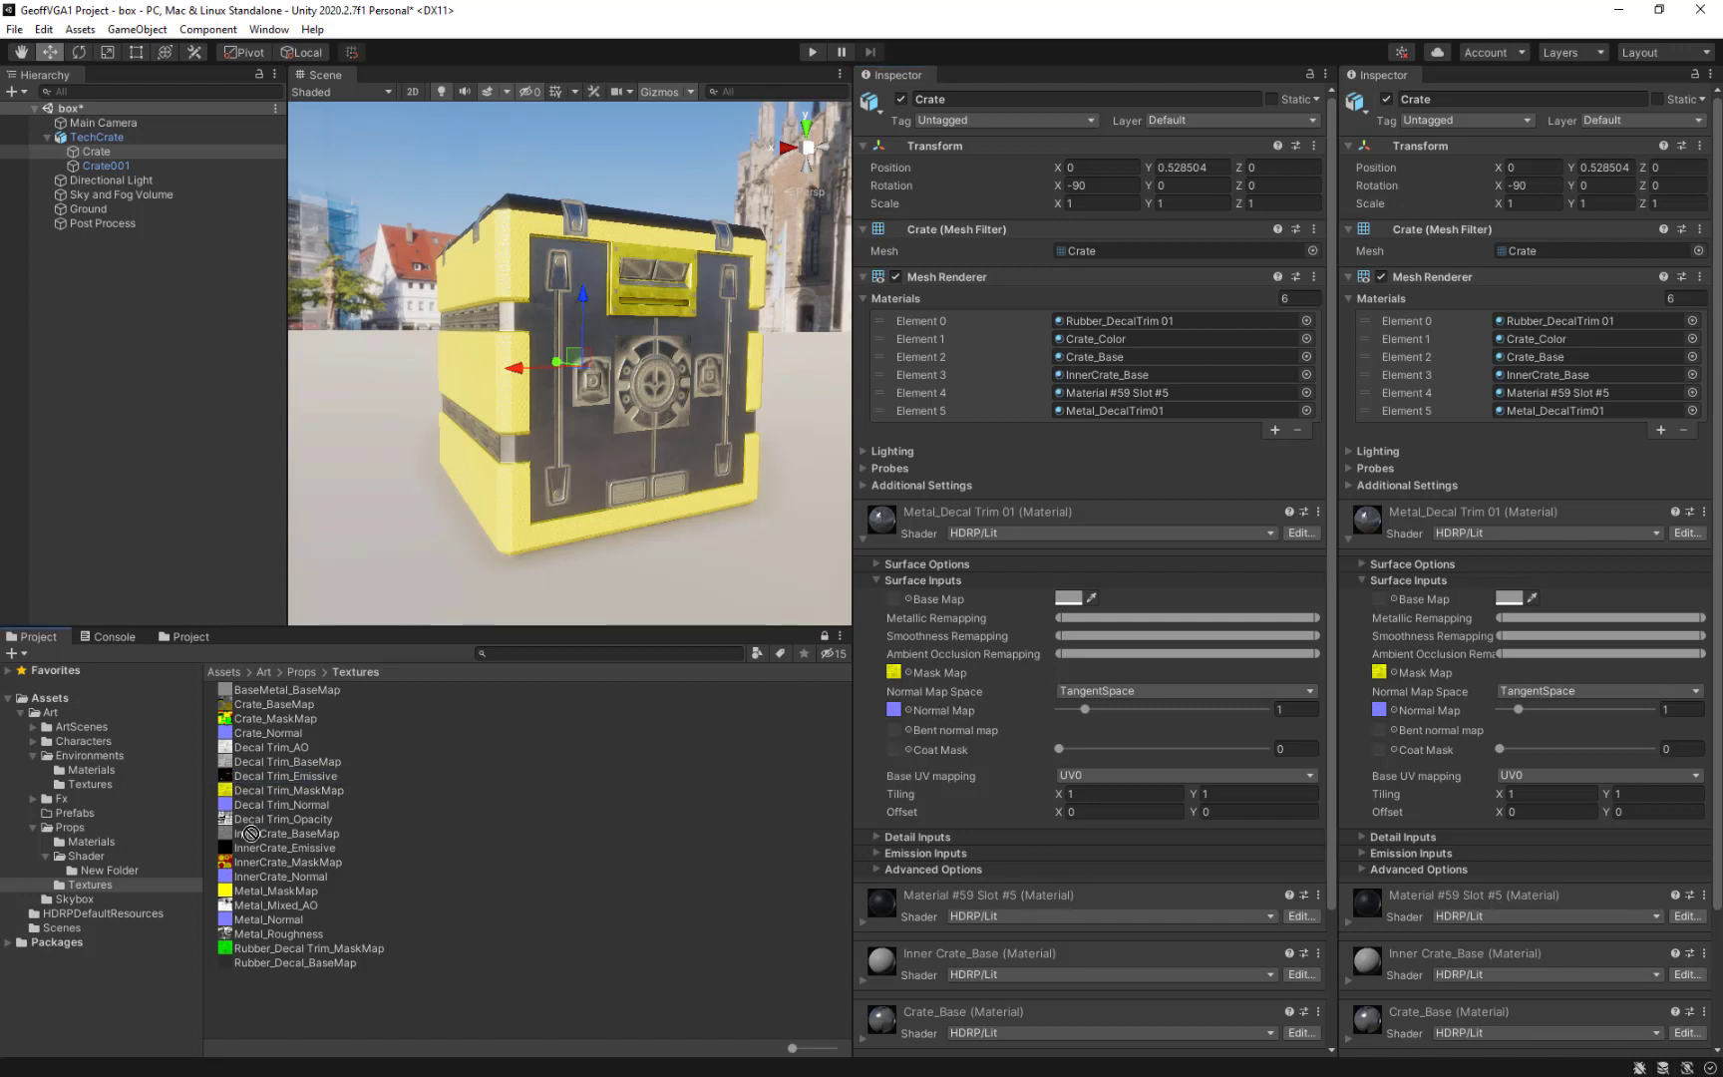
{"action": "left_click", "coordinate": [960, 853]}
{"action": "scroll", "coordinate": [1051, 847], "scroll_direction": "down", "scroll_amount": 3}
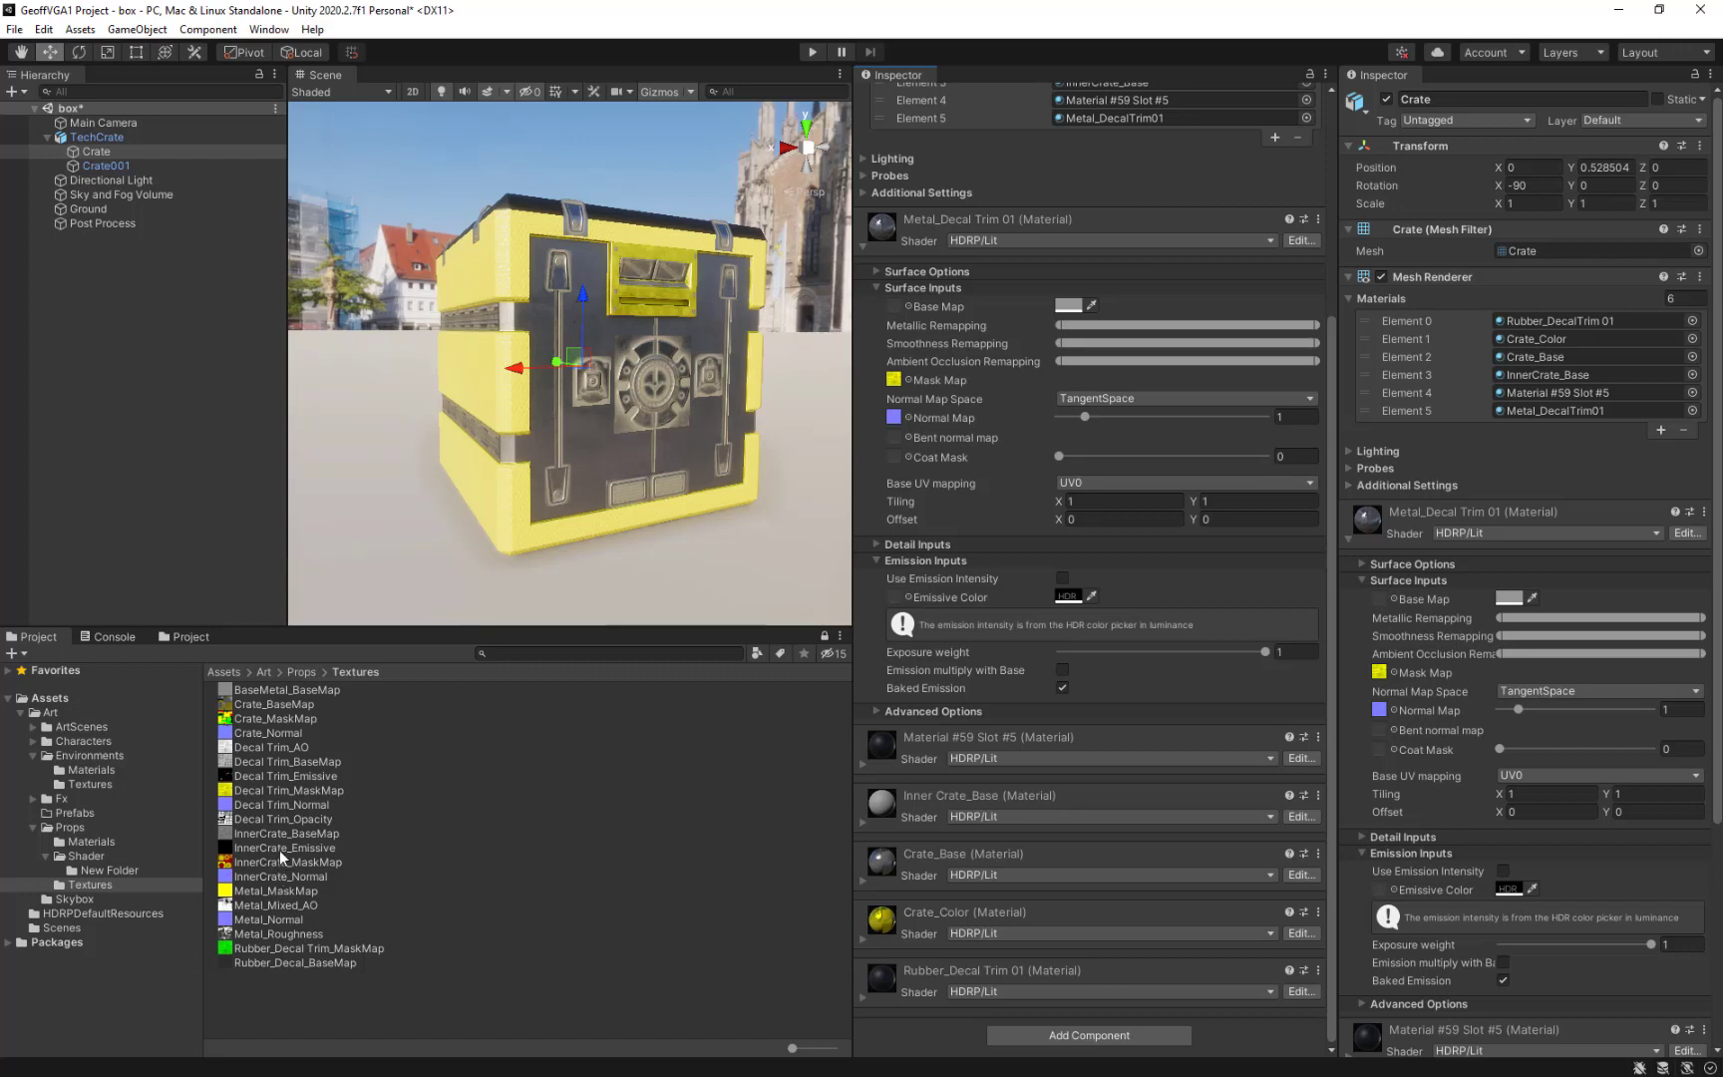
{"action": "mouse_move", "coordinate": [278, 850]}
{"action": "left_mouse_down"}
{"action": "mouse_move", "coordinate": [618, 768]}
{"action": "mouse_move", "coordinate": [896, 599]}
{"action": "left_mouse_up"}
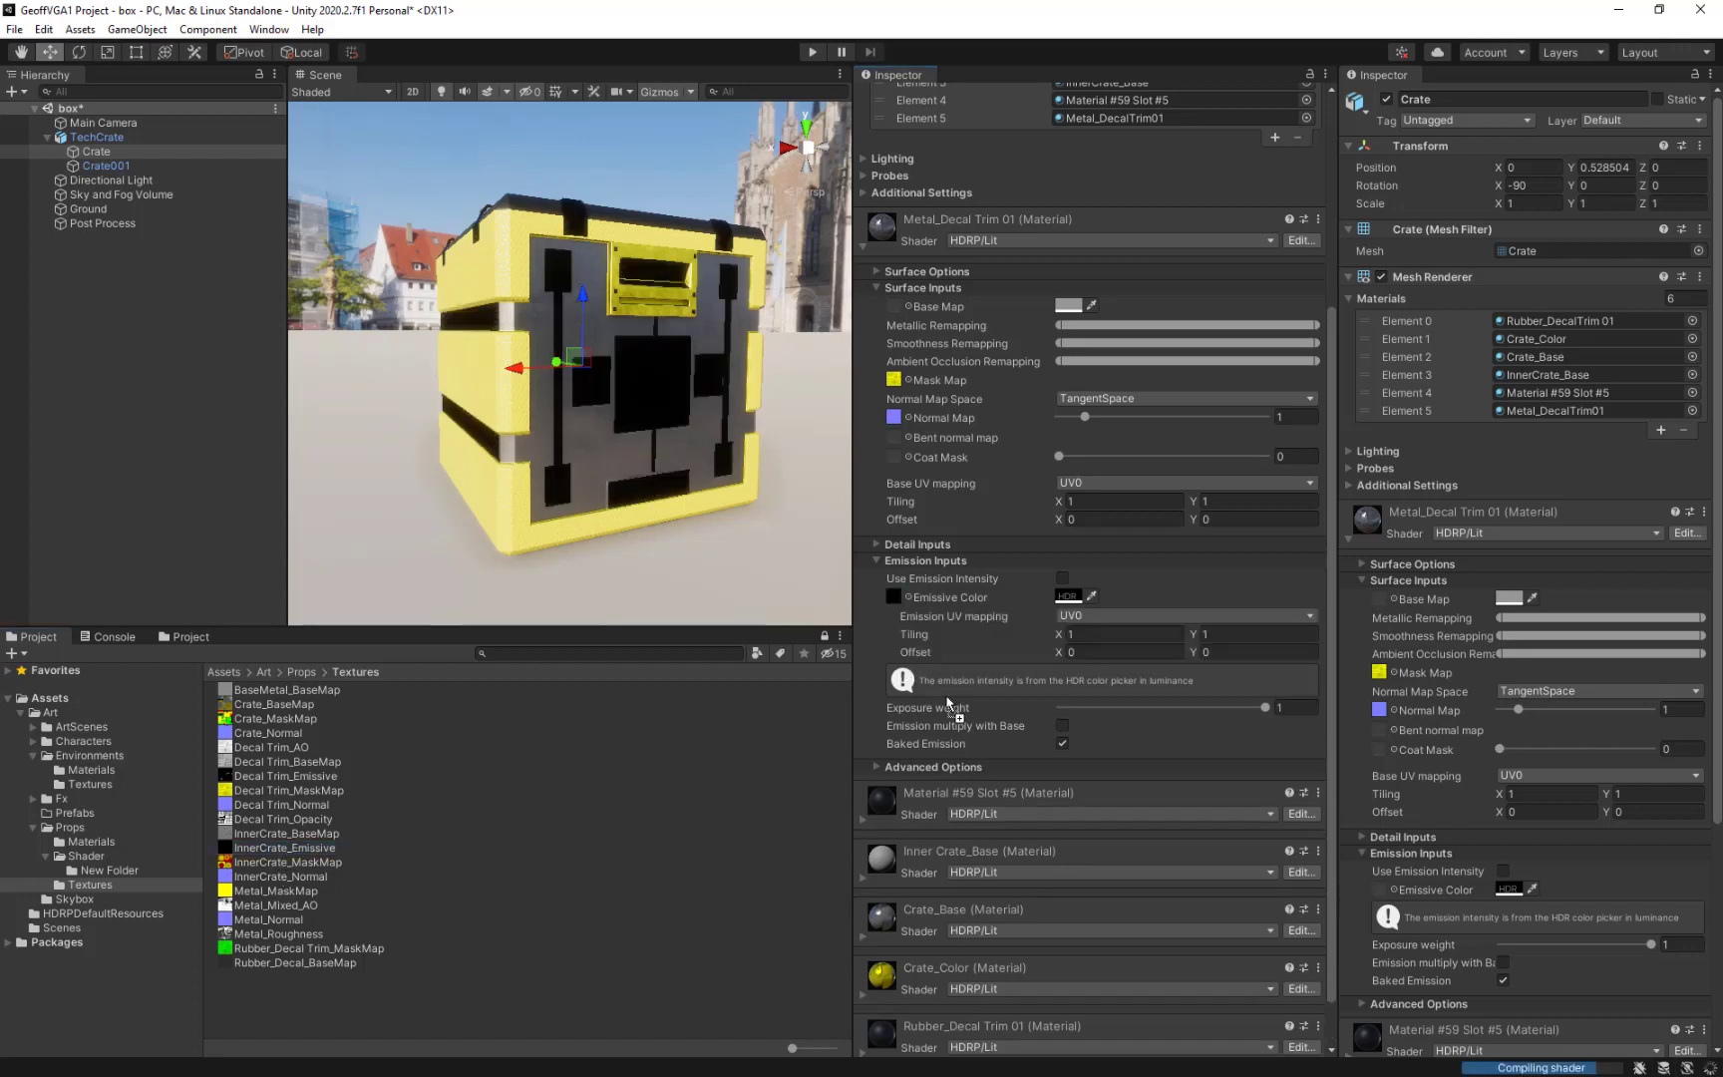
Enable Use Emission Intensity on the Metal_Decal Trim 01 material and set the emission intensity to 100000 nits.
{"action": "left_click", "coordinate": [1062, 579]}
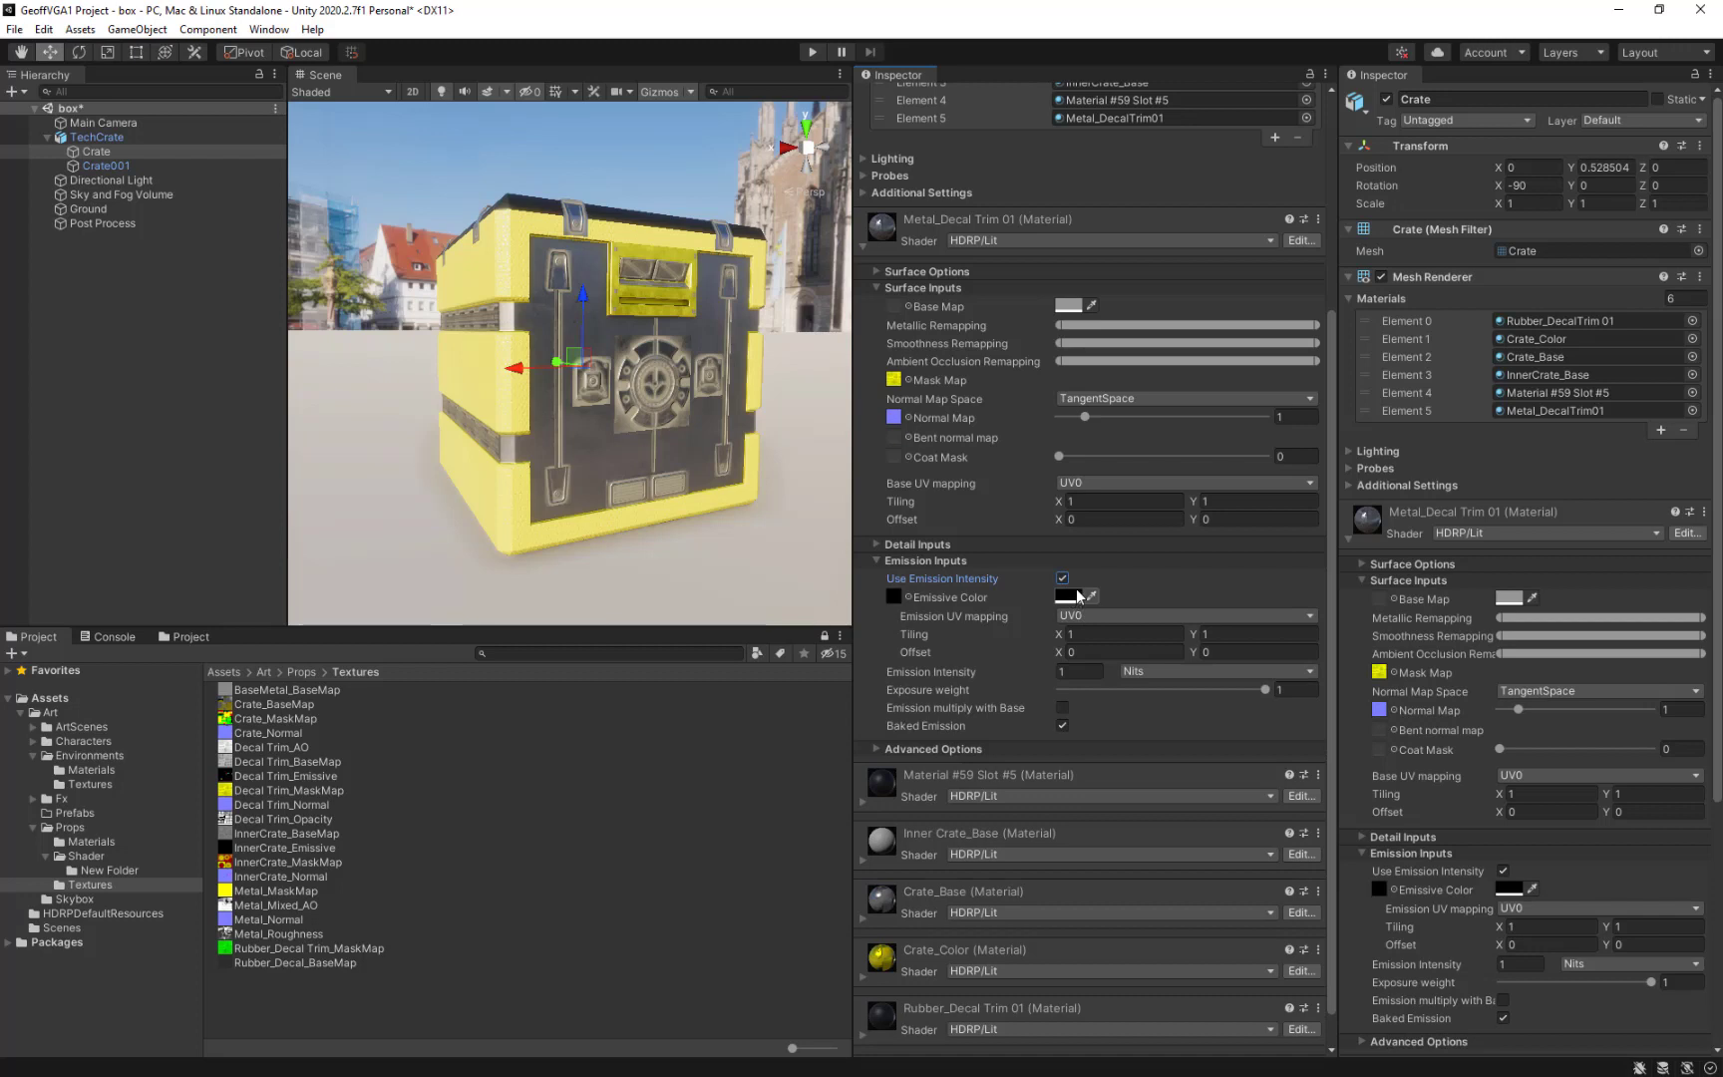
{"action": "left_click", "coordinate": [1077, 671]}
{"action": "type", "text": "1000"}
{"action": "key", "text": "Return"}
{"action": "type", "text": "10000"}
{"action": "left_click_drag", "start_coordinate": [678, 608], "coordinate": [646, 369], "text": "alt"}
{"action": "right_click_drag", "start_coordinate": [646, 369], "coordinate": [1057, 616], "text": "alt"}
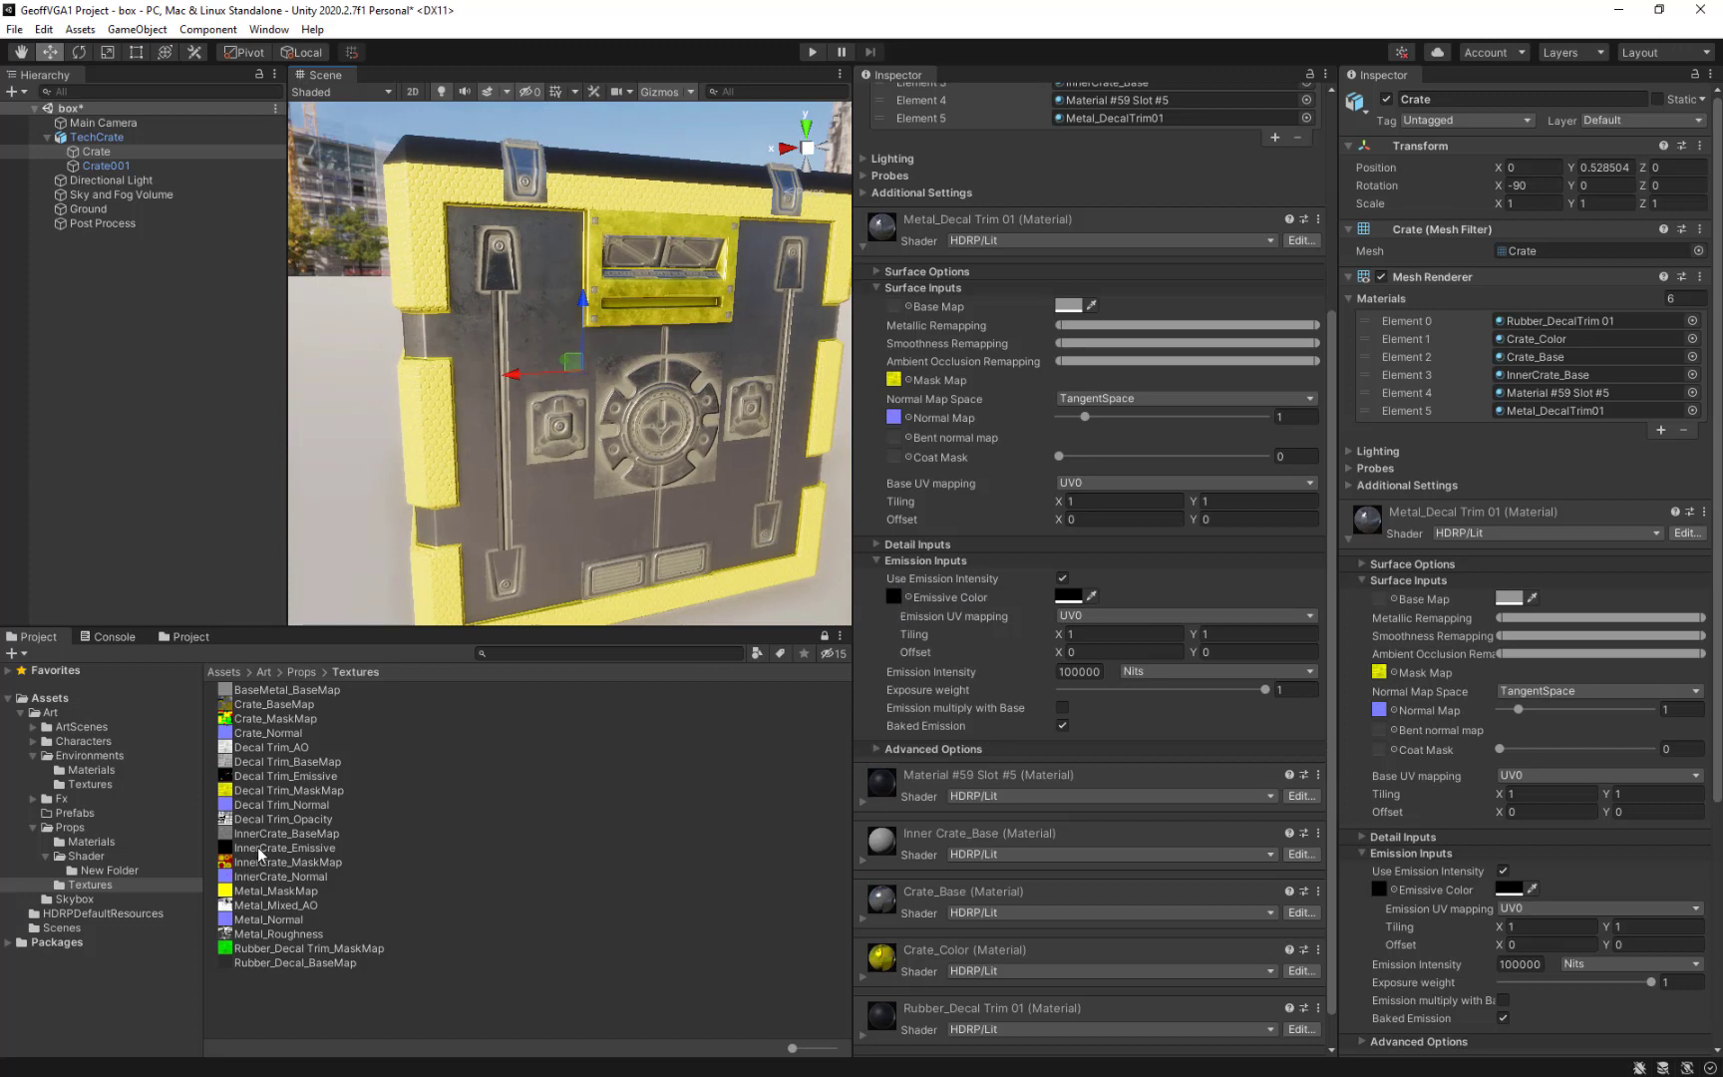
Replace the emissive map of the Metal_Decal Trim 01 material with Decal Trim_Emissive and set the emissive color to white (FFFFFF).
{"action": "left_click_drag", "start_coordinate": [274, 776], "coordinate": [893, 596]}
{"action": "left_click", "coordinate": [1091, 598]}
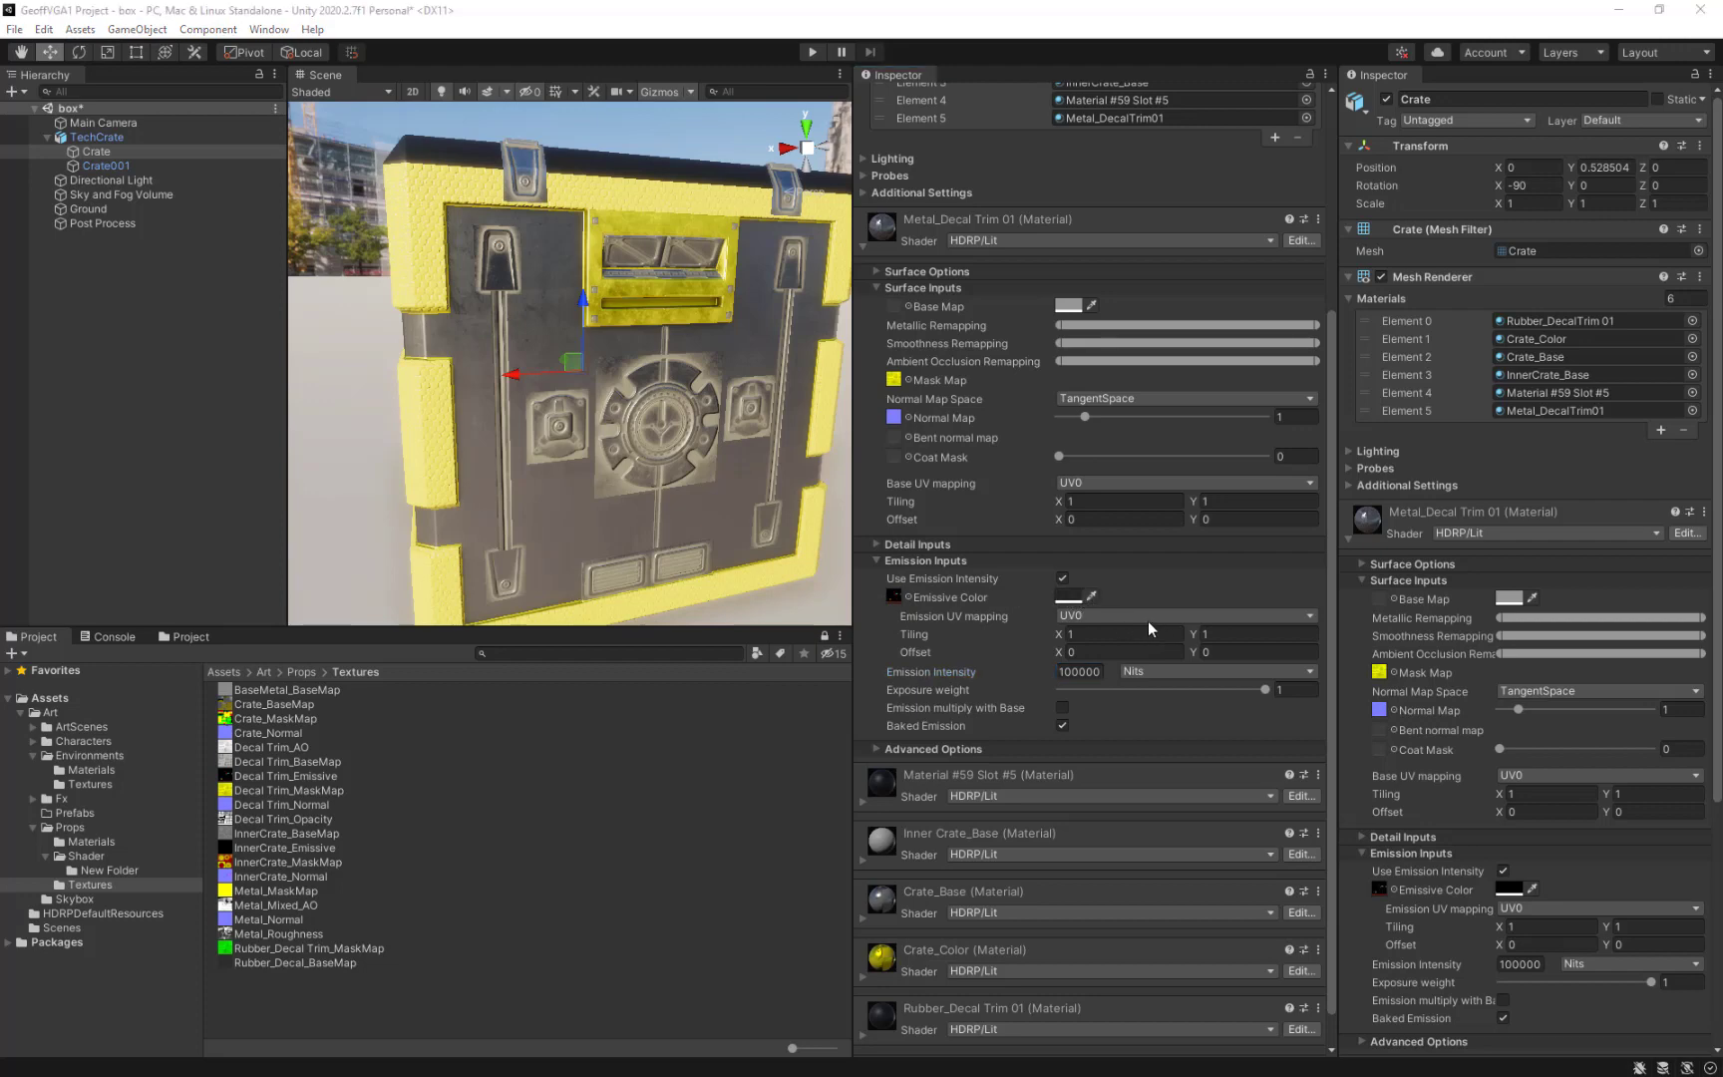
{"action": "left_click", "coordinate": [1076, 599]}
{"action": "left_click_drag", "start_coordinate": [617, 577], "coordinate": [628, 527], "text": "alt"}
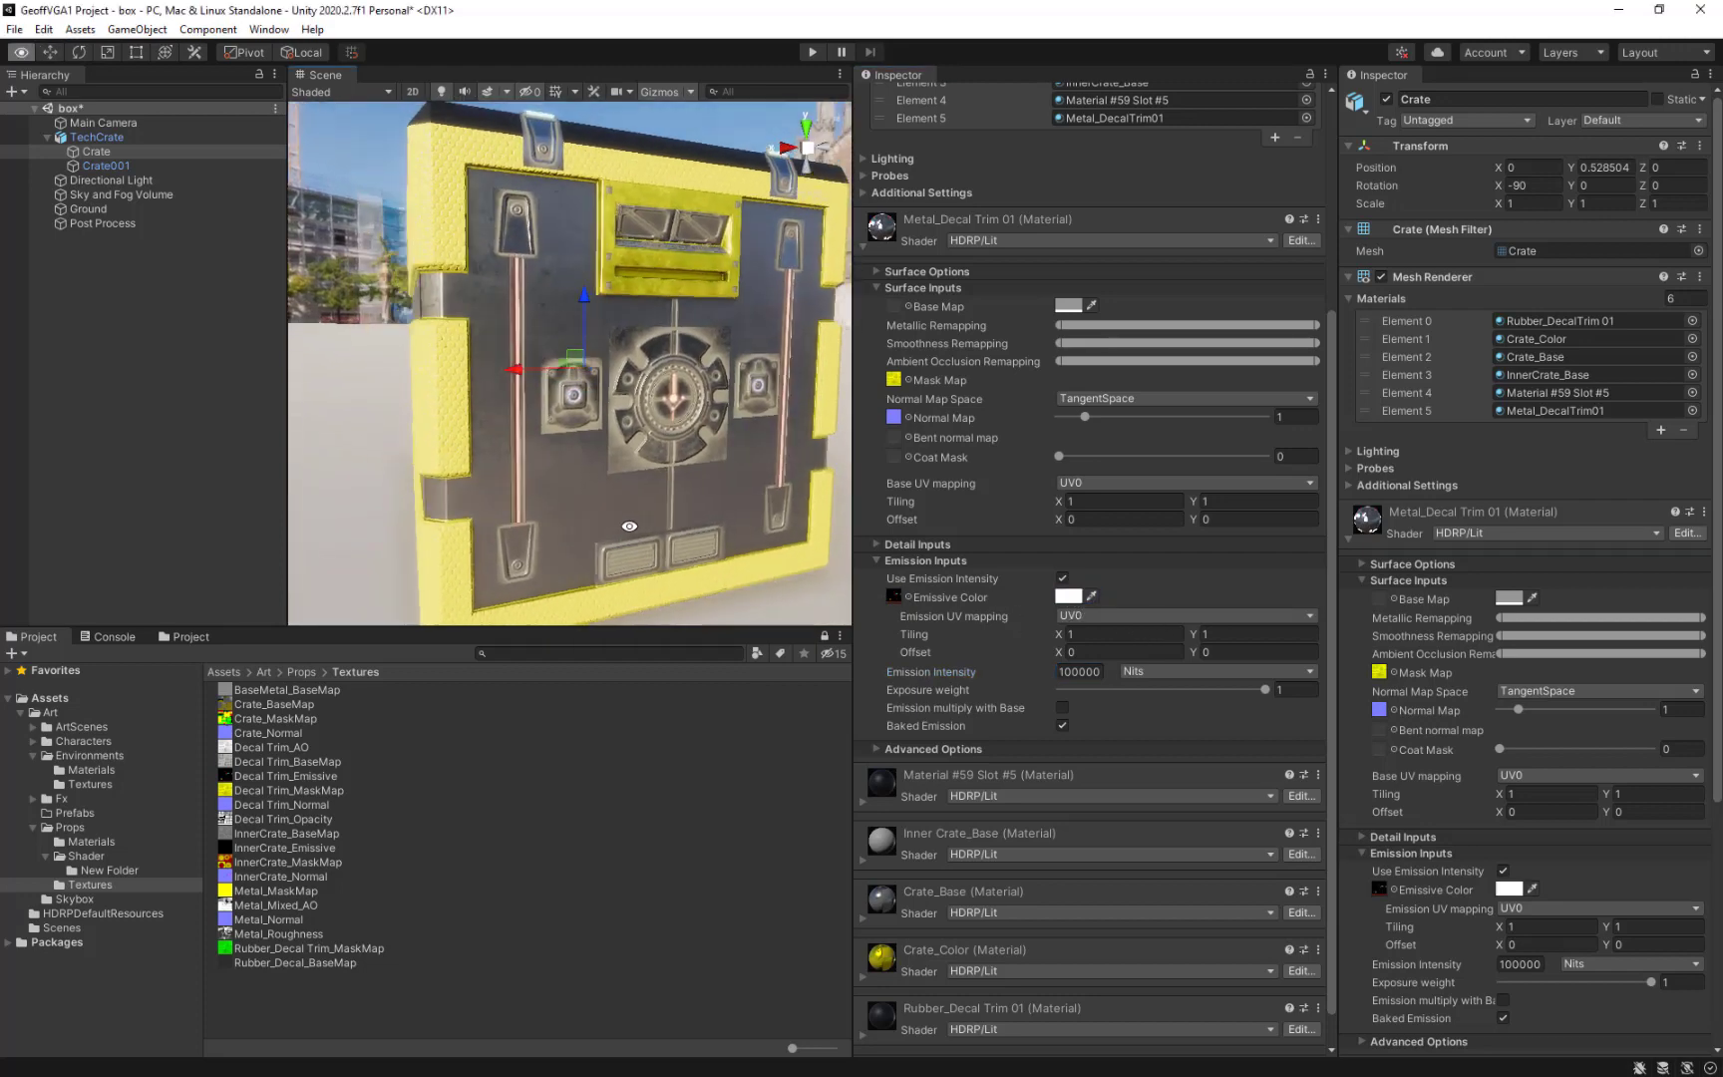
{"action": "left_click", "coordinate": [1068, 597]}
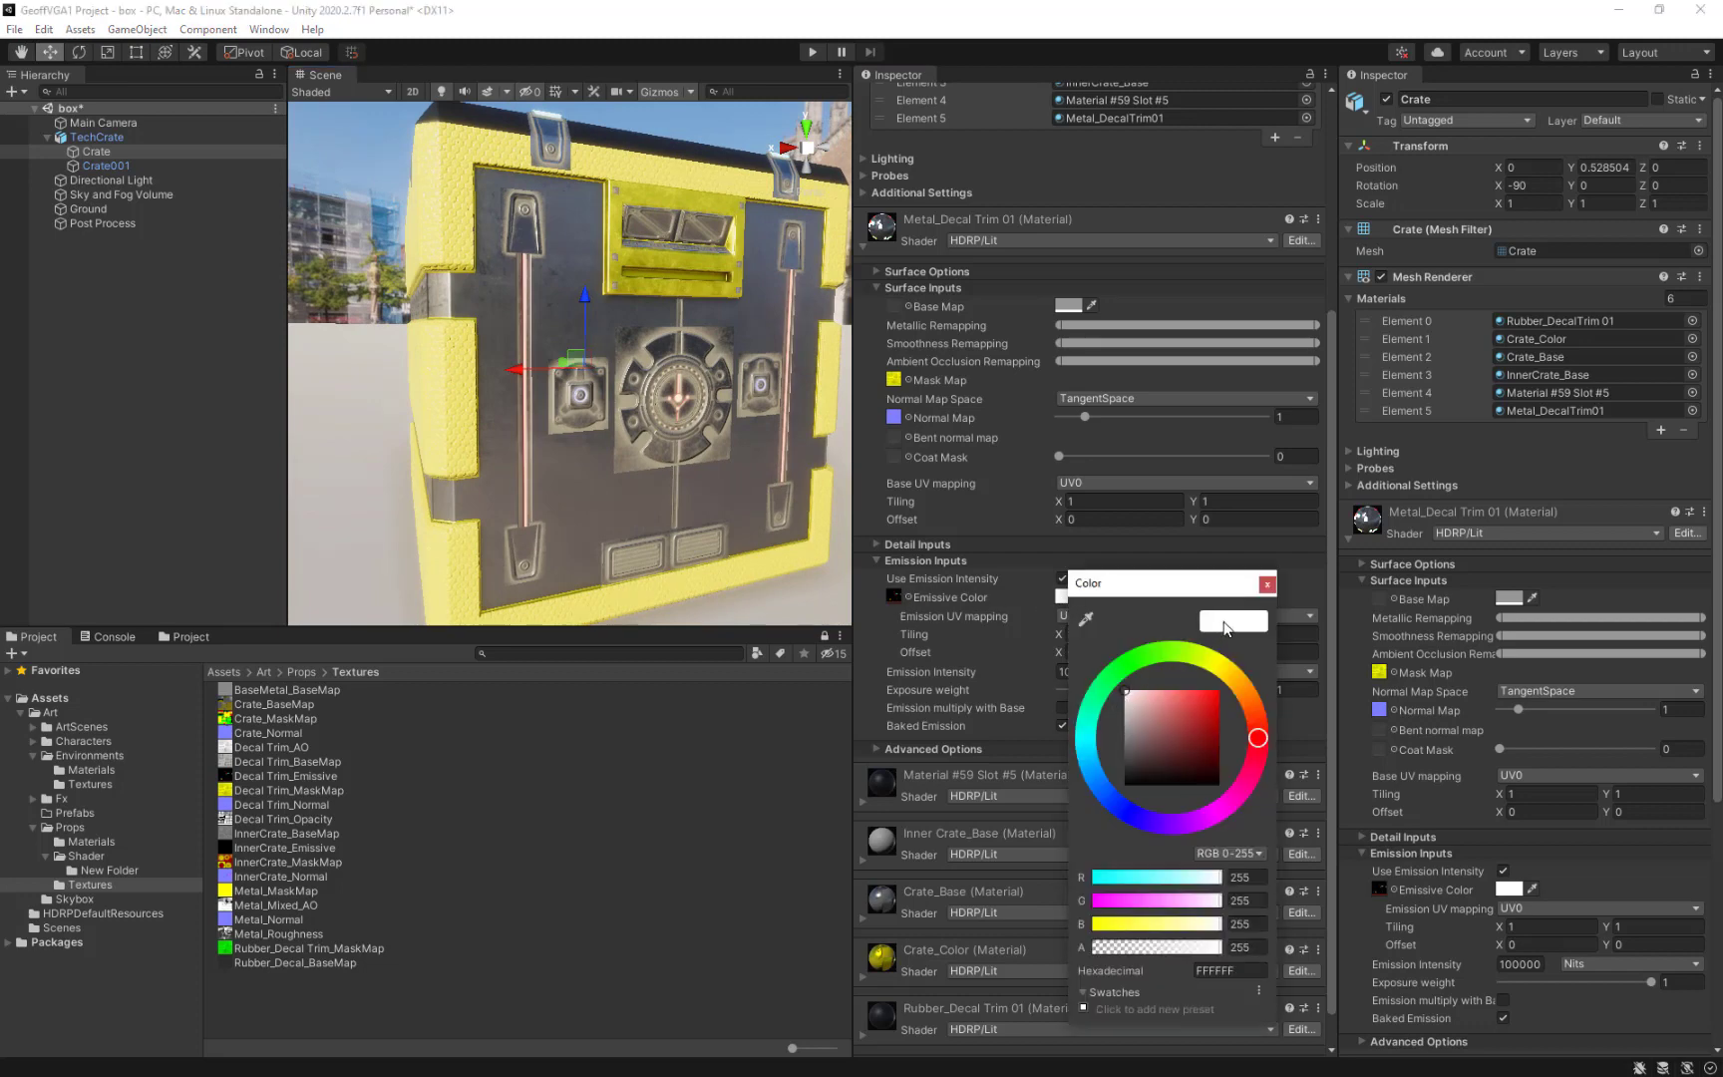
{"action": "left_click", "coordinate": [1054, 561]}
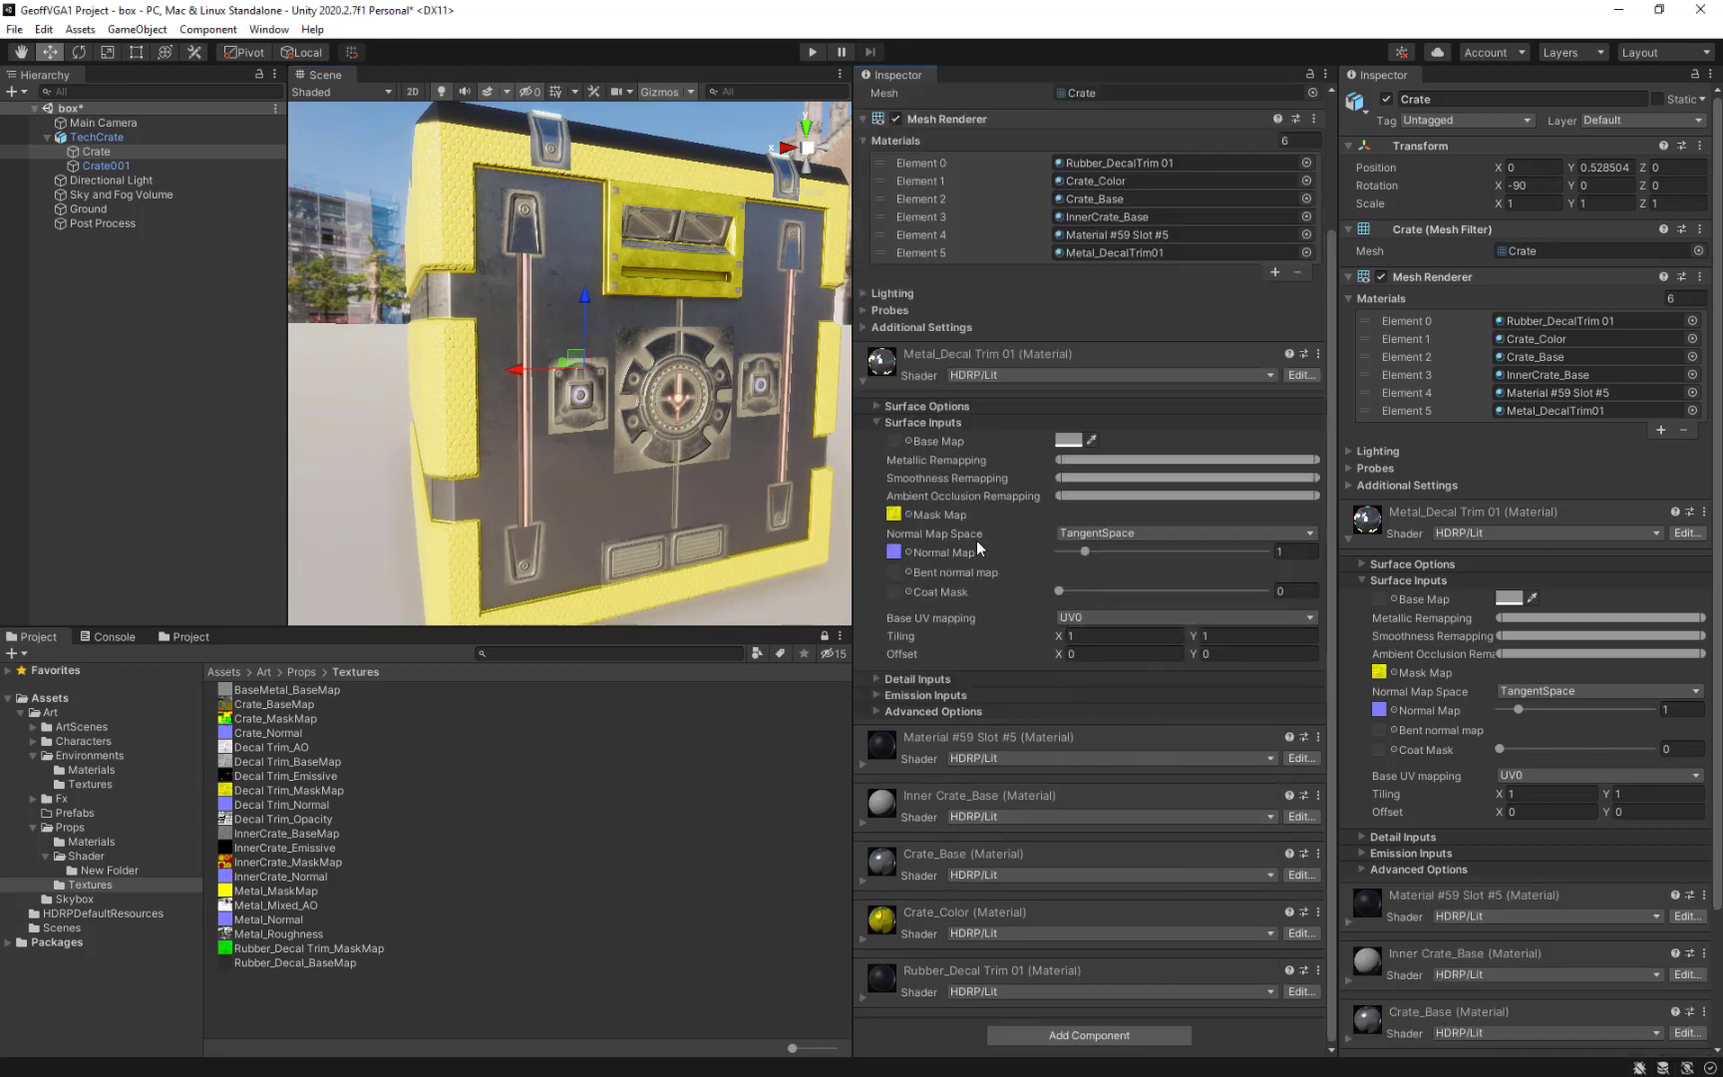
Reopen the Metal_Decal Trim 01 emission inputs, enter 100000 nits as the emission intensity and check the glow around the crate.
{"action": "left_click", "coordinate": [933, 693]}
{"action": "scroll", "coordinate": [1129, 755], "scroll_direction": "down", "scroll_amount": 4}
{"action": "left_click", "coordinate": [1079, 635]}
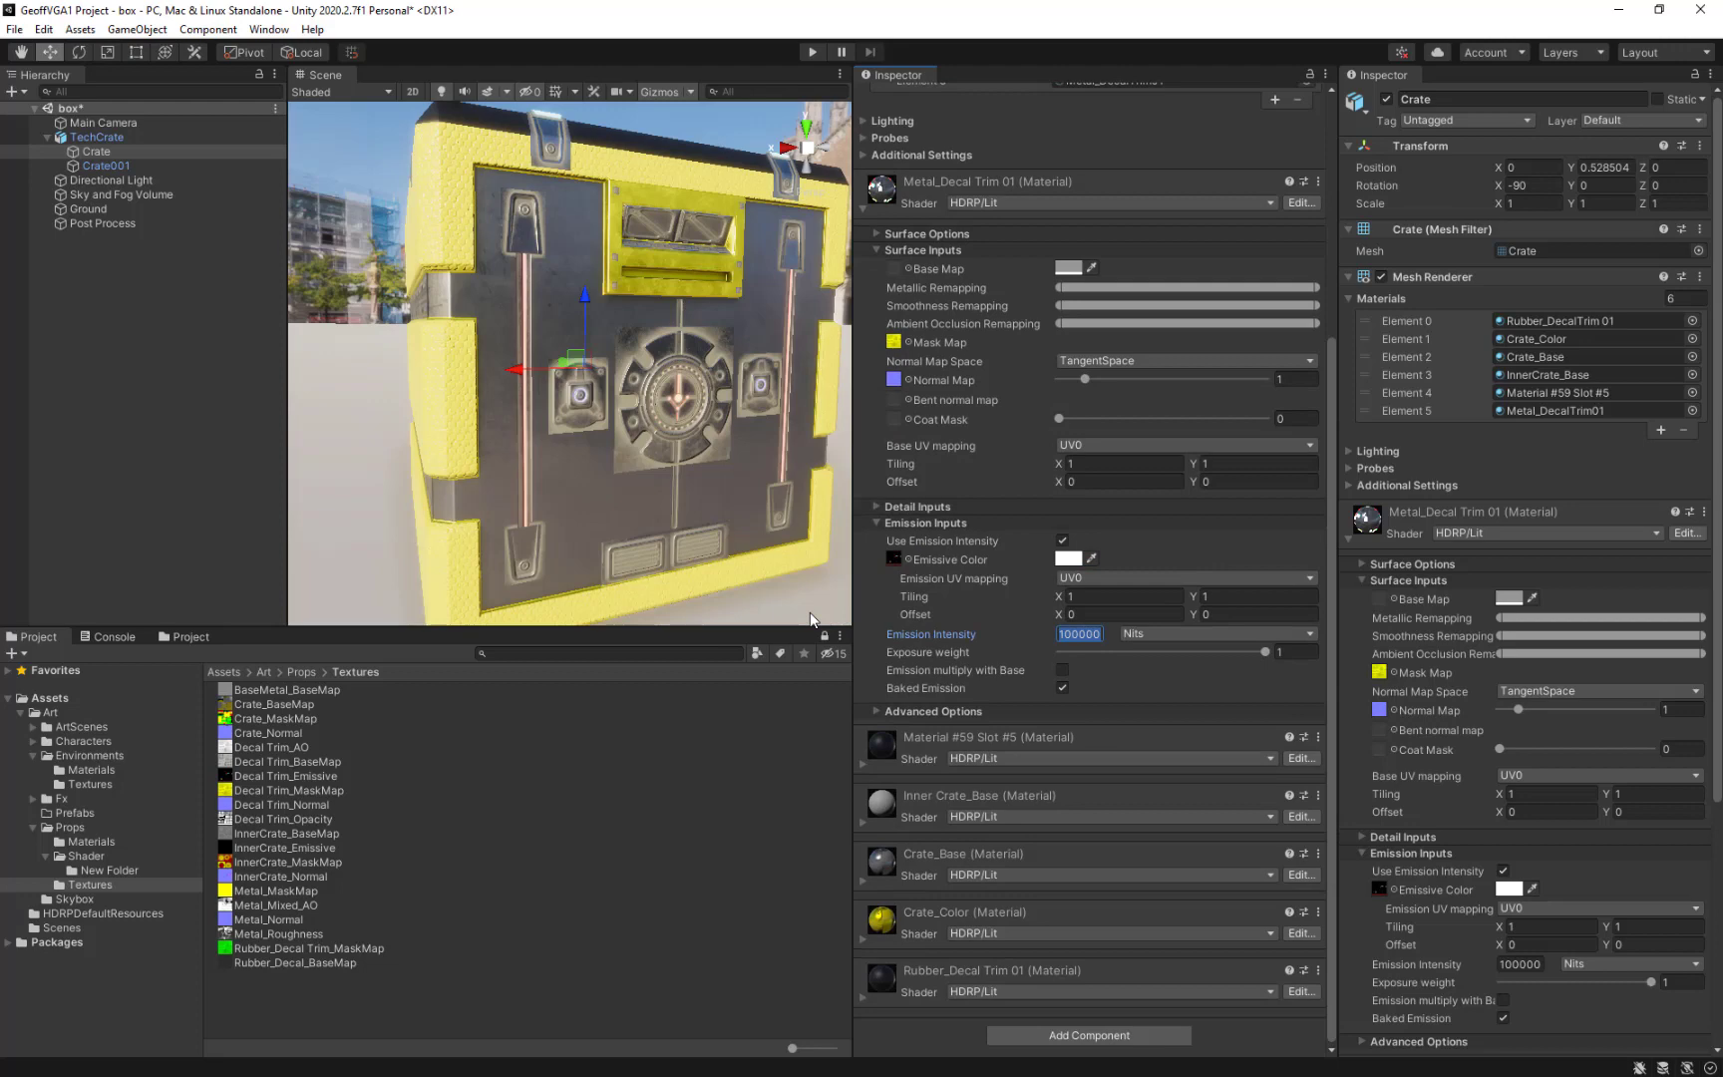
{"action": "type", "text": "100000"}
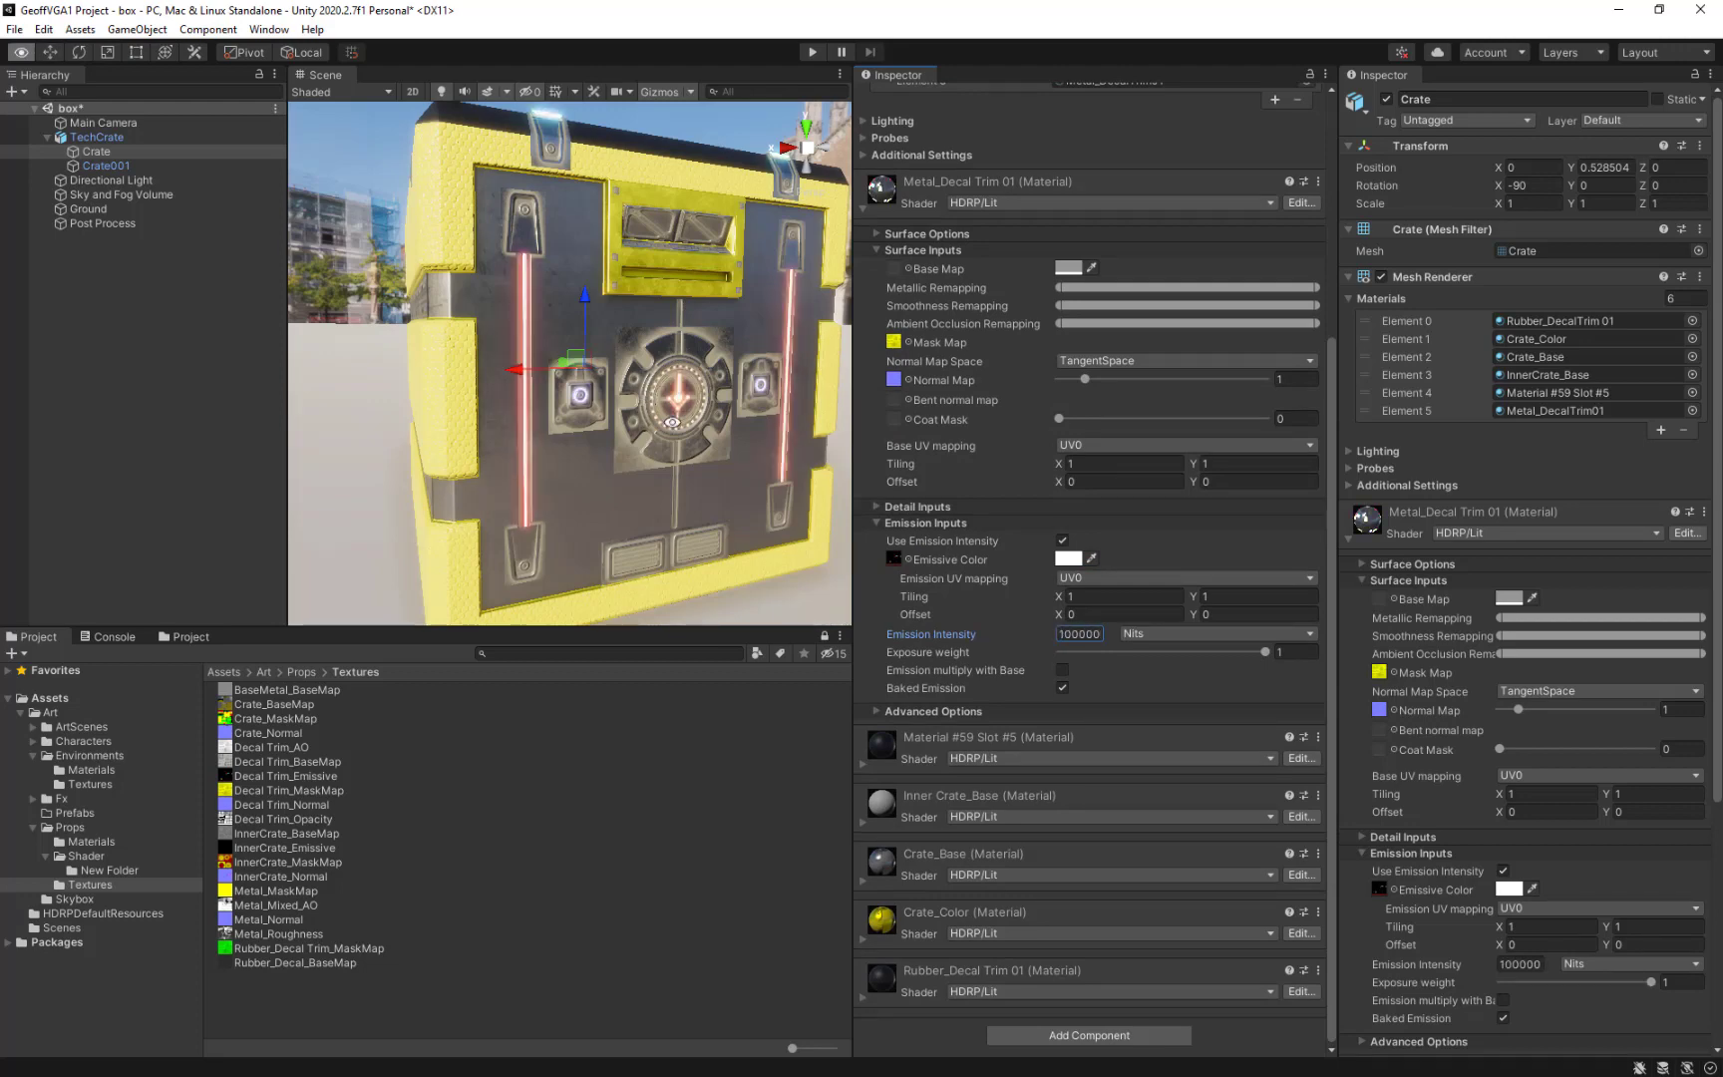
{"action": "left_click_drag", "start_coordinate": [673, 423], "coordinate": [880, 618], "text": "alt"}
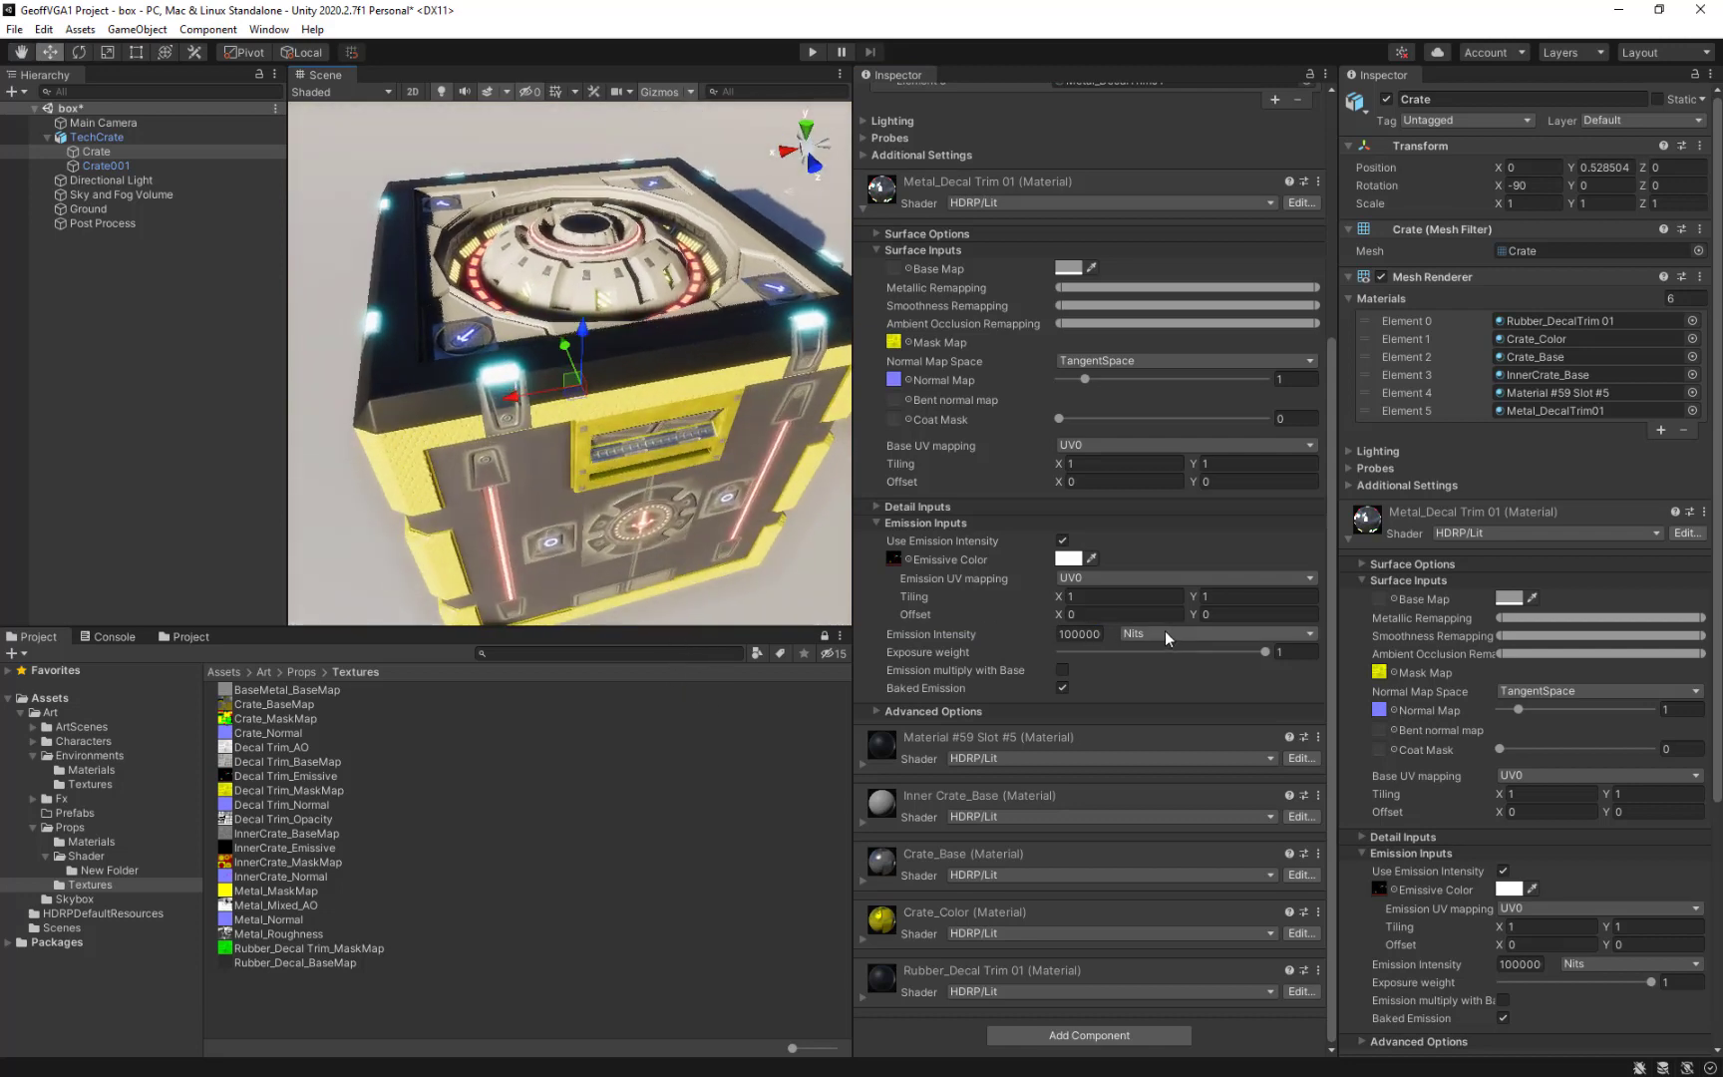
{"action": "left_click_drag", "start_coordinate": [686, 523], "coordinate": [720, 389], "text": "alt"}
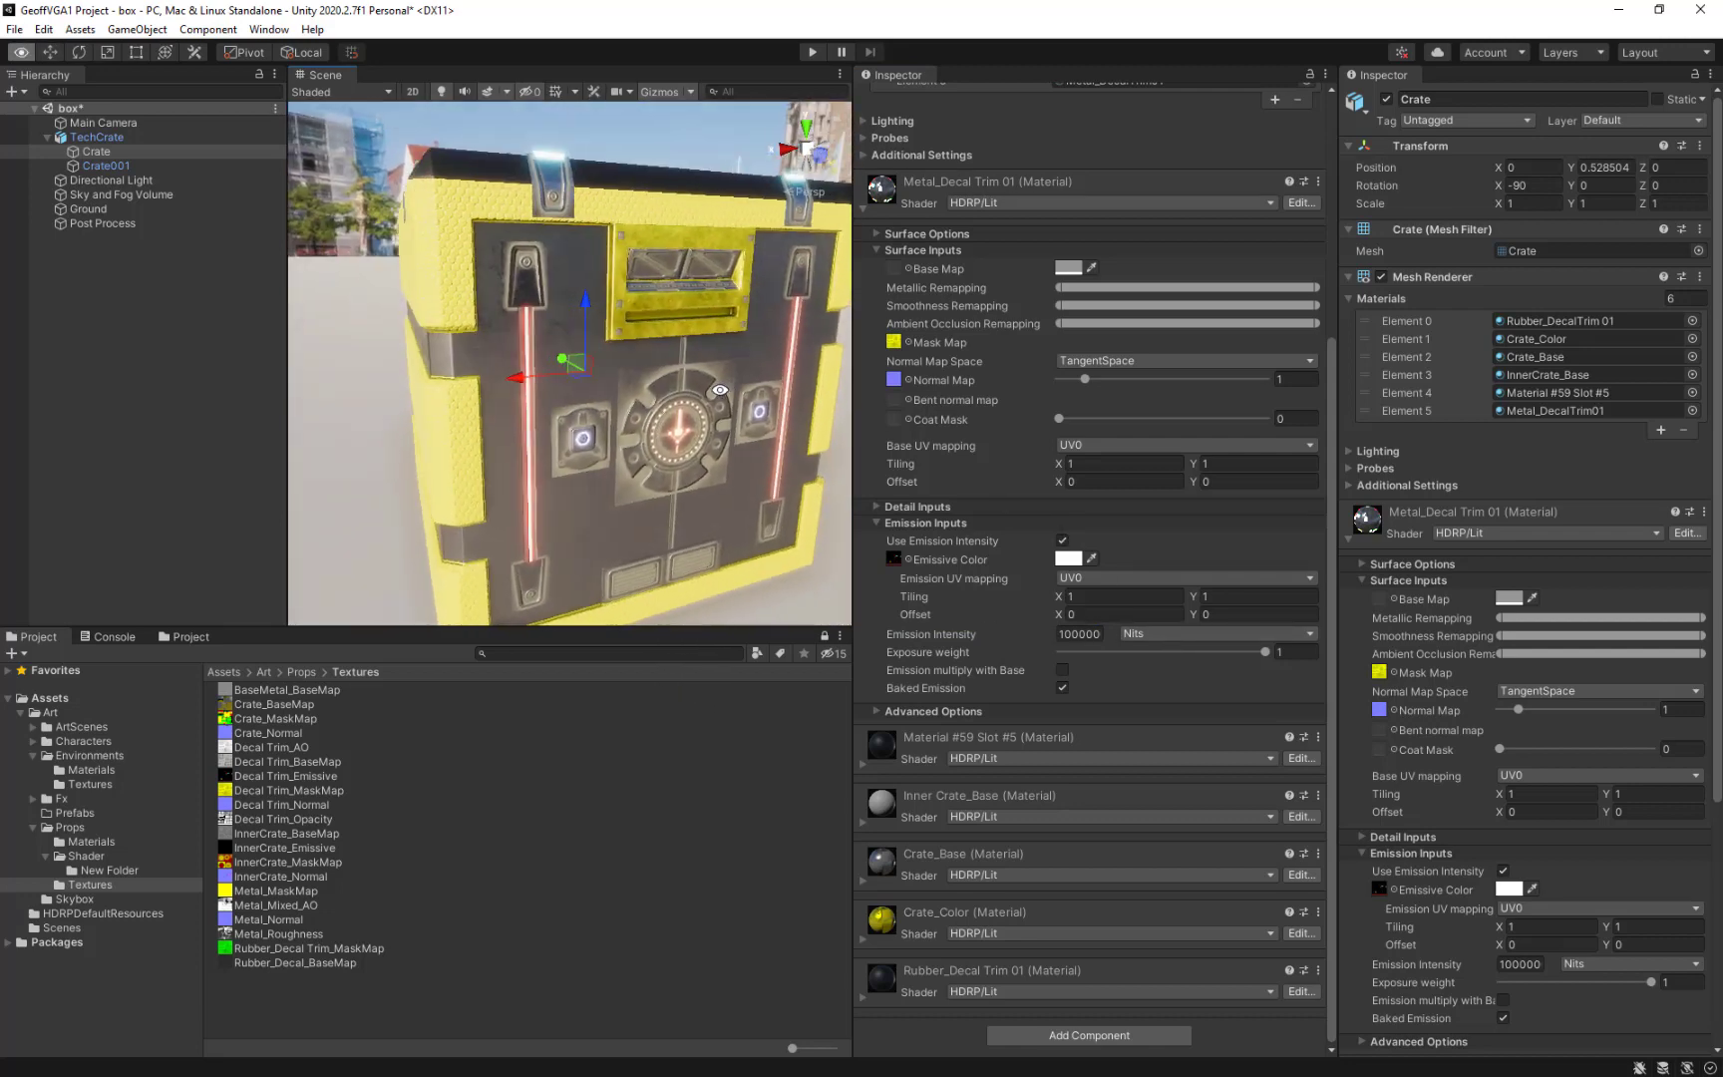
Clear the selection and select the TechCrate object in the scene.
{"action": "left_click", "coordinate": [664, 310]}
{"action": "left_click_drag", "start_coordinate": [705, 473], "coordinate": [693, 430], "text": "alt"}
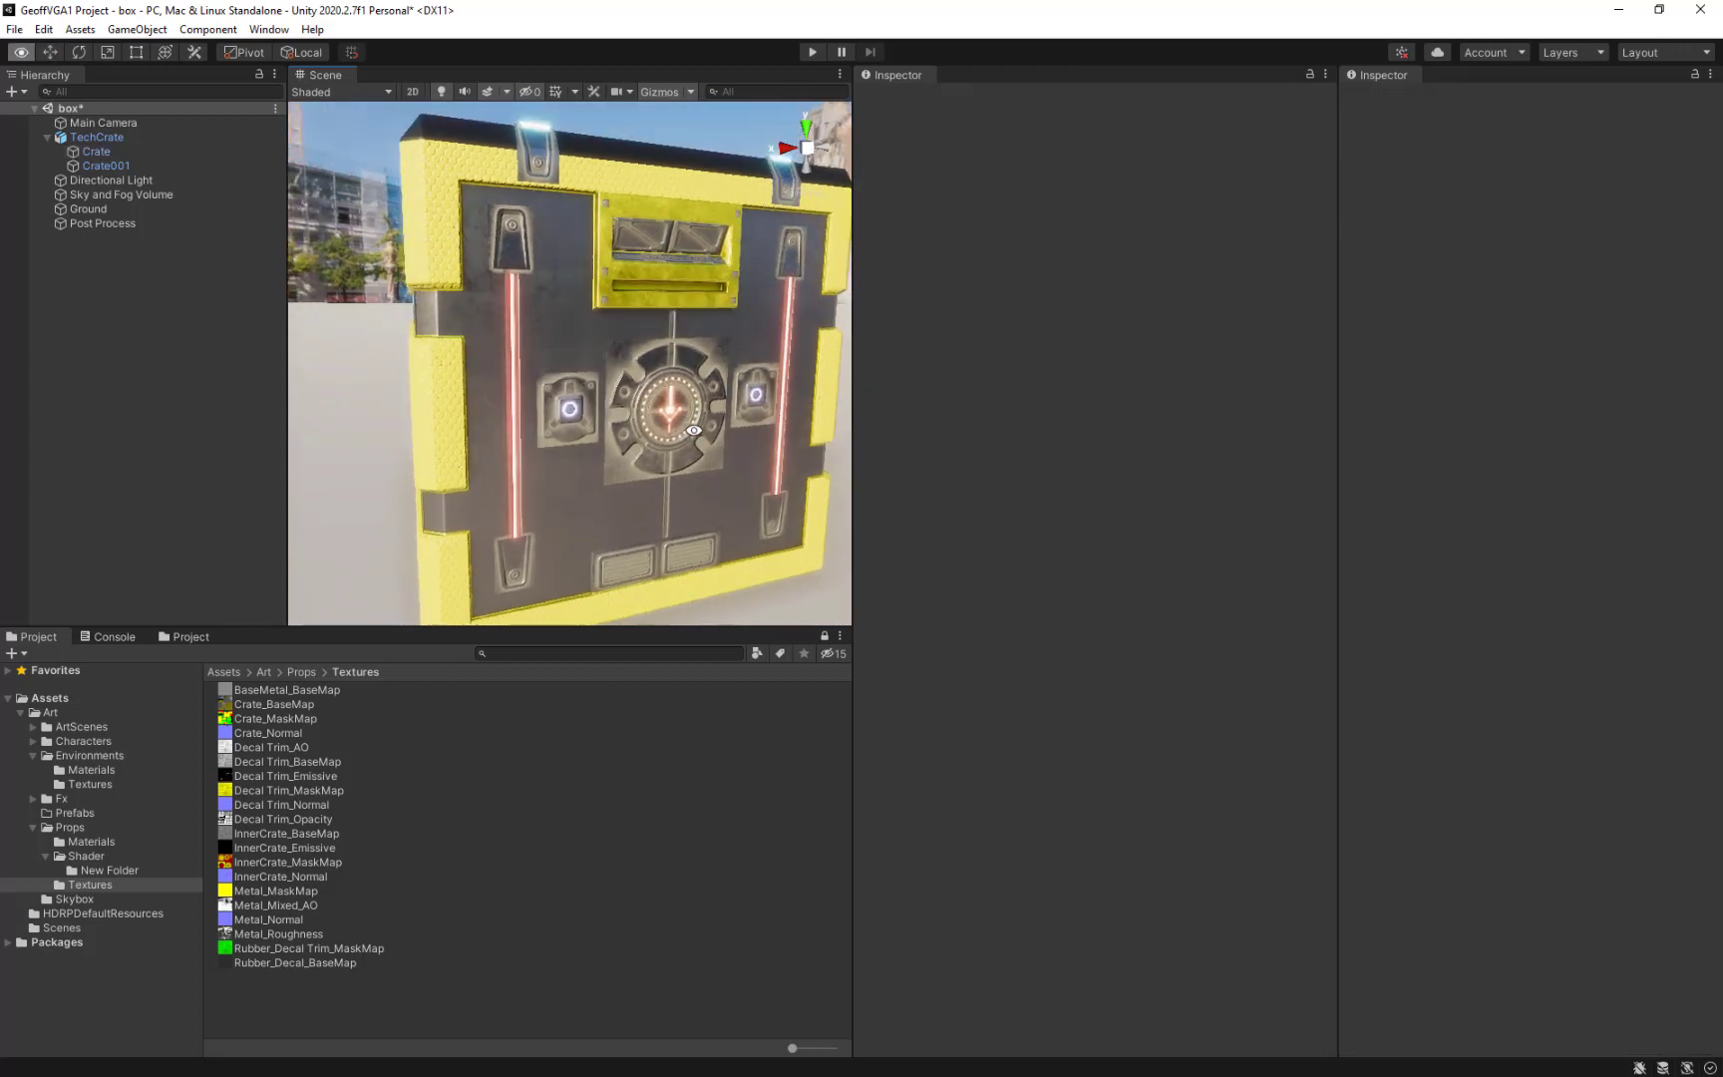
{"action": "left_click", "coordinate": [603, 295]}
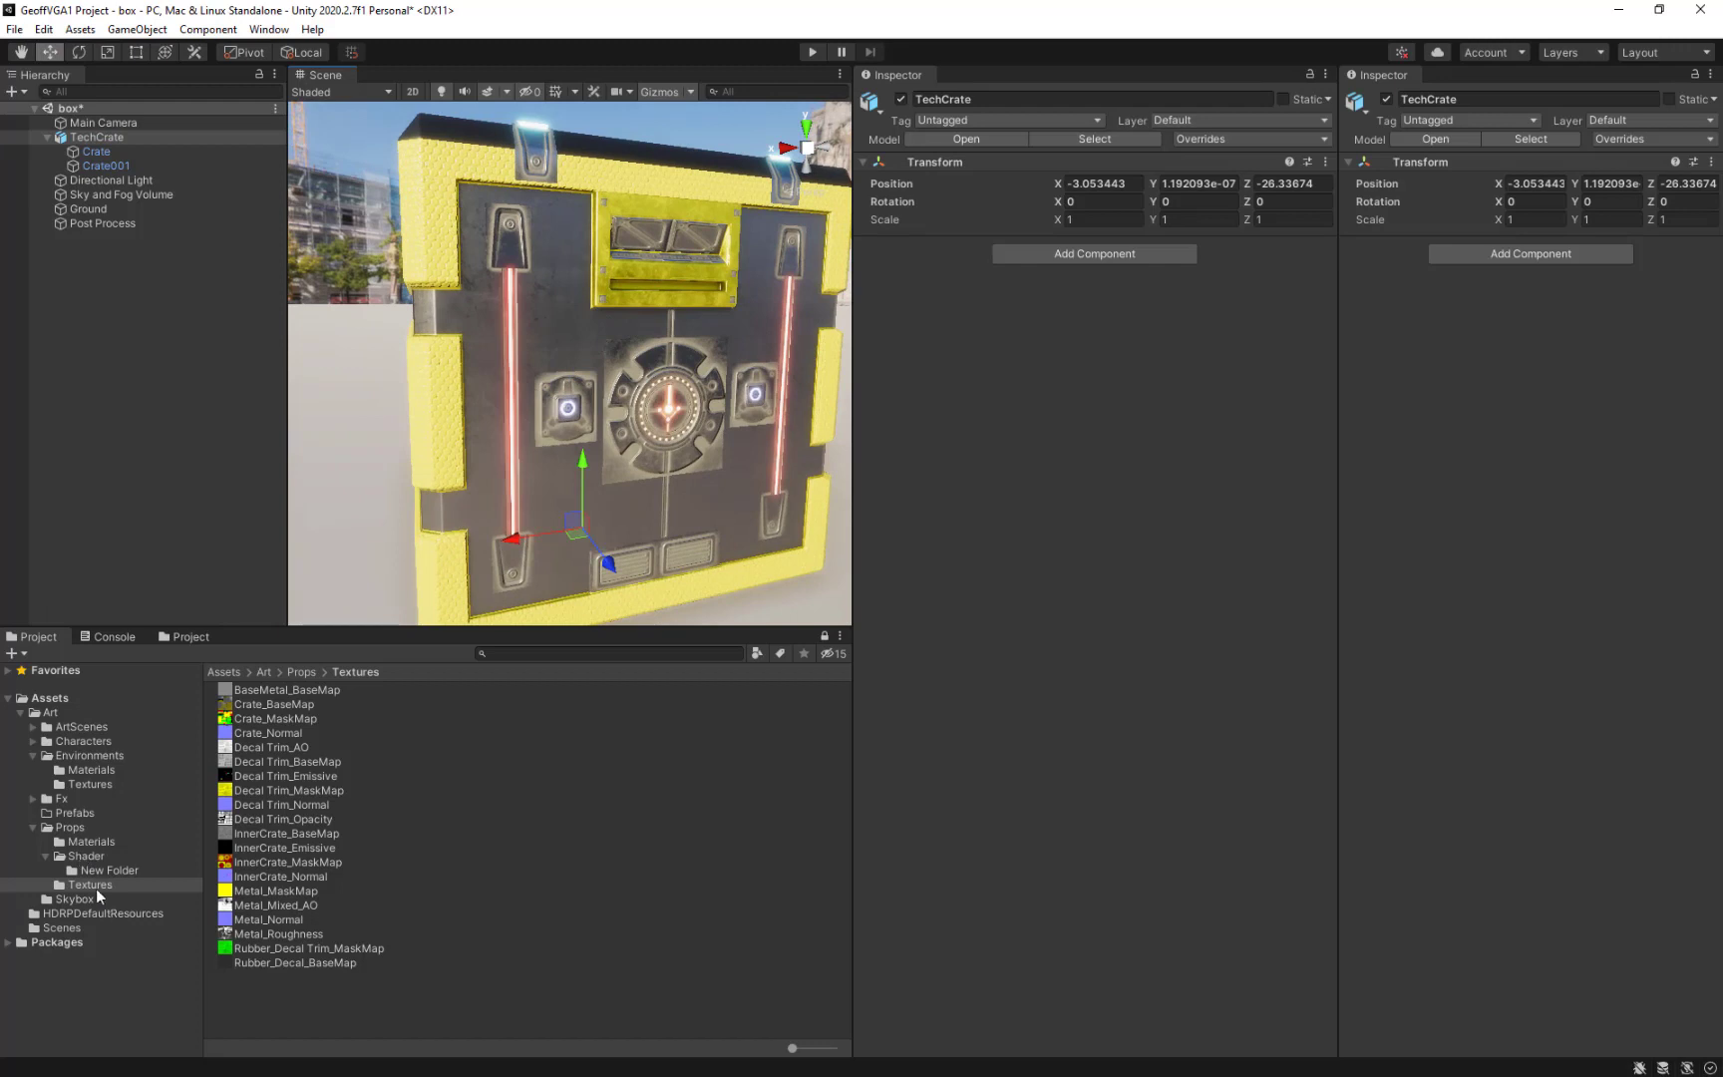
Select the Crate mesh and enable Alpha Clipping on its Metal_Decal Trim 01 material.
{"action": "left_click", "coordinate": [550, 516]}
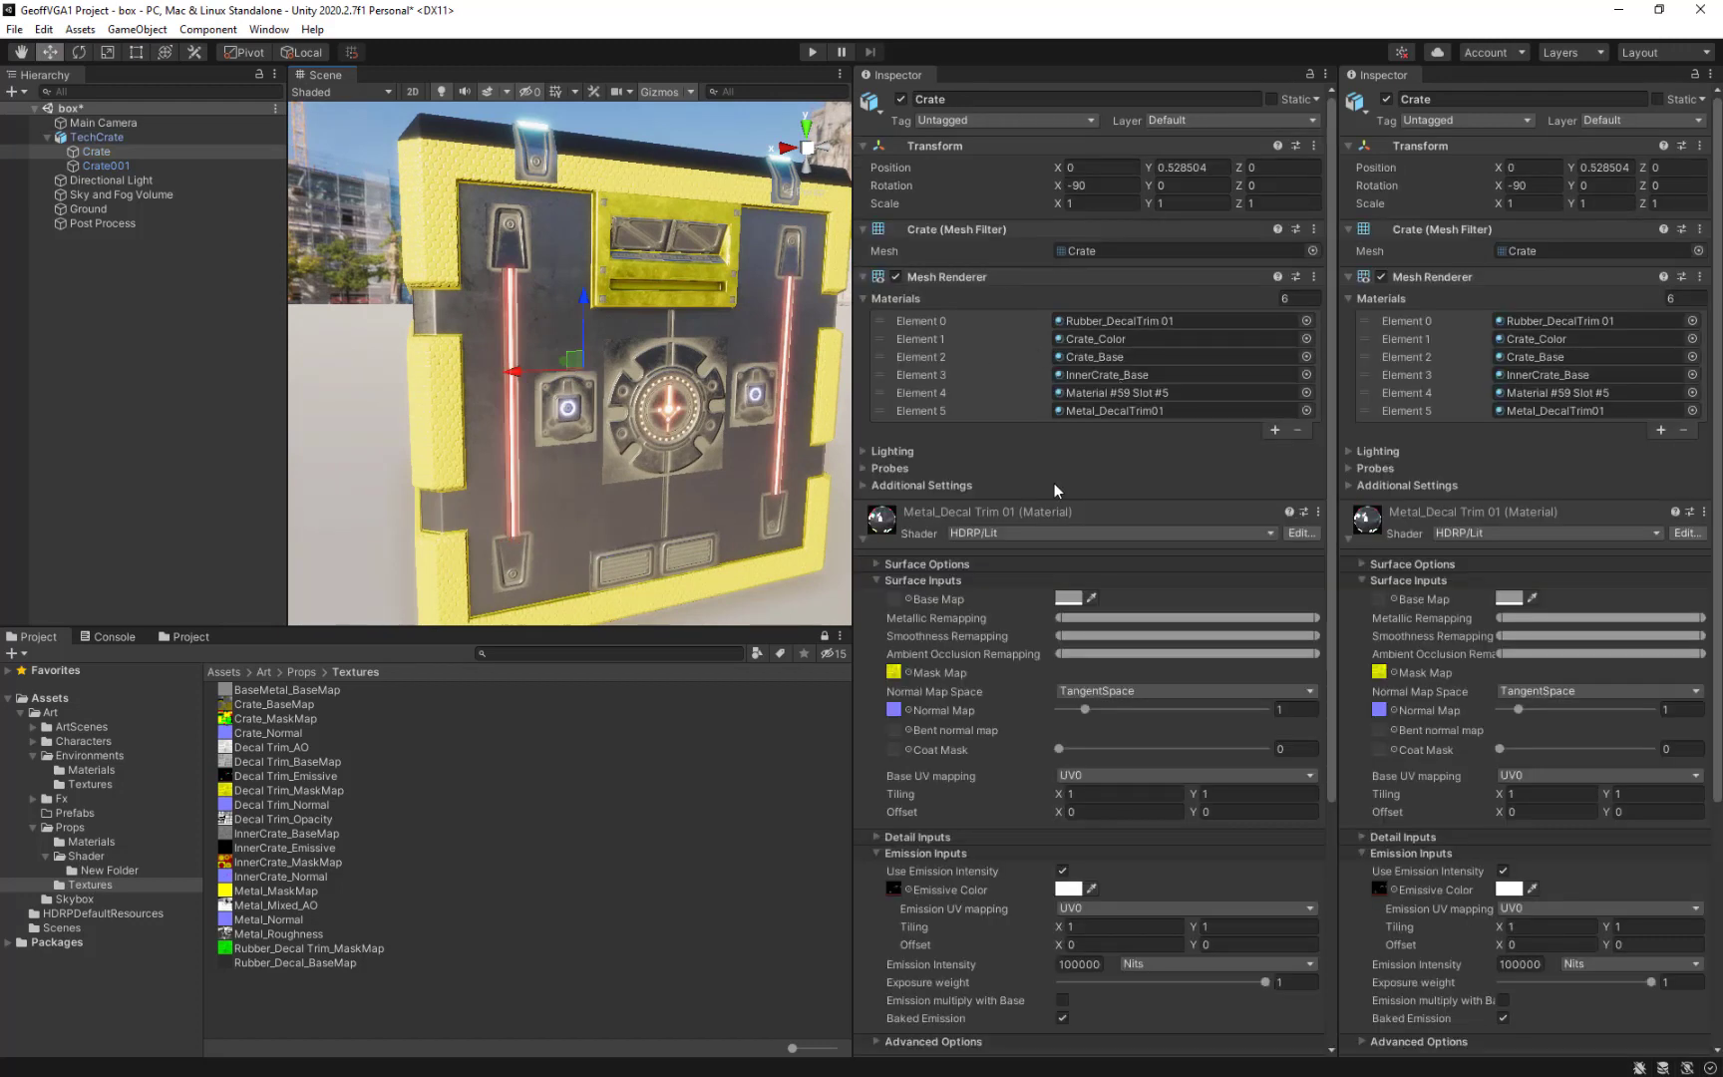
{"action": "left_click", "coordinate": [974, 562]}
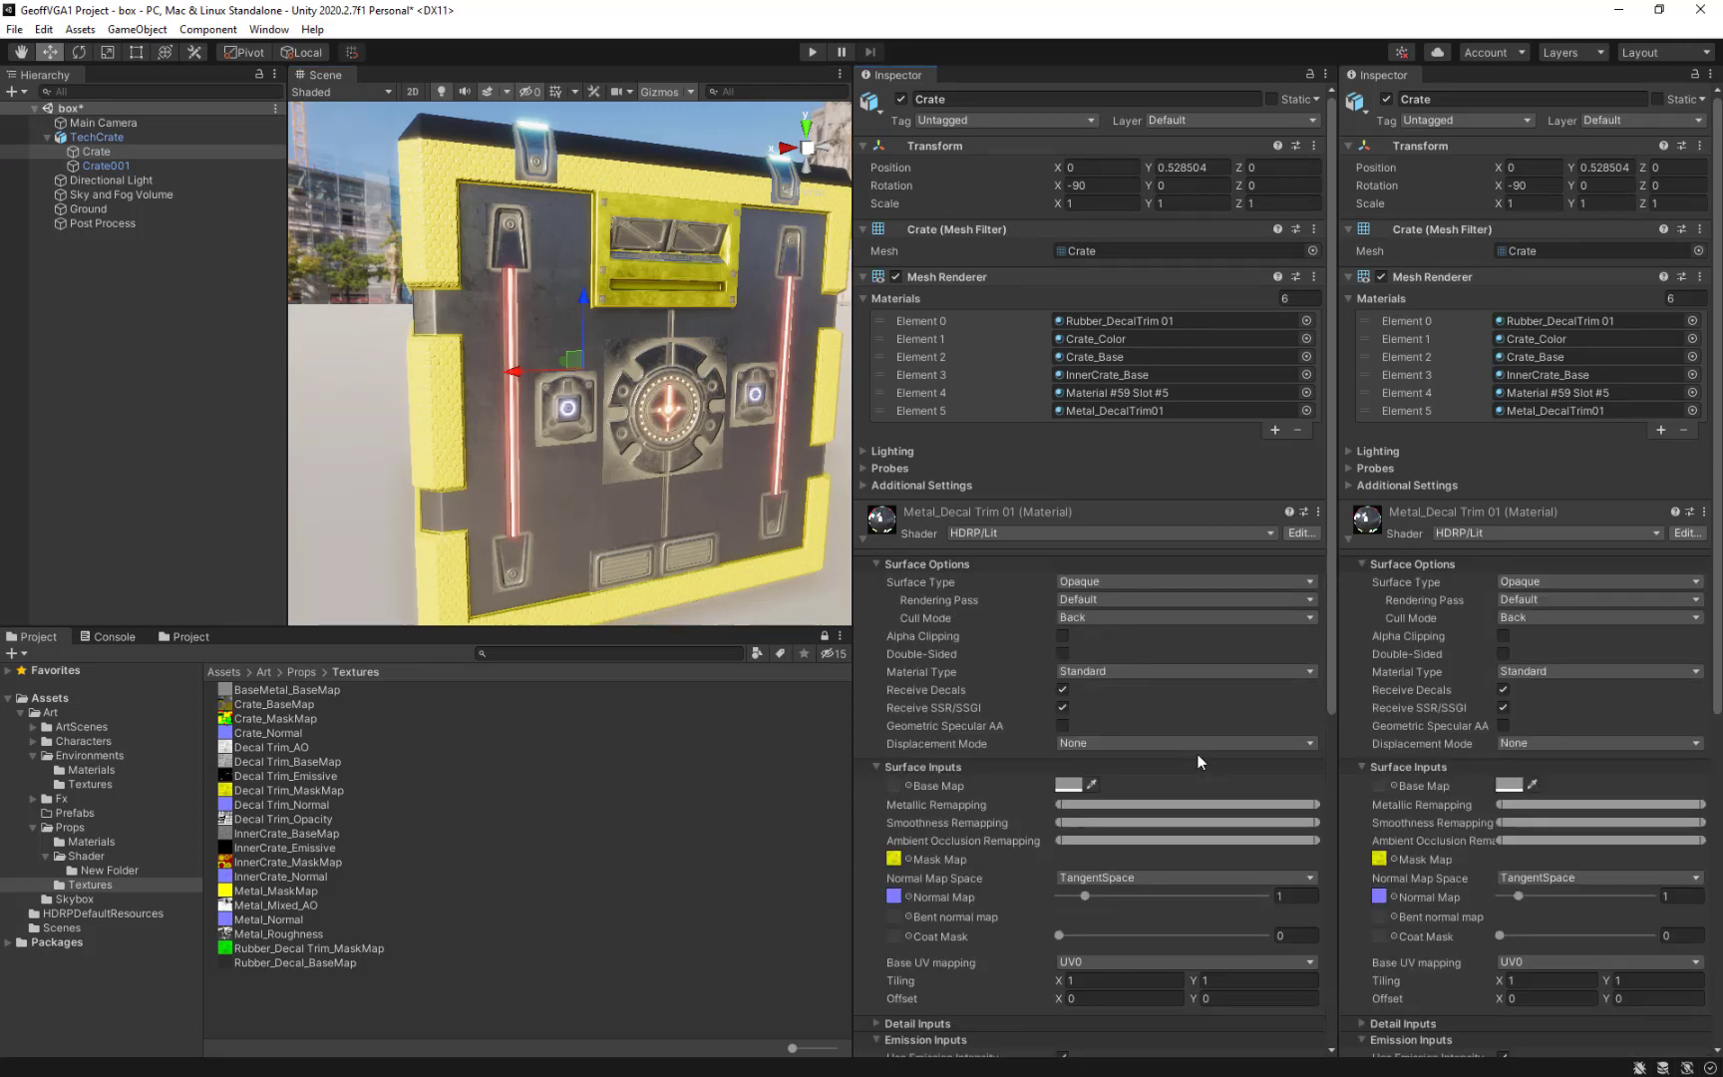
{"action": "left_click", "coordinate": [1063, 636]}
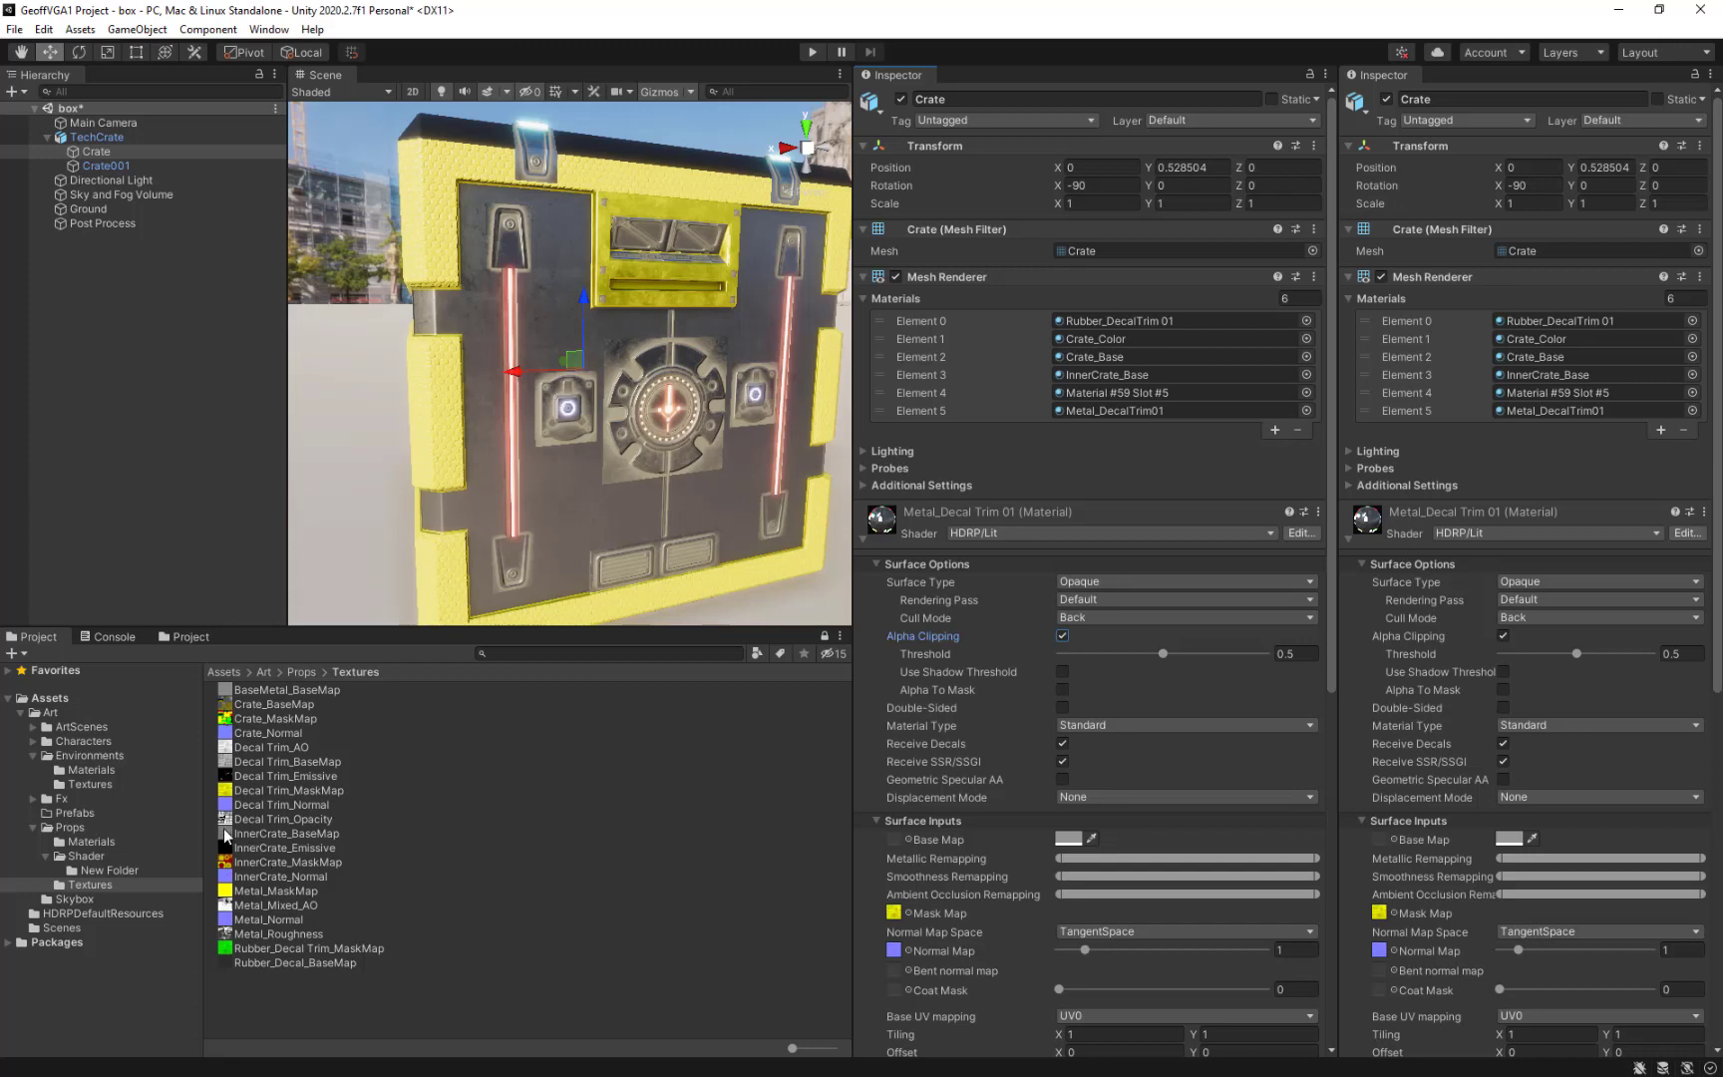
Assign InnerCrate_BaseMap as the base map of Metal_Decal Trim 01 and enable Alpha To Mask.
{"action": "left_click_drag", "start_coordinate": [238, 834], "coordinate": [894, 841]}
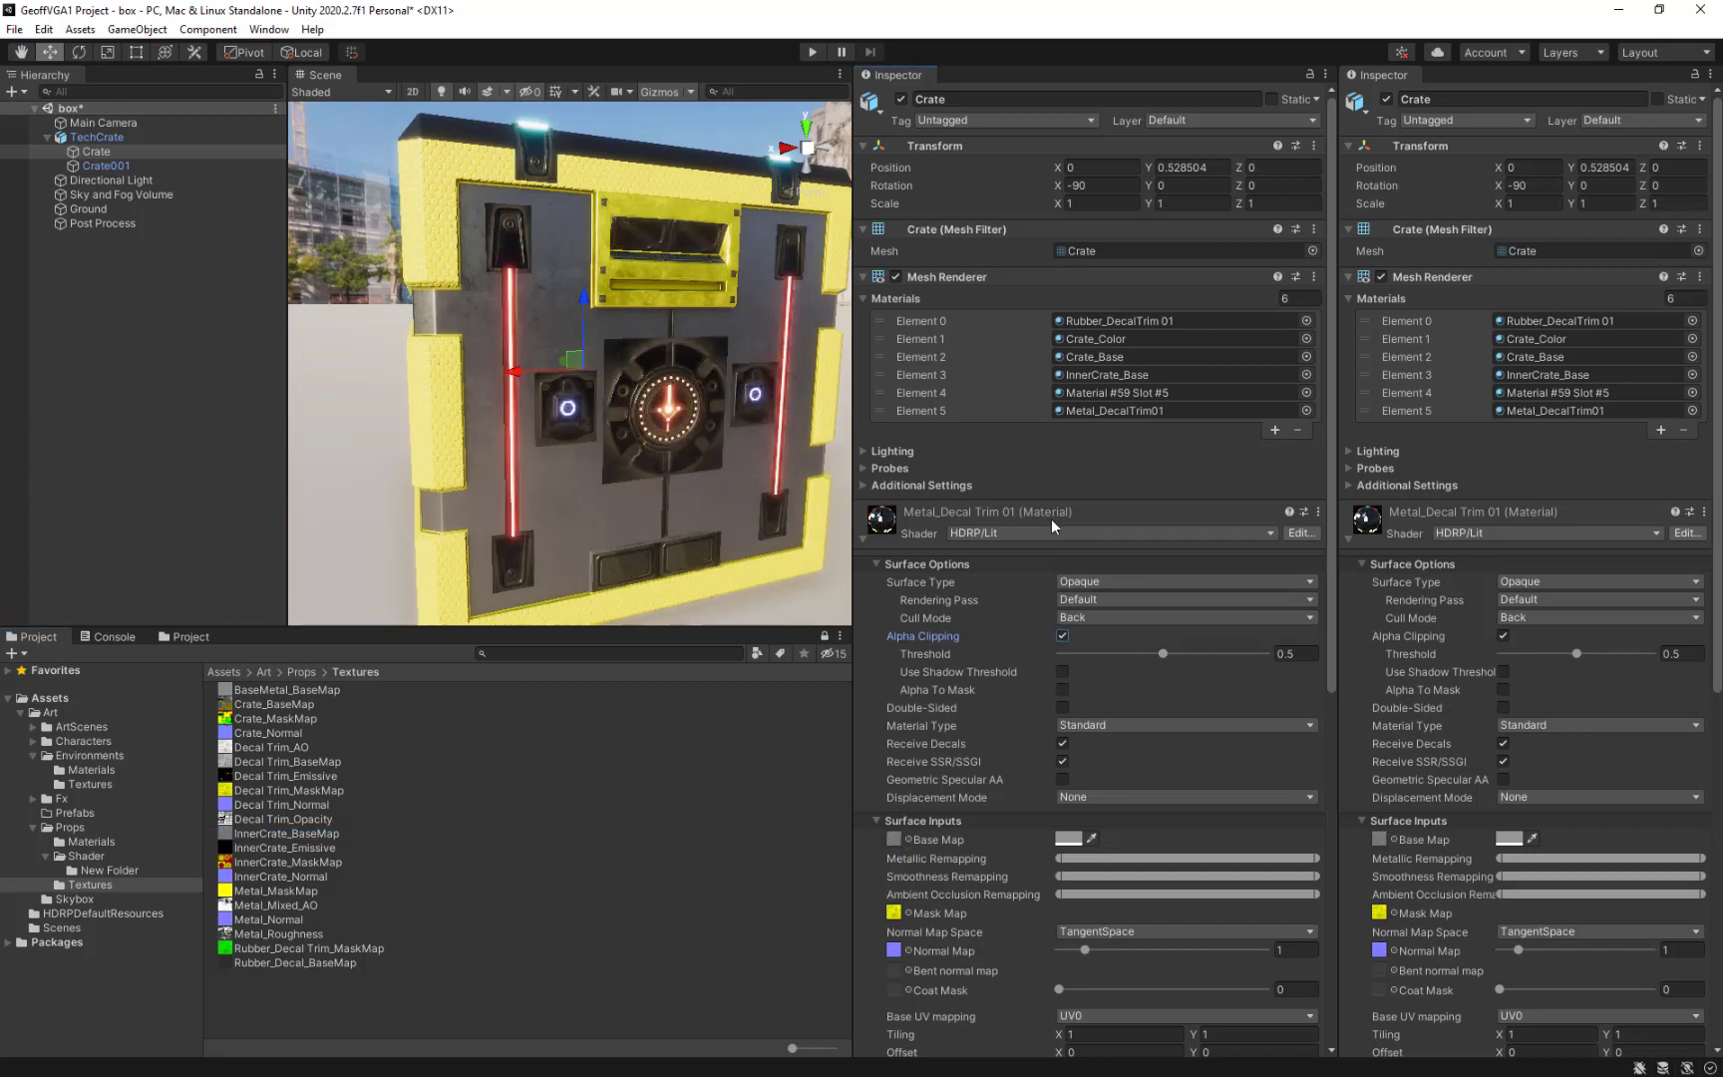
{"action": "left_click", "coordinate": [1066, 689]}
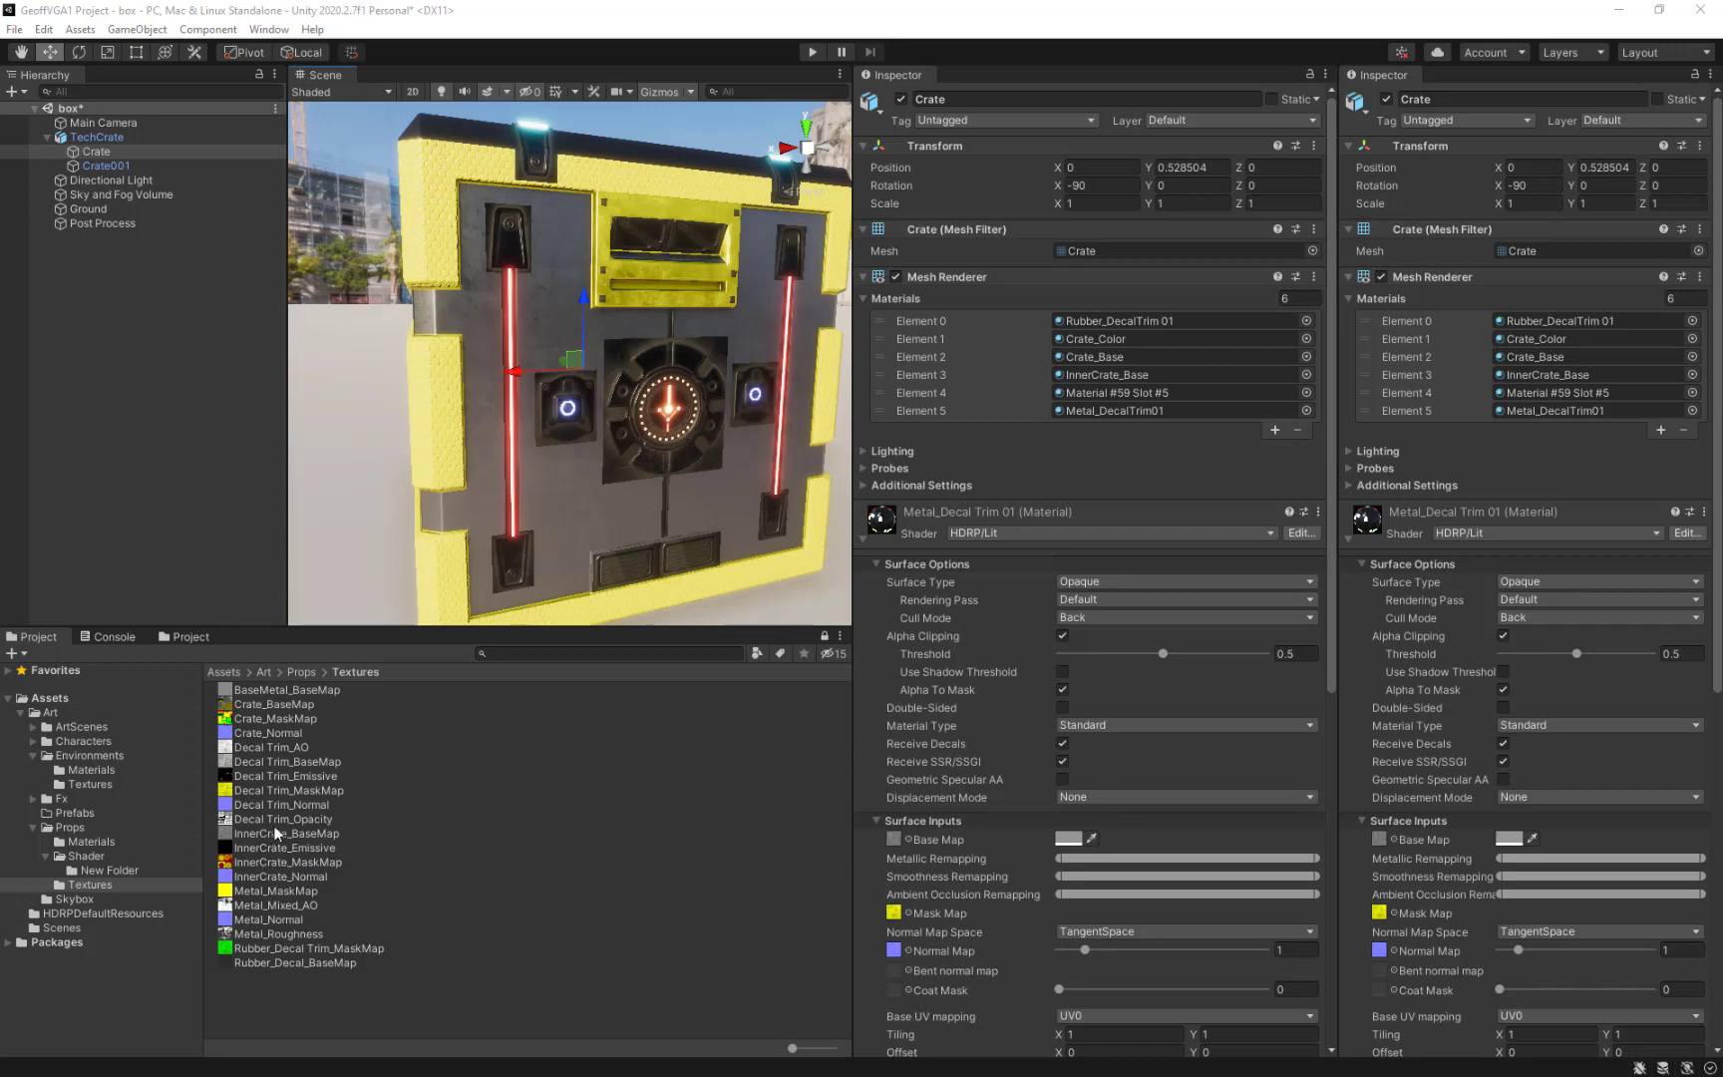
Check the alpha channel of the Decal Trim_BaseMap texture and assign it as the base map of Metal_Decal Trim 01.
{"action": "left_click", "coordinate": [257, 765]}
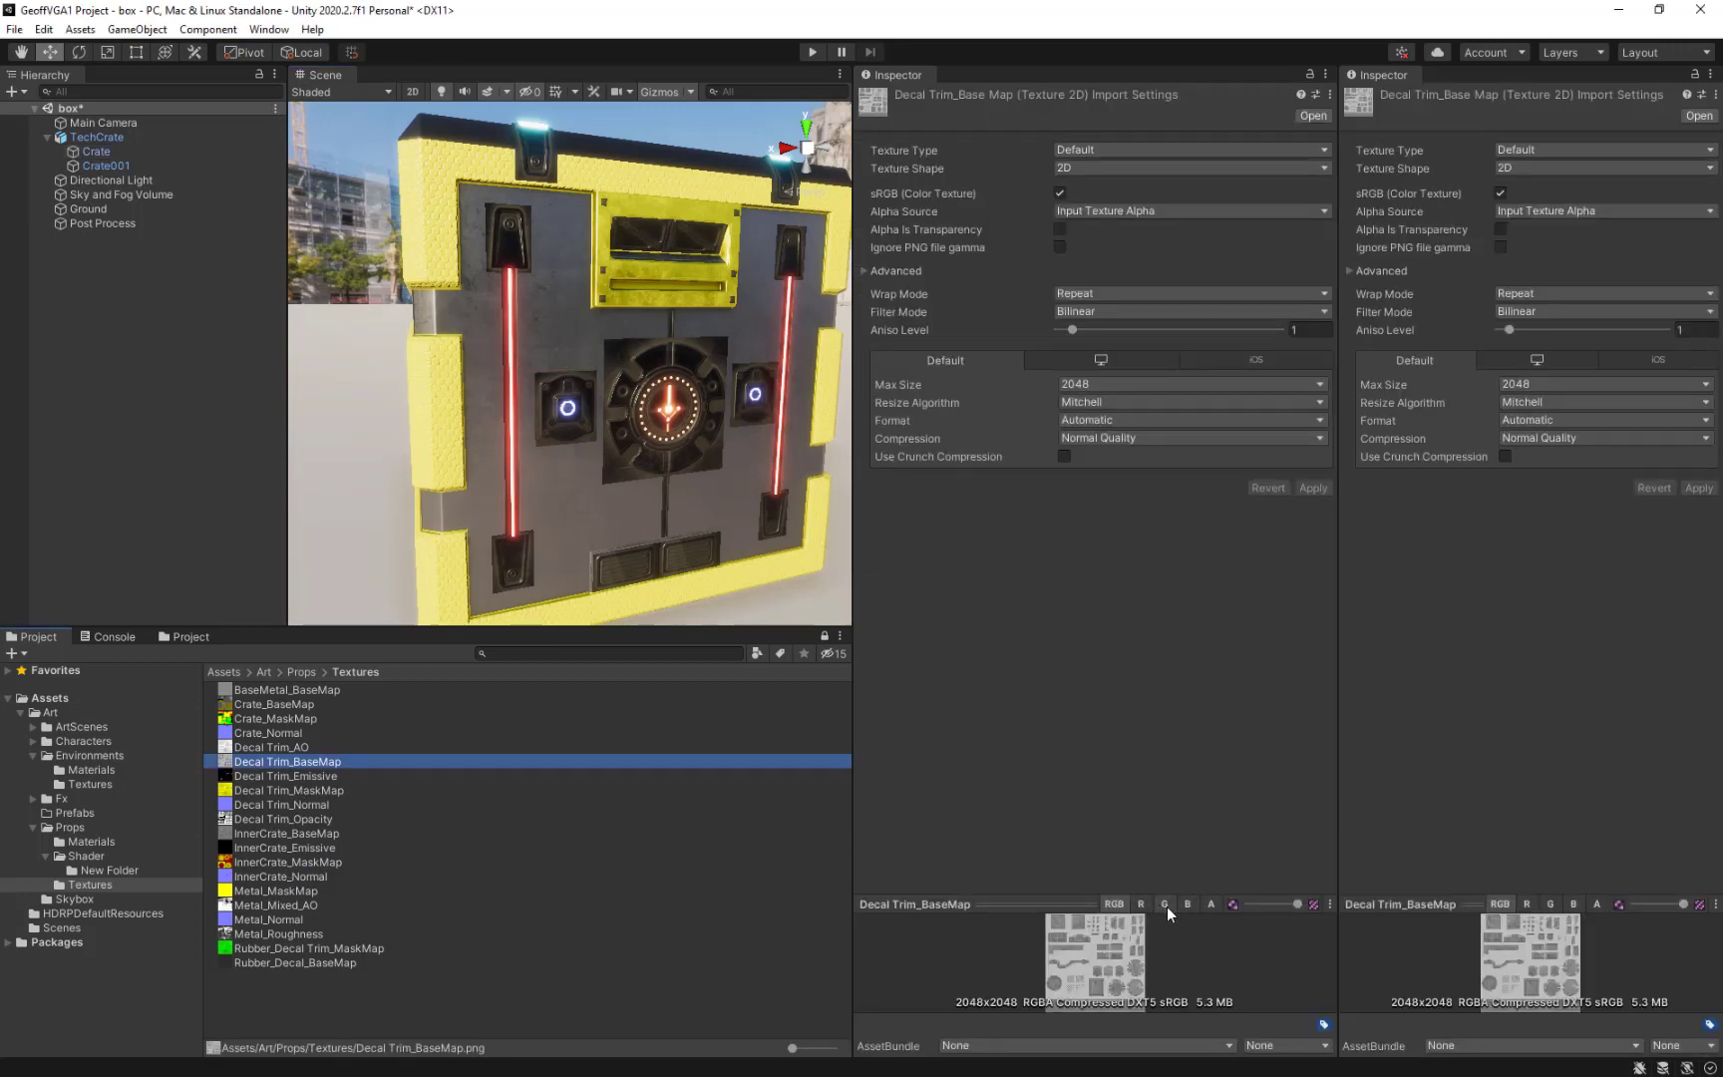
{"action": "left_click", "coordinate": [1211, 904]}
{"action": "left_click", "coordinate": [1114, 904]}
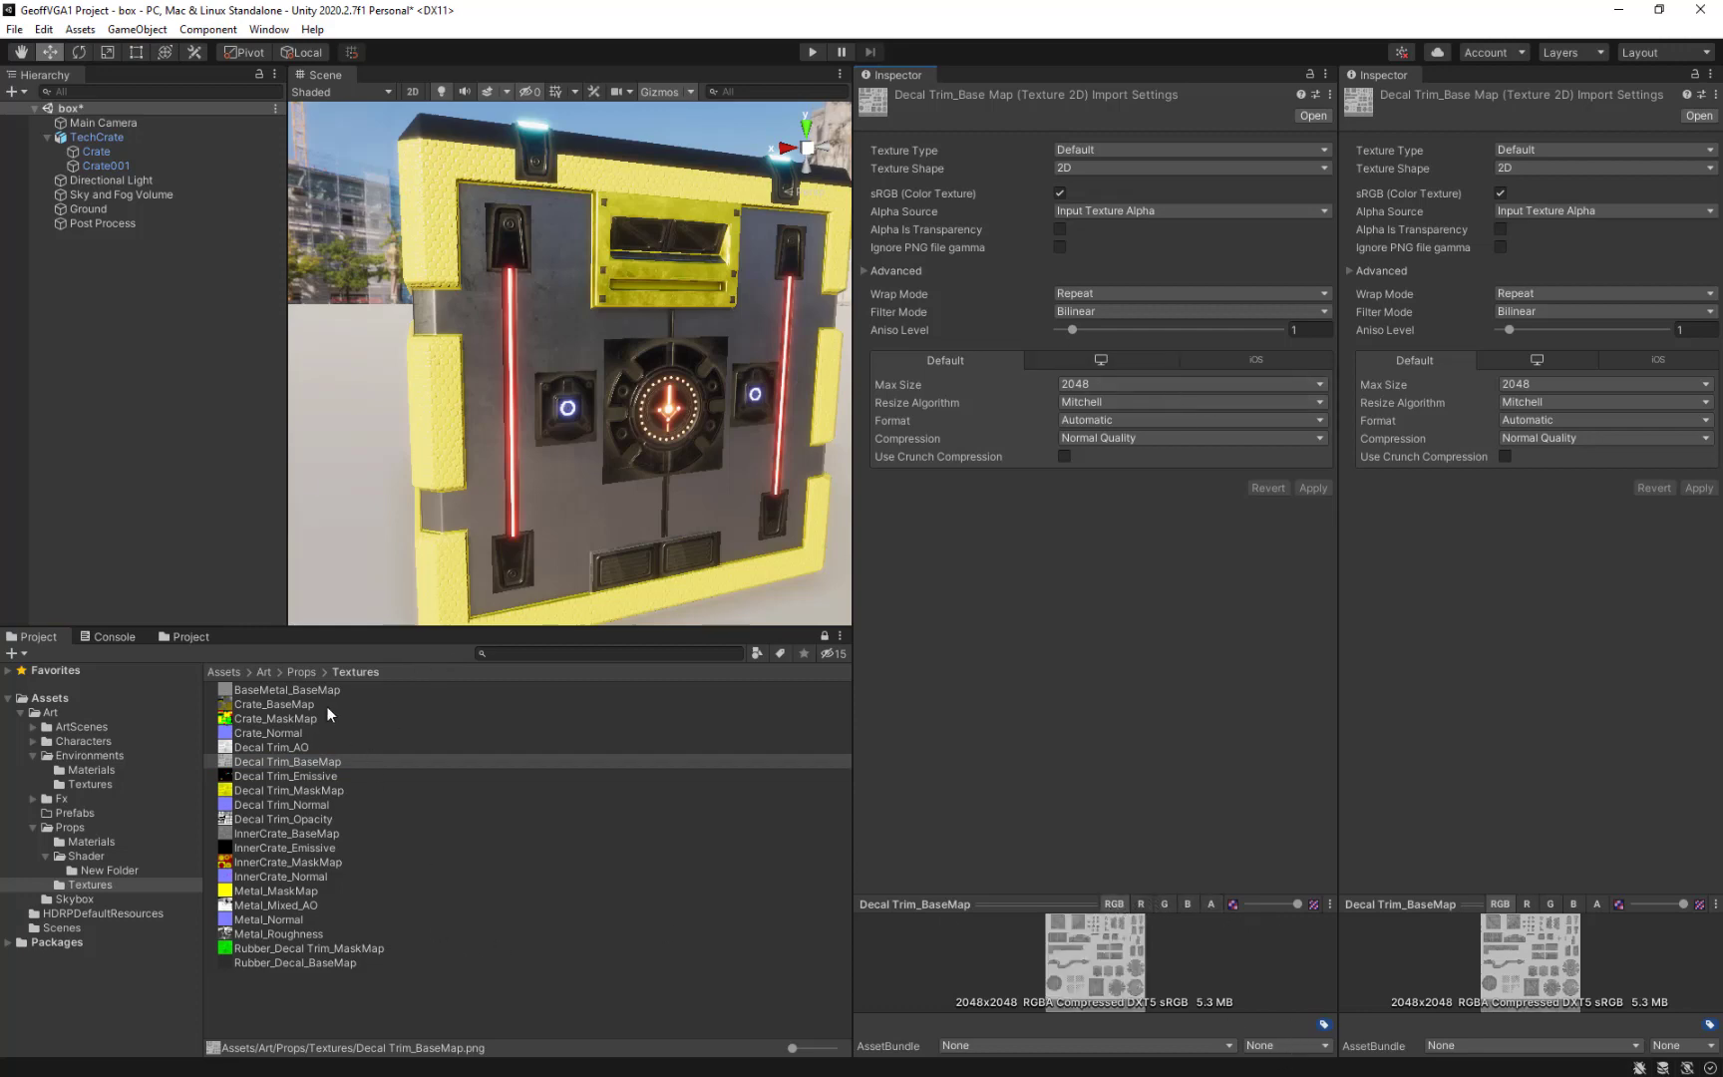
{"action": "left_click", "coordinate": [639, 285]}
{"action": "left_click", "coordinate": [614, 322]}
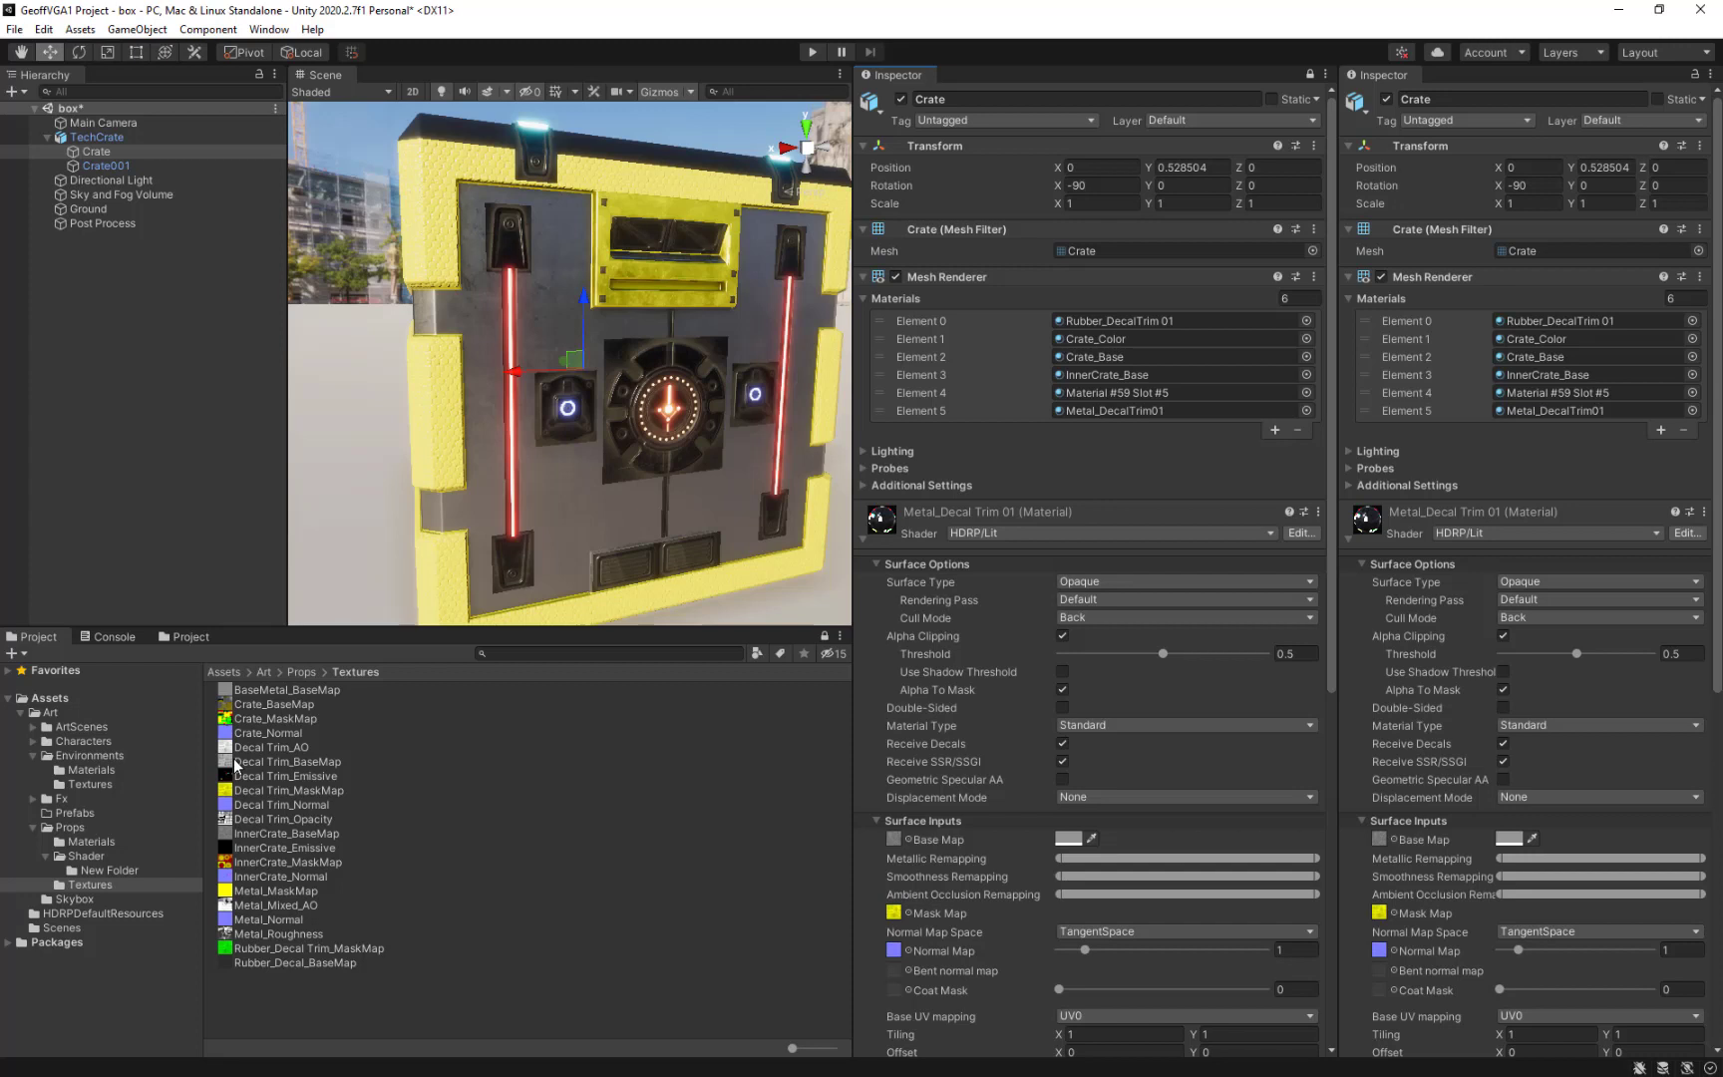
{"action": "left_click_drag", "start_coordinate": [236, 764], "coordinate": [892, 841]}
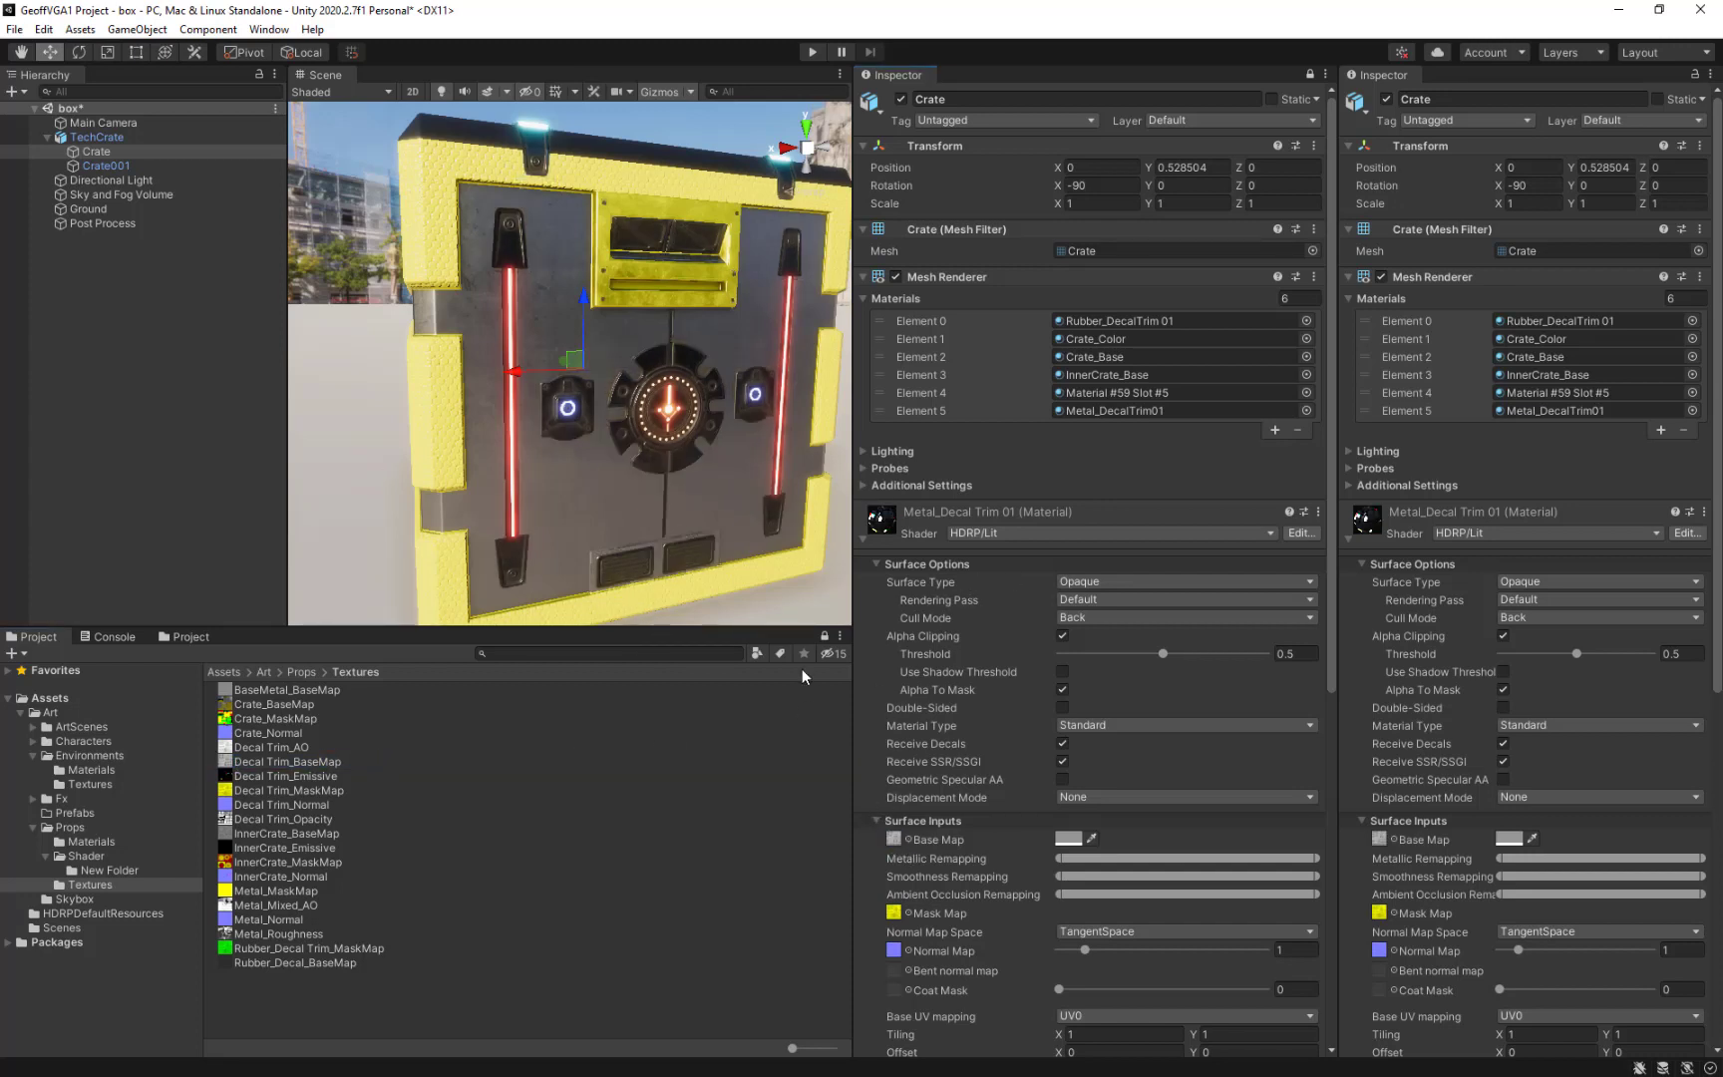
Set the alpha clipping threshold of Metal_Decal Trim 01 to about 0.473 with Alpha To Mask disabled.
{"action": "left_click_drag", "start_coordinate": [1163, 657], "coordinate": [1059, 654]}
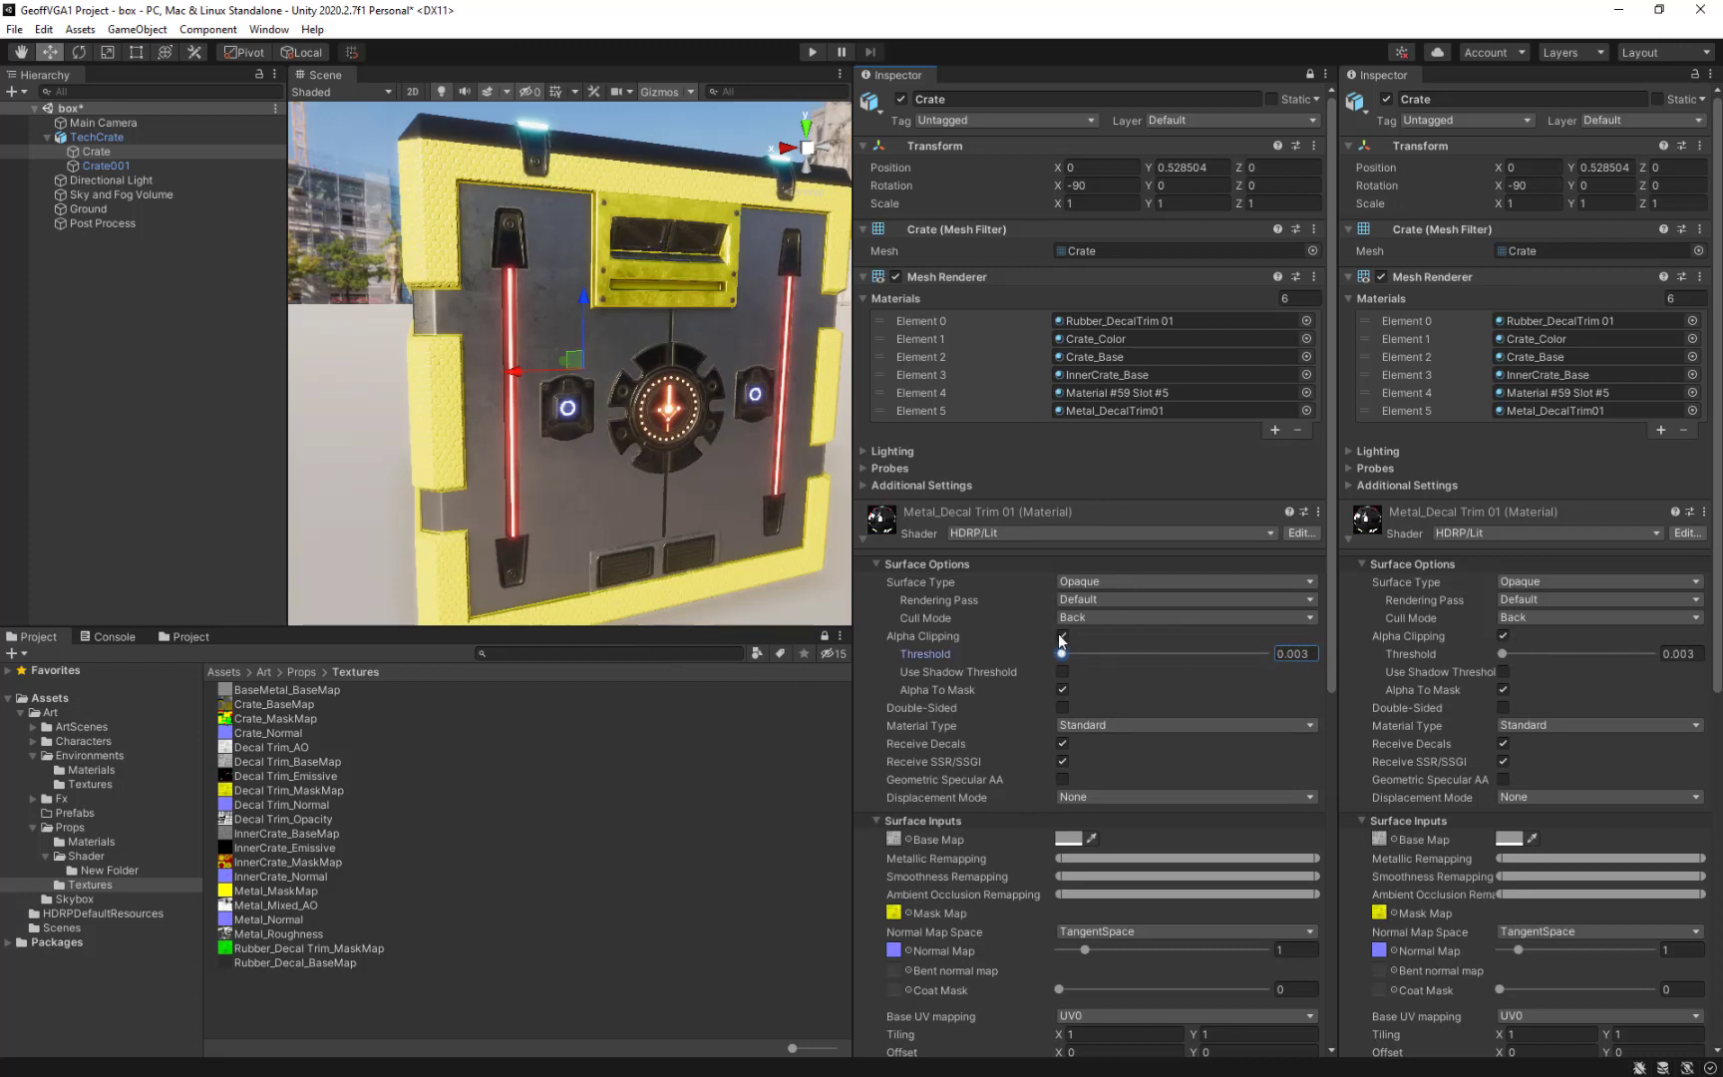
{"action": "left_click", "coordinate": [1062, 689]}
{"action": "left_click_drag", "start_coordinate": [1072, 651], "coordinate": [1155, 653]}
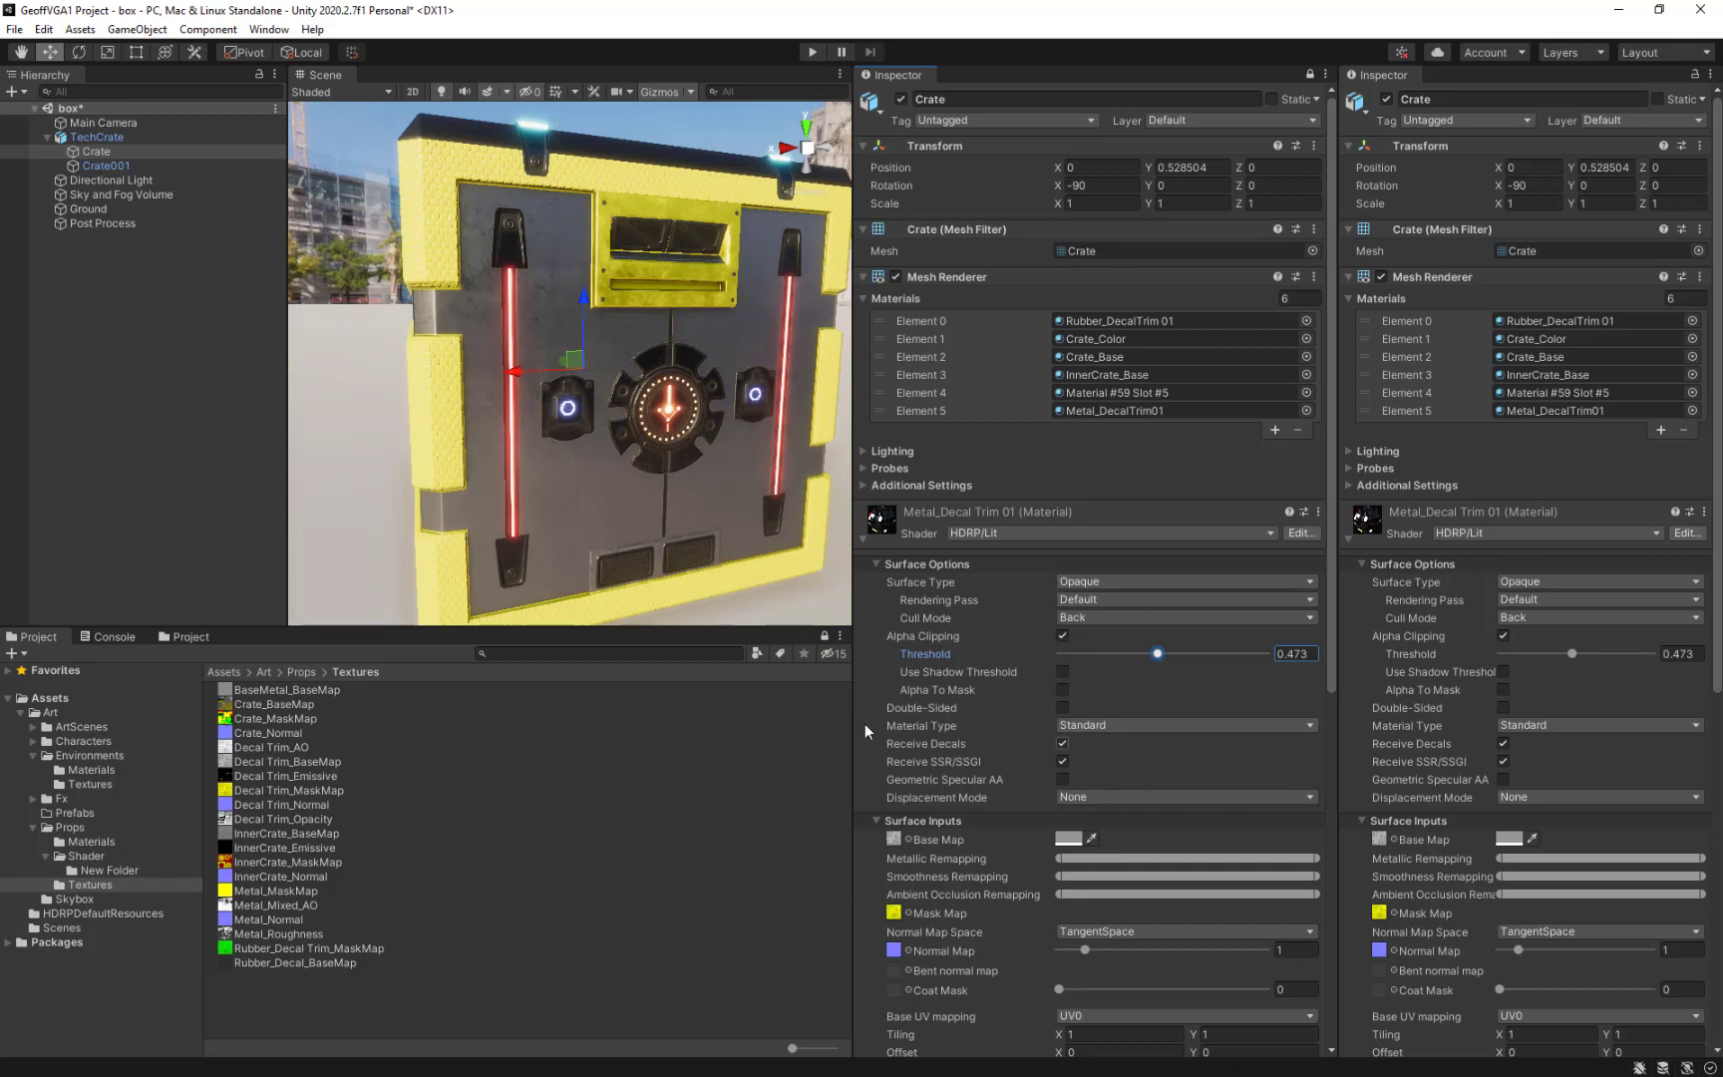
{"action": "left_click", "coordinate": [1096, 564]}
Expand the surface inputs of the Inner Crate_Base material and assign InnerCrate_BaseMap as its base map.
{"action": "left_click_drag", "start_coordinate": [419, 479], "coordinate": [565, 657], "text": "alt"}
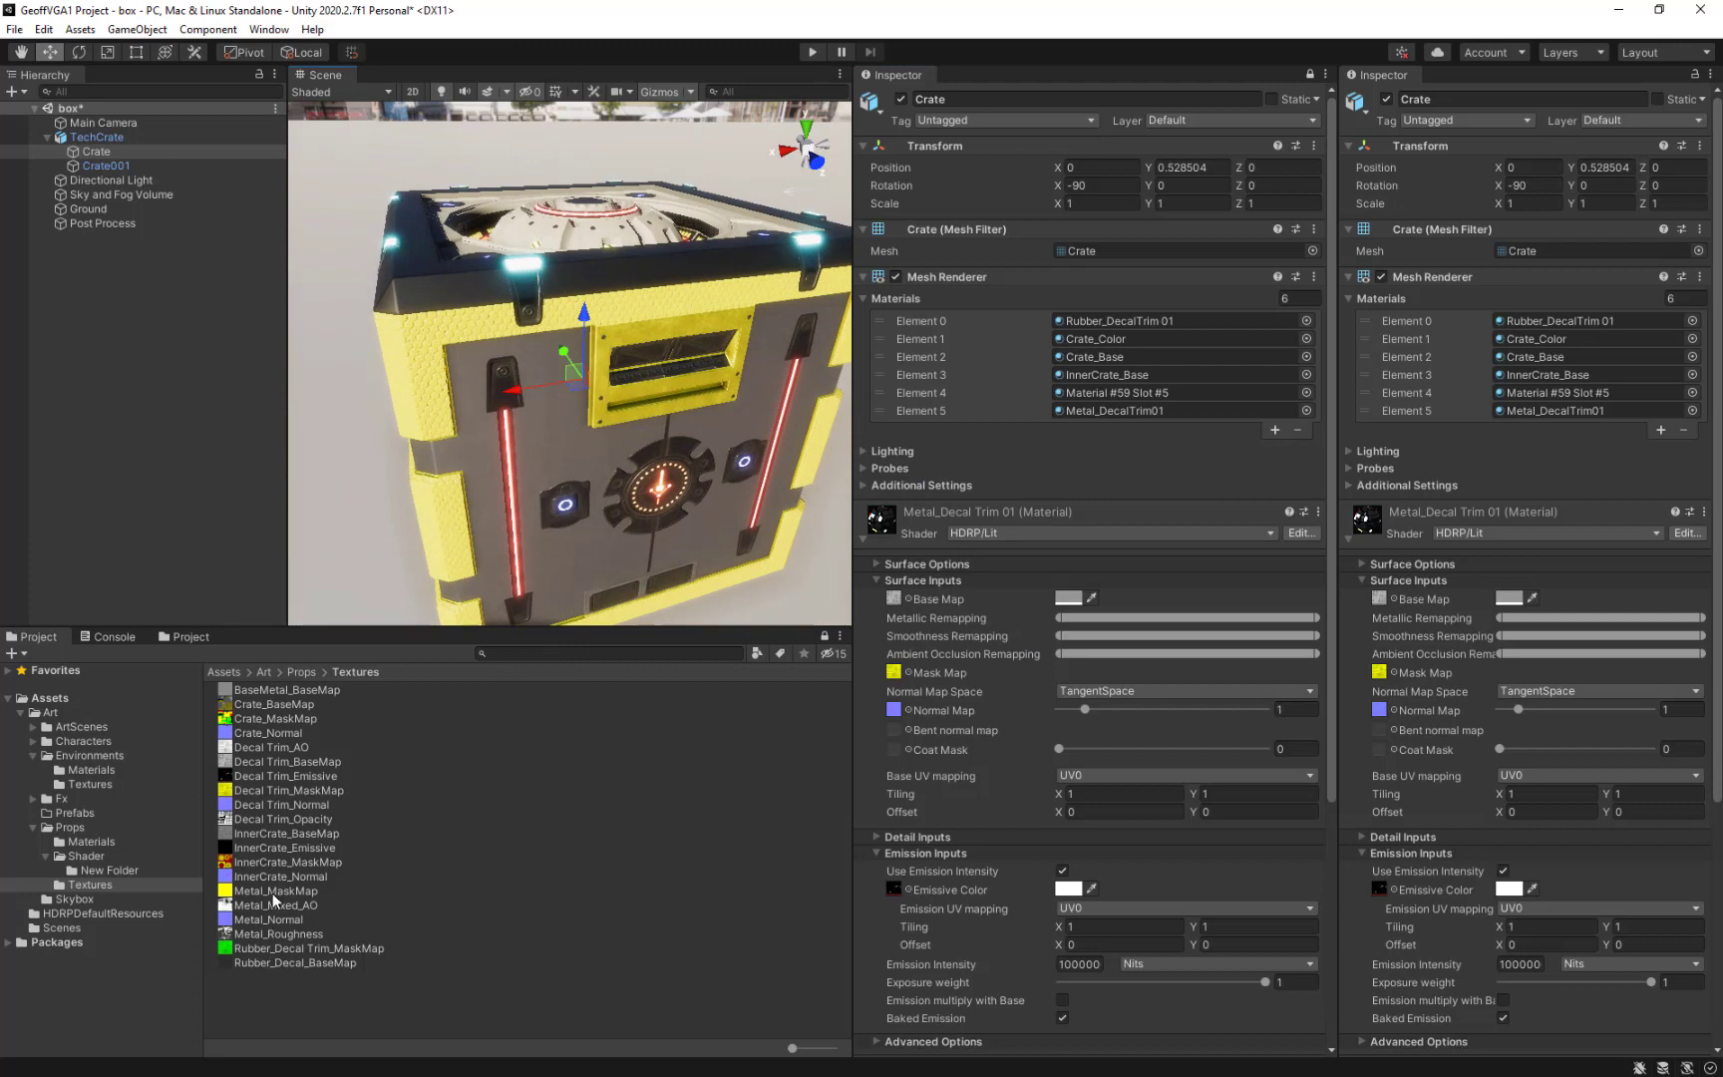
{"action": "left_click", "coordinate": [670, 349]}
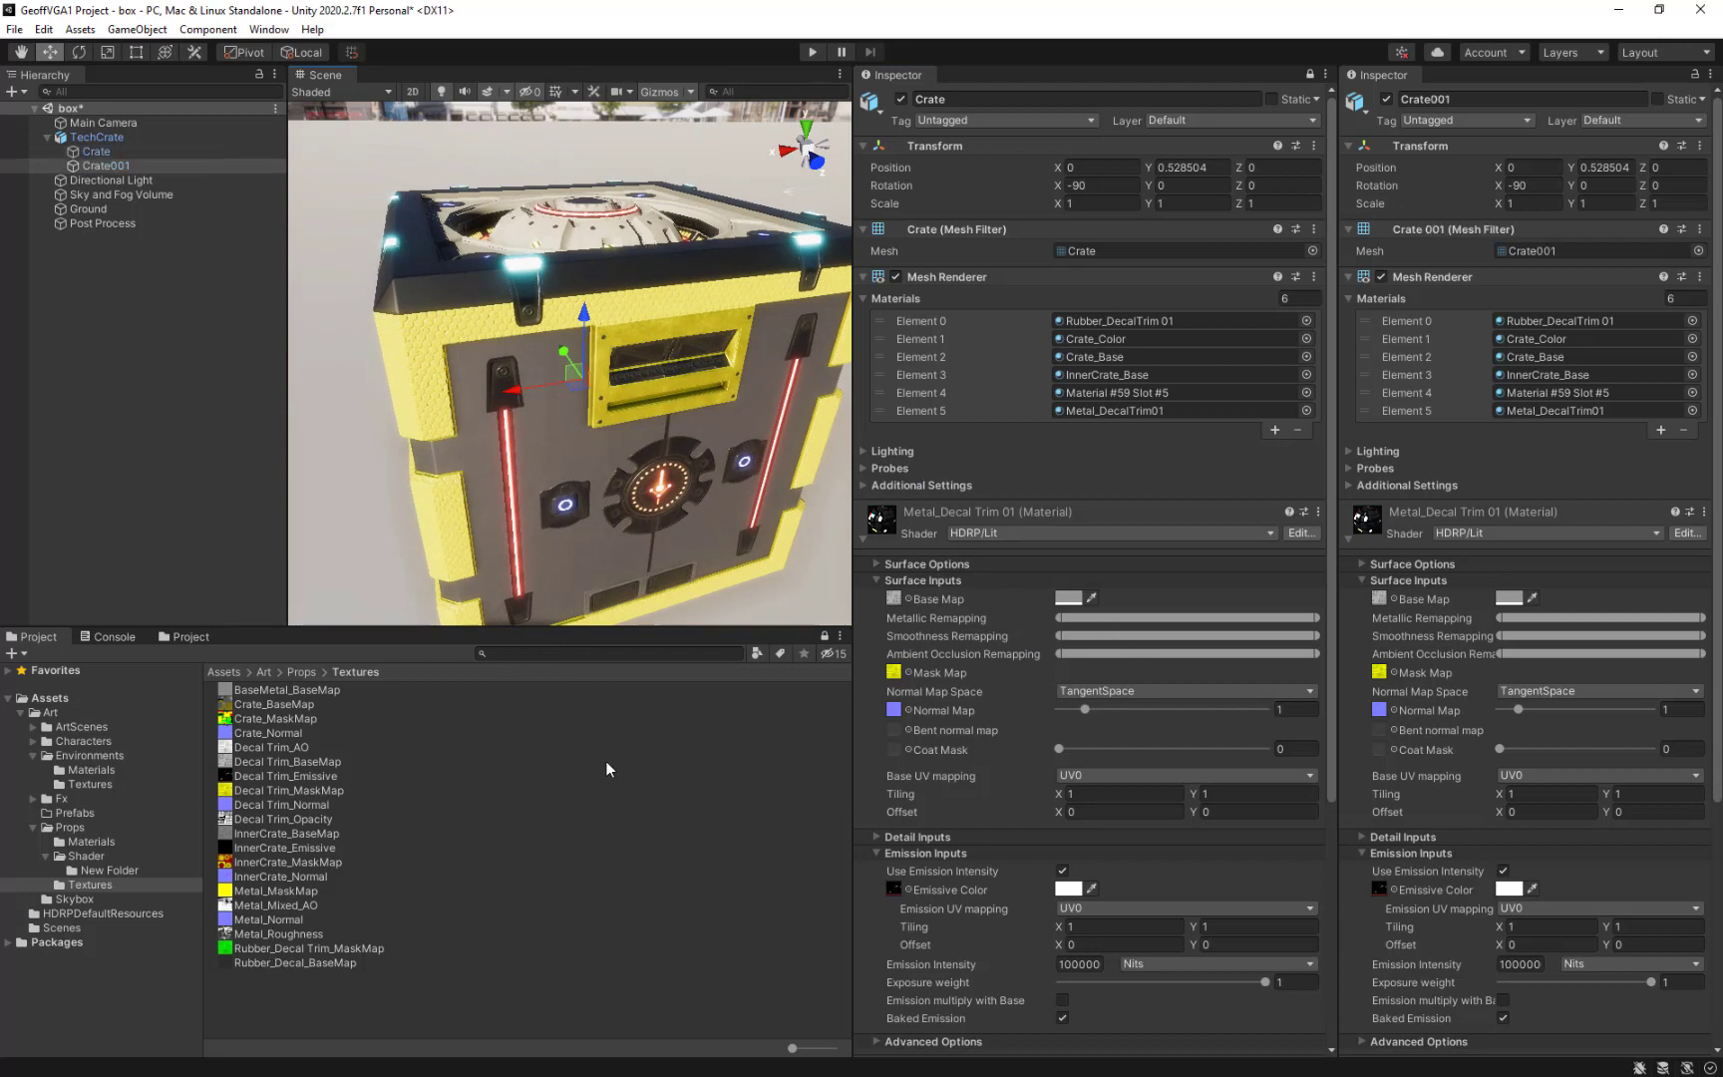
{"action": "left_click", "coordinate": [559, 447]}
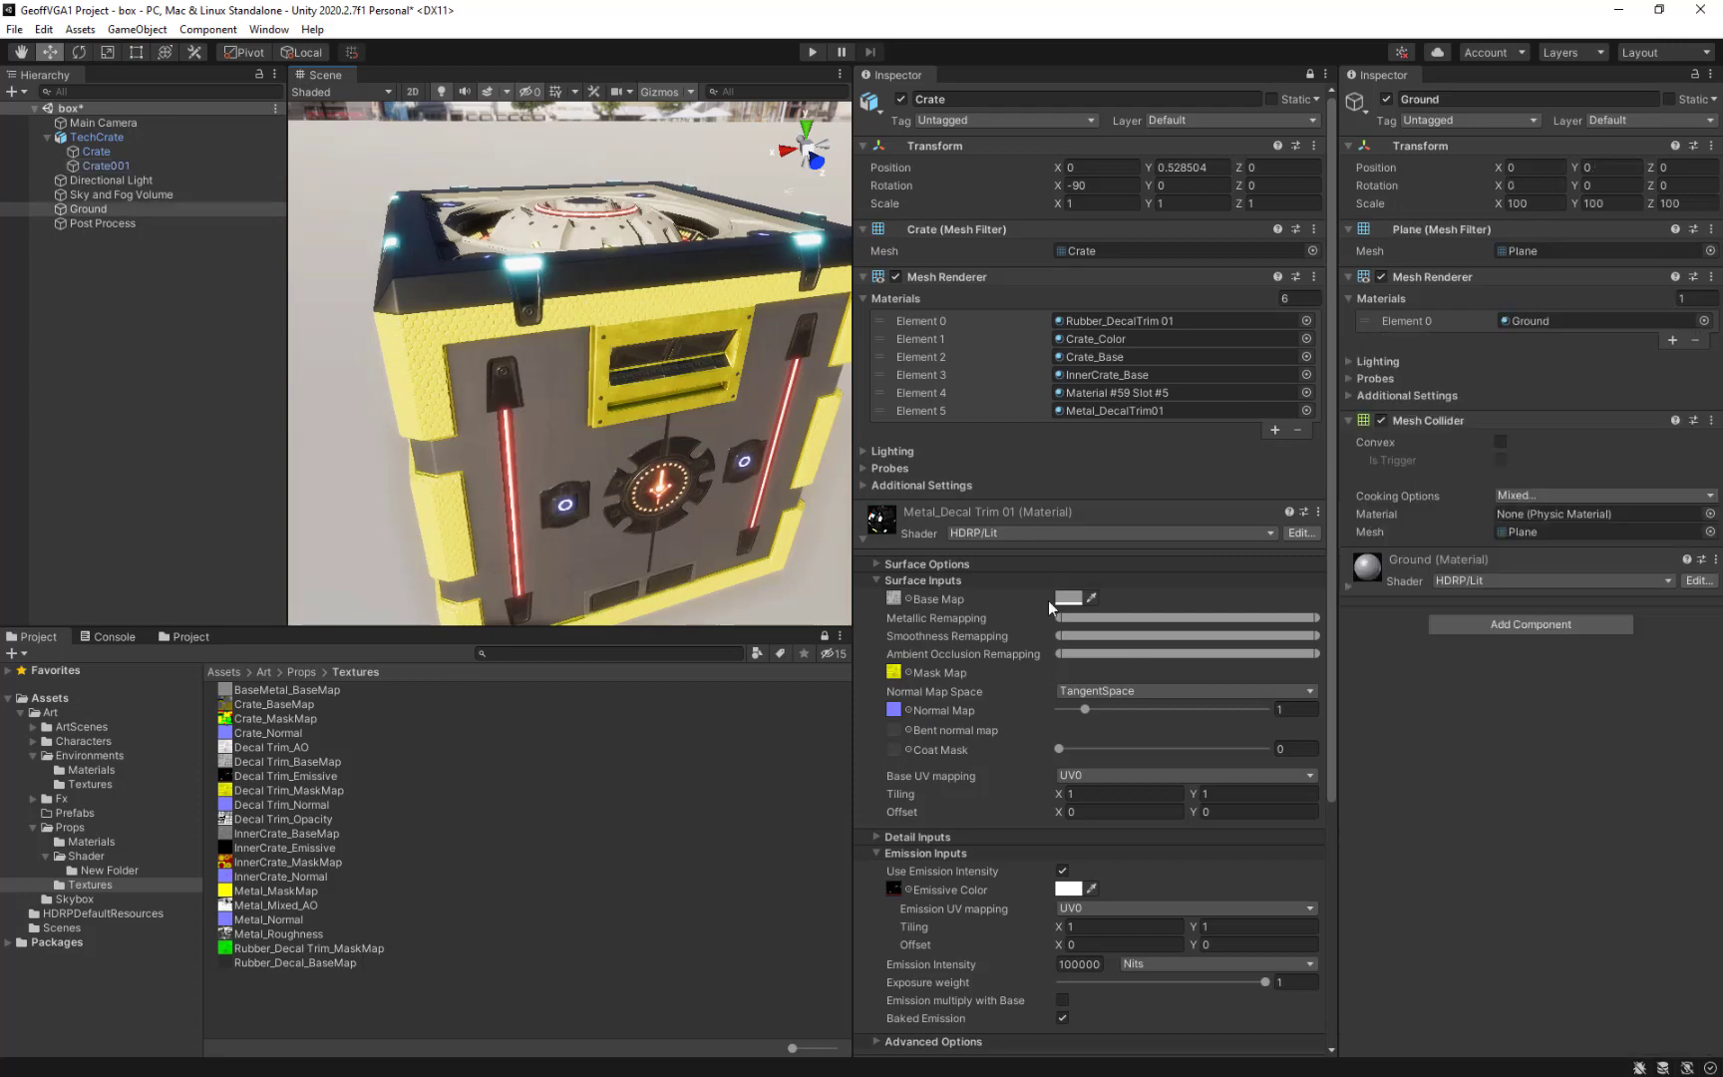
{"action": "left_click", "coordinate": [993, 578]}
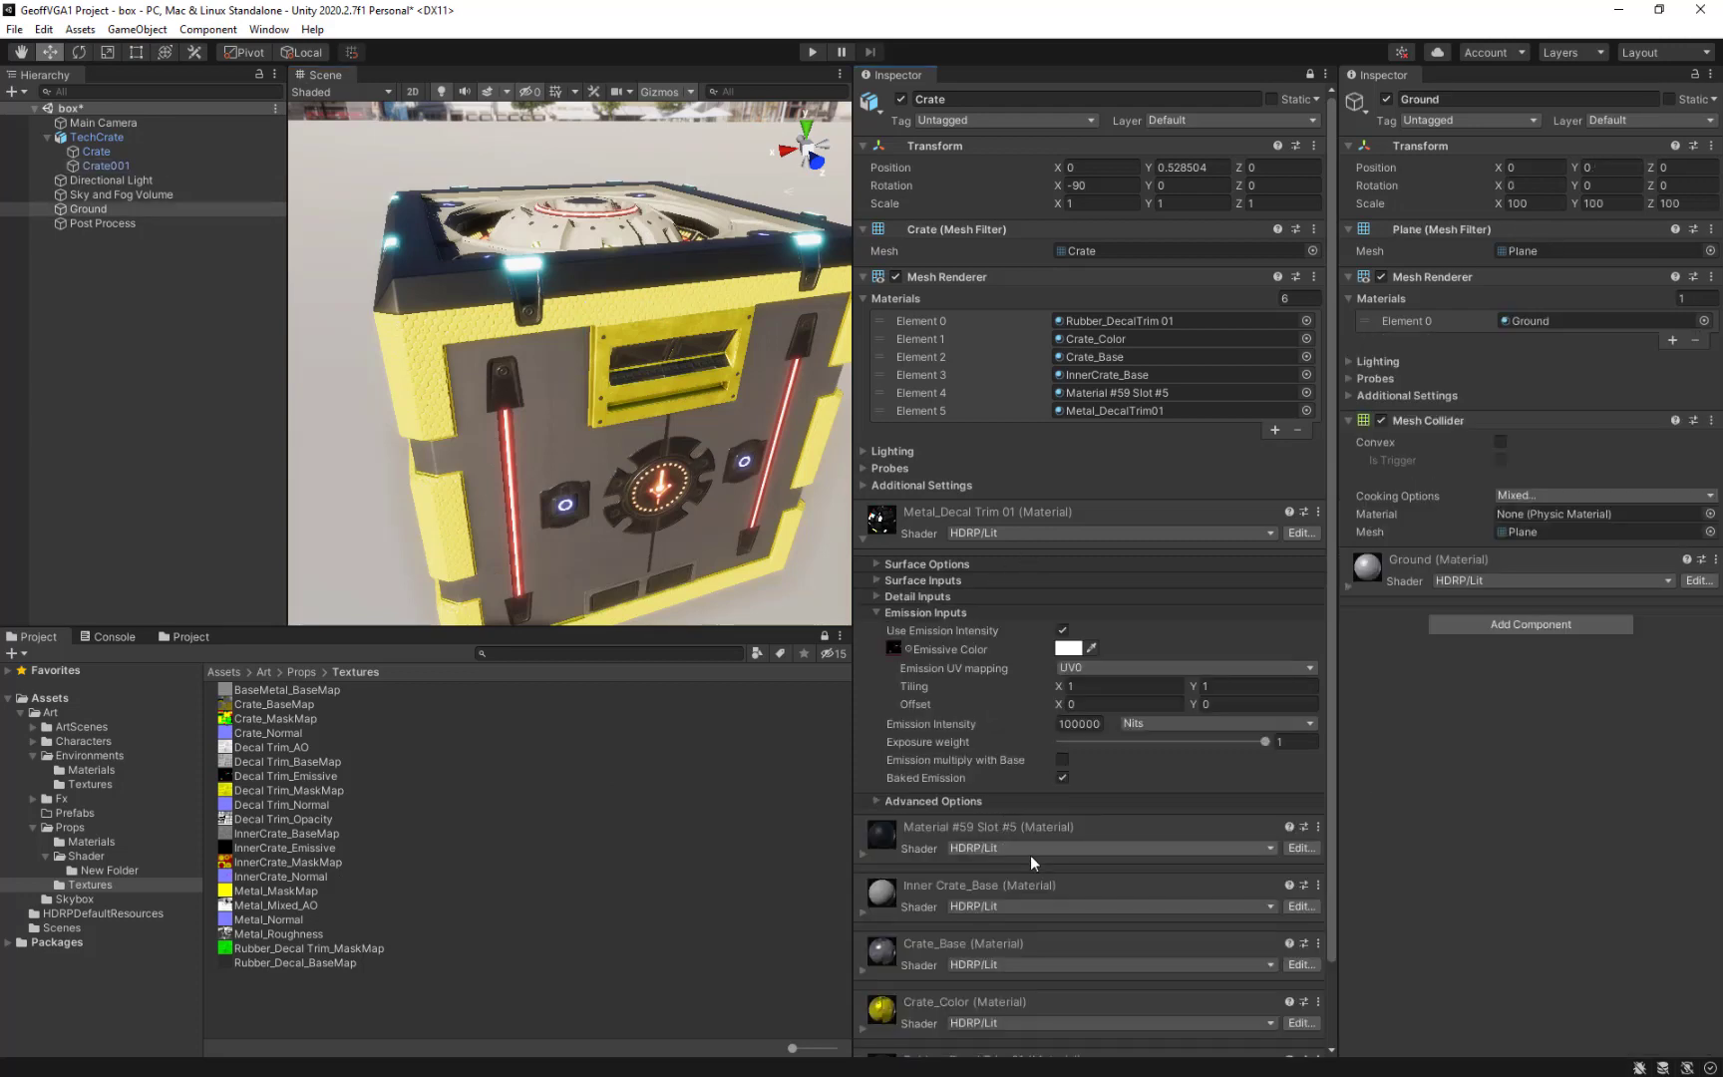
{"action": "scroll", "coordinate": [1030, 854], "scroll_direction": "down", "scroll_amount": 3}
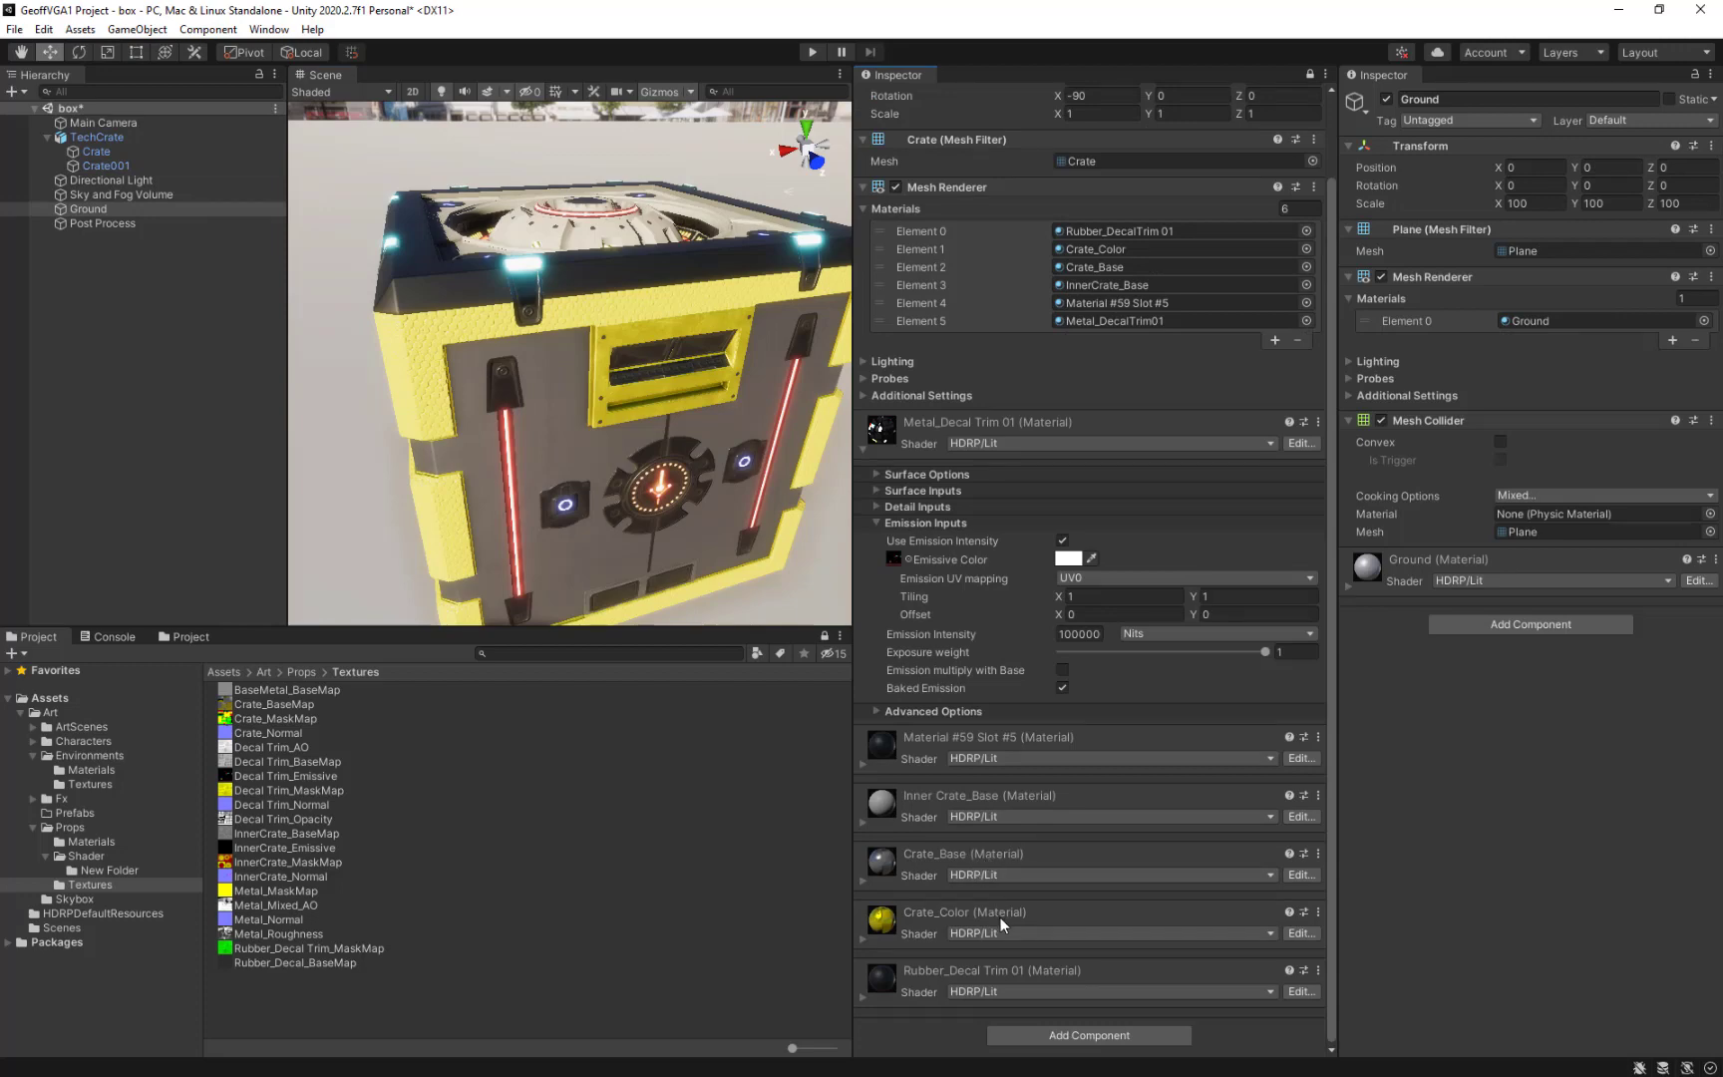
{"action": "left_click", "coordinate": [984, 794]}
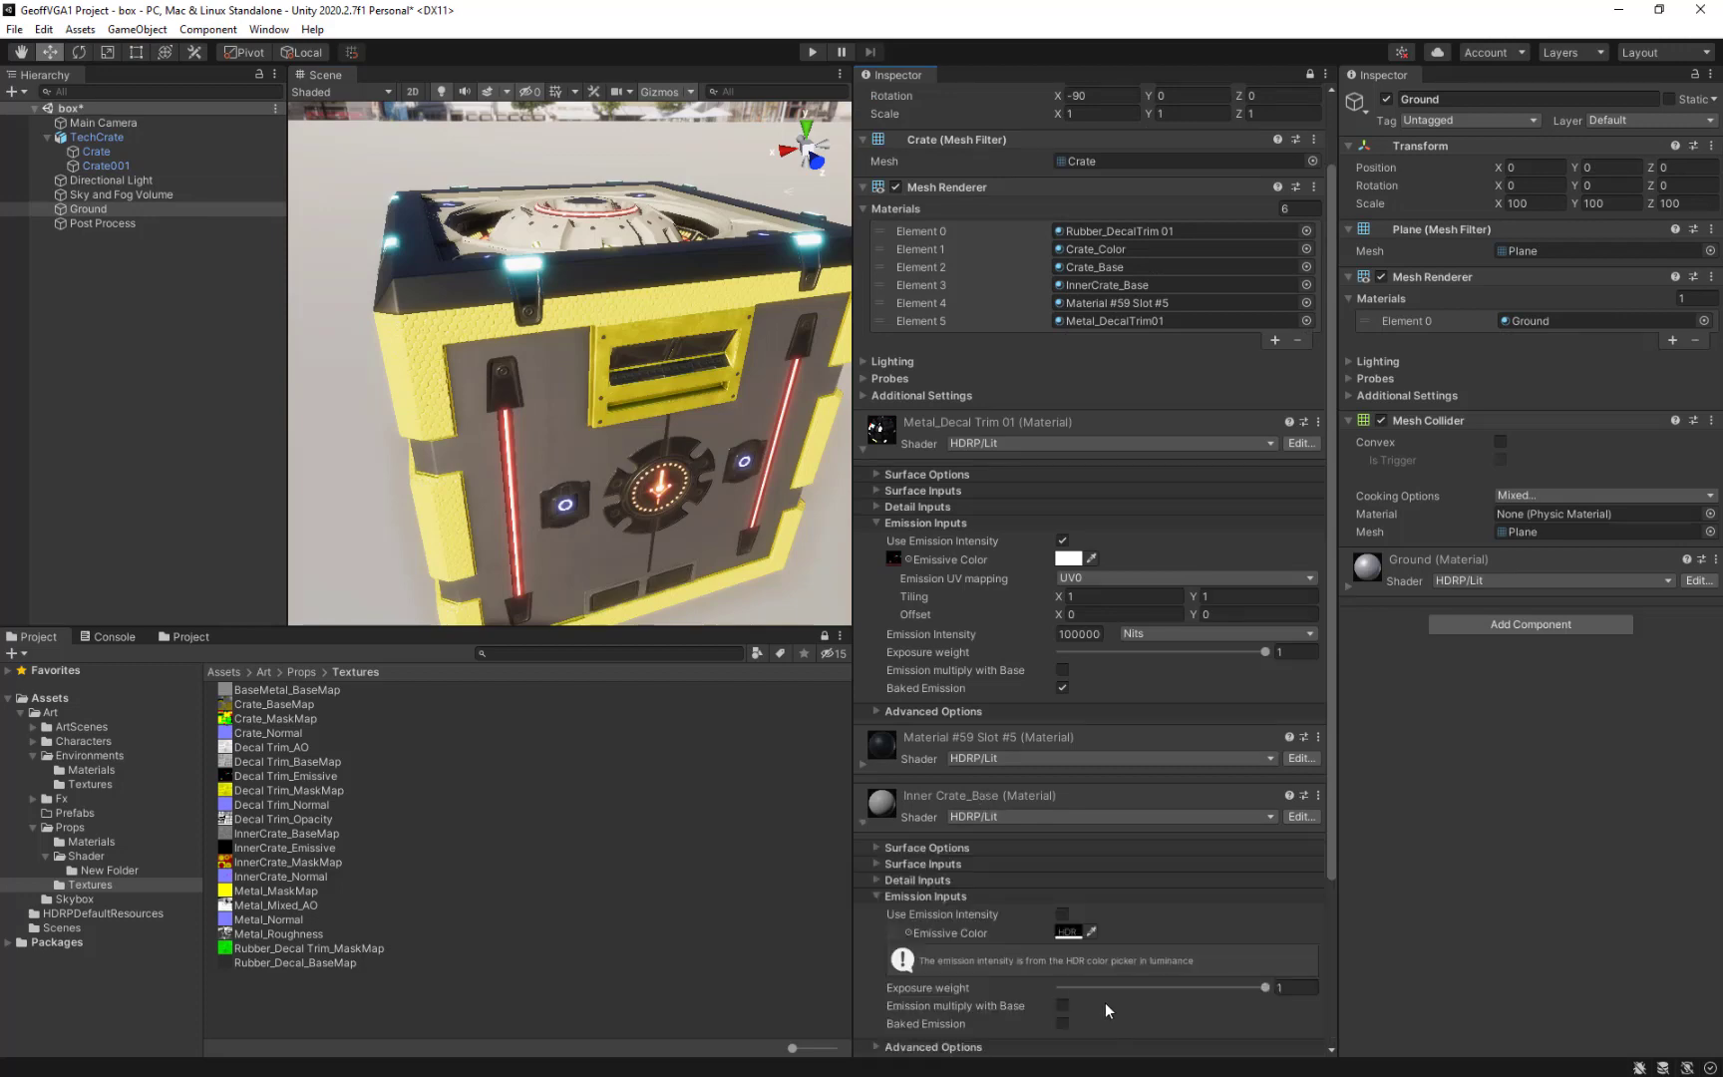
{"action": "scroll", "coordinate": [914, 843], "scroll_direction": "down", "scroll_amount": 5}
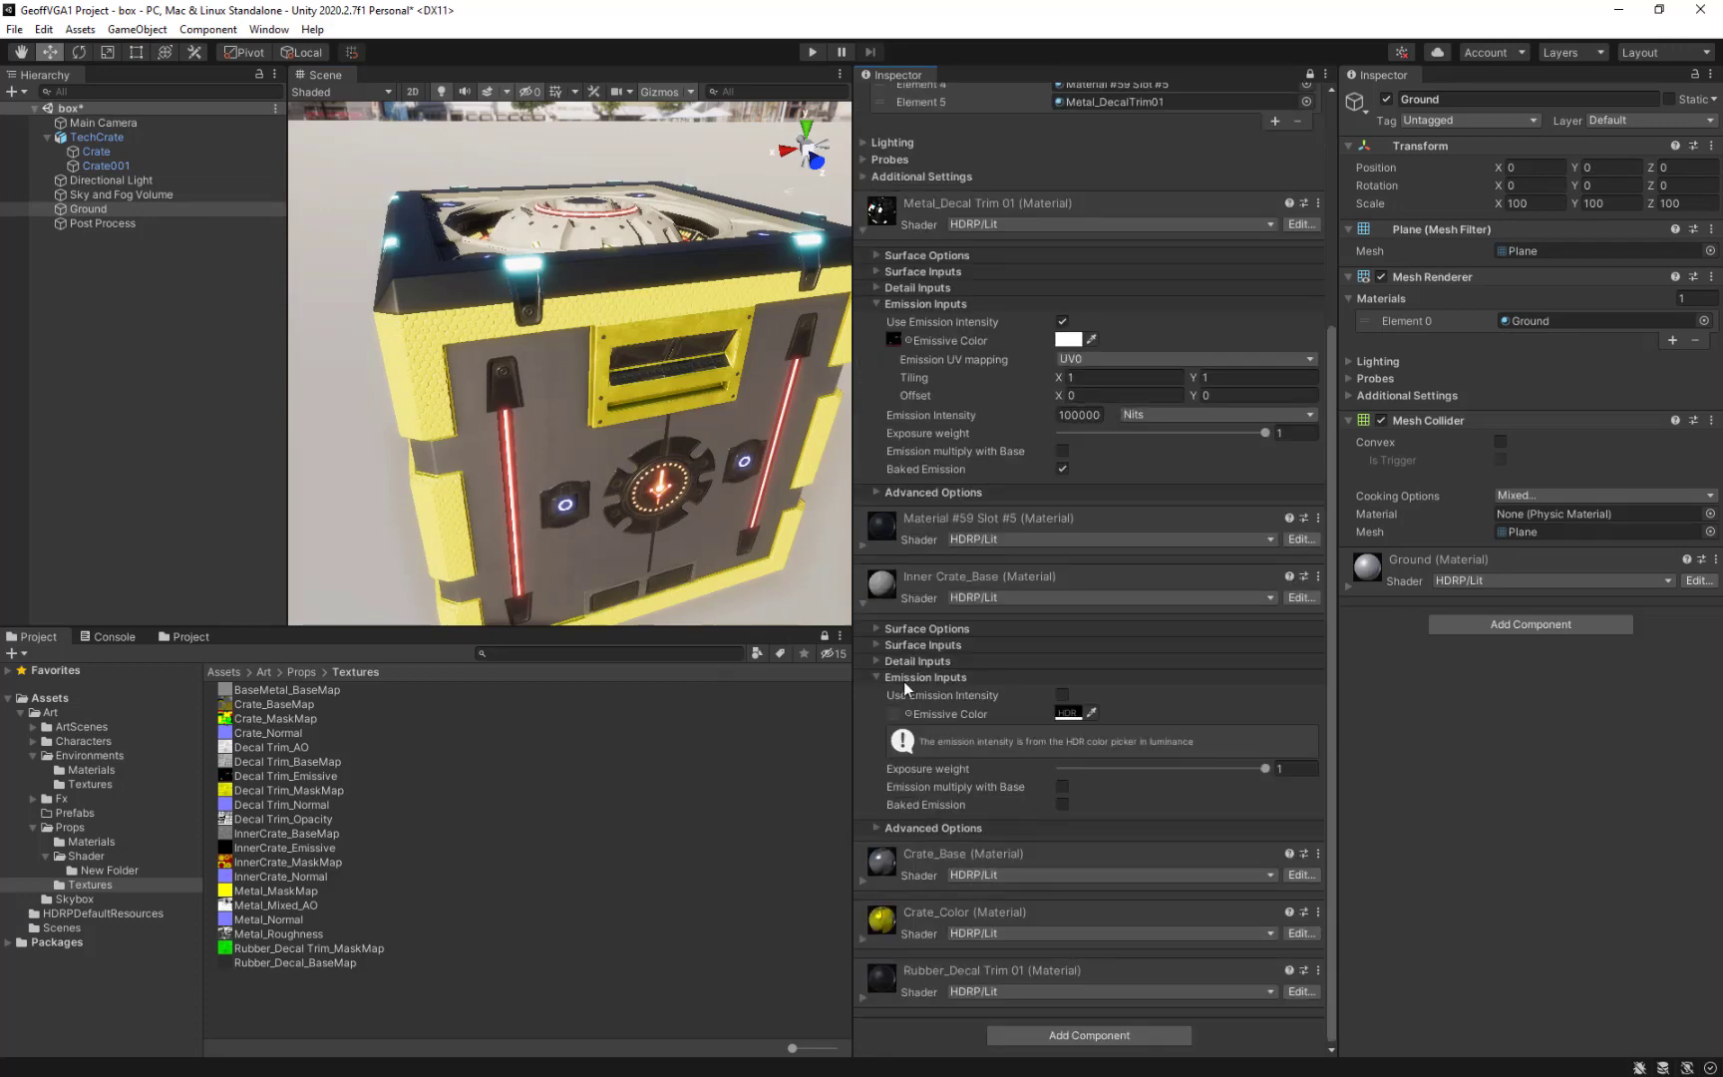
{"action": "left_click", "coordinate": [876, 644]}
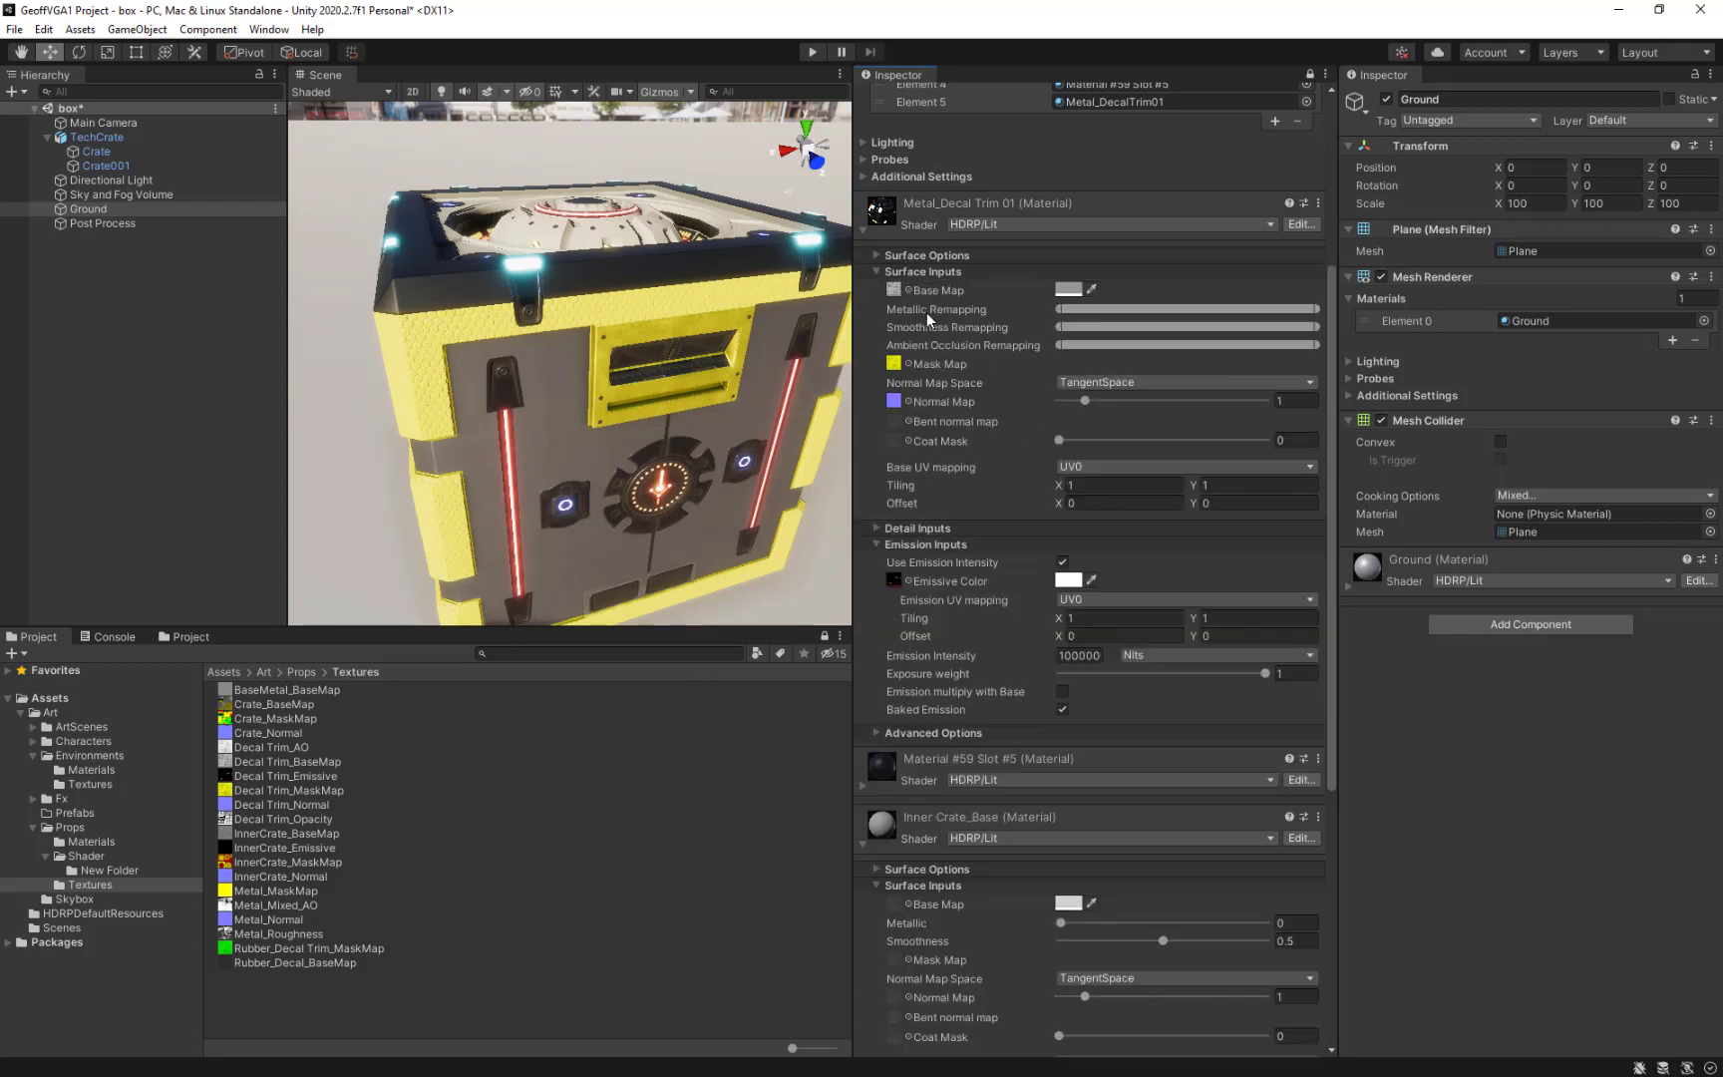
{"action": "left_click", "coordinate": [948, 201]}
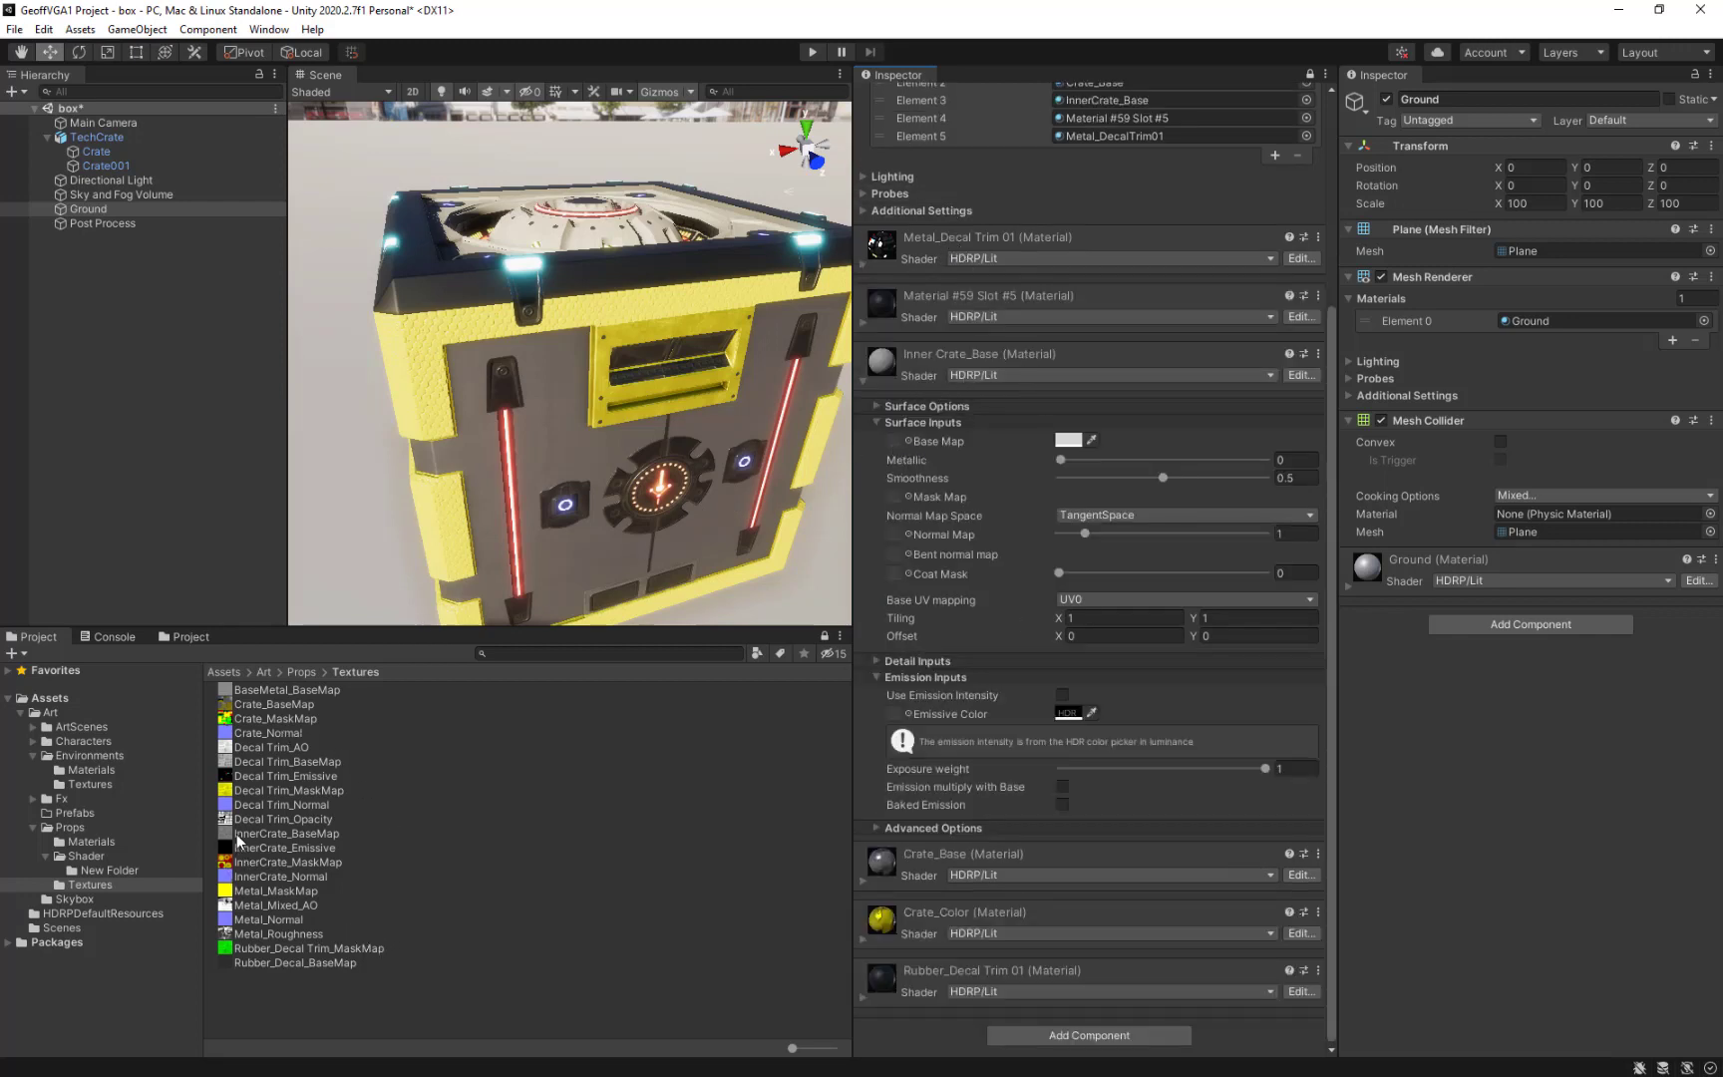
{"action": "left_click_drag", "start_coordinate": [239, 834], "coordinate": [895, 441]}
Assign InnerCrate_MaskMap as the mask map of the Inner Crate_Base material.
{"action": "left_click_drag", "start_coordinate": [599, 385], "coordinate": [510, 517], "text": "alt"}
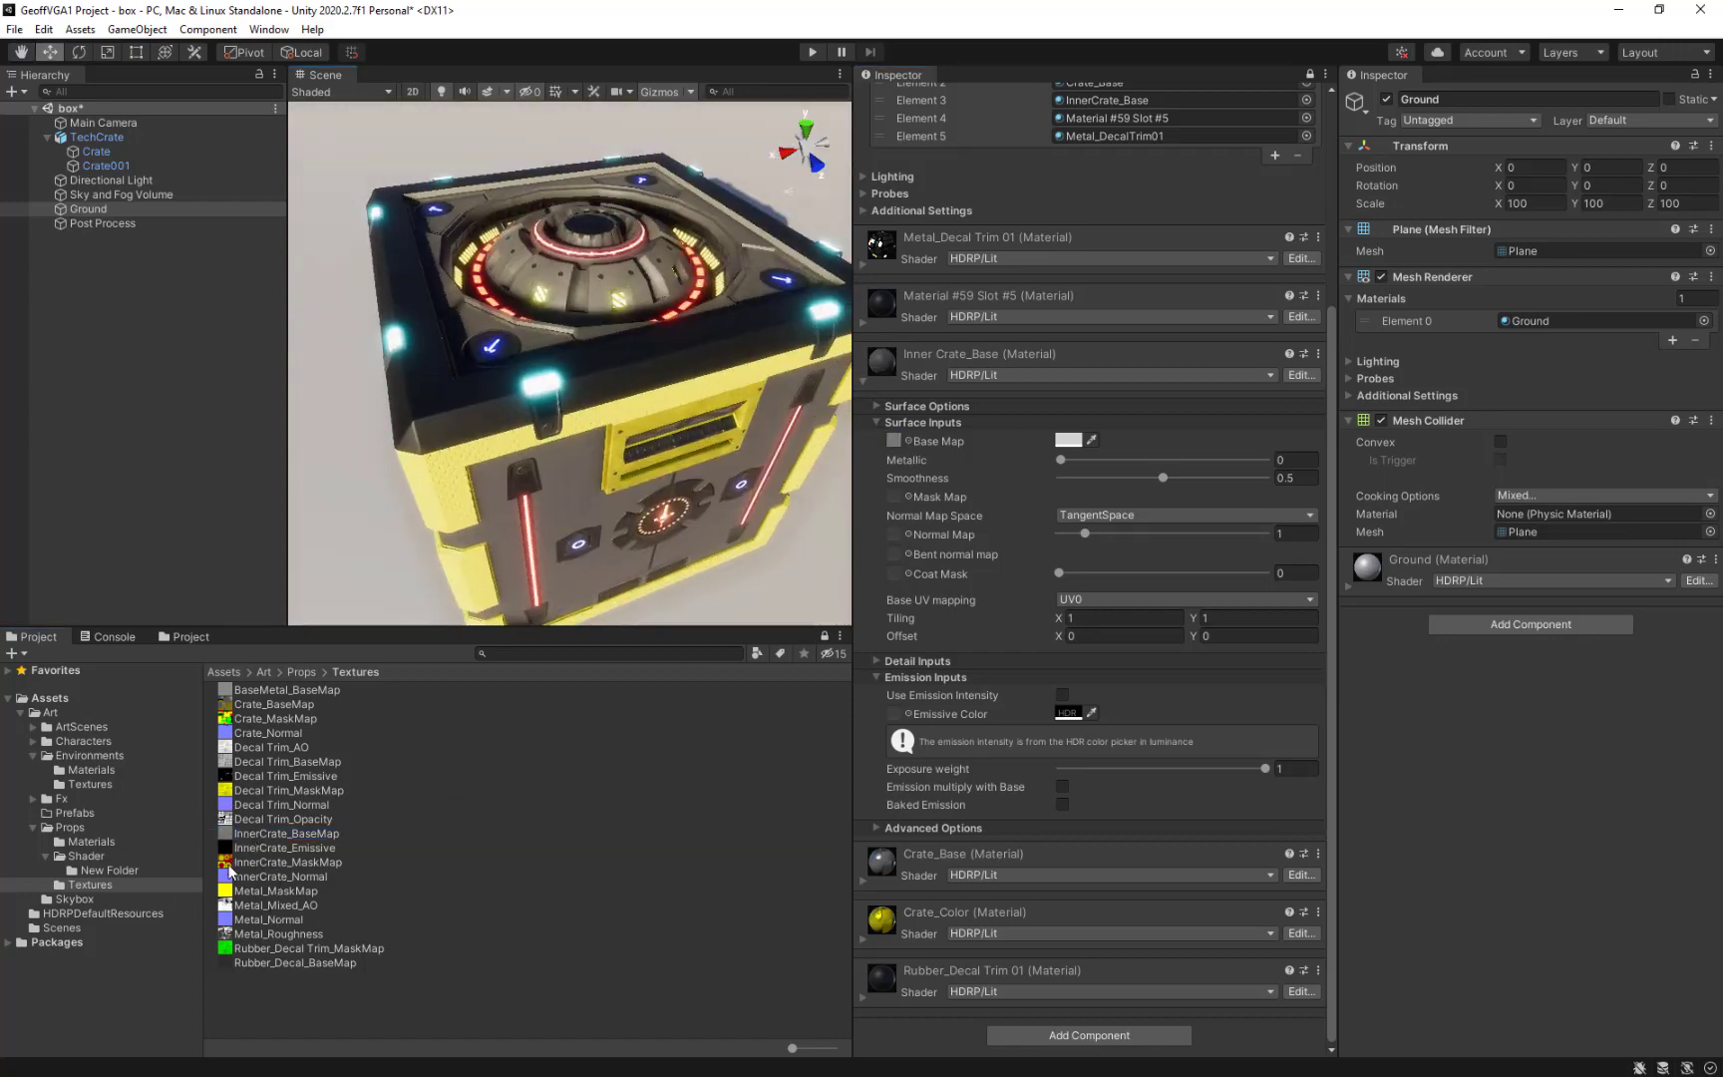
{"action": "left_click_drag", "start_coordinate": [223, 864], "coordinate": [895, 497]}
{"action": "left_click_drag", "start_coordinate": [542, 355], "coordinate": [577, 289], "text": "alt"}
{"action": "right_click_drag", "start_coordinate": [576, 275], "coordinate": [580, 389], "text": "alt"}
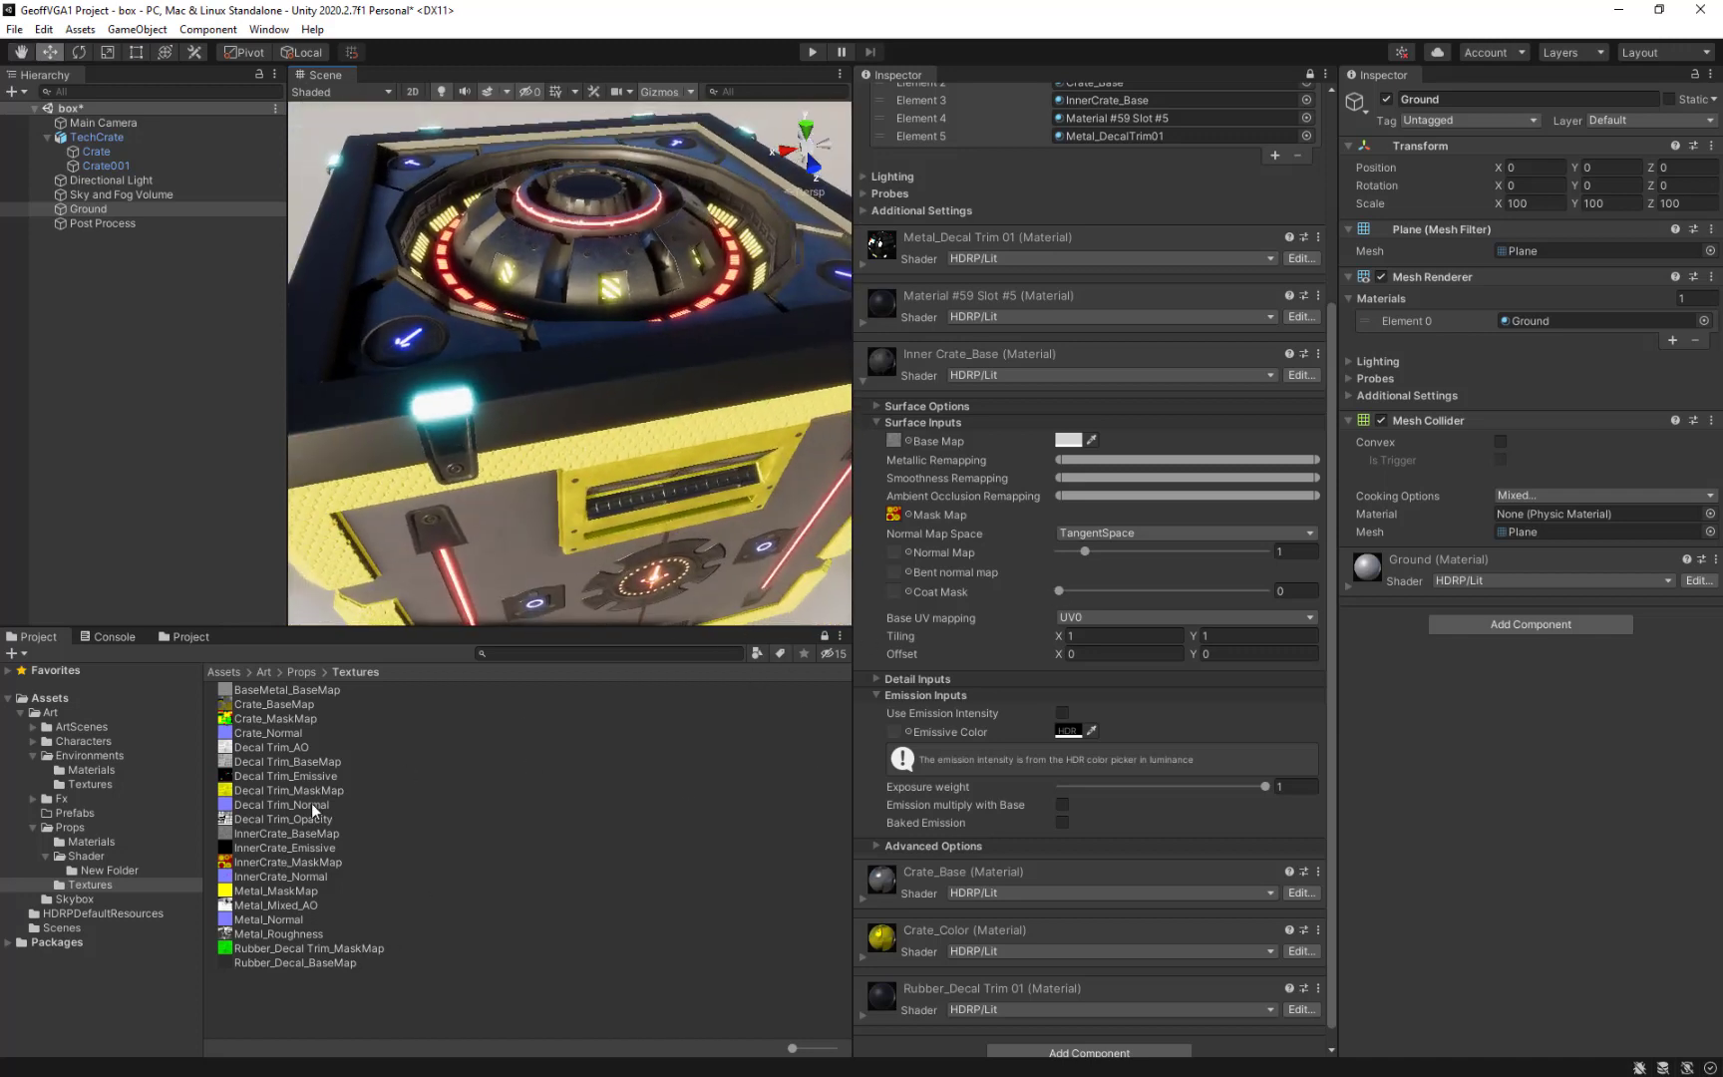
{"action": "mouse_move", "coordinate": [291, 880]}
{"action": "left_mouse_down"}
{"action": "mouse_move", "coordinate": [658, 718]}
{"action": "mouse_move", "coordinate": [931, 535]}
{"action": "mouse_move", "coordinate": [893, 551]}
{"action": "left_mouse_up"}
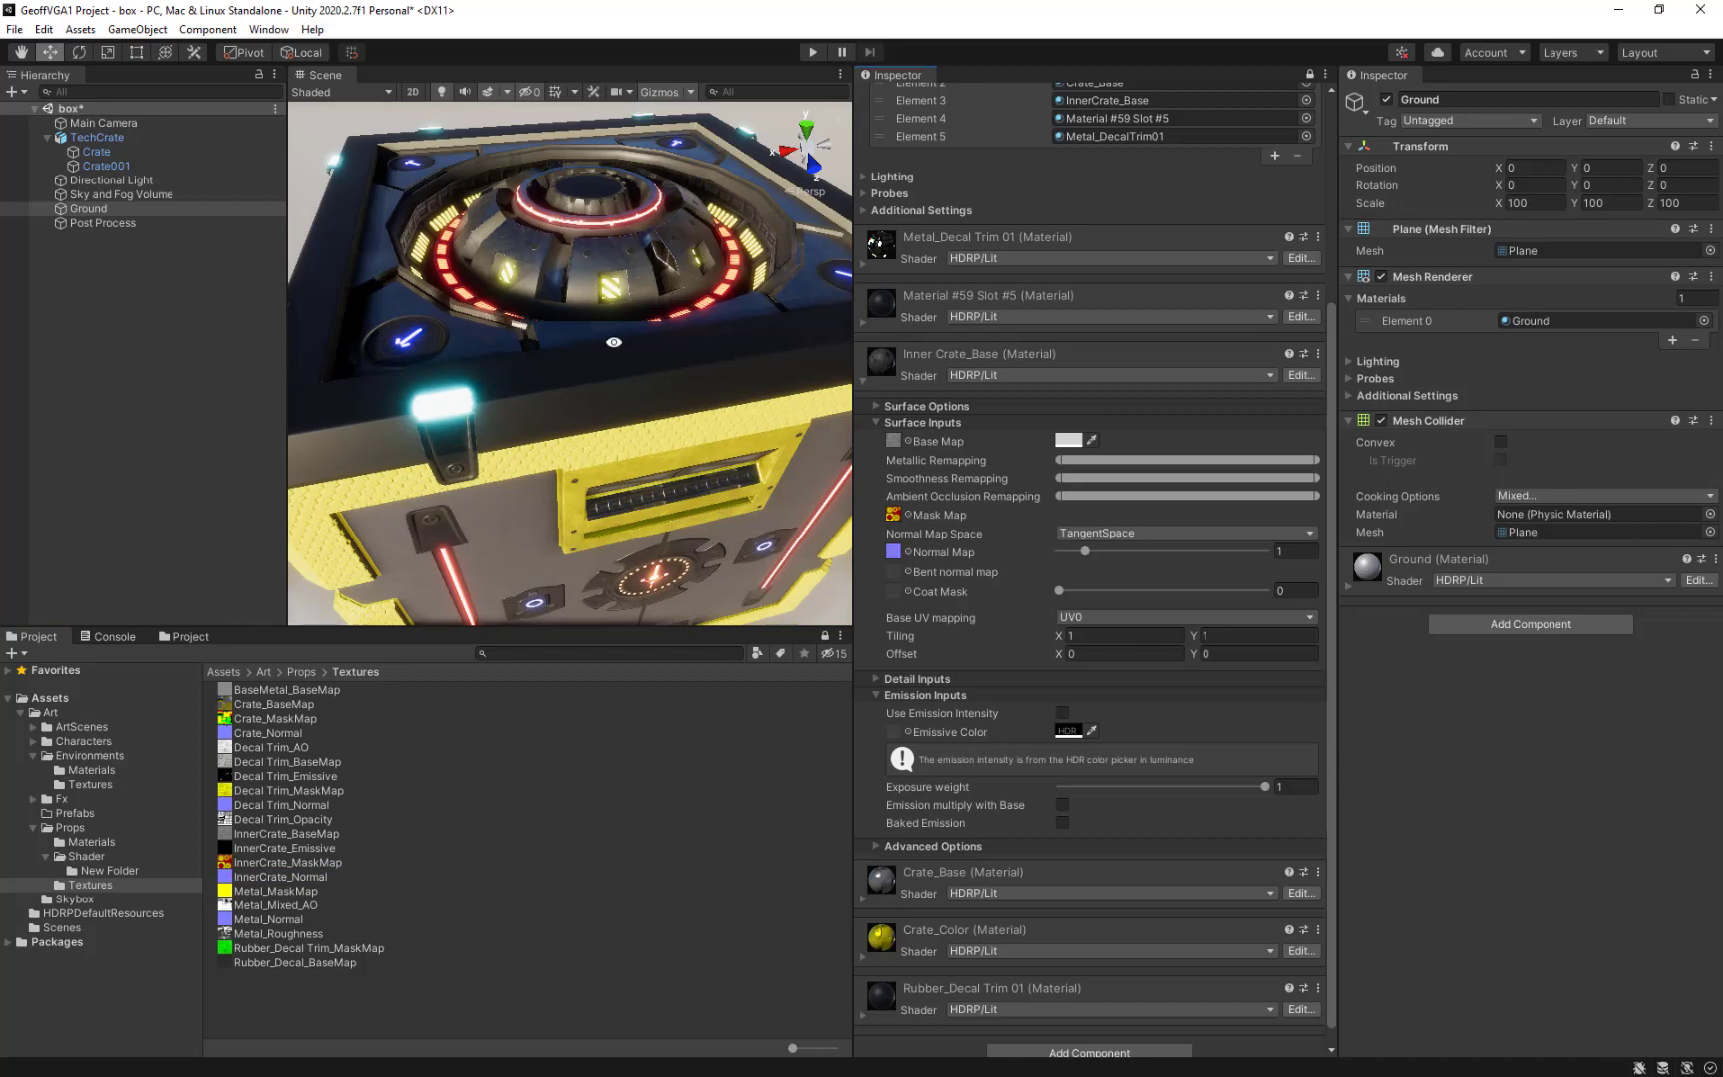
{"action": "left_click_drag", "start_coordinate": [612, 321], "coordinate": [508, 257], "text": "alt"}
{"action": "key", "text": "ctrl+z"}
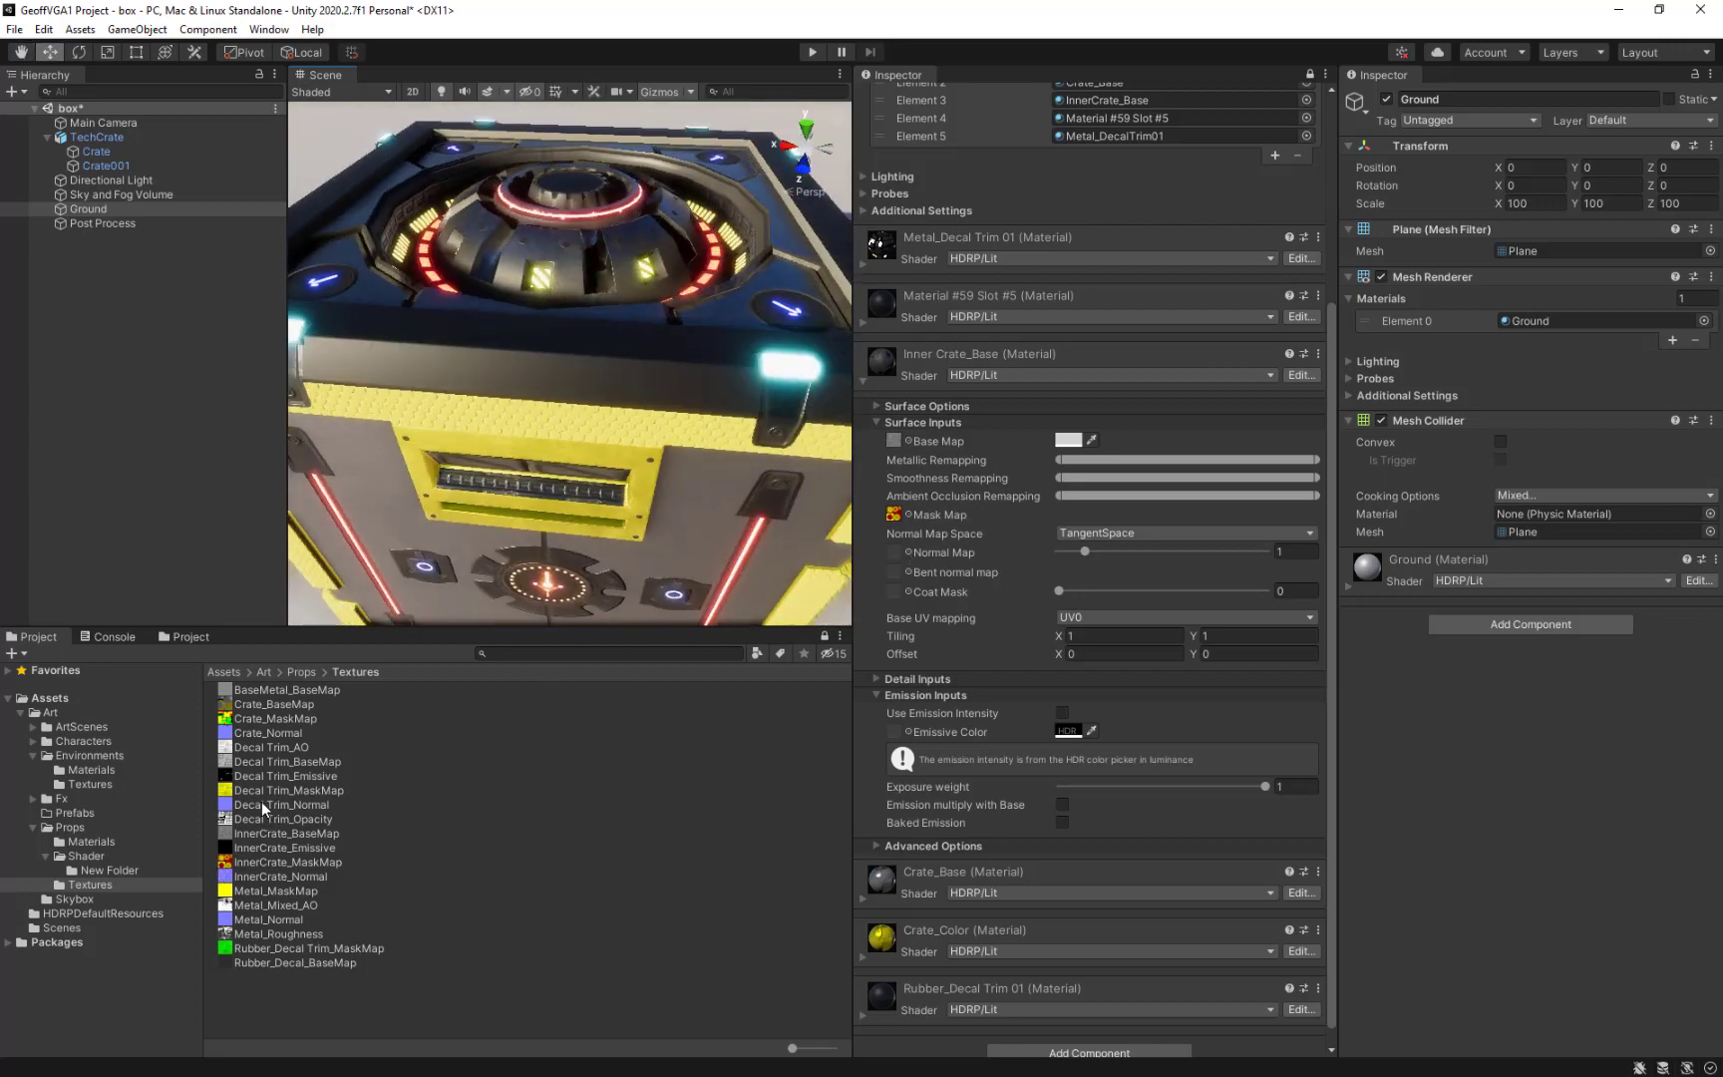
Assign InnerCrate_Normal as the normal map of the Inner Crate_Base material and inspect the crate's top dome up close.
{"action": "mouse_move", "coordinate": [262, 804]}
{"action": "left_mouse_down"}
{"action": "mouse_move", "coordinate": [856, 686]}
{"action": "mouse_move", "coordinate": [212, 822]}
{"action": "mouse_move", "coordinate": [260, 808]}
{"action": "left_mouse_up"}
{"action": "left_click_drag", "start_coordinate": [287, 879], "coordinate": [893, 551]}
{"action": "left_click_drag", "start_coordinate": [421, 263], "coordinate": [756, 347], "text": "alt"}
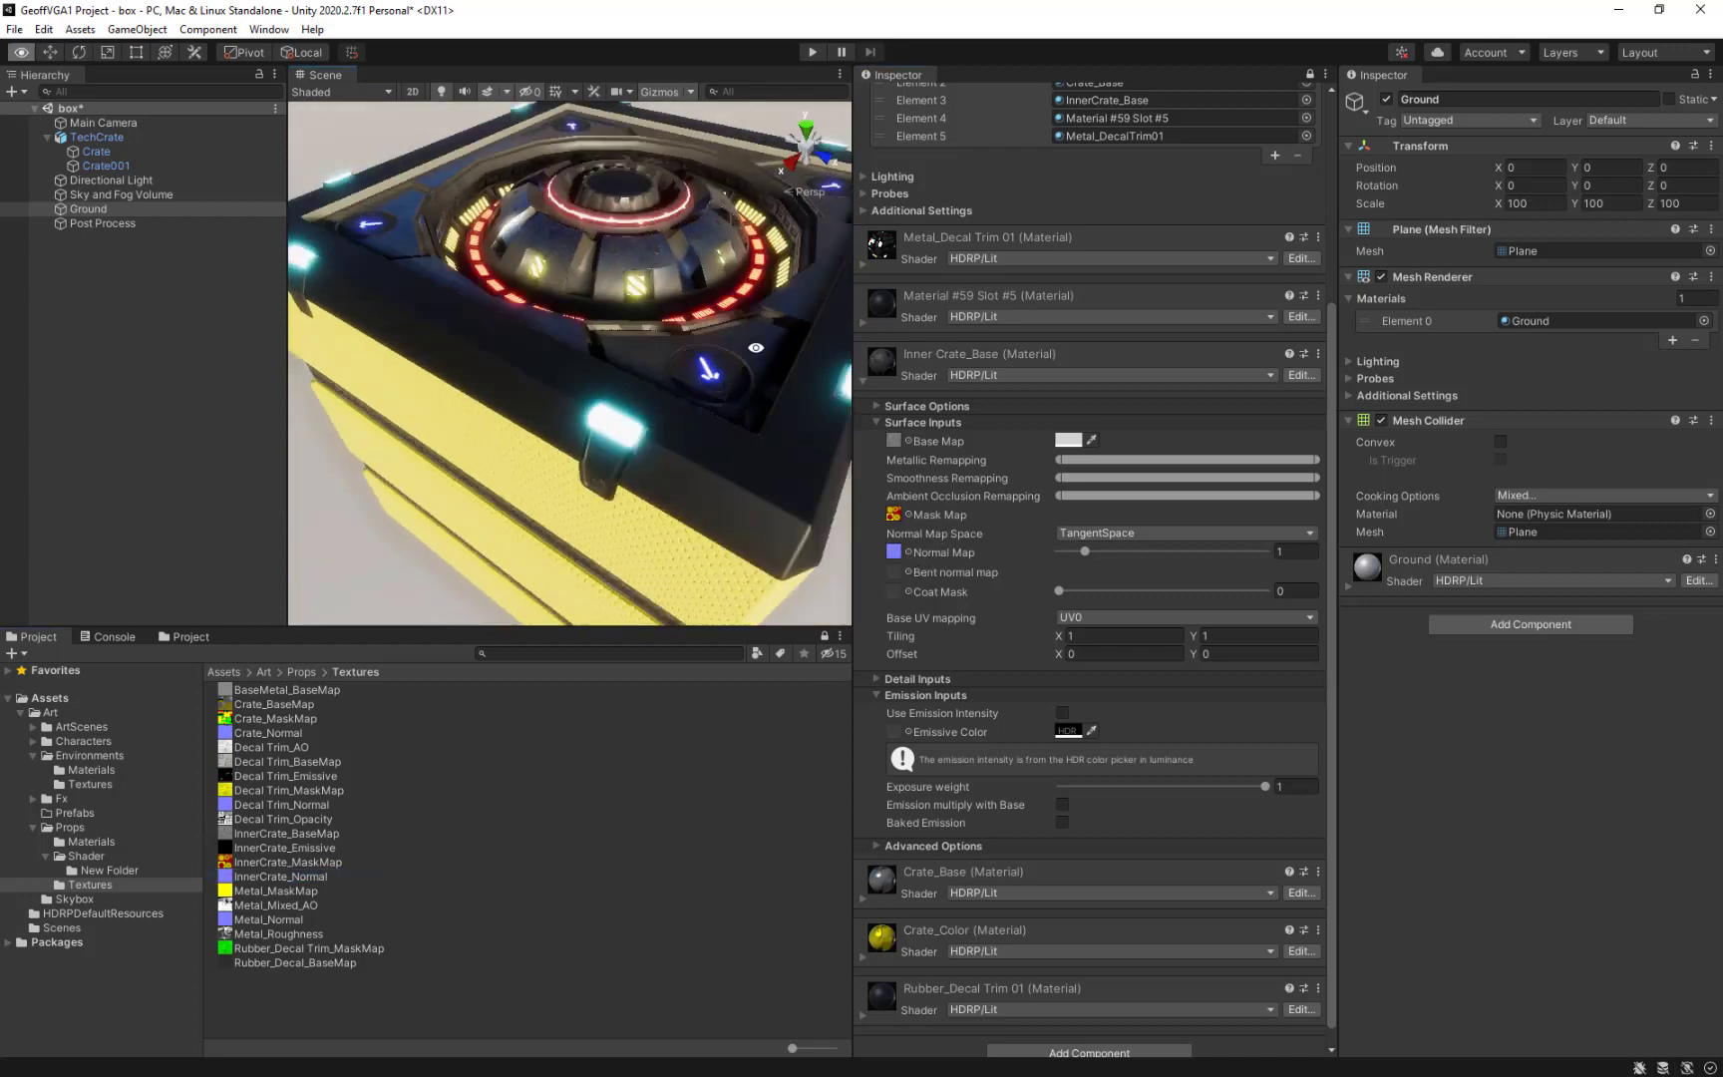
{"action": "right_click_drag", "start_coordinate": [755, 347], "coordinate": [588, 503], "text": "alt"}
{"action": "left_click_drag", "start_coordinate": [588, 503], "coordinate": [658, 488], "text": "alt"}
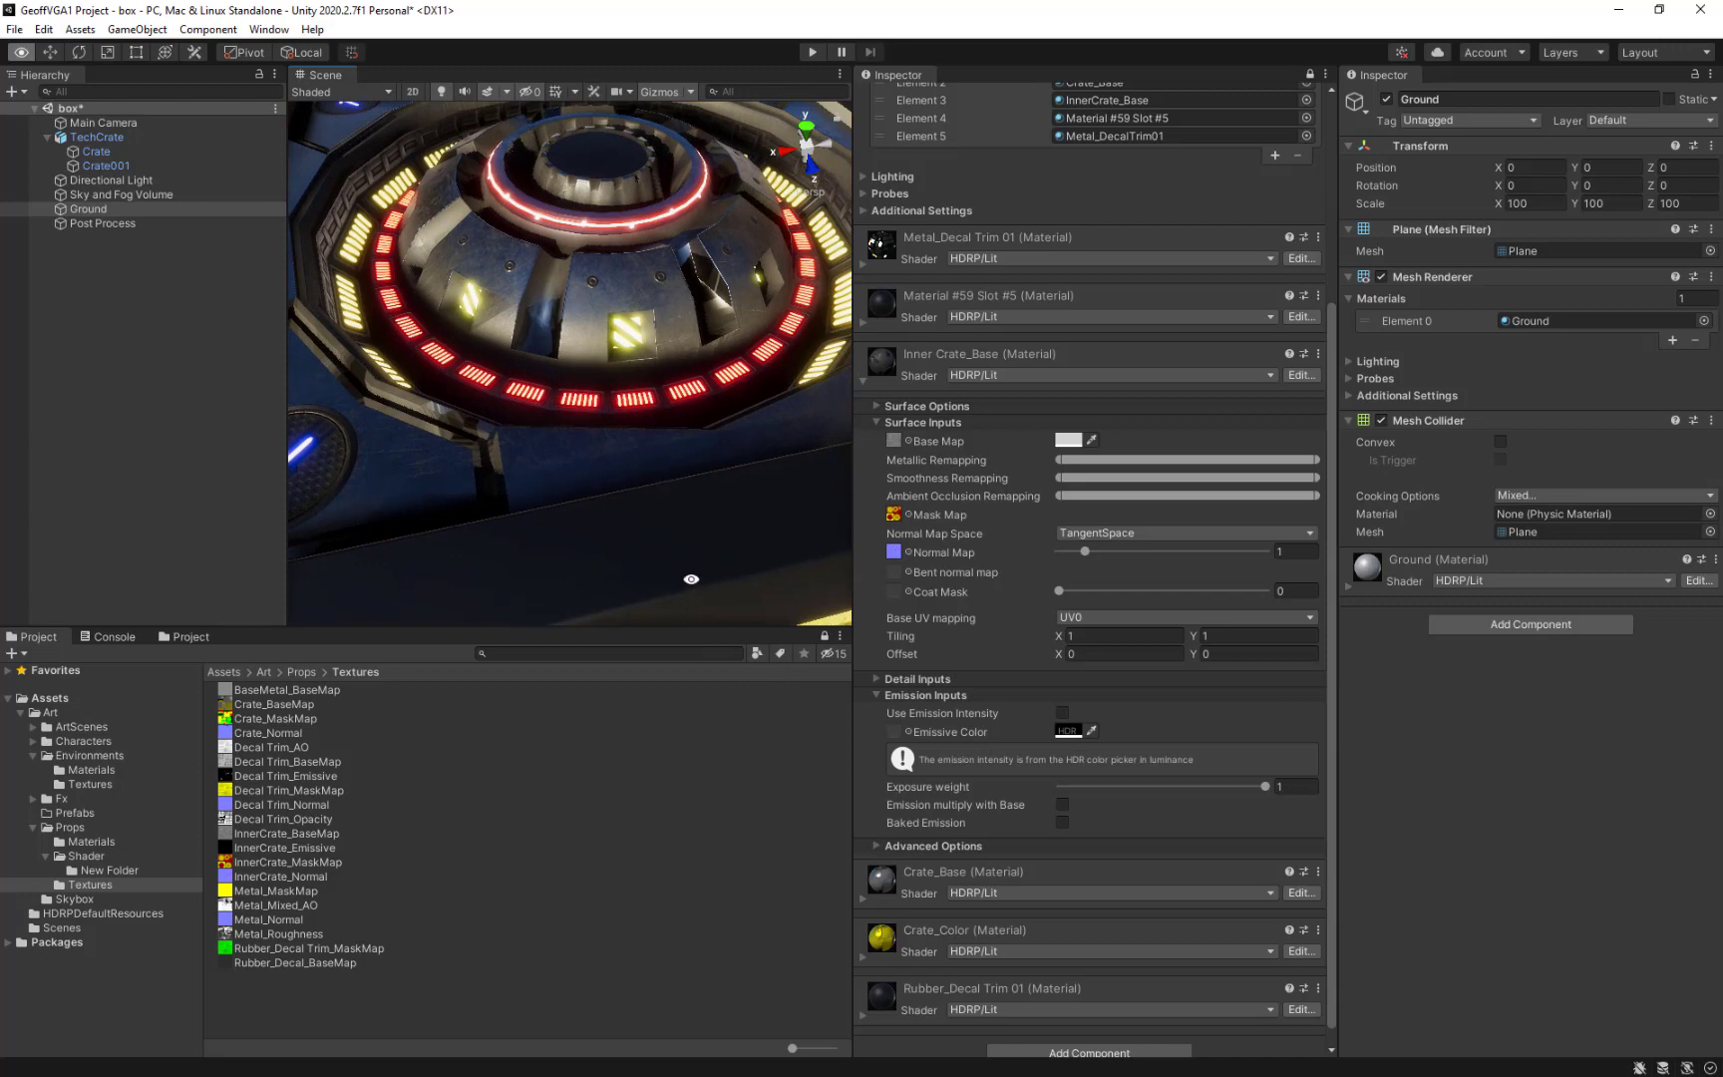
{"action": "left_click_drag", "start_coordinate": [690, 581], "coordinate": [725, 455], "text": "alt"}
{"action": "right_click_drag", "start_coordinate": [725, 456], "coordinate": [479, 232], "text": "alt"}
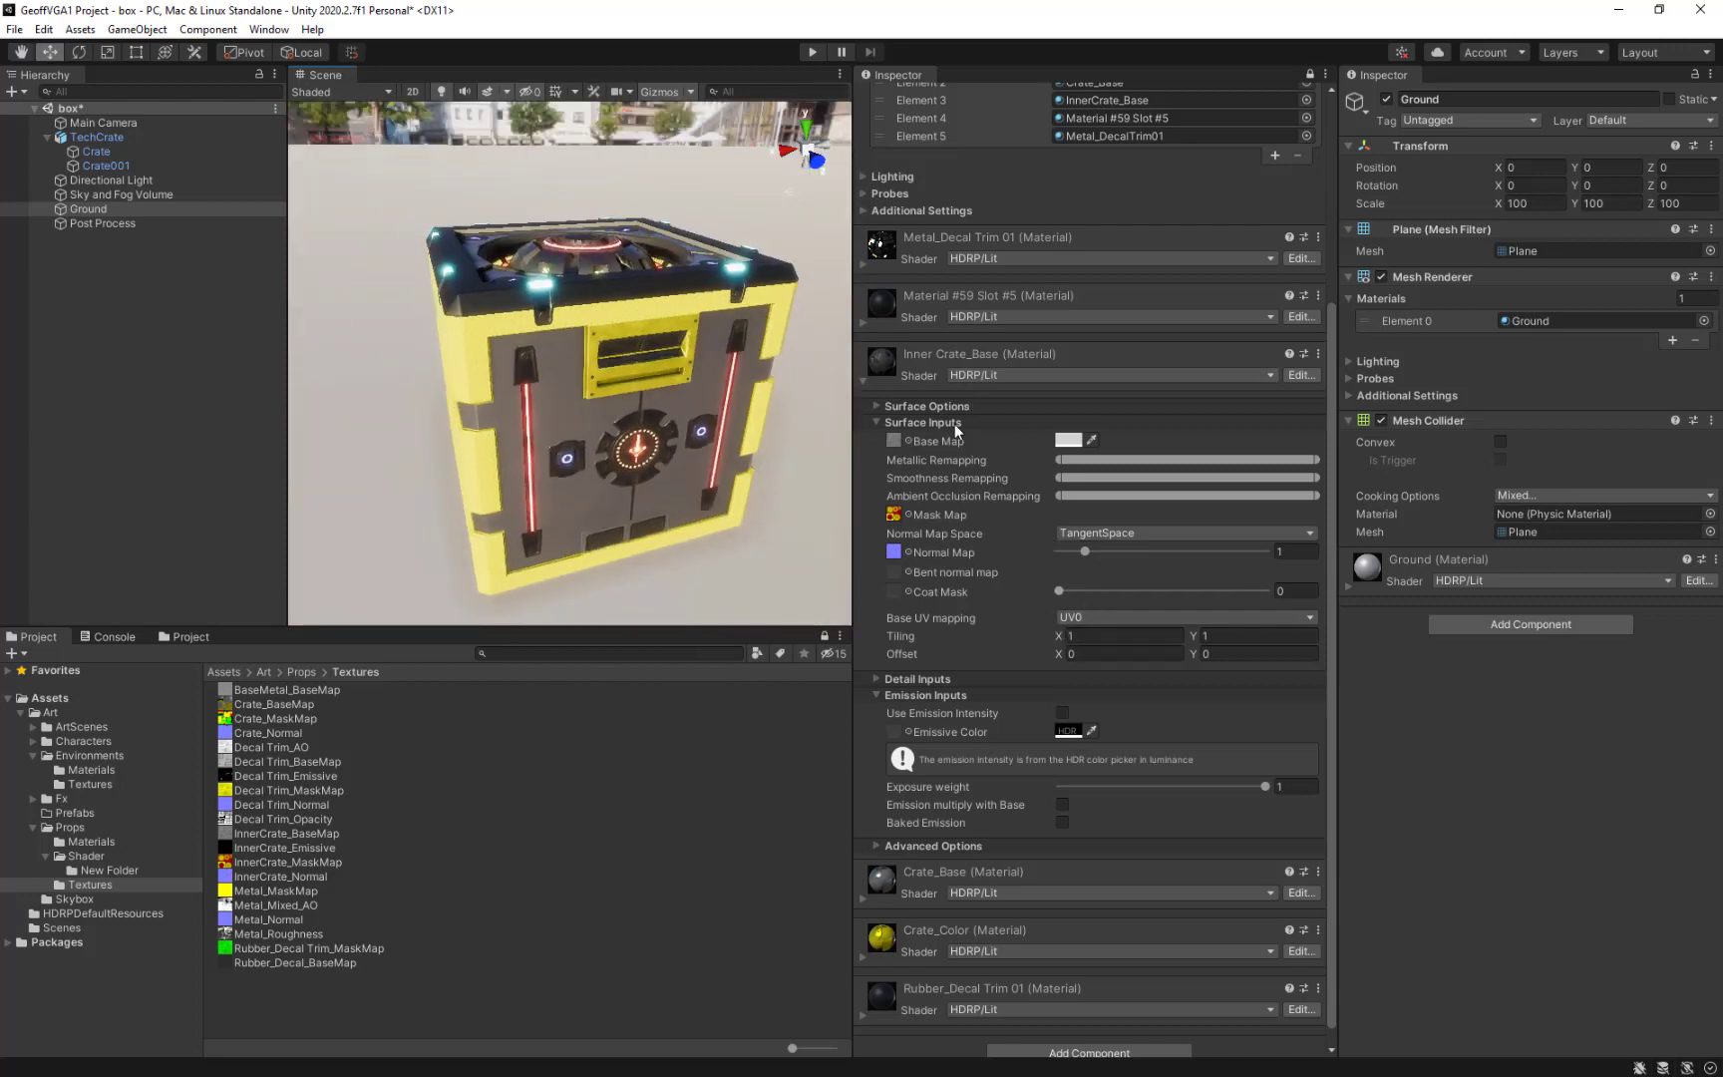
Assign Decal Trim_Normal as the normal map and Rubber_Decal Trim_MaskMap as the mask map of the Rubber_Decal Trim 01 material.
{"action": "left_click", "coordinate": [862, 380]}
{"action": "left_click_drag", "start_coordinate": [641, 459], "coordinate": [557, 306], "text": "alt"}
{"action": "right_click_drag", "start_coordinate": [558, 306], "coordinate": [674, 576], "text": "alt"}
{"action": "left_click_drag", "start_coordinate": [462, 257], "coordinate": [517, 469], "text": "alt"}
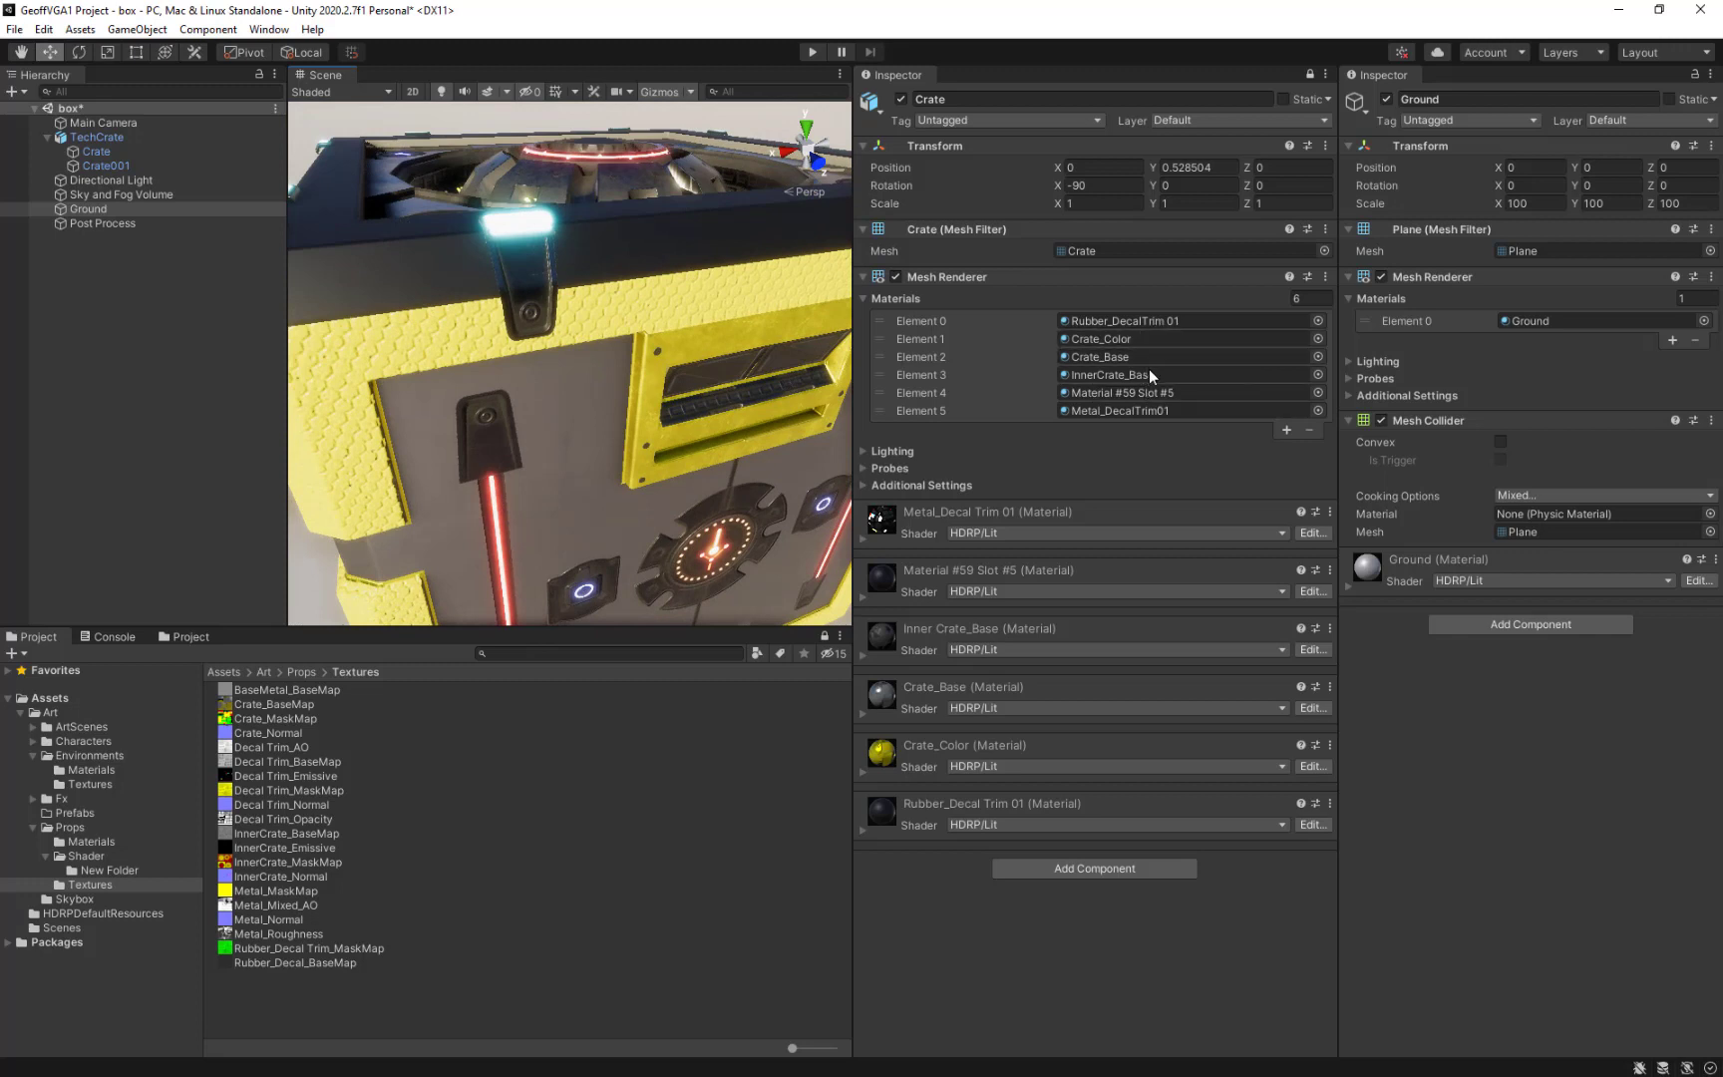
{"action": "left_click", "coordinate": [1182, 320]}
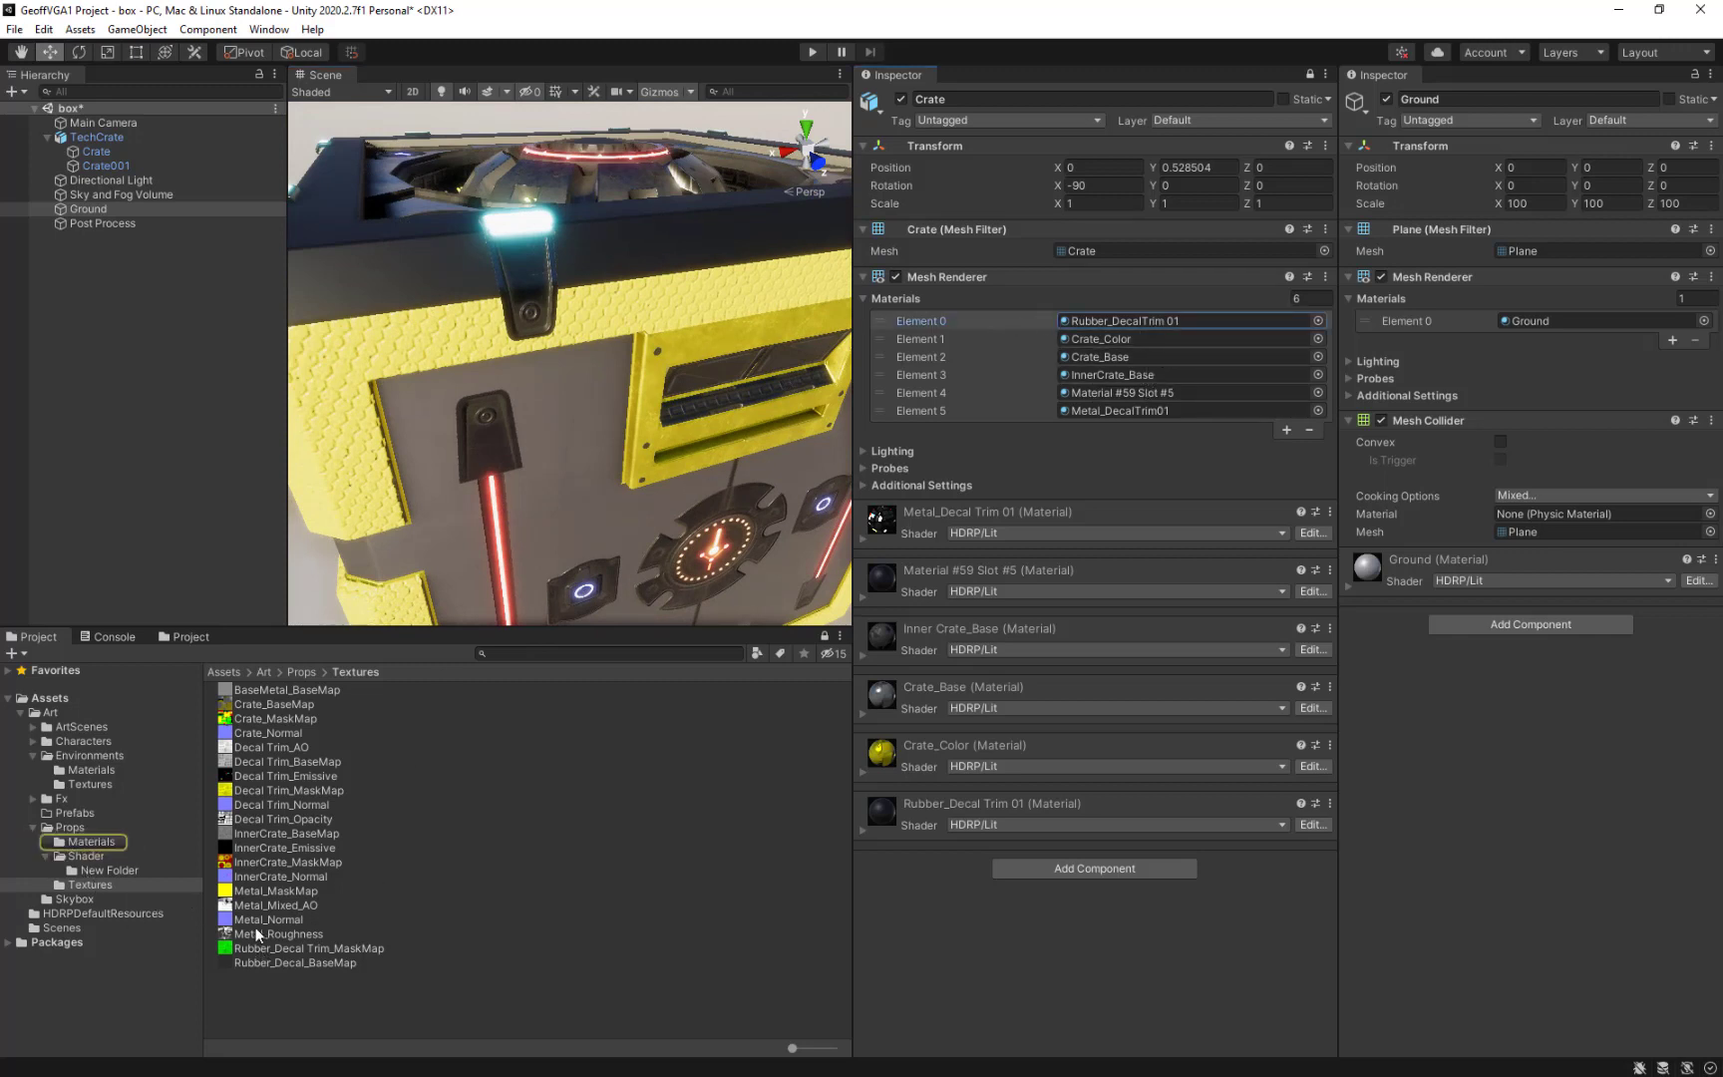
{"action": "left_click", "coordinate": [1032, 804]}
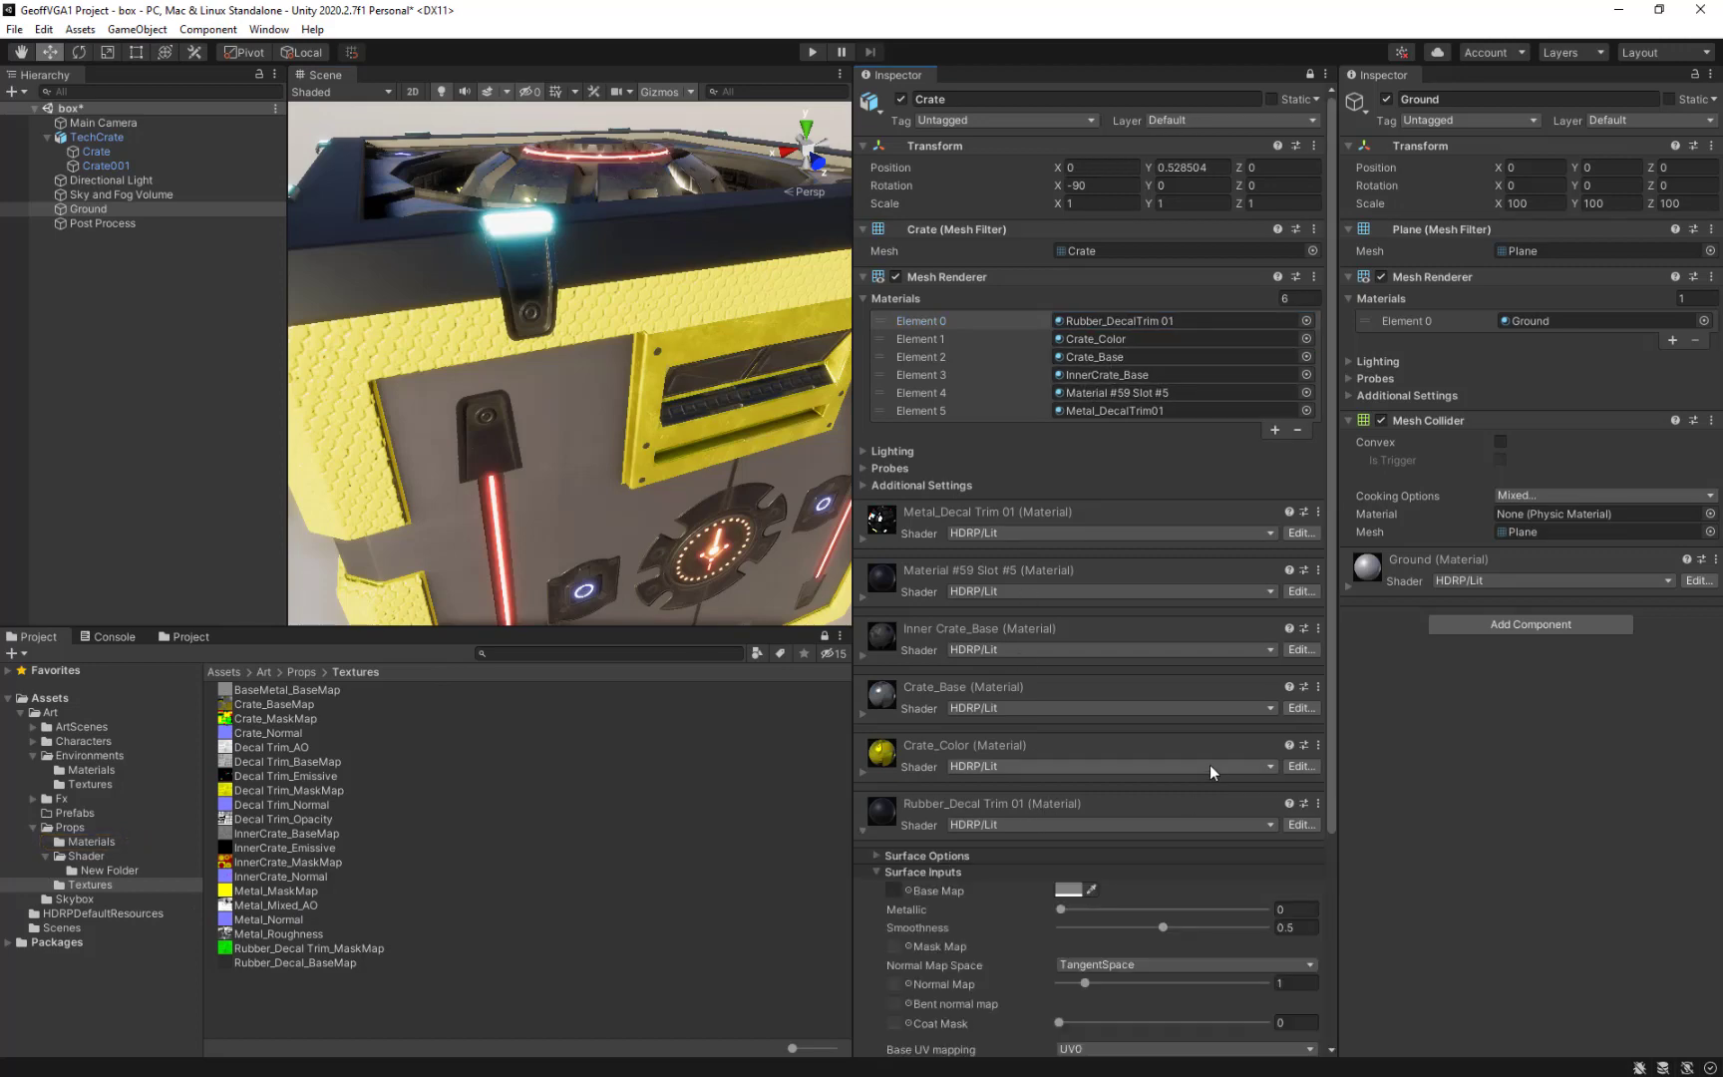
{"action": "scroll", "coordinate": [1211, 765], "scroll_direction": "down", "scroll_amount": 5}
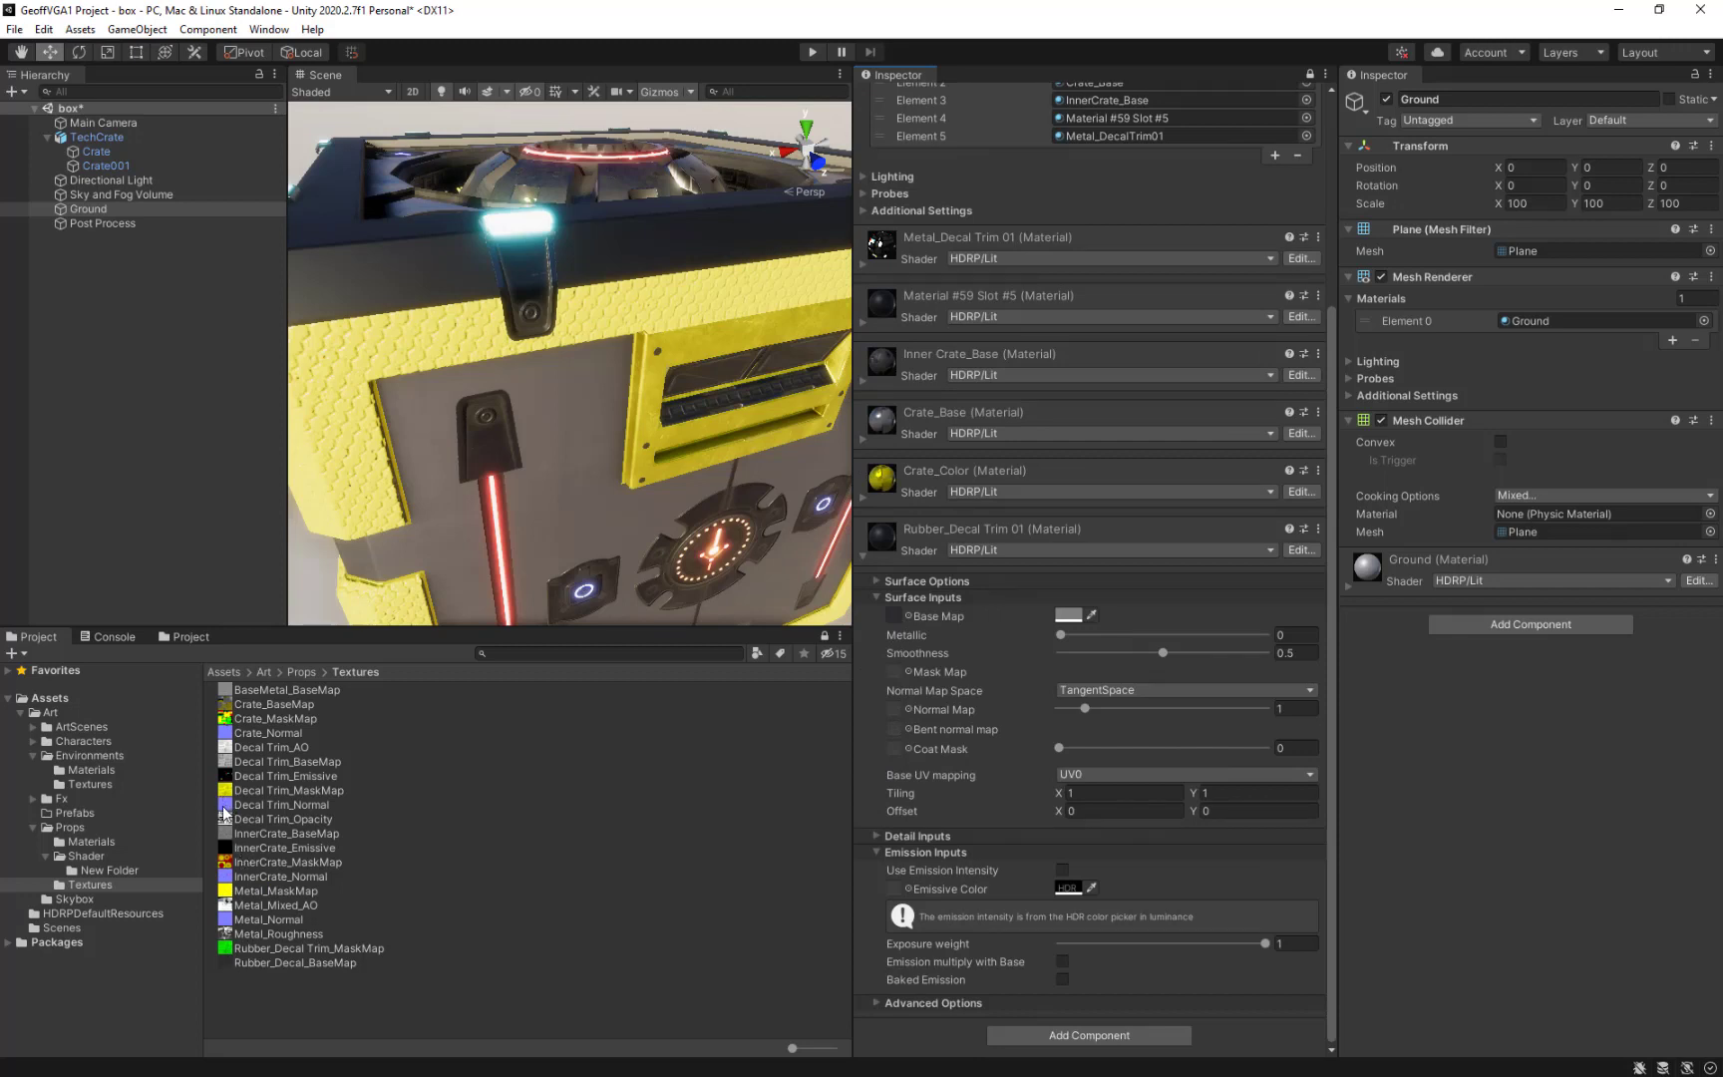
{"action": "left_click_drag", "start_coordinate": [224, 807], "coordinate": [894, 709]}
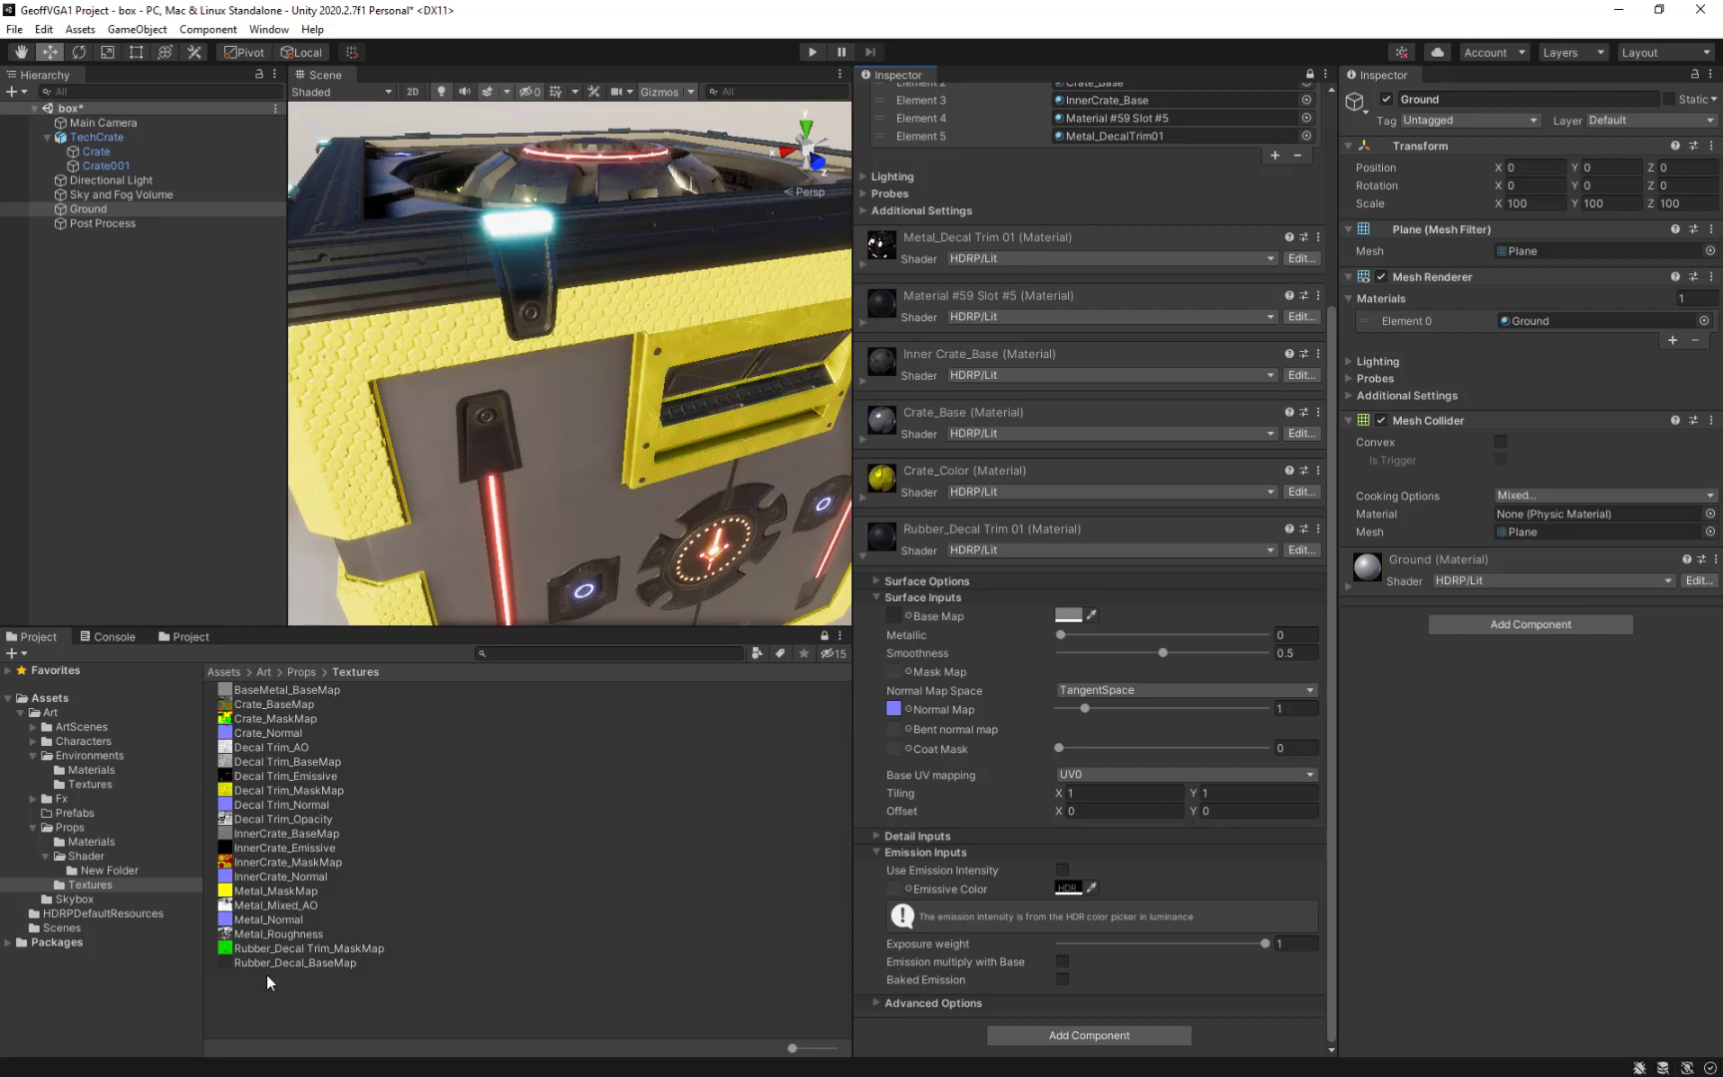
{"action": "left_click_drag", "start_coordinate": [228, 952], "coordinate": [901, 680]}
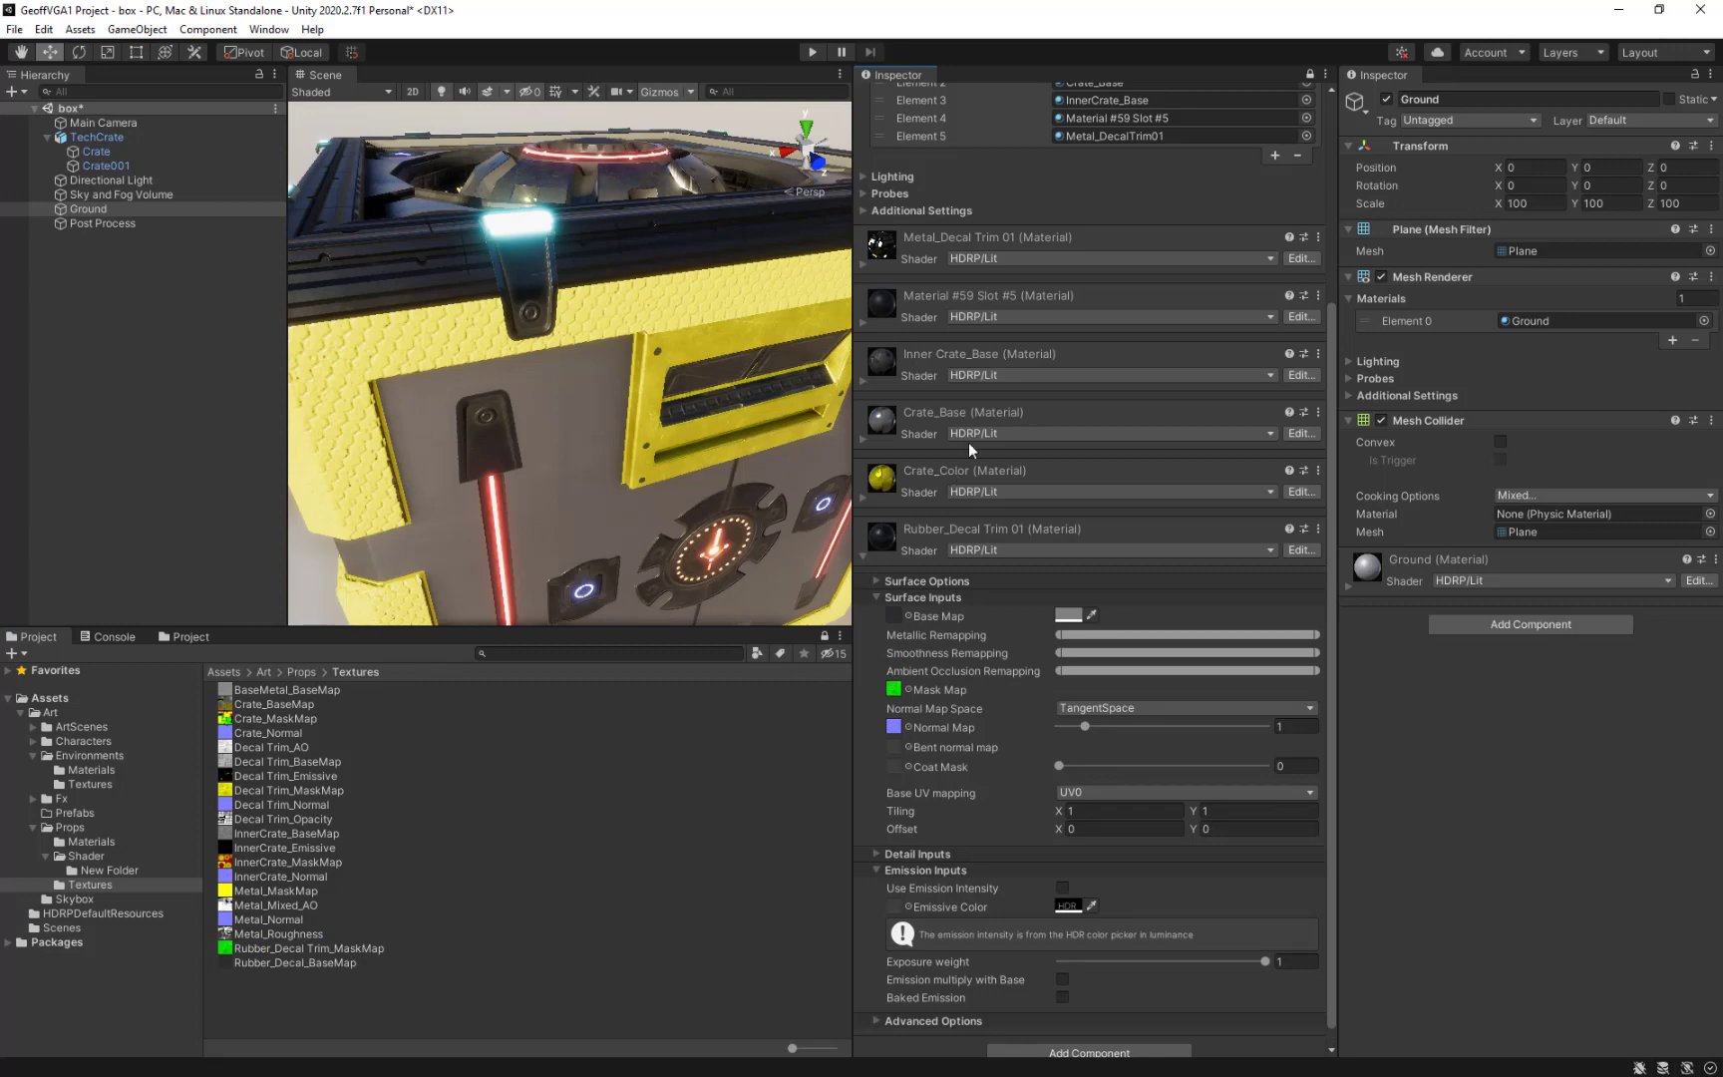
Examine the textured crate's rubber rim, top dome and front decals from several angles and distances.
{"action": "left_click_drag", "start_coordinate": [588, 346], "coordinate": [665, 484], "text": "alt"}
{"action": "right_click_drag", "start_coordinate": [665, 484], "coordinate": [649, 295], "text": "alt"}
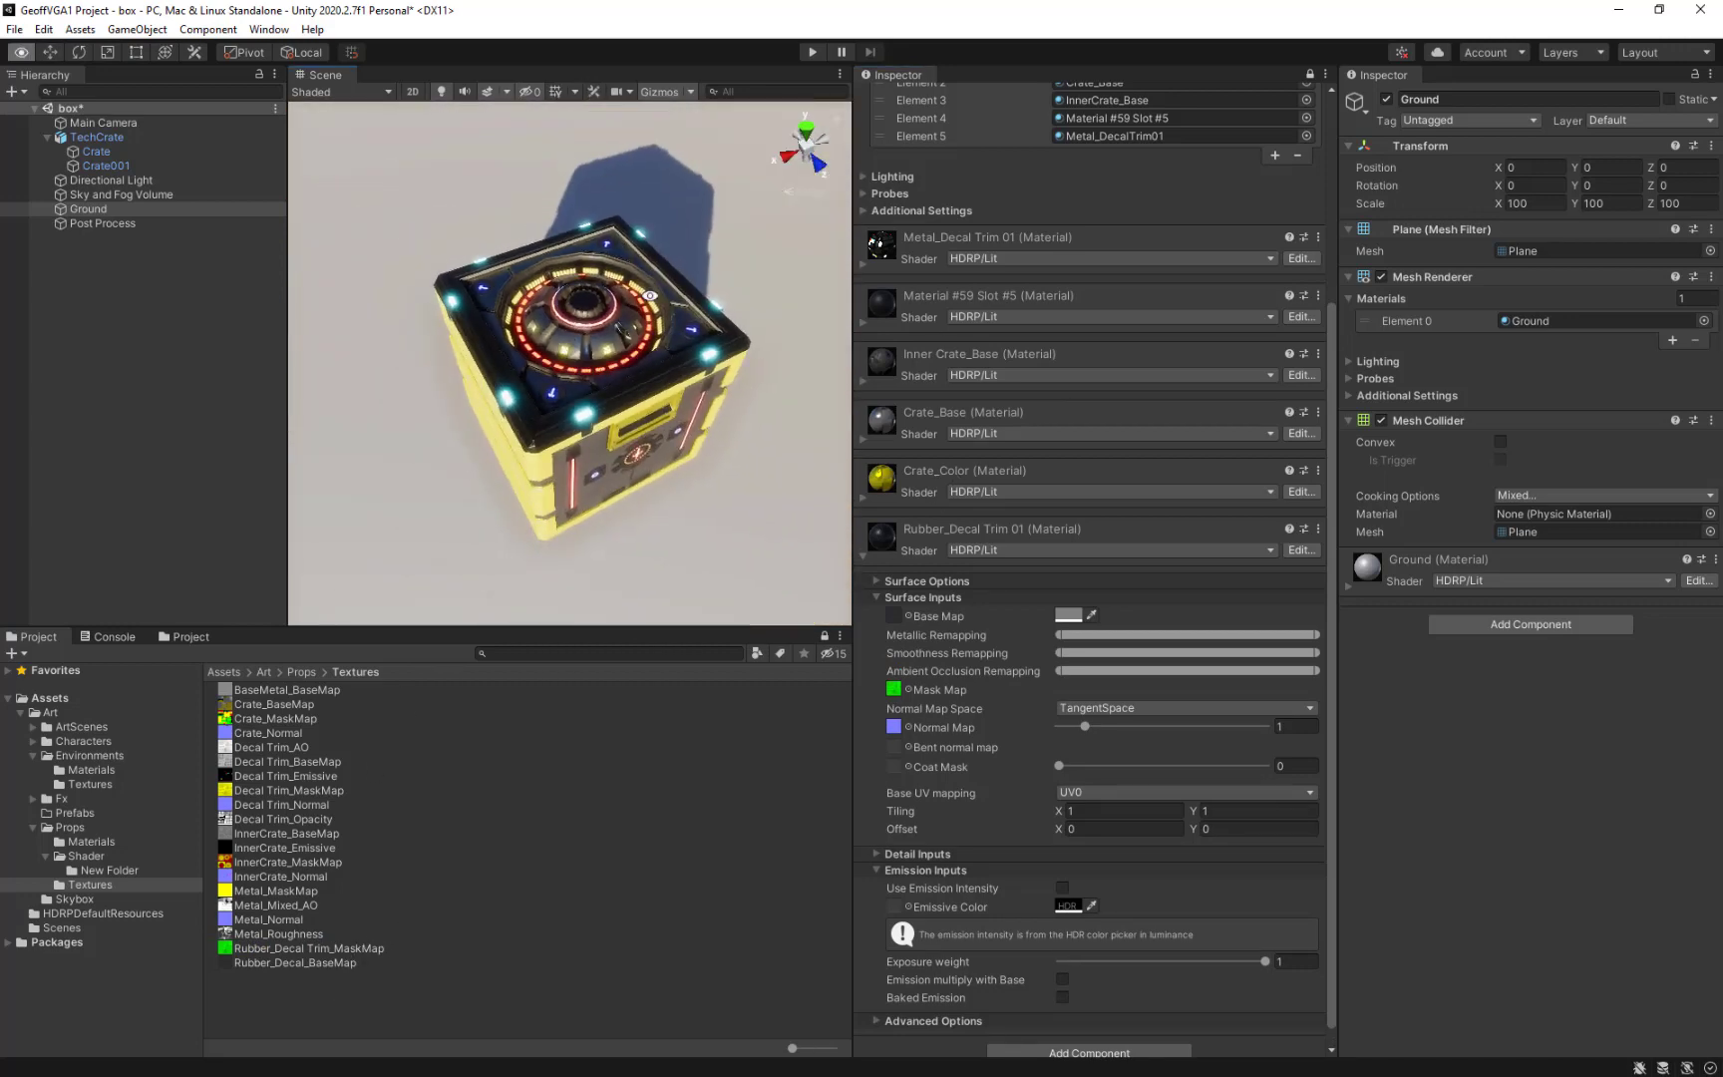
{"action": "left_click_drag", "start_coordinate": [649, 295], "coordinate": [475, 69], "text": "alt"}
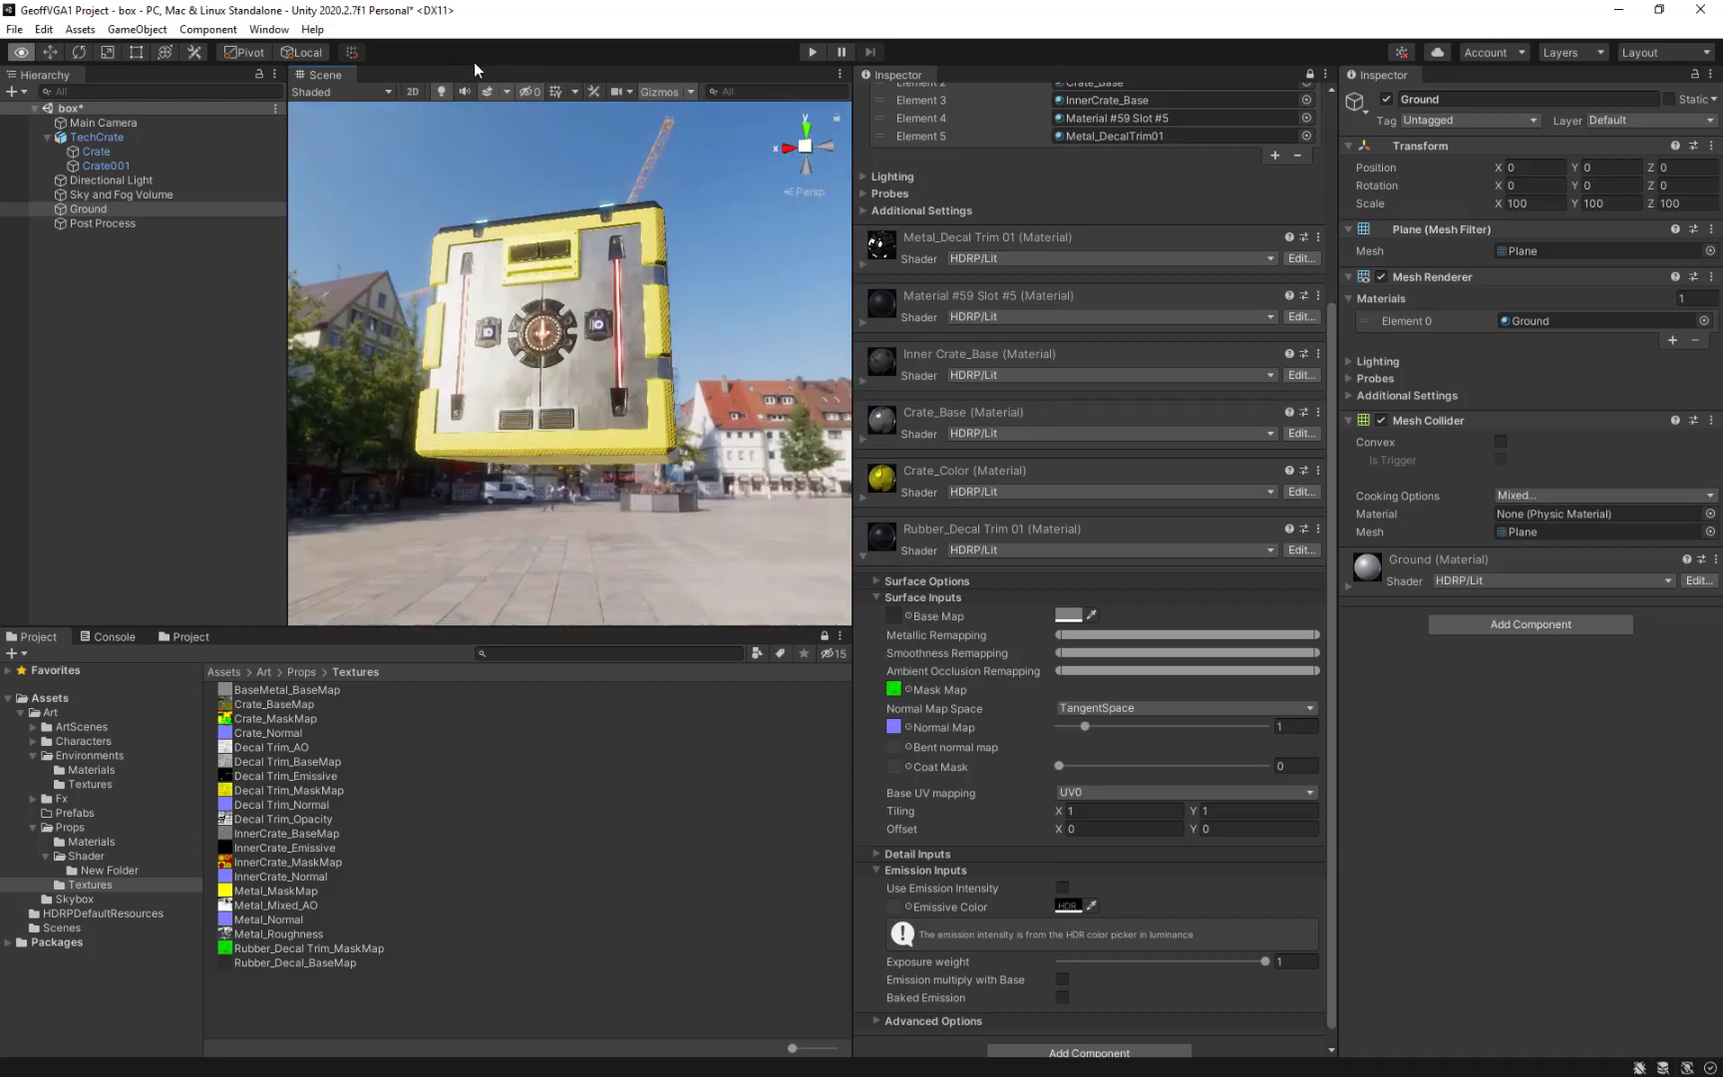
{"action": "right_click_drag", "start_coordinate": [499, 330], "coordinate": [638, 696], "text": "alt"}
{"action": "left_click_drag", "start_coordinate": [319, 349], "coordinate": [622, 475], "text": "alt"}
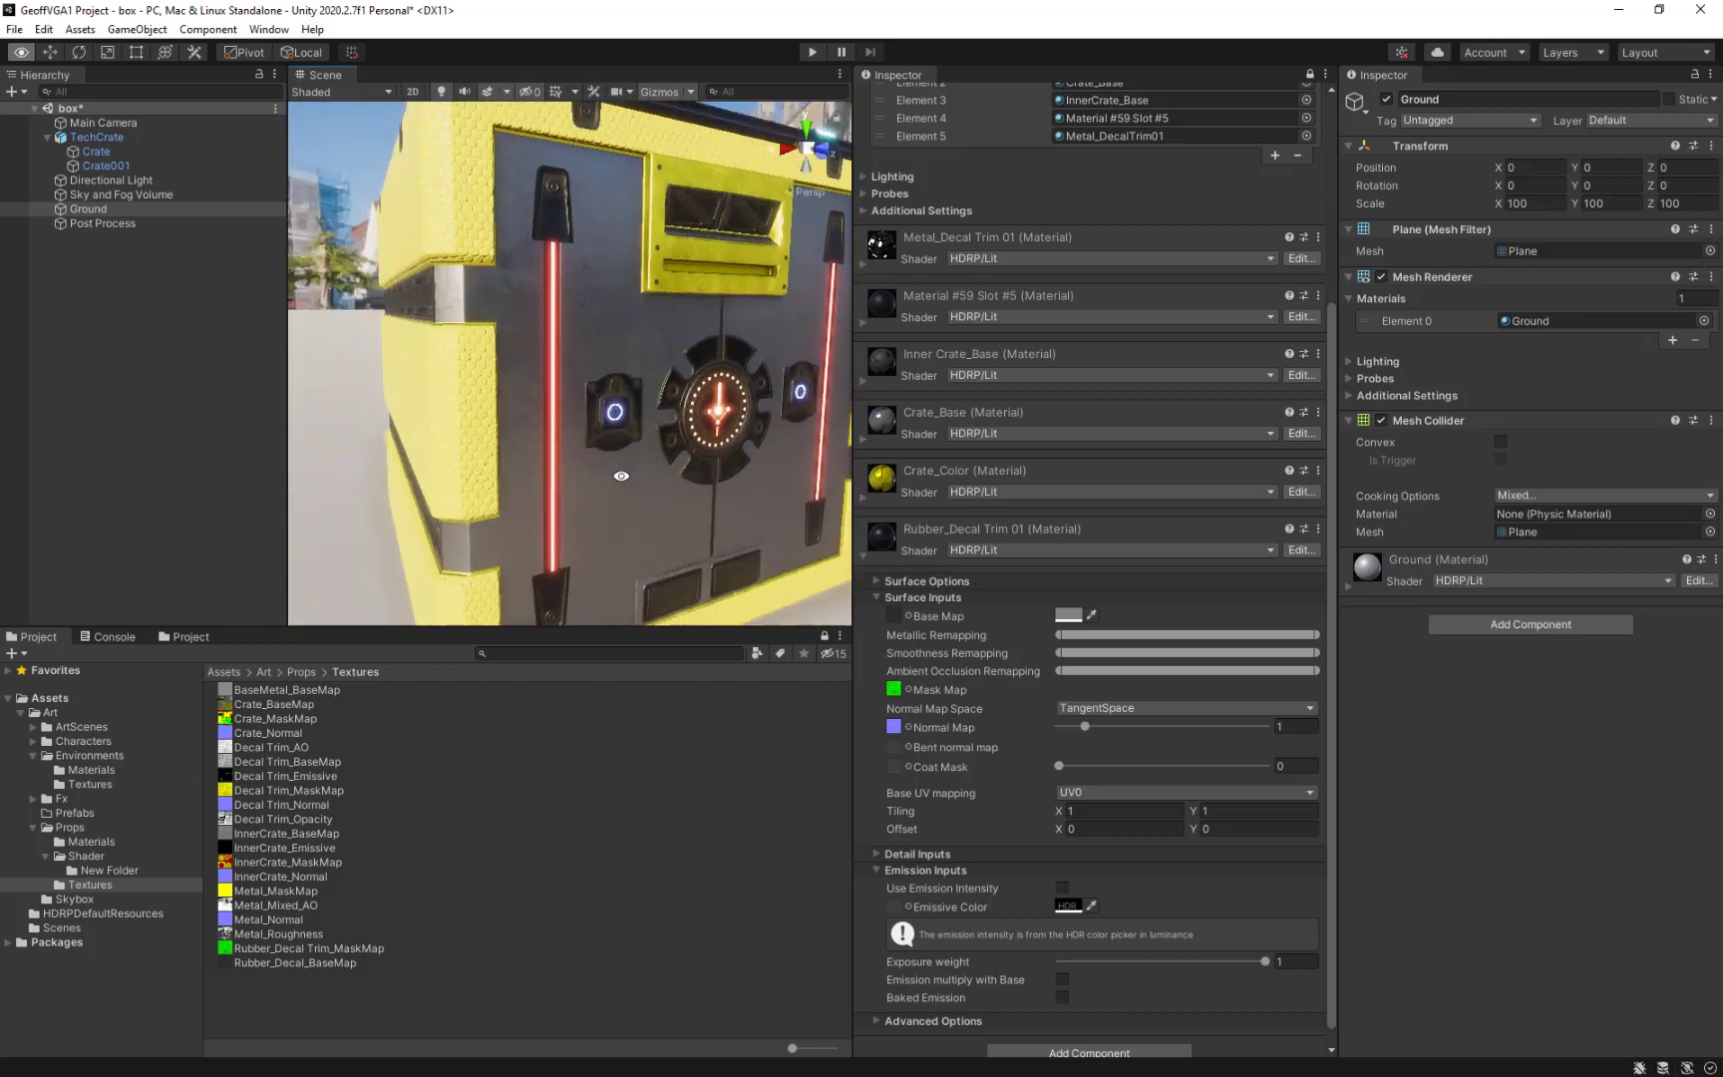
{"action": "left_click_drag", "start_coordinate": [670, 385], "coordinate": [589, 558], "text": "alt"}
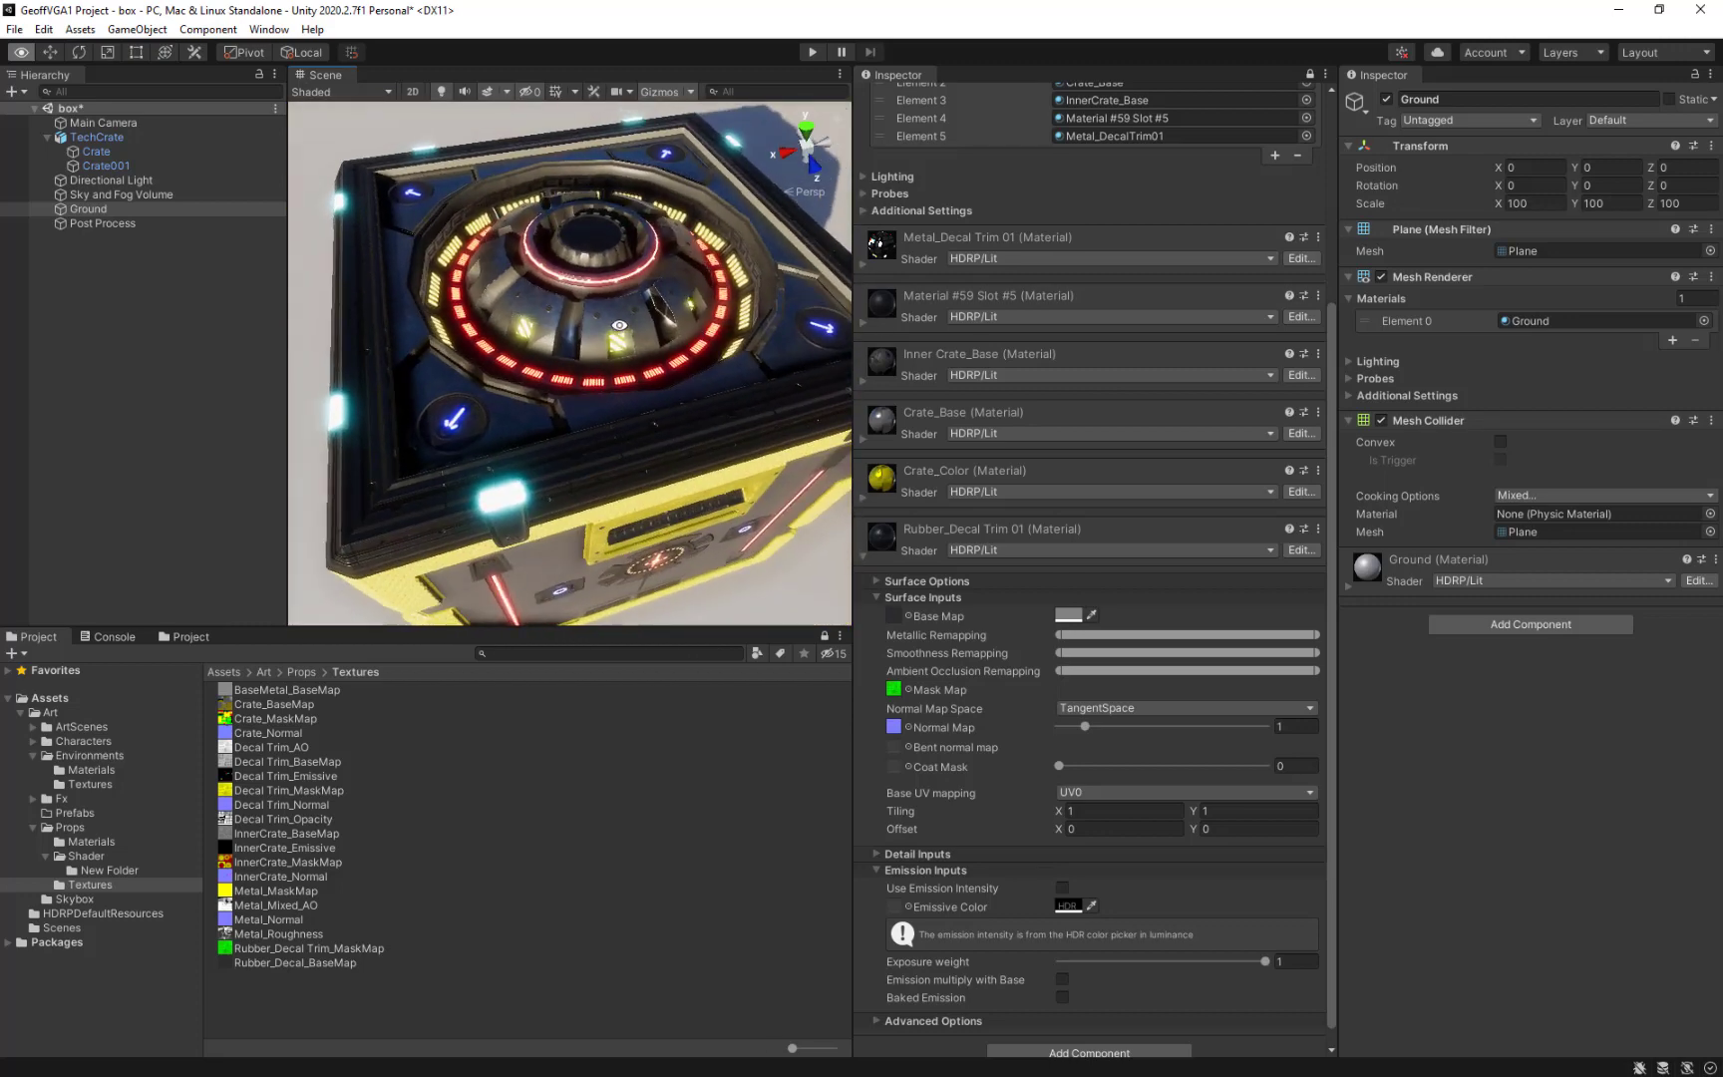
{"action": "right_click_drag", "start_coordinate": [588, 559], "coordinate": [339, 468], "text": "alt"}
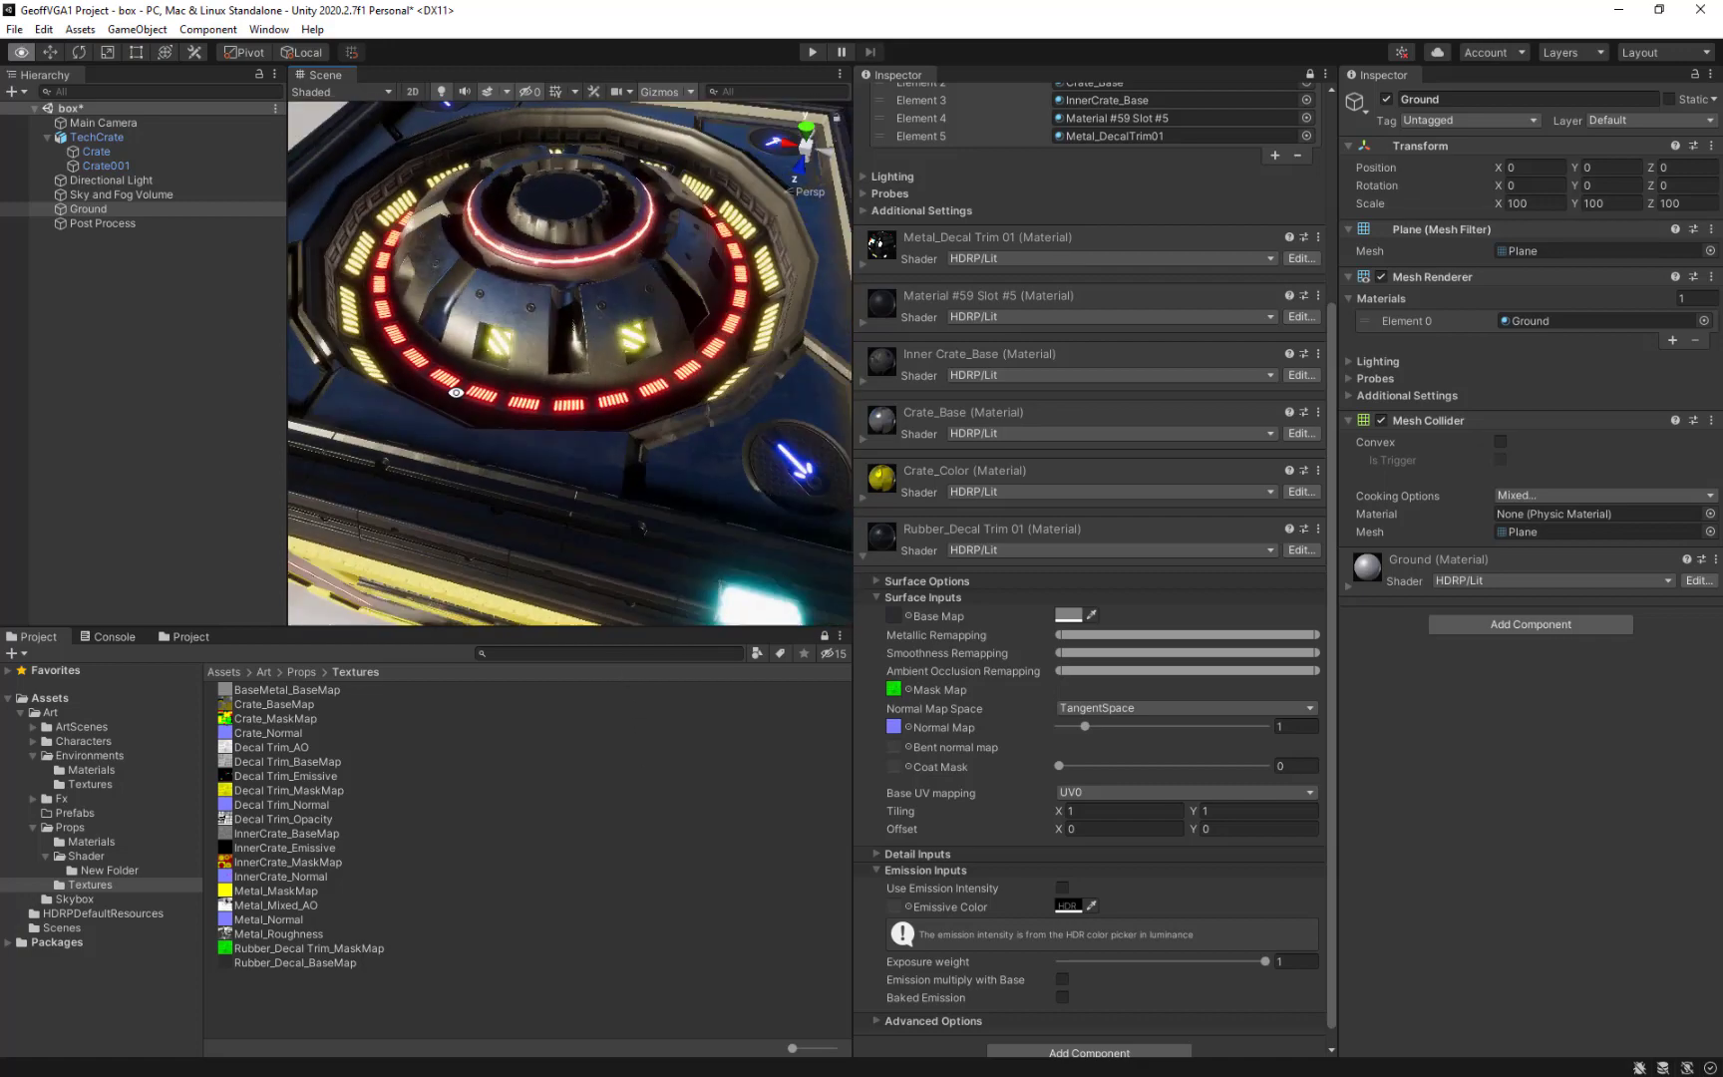
{"action": "left_click_drag", "start_coordinate": [299, 391], "coordinate": [429, 324], "text": "alt"}
{"action": "left_click_drag", "start_coordinate": [621, 309], "coordinate": [608, 407], "text": "alt"}
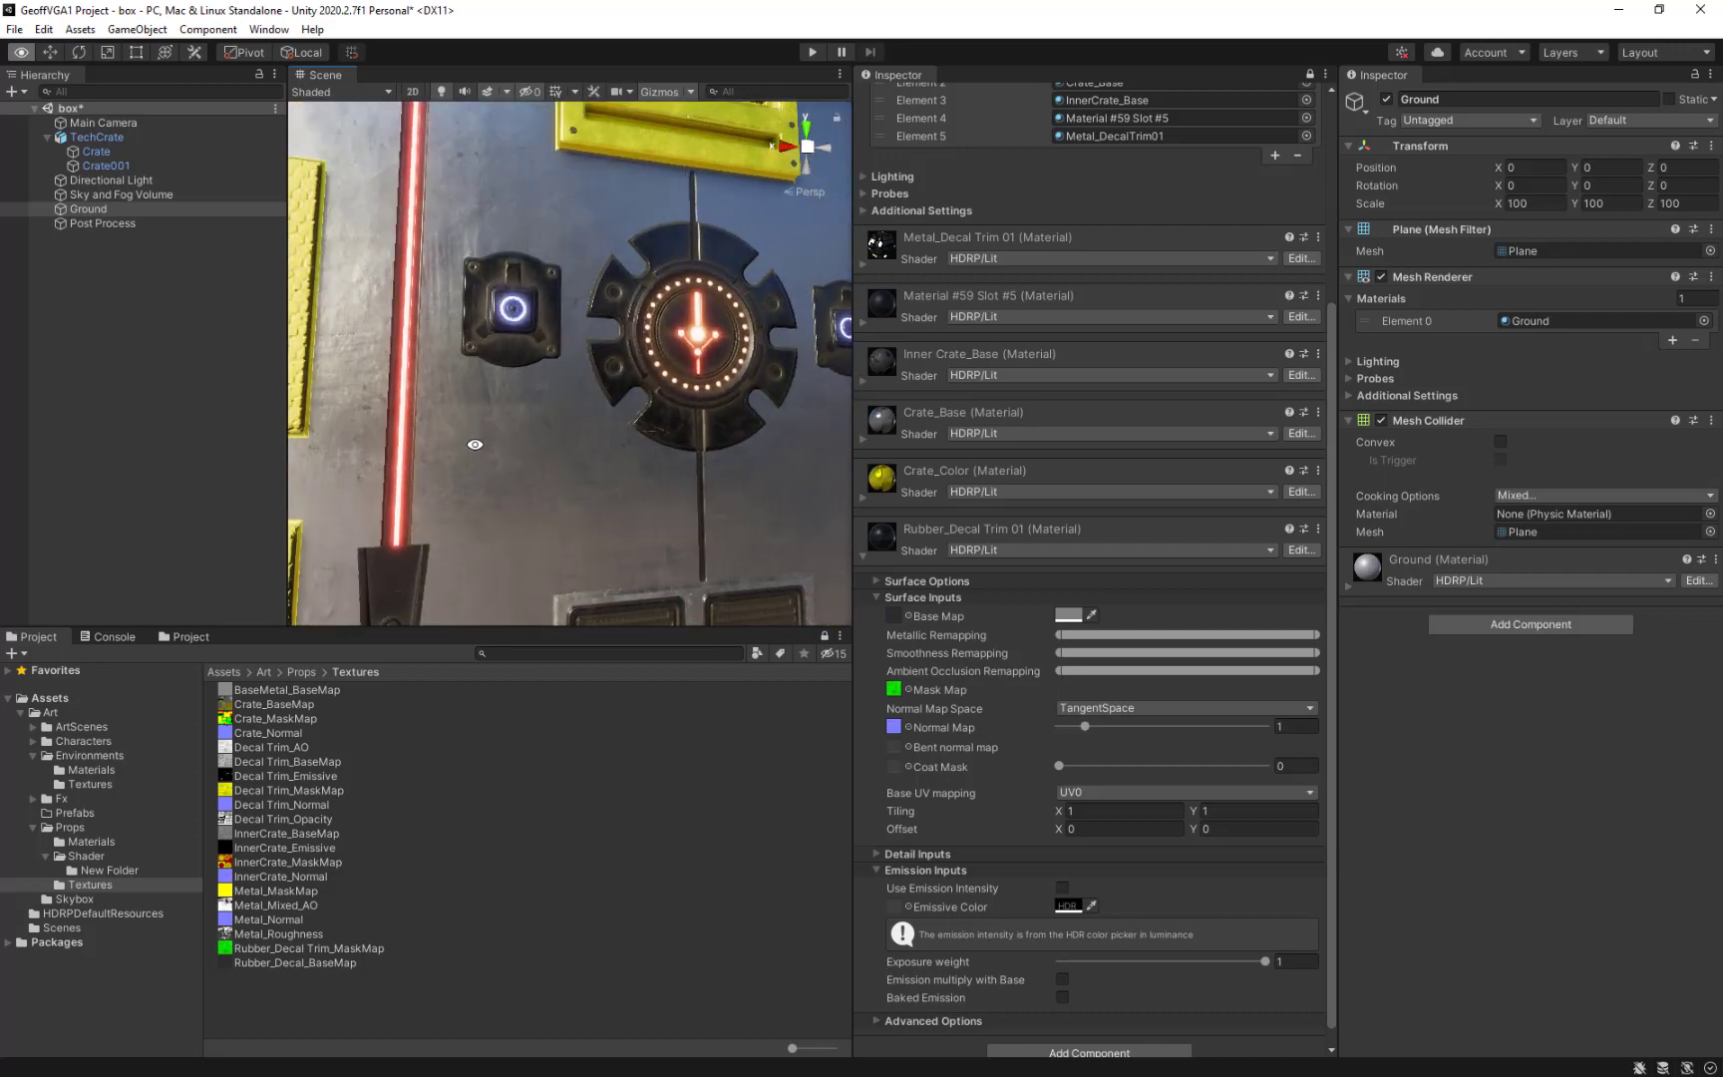
{"action": "left_click_drag", "start_coordinate": [475, 444], "coordinate": [519, 478], "text": "alt"}
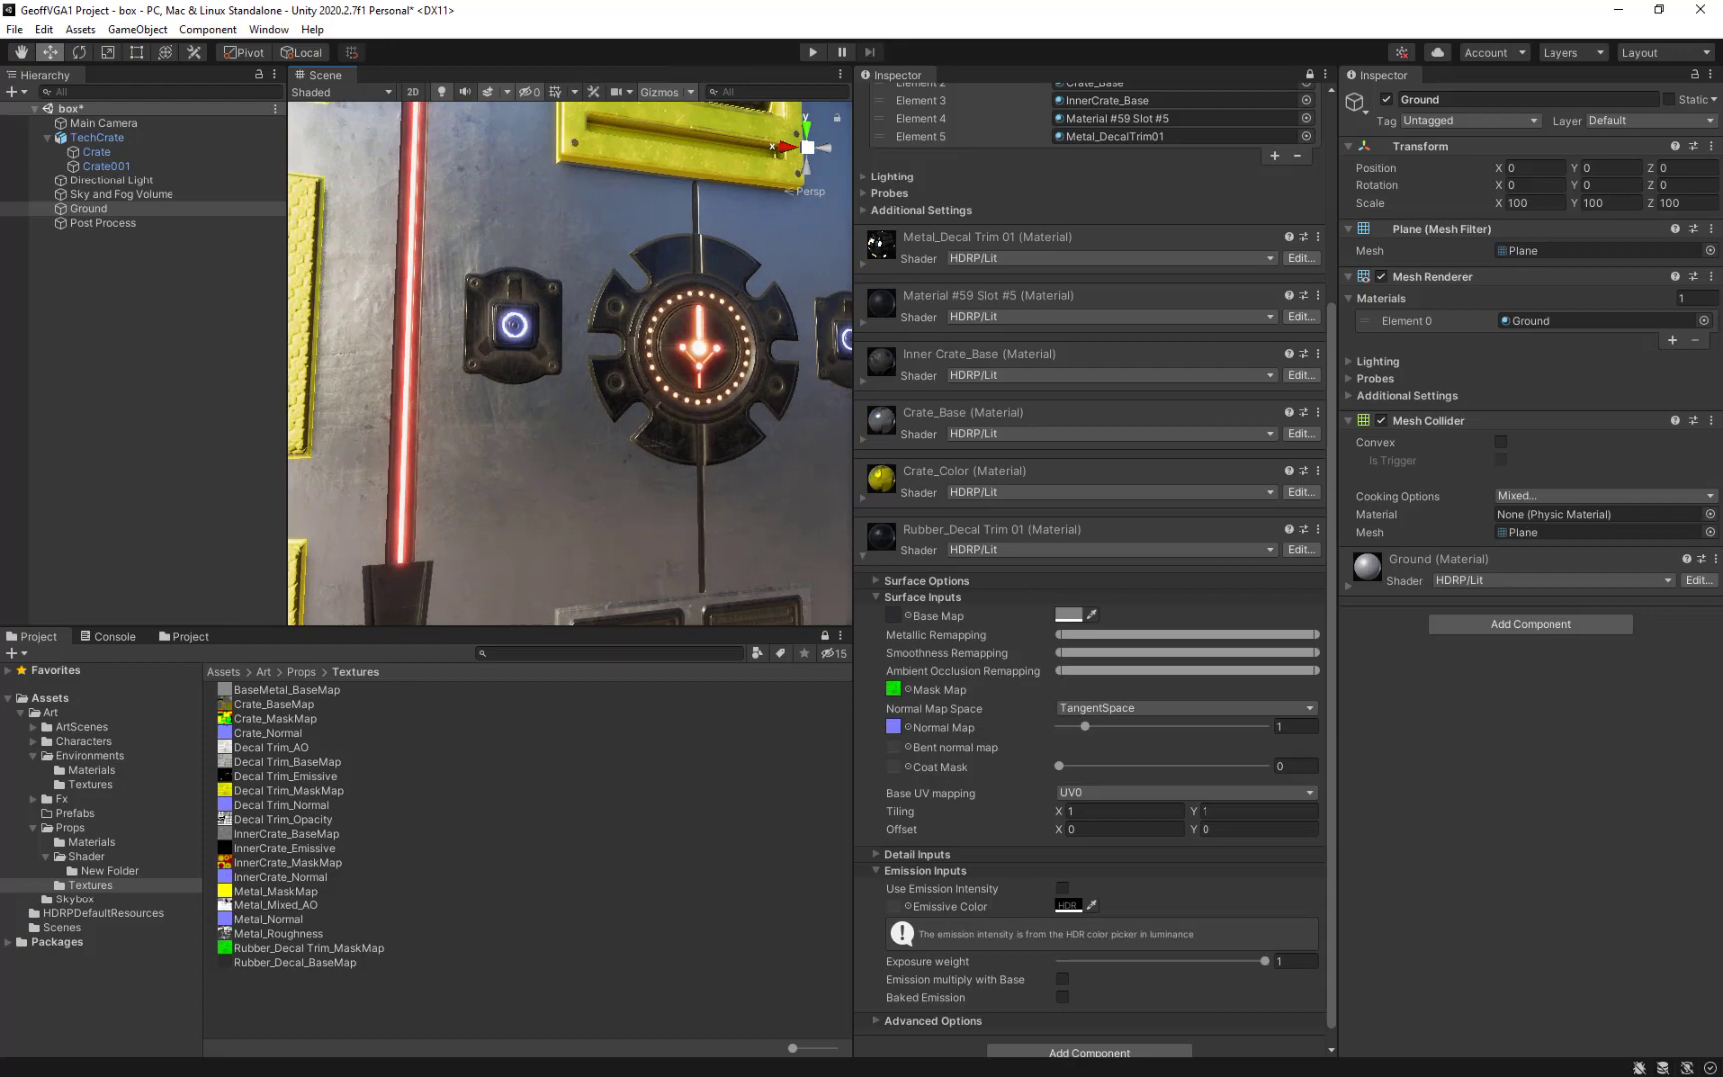